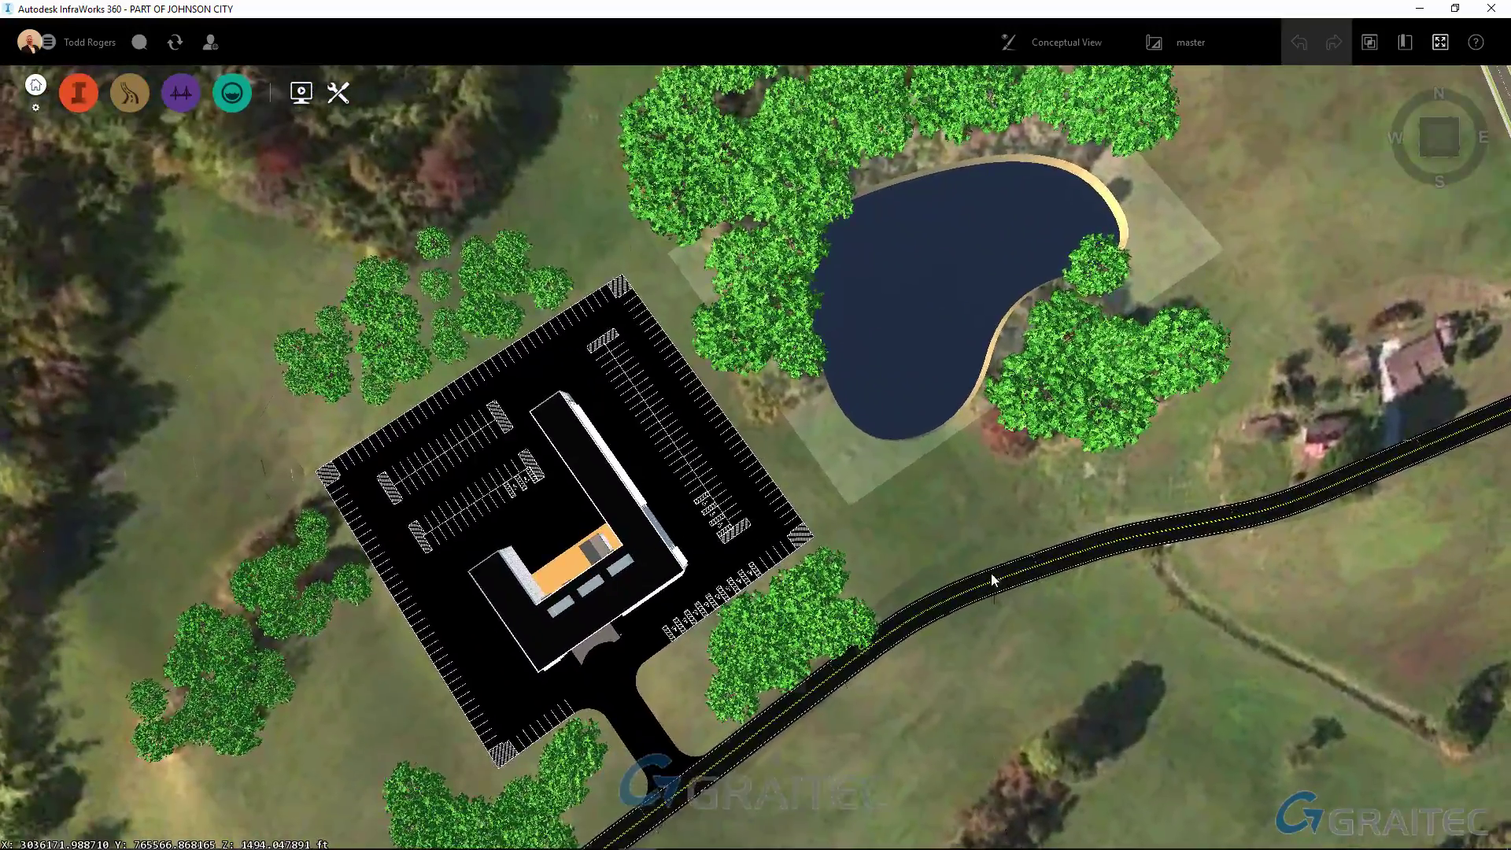
# Zoom out over the site and open the Export 3D Model settings from Settings and Utilities
pyautogui.scroll(-2, 1066, 460)
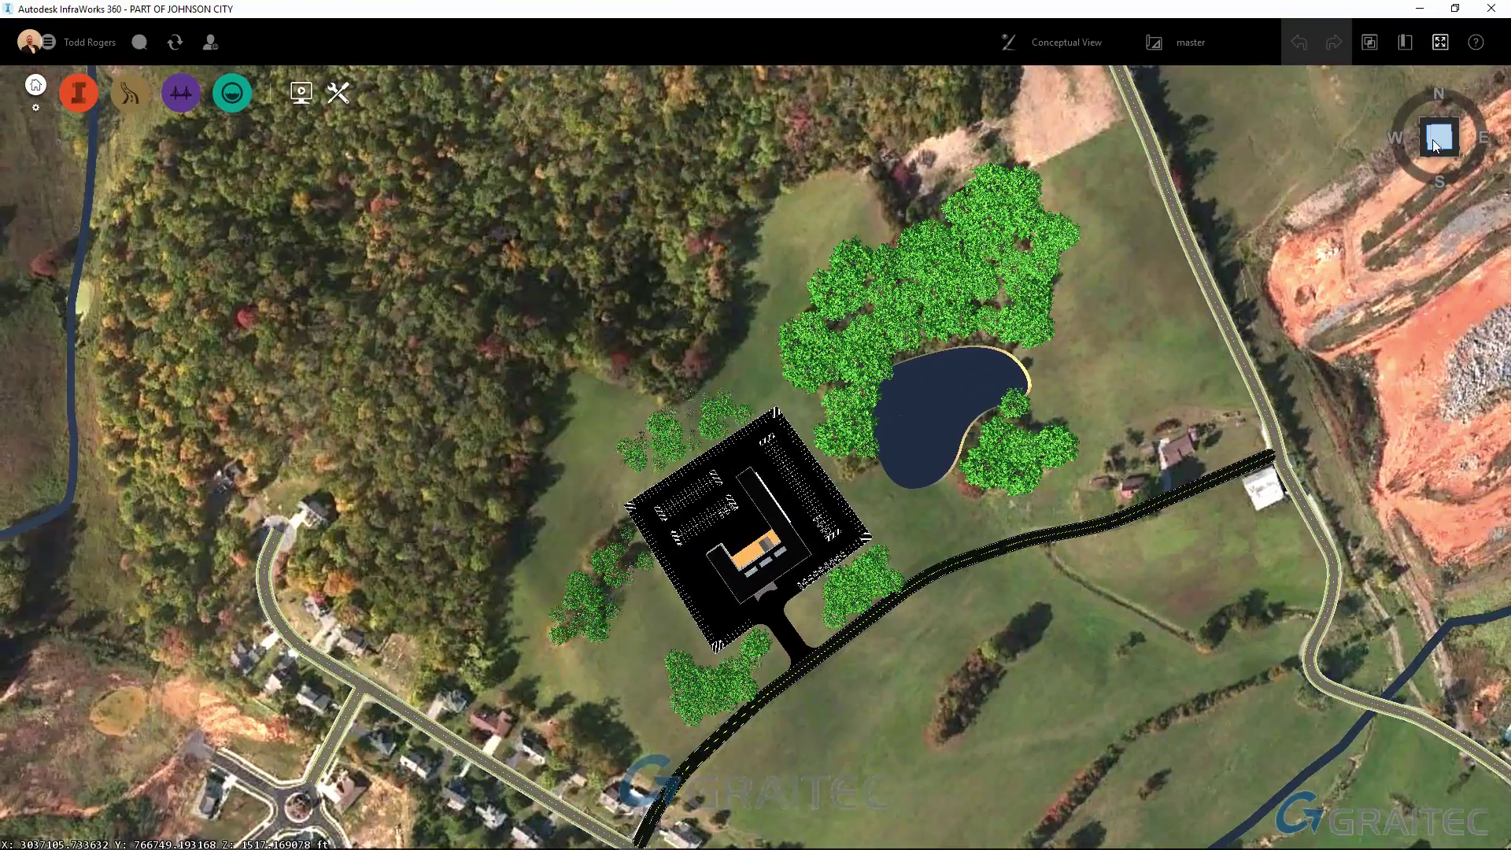
pyautogui.scroll(-1, 737, 390)
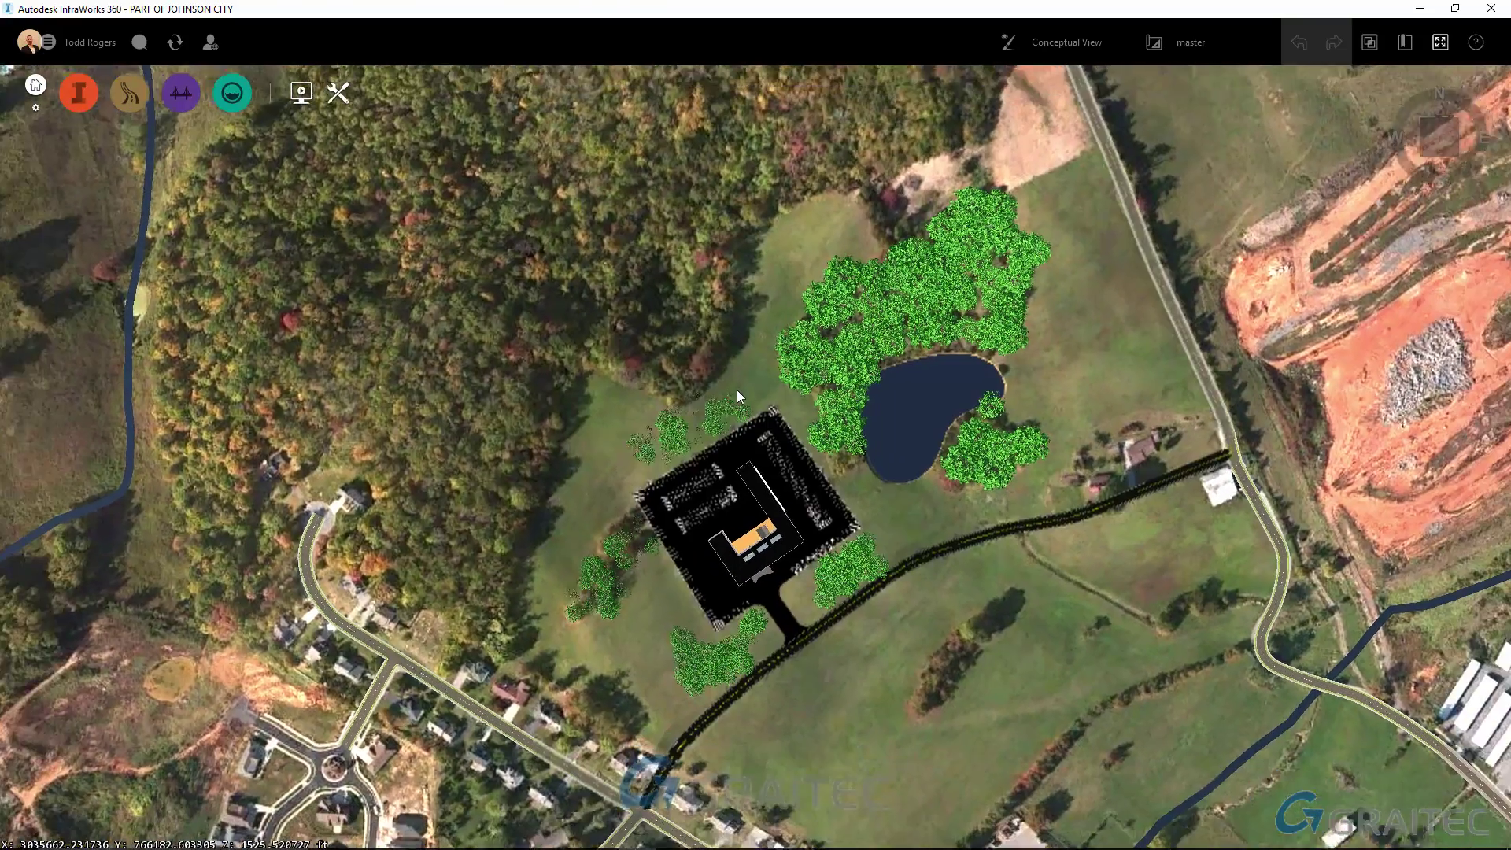
pyautogui.click(334, 108)
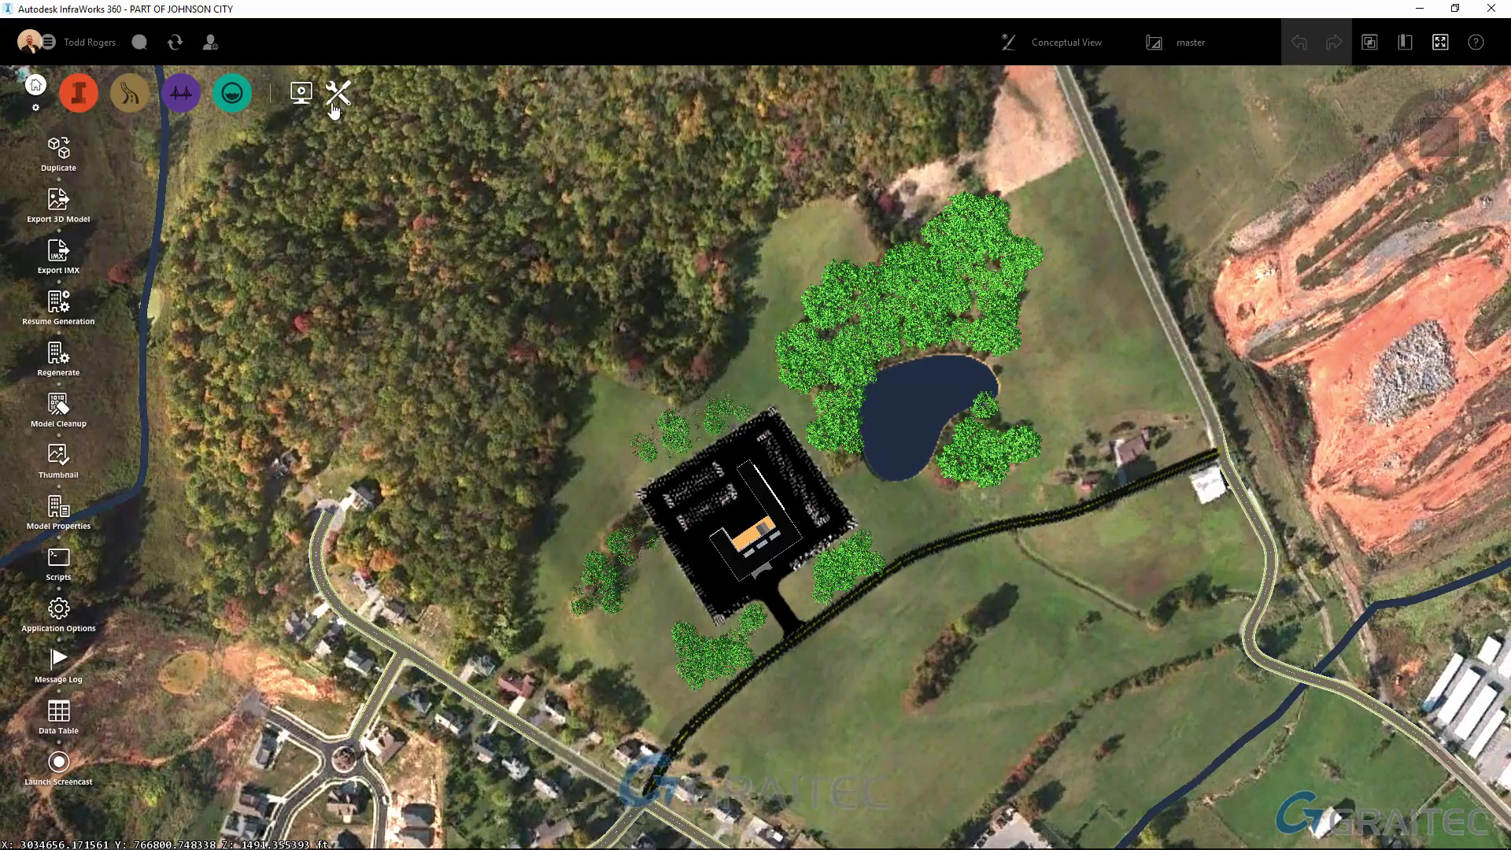
pyautogui.click(55, 201)
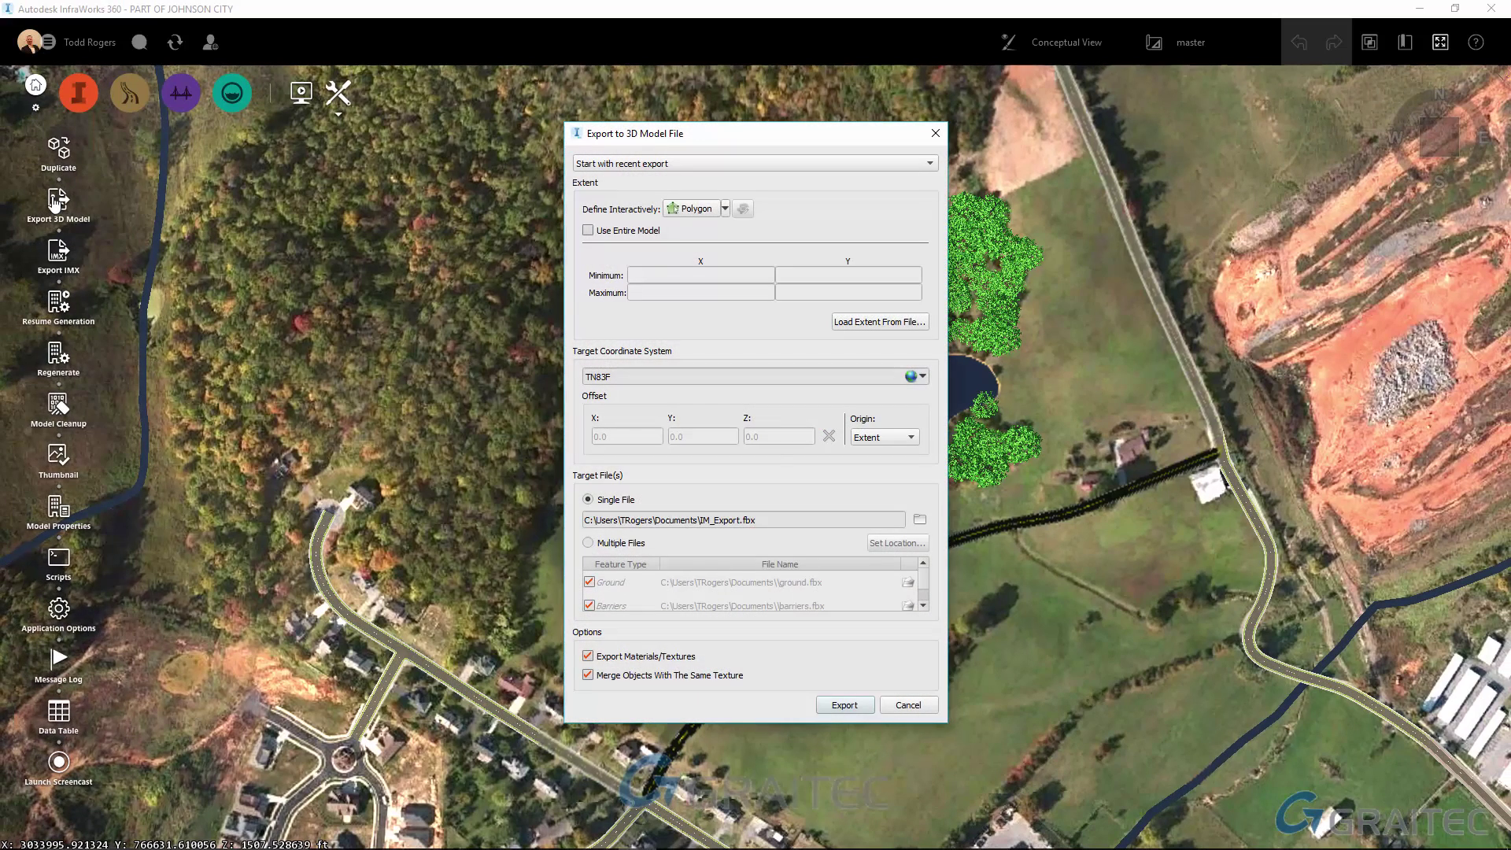
# Draw a BBox export extent from 3035068.8, 765130.6 to 3036774.9, 766864.6 around the site
pyautogui.click(725, 209)
pyautogui.click(720, 224)
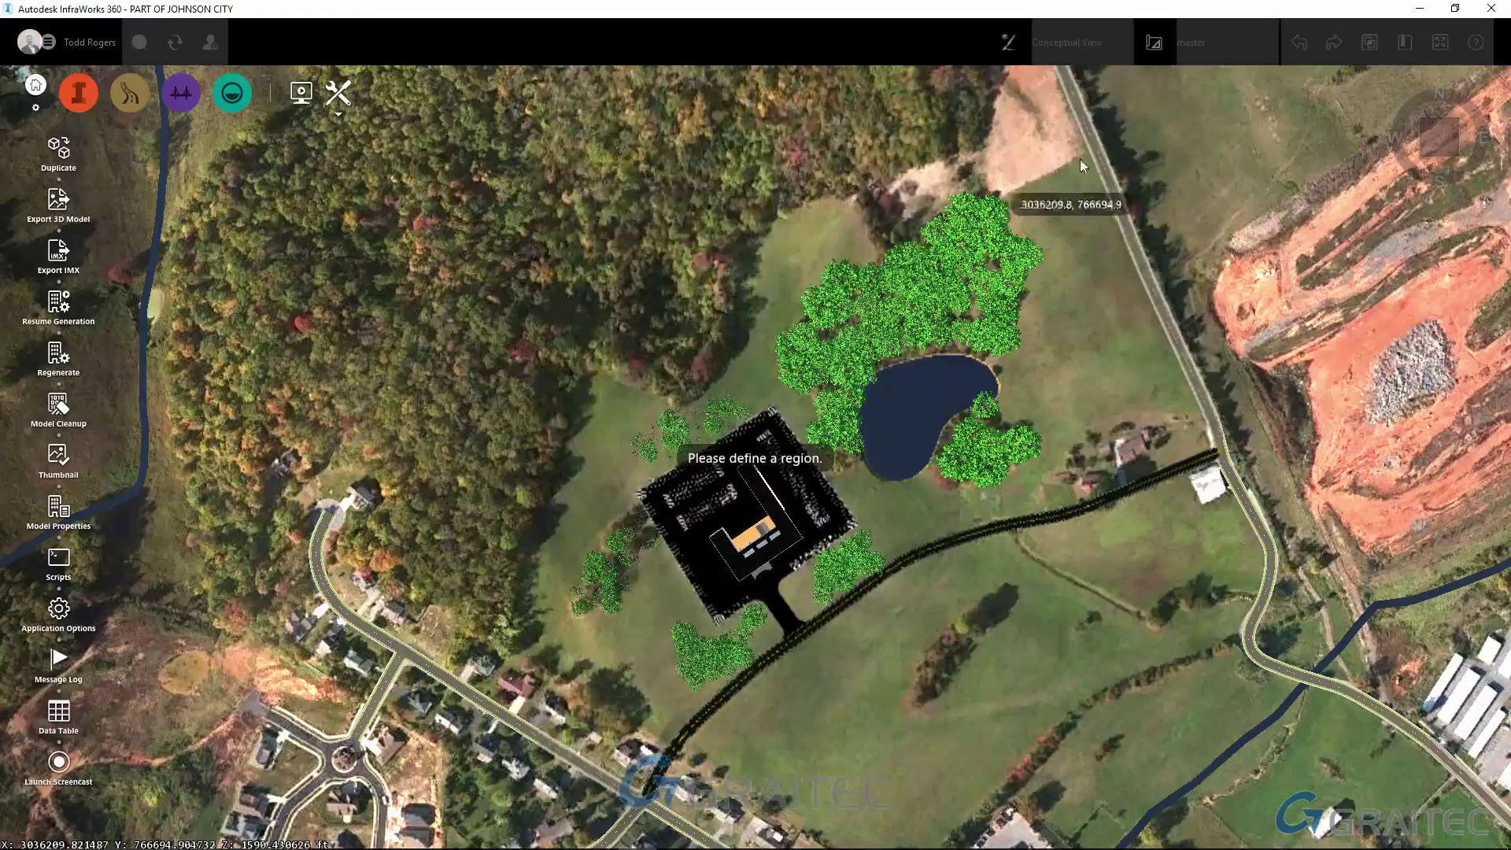
pyautogui.moveTo(1169, 110)
pyautogui.keyDown('shift'); pyautogui.mouseDown(button='middle')
pyautogui.moveTo(980, 304)
pyautogui.moveTo(915, 148)
pyautogui.moveTo(891, 247)
pyautogui.moveTo(1136, 484)
pyautogui.moveTo(1253, 526)
pyautogui.moveTo(1363, 334)
pyautogui.mouseUp(button='middle'); pyautogui.keyUp('shift')
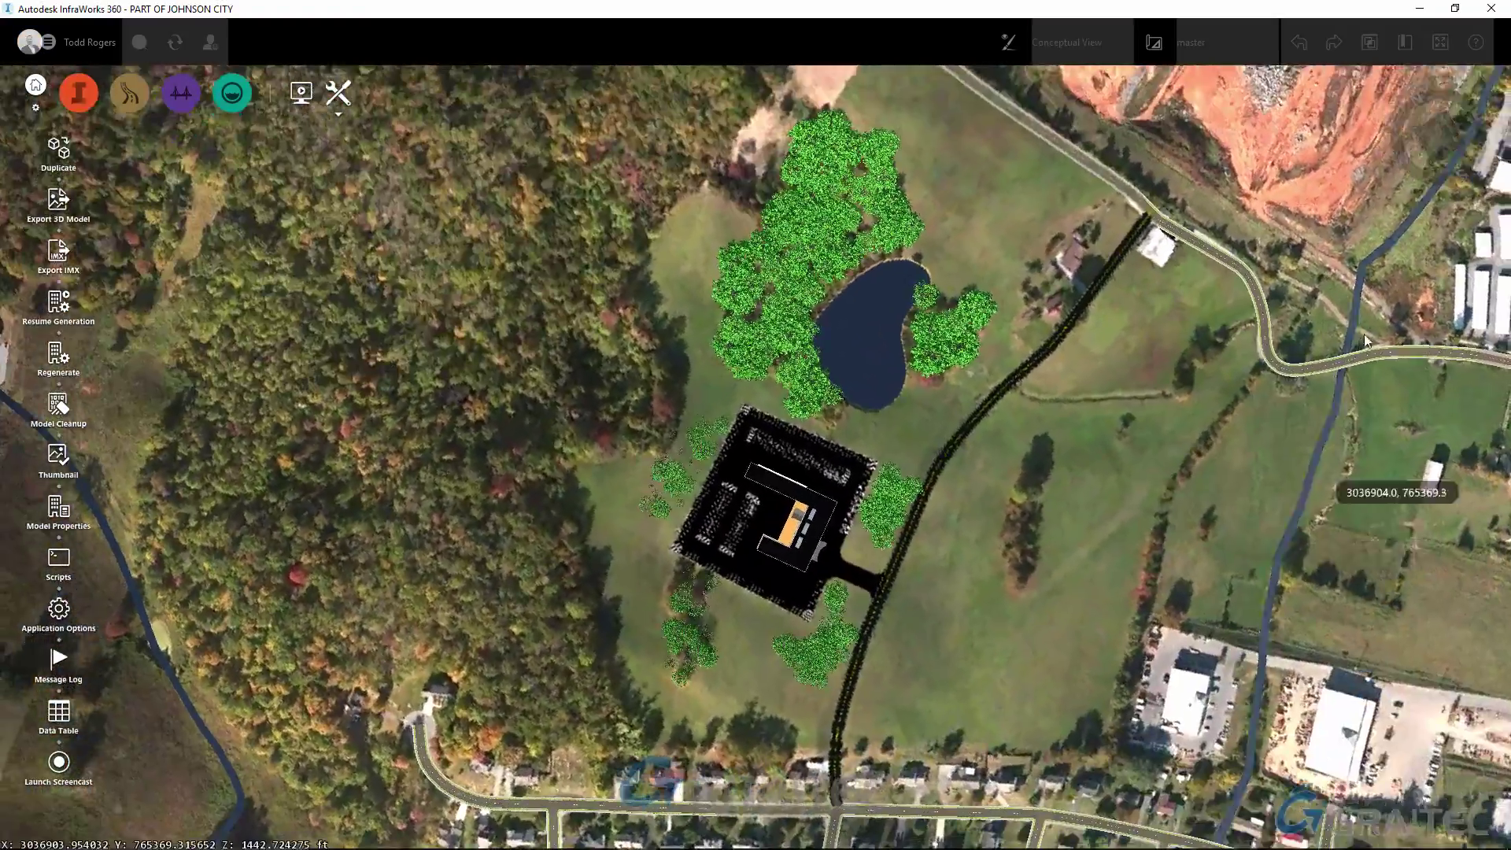
pyautogui.click(1437, 145)
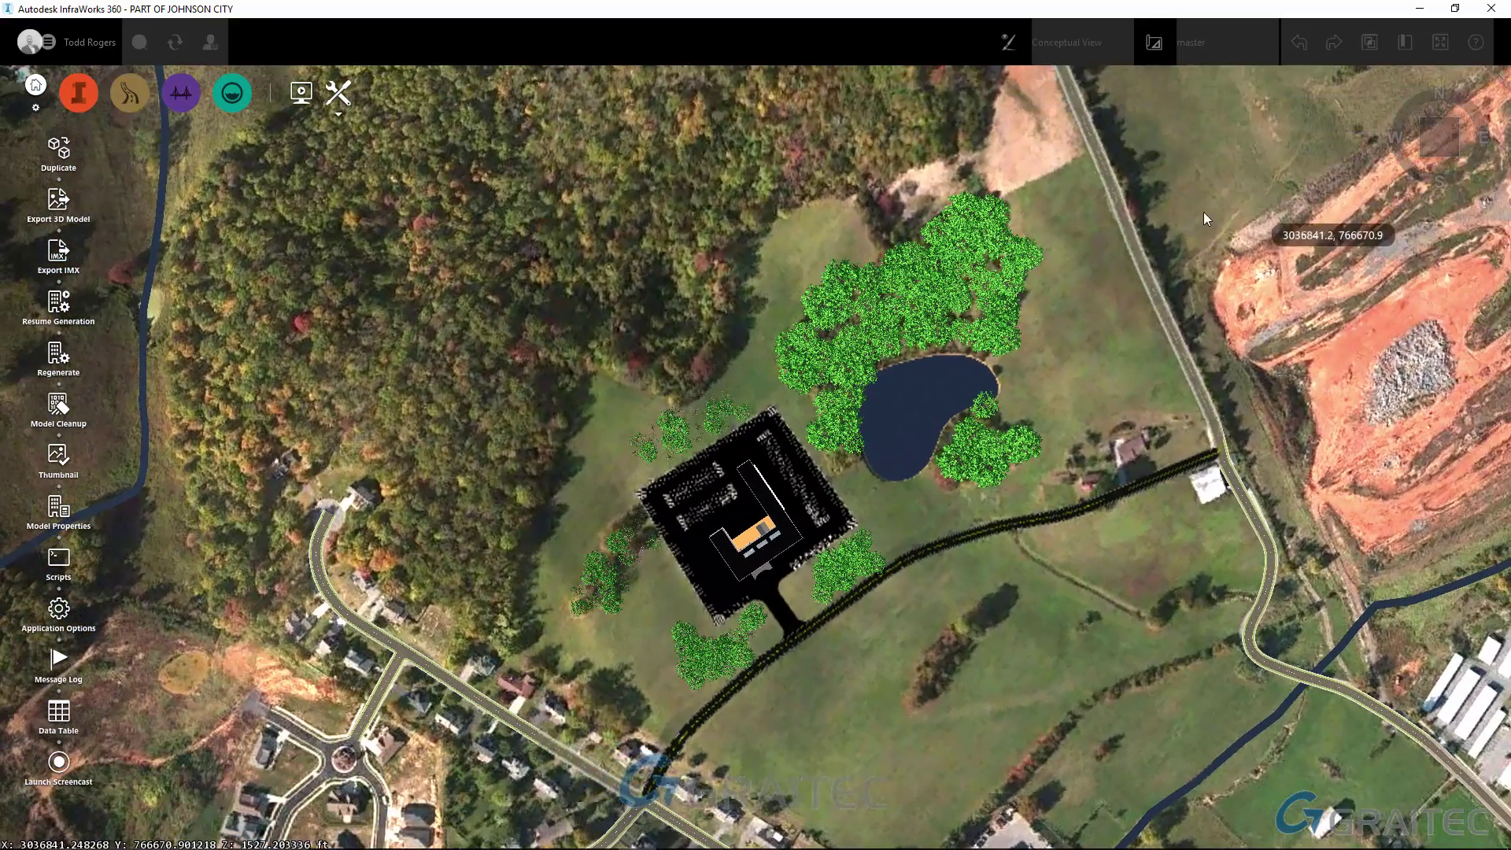
pyautogui.click(1203, 111)
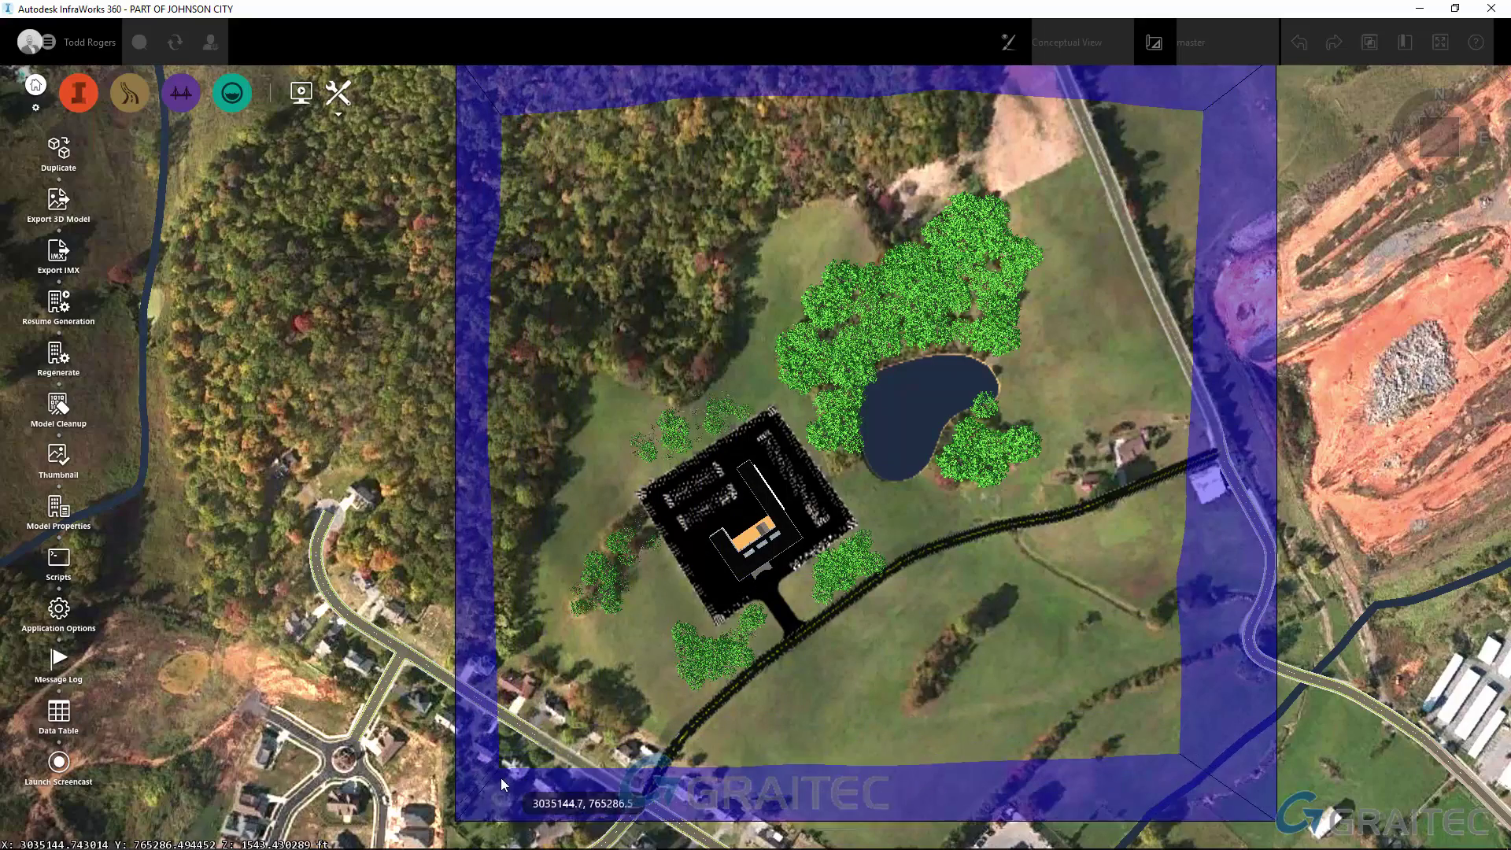
pyautogui.moveTo(489, 781); pyautogui.dragTo(422, 673, button='middle')
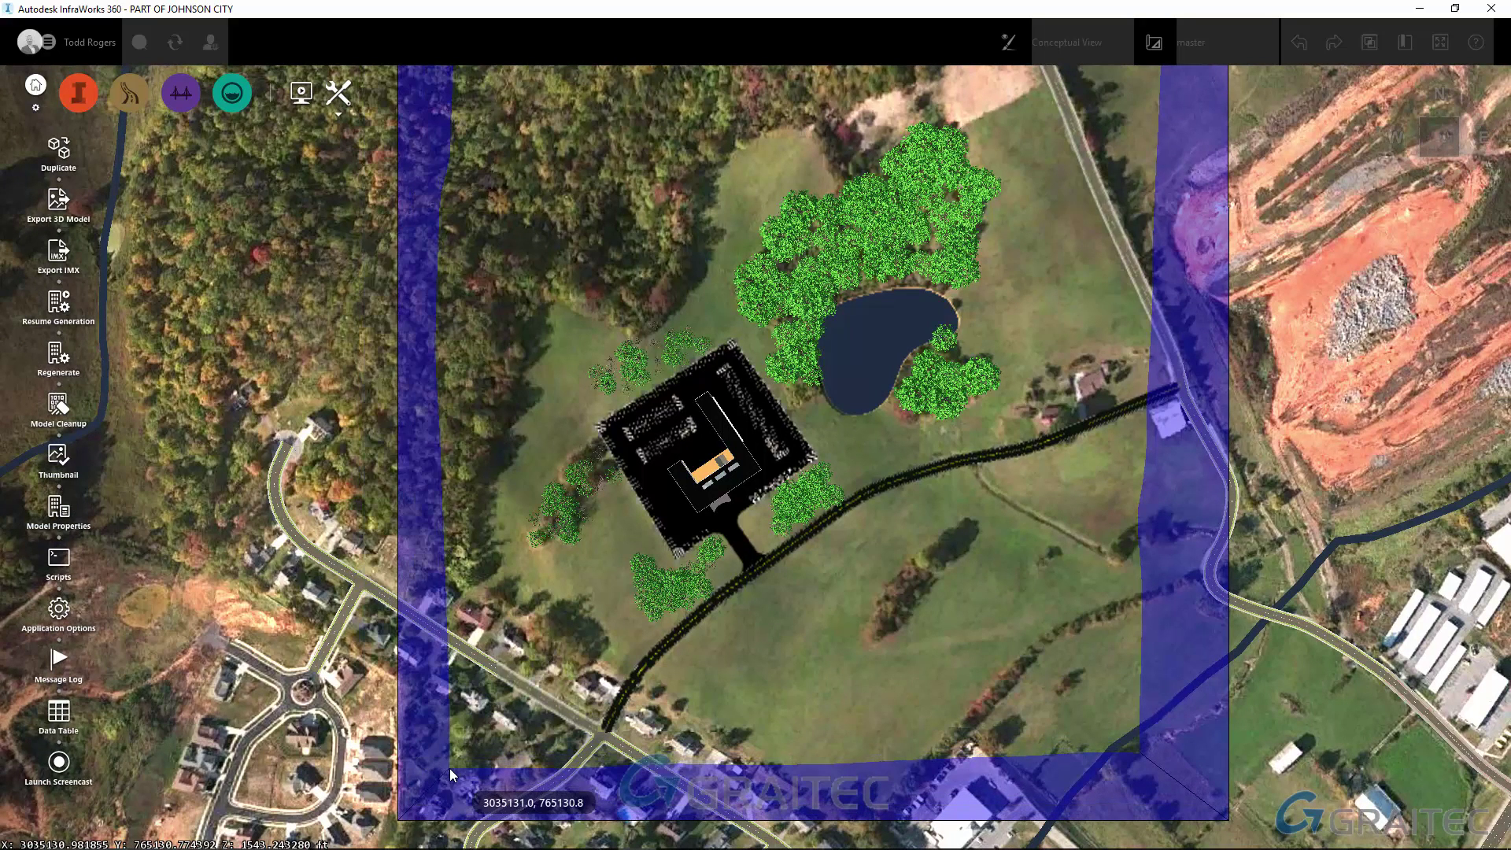
pyautogui.click(450, 769)
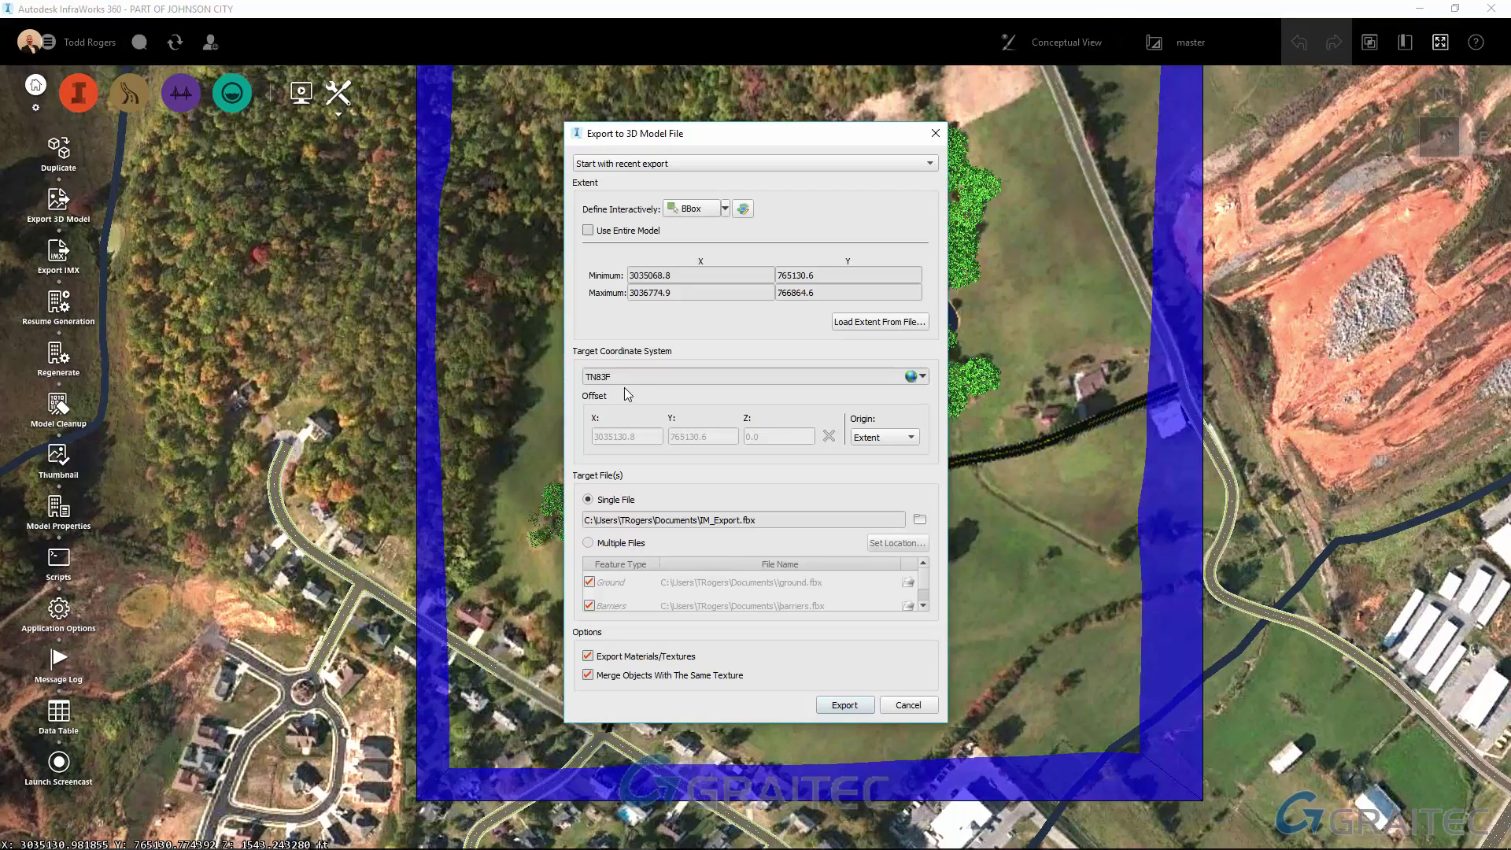
# With TN83F coordinates, export to Desktop\Lumion Demo\Demo.fbx, replacing the existing file
pyautogui.doubleClick(587, 381)
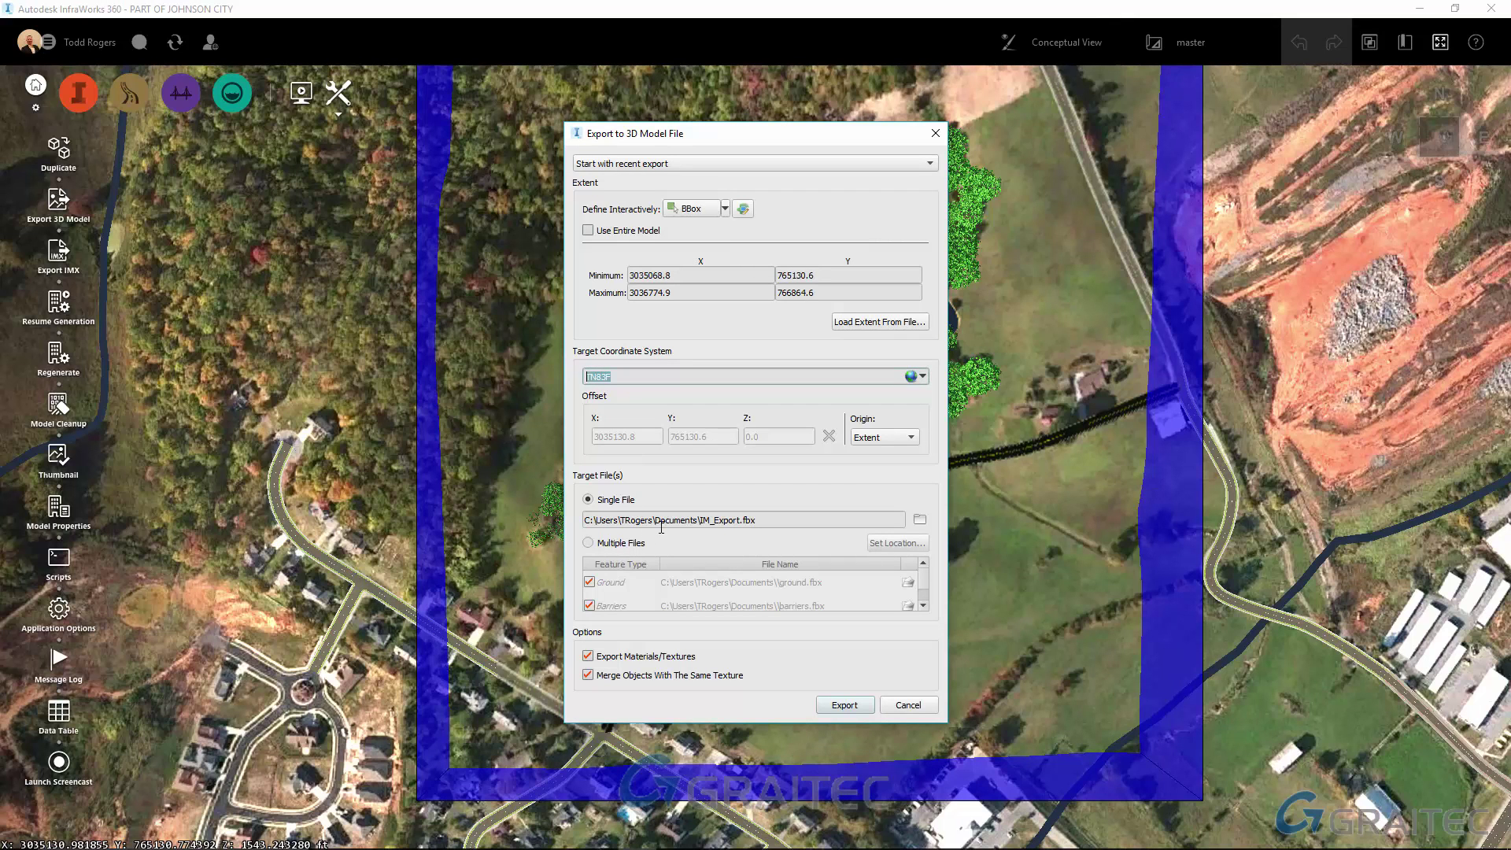
pyautogui.click(920, 519)
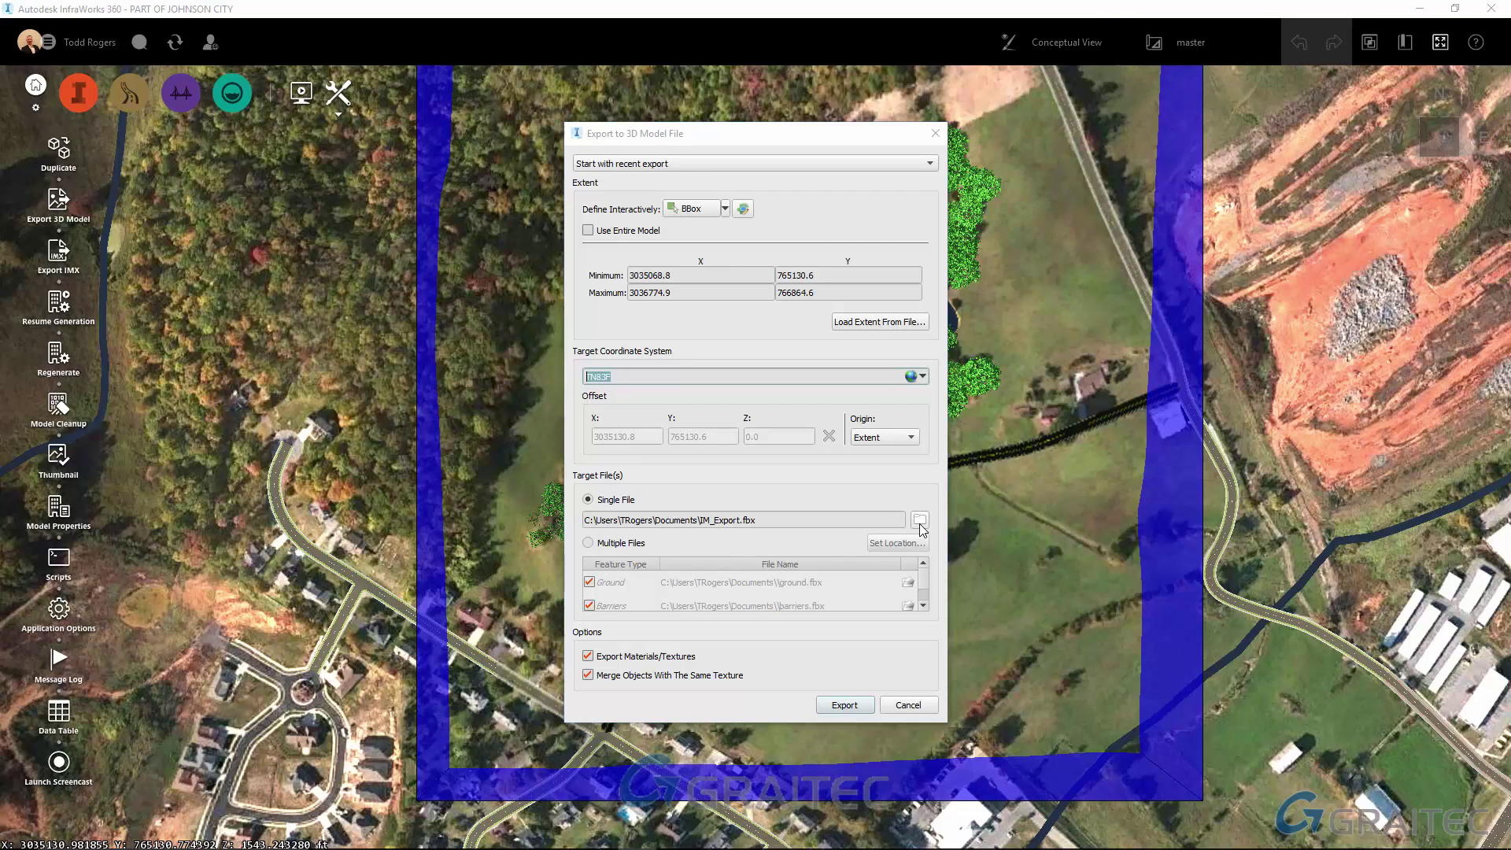
pyautogui.click(618, 300)
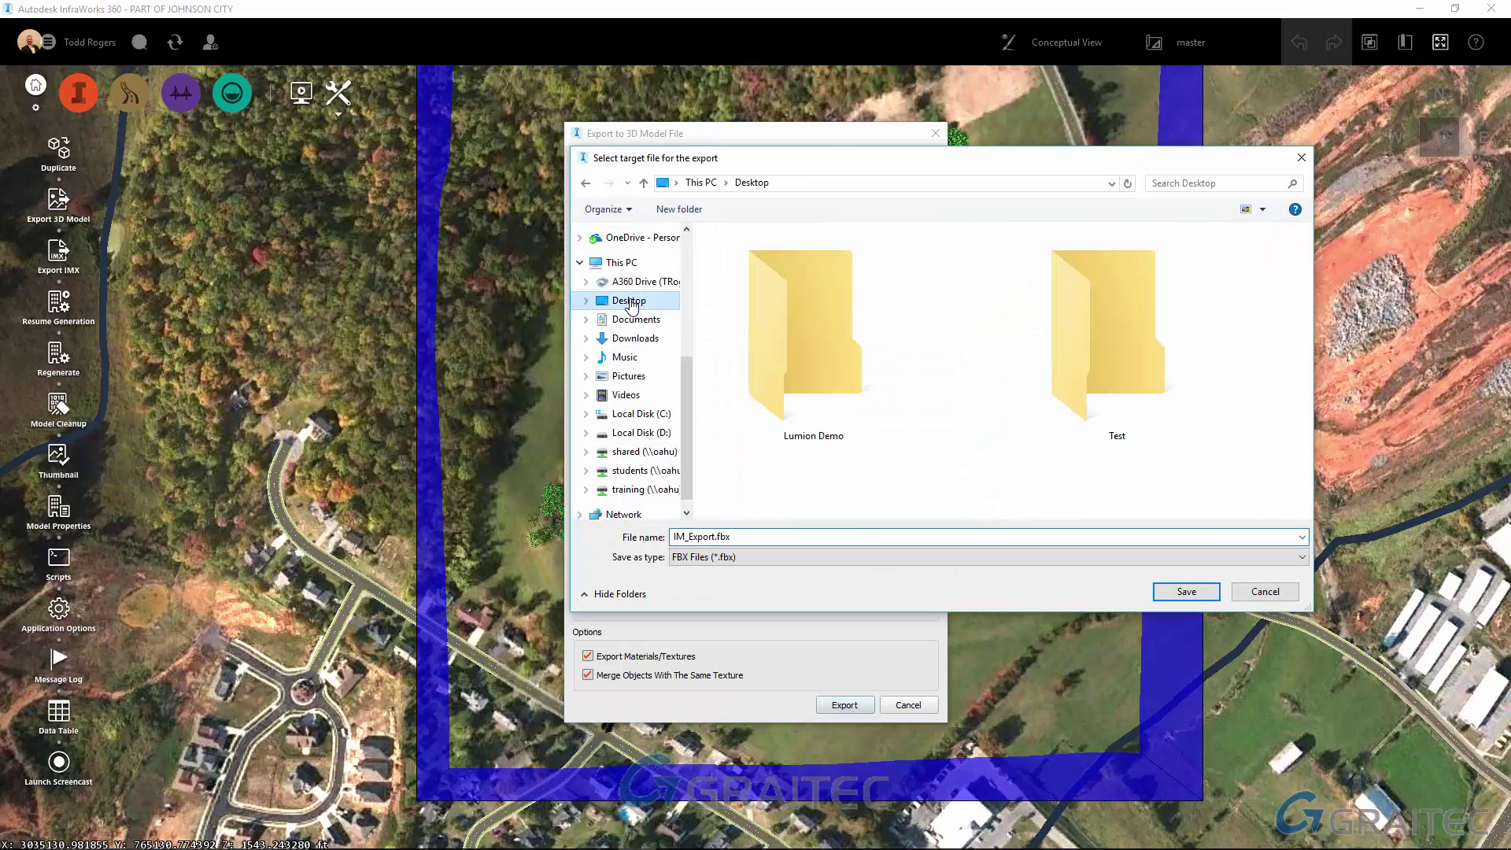
pyautogui.doubleClick(842, 319)
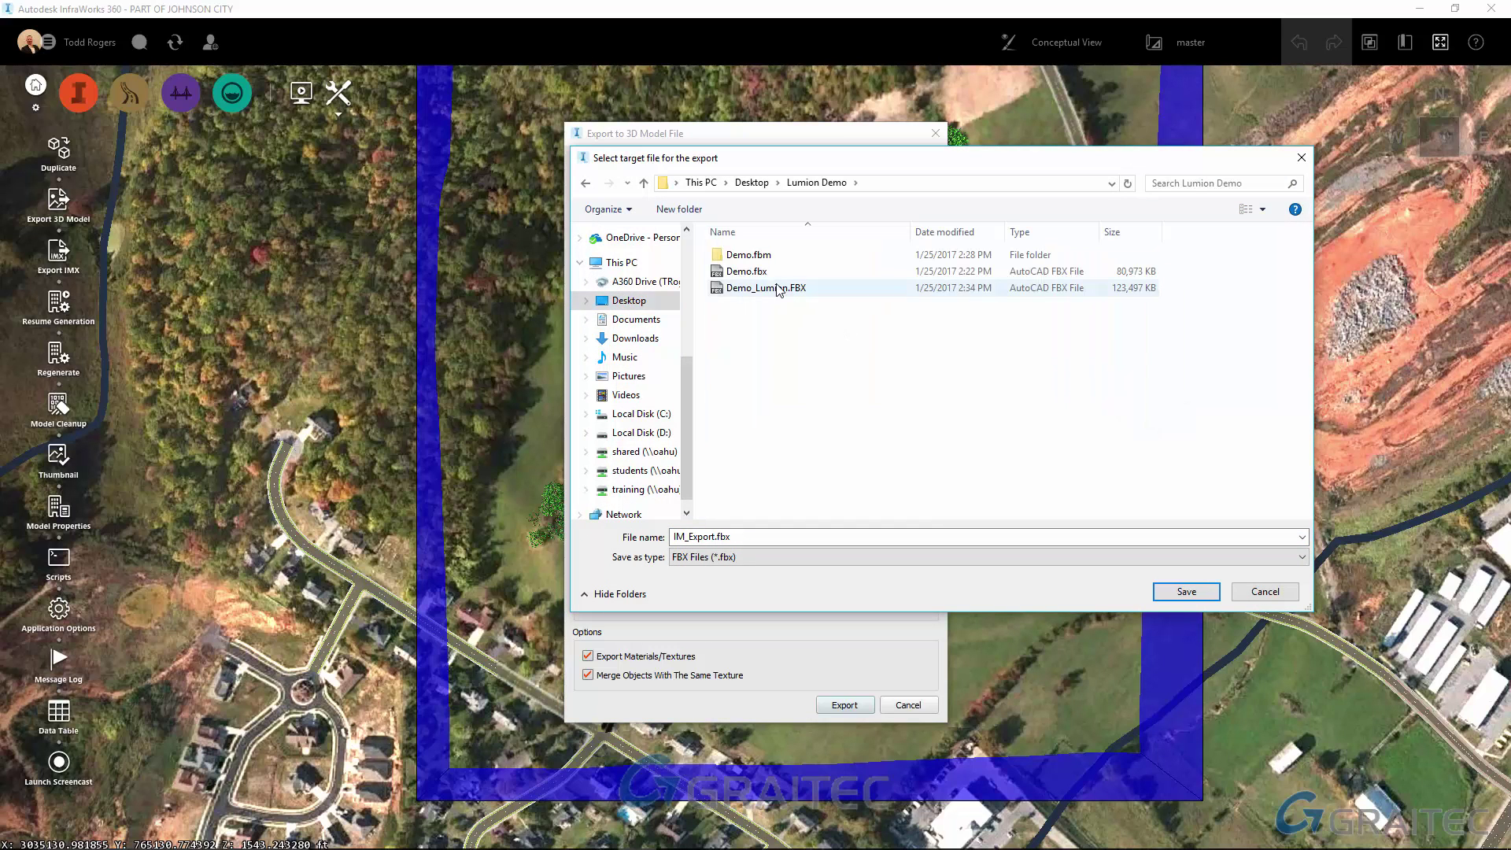
pyautogui.click(756, 272)
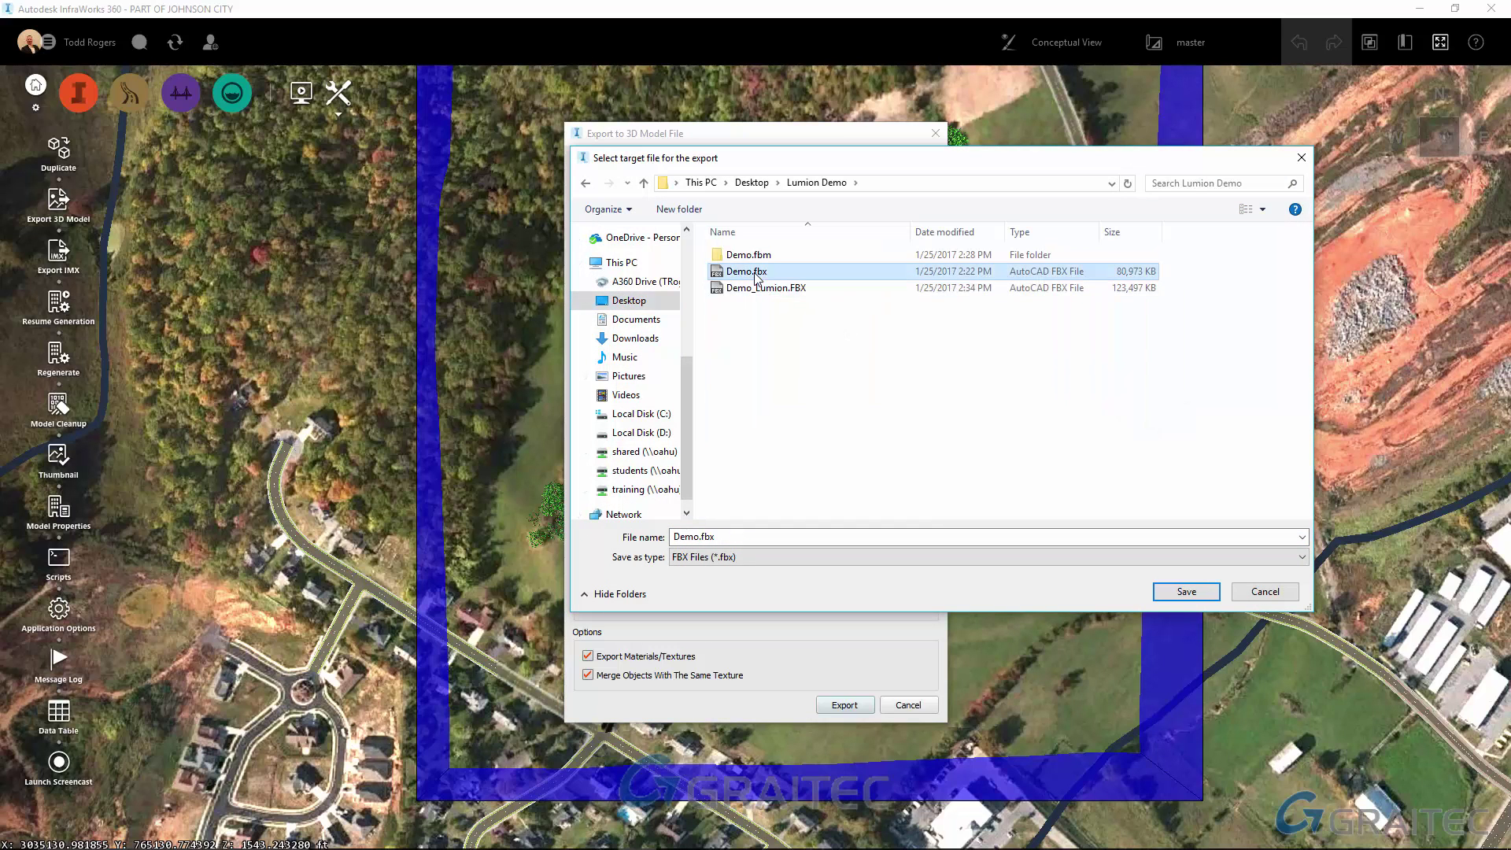
pyautogui.click(1187, 591)
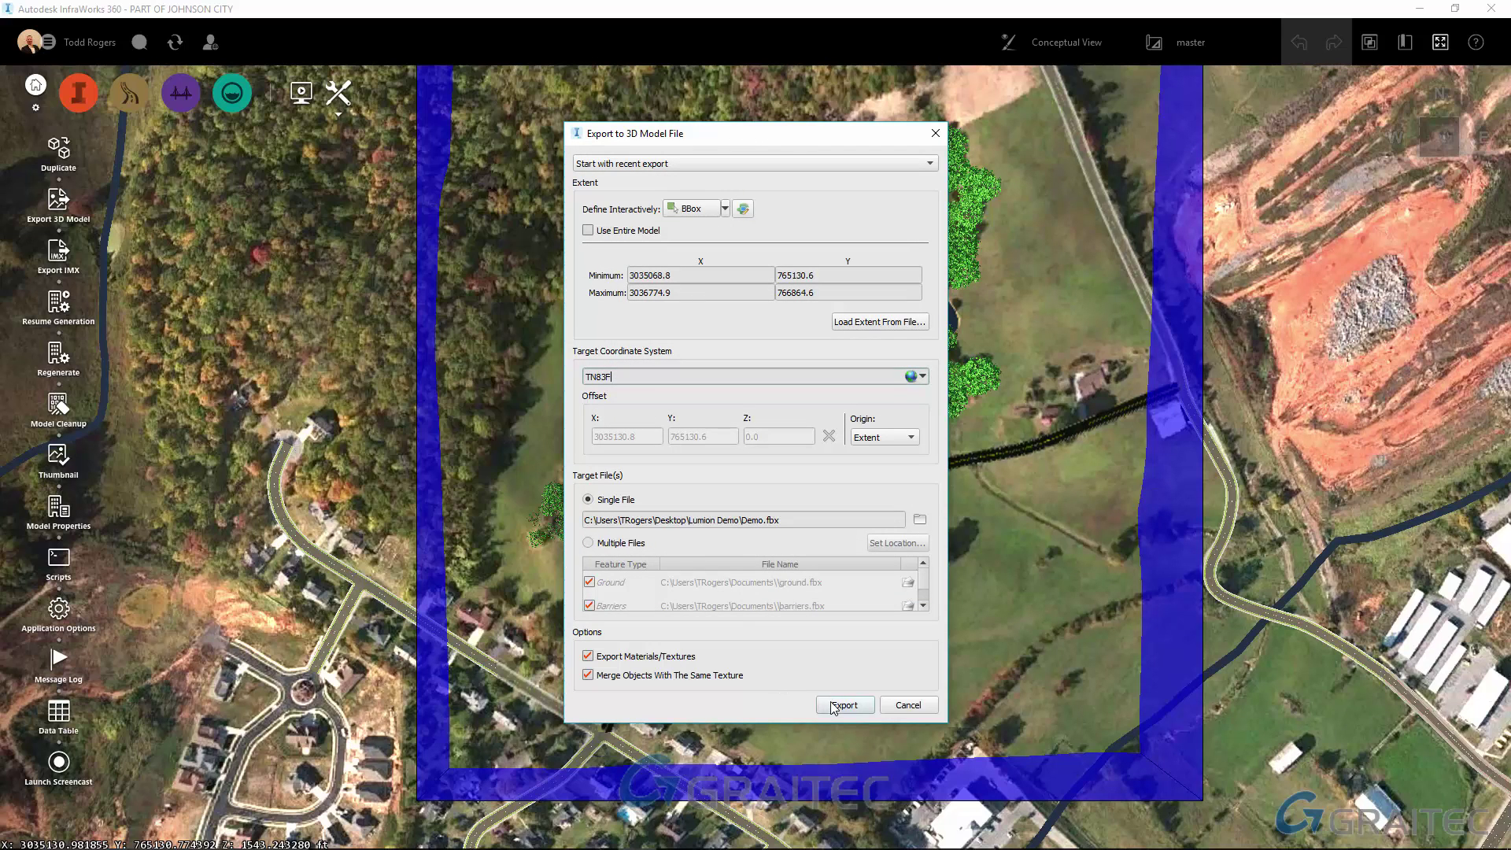
pyautogui.click(834, 707)
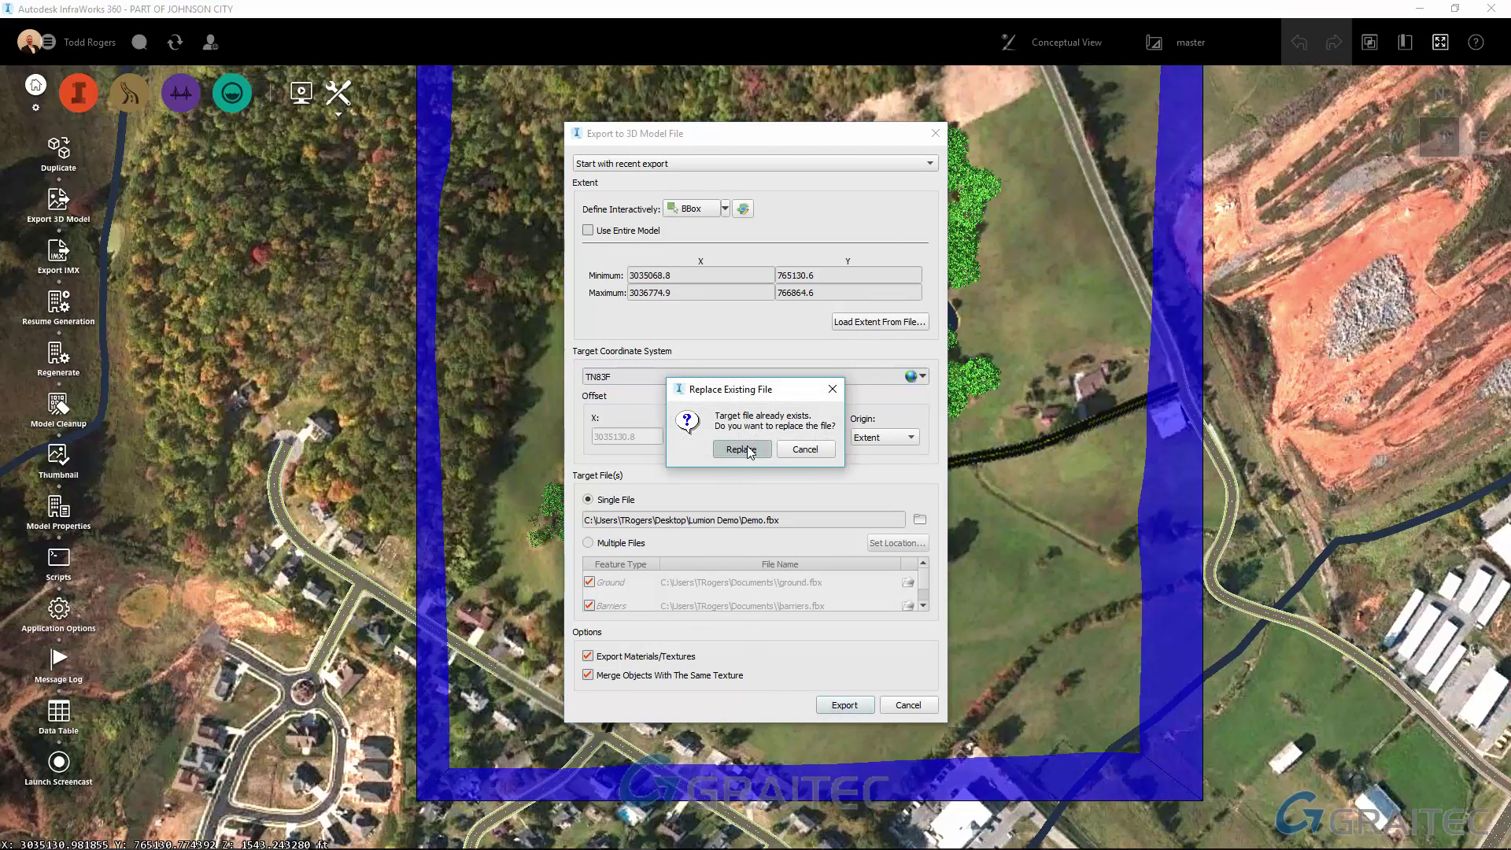
pyautogui.click(749, 452)
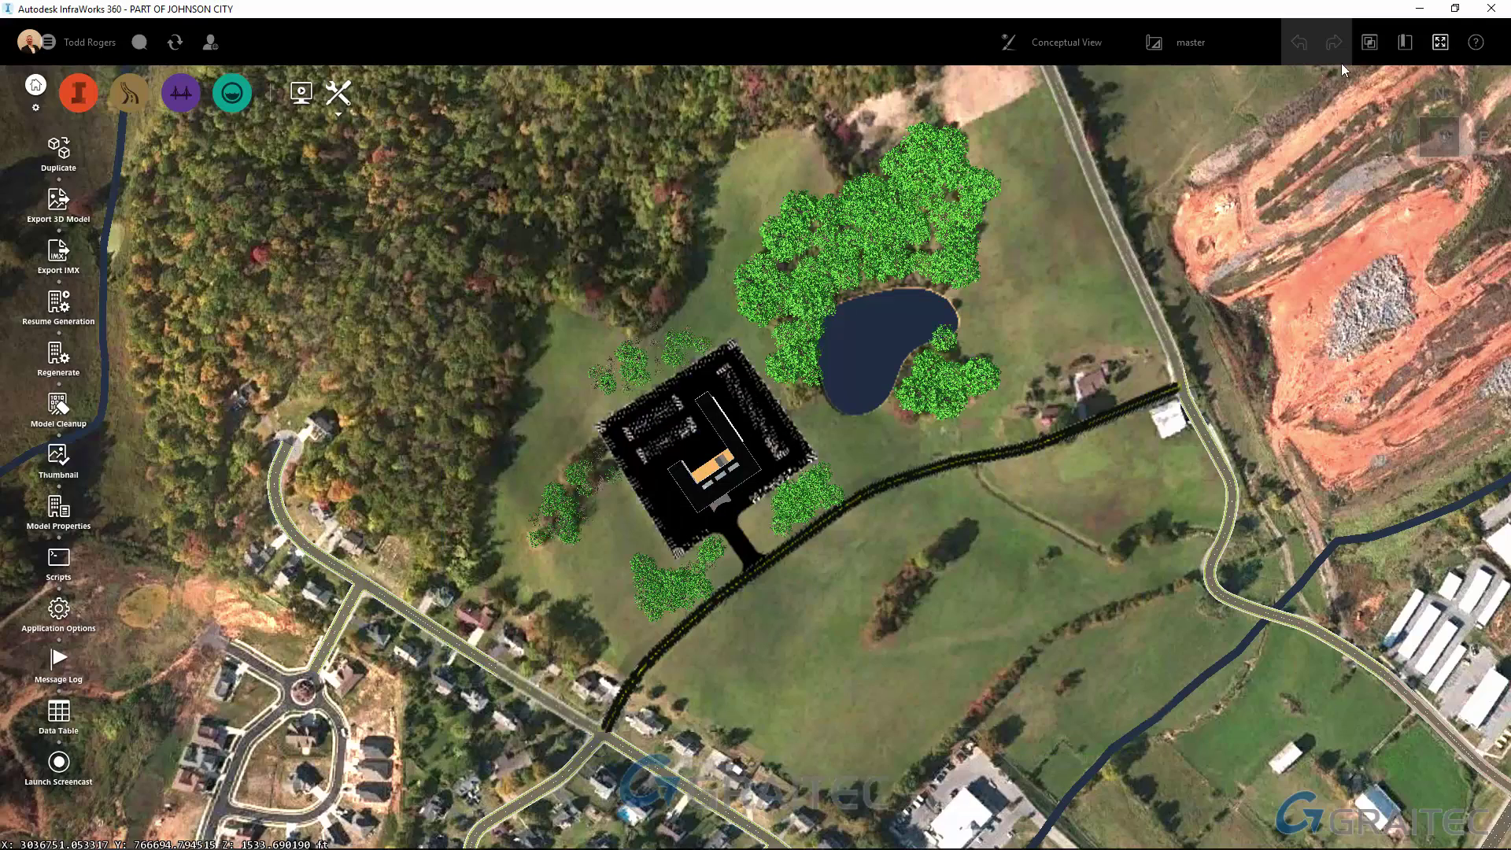
# Switch to 3ds Max and maximize the Perspective viewport
pyautogui.click(1490, 9)
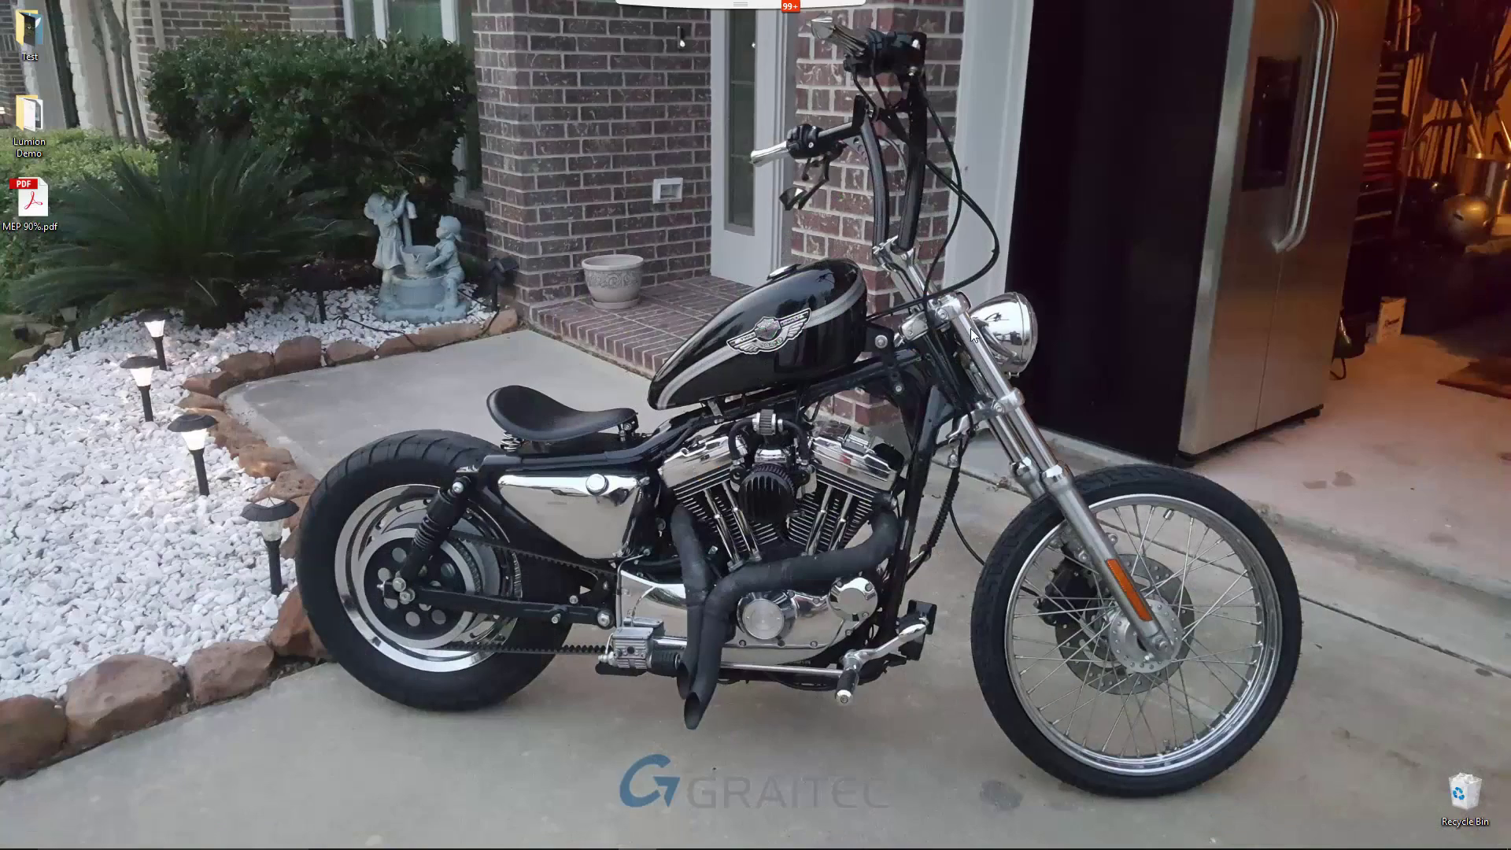
pyautogui.click(599, 835)
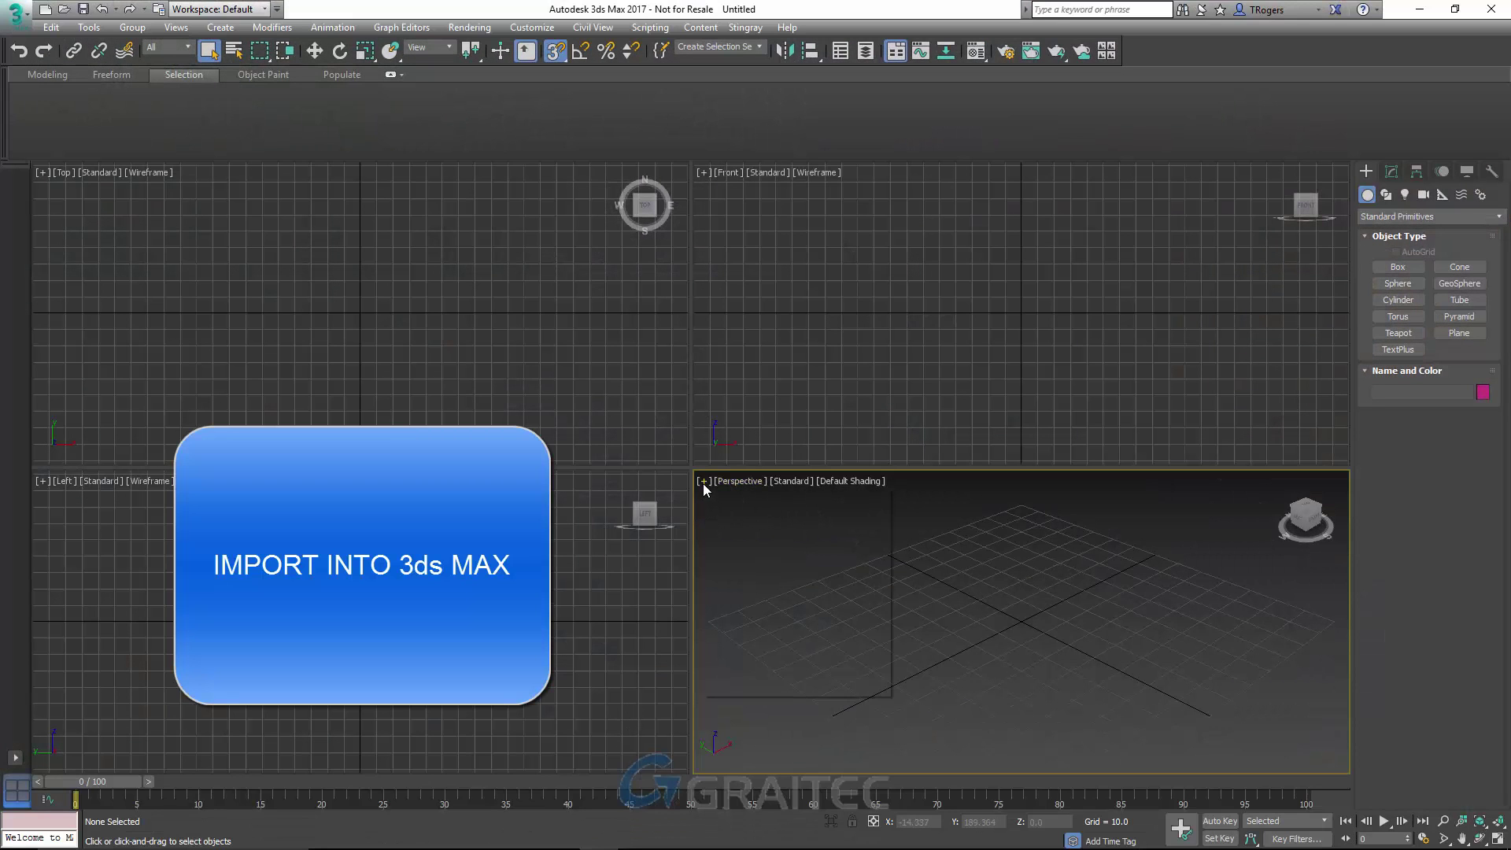
pyautogui.click(702, 483)
pyautogui.click(746, 495)
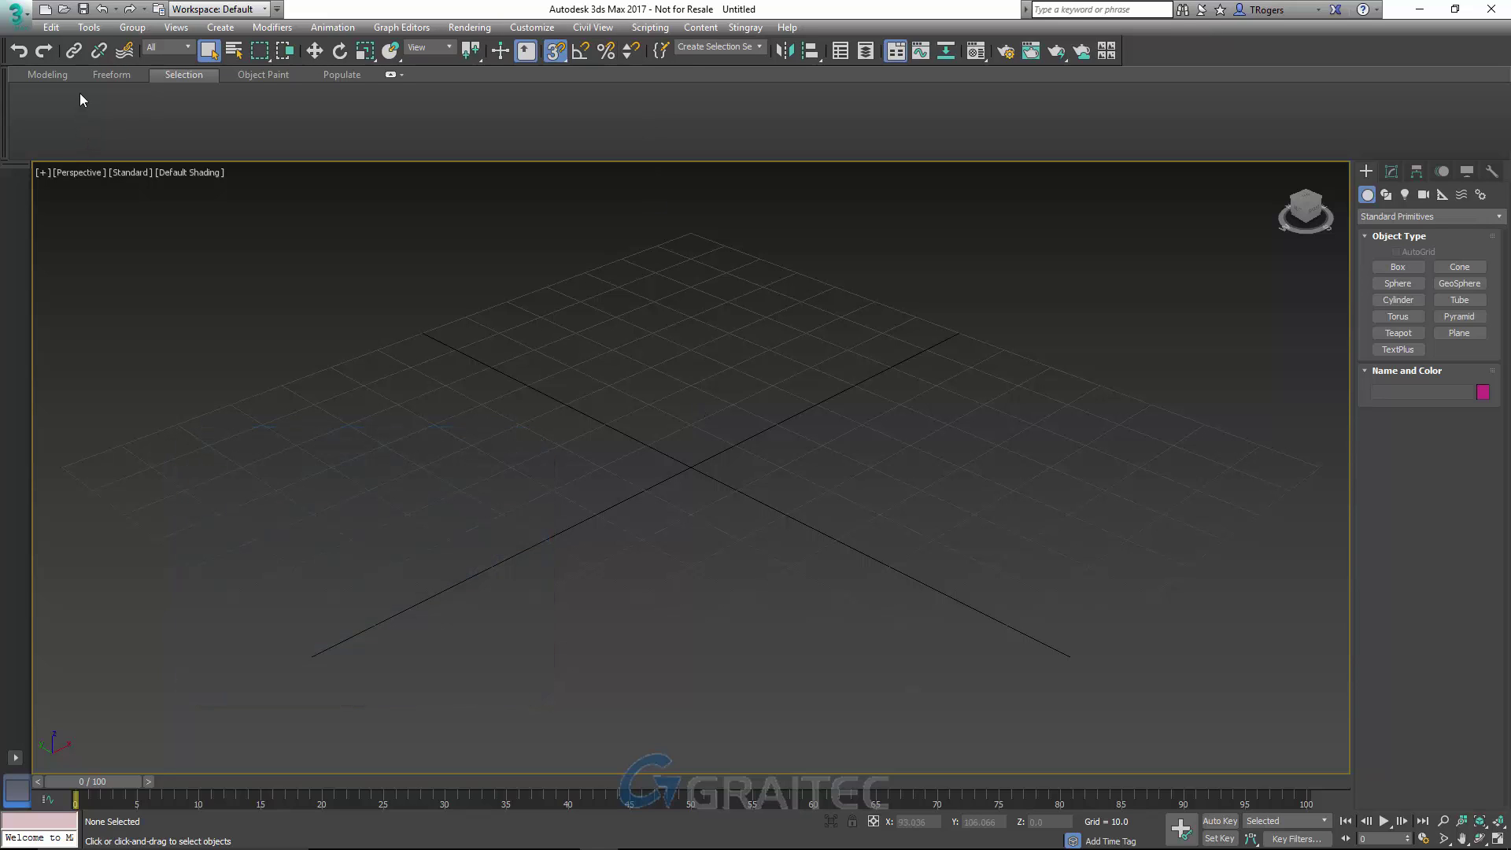
# Import Demo.fbx from the Lumion Demo folder
pyautogui.click(16, 12)
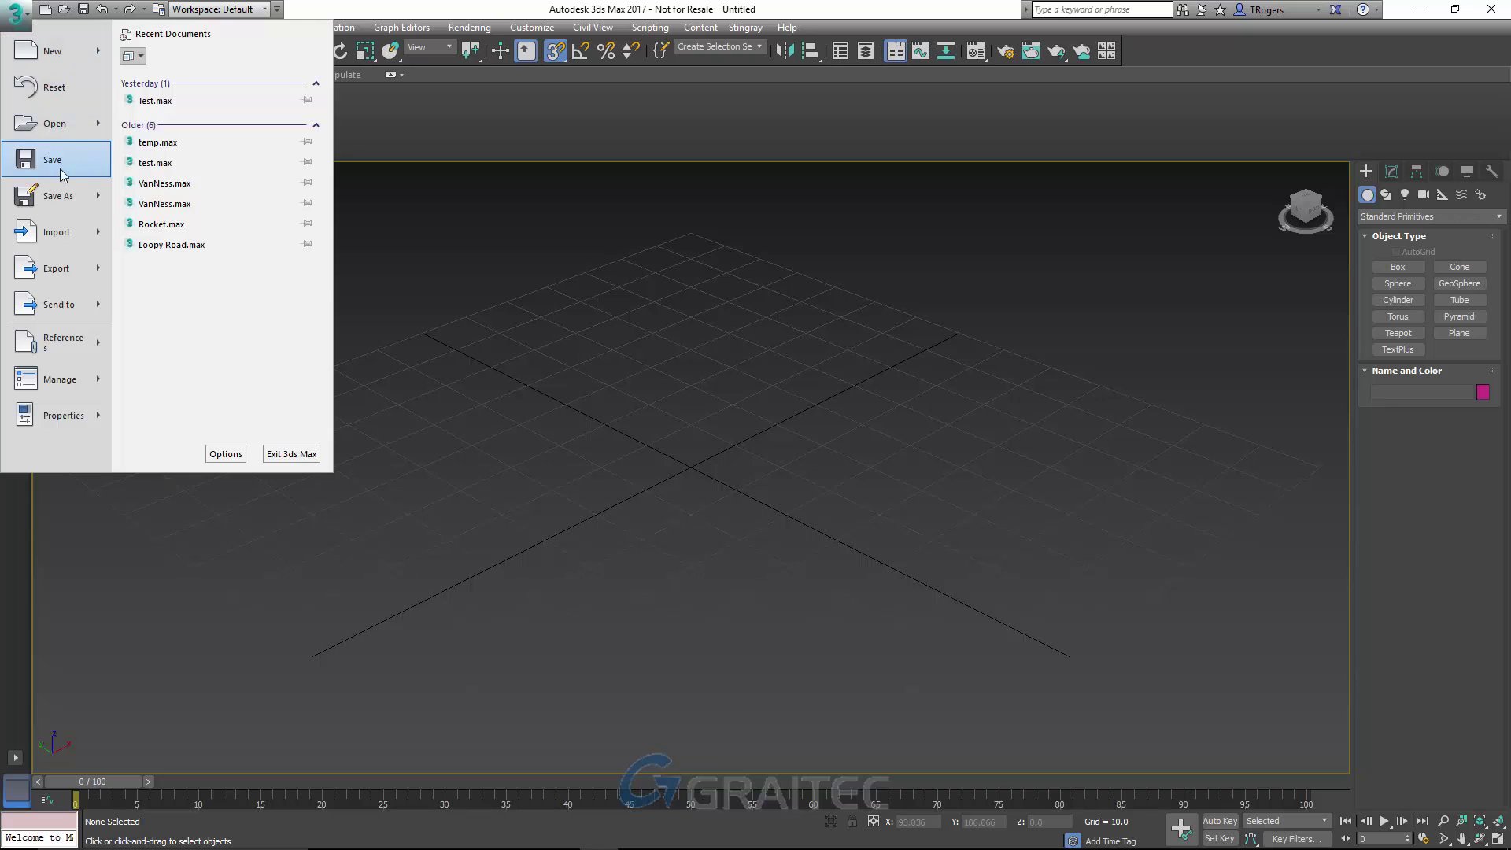
pyautogui.click(59, 230)
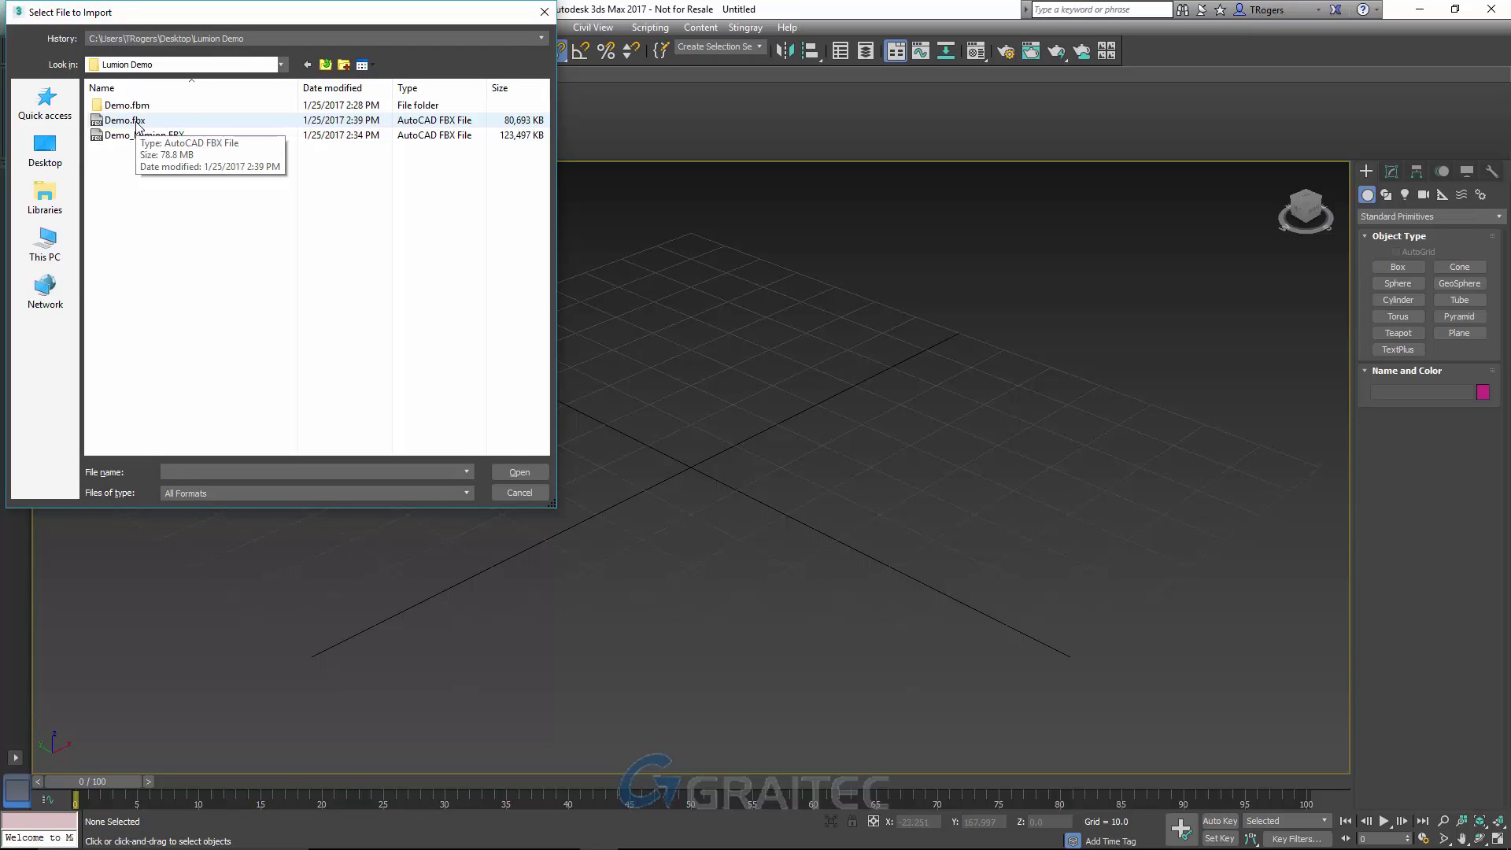
pyautogui.click(138, 124)
pyautogui.click(518, 472)
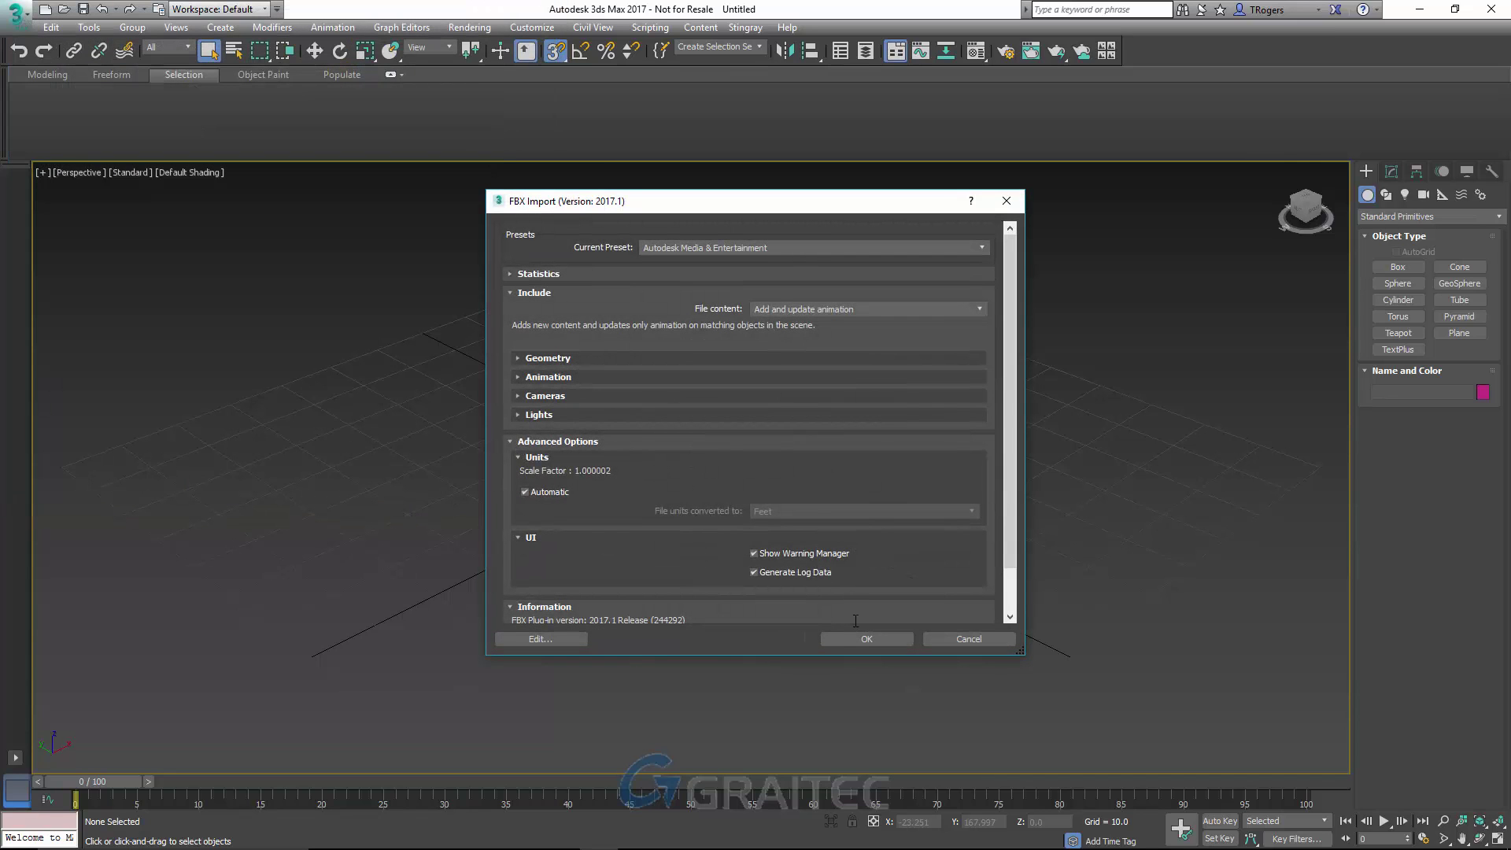
# Accept the FBX import settings to load the 44-object site, then deselect and zoom in
pyautogui.click(858, 637)
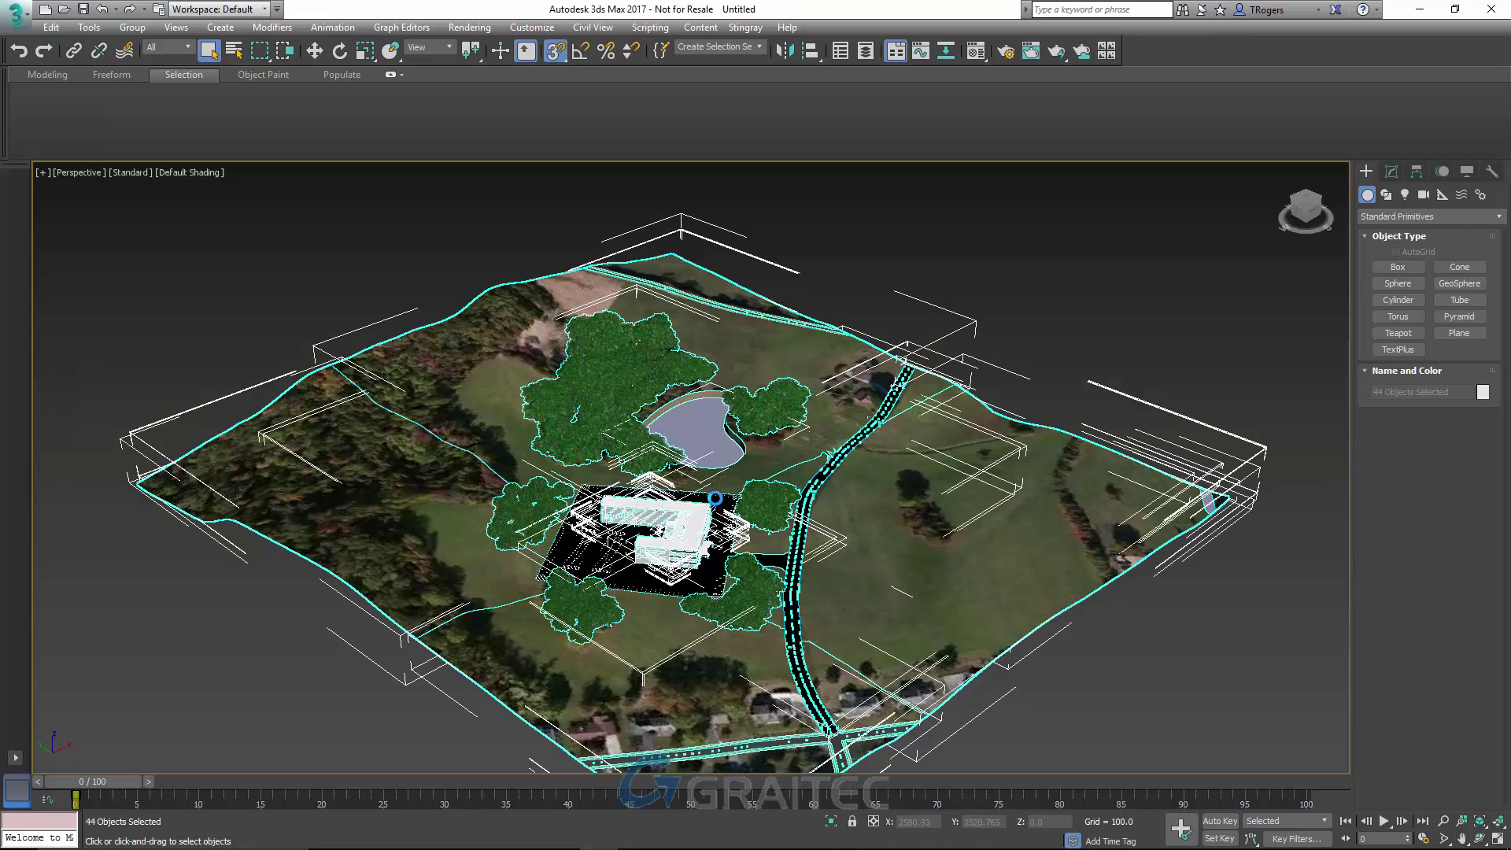
pyautogui.click(1232, 677)
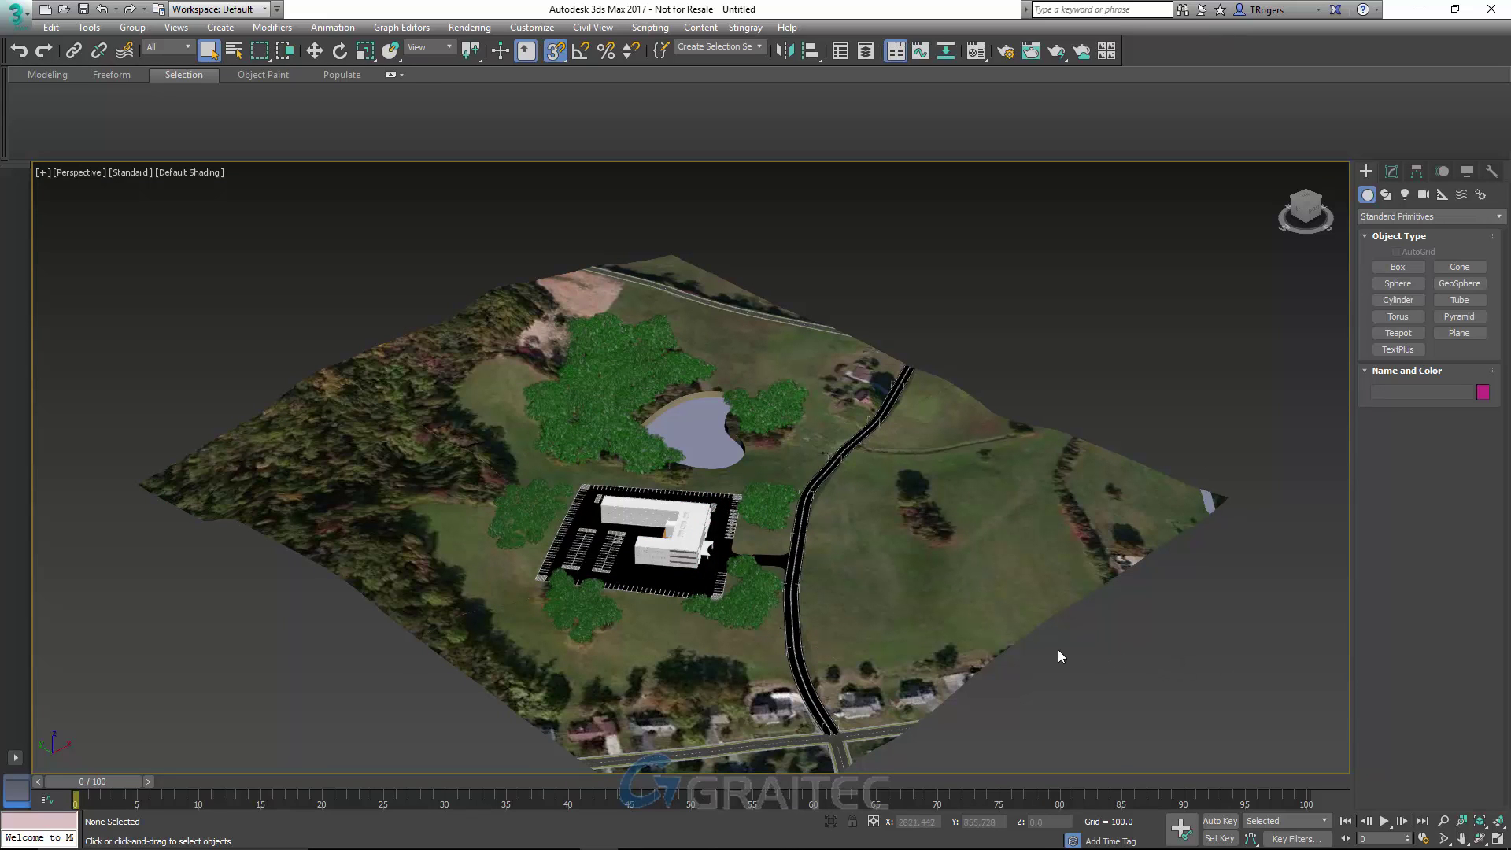
pyautogui.scroll(2, 758, 599)
pyautogui.scroll(1, 758, 600)
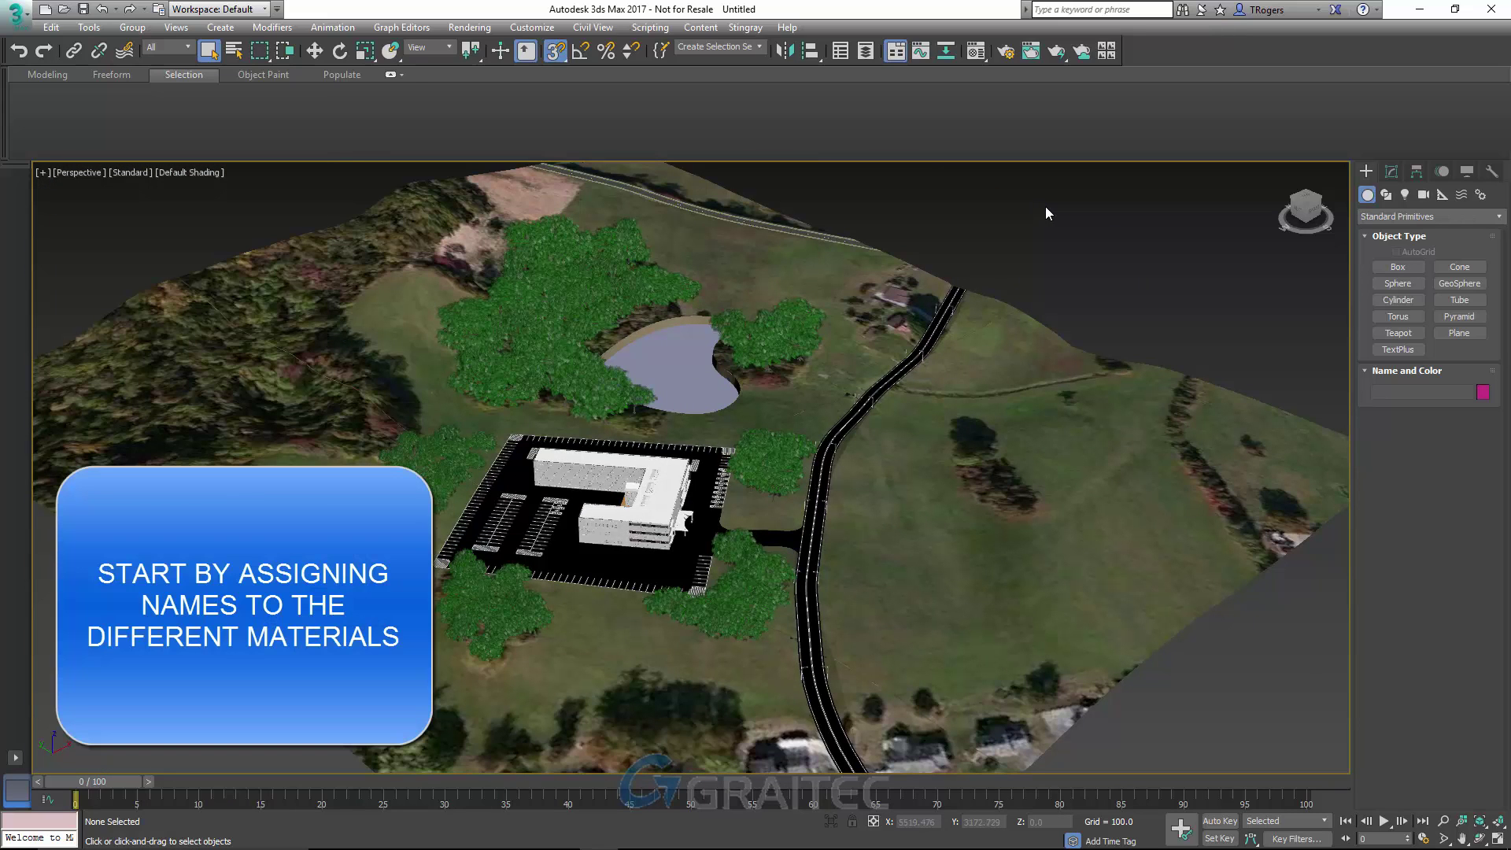
# Open the Material Editor, eyedrop the ground terrain's material and name it Grass
pyautogui.press('m')
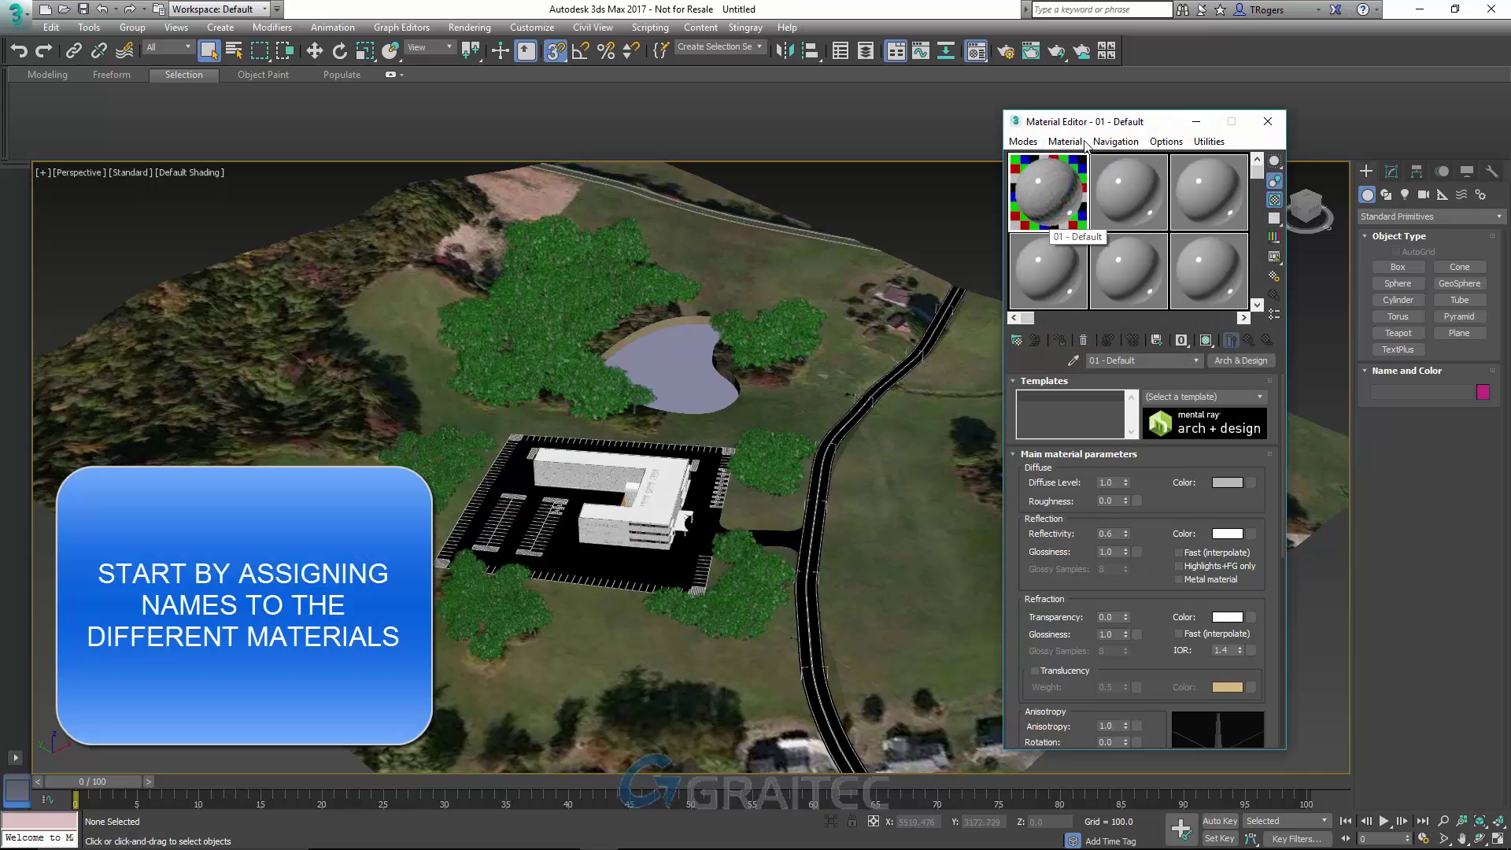
pyautogui.moveTo(1086, 124); pyautogui.dragTo(1238, 147)
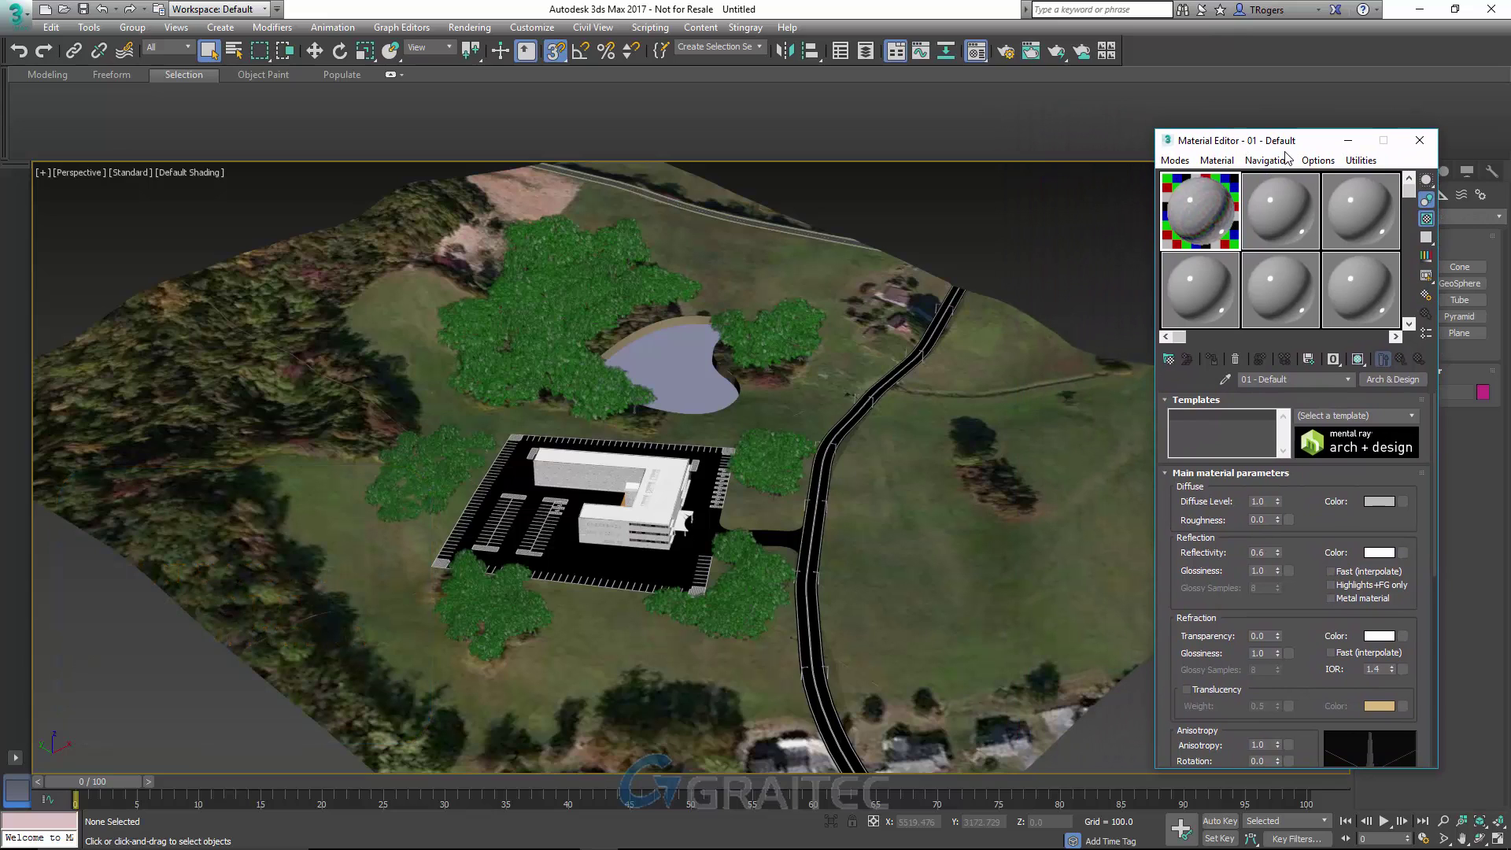
pyautogui.click(1227, 381)
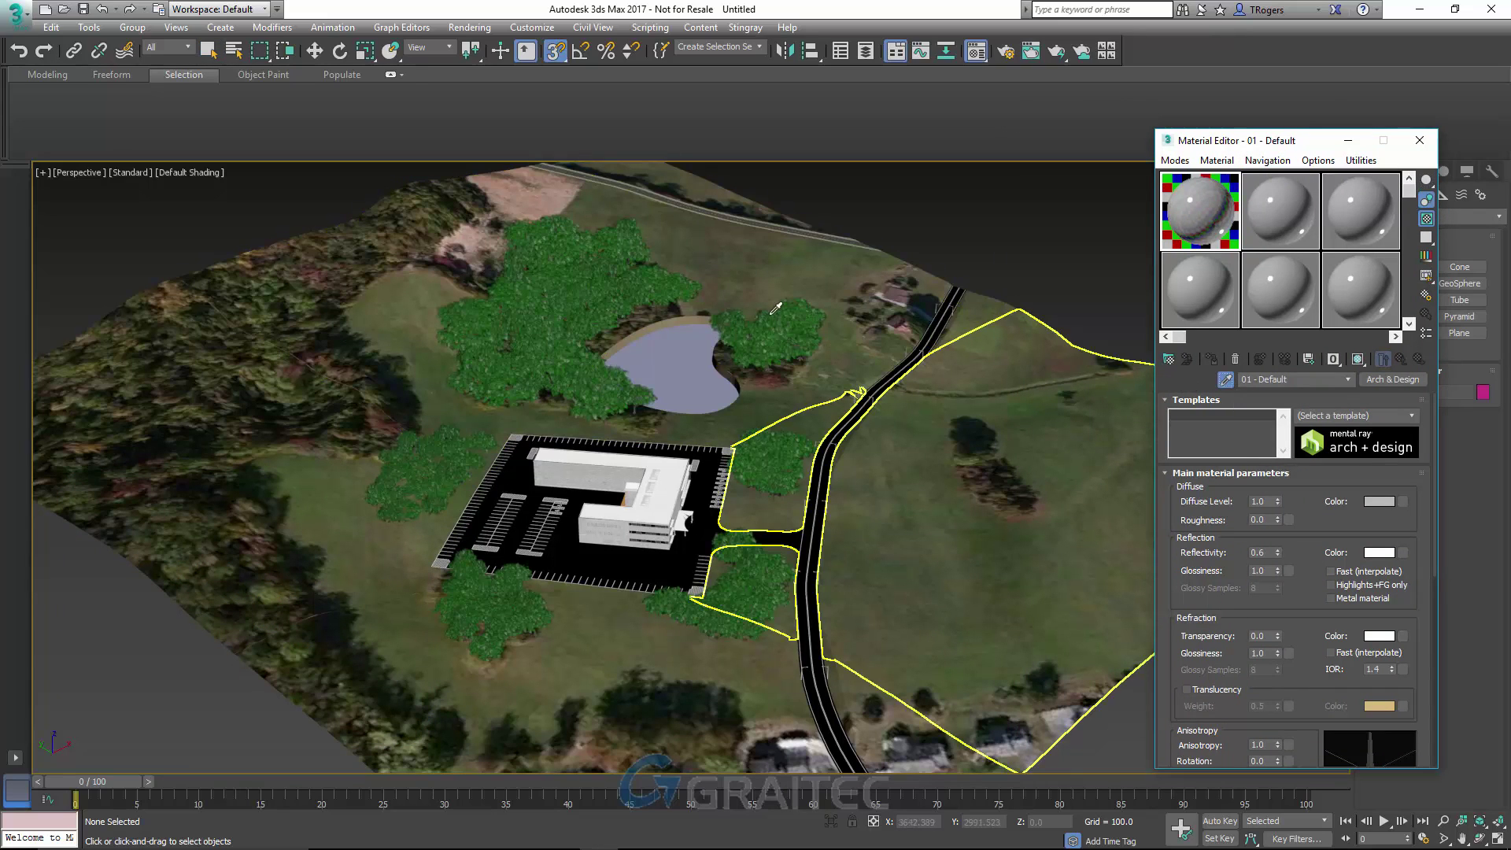
pyautogui.click(748, 256)
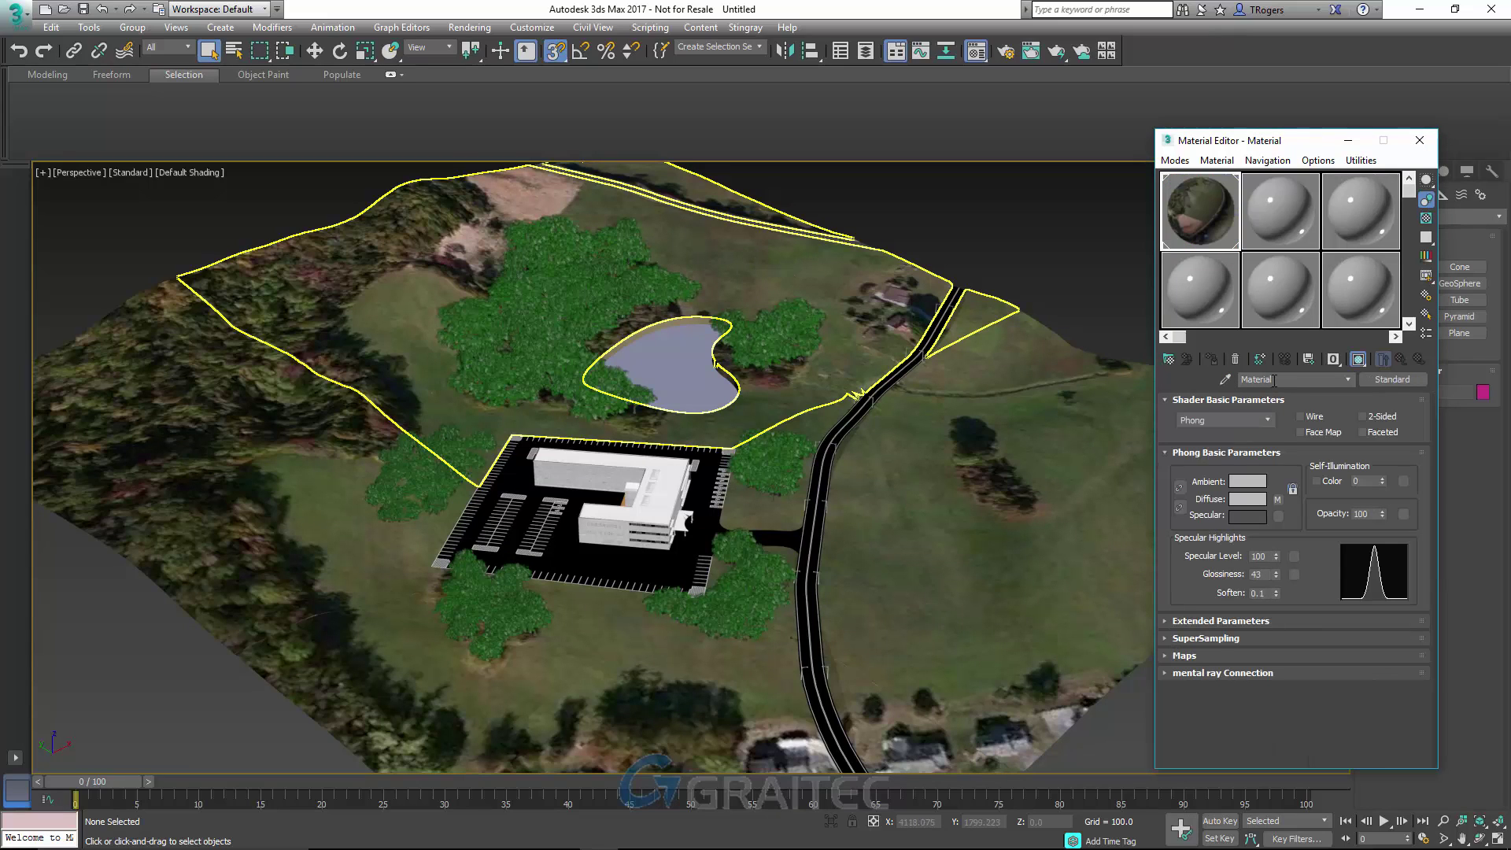
pyautogui.moveTo(1274, 381); pyautogui.dragTo(1201, 374)
pyautogui.write('Grass')
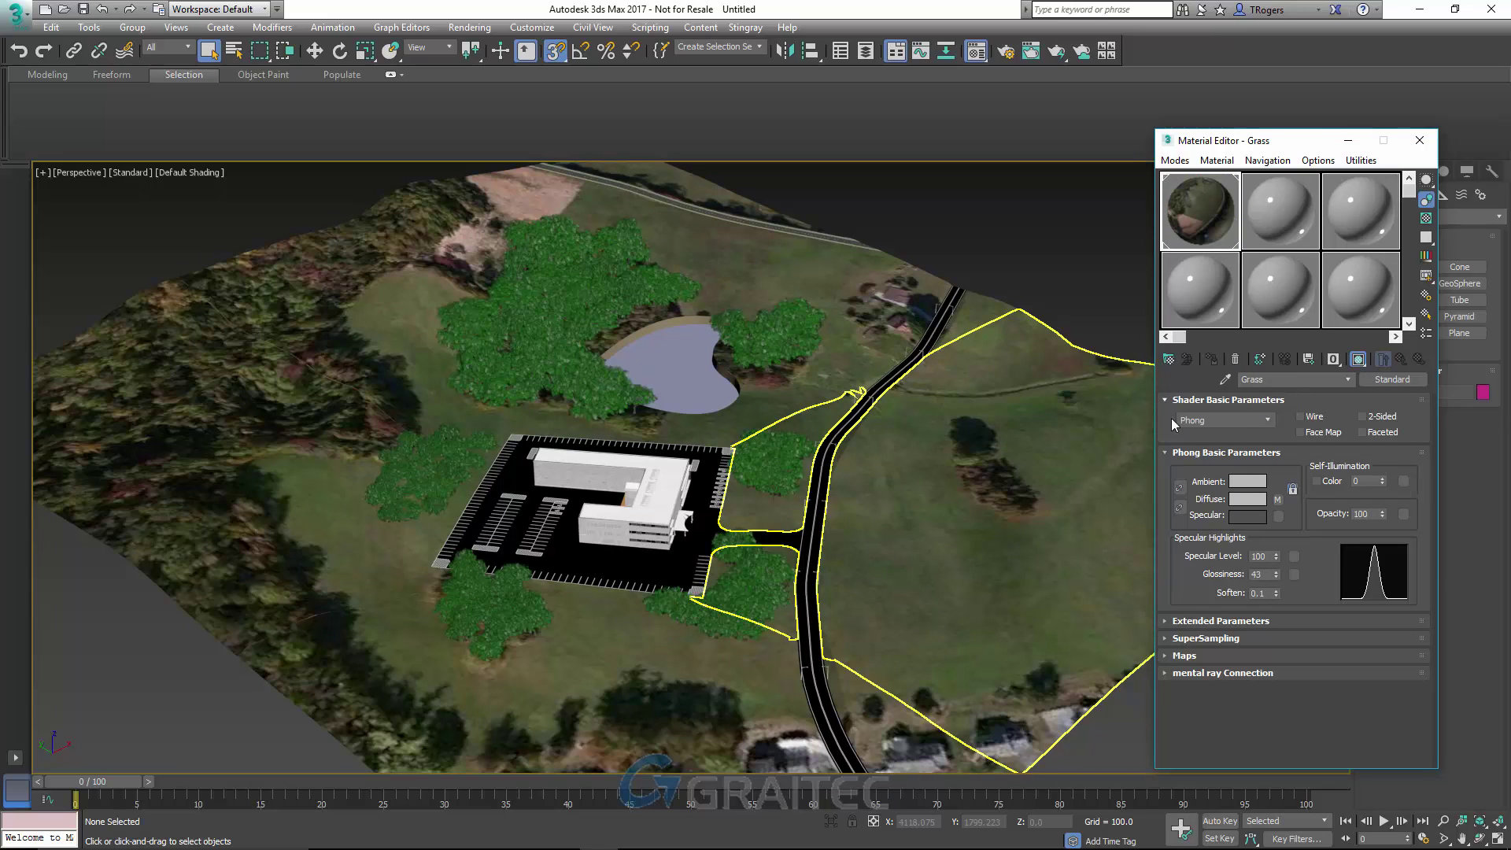
pyautogui.click(1225, 381)
pyautogui.click(1036, 467)
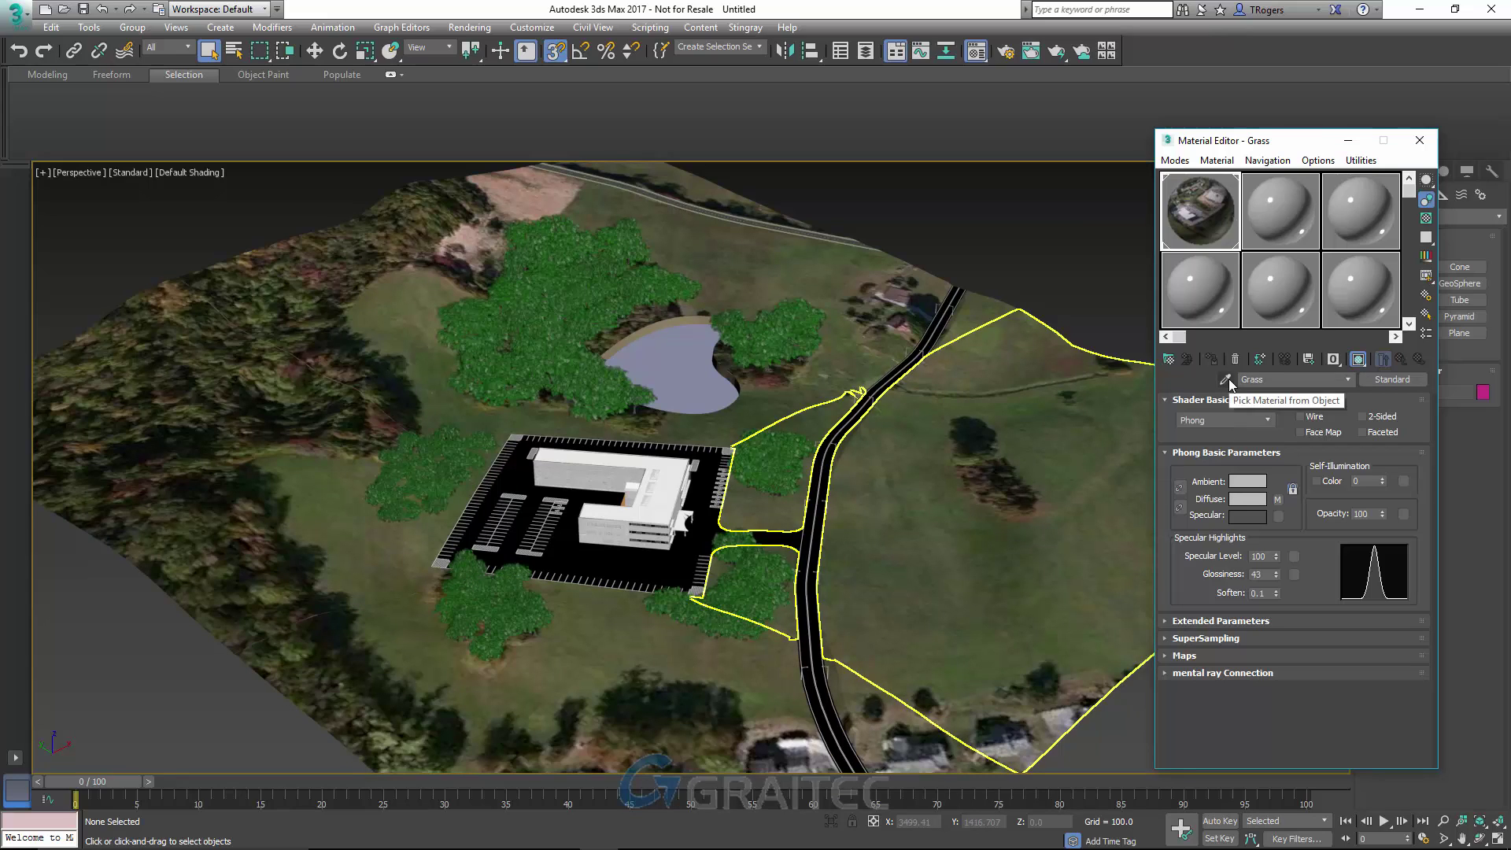
# Eyedrop three more terrain pieces' materials, including Mesh 41, naming each Grass
pyautogui.click(1225, 379)
pyautogui.click(679, 642)
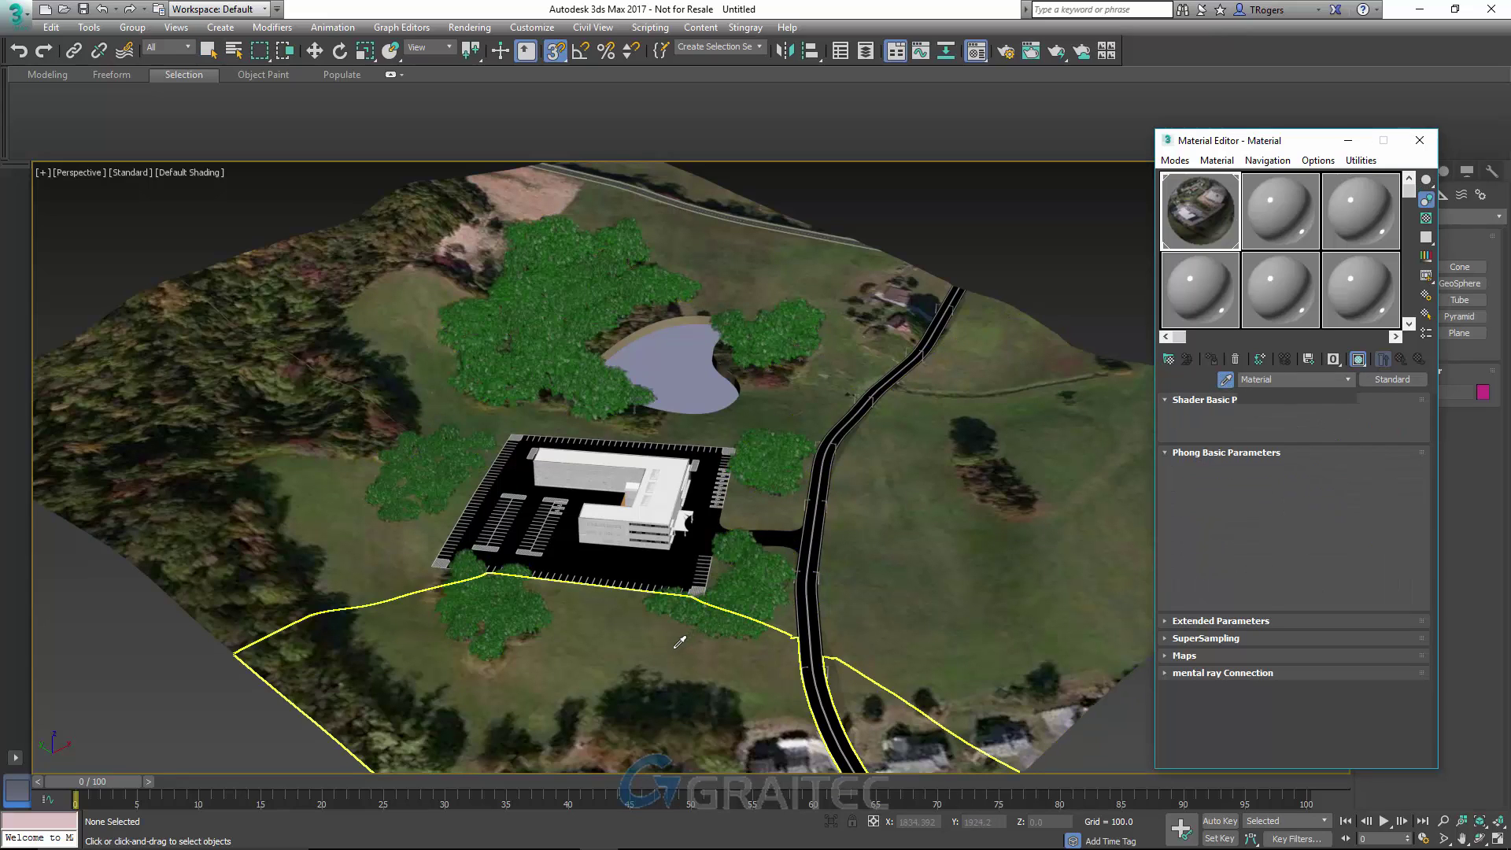
pyautogui.click(1277, 382)
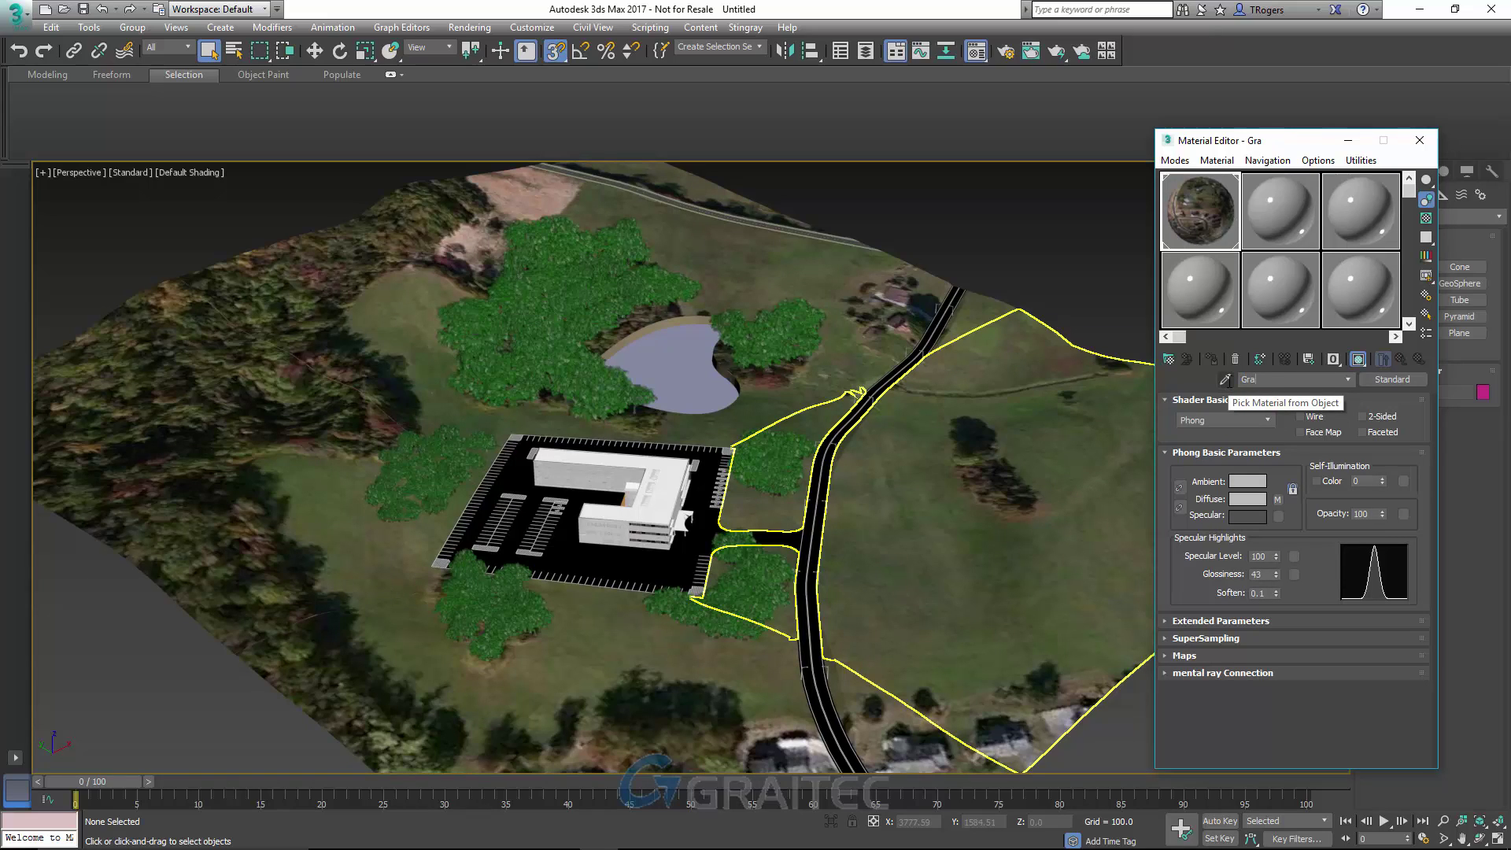
pyautogui.click(1226, 381)
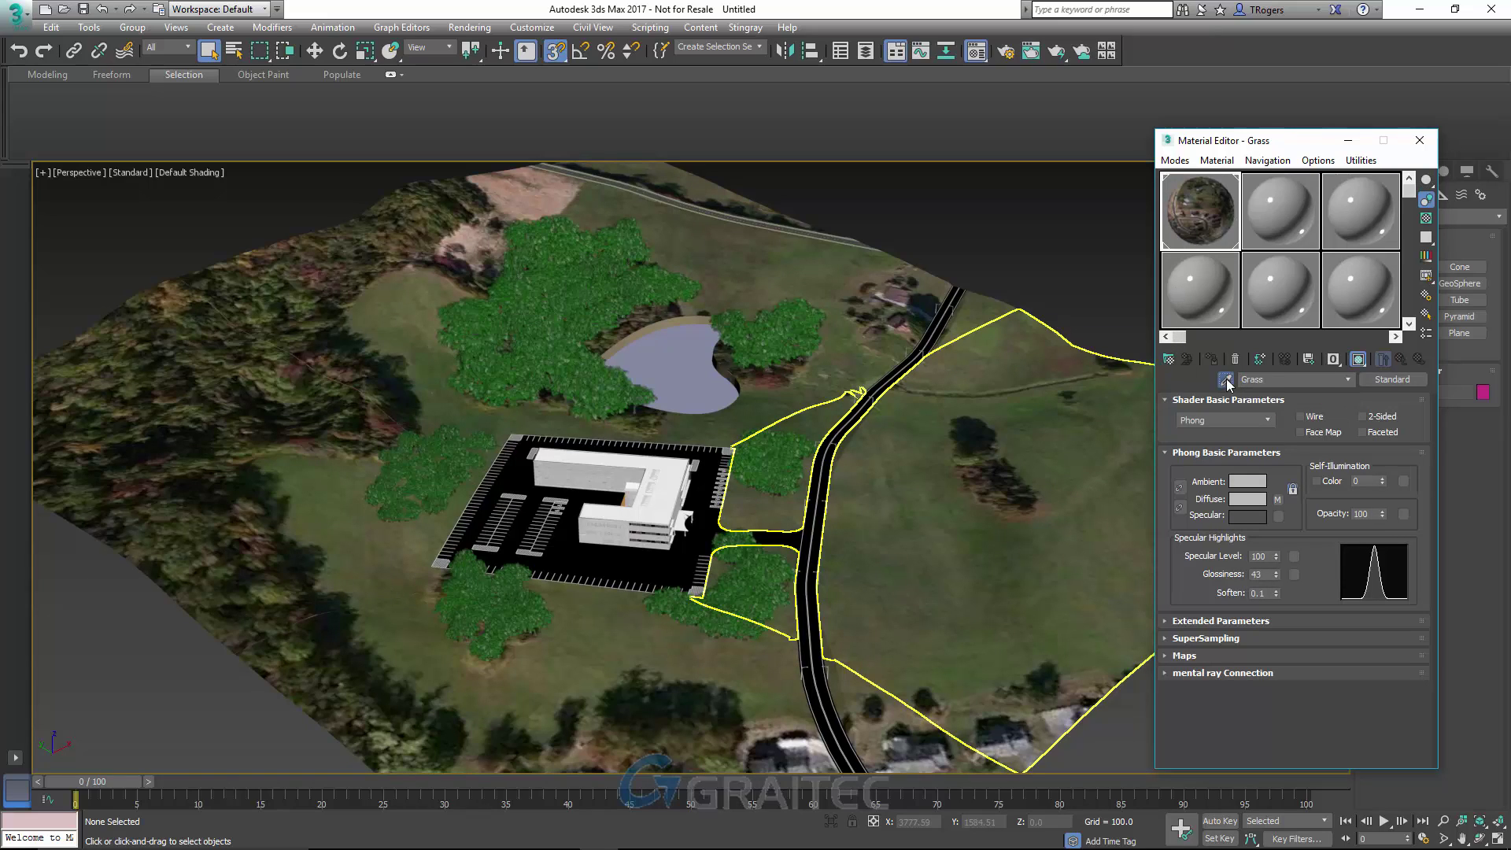
pyautogui.click(314, 521)
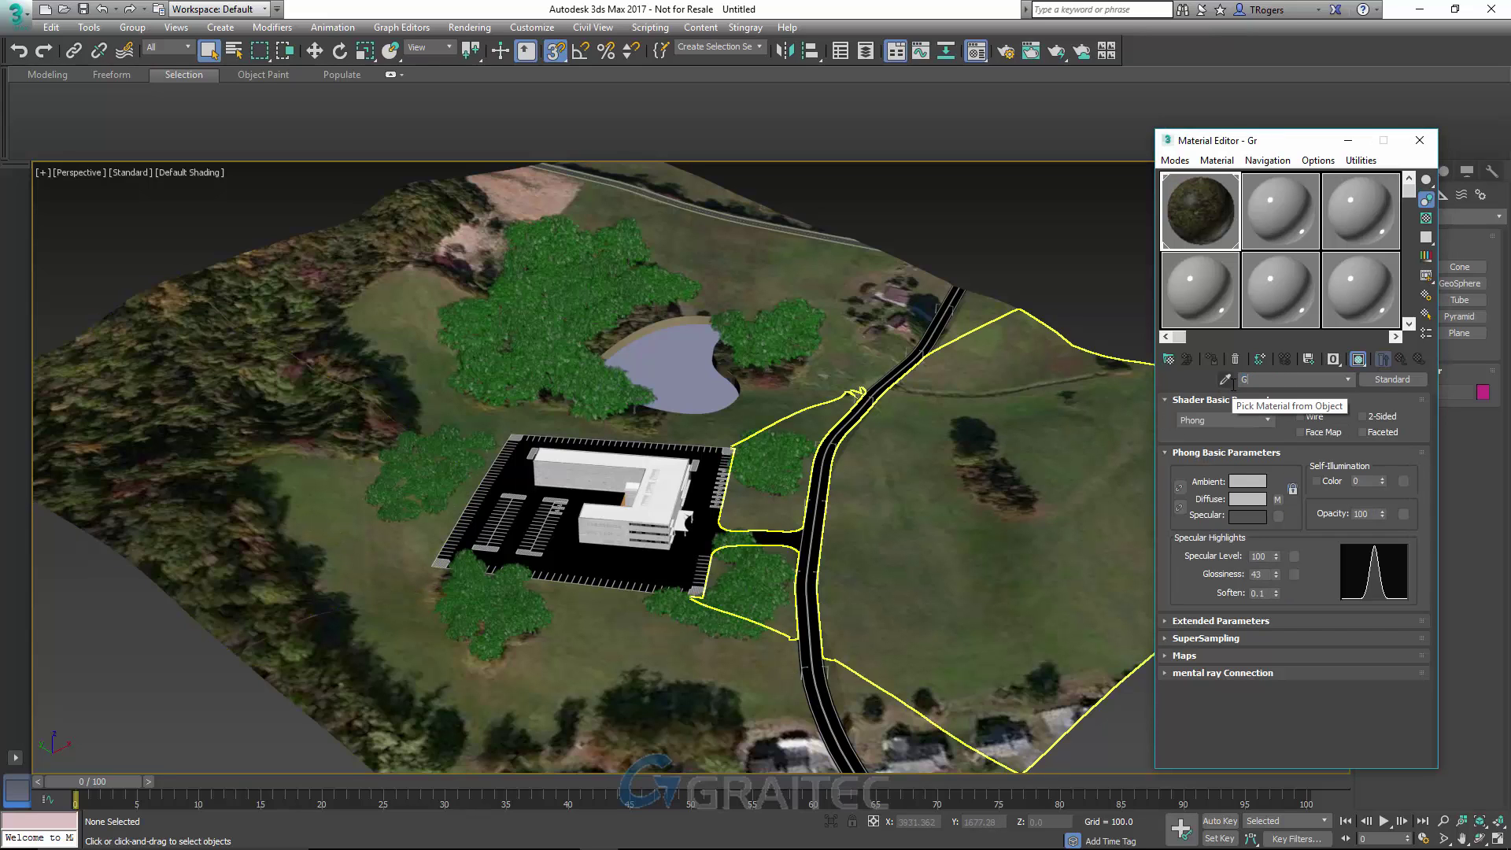
pyautogui.write('rass')
pyautogui.click(1226, 380)
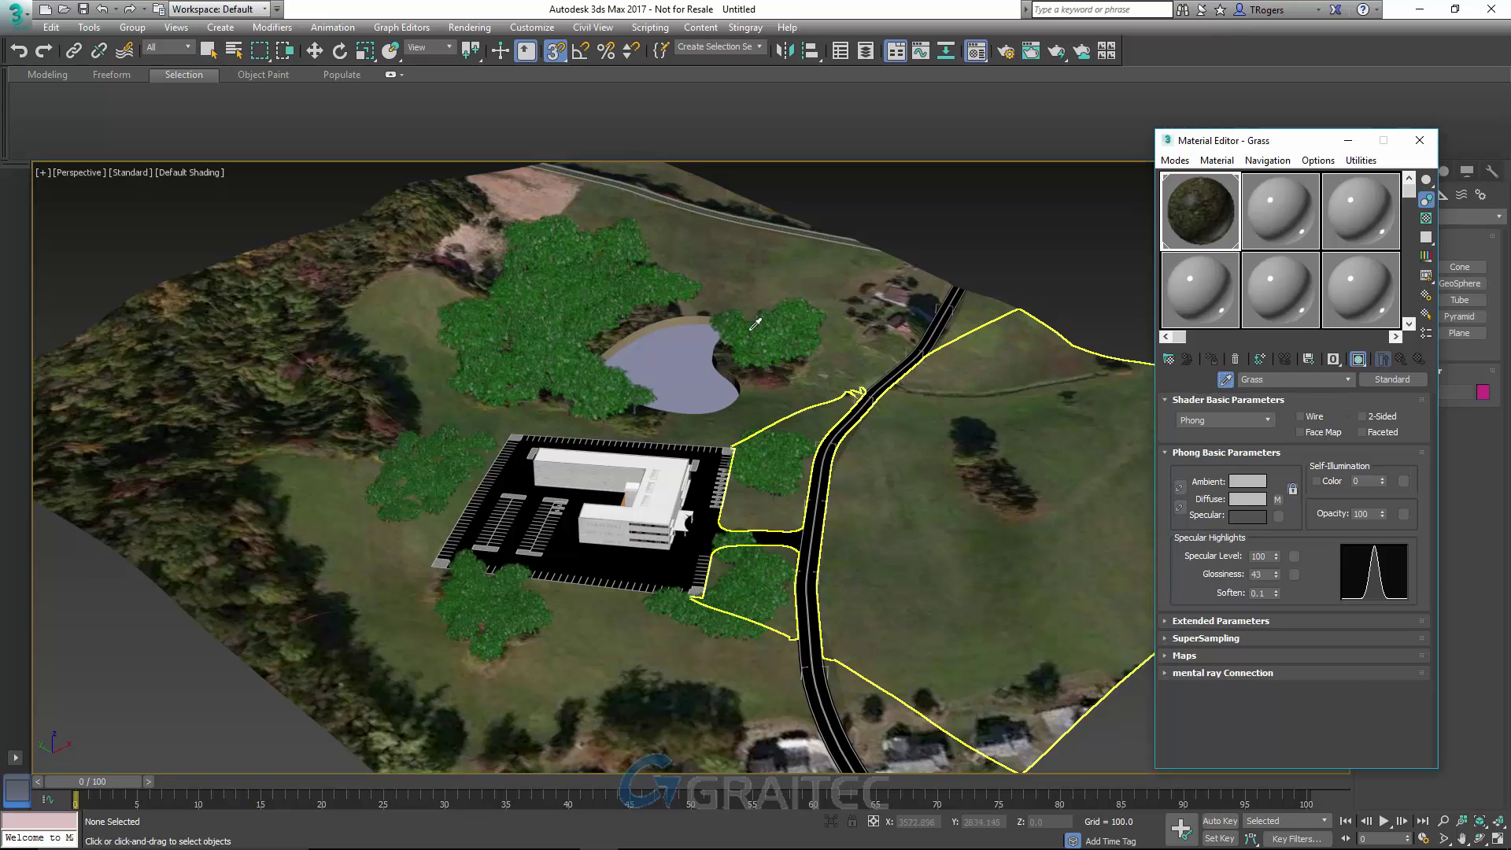
pyautogui.click(468, 234)
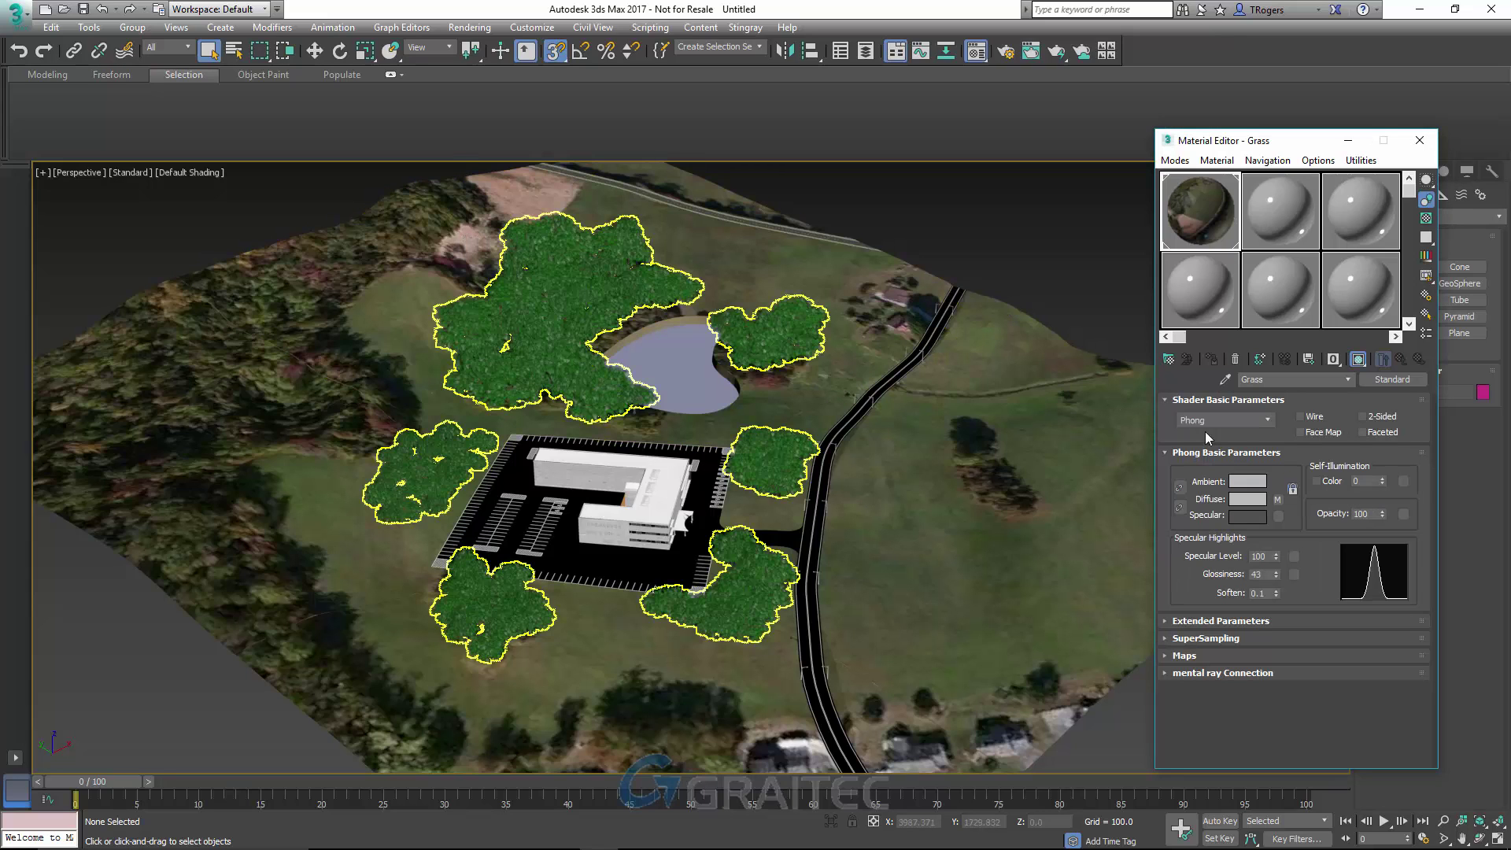
# Eyedrop the tree material and name it Trees, then inspect the pond's Water Material
pyautogui.click(1226, 380)
pyautogui.click(779, 316)
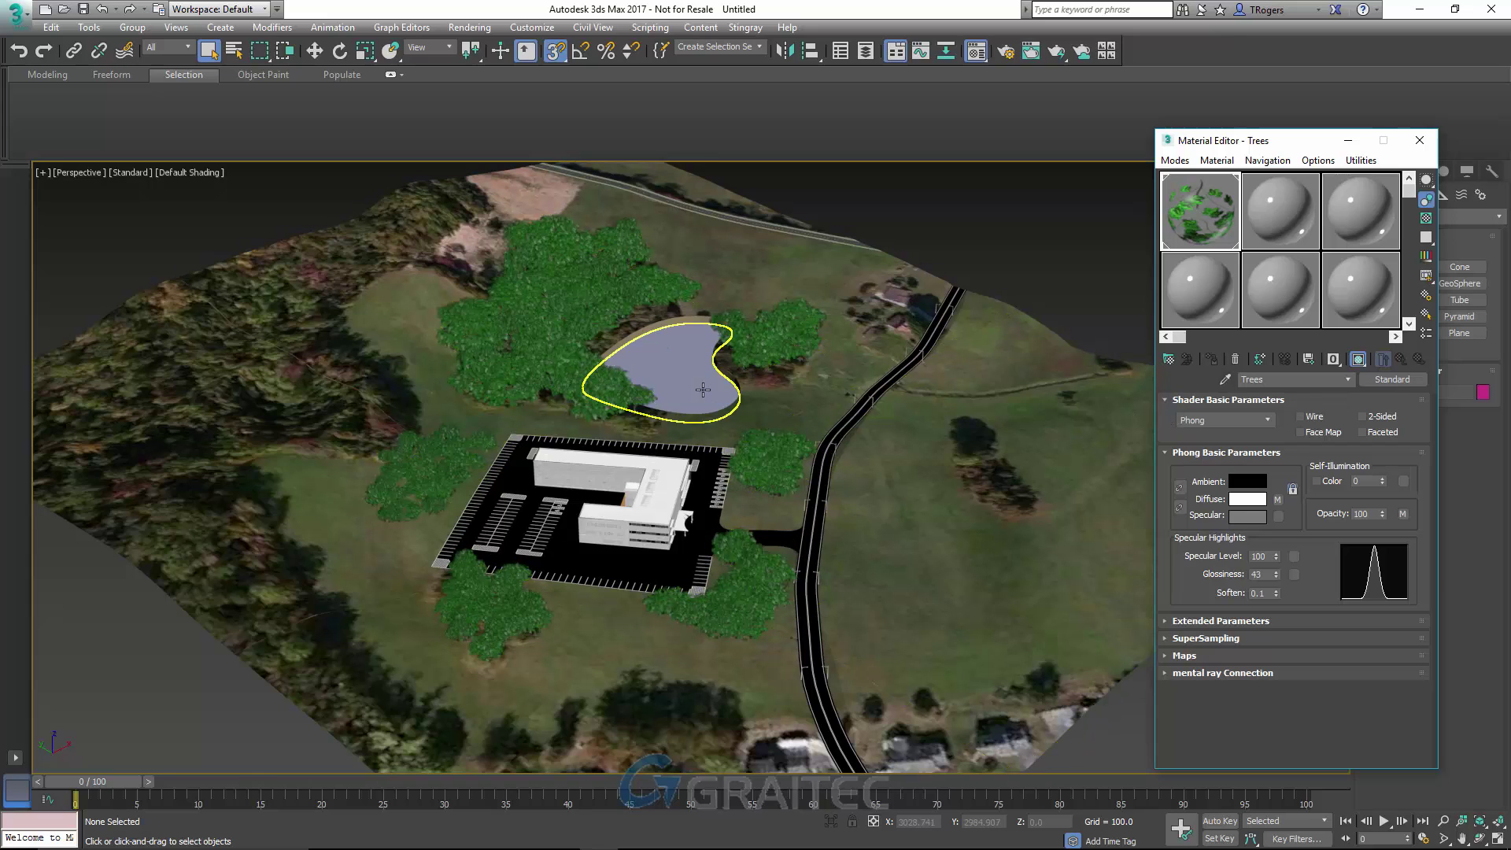
pyautogui.click(1225, 380)
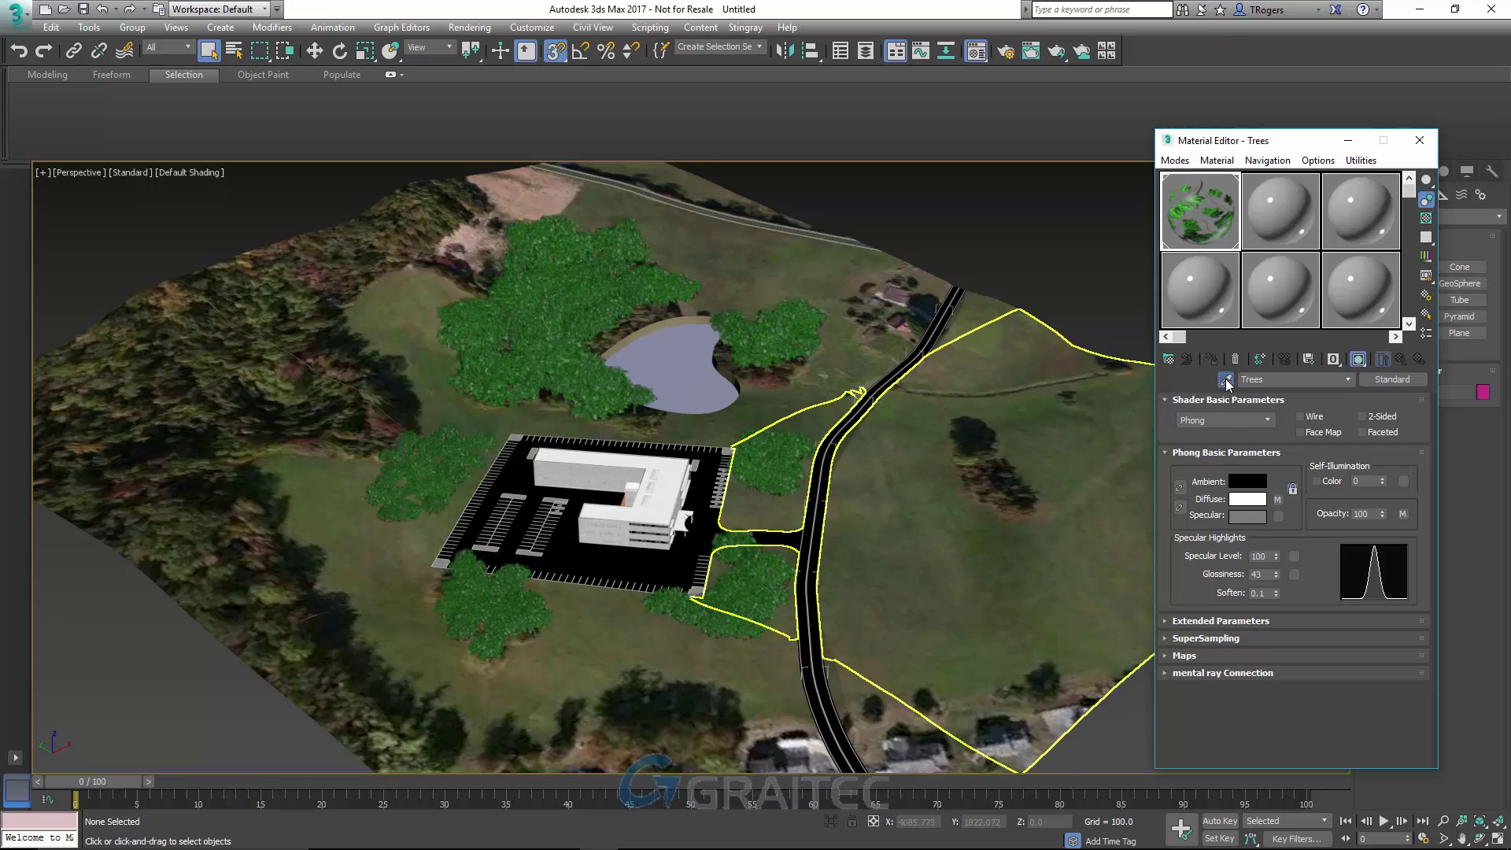
pyautogui.click(698, 351)
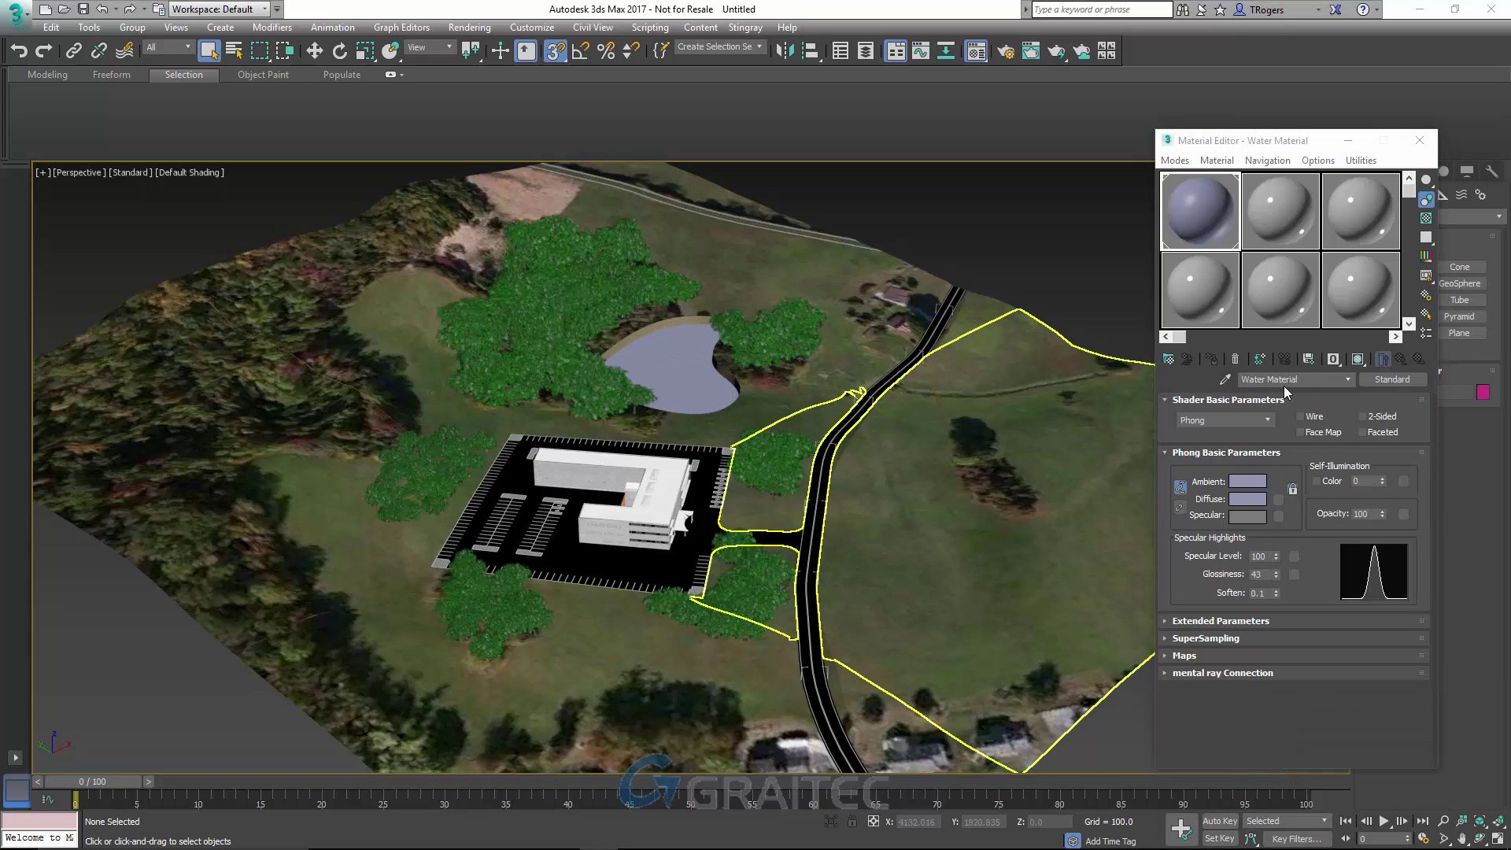
pyautogui.scroll(5, 625, 639)
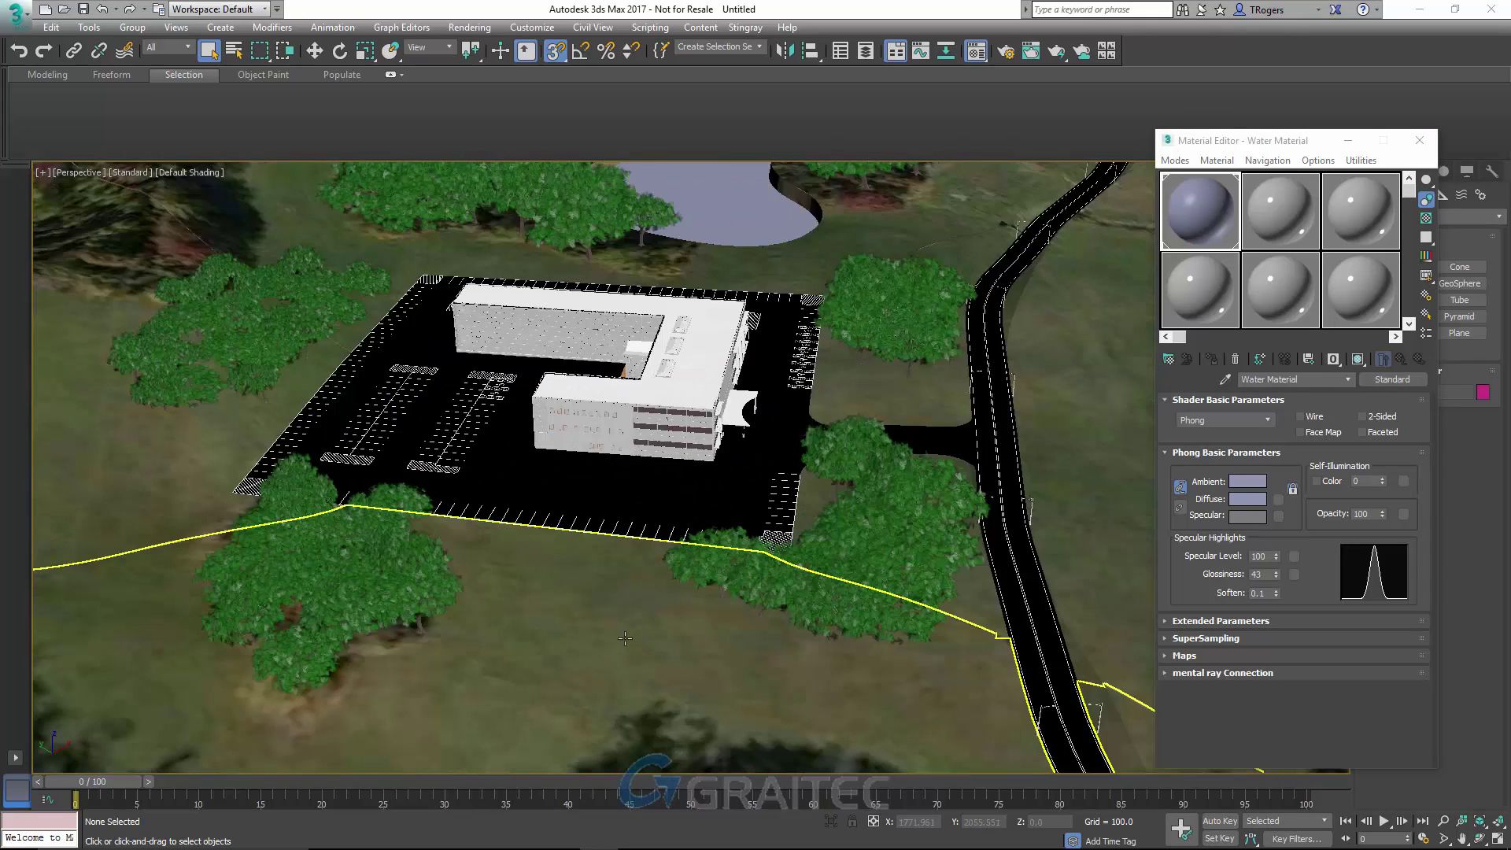
pyautogui.scroll(3, 641, 526)
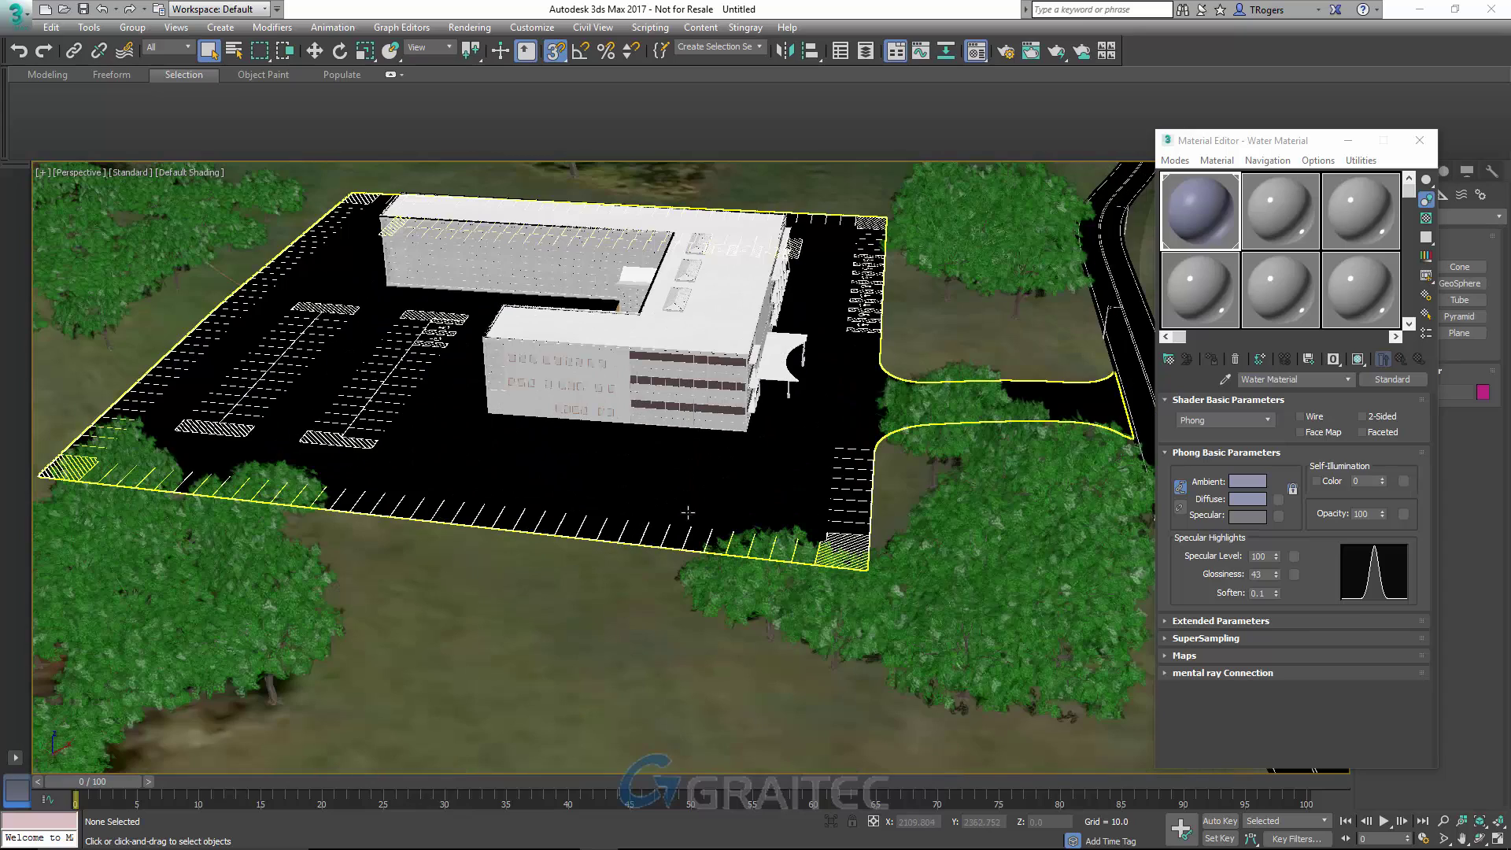
# Eyedrop the parking lot material and rename it Asphalt
pyautogui.click(1226, 380)
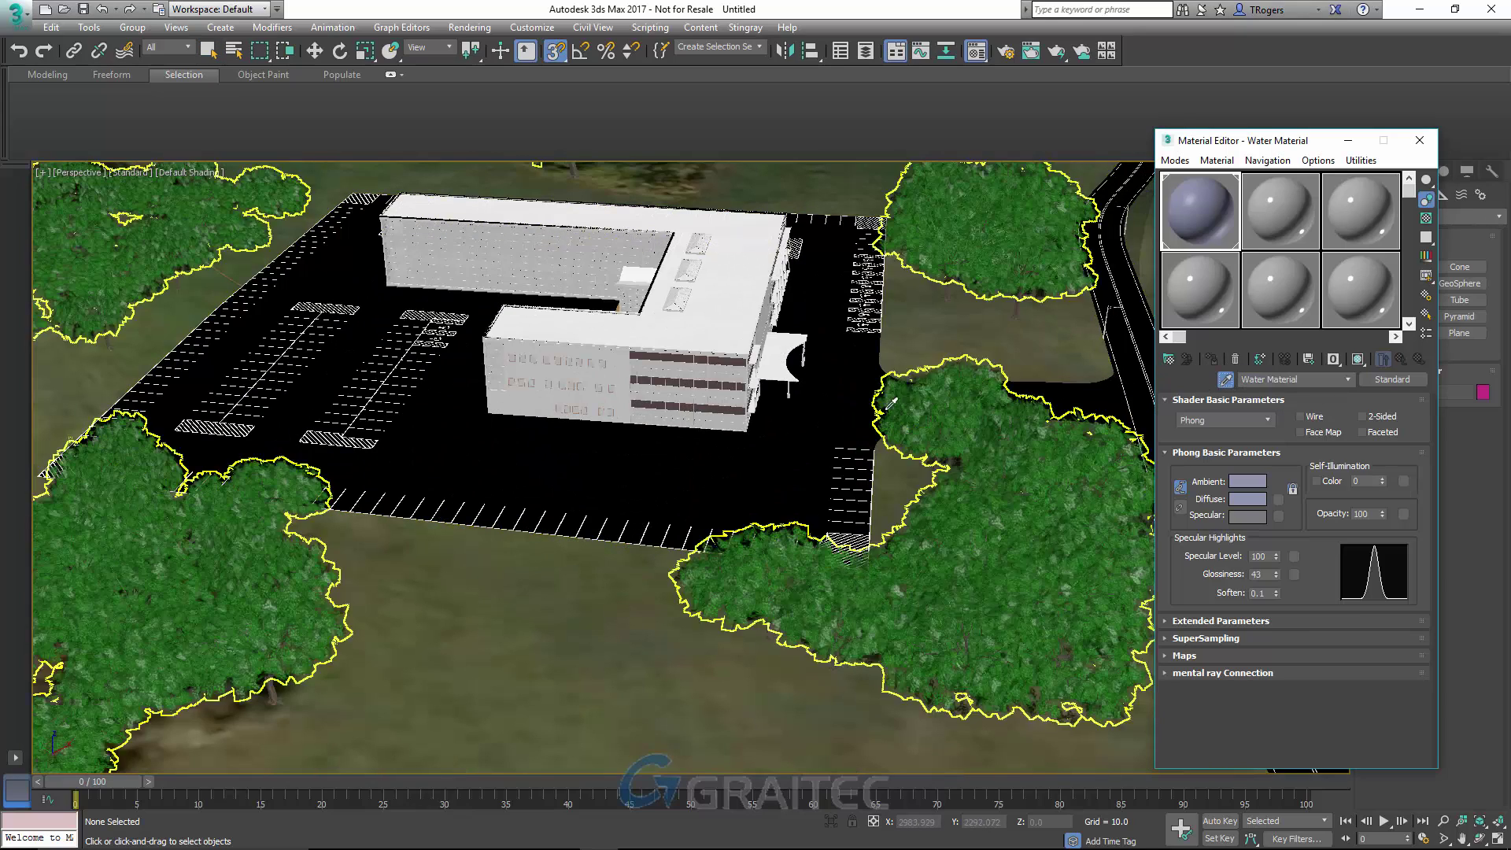
pyautogui.click(832, 407)
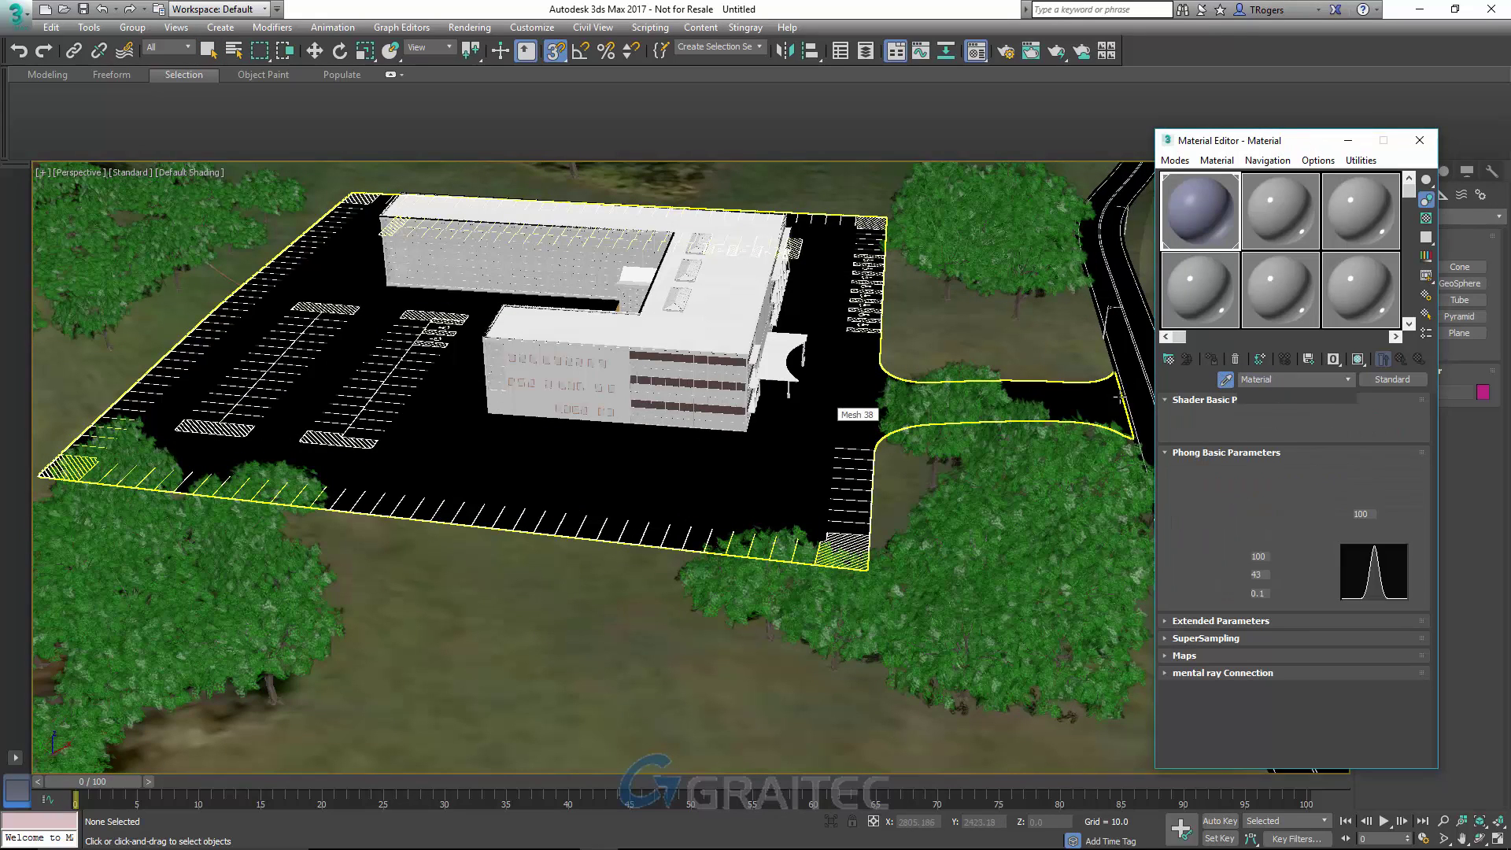
pyautogui.doubleClick(1267, 379)
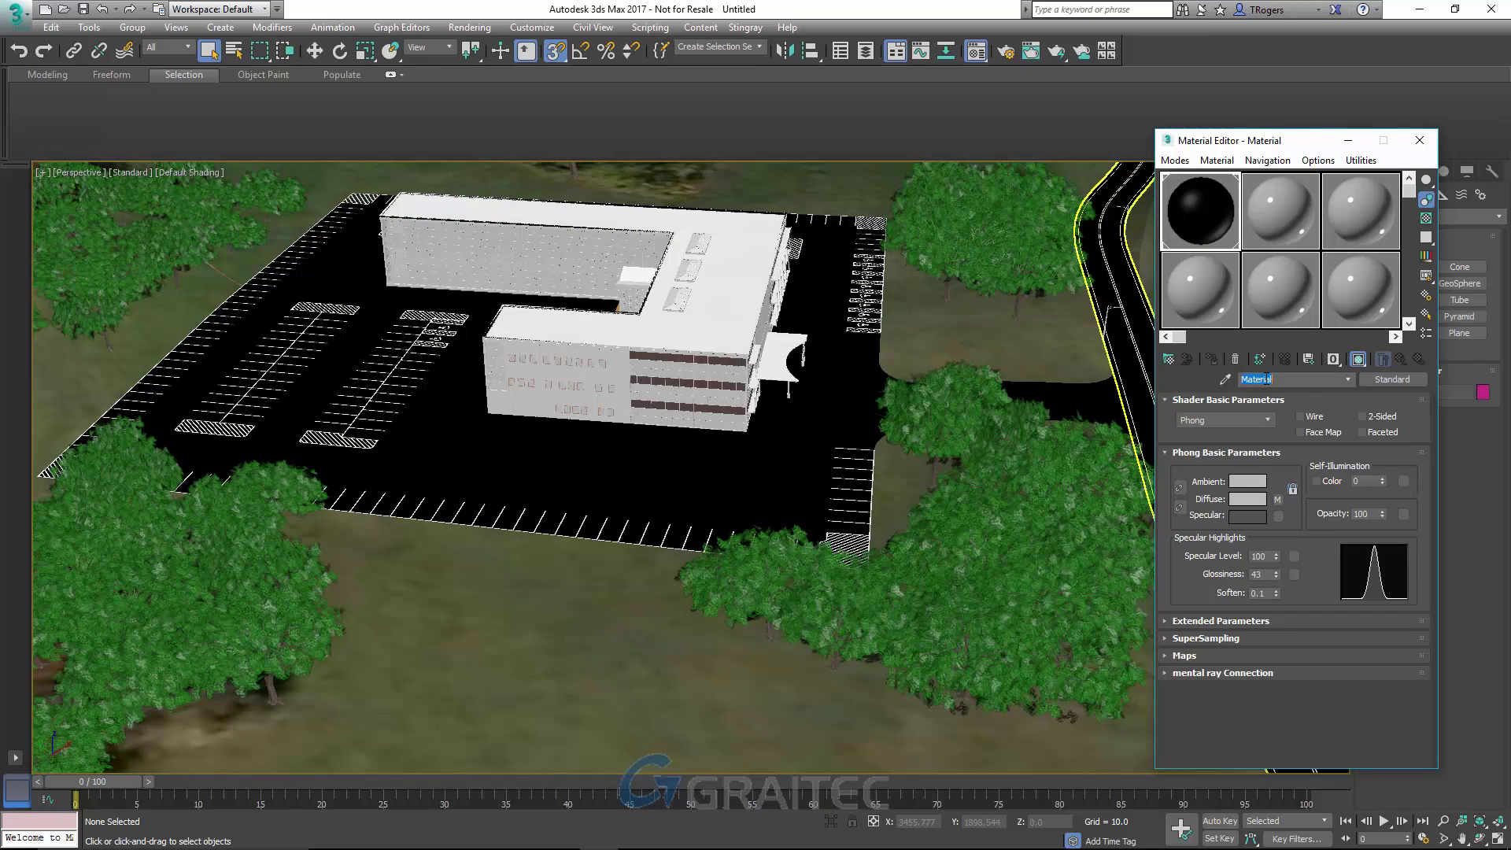
pyautogui.write('Asphalt')
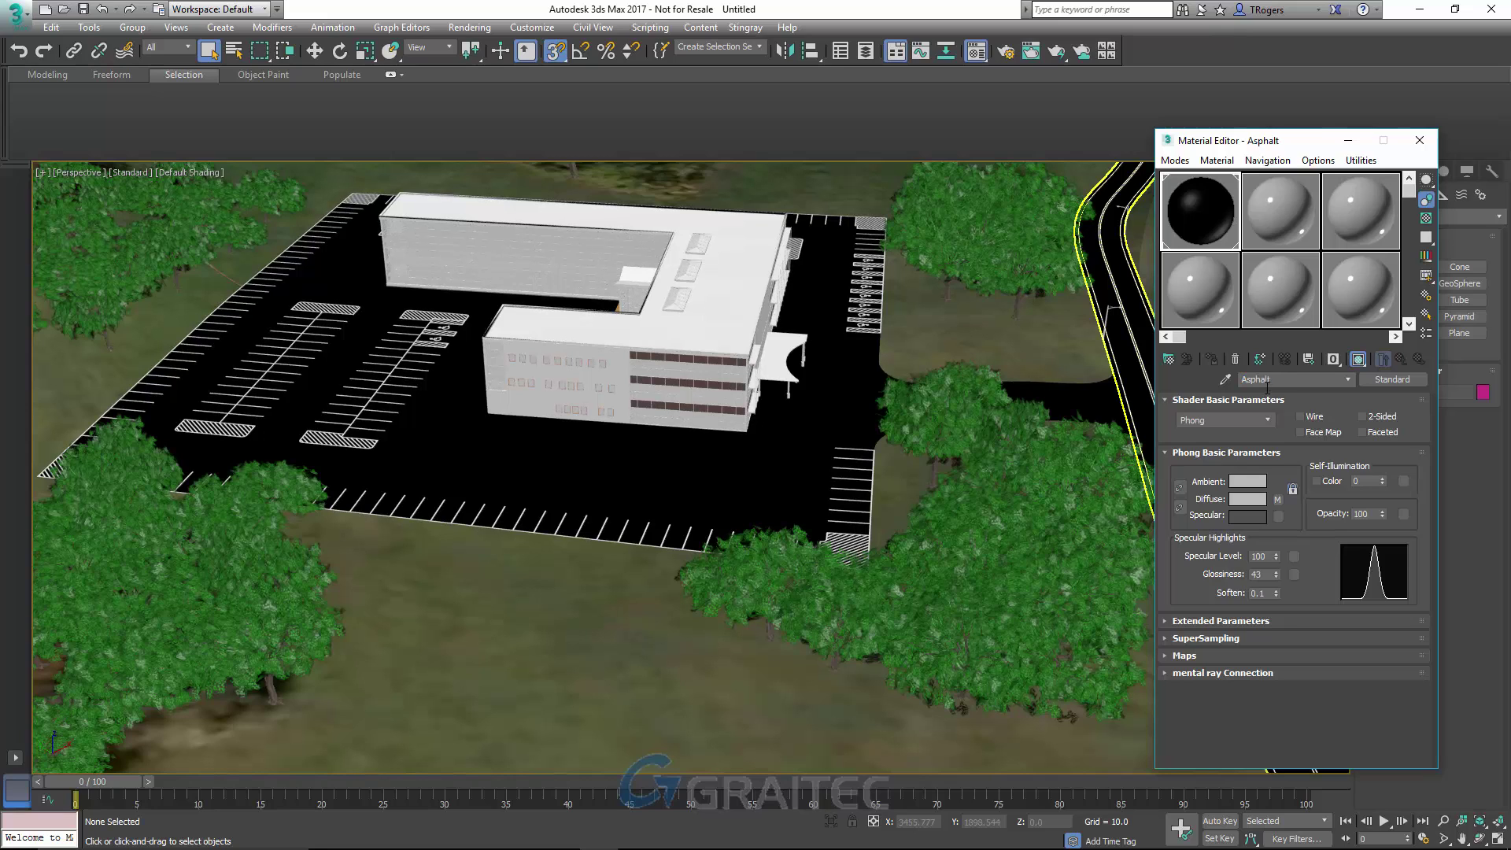
# Recentre the site view, then eyedrop the road material and rename it Asphalt
pyautogui.click(1226, 380)
pyautogui.click(1136, 351)
pyautogui.press('z')
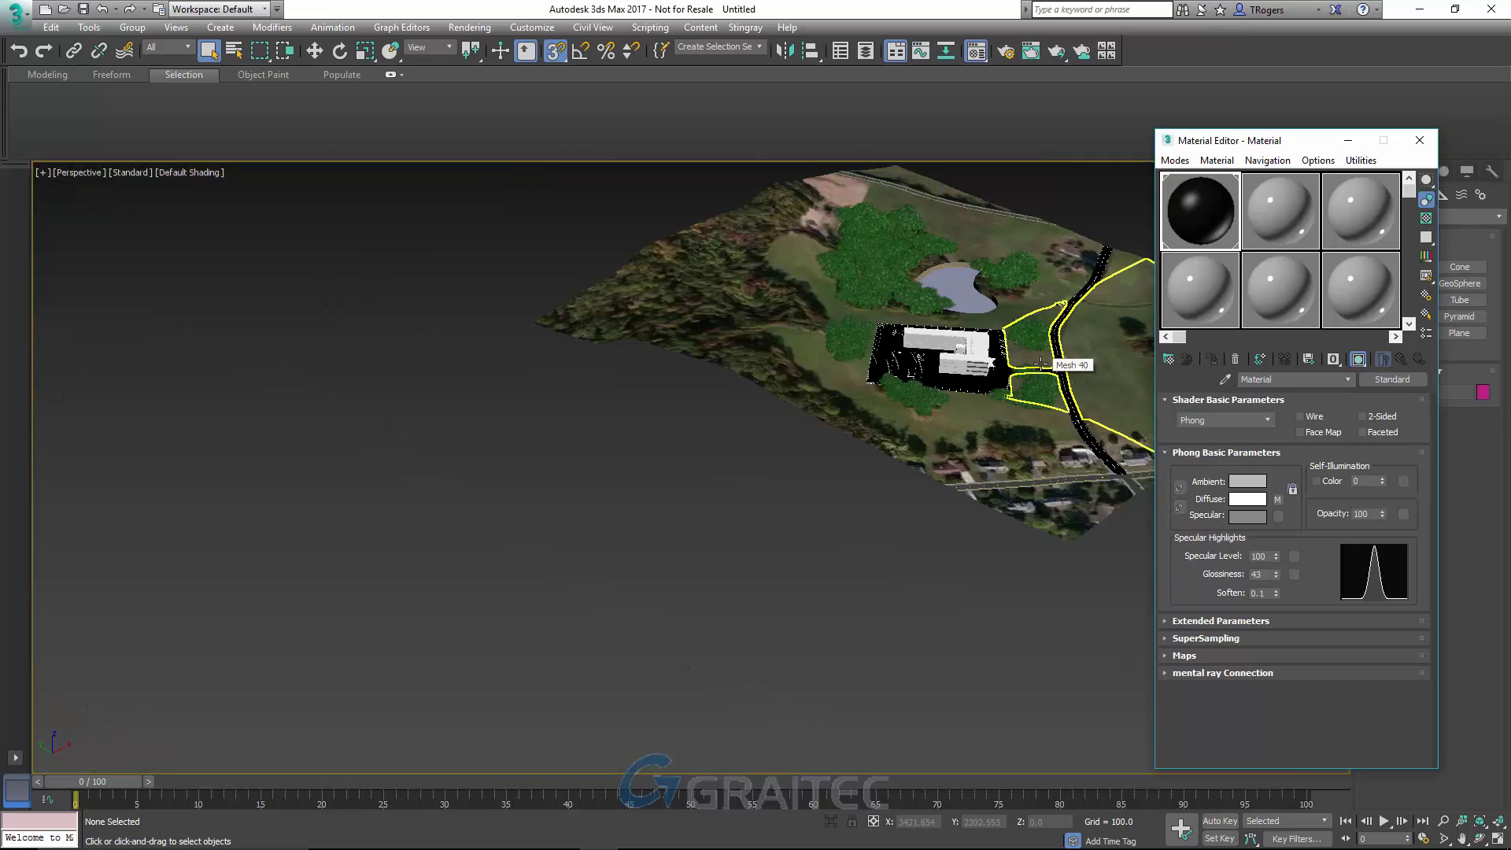
pyautogui.rightClick(1102, 339)
pyautogui.press('Escape')
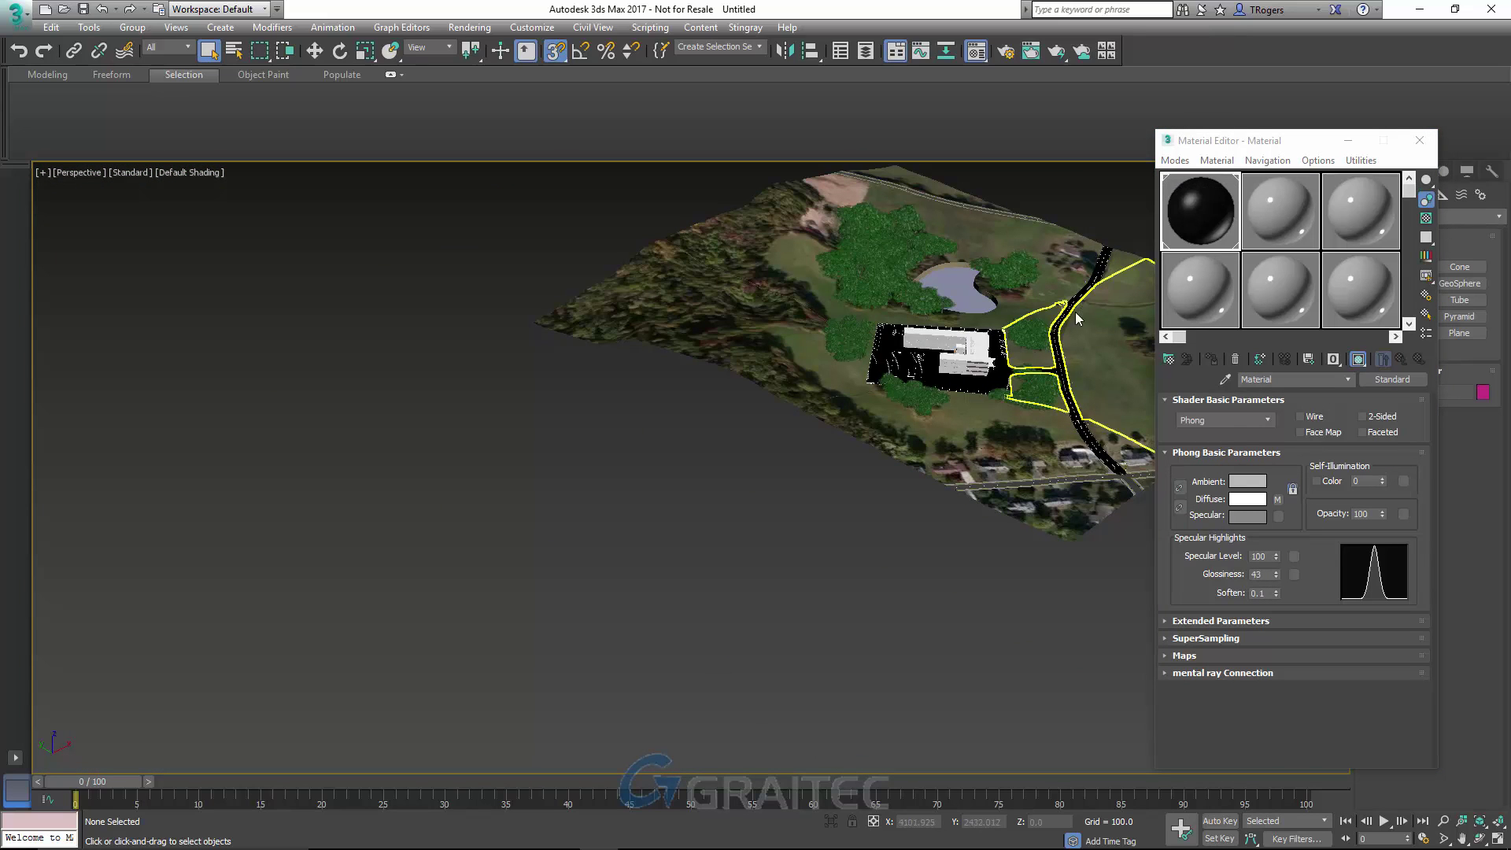
pyautogui.moveTo(942, 368); pyautogui.dragTo(799, 453, button='middle')
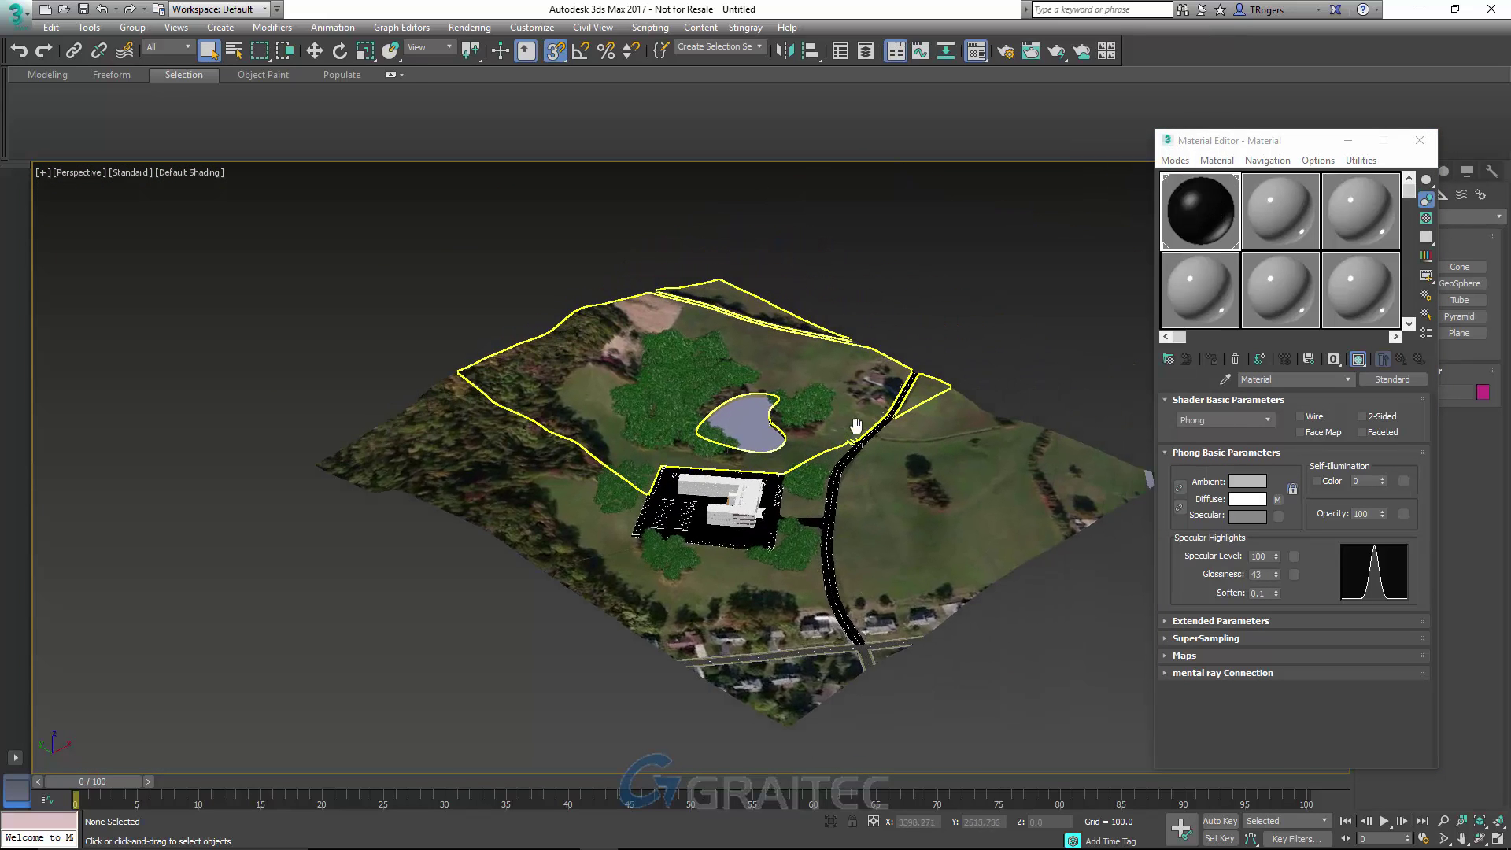
pyautogui.scroll(5, 777, 477)
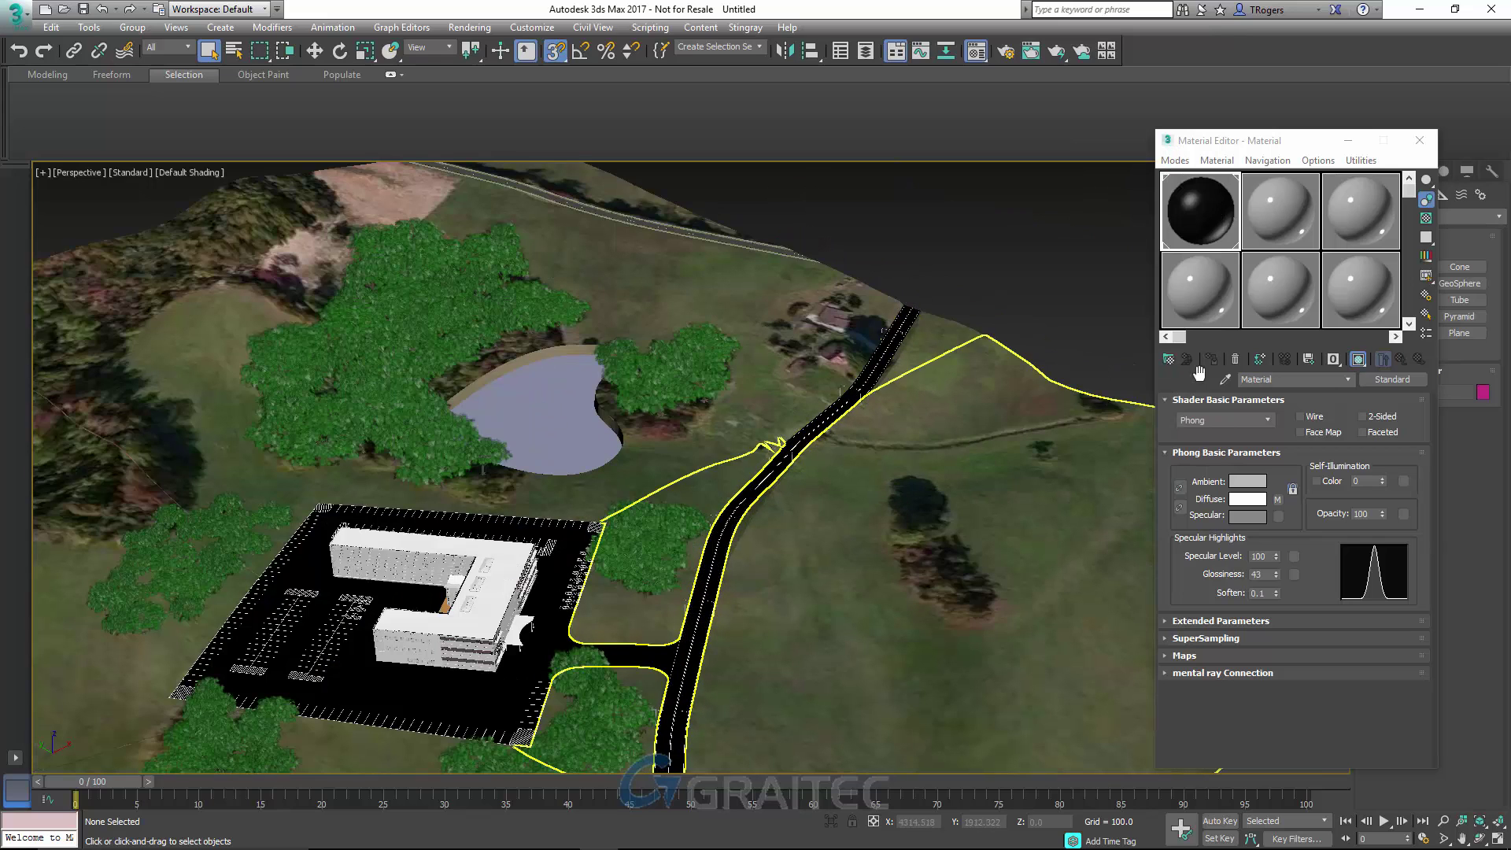
pyautogui.click(1226, 380)
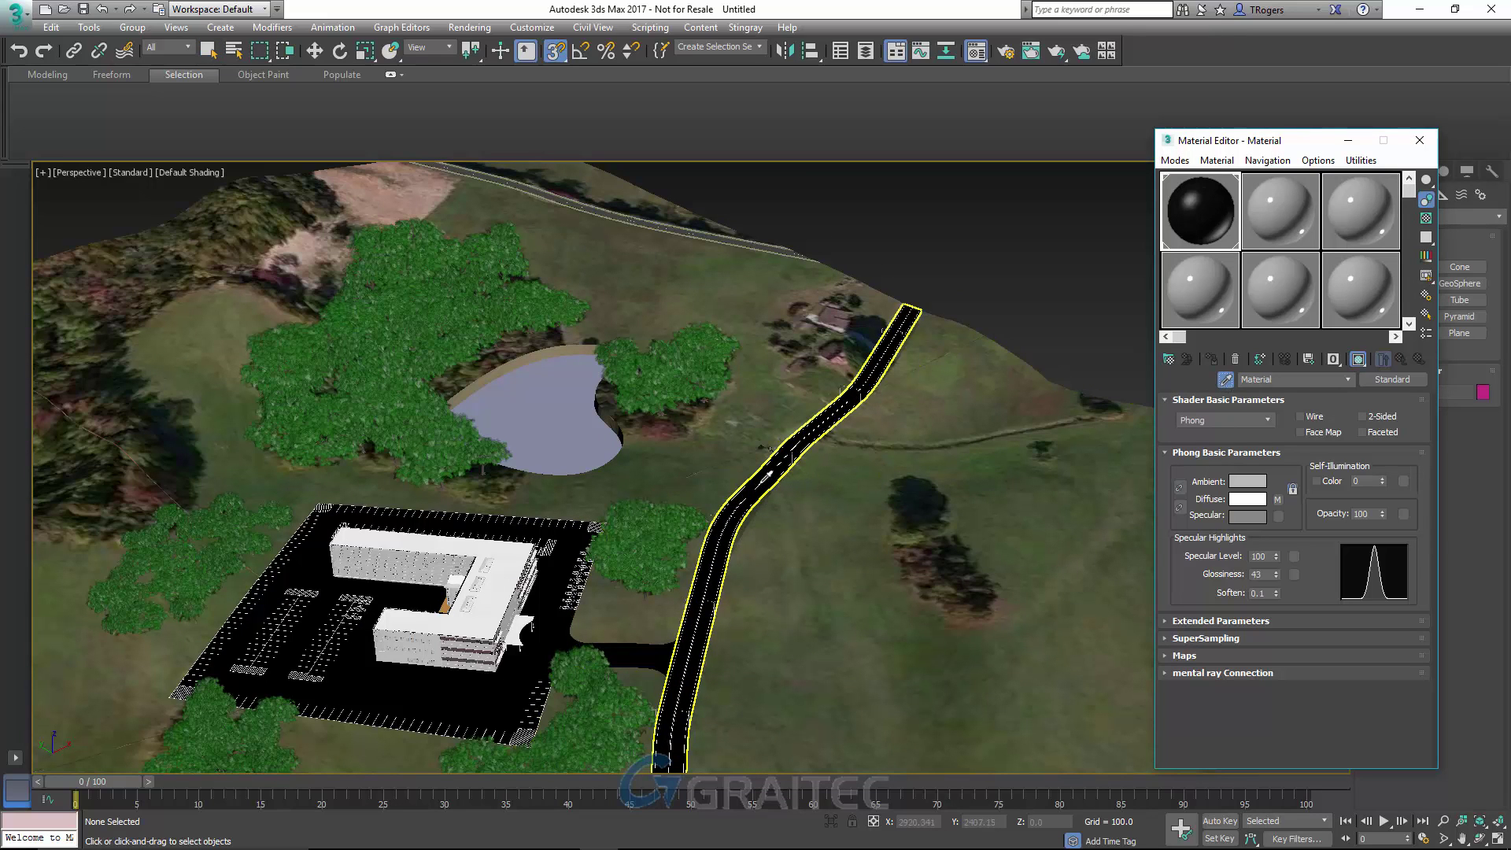
pyautogui.click(768, 475)
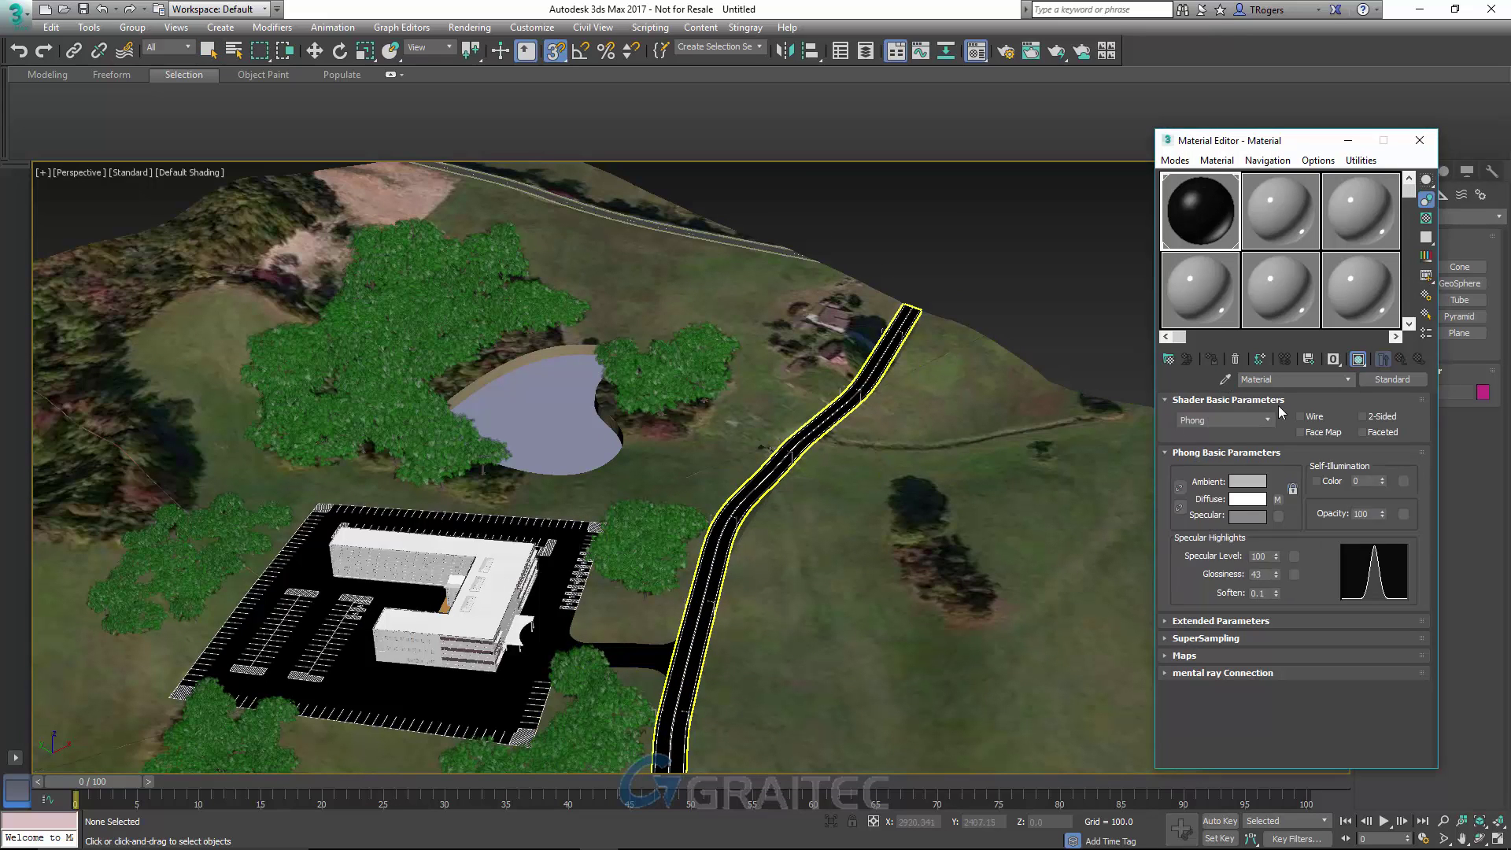
pyautogui.write('Asphalt')
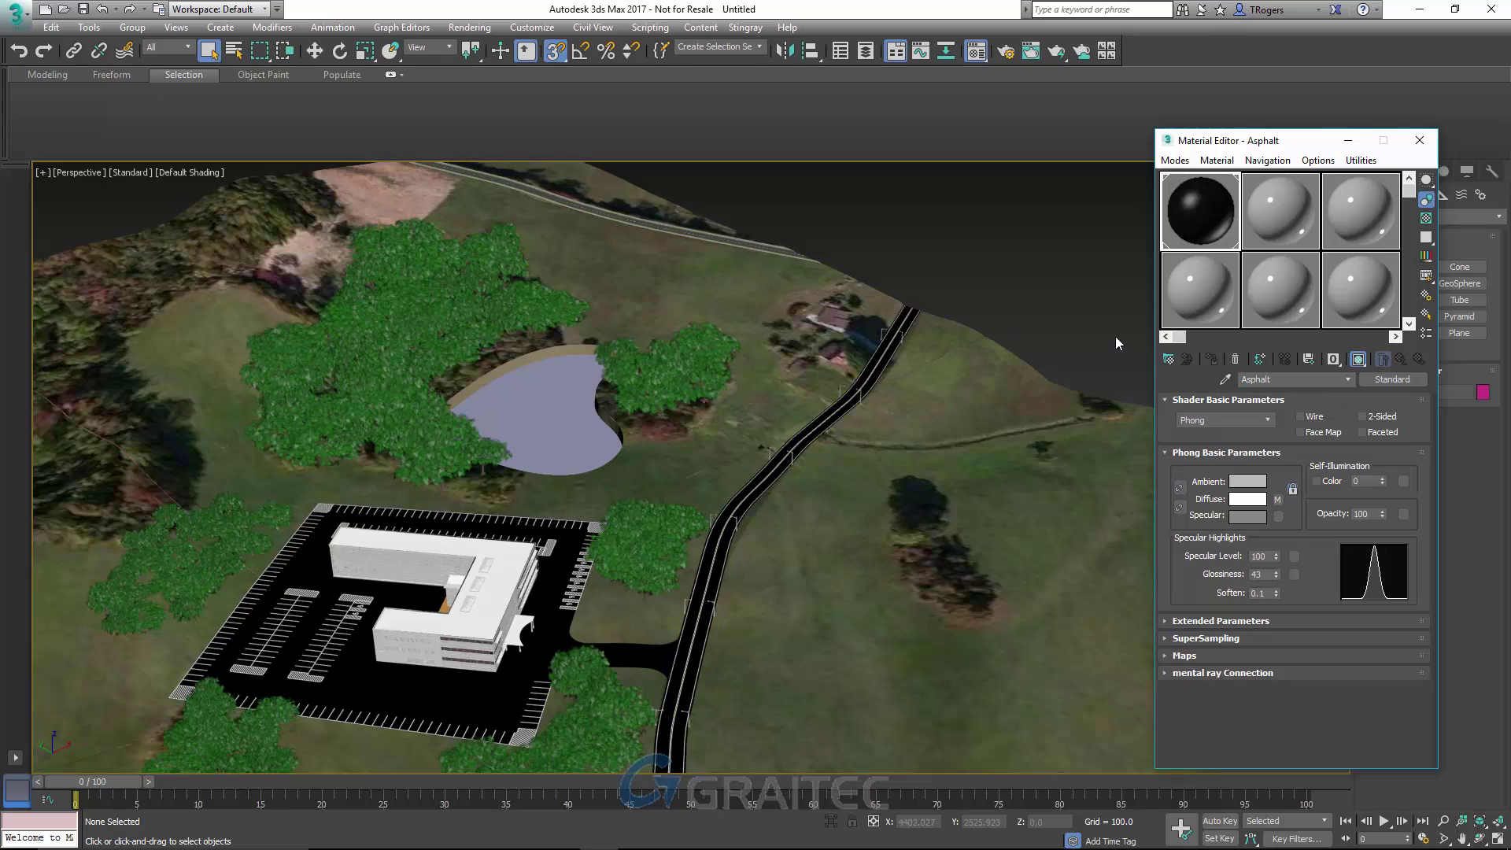
# Eyedrop the building roof's material and name it Roof
pyautogui.click(1230, 379)
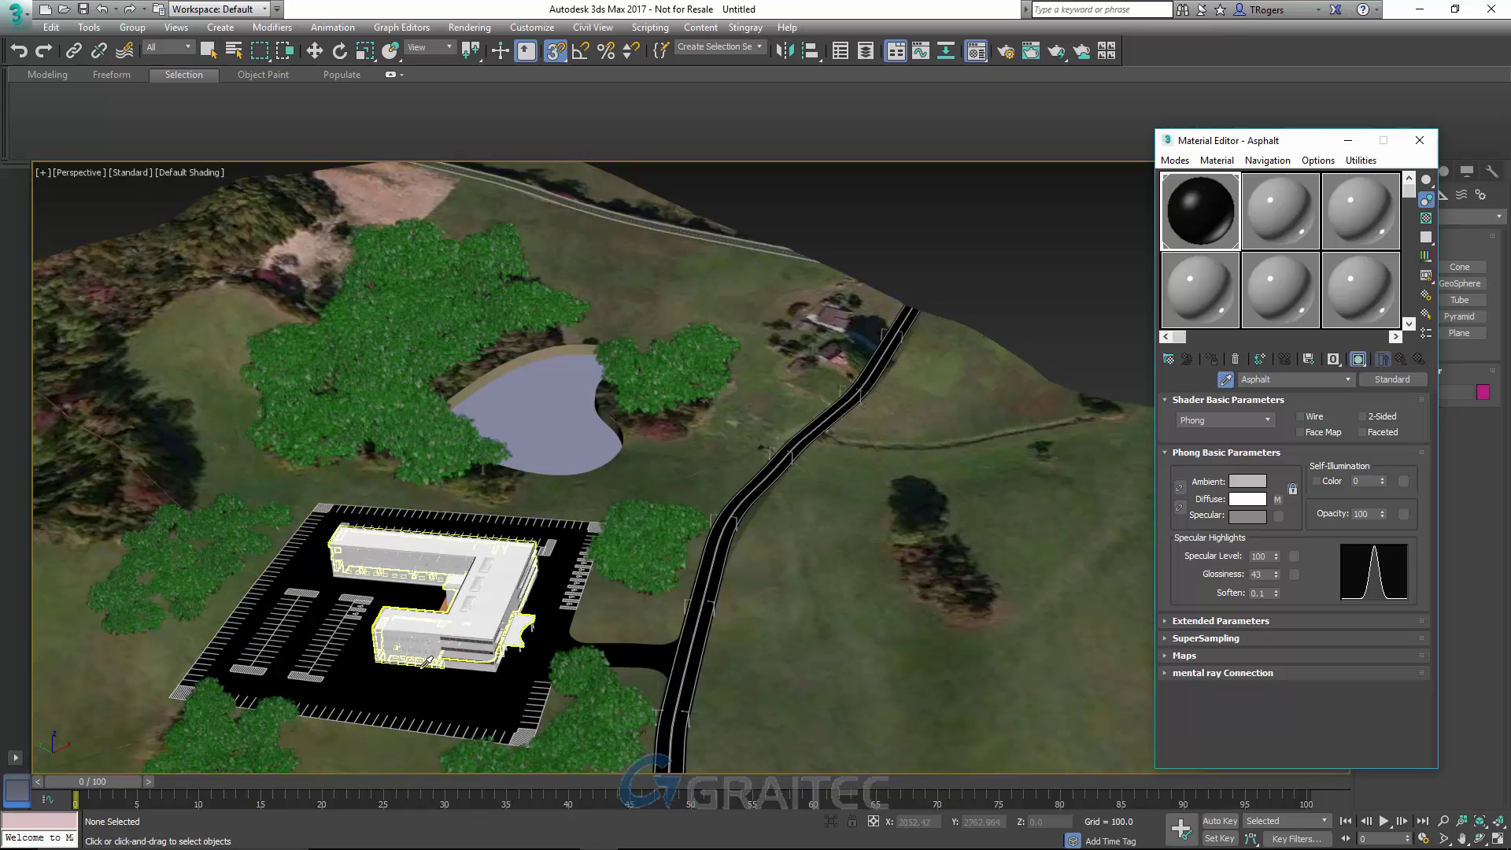
pyautogui.scroll(4, 504, 669)
pyautogui.scroll(3, 573, 677)
pyautogui.scroll(-4, 573, 677)
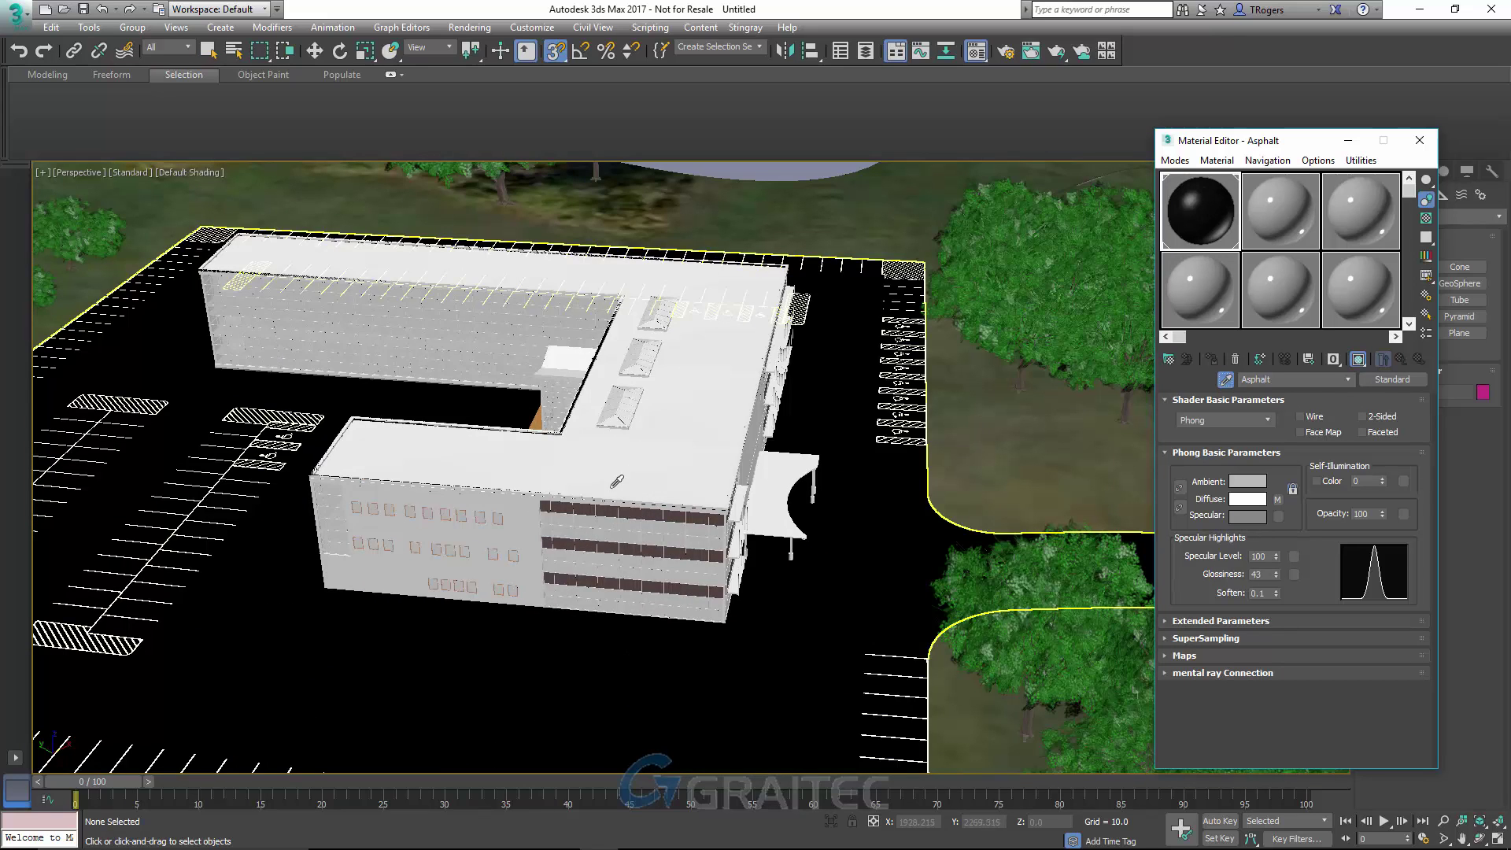
pyautogui.click(661, 431)
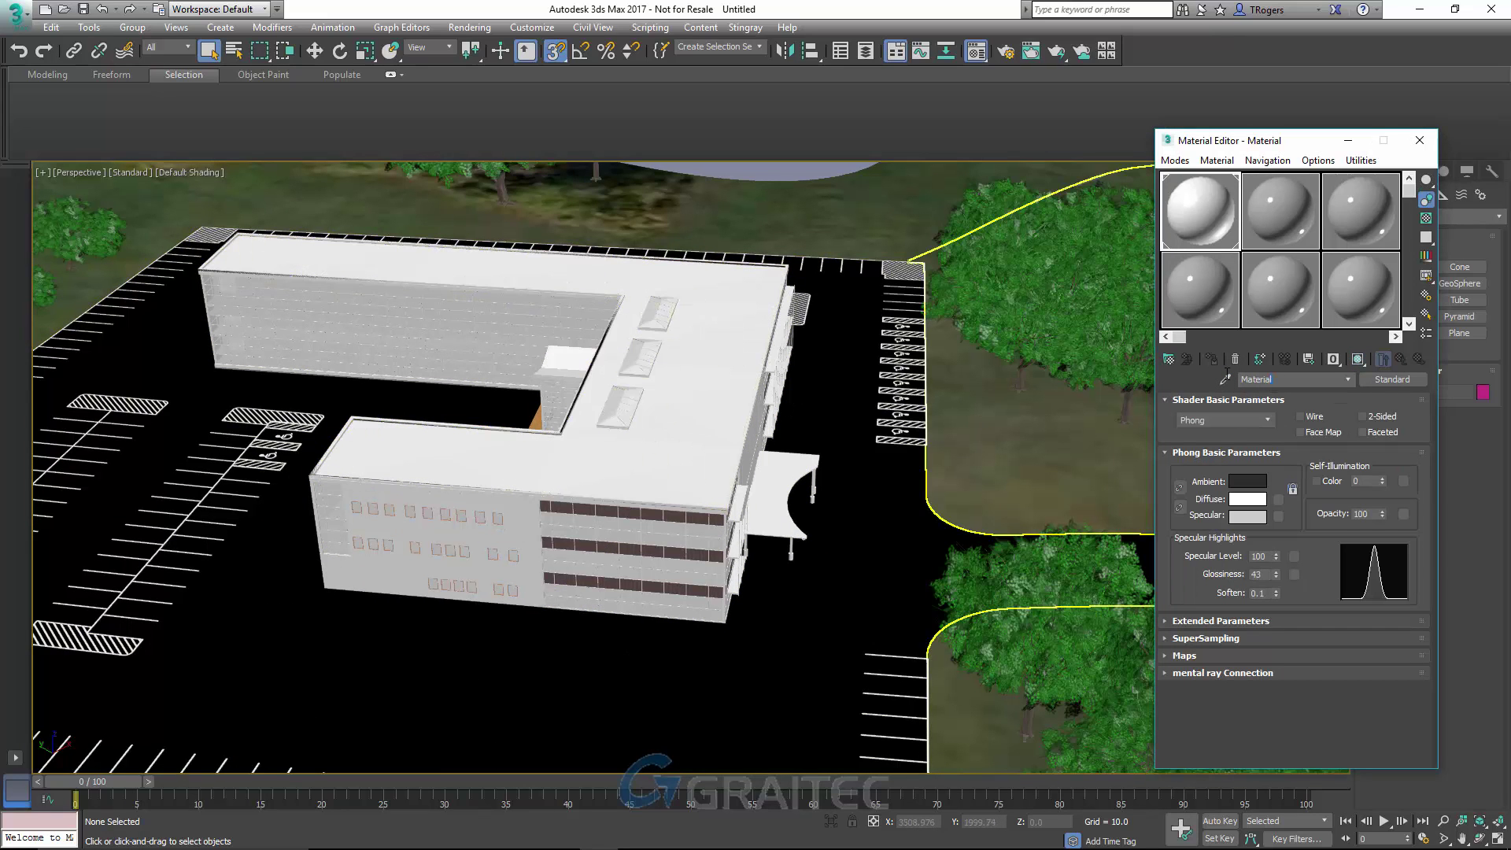
pyautogui.write('Roof')
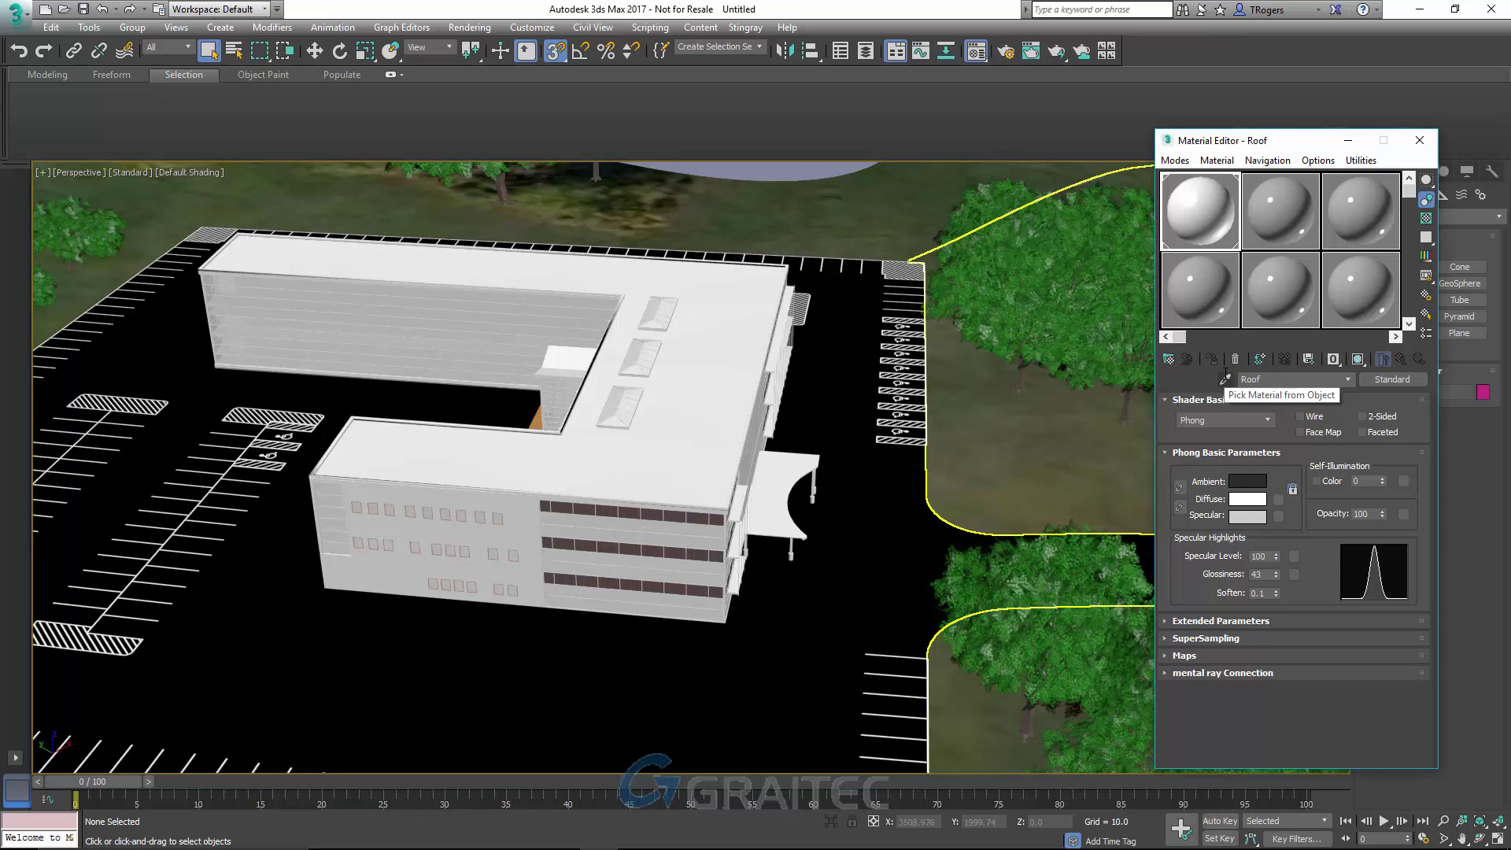
# Eyedrop the entrance canopy's material and name it Roof as well
pyautogui.click(1226, 379)
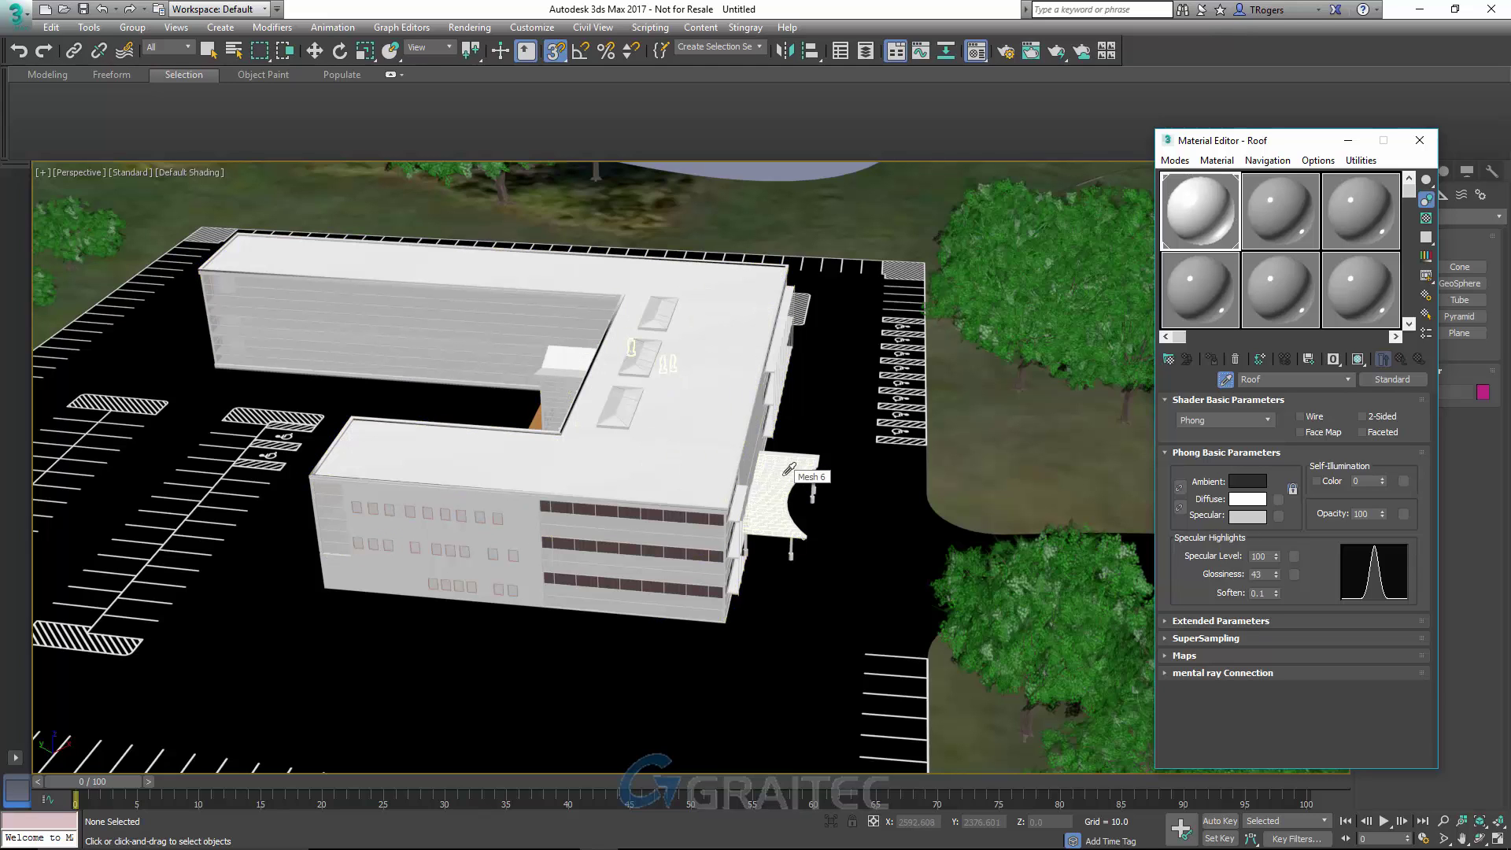
pyautogui.click(788, 469)
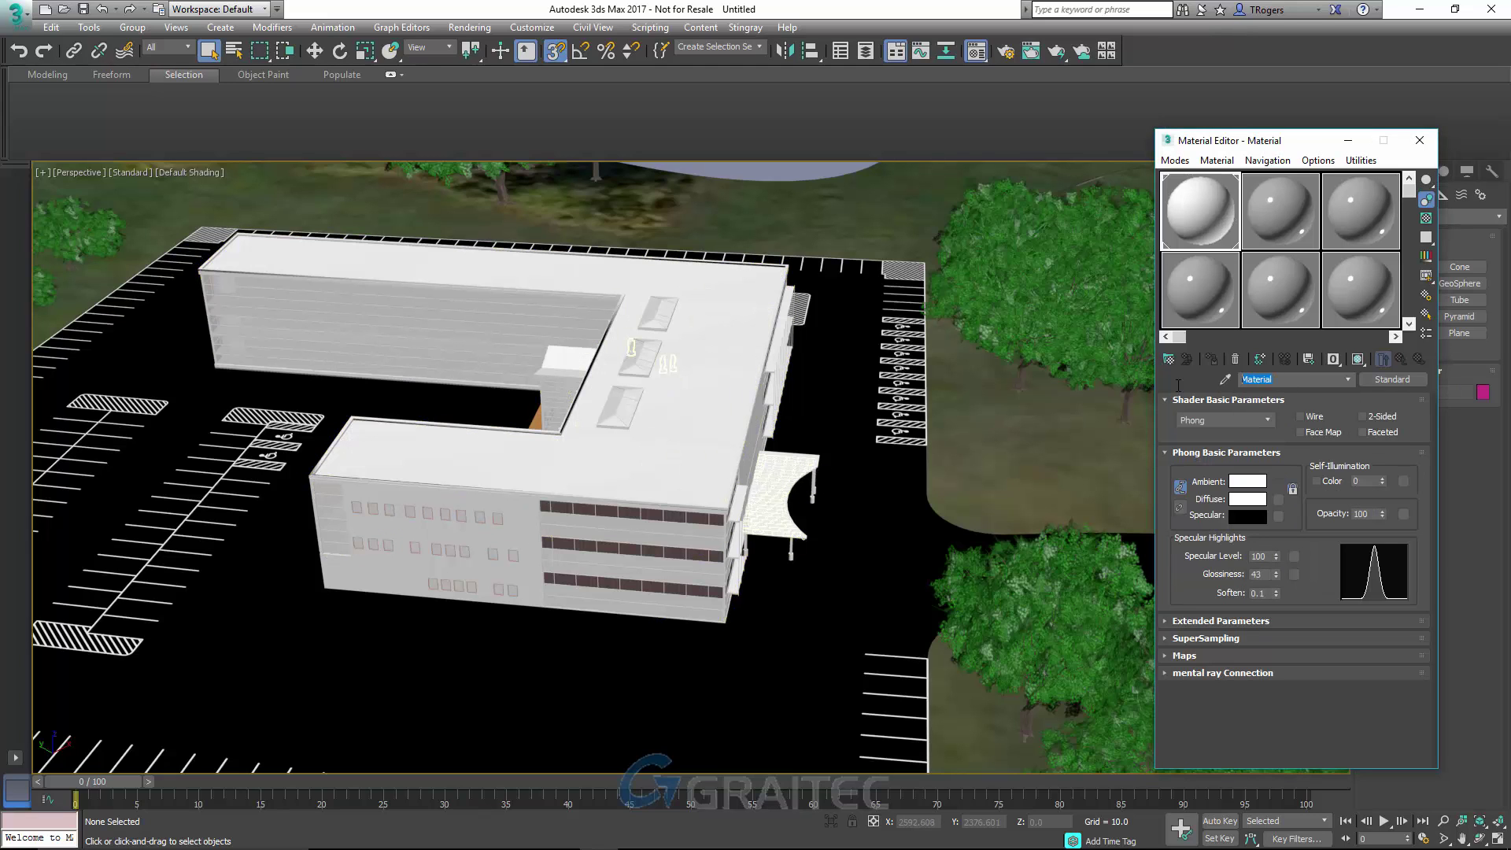
pyautogui.write('Roof')
pyautogui.click(1226, 379)
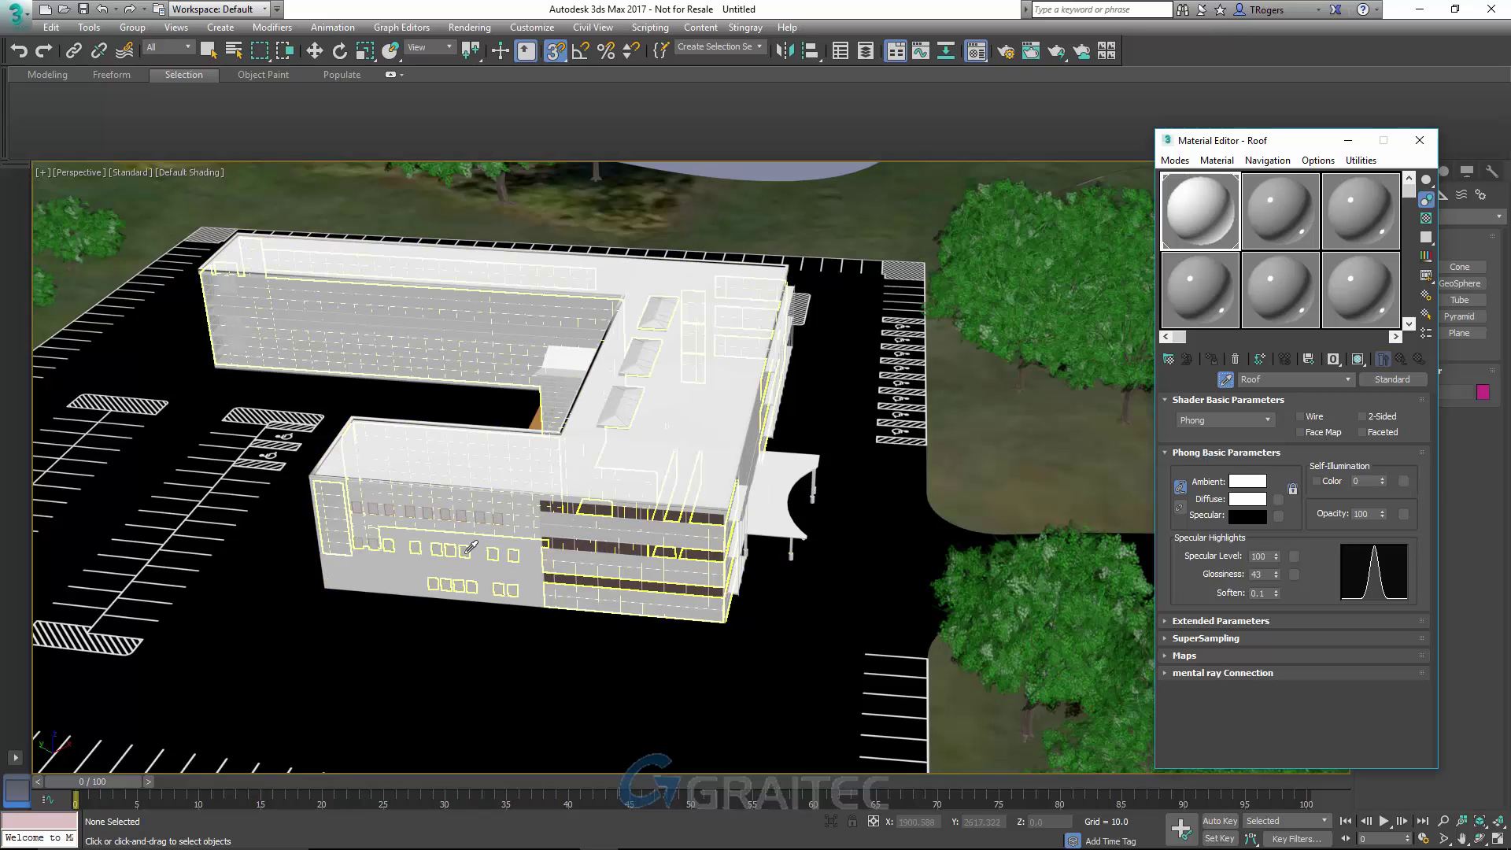
pyautogui.scroll(3, 450, 577)
pyautogui.scroll(3, 449, 577)
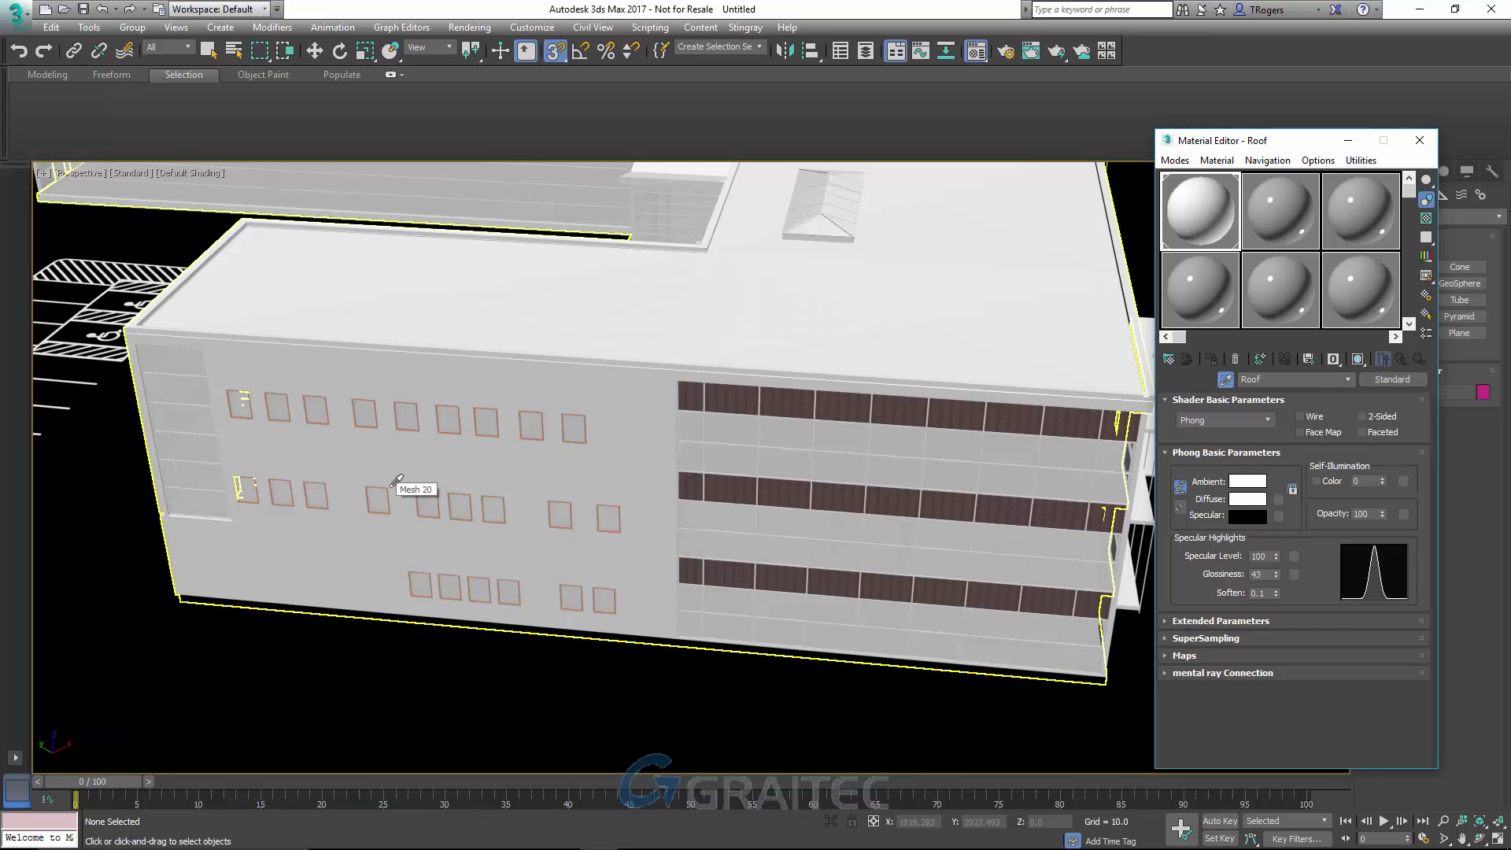
# Make the window frames' material 2-Sided and name it Windows
pyautogui.click(394, 494)
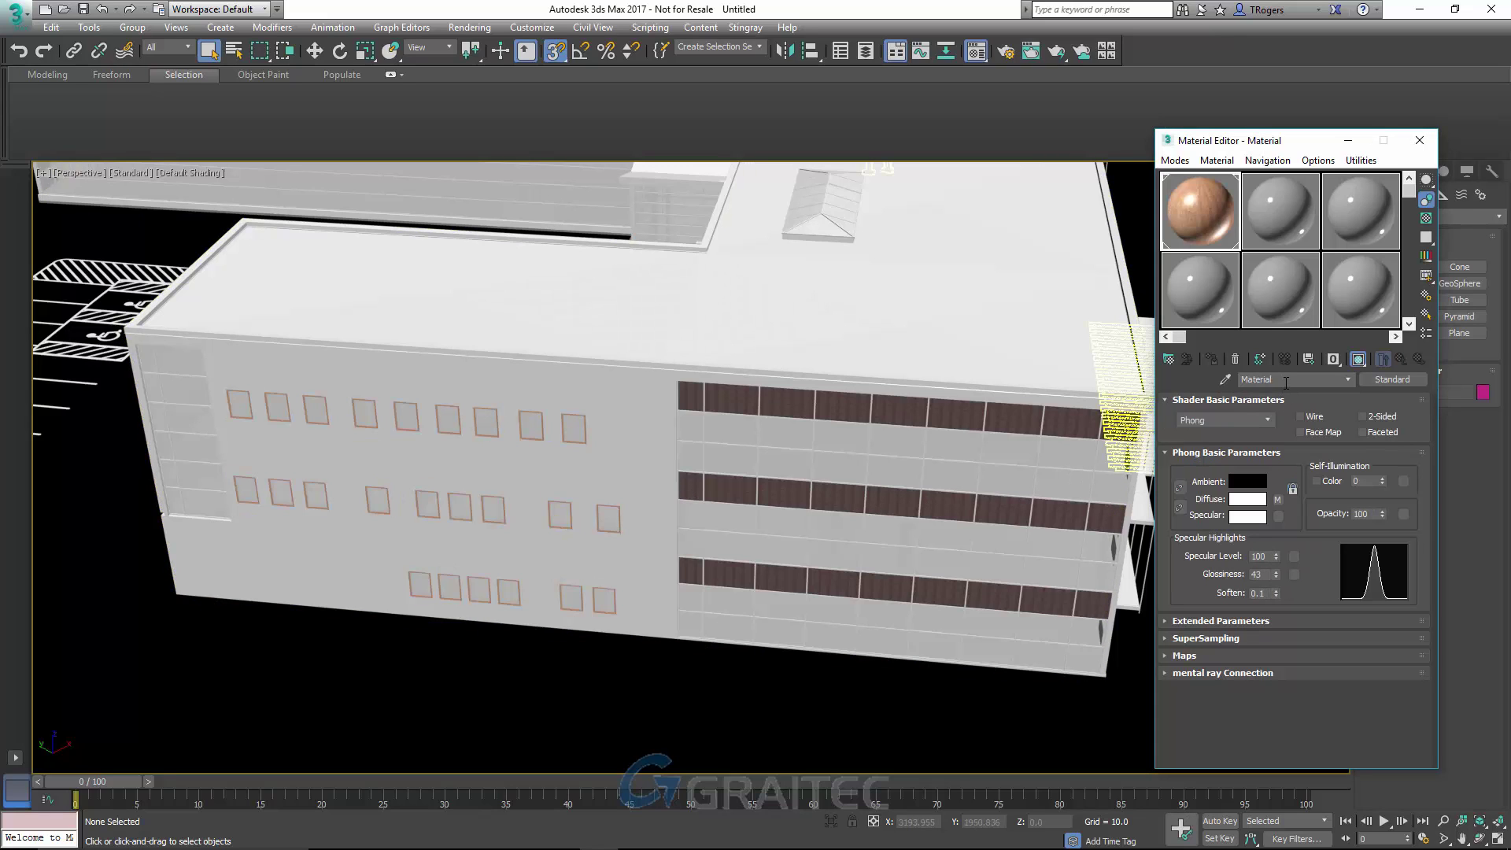
pyautogui.click(1378, 419)
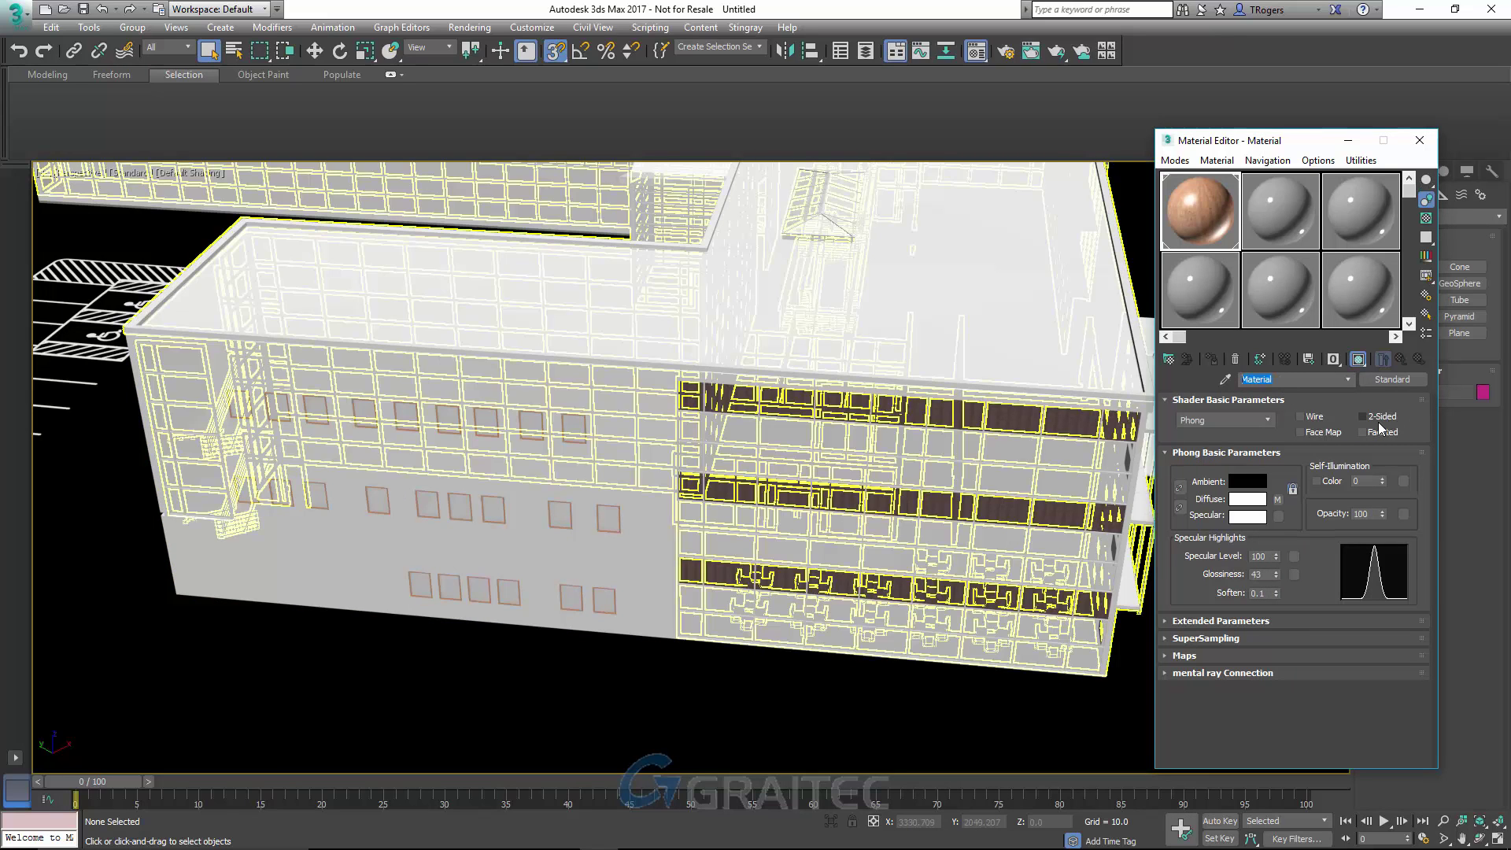
pyautogui.write('Windows')
# Eyedrop the skylight glass material at 85 opacity, then close the Material Editor
pyautogui.click(1225, 380)
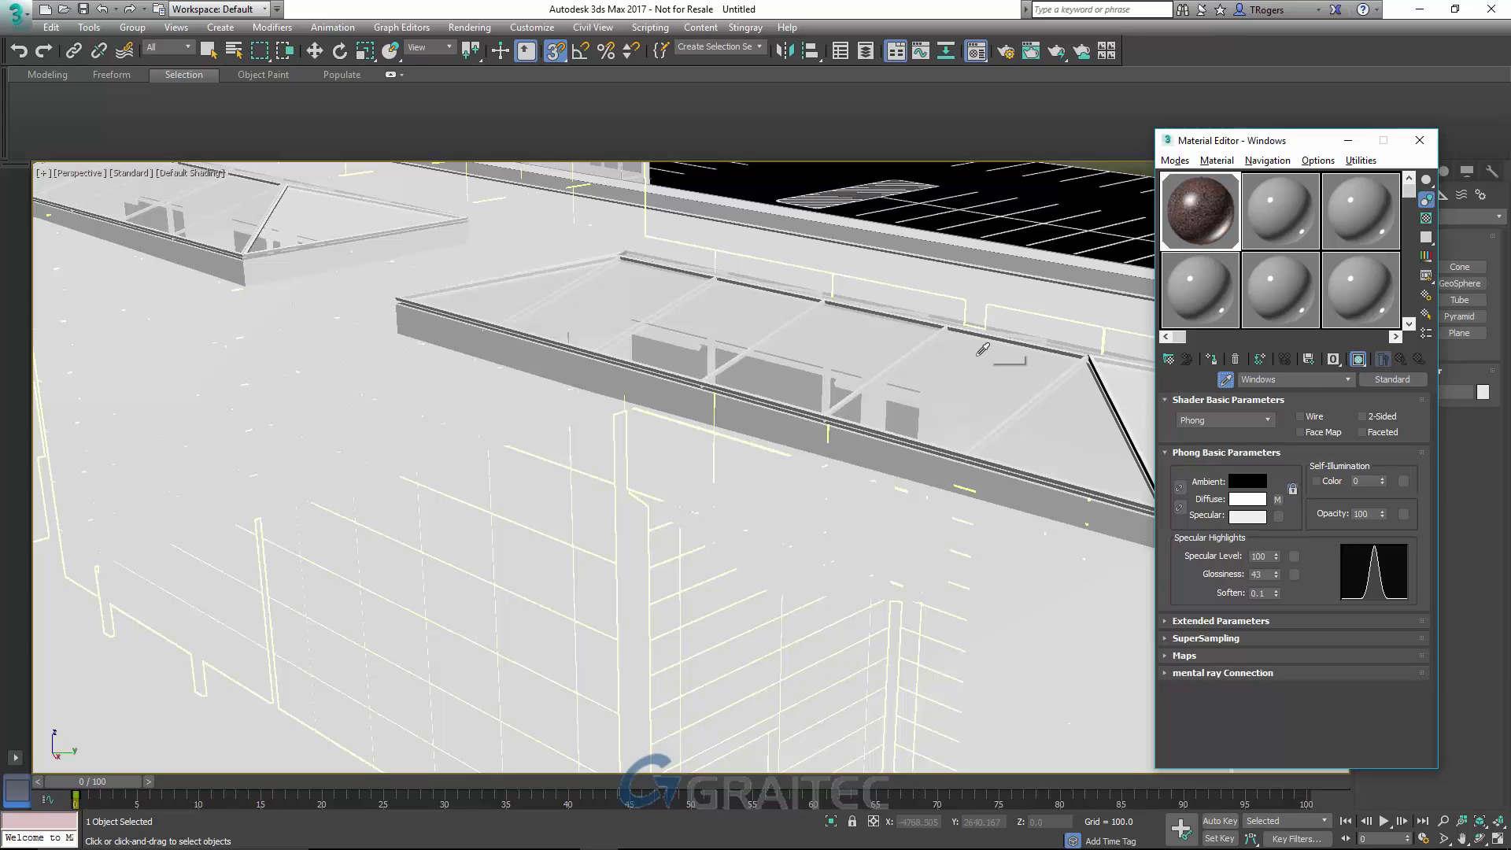
pyautogui.click(979, 355)
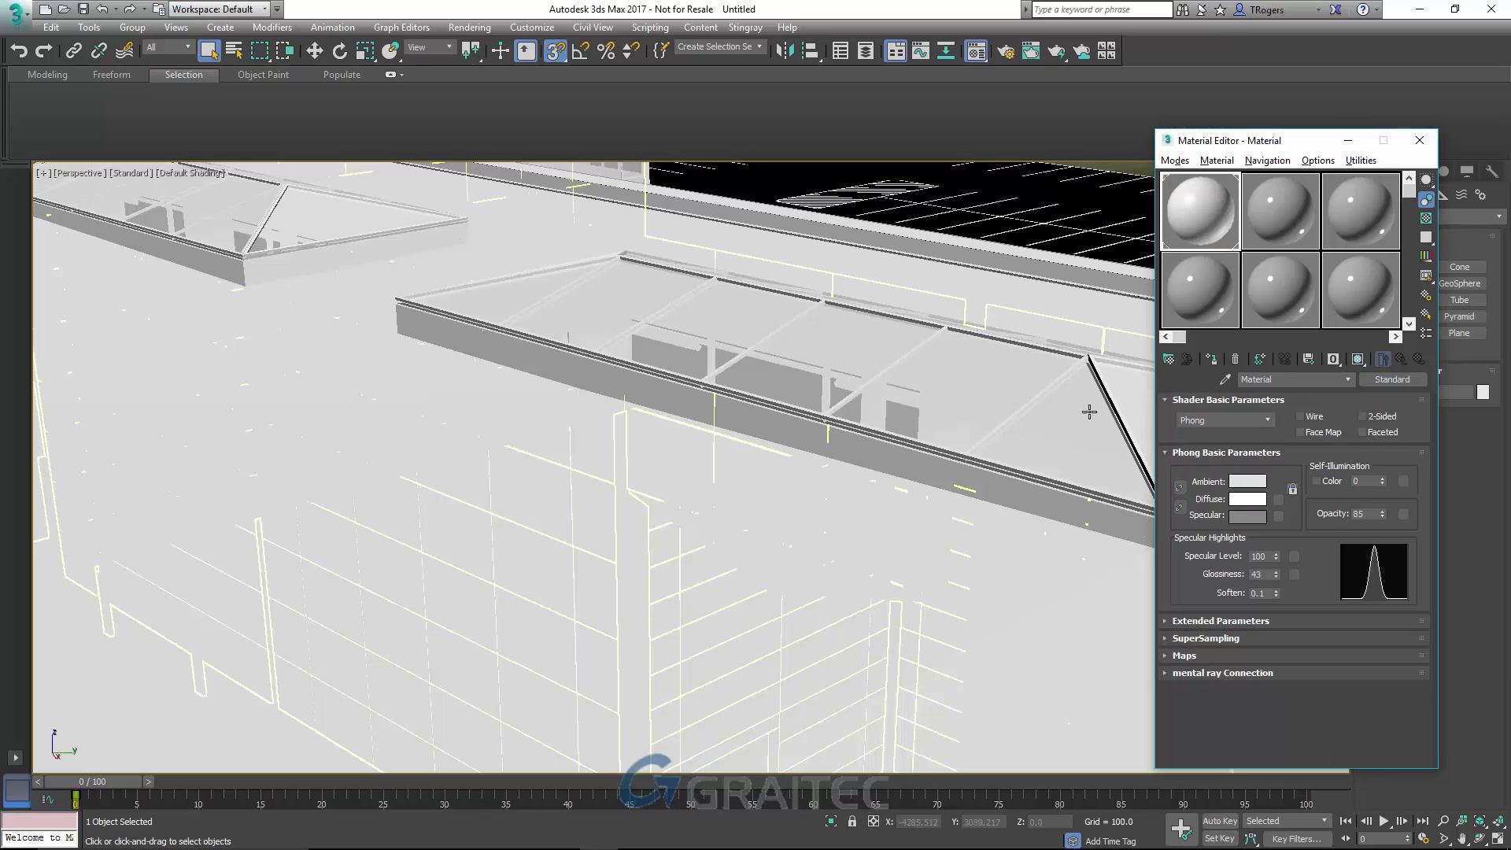
pyautogui.click(1222, 381)
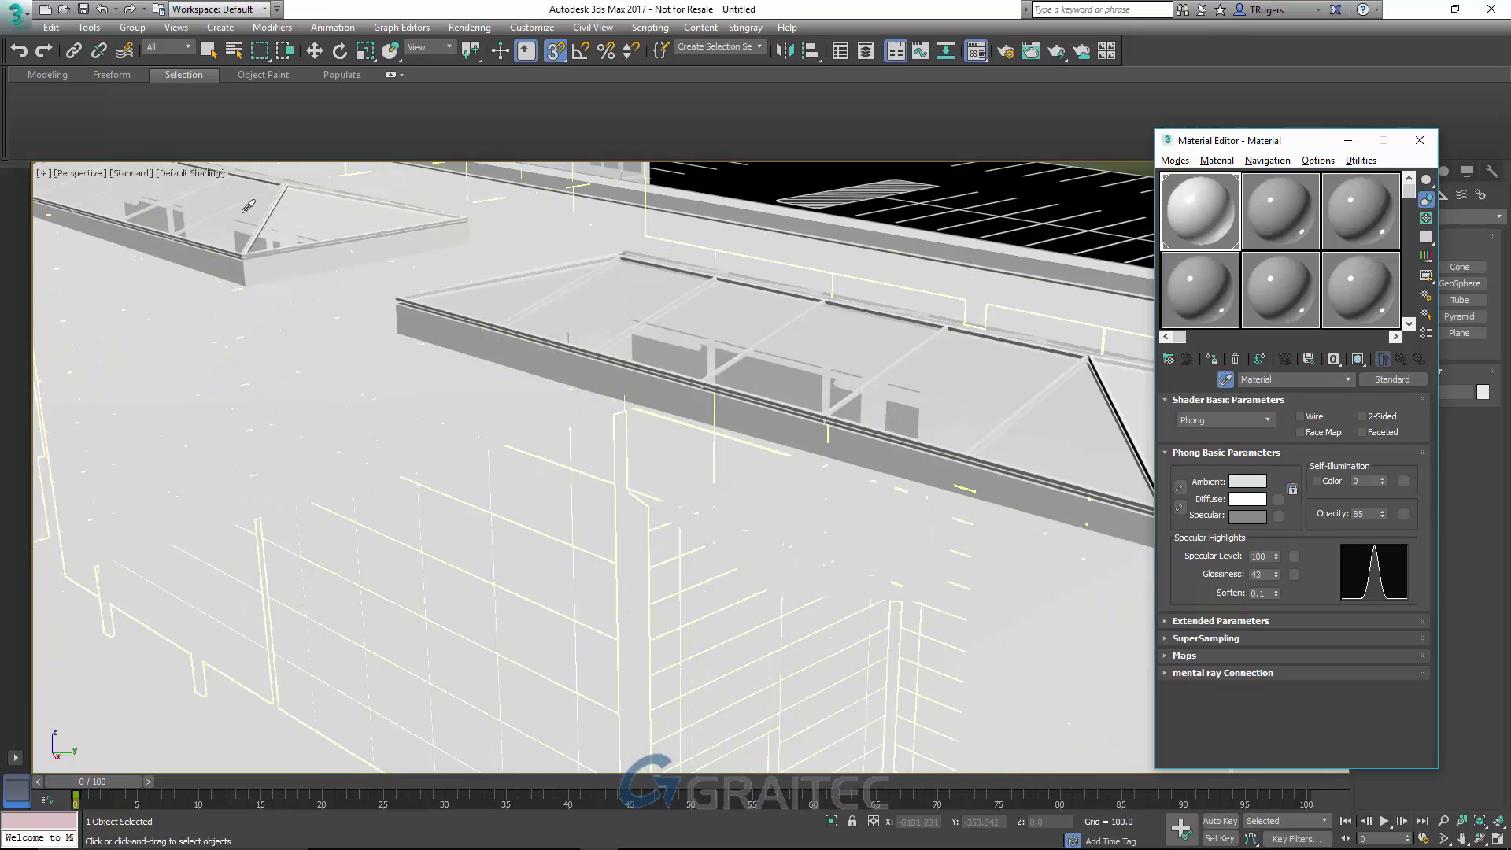
pyautogui.scroll(-10, 370, 290)
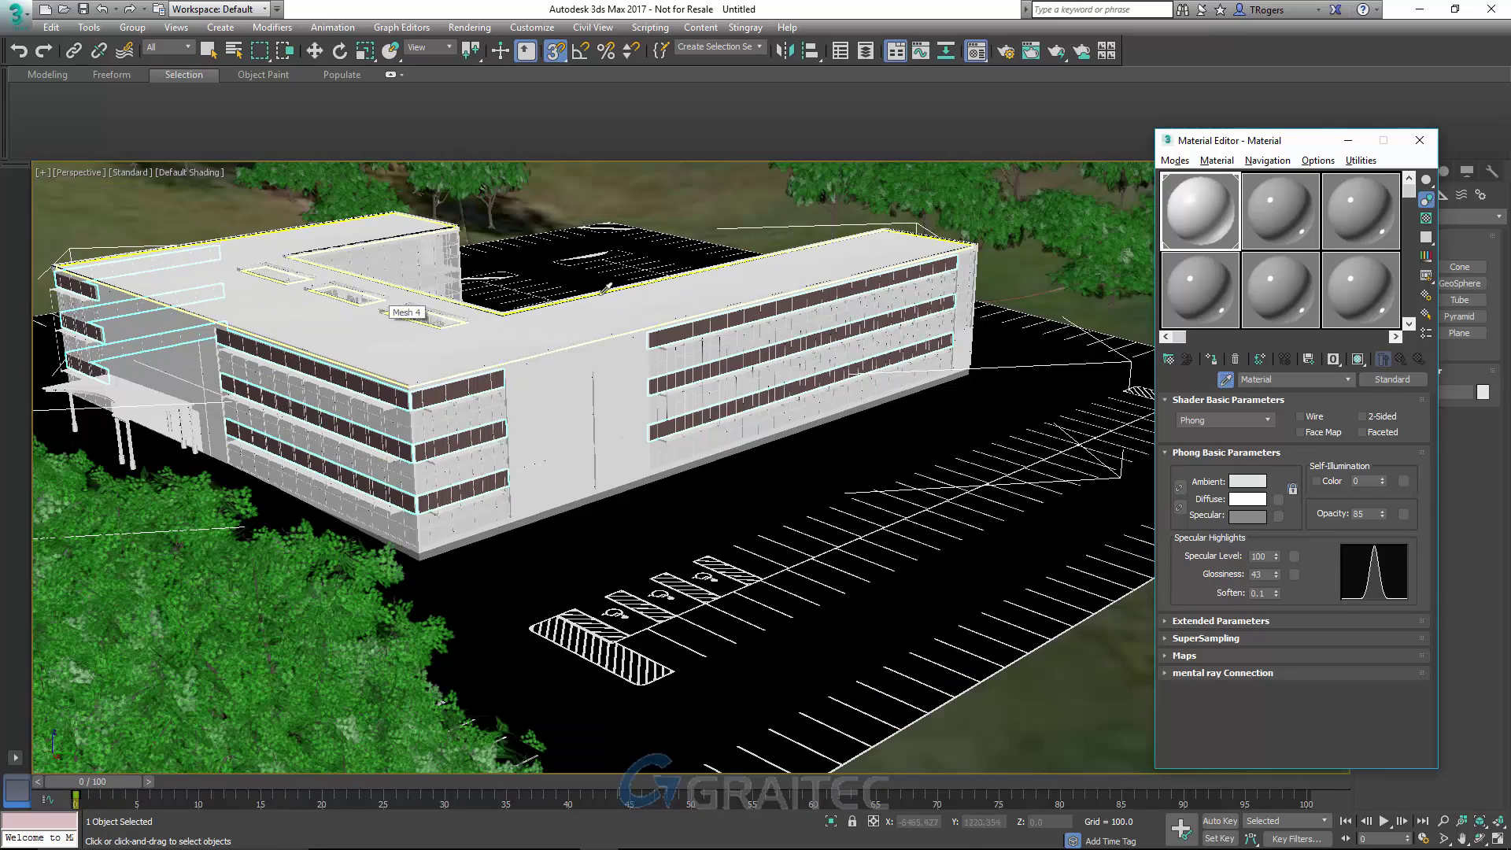
pyautogui.scroll(-10, 608, 289)
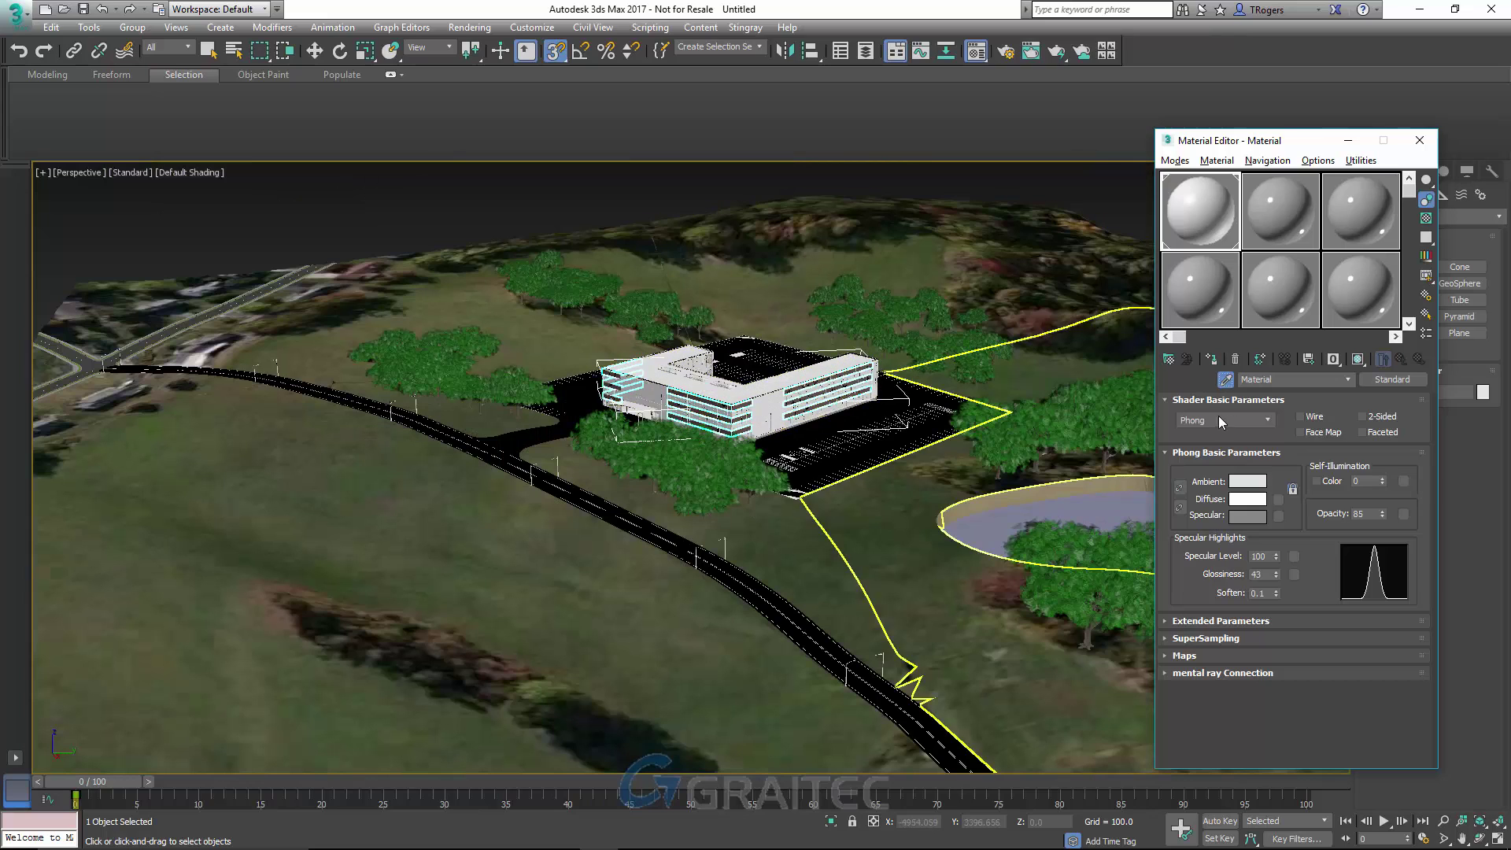
pyautogui.click(1419, 142)
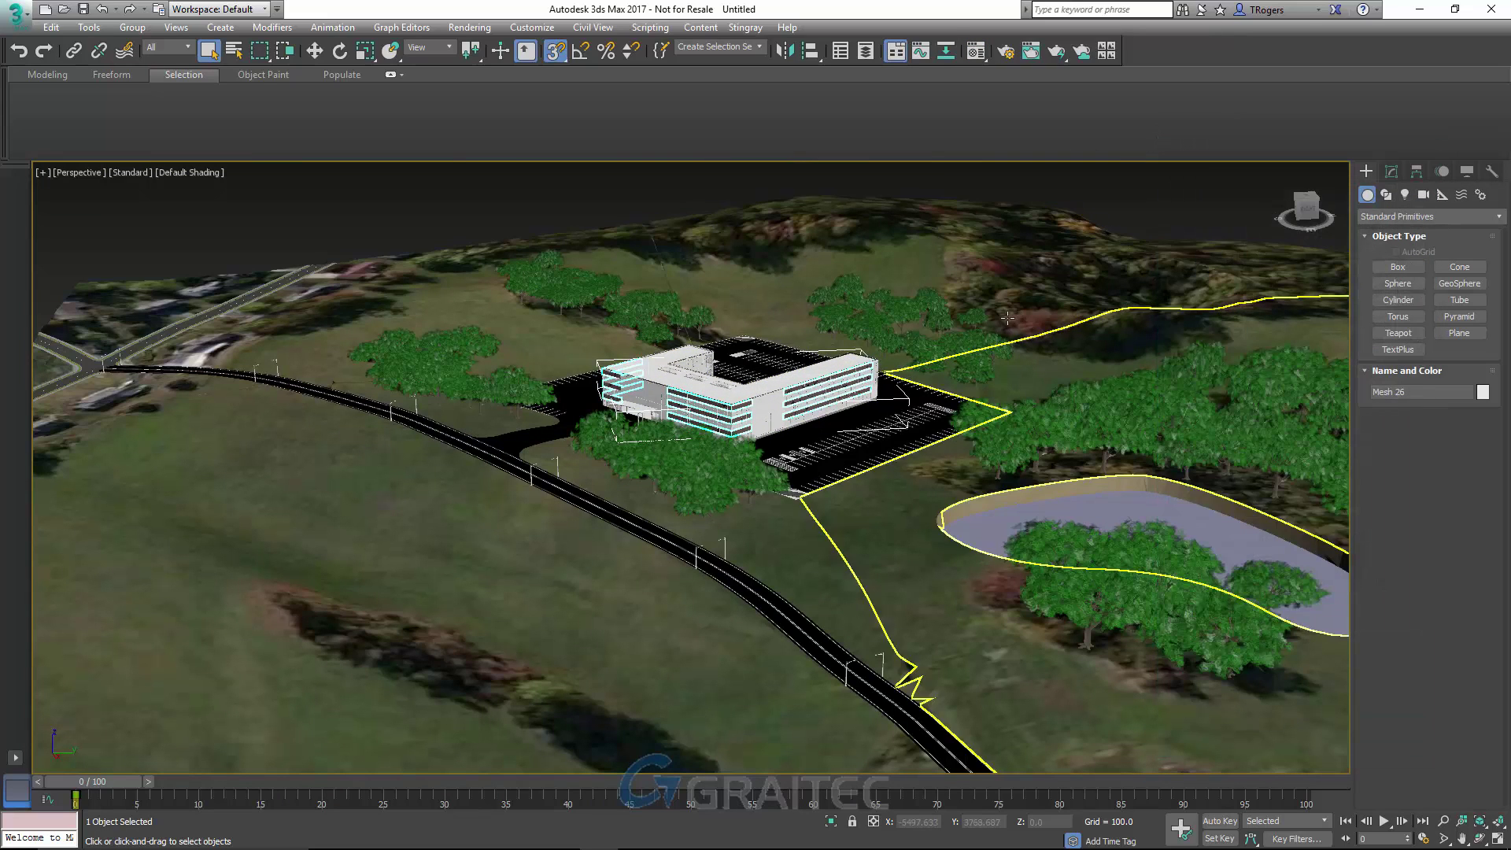
# From a top-down view, marquee-select all 44 site objects and unlink them from their parents
pyautogui.scroll(-5, 1005, 322)
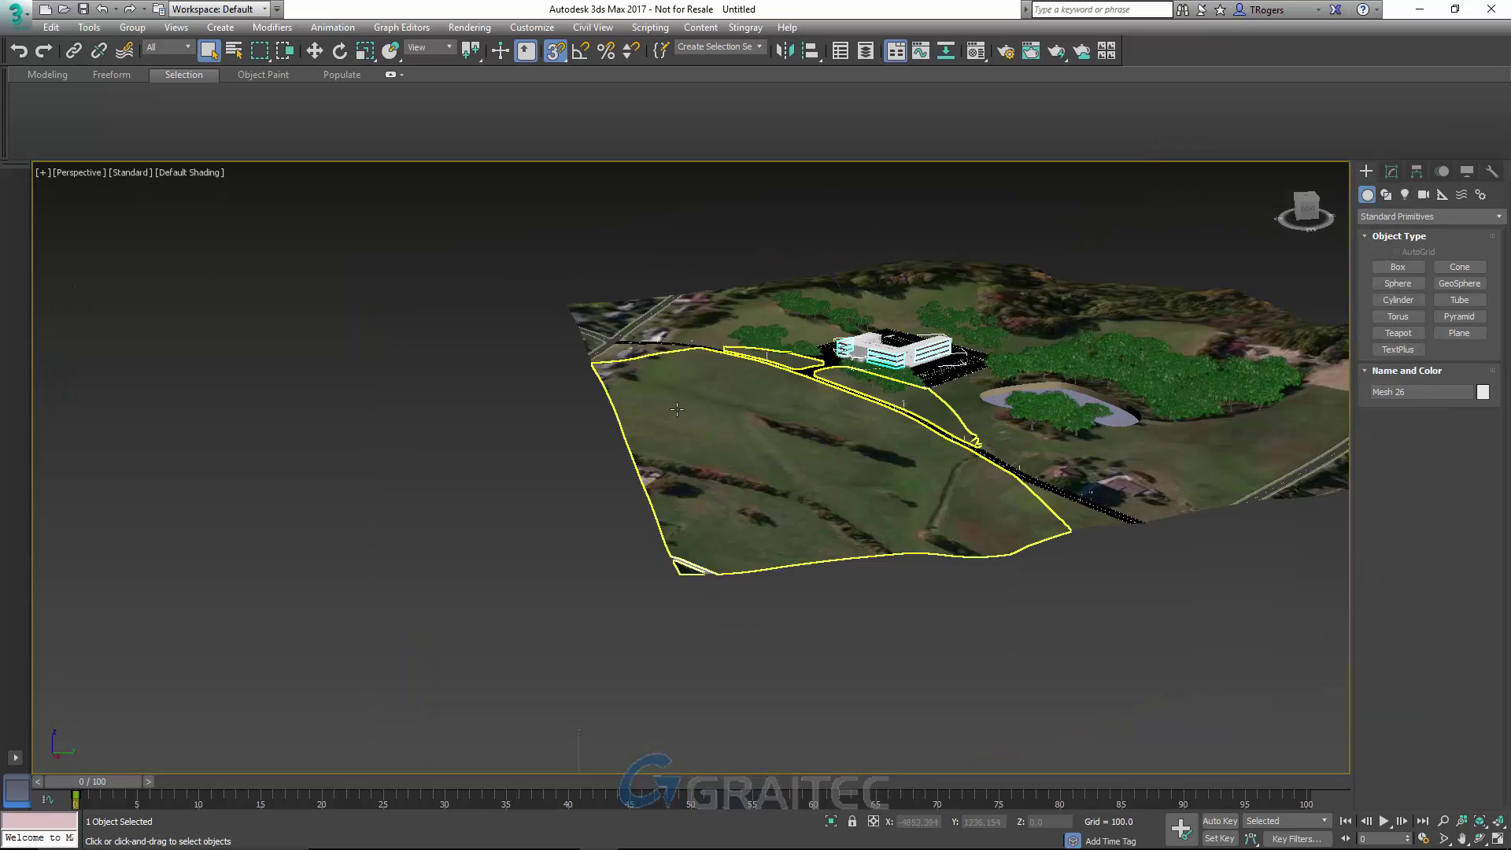
pyautogui.scroll(3, 575, 418)
pyautogui.moveTo(619, 526)
pyautogui.keyDown('alt'); pyautogui.mouseDown(button='middle')
pyautogui.moveTo(699, 607)
pyautogui.moveTo(718, 578)
pyautogui.mouseUp(button='middle'); pyautogui.keyUp('alt')
pyautogui.keyDown('alt'); pyautogui.moveTo(953, 590); pyautogui.dragTo(929, 518, button='middle'); pyautogui.keyUp('alt')
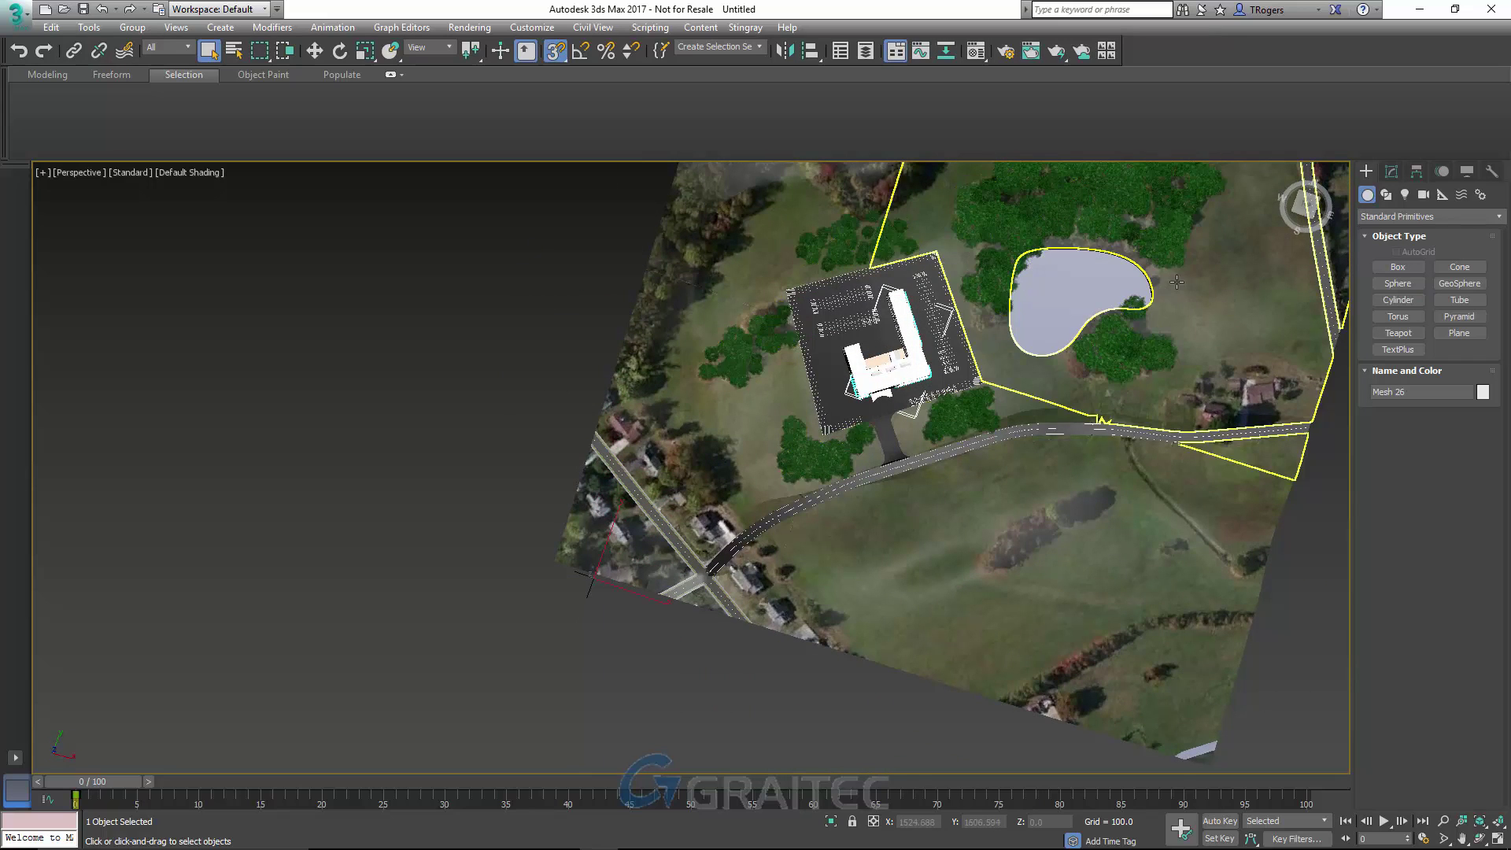
pyautogui.scroll(-3, 1023, 354)
pyautogui.scroll(-2, 967, 404)
pyautogui.scroll(-1, 967, 404)
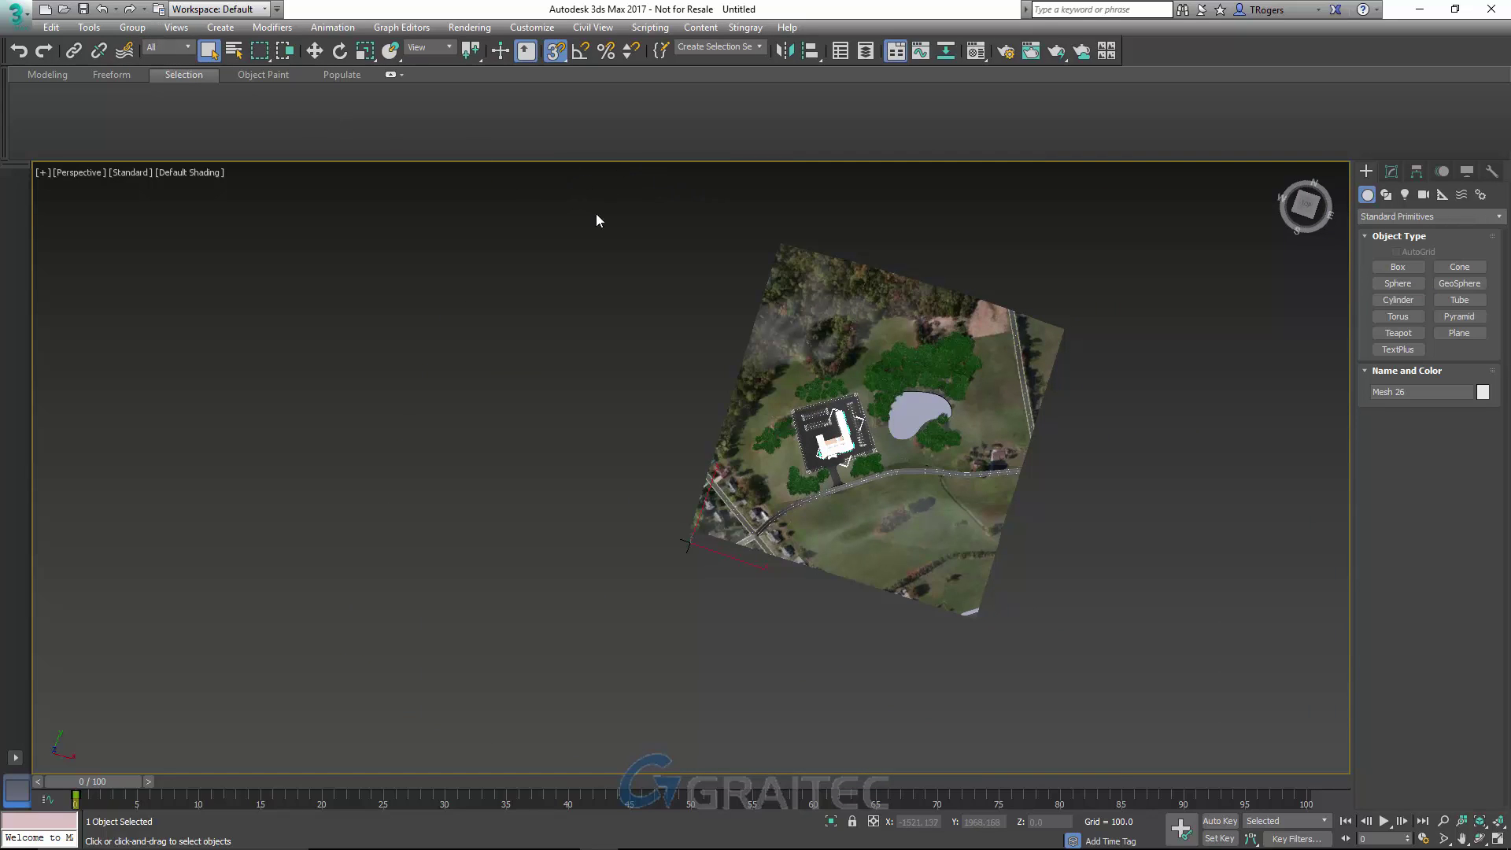
pyautogui.moveTo(947, 438); pyautogui.dragTo(1098, 602)
pyautogui.moveTo(1161, 703); pyautogui.dragTo(1162, 704)
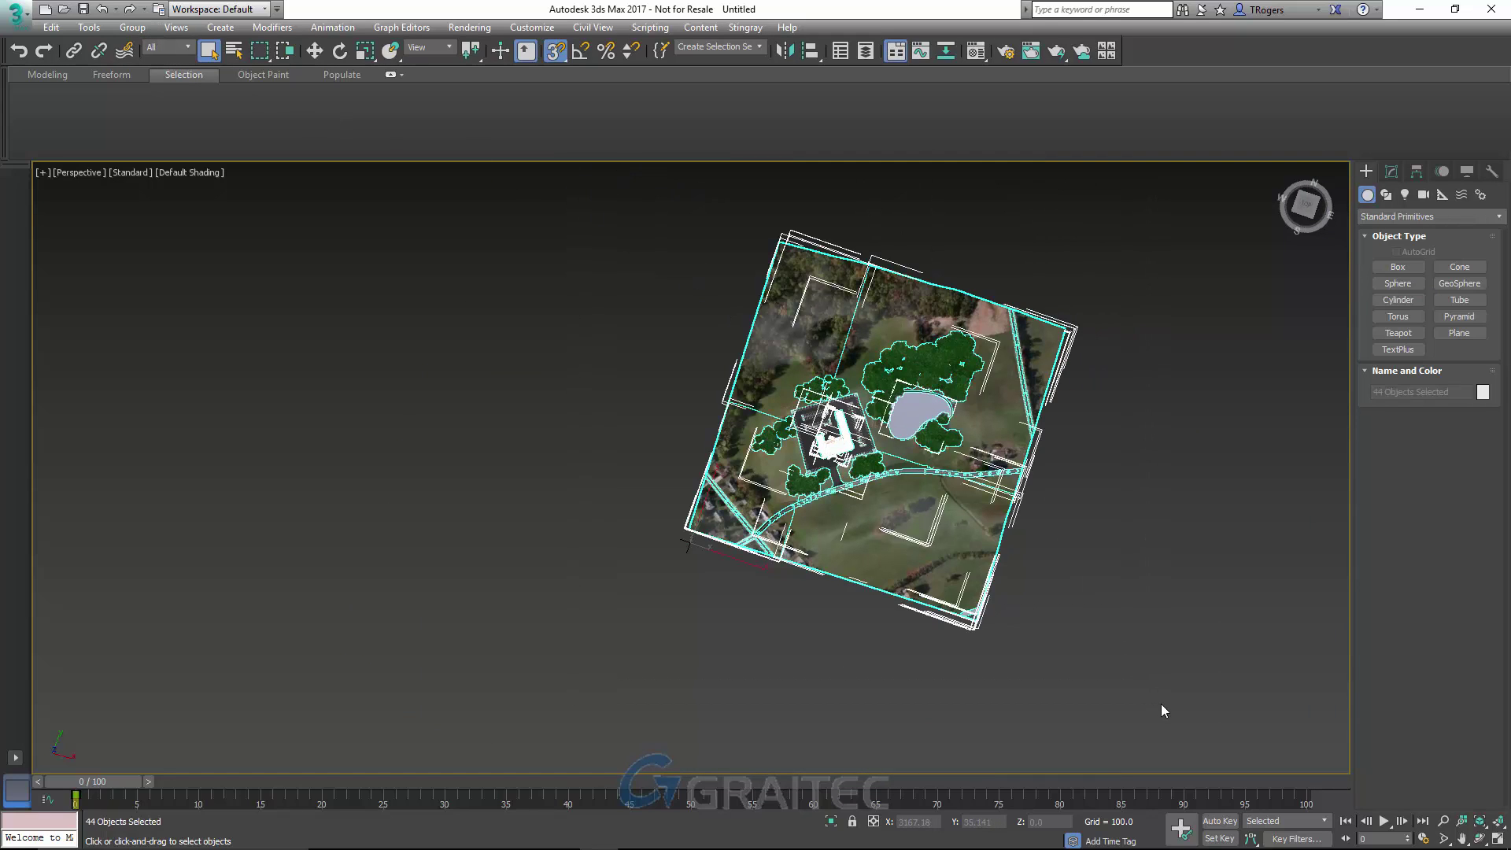
pyautogui.click(98, 51)
# Unlink the selection again and group all site objects under the name 'Site'
pyautogui.click(99, 52)
pyautogui.click(141, 29)
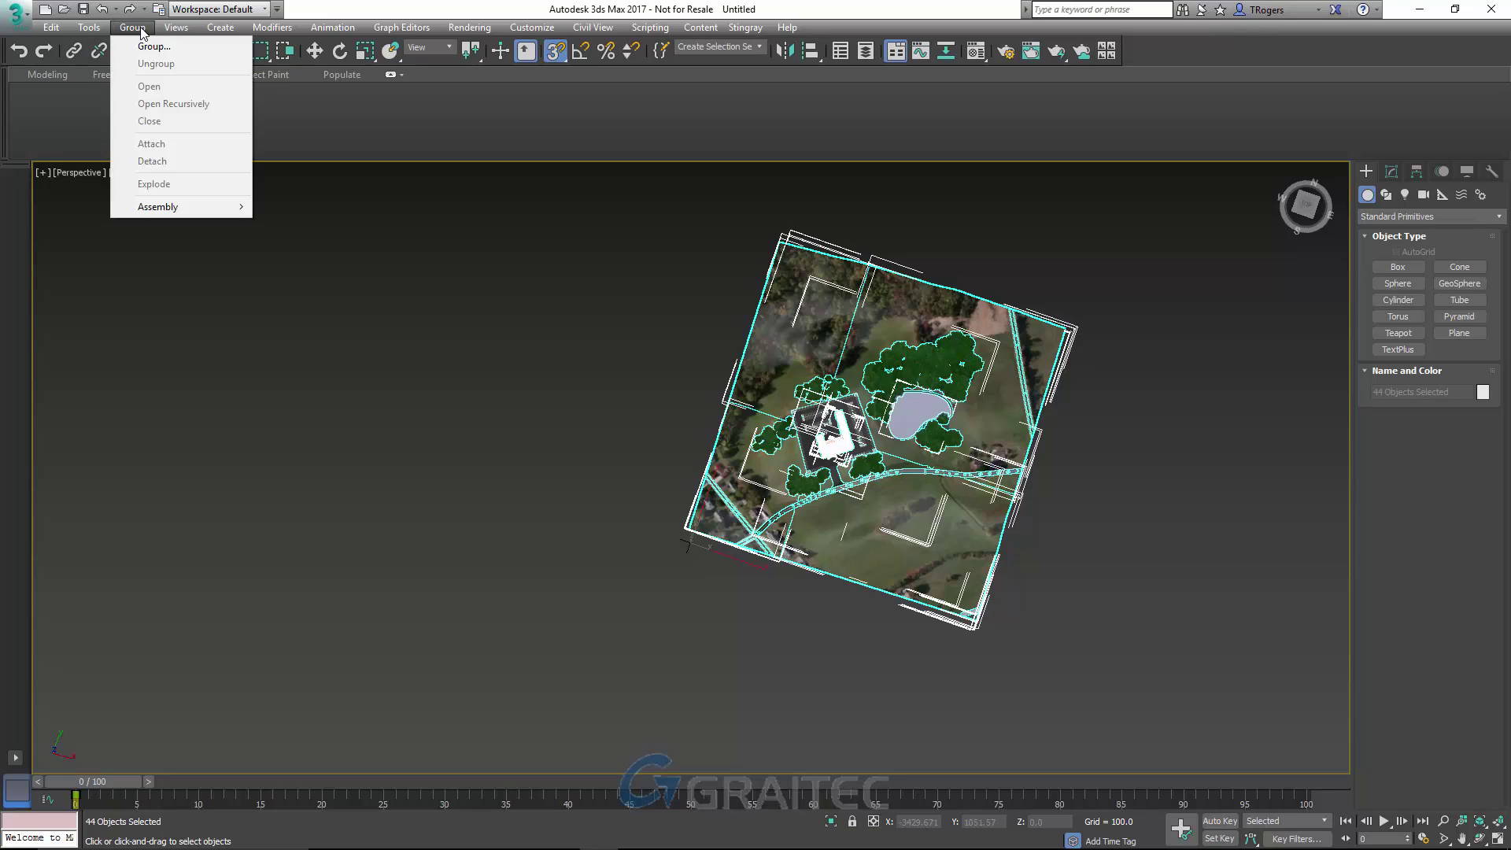
pyautogui.click(148, 47)
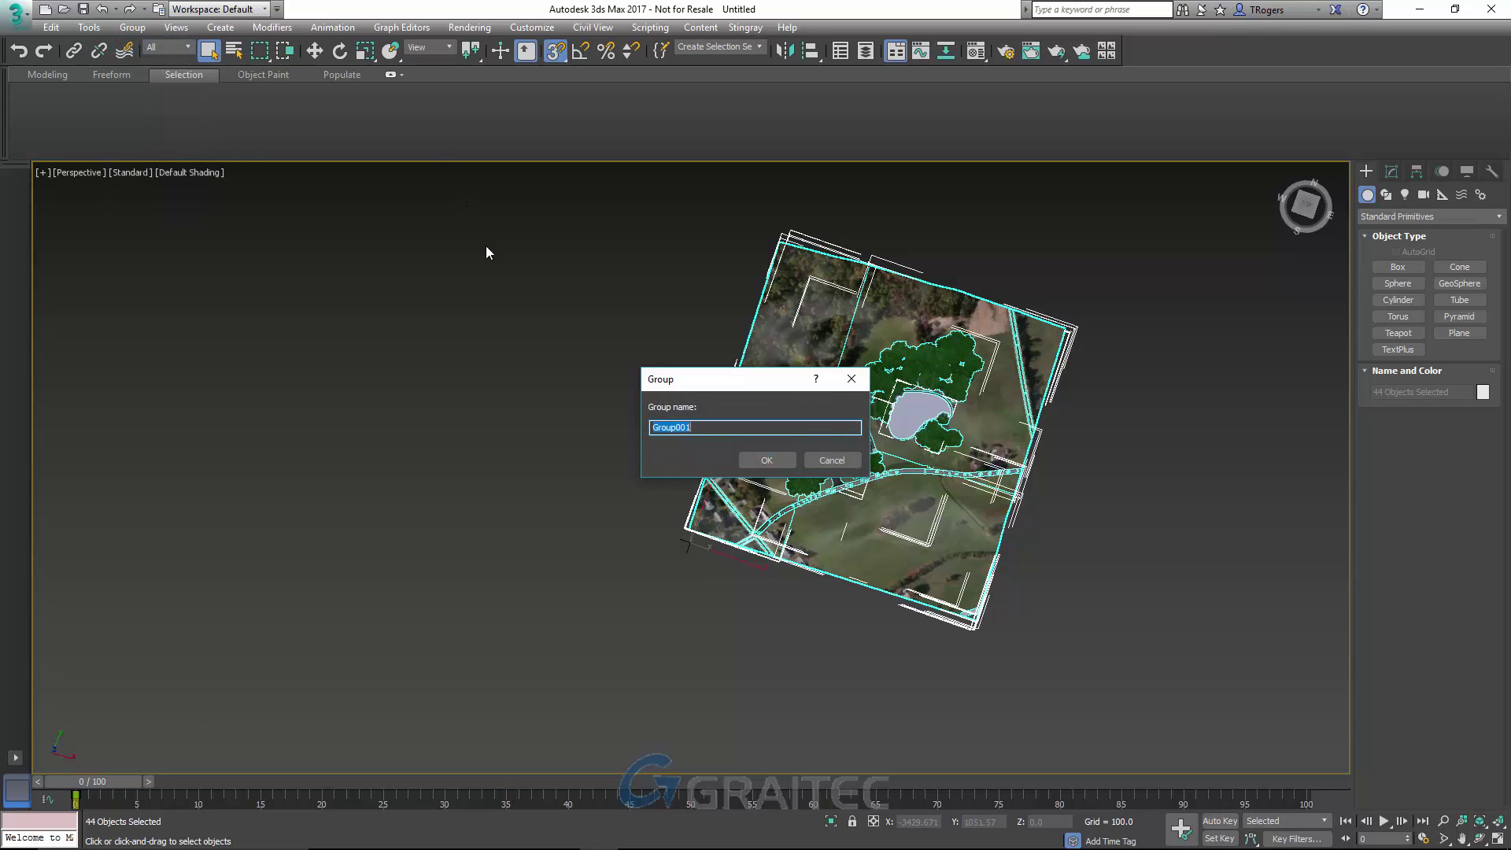
pyautogui.write('Site')
pyautogui.click(763, 461)
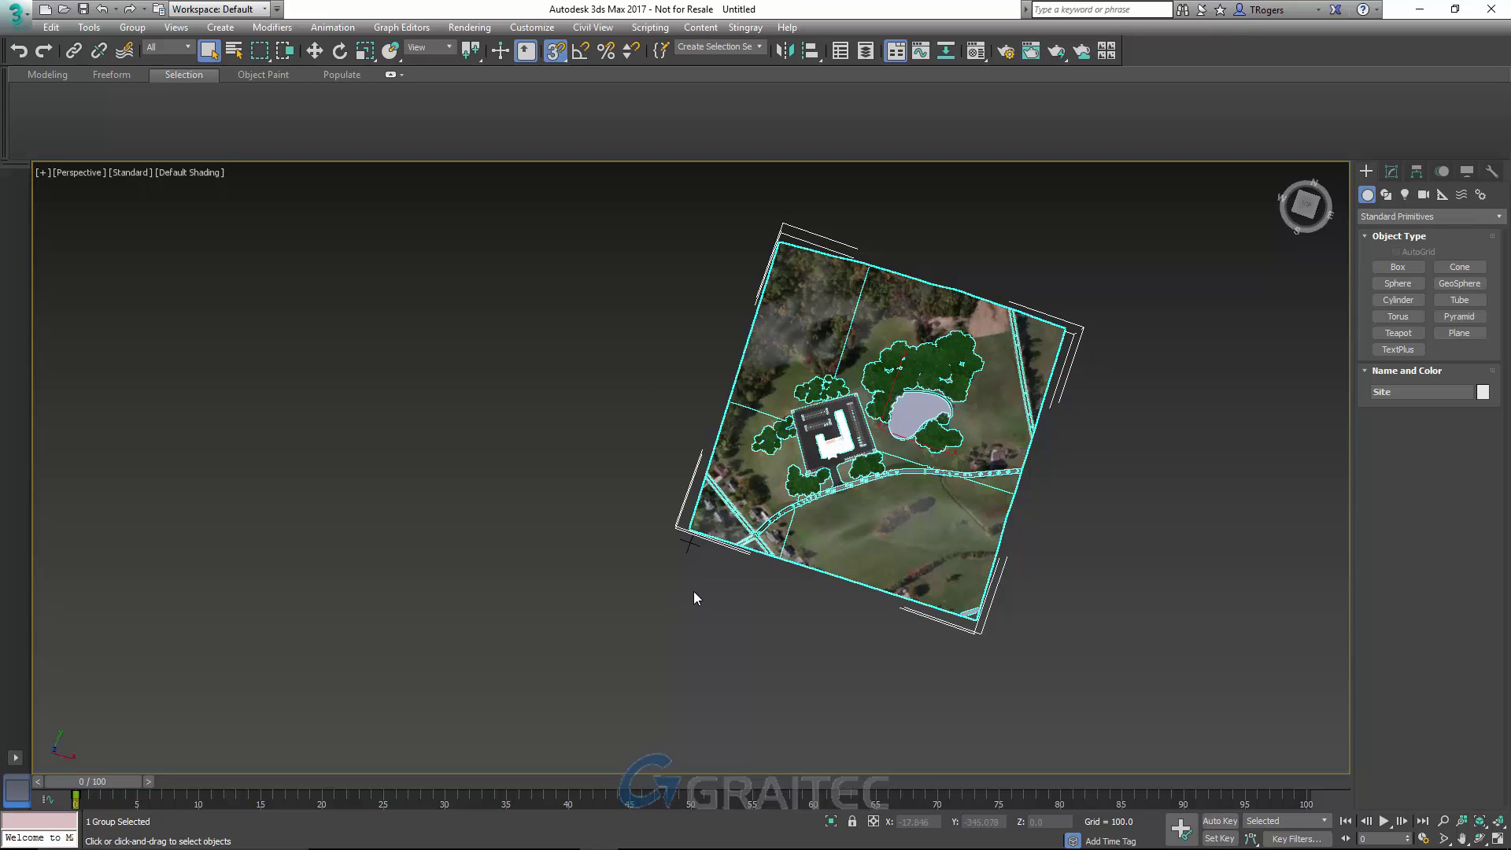
pyautogui.moveTo(694, 592)
pyautogui.keyDown('alt'); pyautogui.mouseDown(button='middle')
pyautogui.moveTo(783, 494)
pyautogui.moveTo(769, 523)
pyautogui.moveTo(936, 418)
pyautogui.mouseUp(button='middle'); pyautogui.keyUp('alt')
pyautogui.scroll(3, 937, 417)
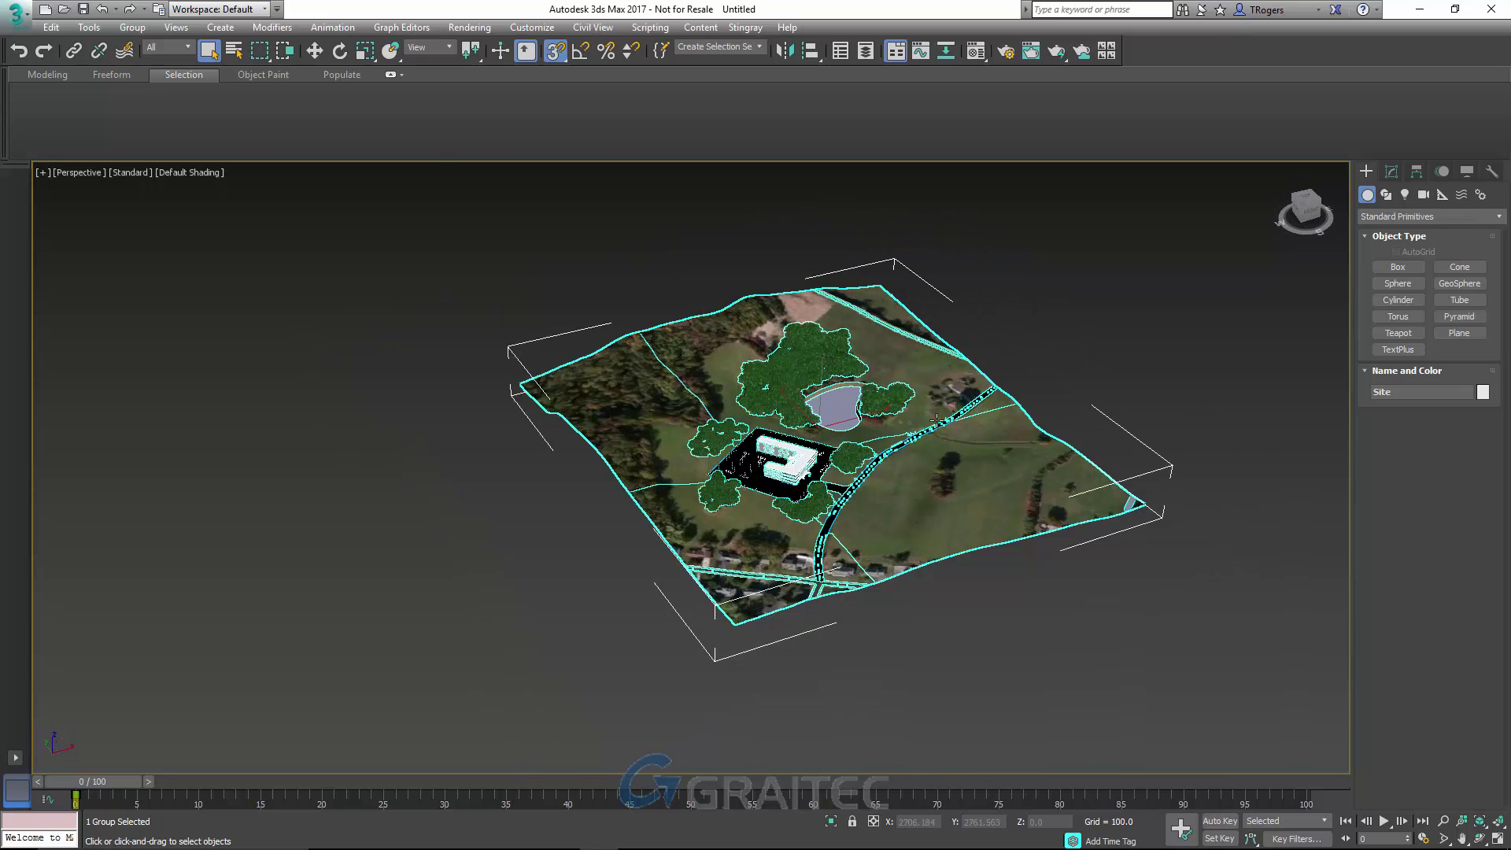
# With Select and Move active, toggle Hierarchy's Affect Pivot Only on and back off
pyautogui.click(314, 51)
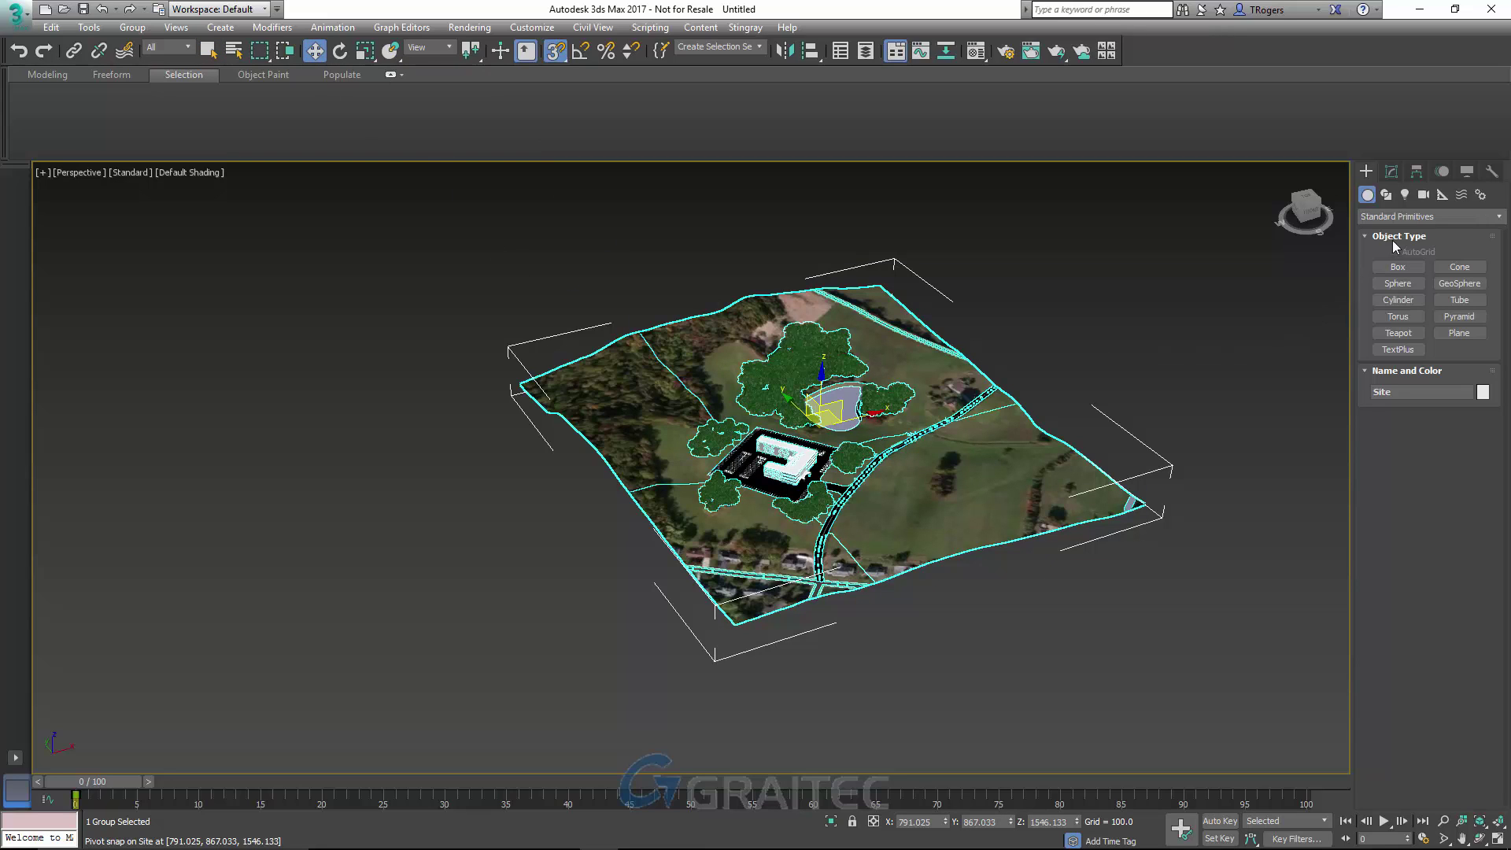
pyautogui.click(1416, 172)
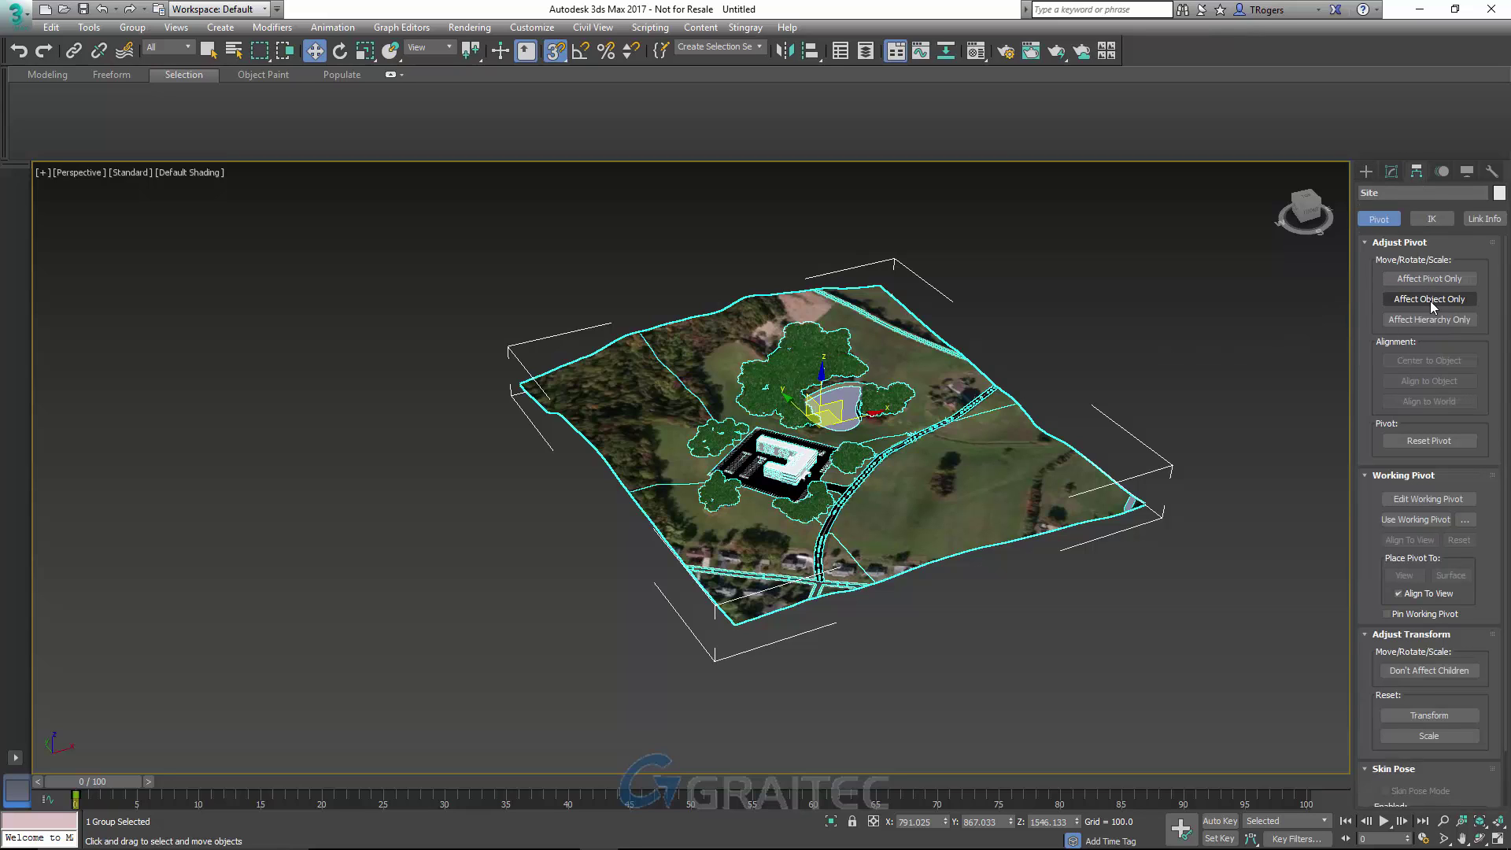
pyautogui.click(1429, 280)
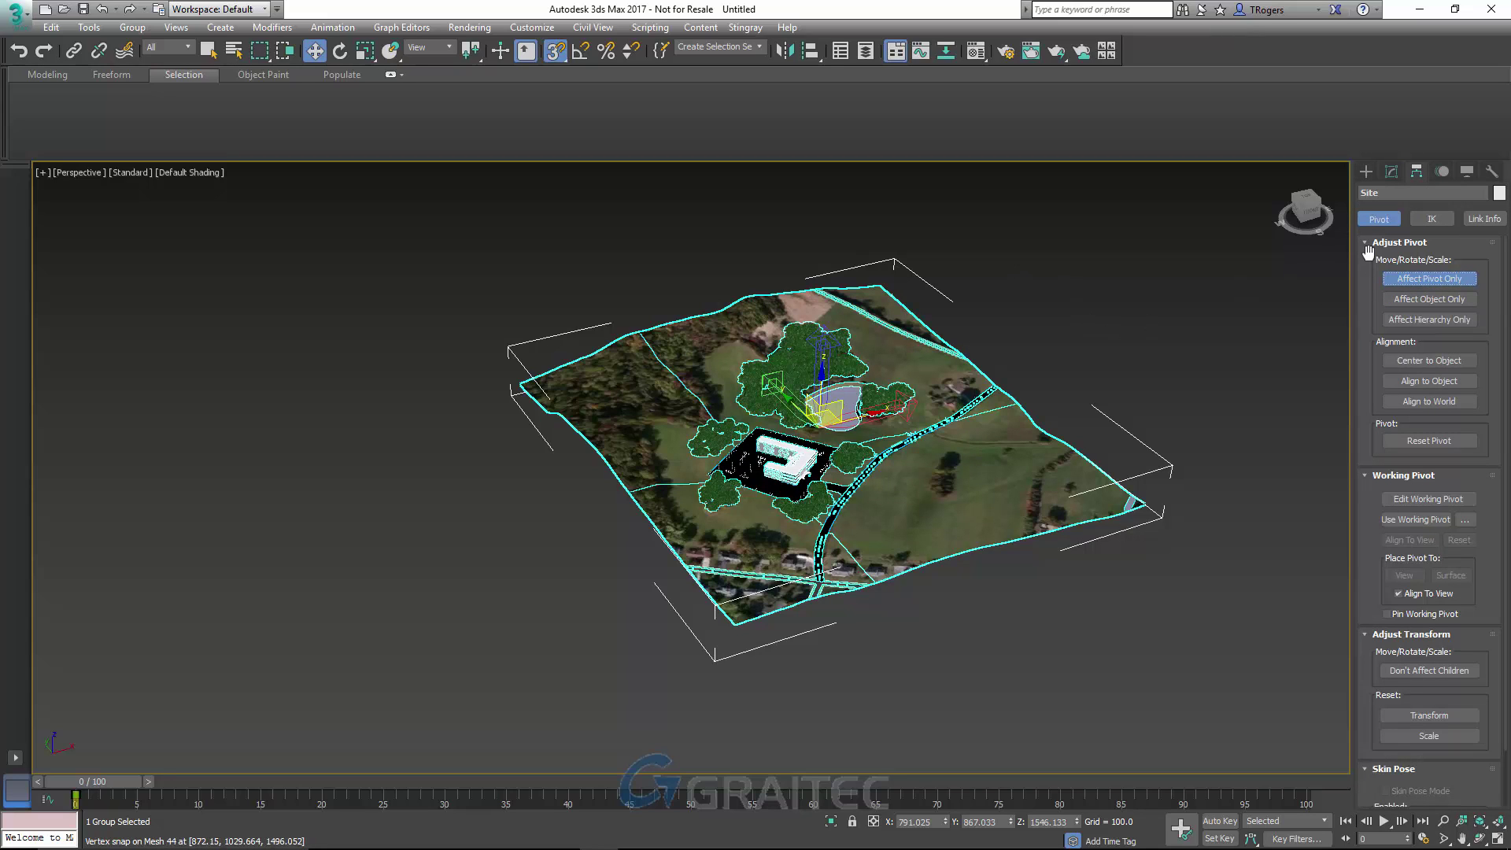
pyautogui.click(1402, 282)
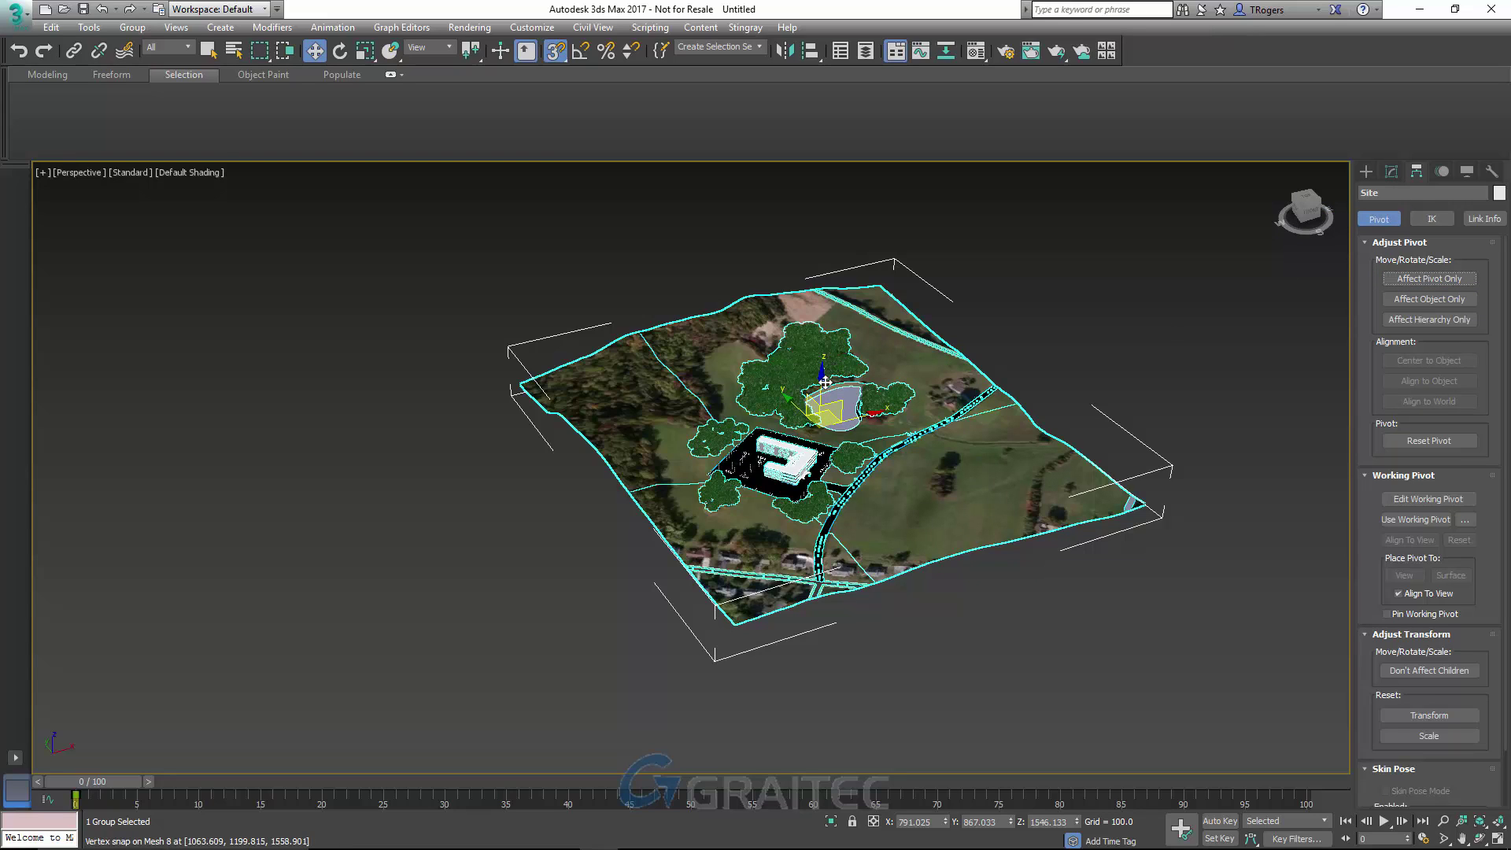
# Set the Site group's X, Y and Z position to 0, then deselect it
pyautogui.click(940, 822)
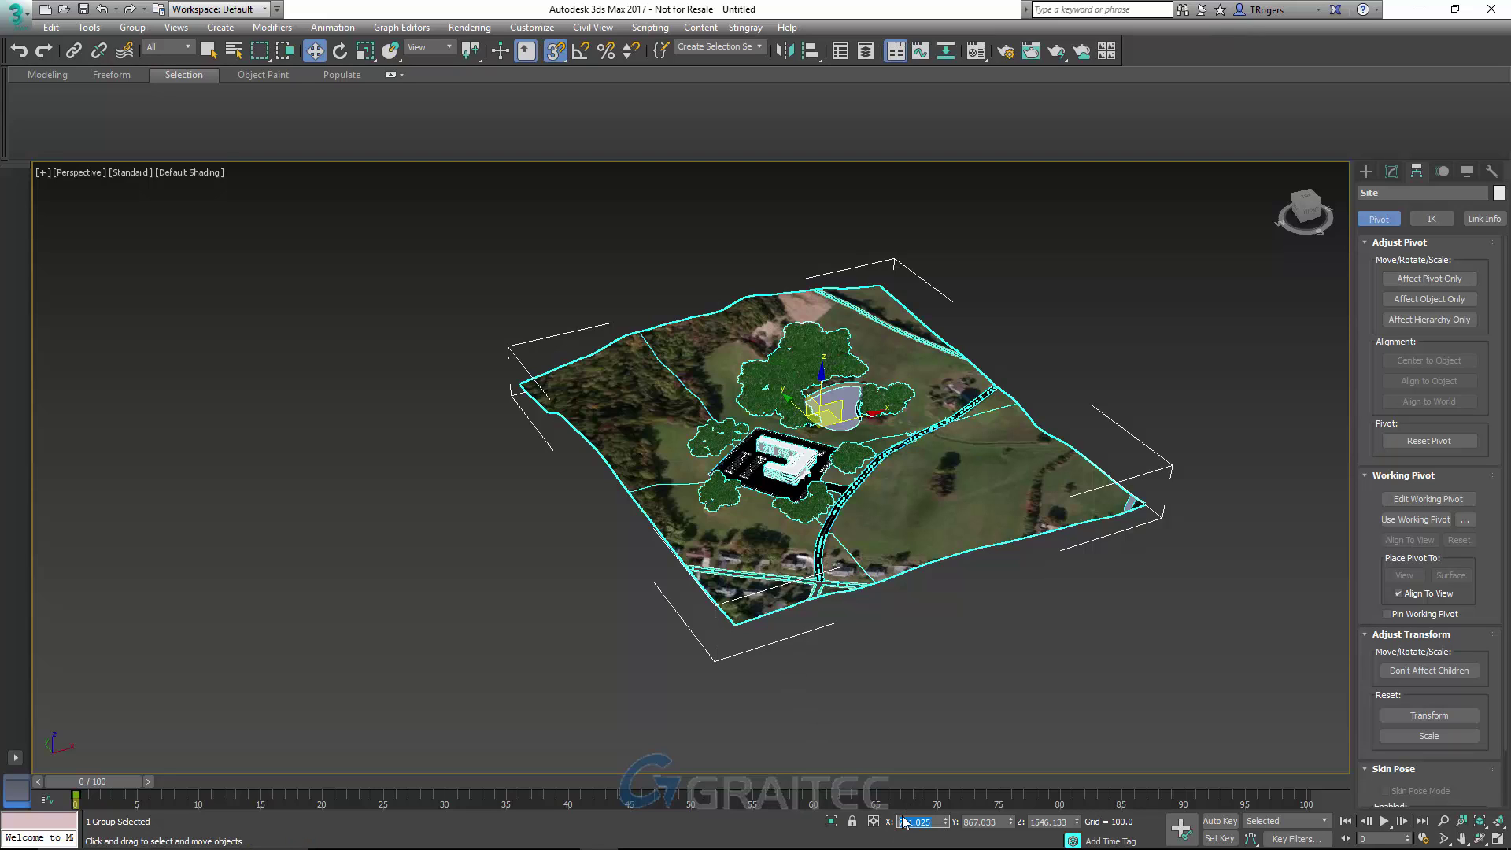
pyautogui.write('0')
pyautogui.press('Tab')
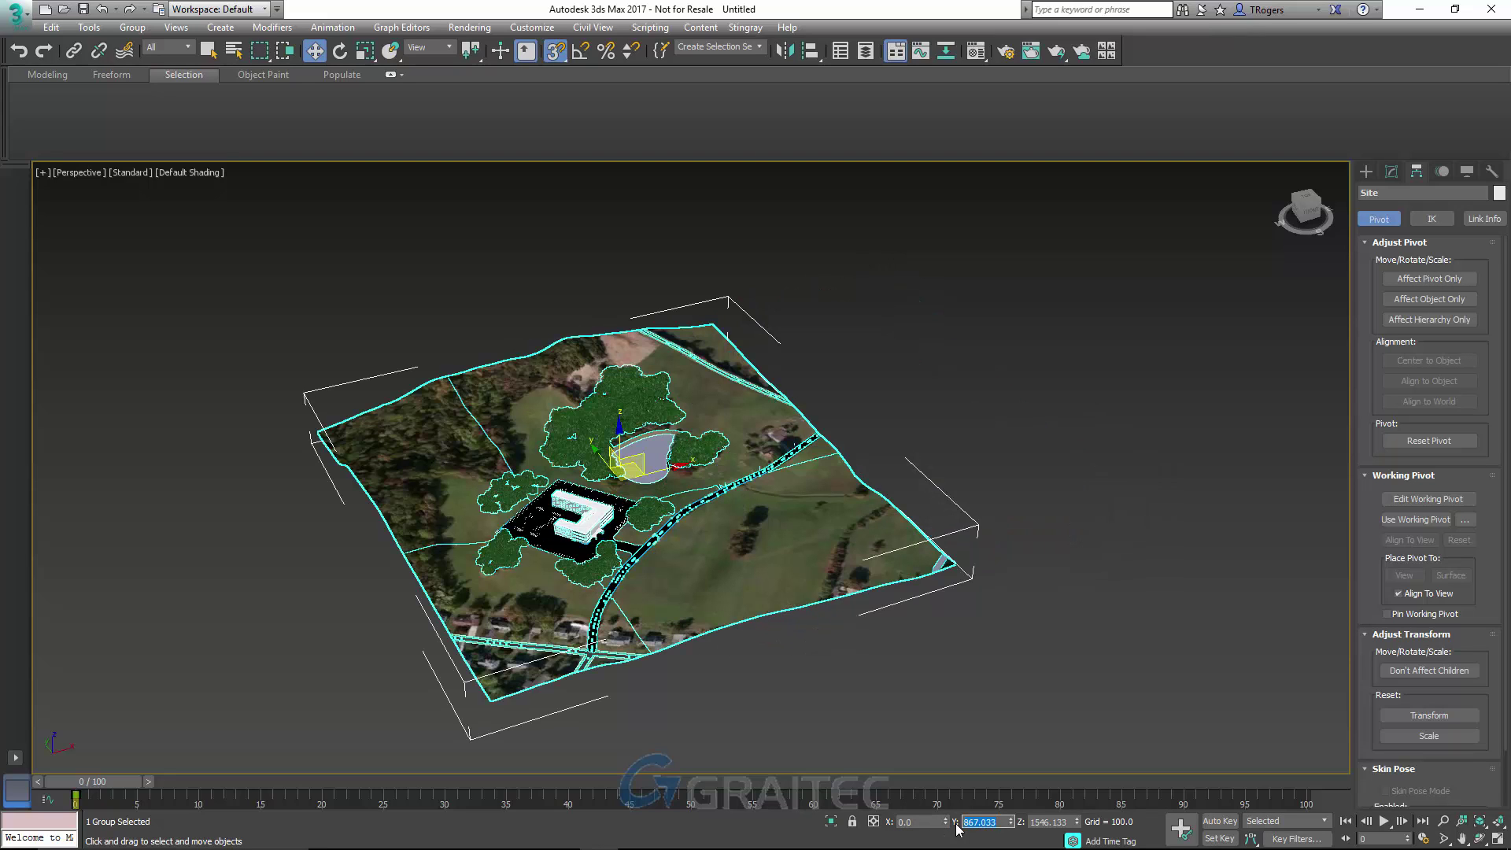
pyautogui.write('0')
pyautogui.press('Tab')
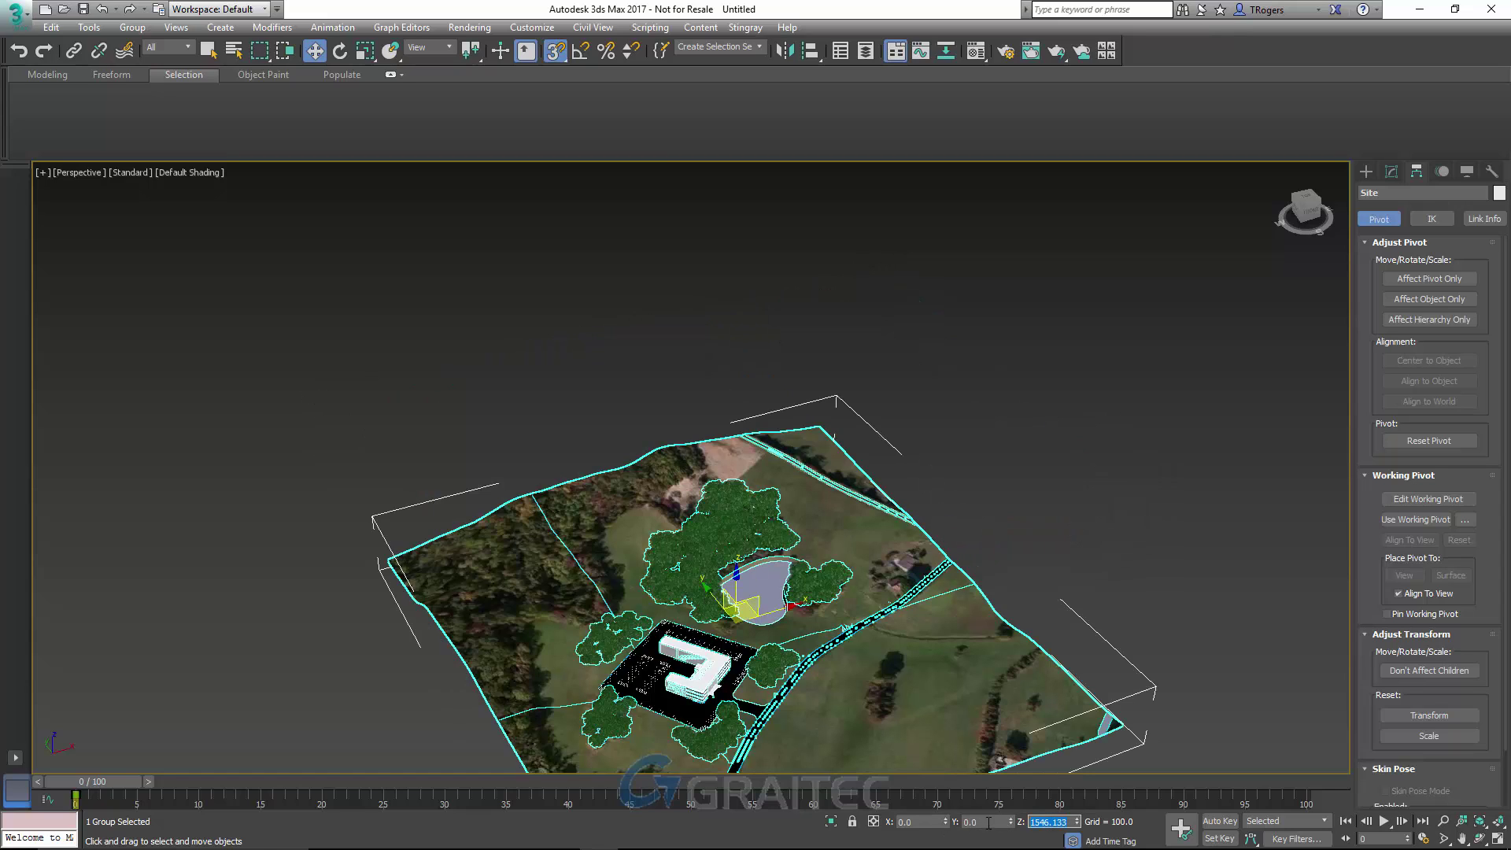
pyautogui.write('0')
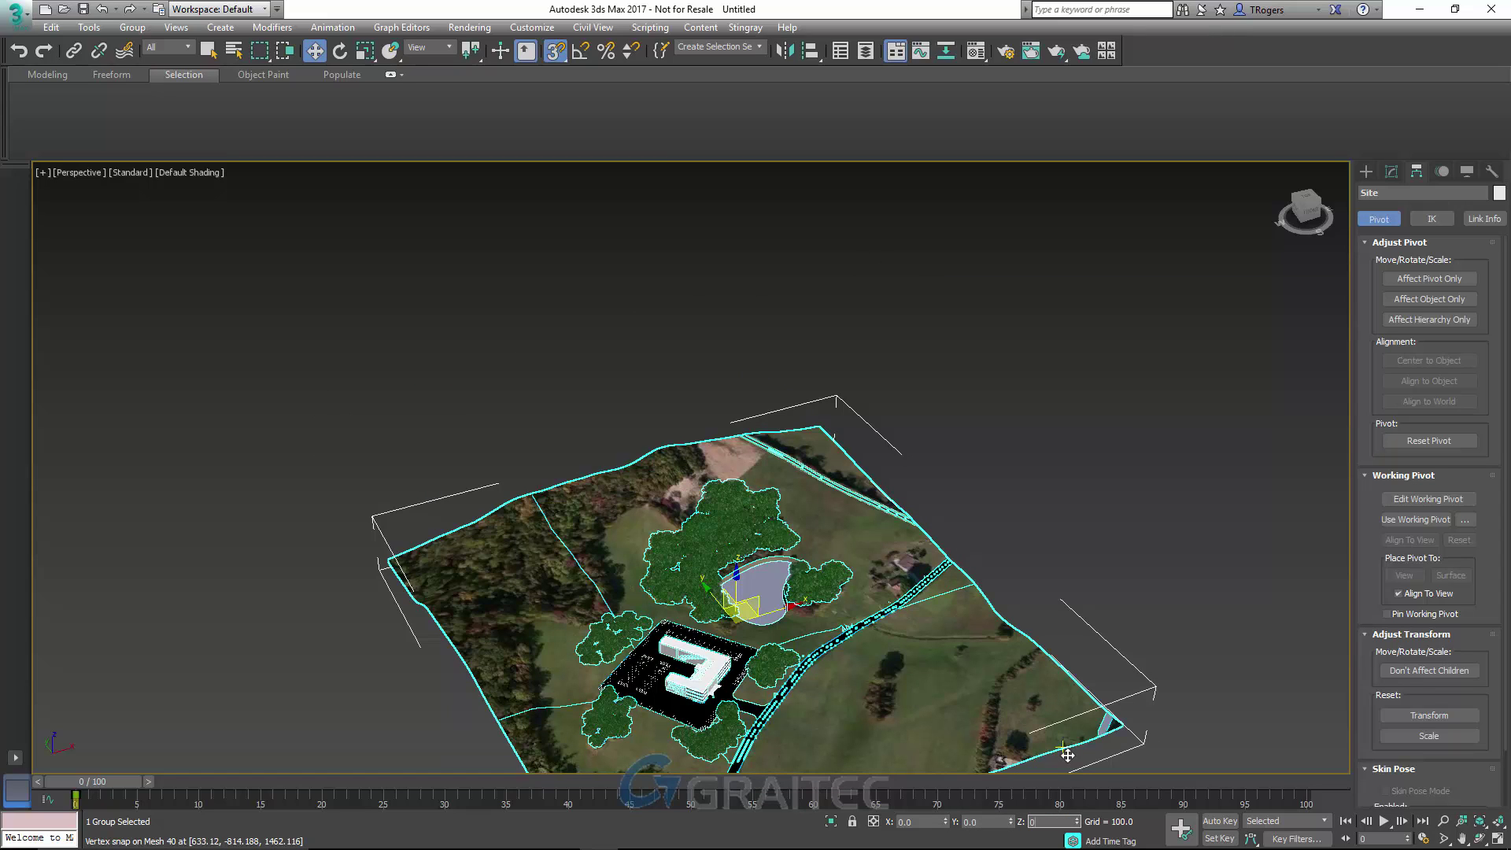
pyautogui.press('Return')
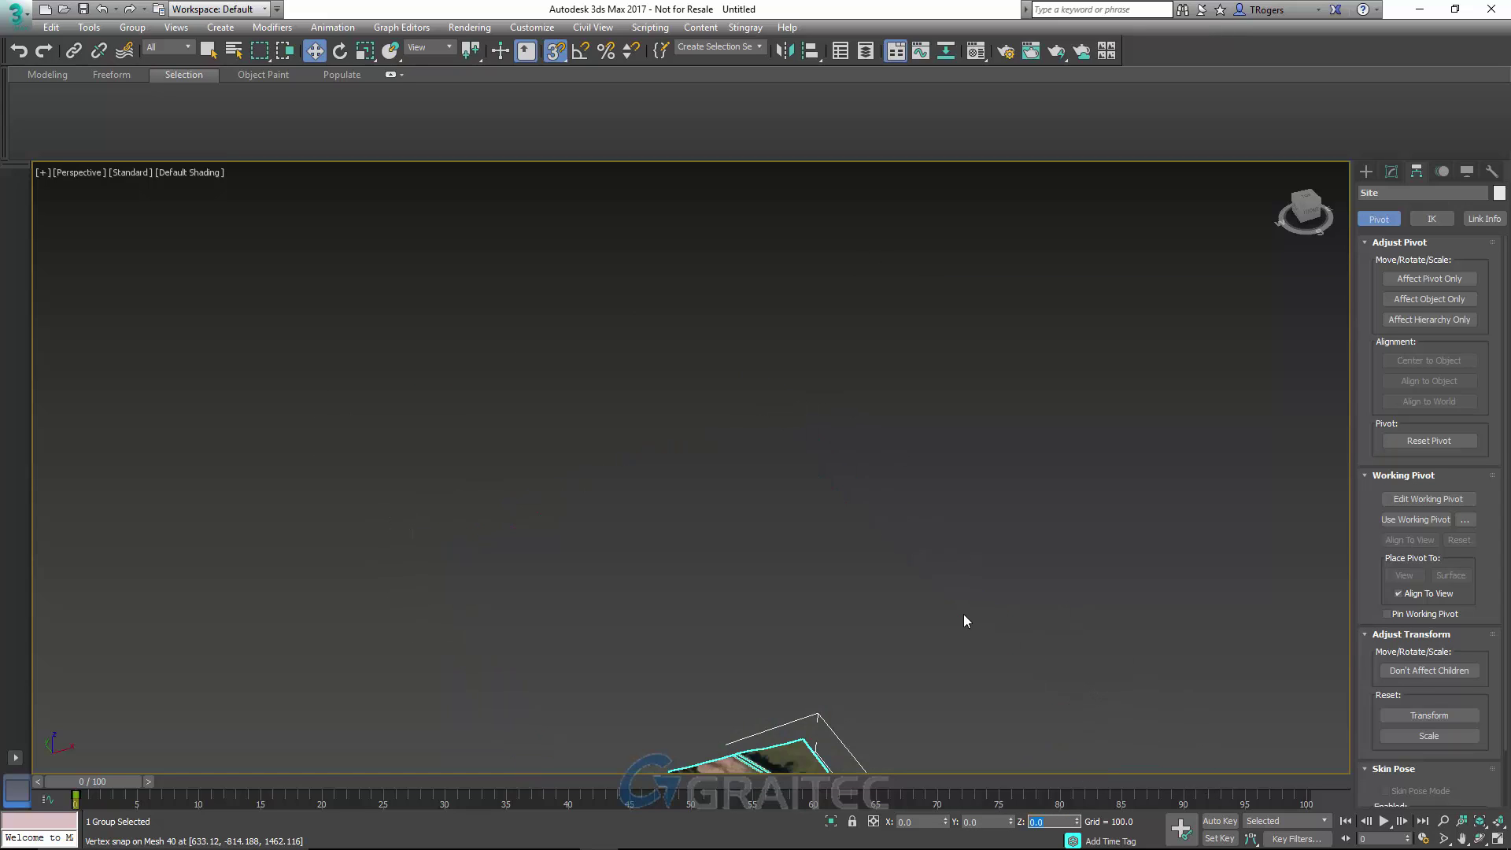
pyautogui.scroll(-3, 965, 620)
pyautogui.scroll(-2, 962, 625)
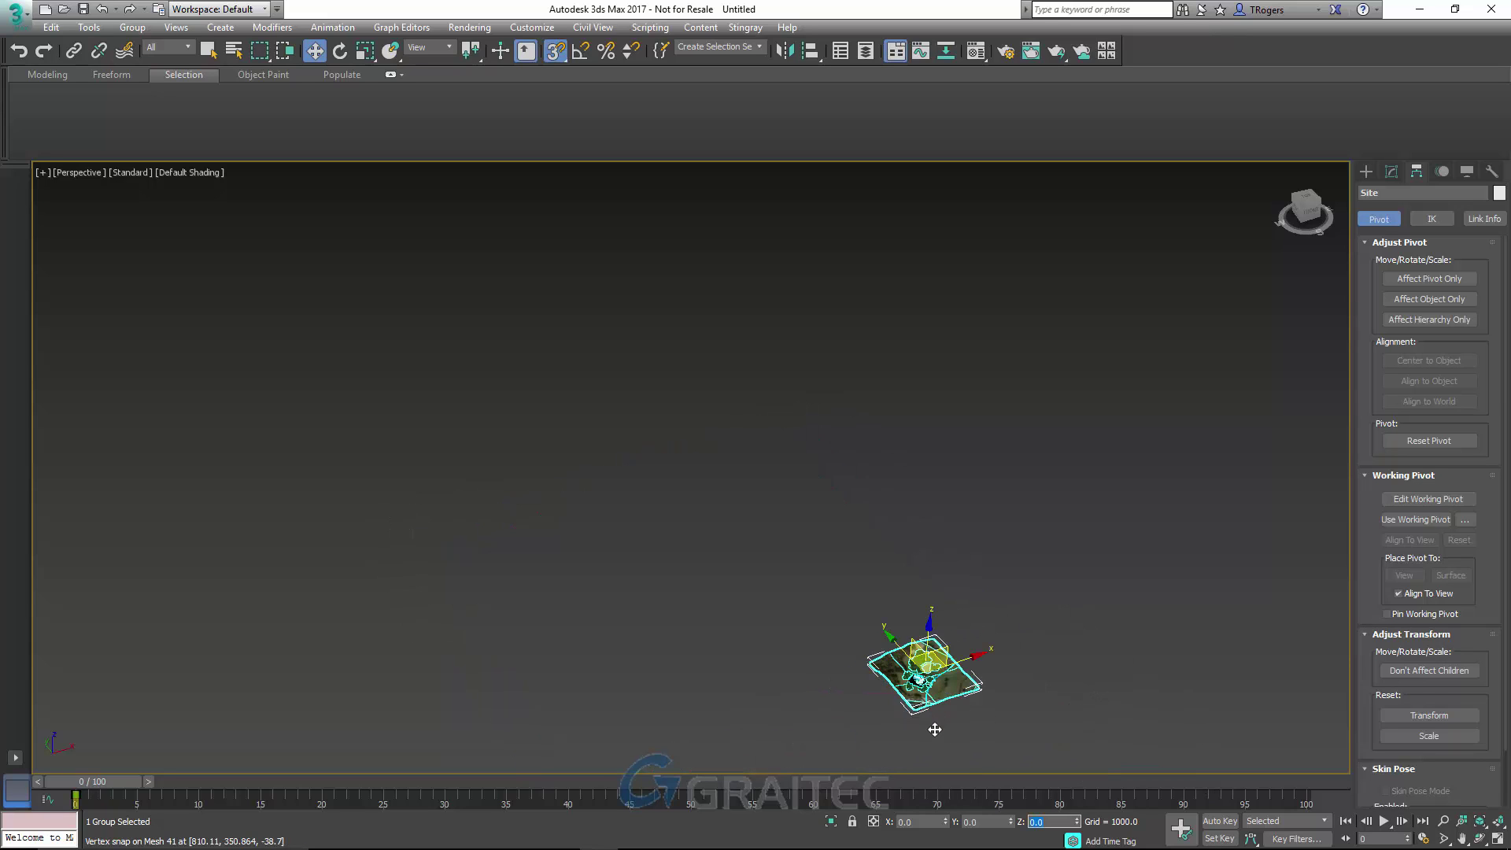
pyautogui.scroll(2, 941, 716)
pyautogui.scroll(2, 976, 638)
pyautogui.scroll(3, 999, 583)
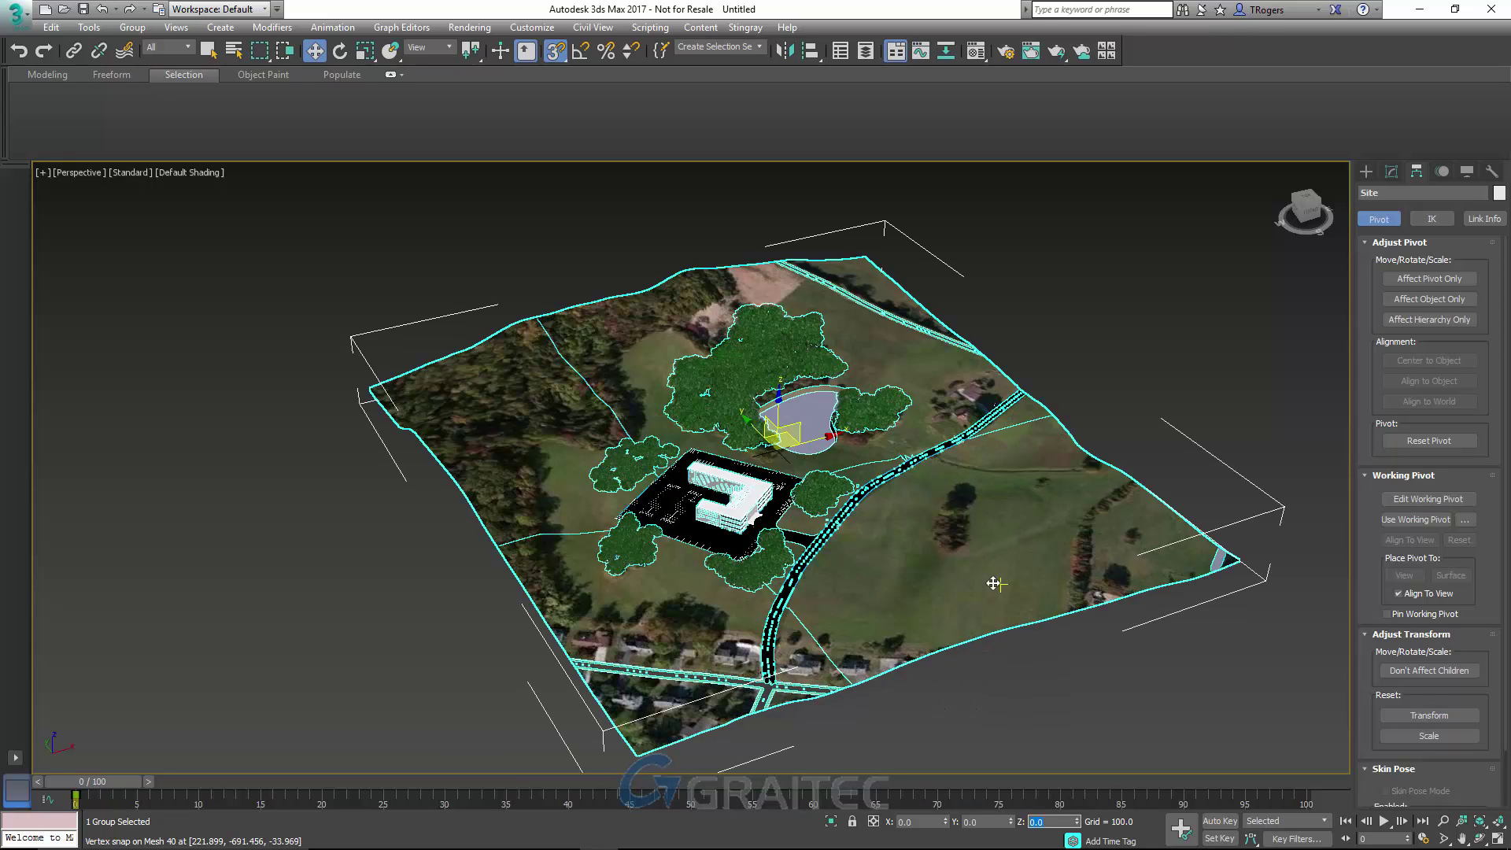
pyautogui.click(612, 250)
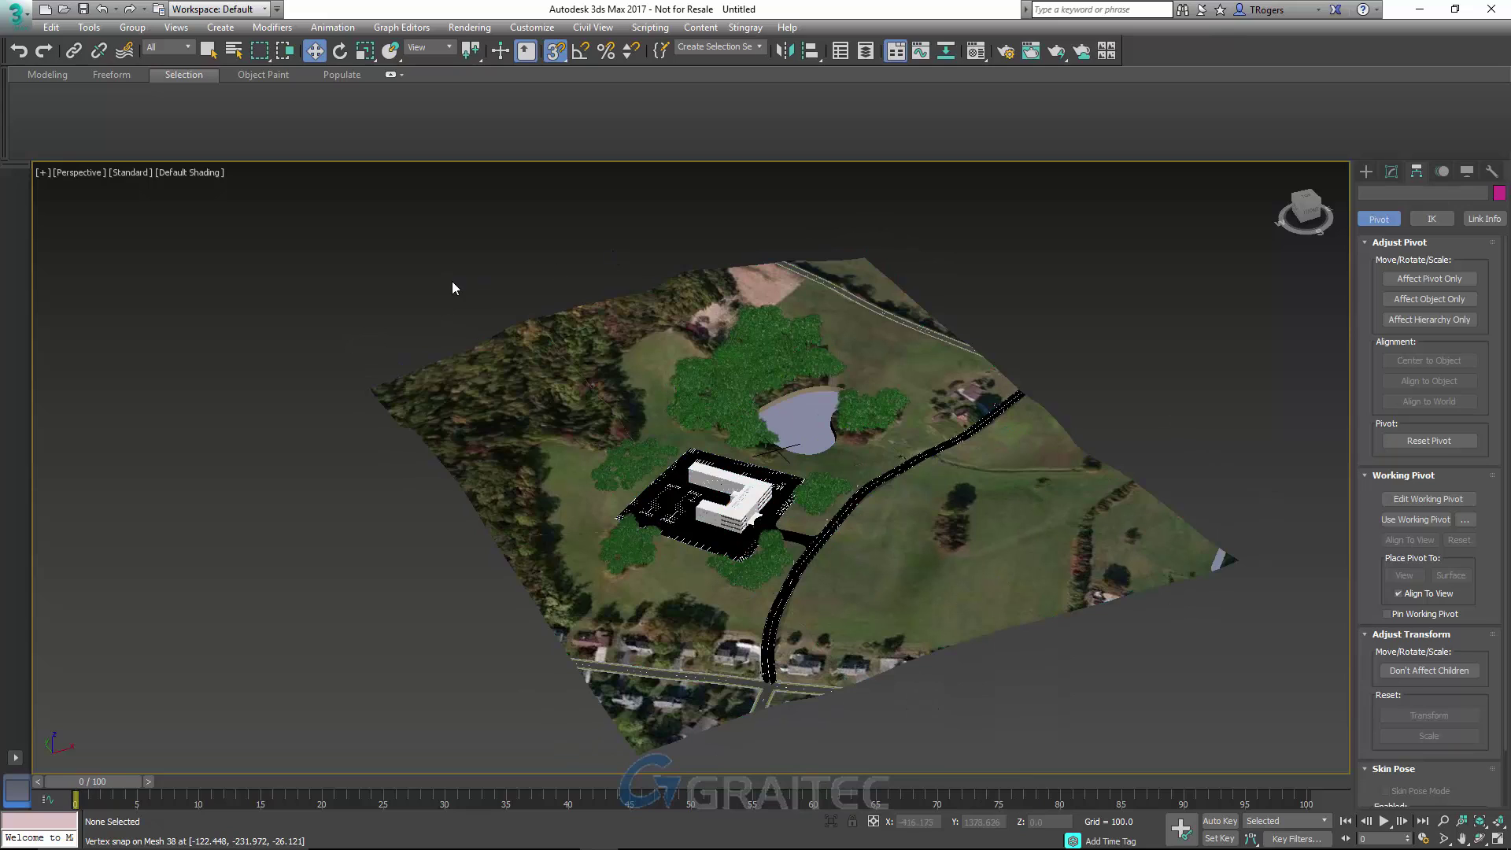
# Export the scene as Demo_Lumion.FBX, overwriting the existing file
pyautogui.click(17, 19)
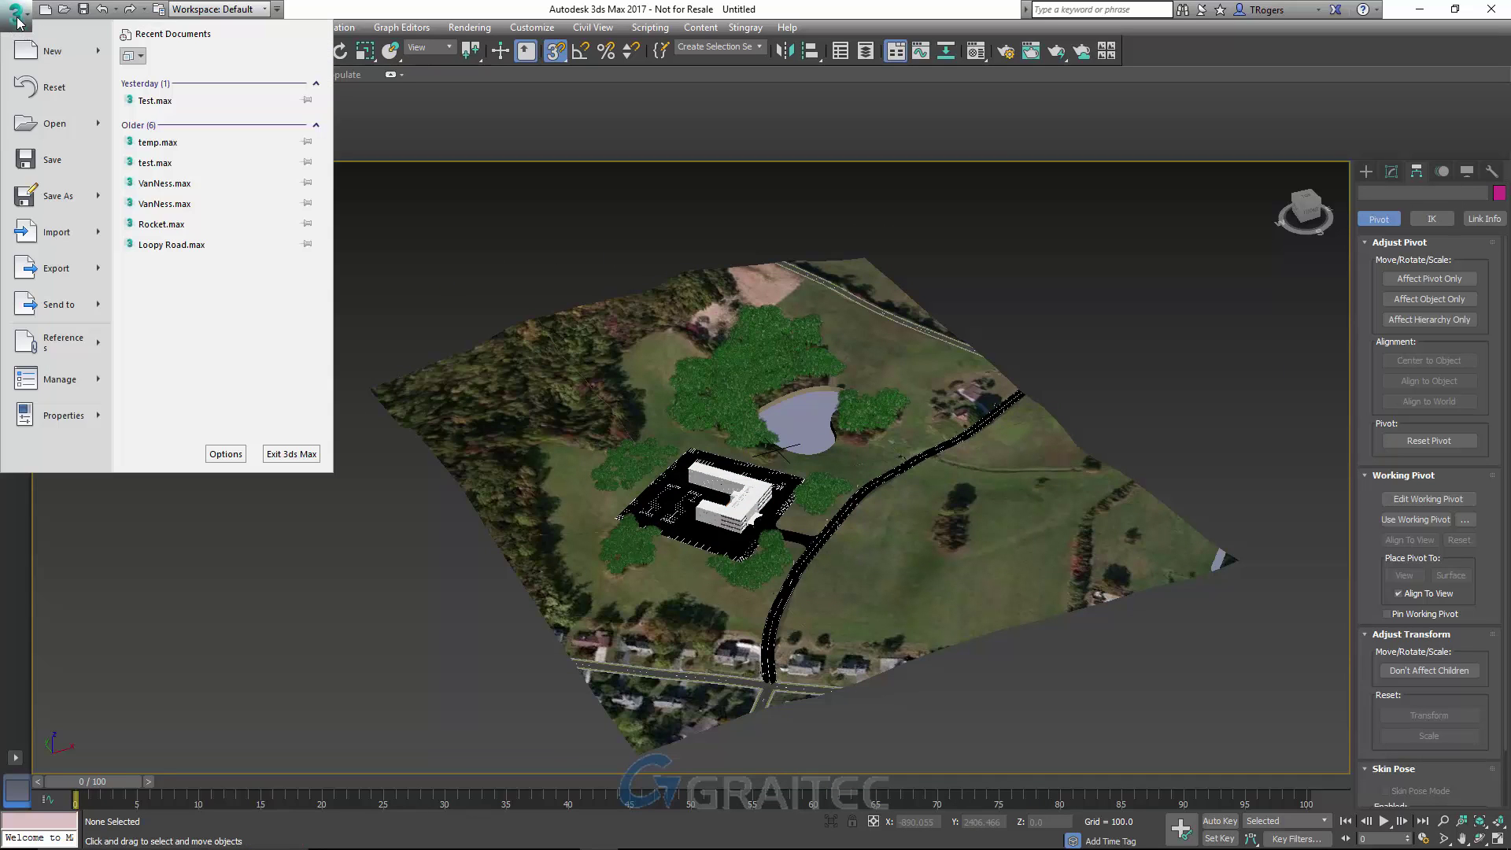
pyautogui.click(53, 268)
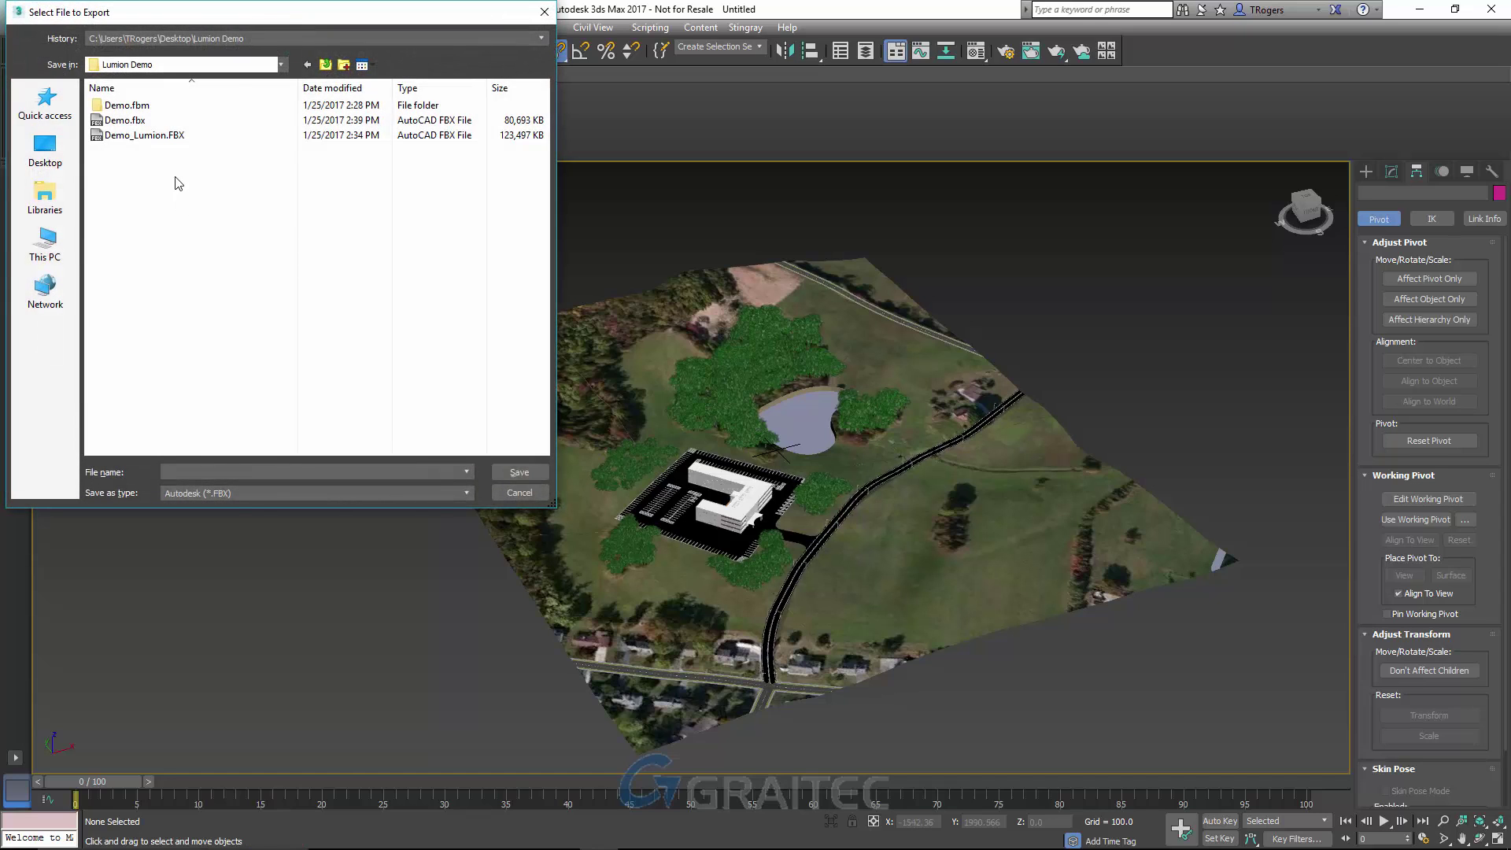
pyautogui.click(134, 138)
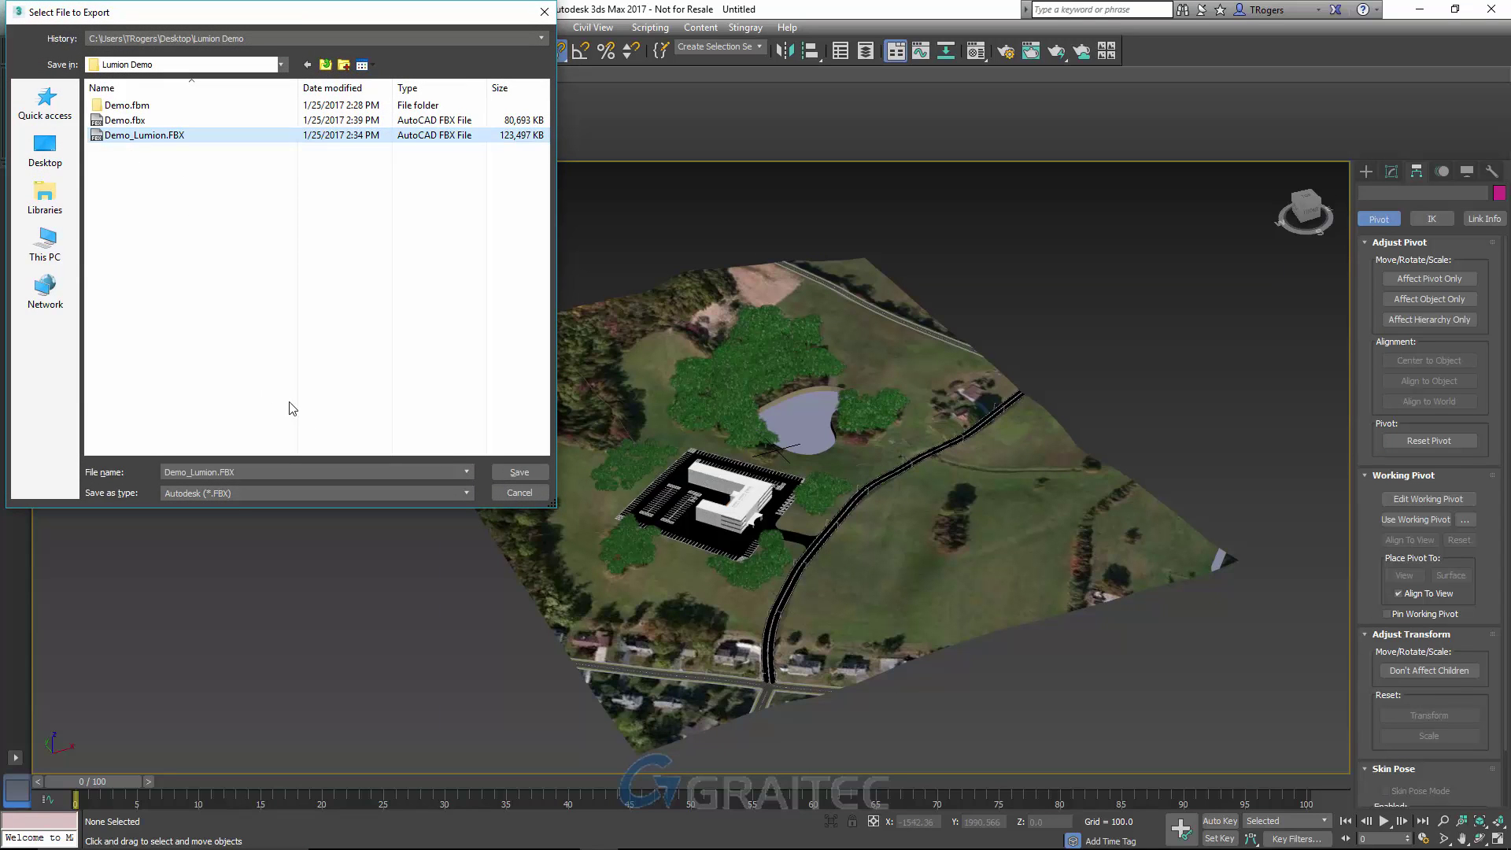
pyautogui.click(510, 475)
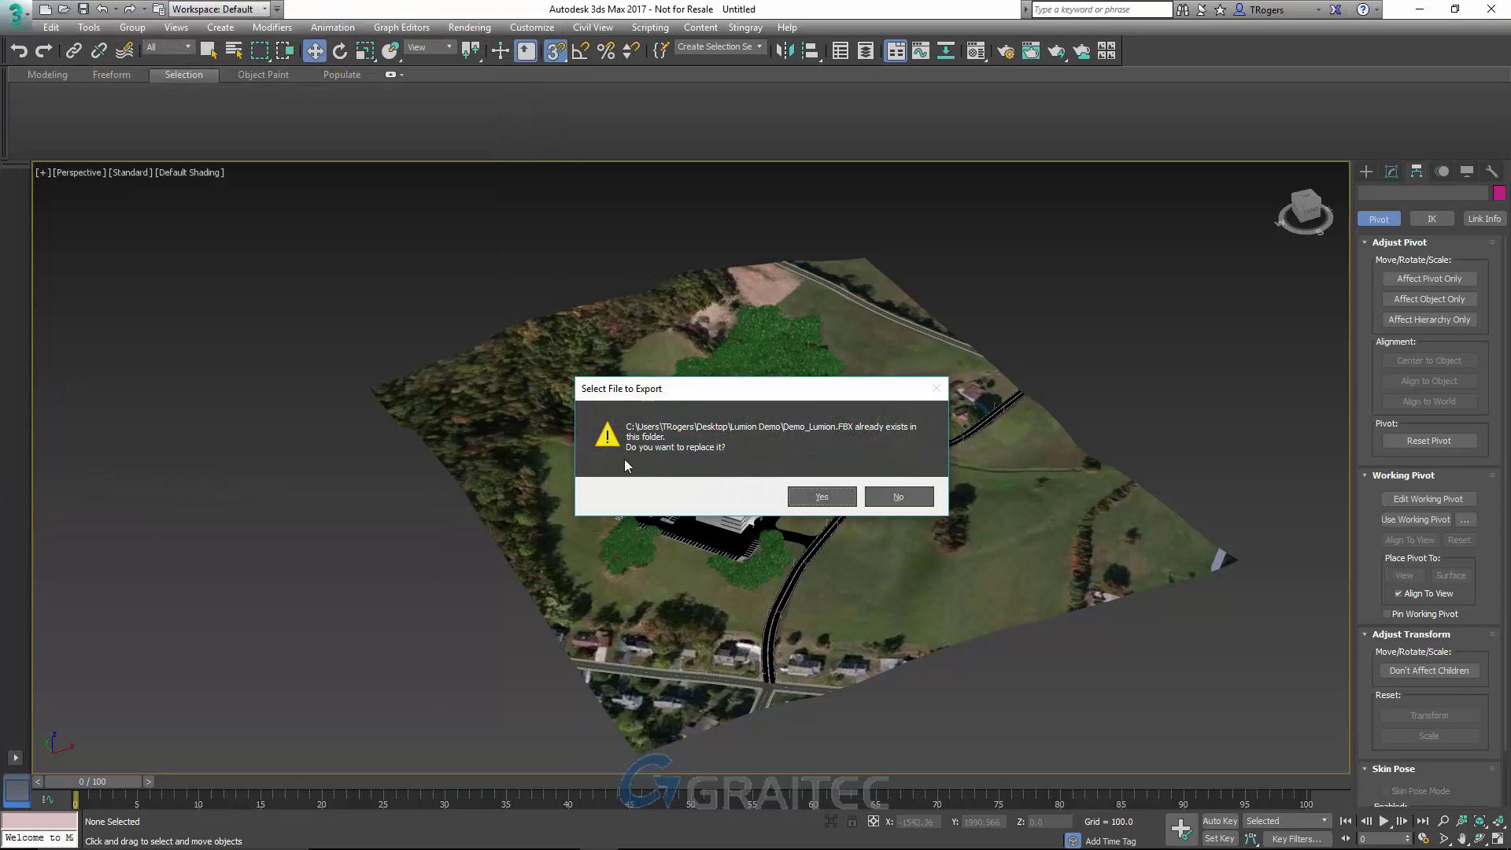
pyautogui.click(822, 497)
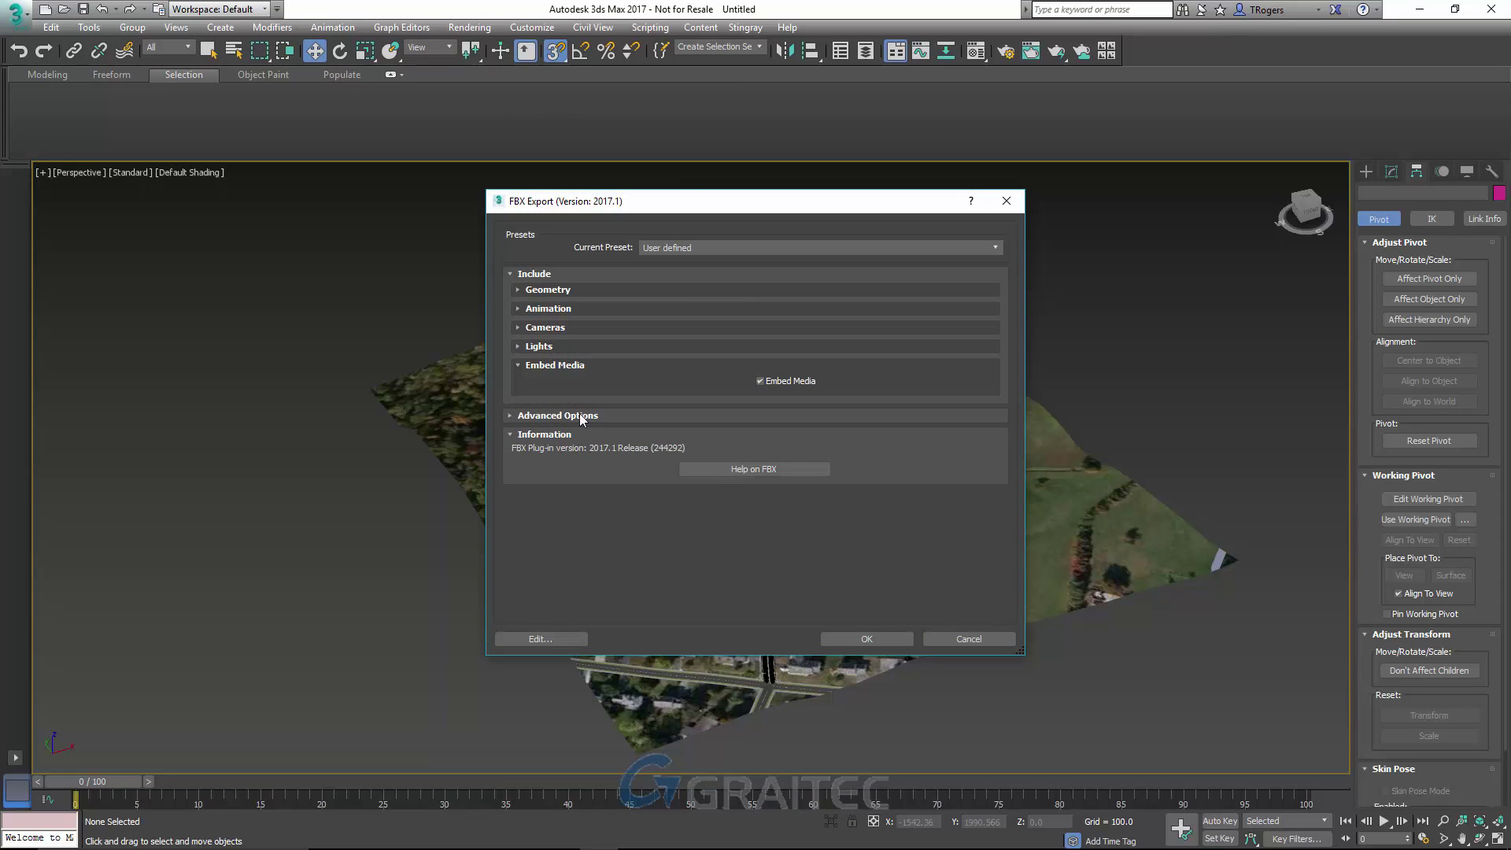
# Enable Embed Media in the FBX Export options and run the export
pyautogui.click(520, 291)
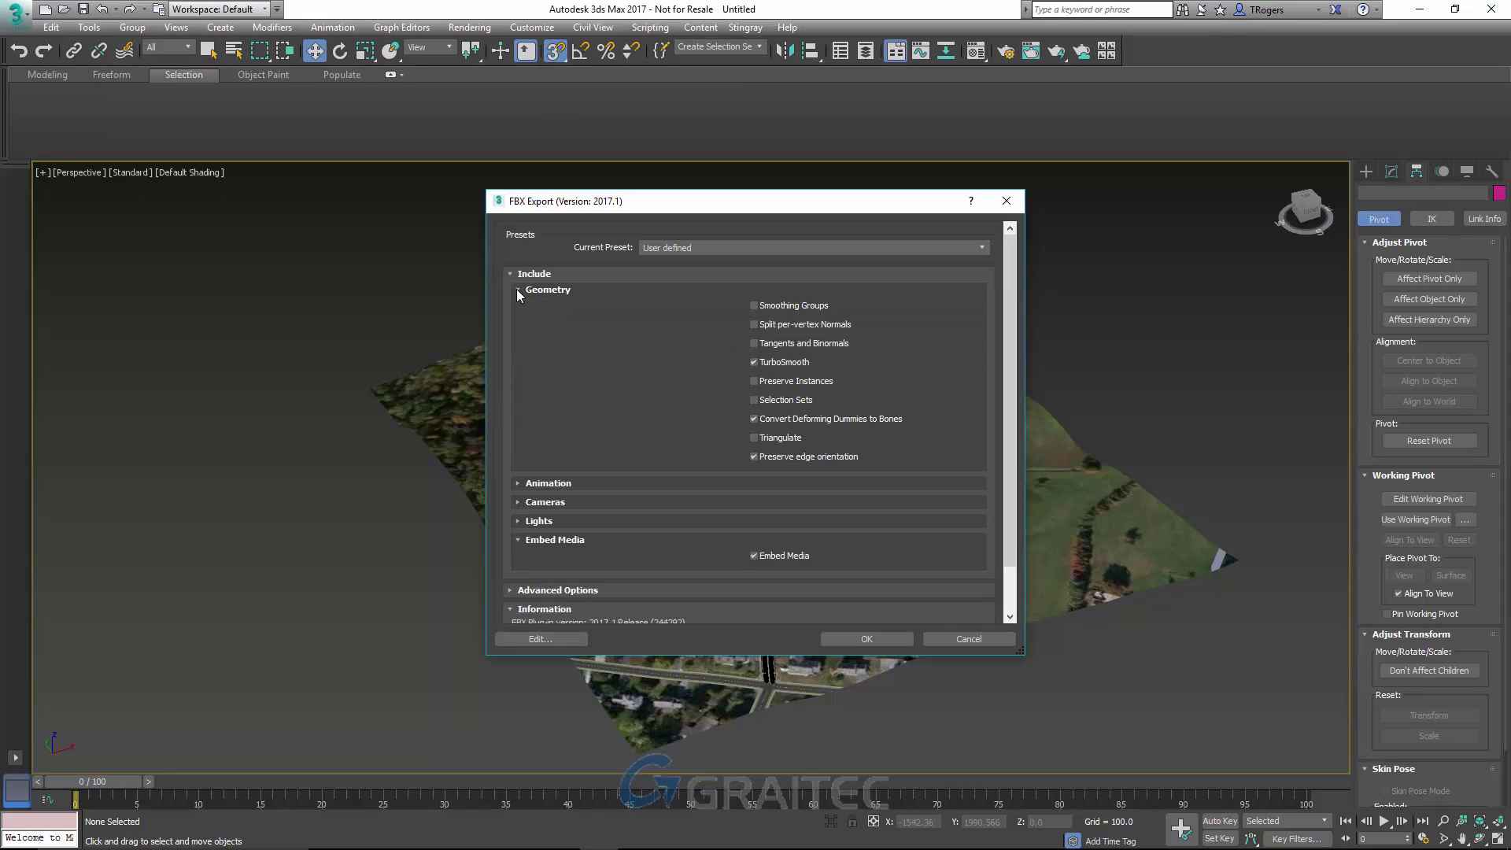
pyautogui.click(519, 291)
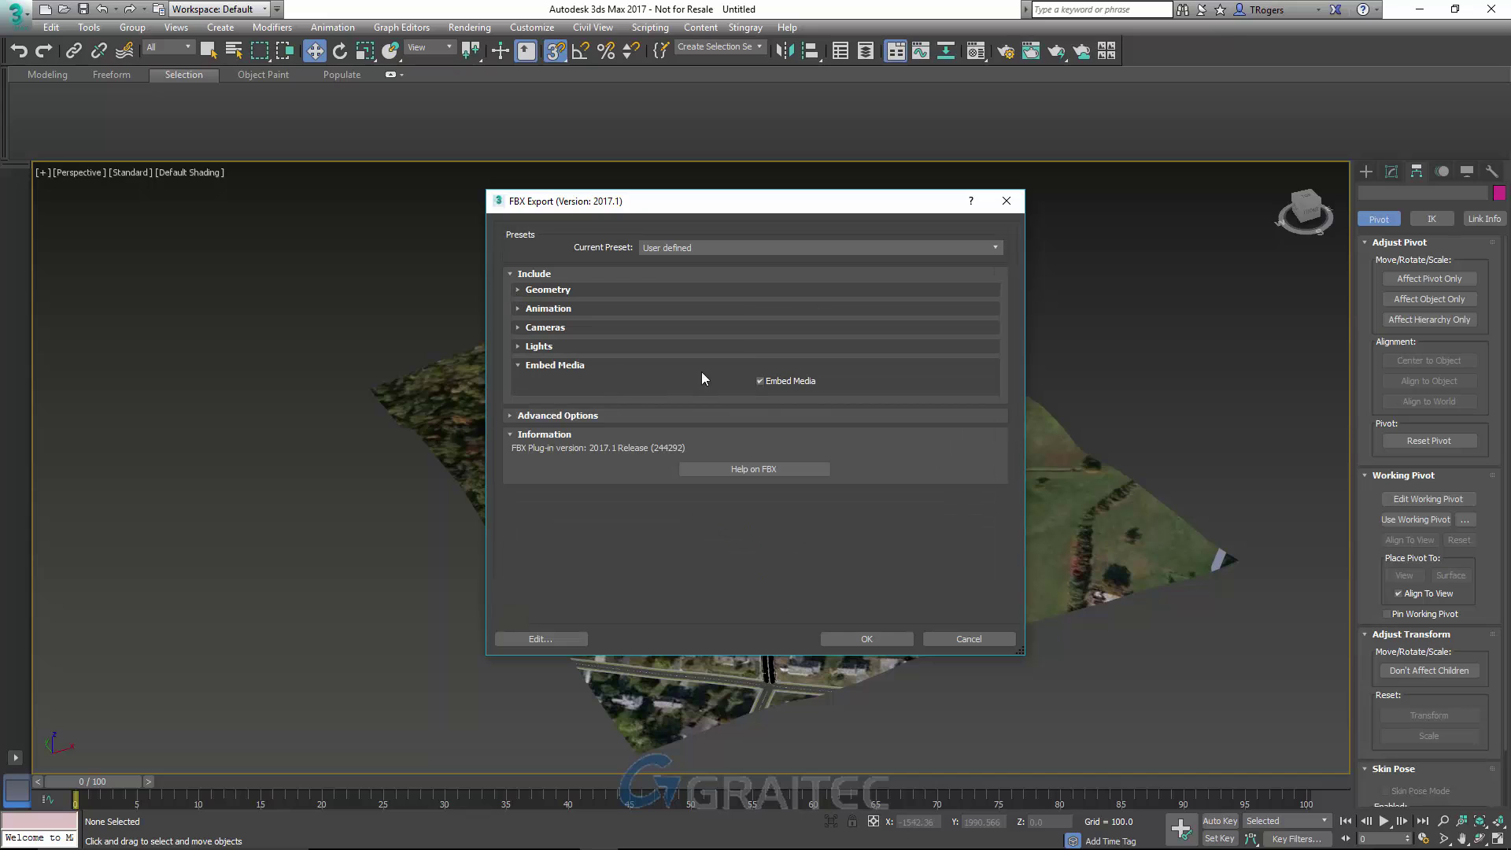
pyautogui.click(762, 389)
pyautogui.click(858, 639)
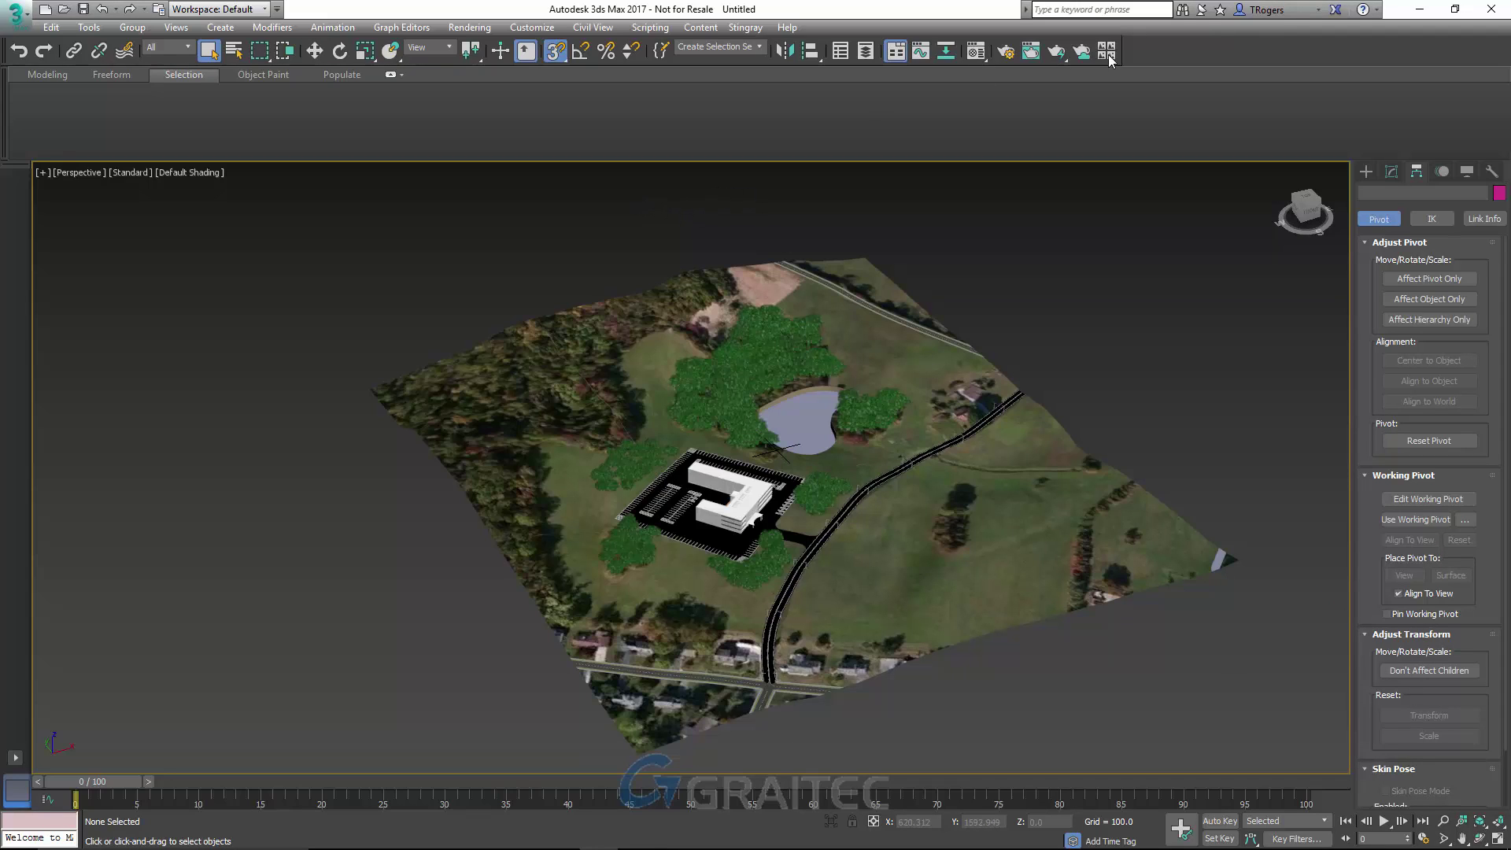
# Close 3ds Max and launch Lumion 6.0 from the Windows Start menu
pyautogui.click(1491, 9)
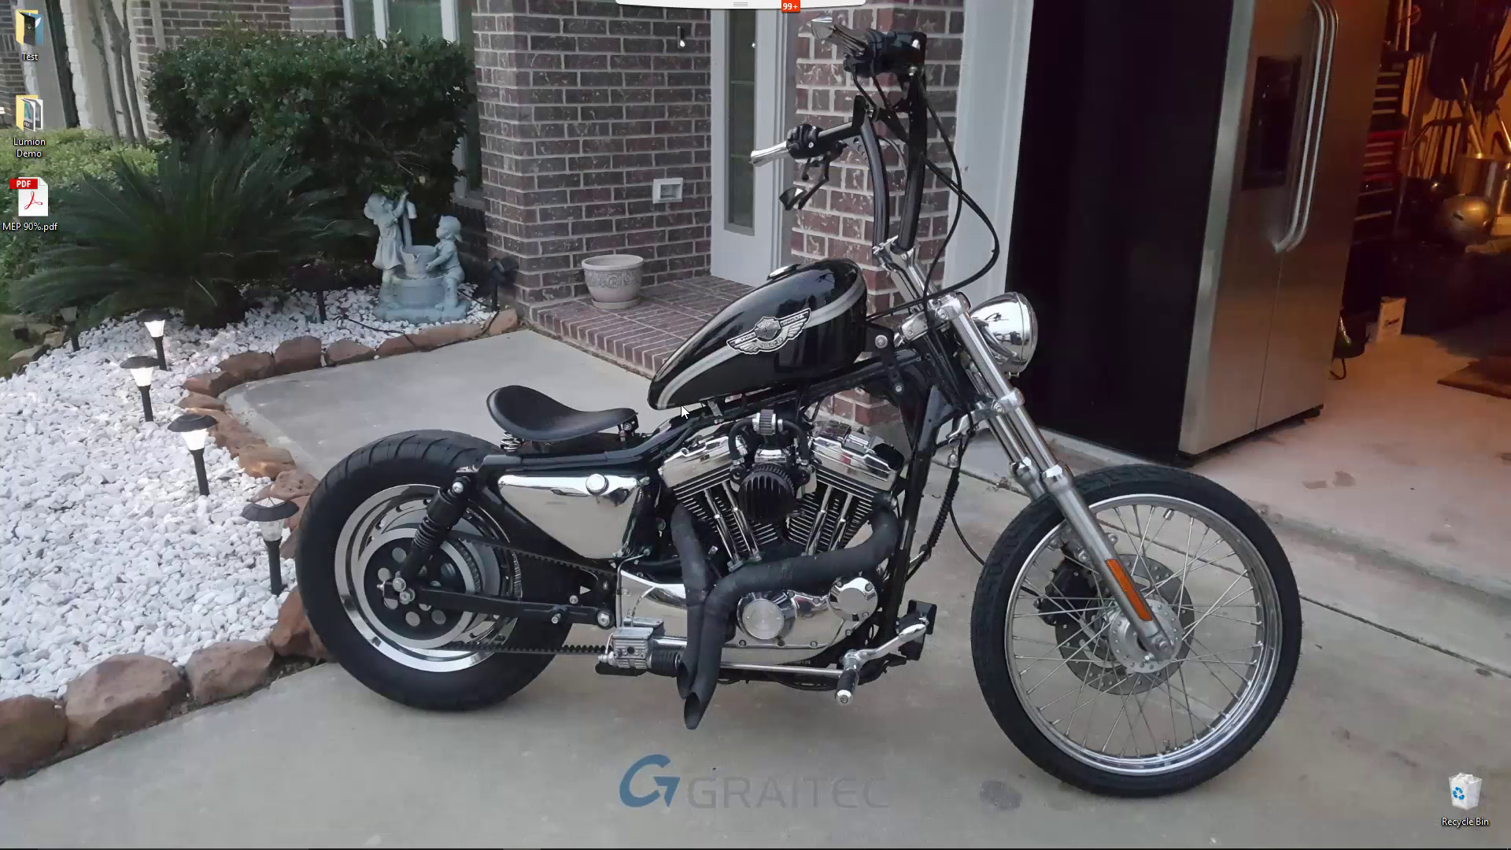
pyautogui.press('super')
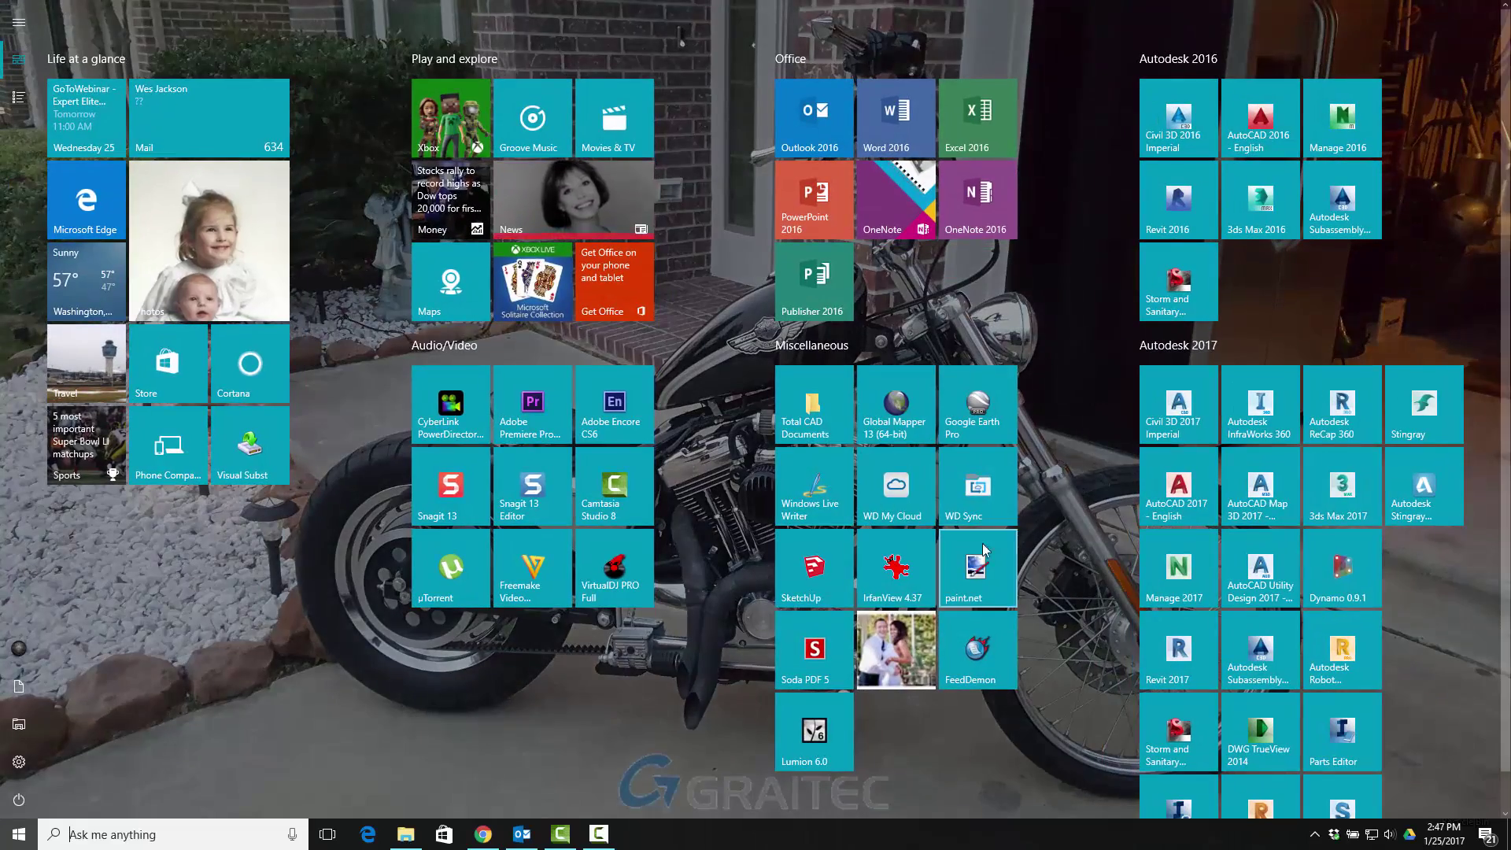
pyautogui.click(811, 732)
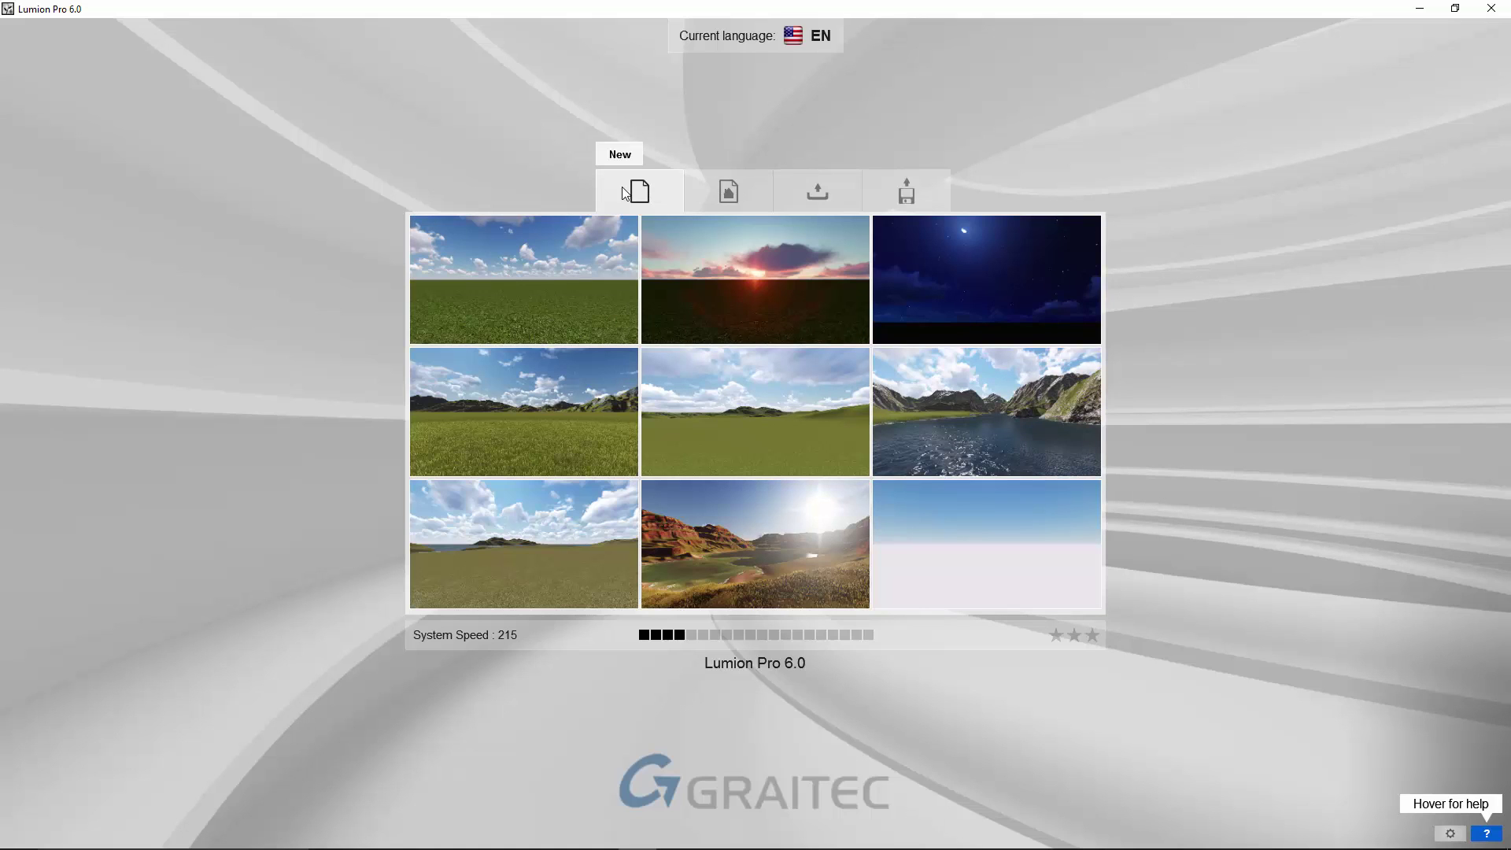
# Start a Plain grassland scene and import Desktop > Lumion Demo > Demo_Lumion.FBX with animations
pyautogui.click(524, 261)
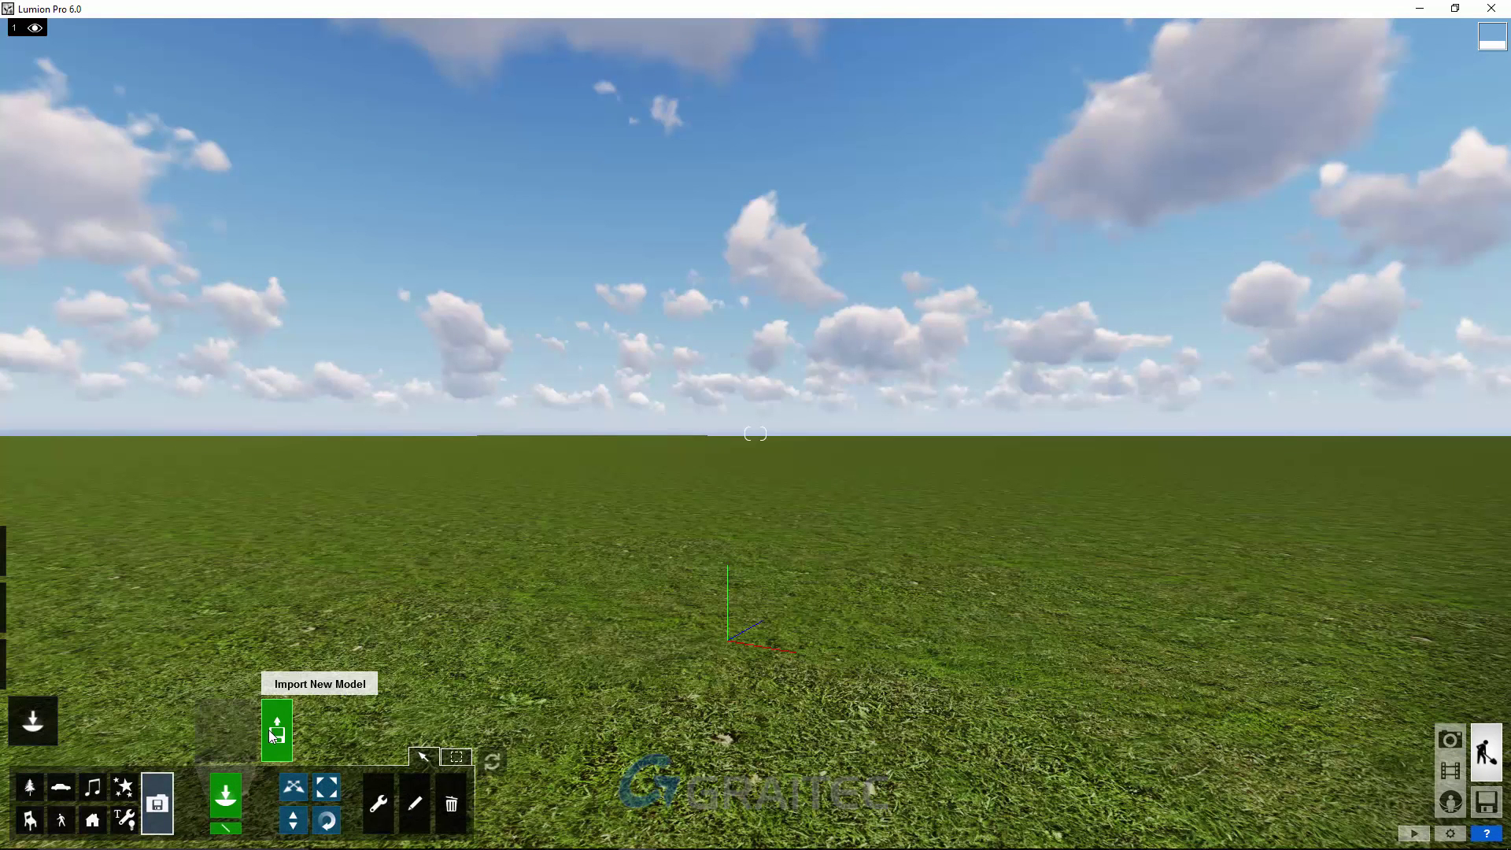
pyautogui.click(273, 734)
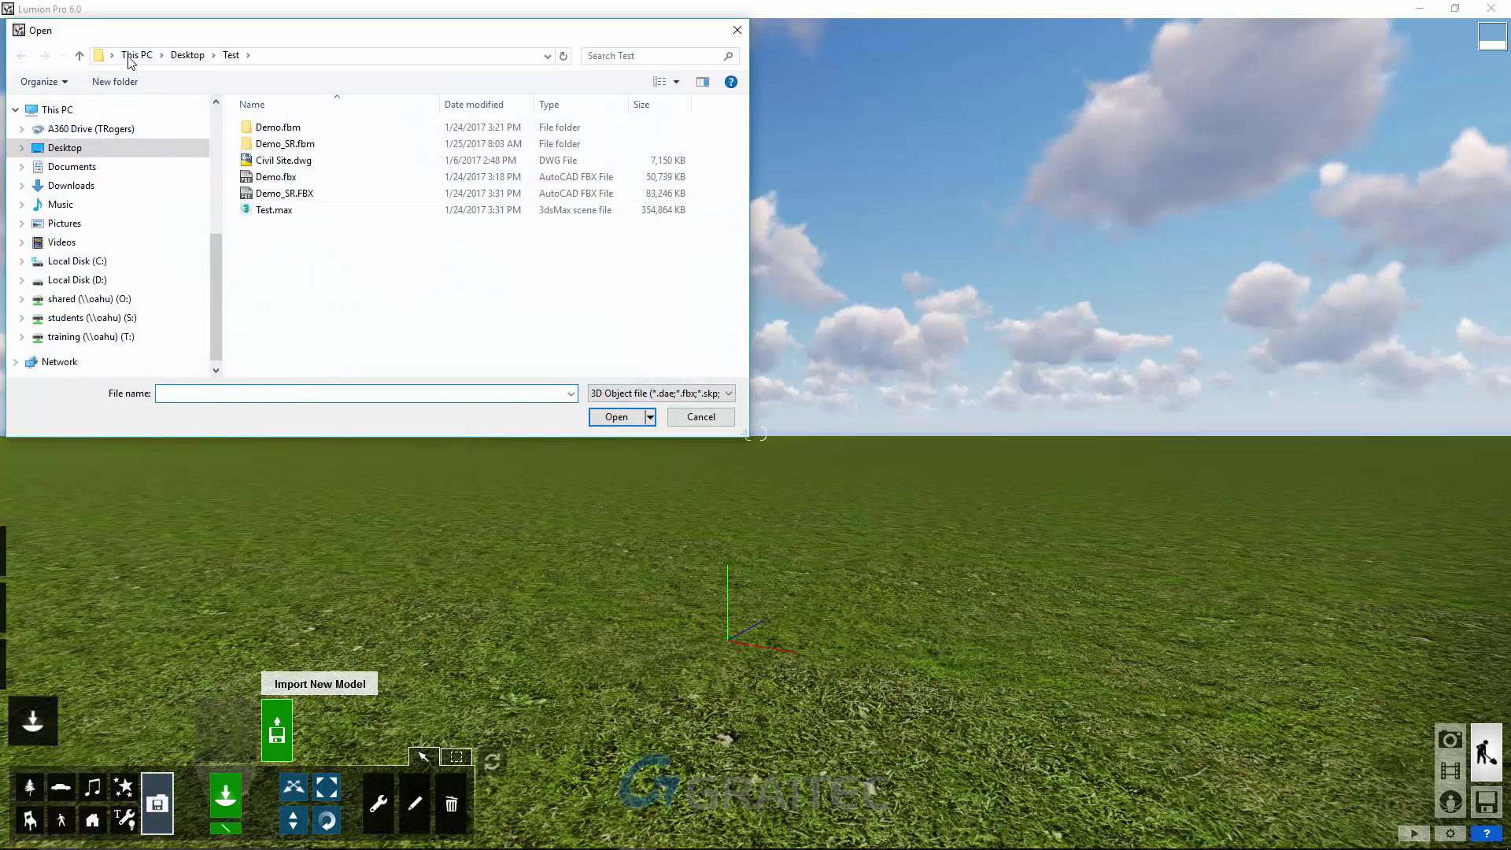
pyautogui.click(197, 58)
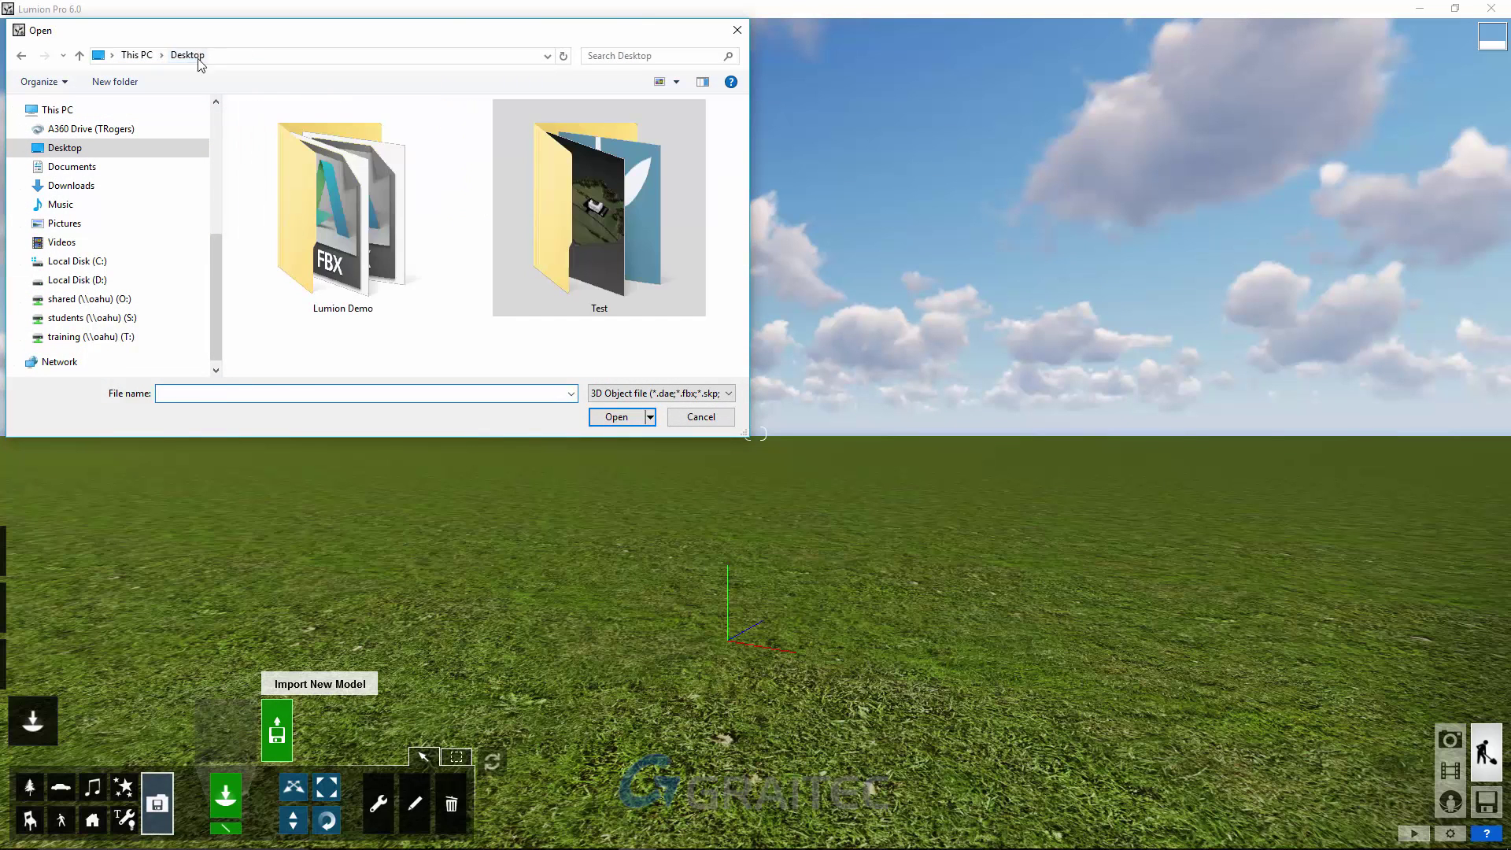
pyautogui.doubleClick(370, 222)
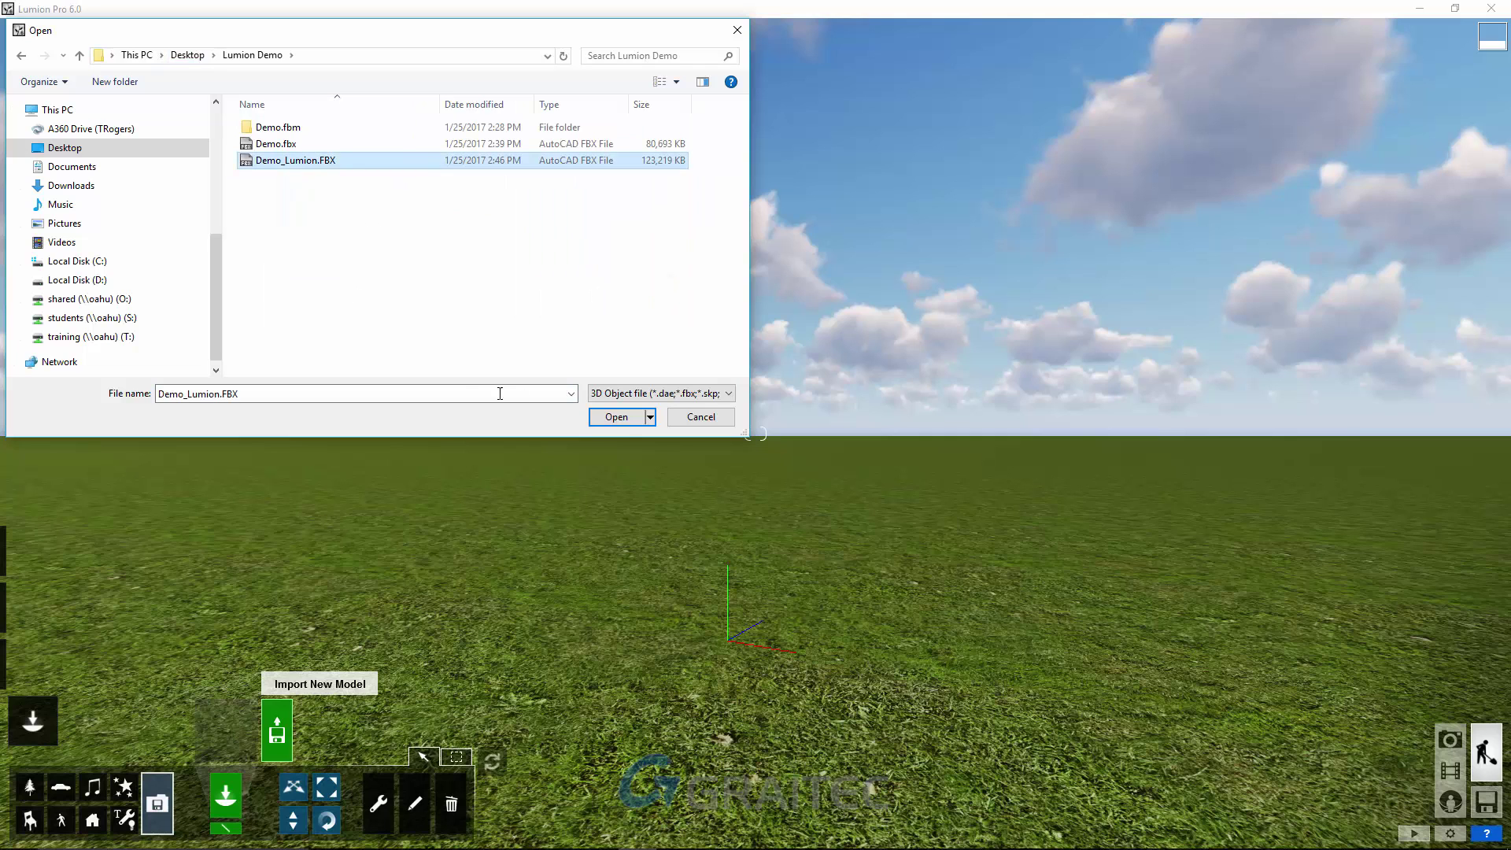
pyautogui.click(618, 417)
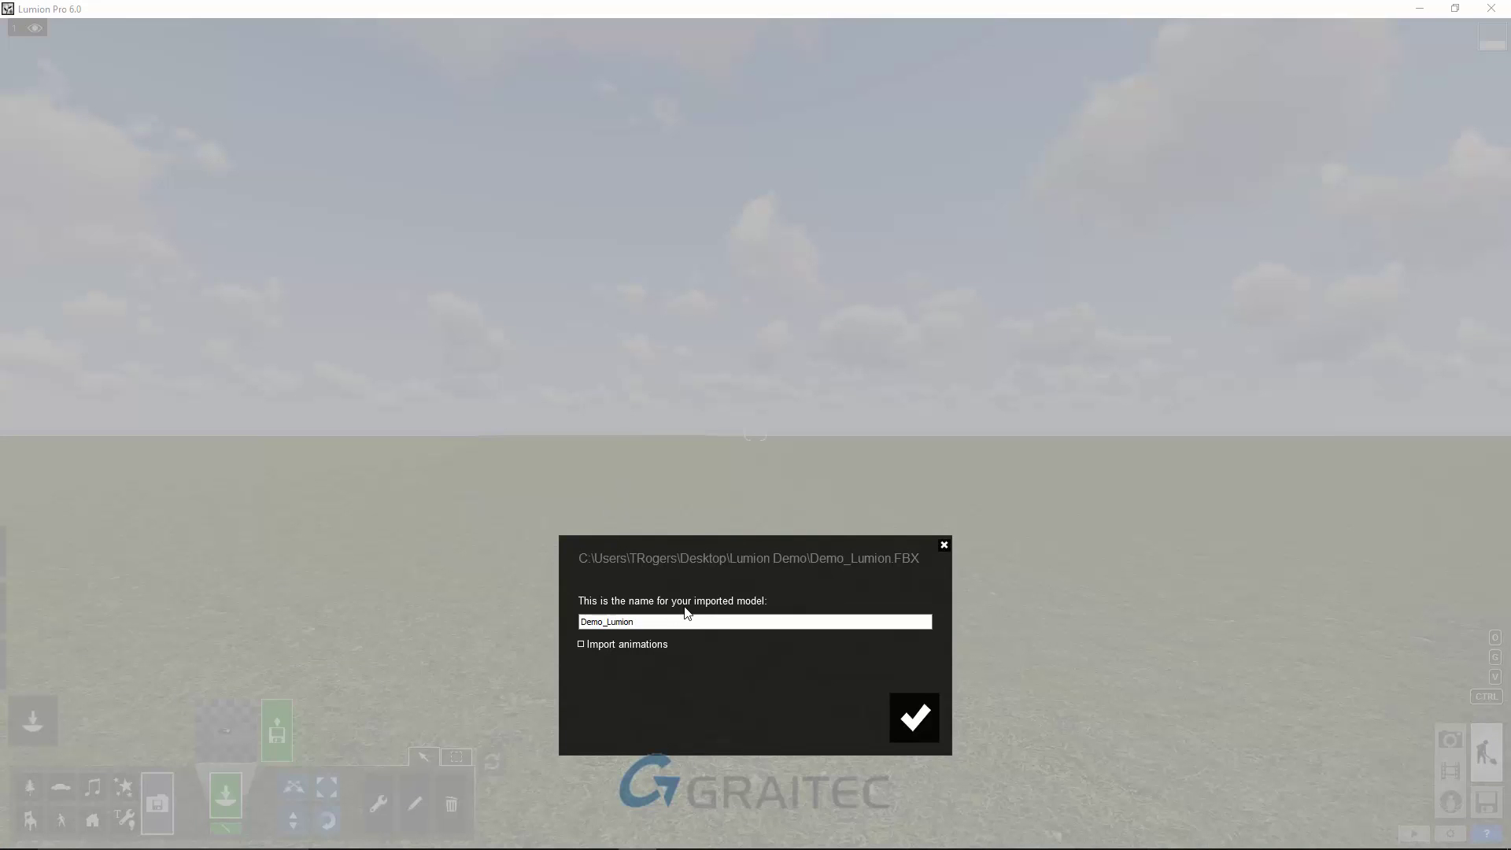
pyautogui.click(580, 644)
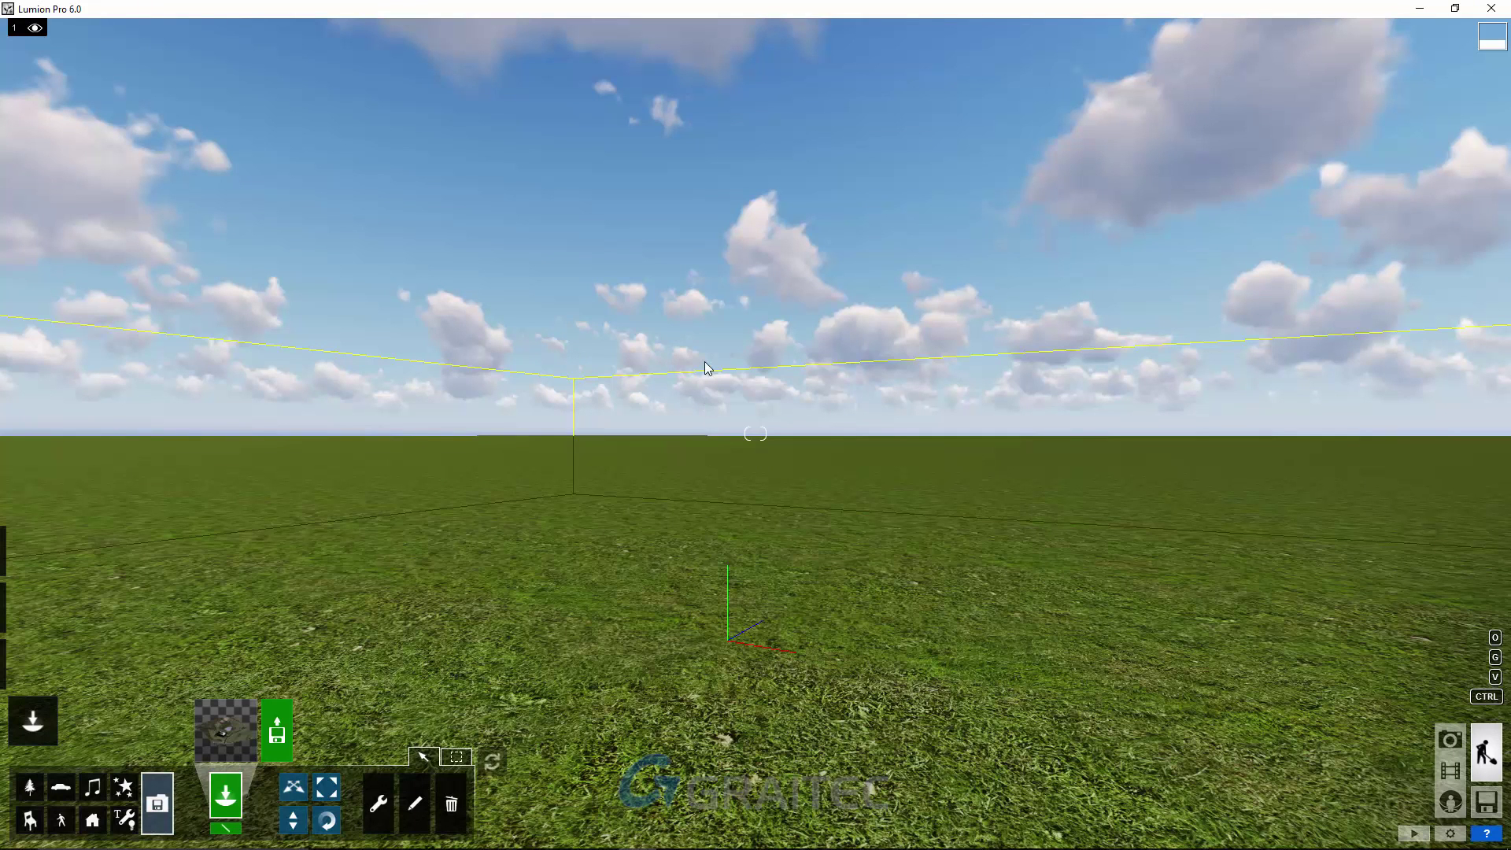
# Place the imported Demo_Lumion model in the scene and enable Move object
pyautogui.click(727, 496)
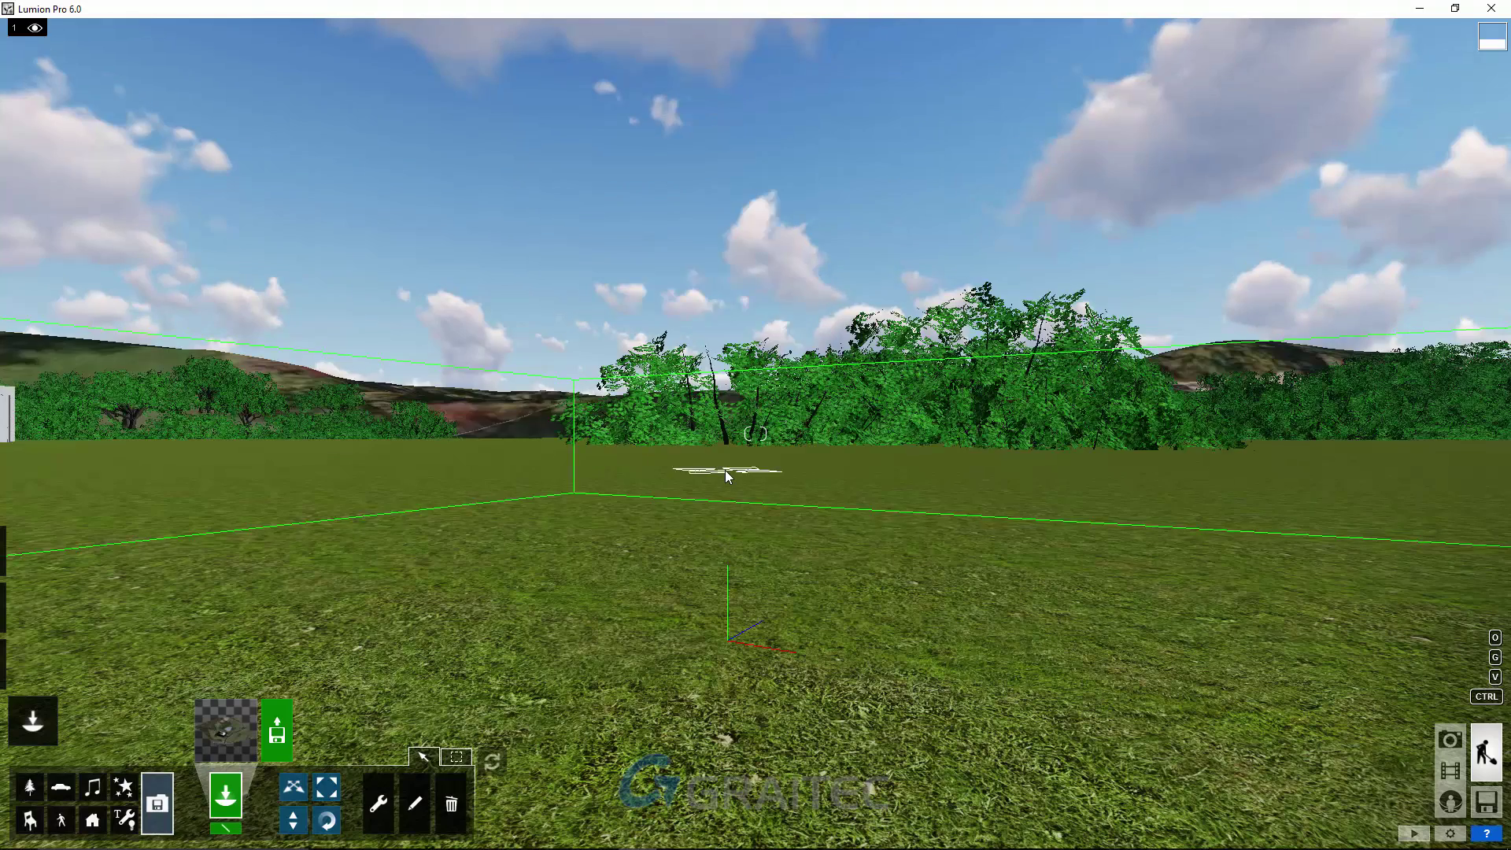
pyautogui.press('s')
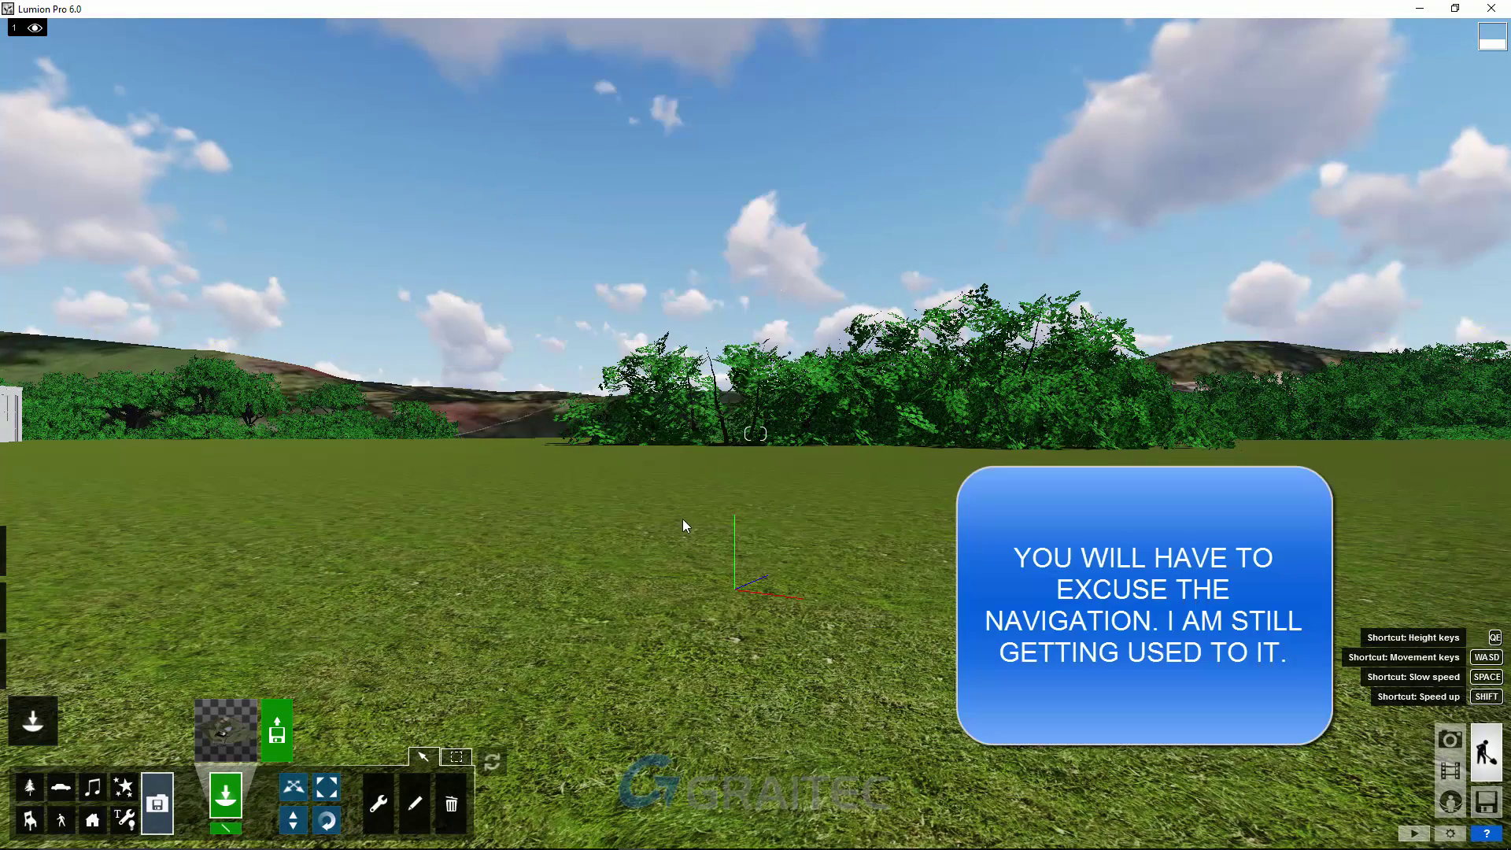
pyautogui.press('w')
pyautogui.click(33, 669)
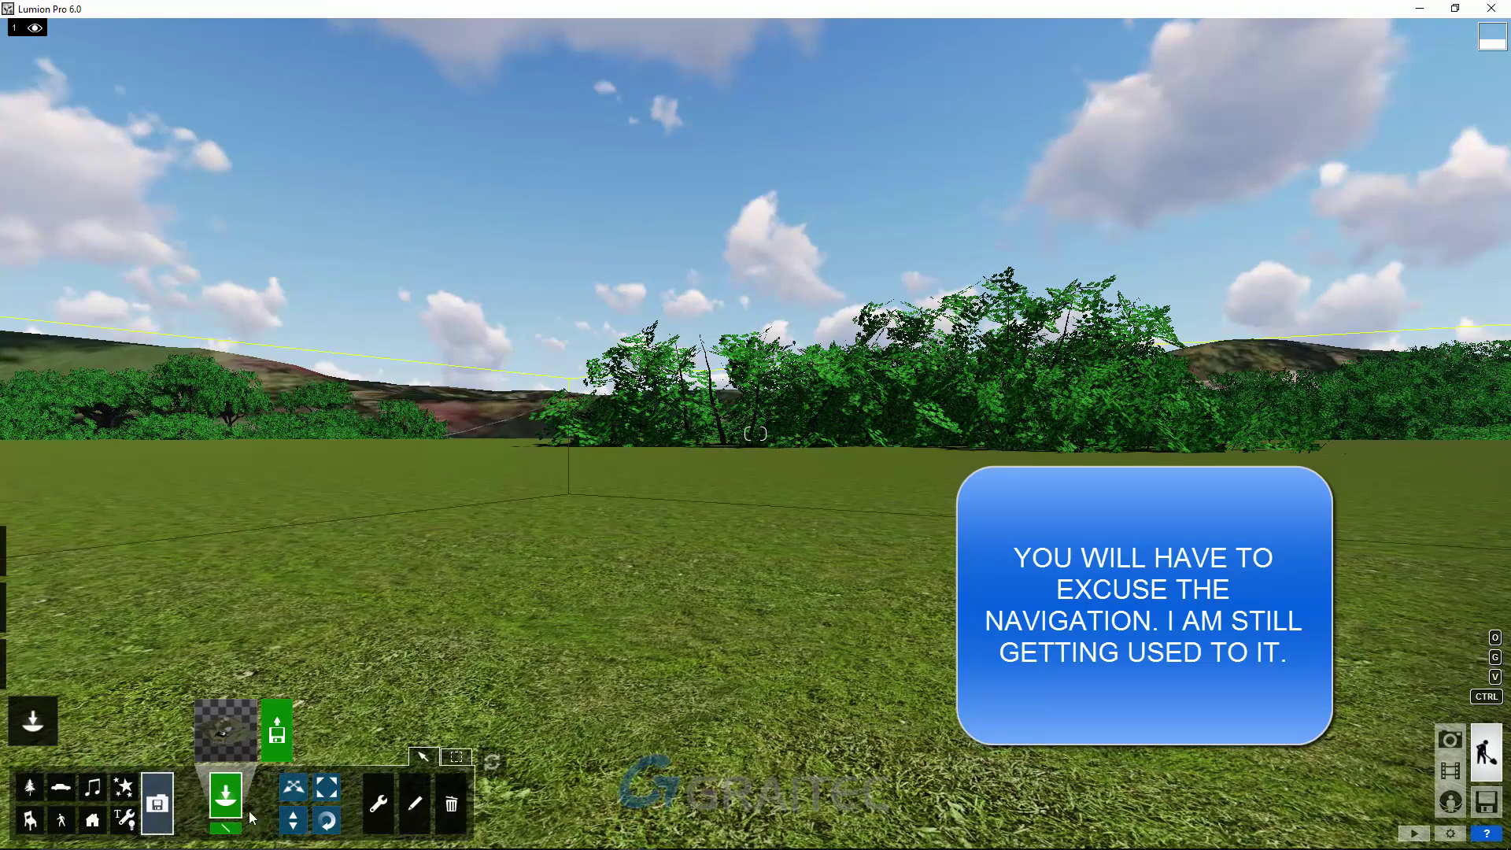
pyautogui.click(322, 794)
pyautogui.click(303, 787)
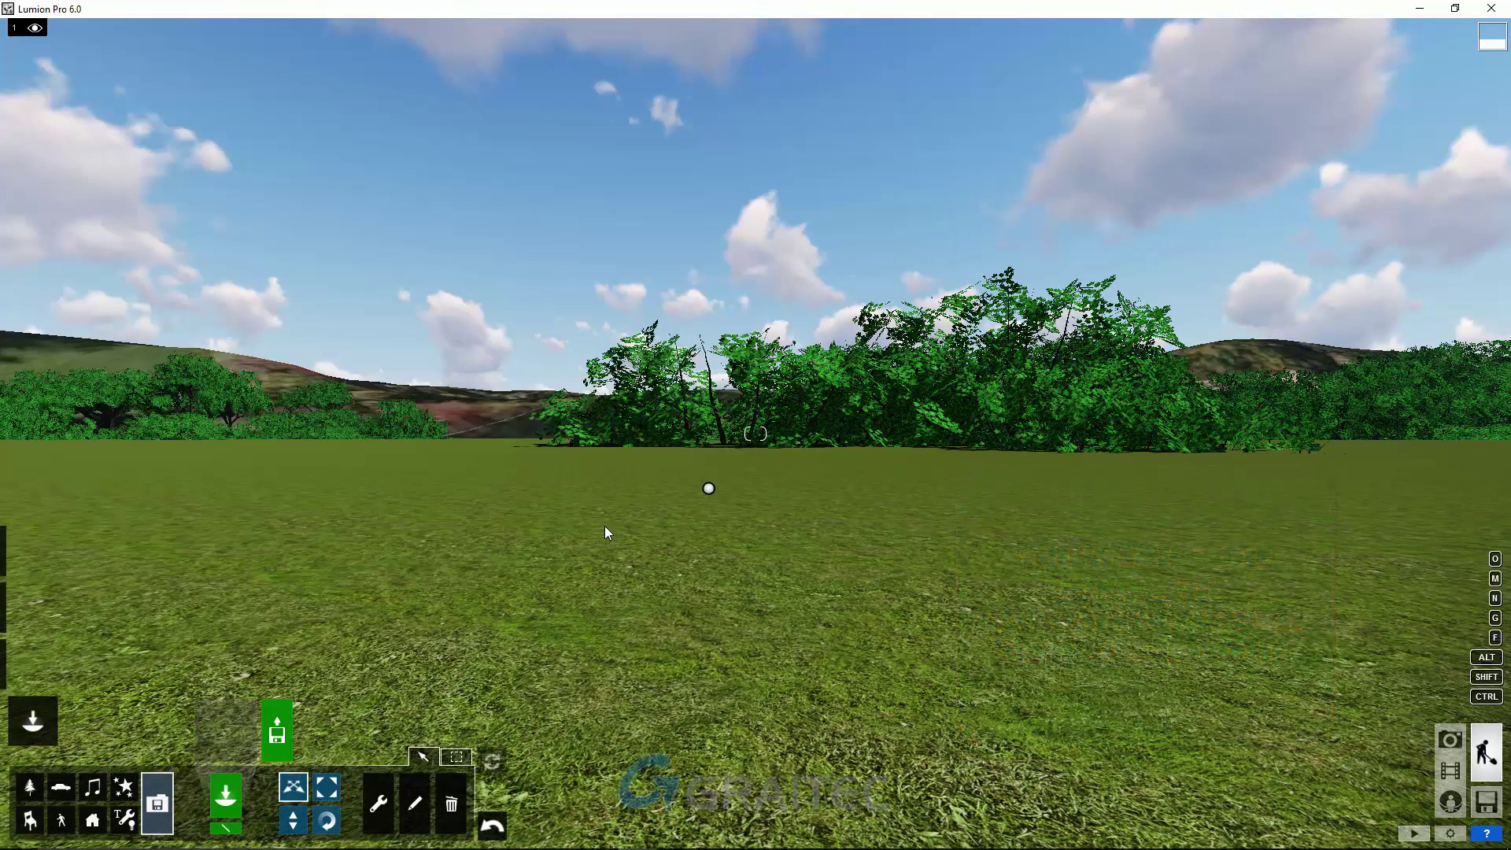
# Fly the camera back and tilt down to view the placed site from above
pyautogui.press('s')
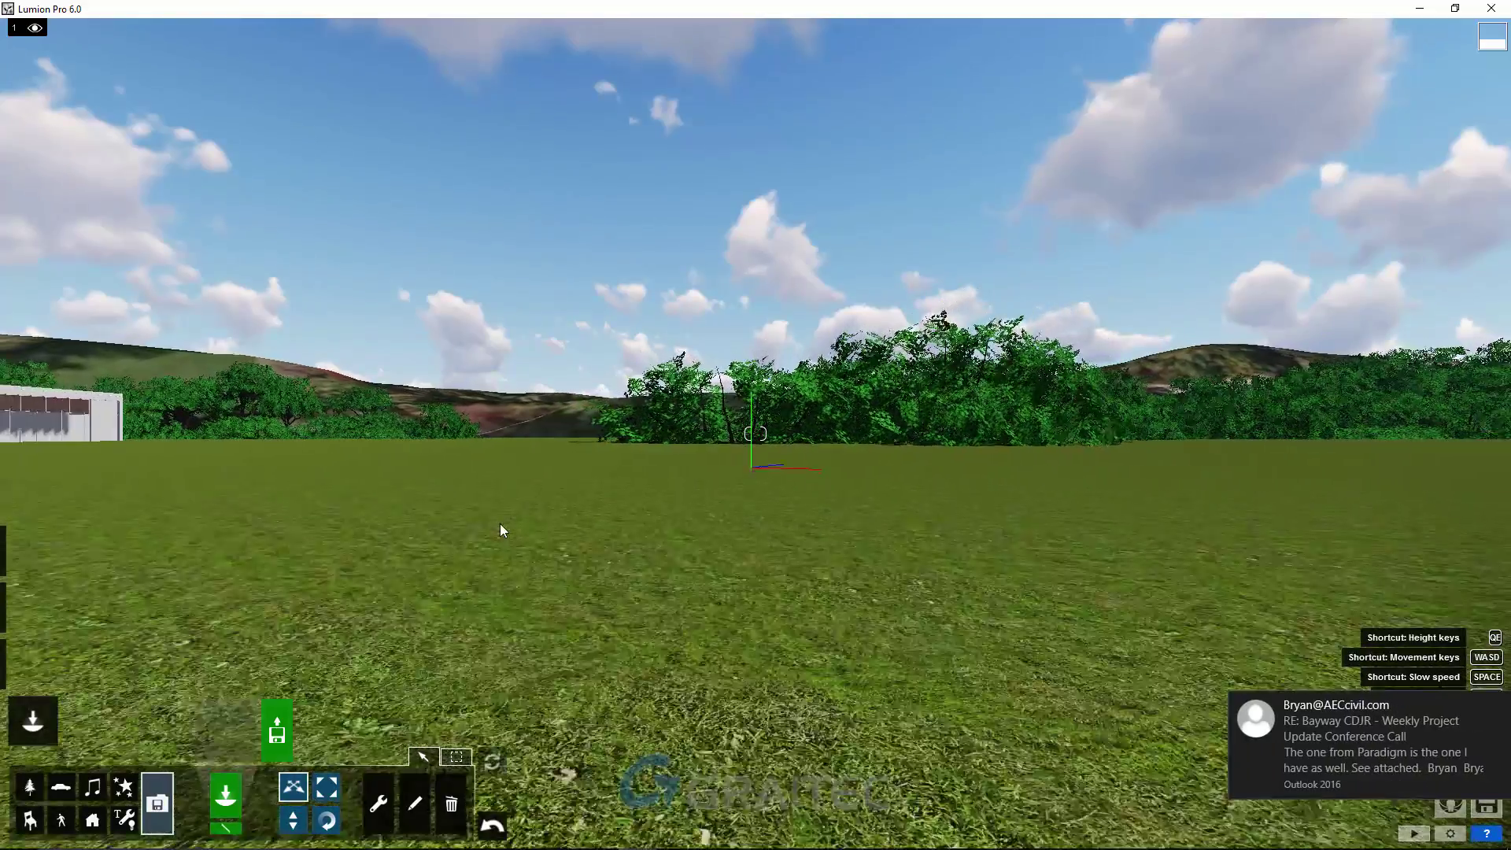
pyautogui.press('s')
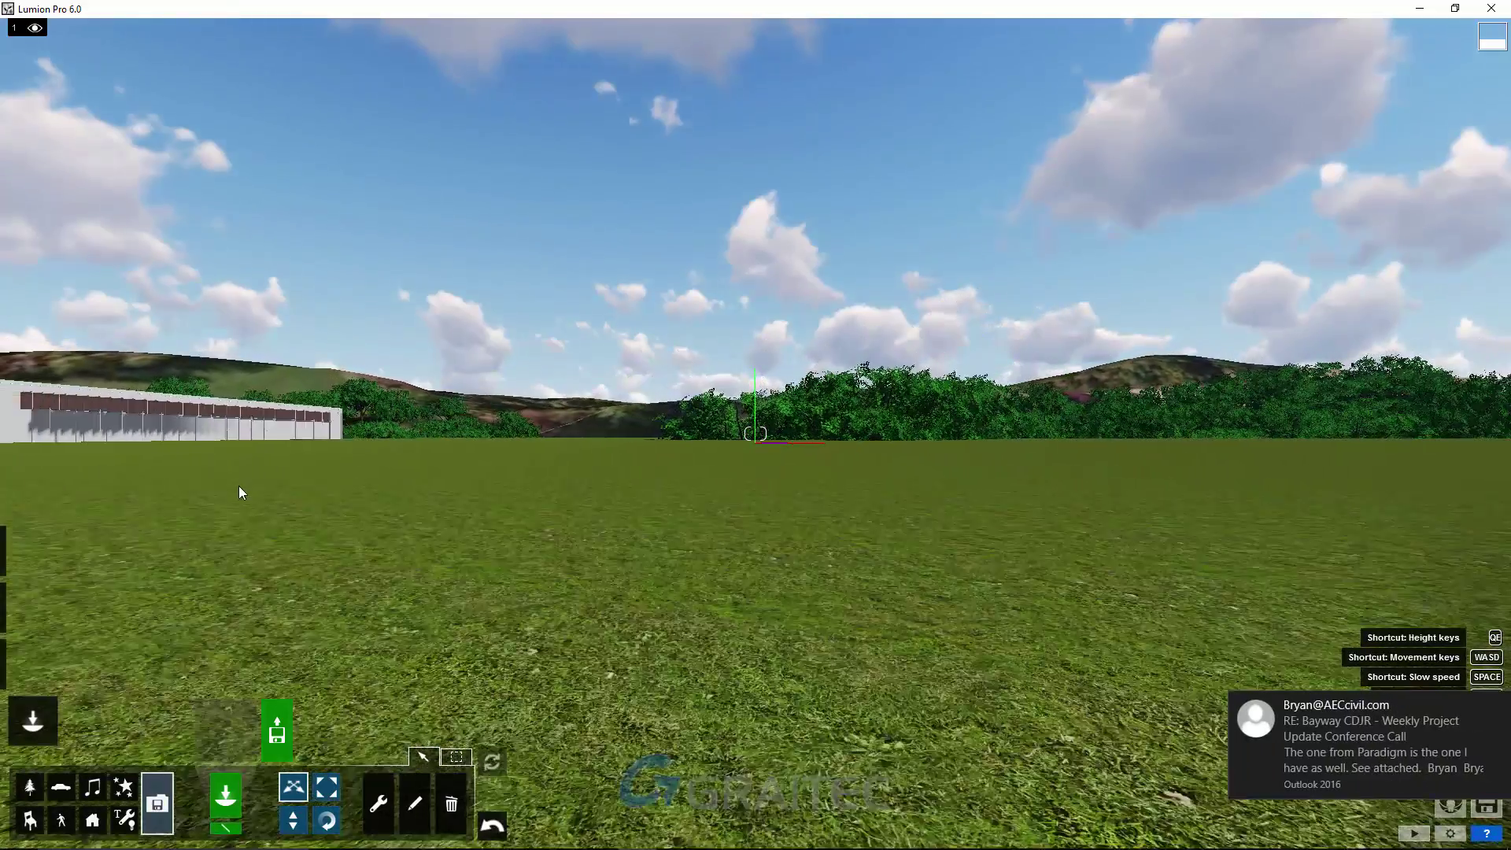
pyautogui.press('a')
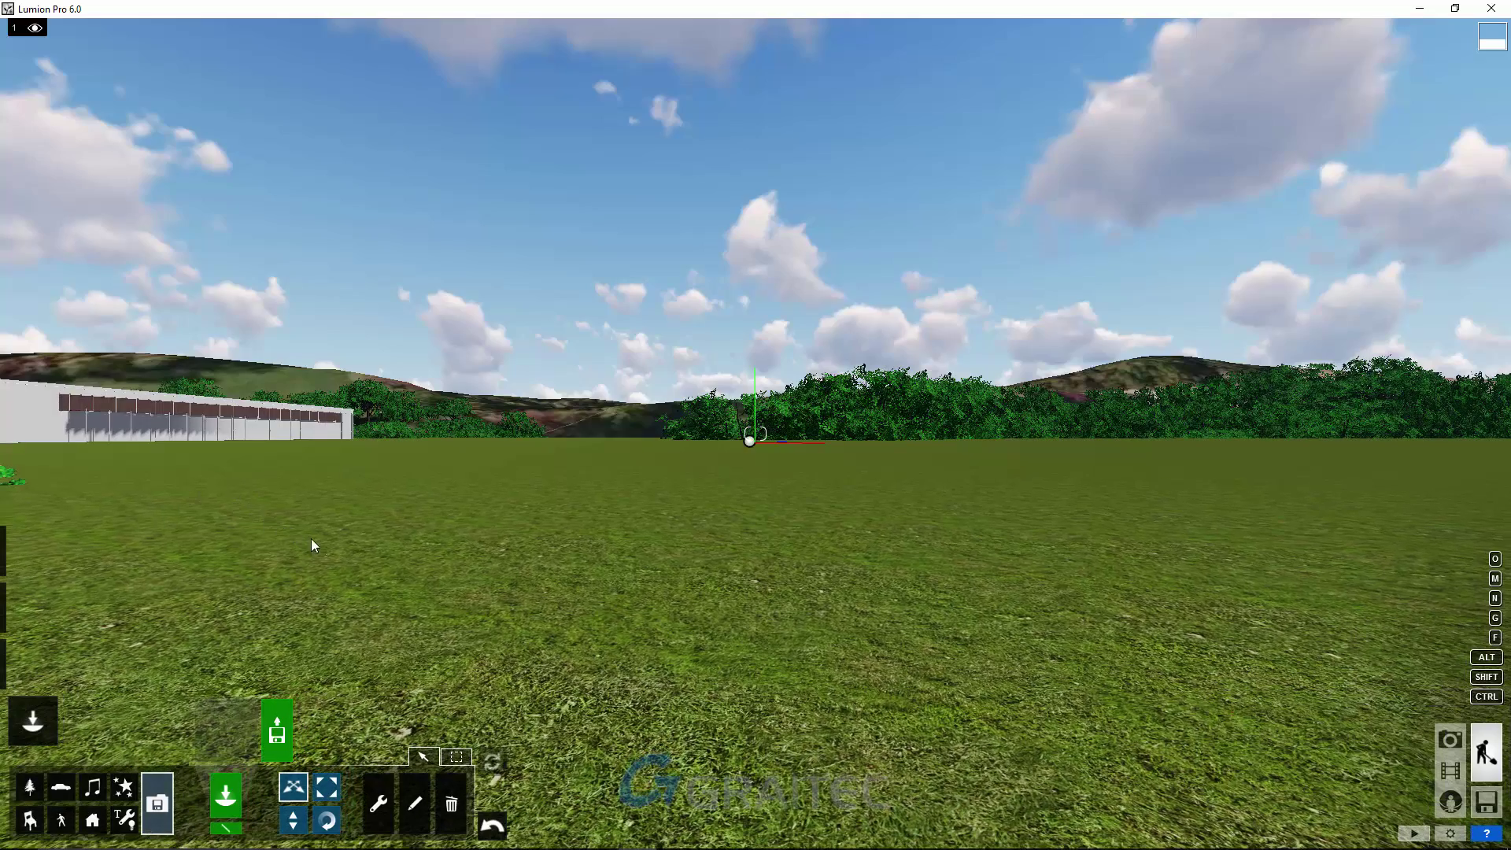
pyautogui.press('s')
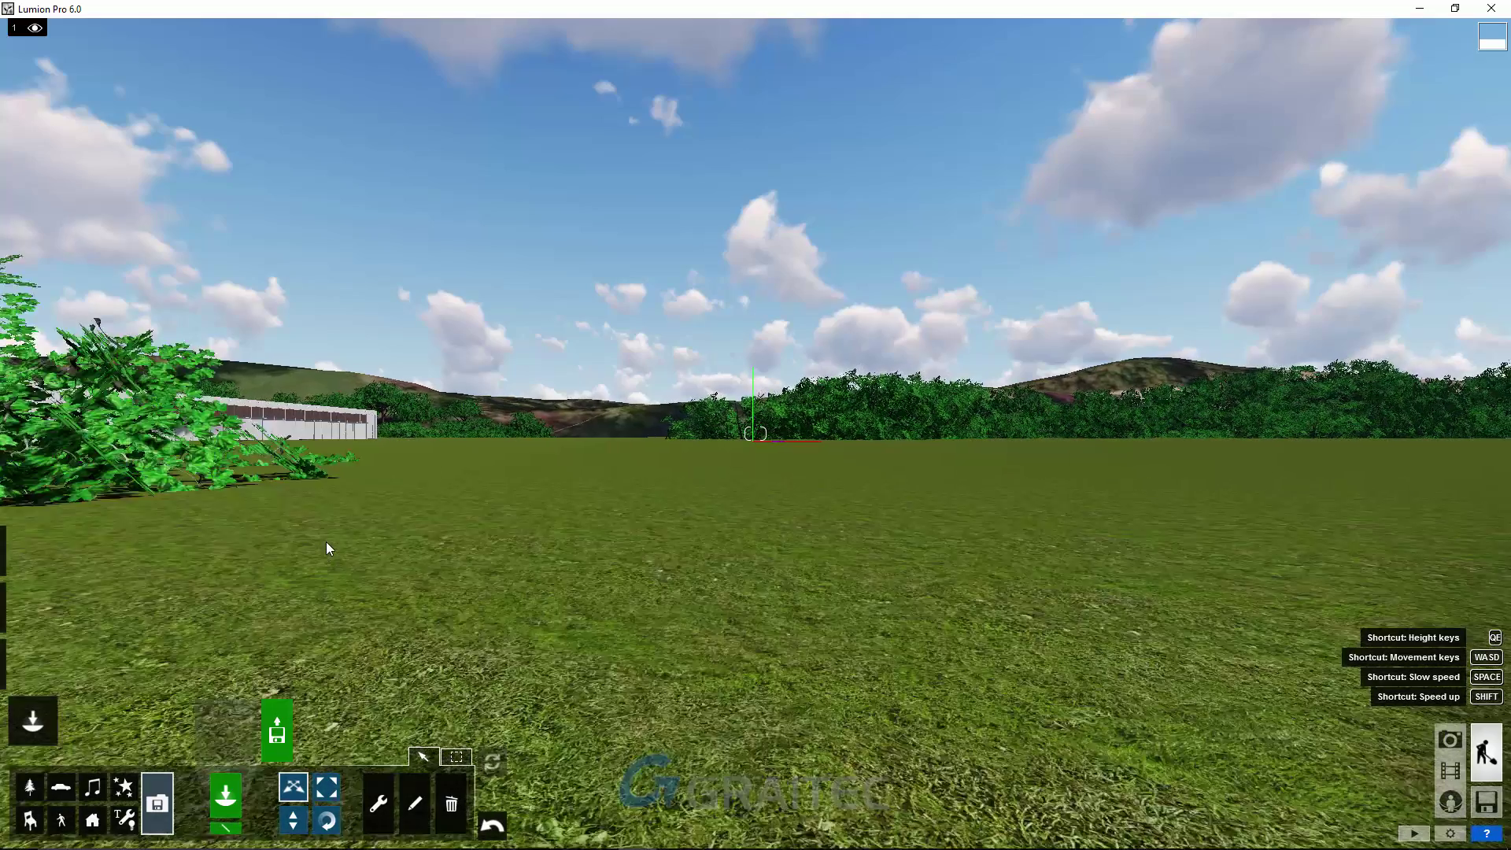
pyautogui.press('w')
pyautogui.moveTo(321, 522)
pyautogui.mouseDown(button='right')
pyautogui.moveTo(370, 551)
pyautogui.moveTo(333, 394)
pyautogui.mouseUp(button='right')
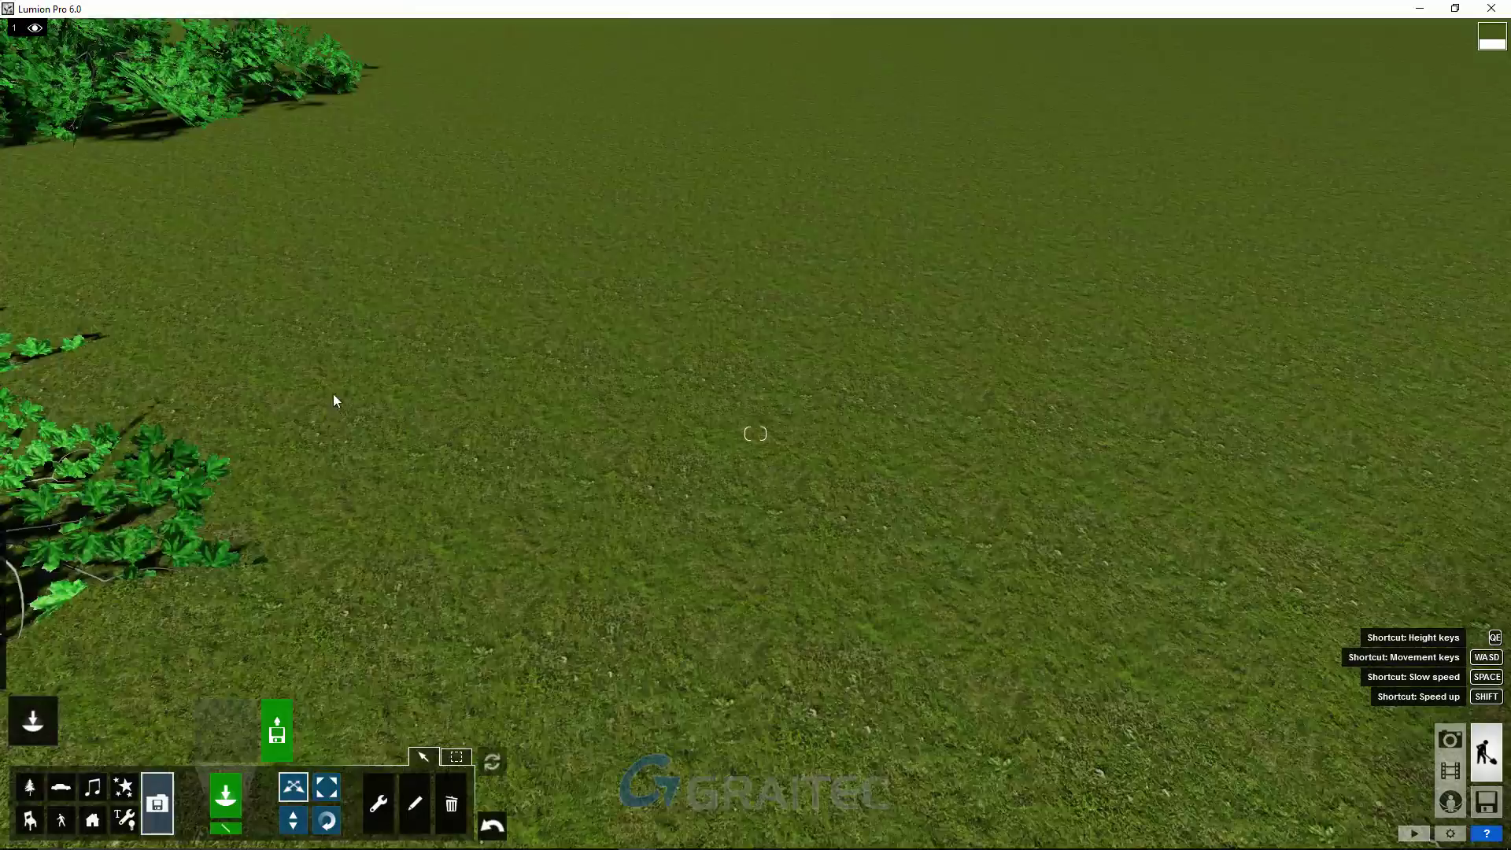
pyautogui.scroll(-5, 340, 370)
pyautogui.scroll(-5, 346, 344)
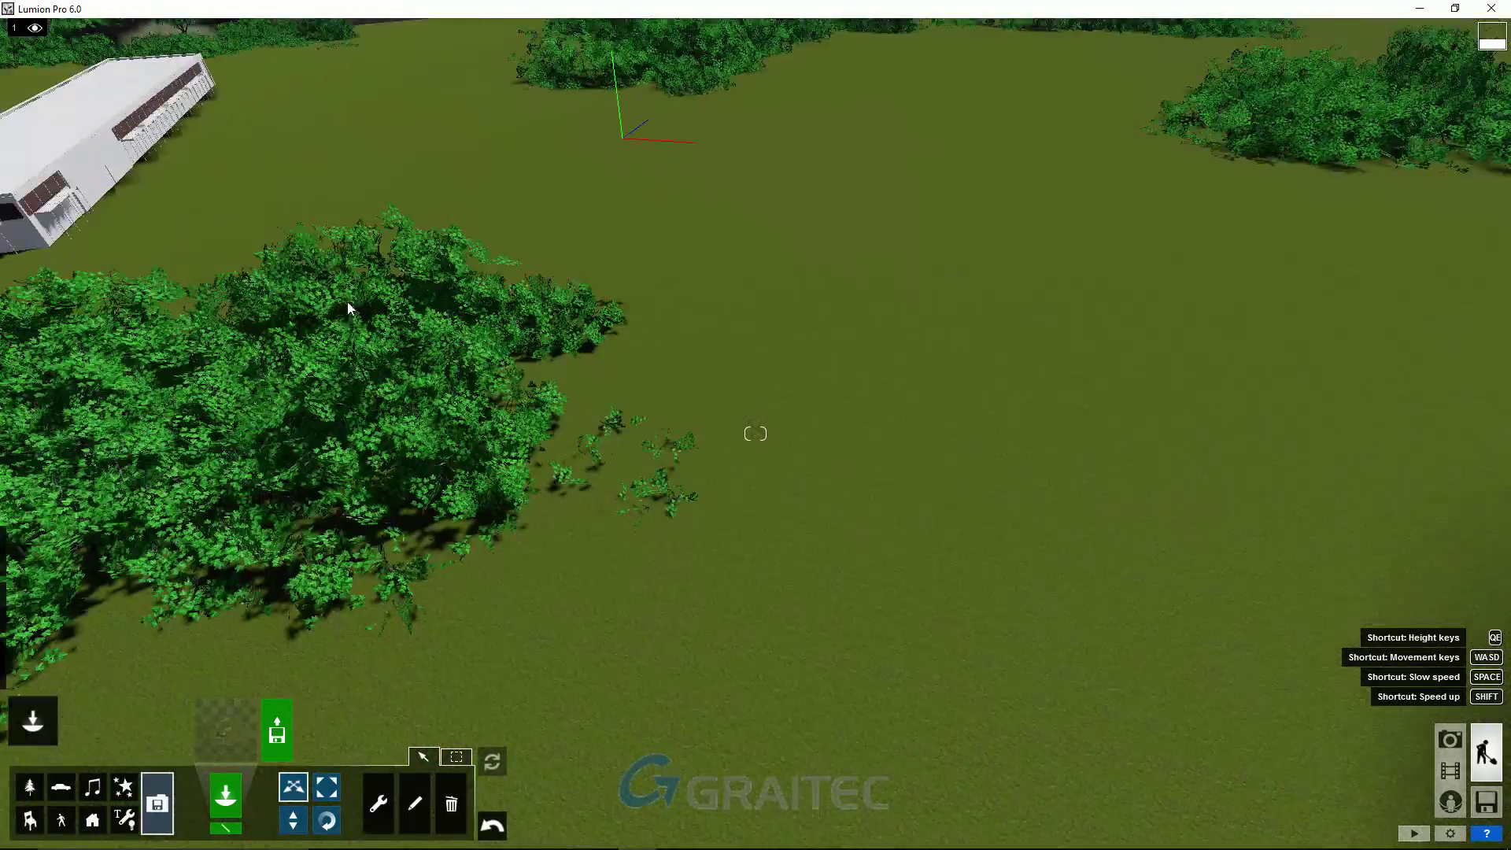
pyautogui.scroll(-5, 306, 268)
pyautogui.scroll(-5, 263, 225)
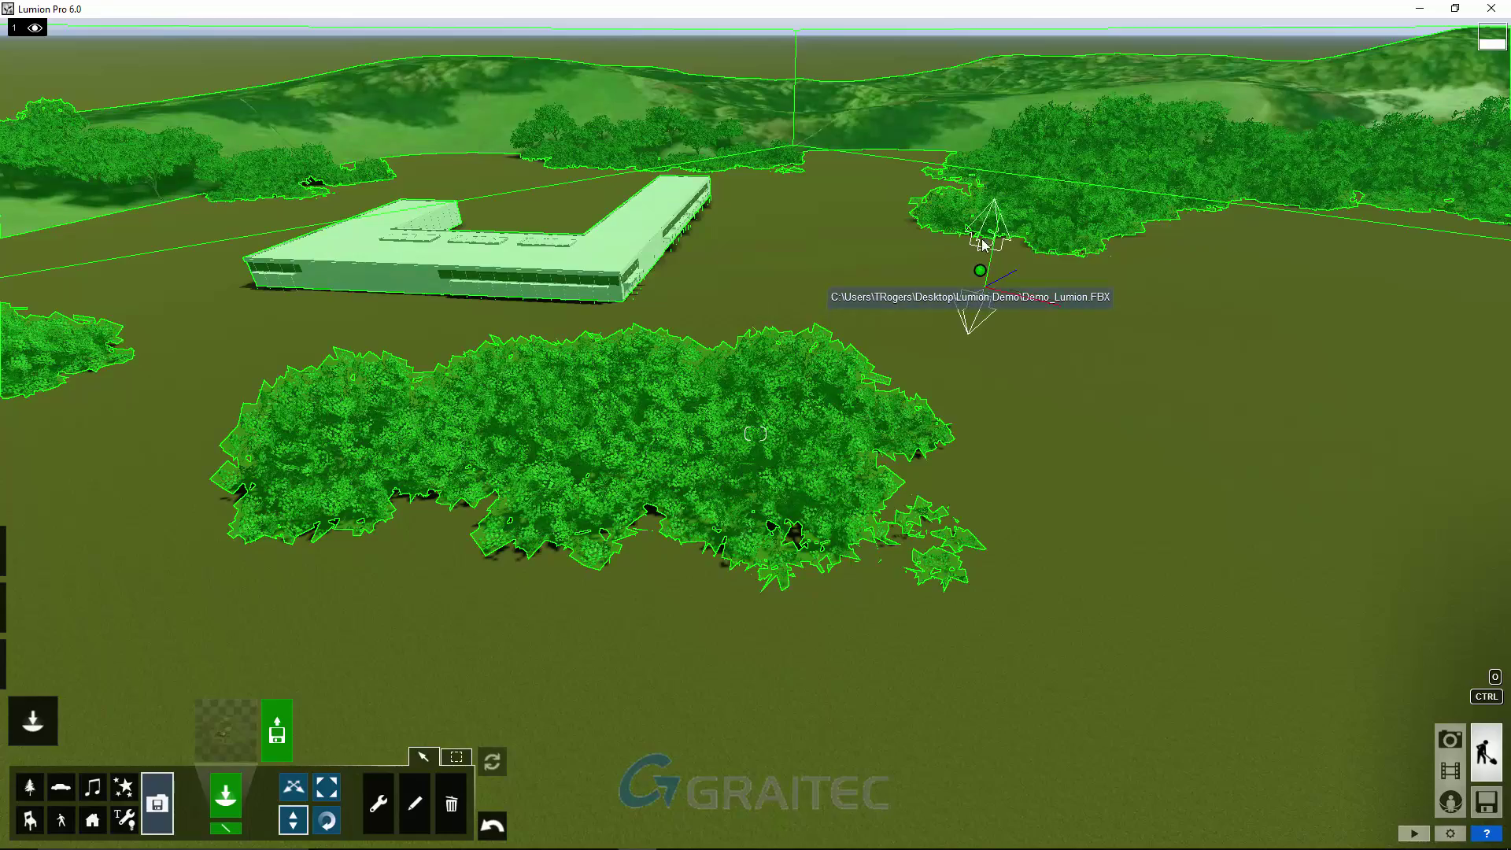
# Drag the model's height handle upward until it sits 35.79 above the terrain
pyautogui.moveTo(980, 238); pyautogui.dragTo(985, 131)
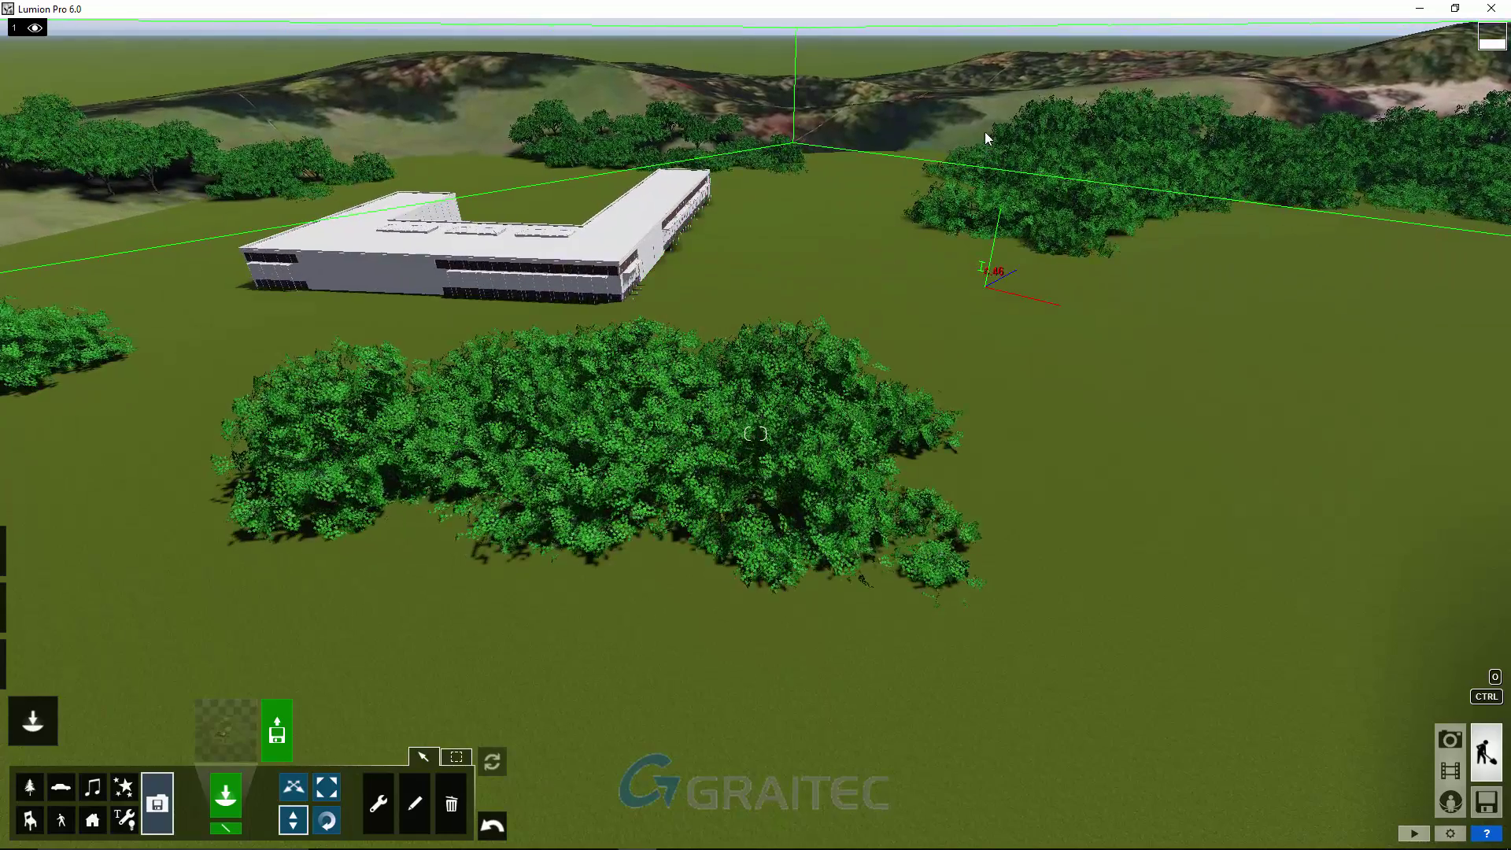
pyautogui.moveTo(985, 130); pyautogui.dragTo(970, 271)
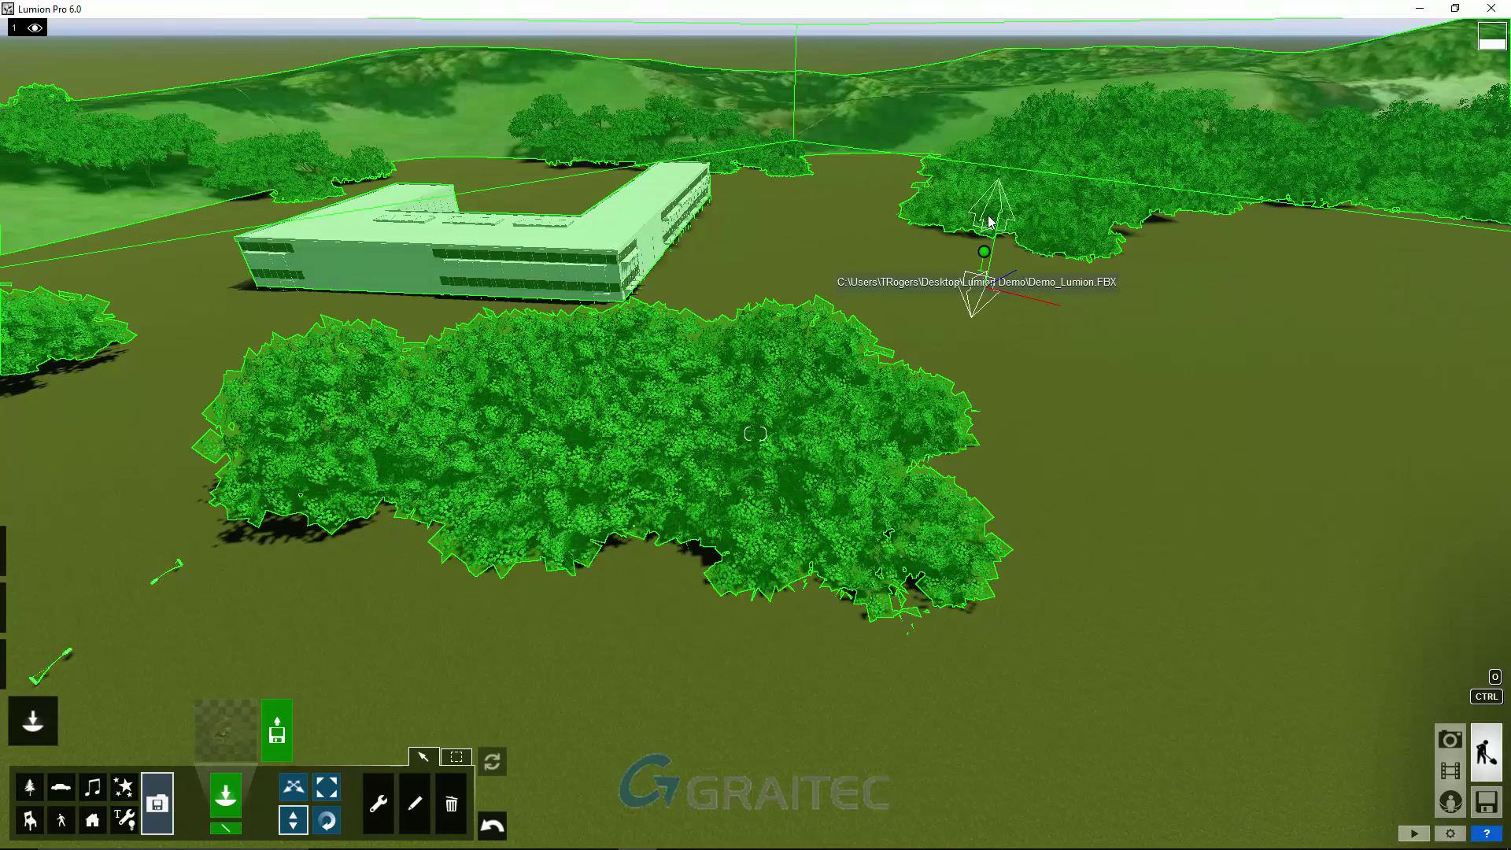
pyautogui.moveTo(984, 253)
pyautogui.mouseDown()
pyautogui.moveTo(1017, 55)
pyautogui.moveTo(1000, 93)
pyautogui.mouseUp()
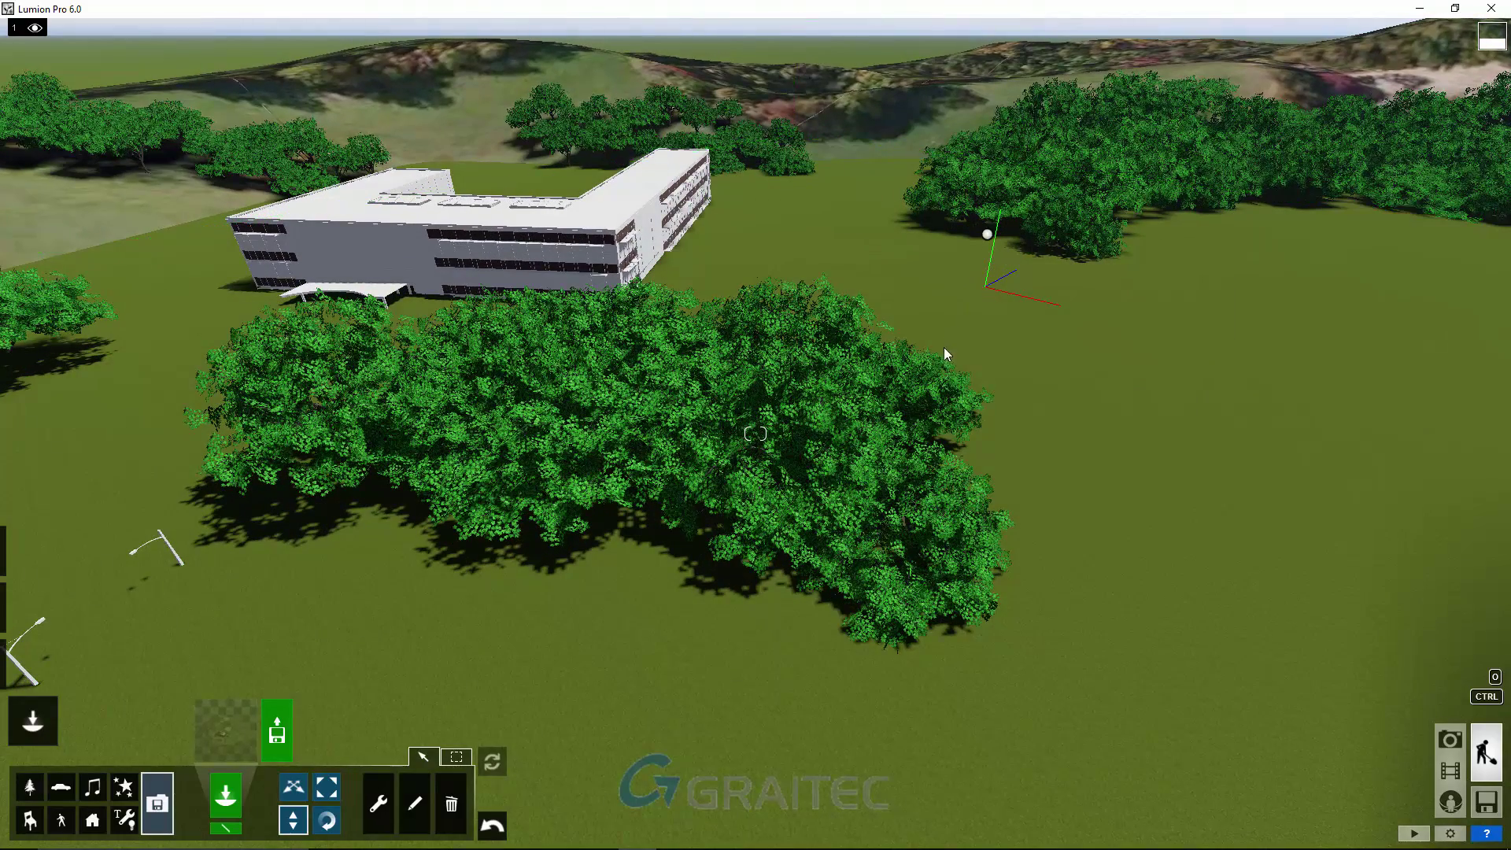
pyautogui.press('s')
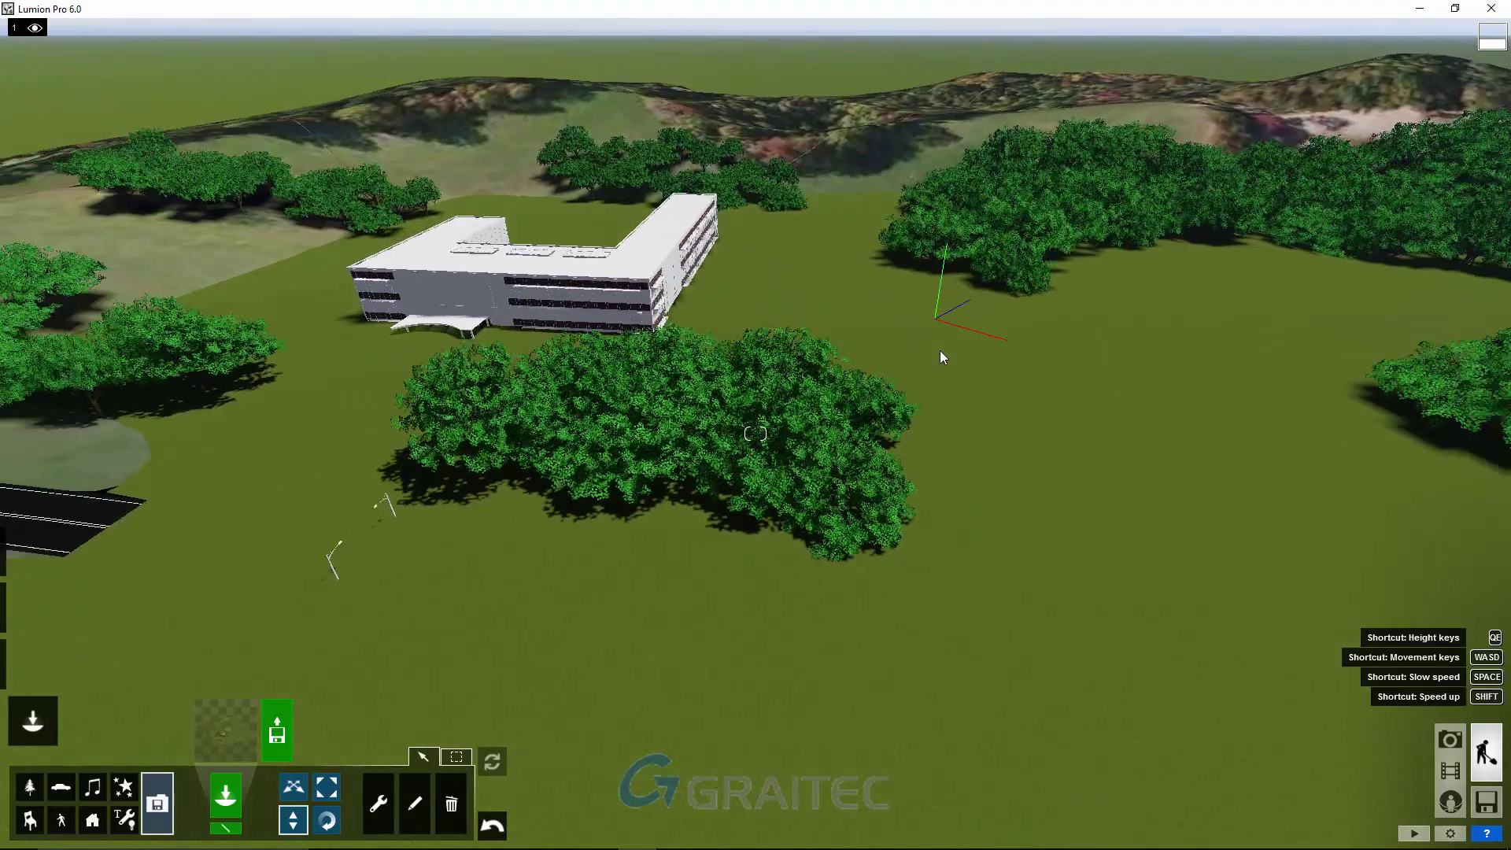
pyautogui.press('s')
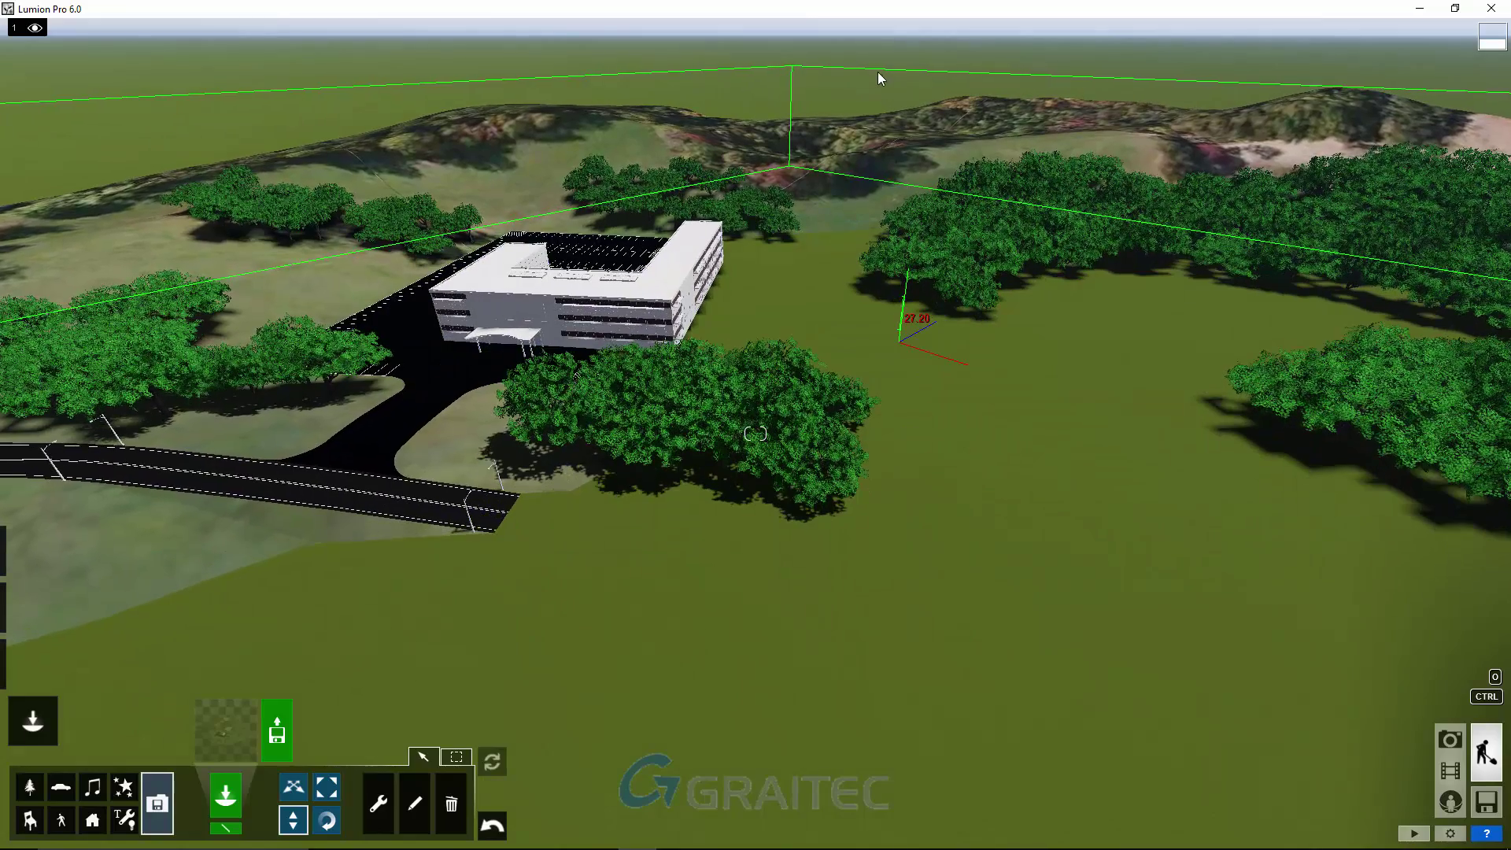
pyautogui.press('s')
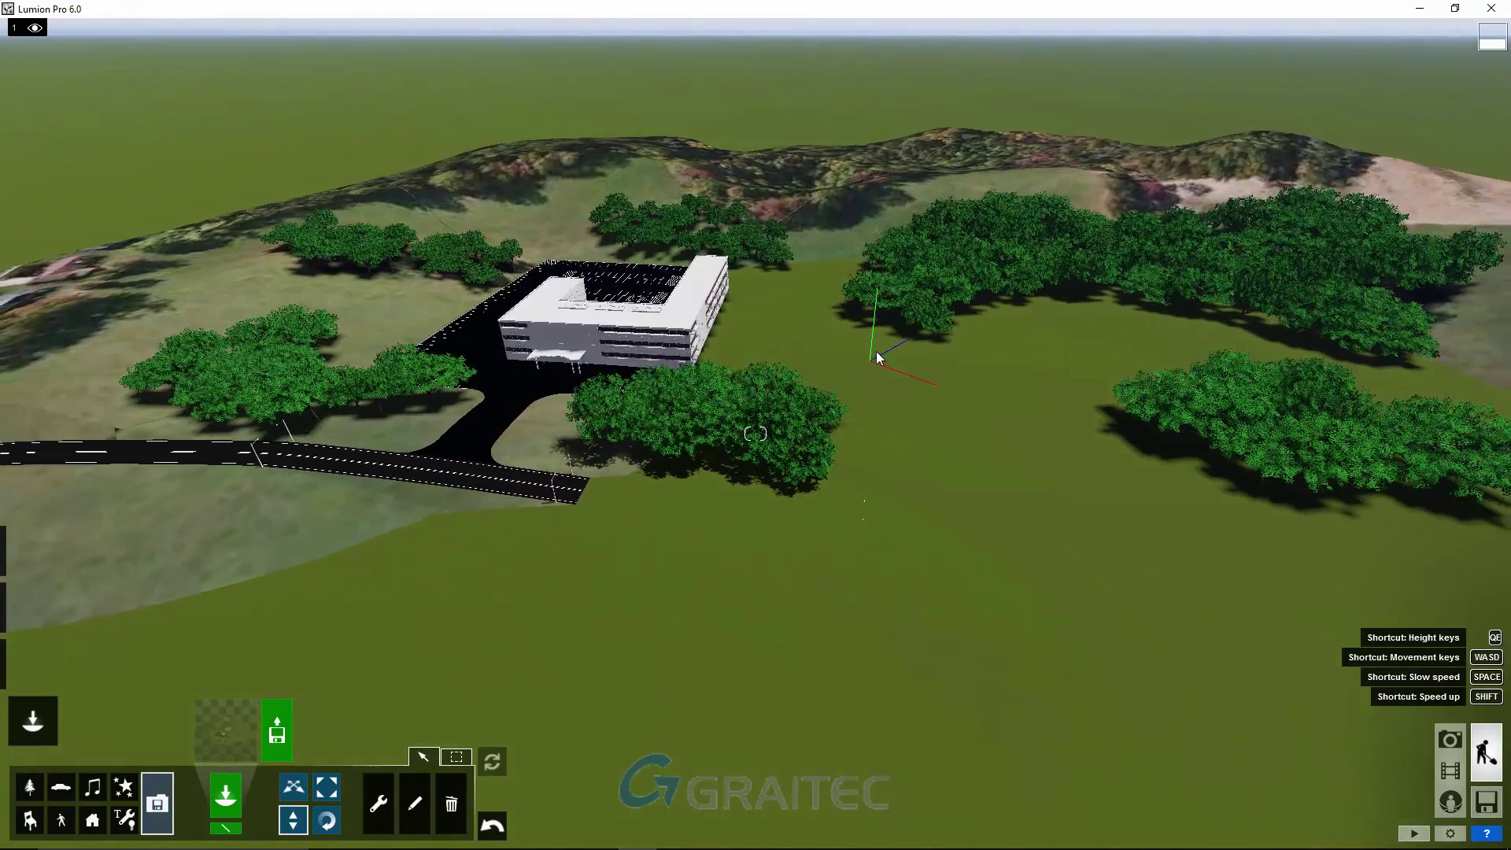
pyautogui.press('s')
pyautogui.press('s')
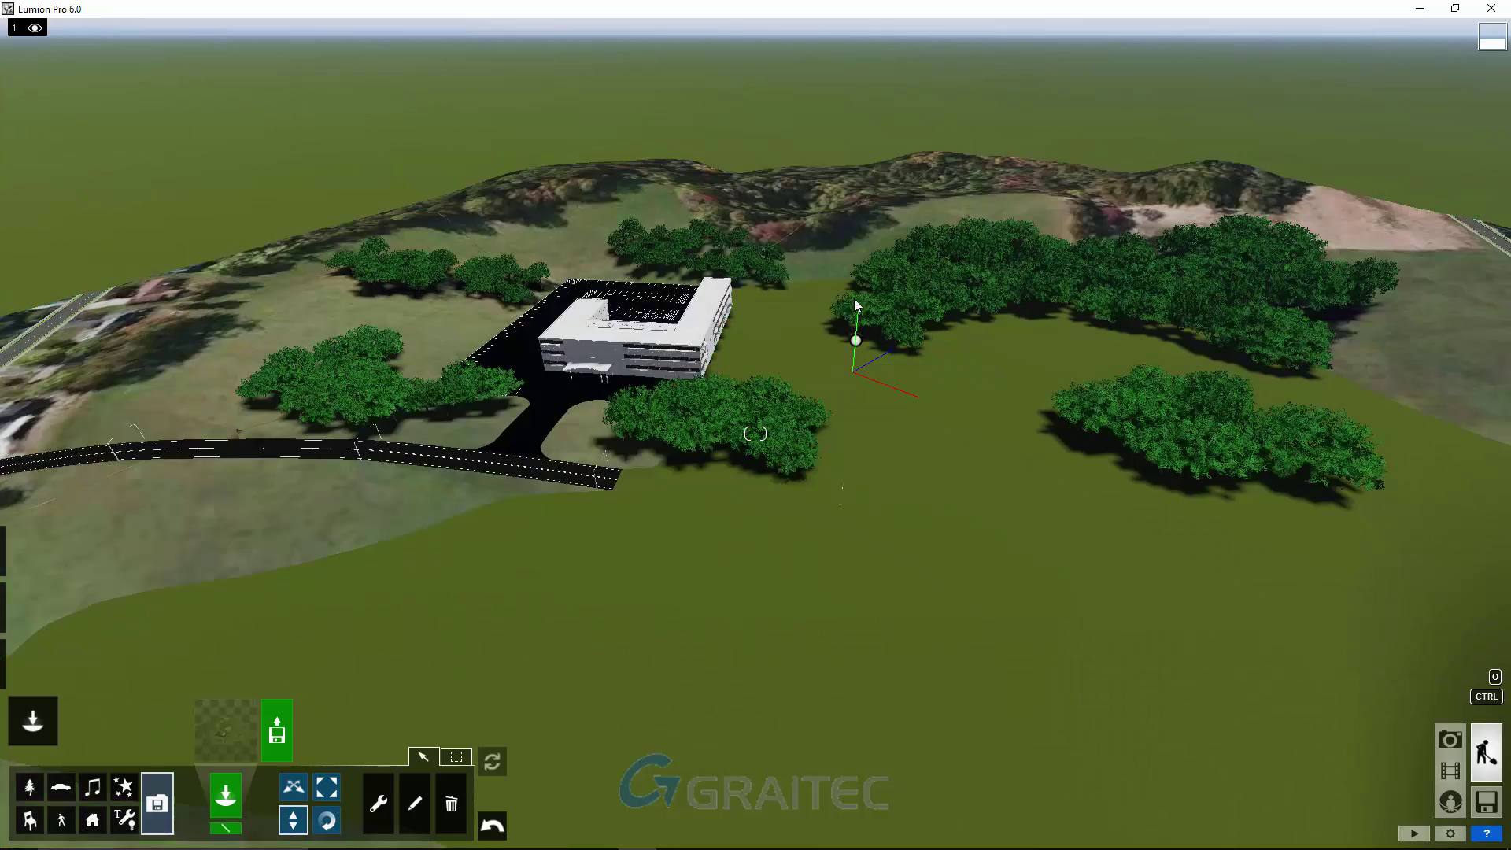
pyautogui.moveTo(856, 303); pyautogui.dragTo(863, 124)
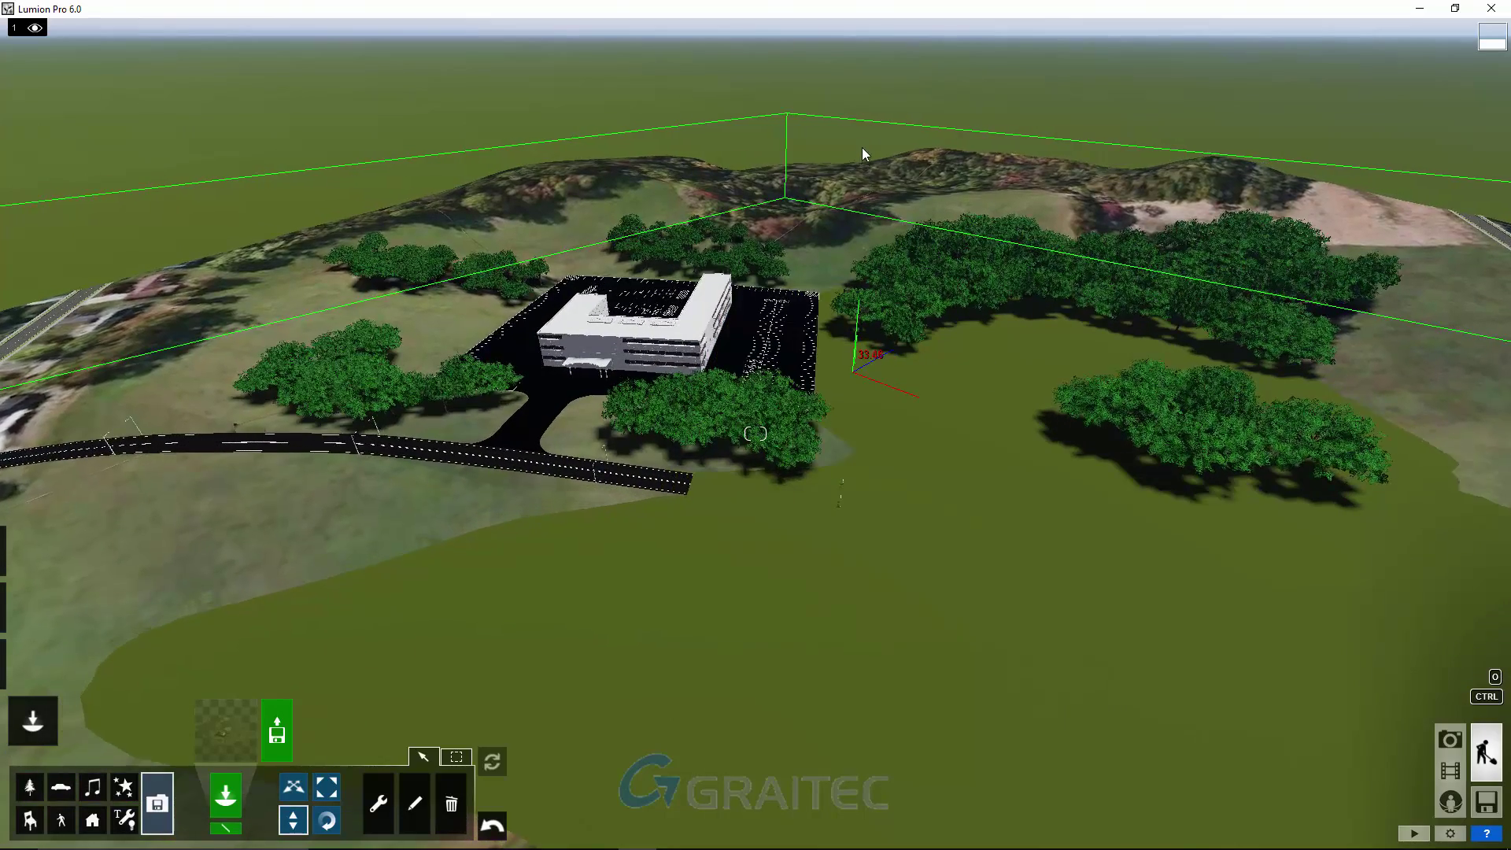
# Swing the view toward the pond, fly over the terrain, and tilt up to the building
pyautogui.moveTo(862, 97); pyautogui.dragTo(863, 98, button='right')
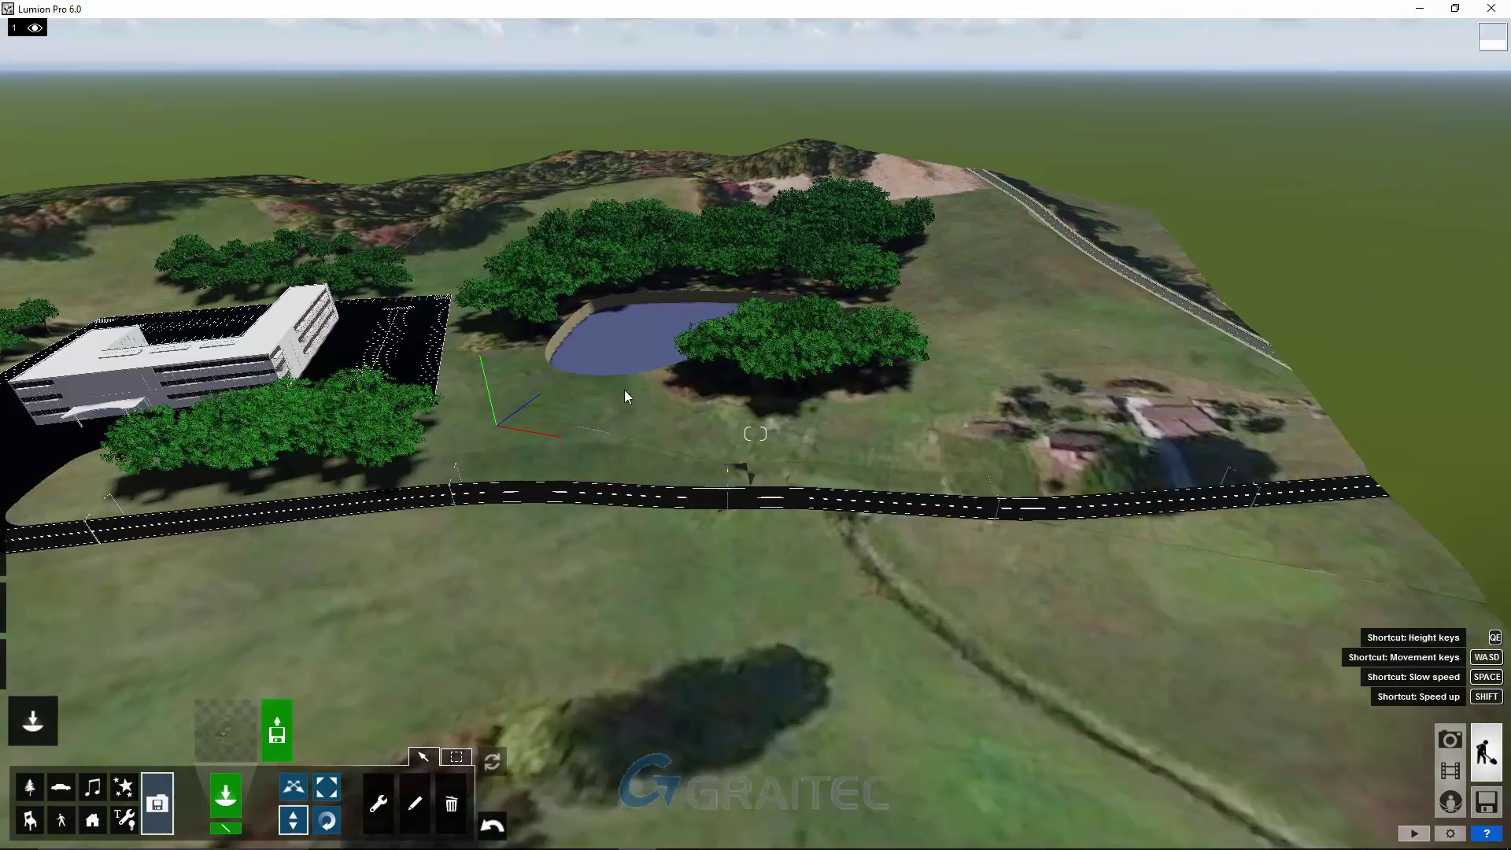
pyautogui.moveTo(625, 390); pyautogui.dragTo(559, 228, button='right')
pyautogui.press('w')
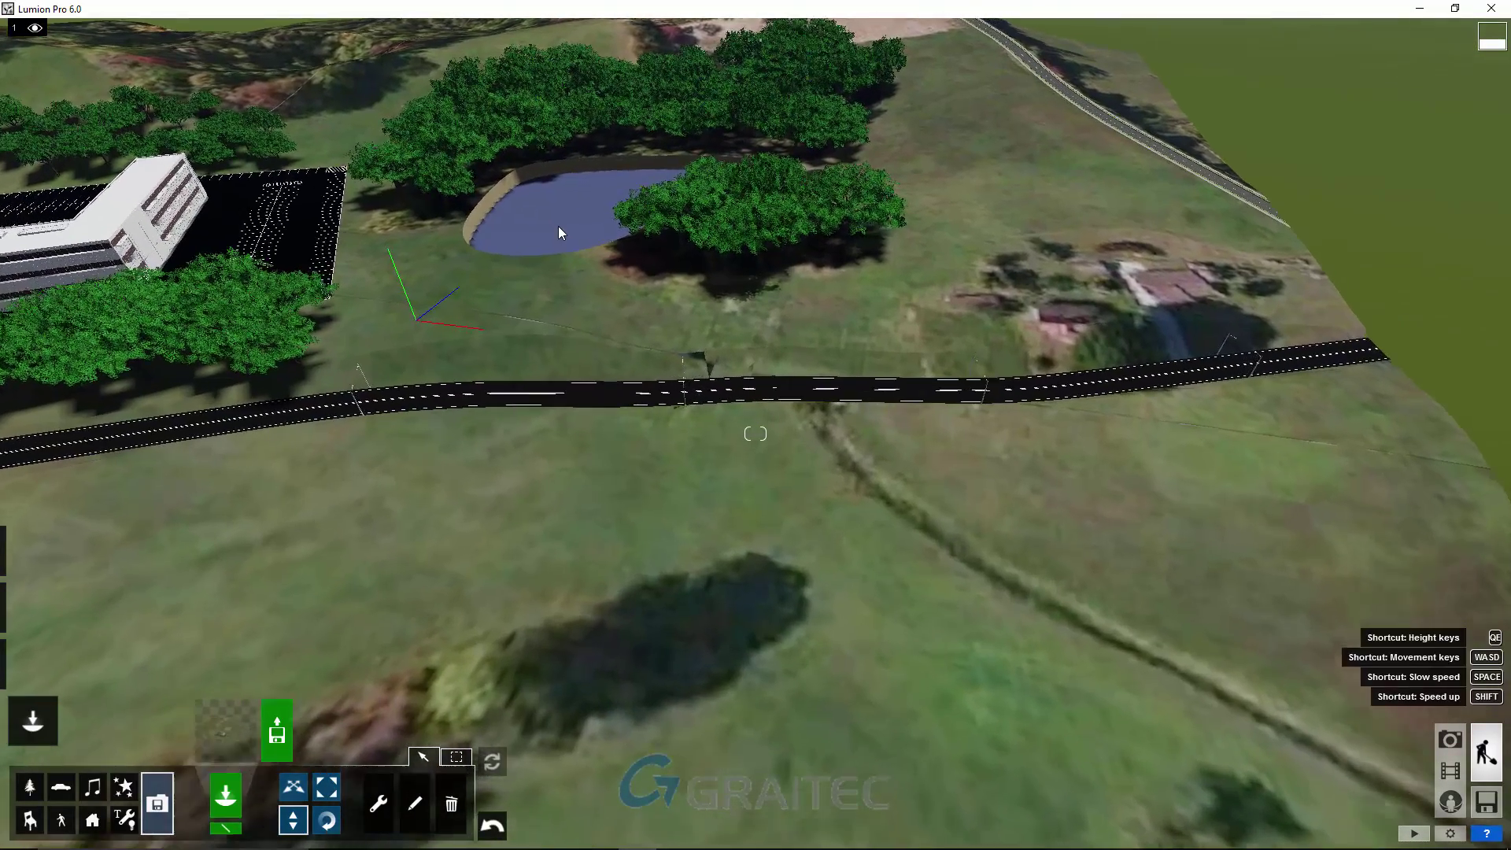
pyautogui.press('w')
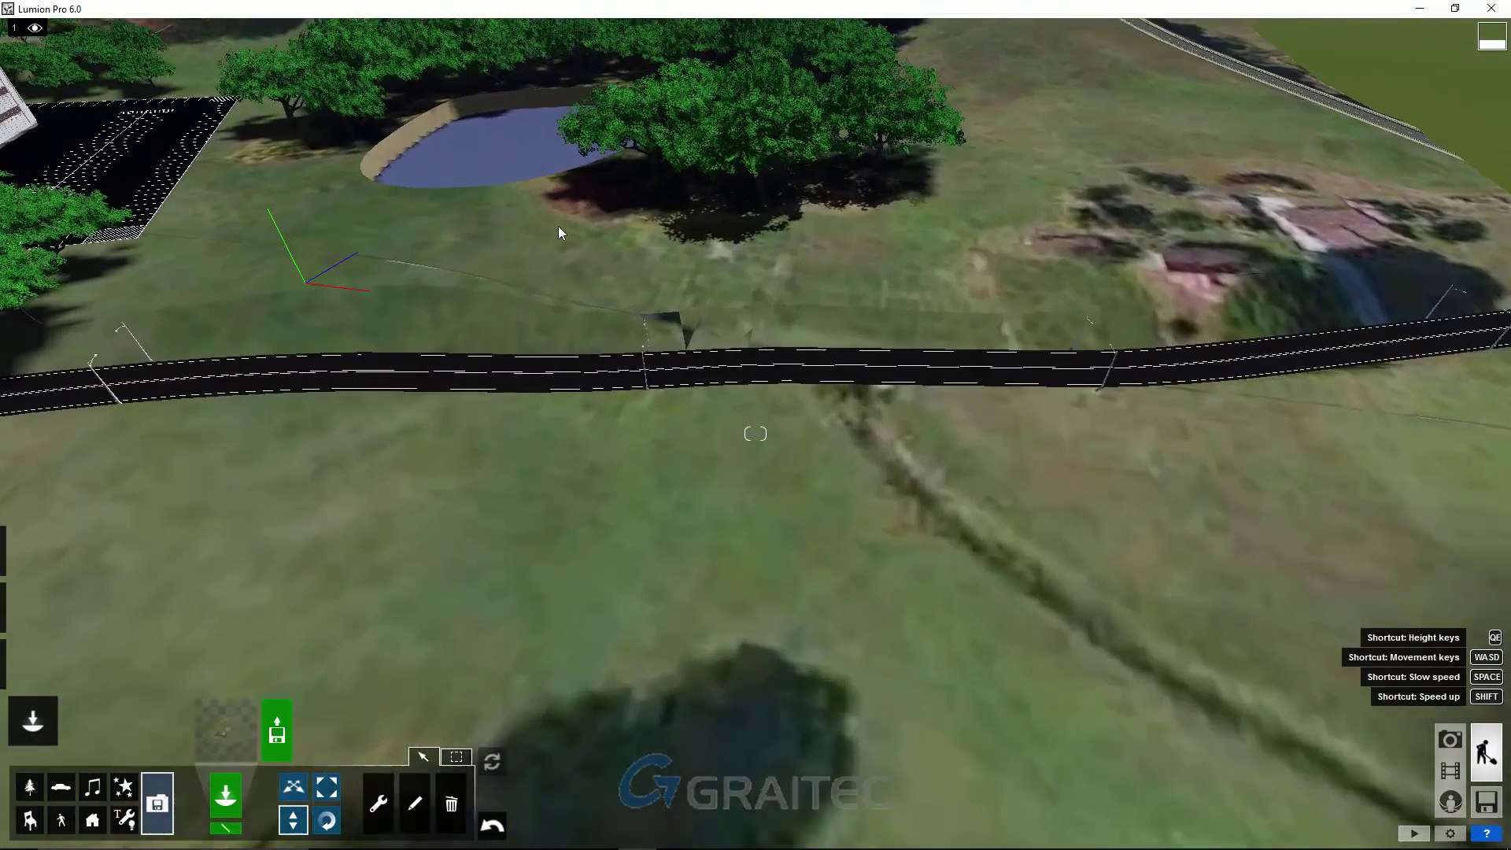
pyautogui.press('w')
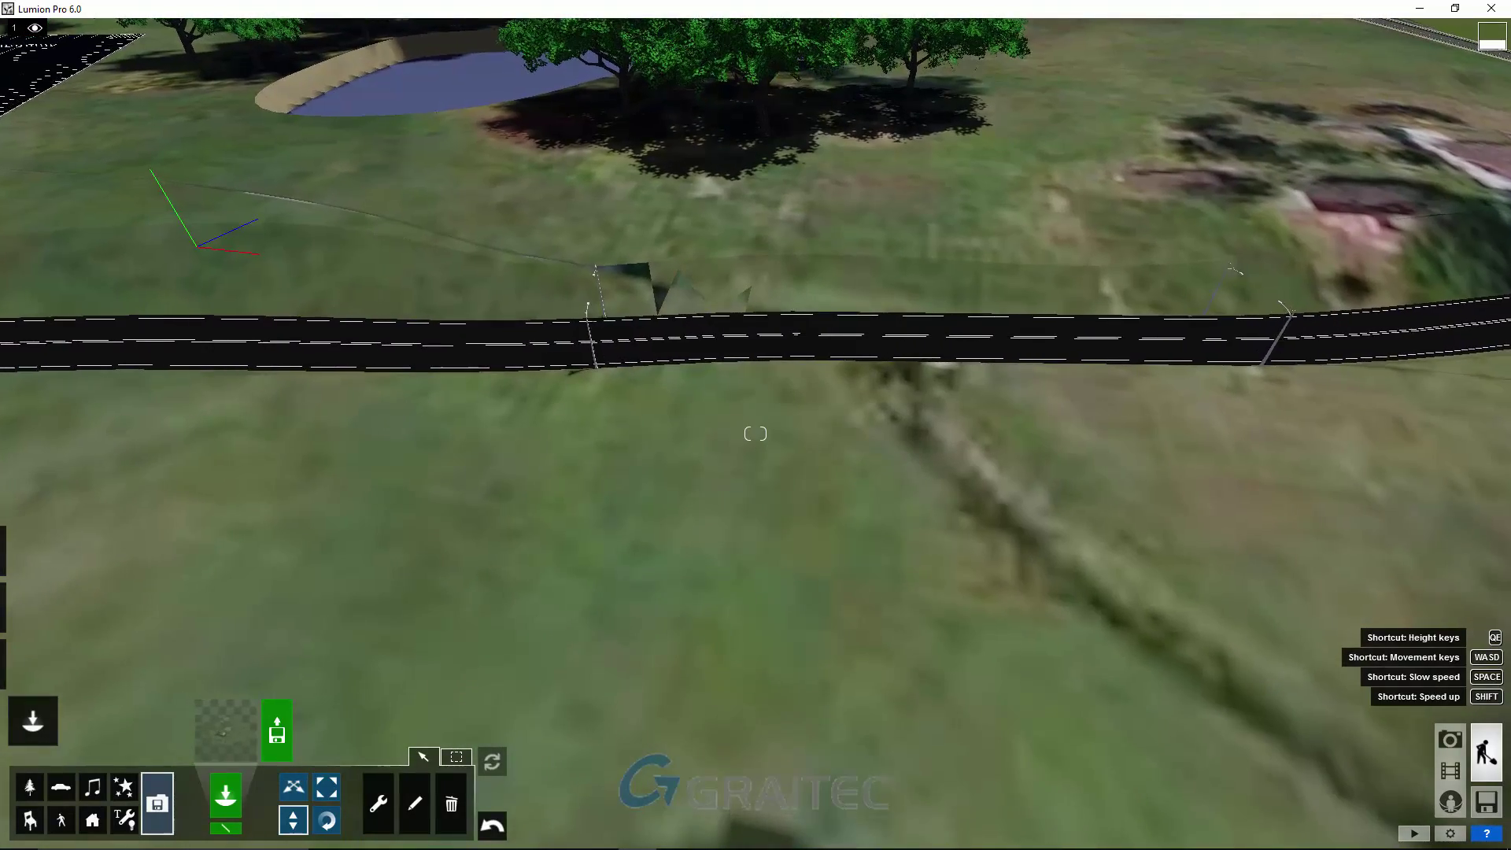
pyautogui.press('s')
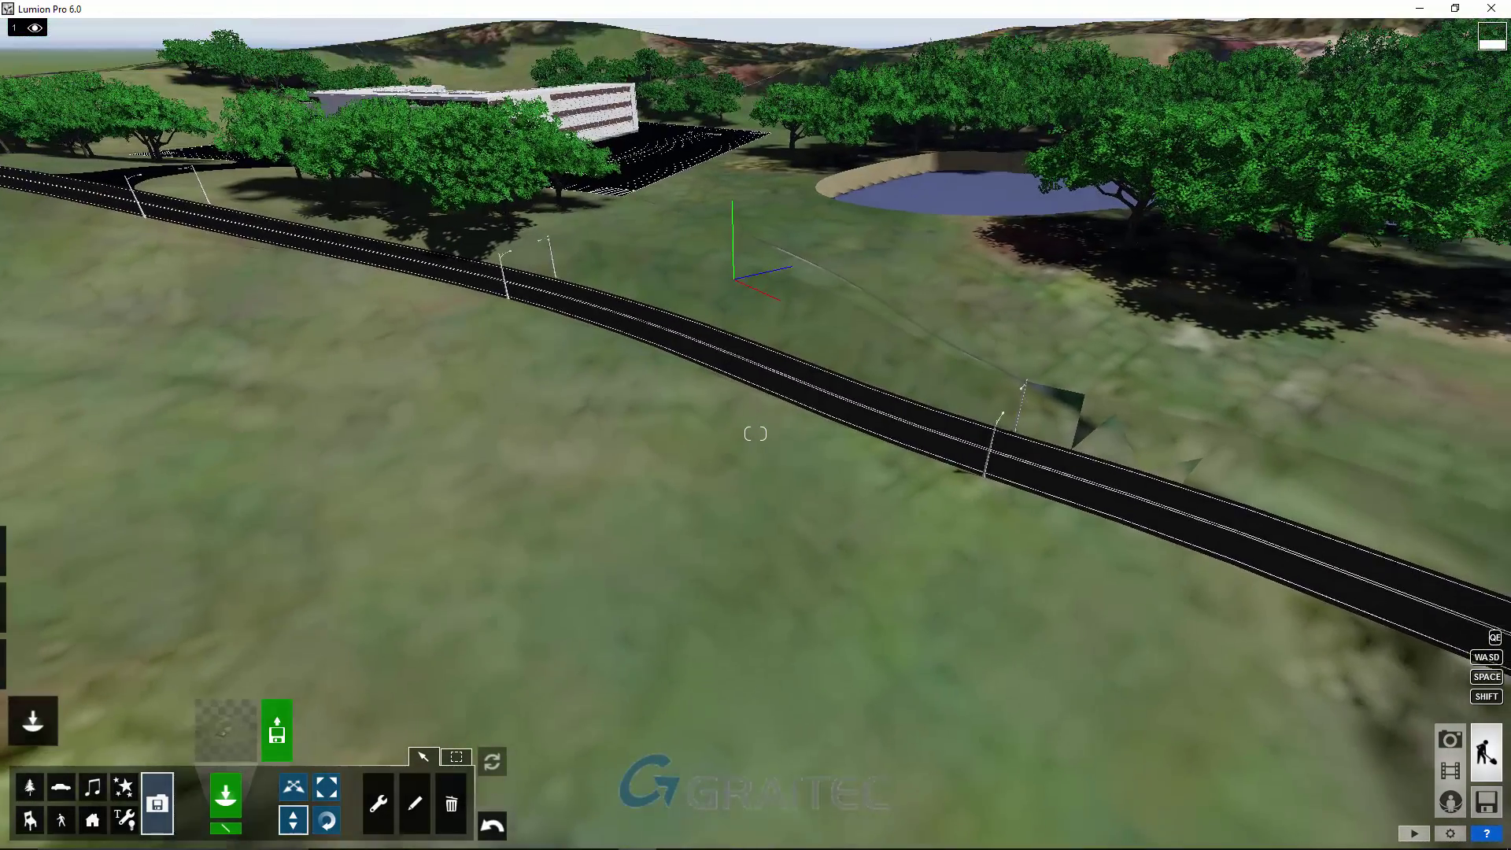
pyautogui.moveTo(725, 86); pyautogui.dragTo(726, 43, button='right')
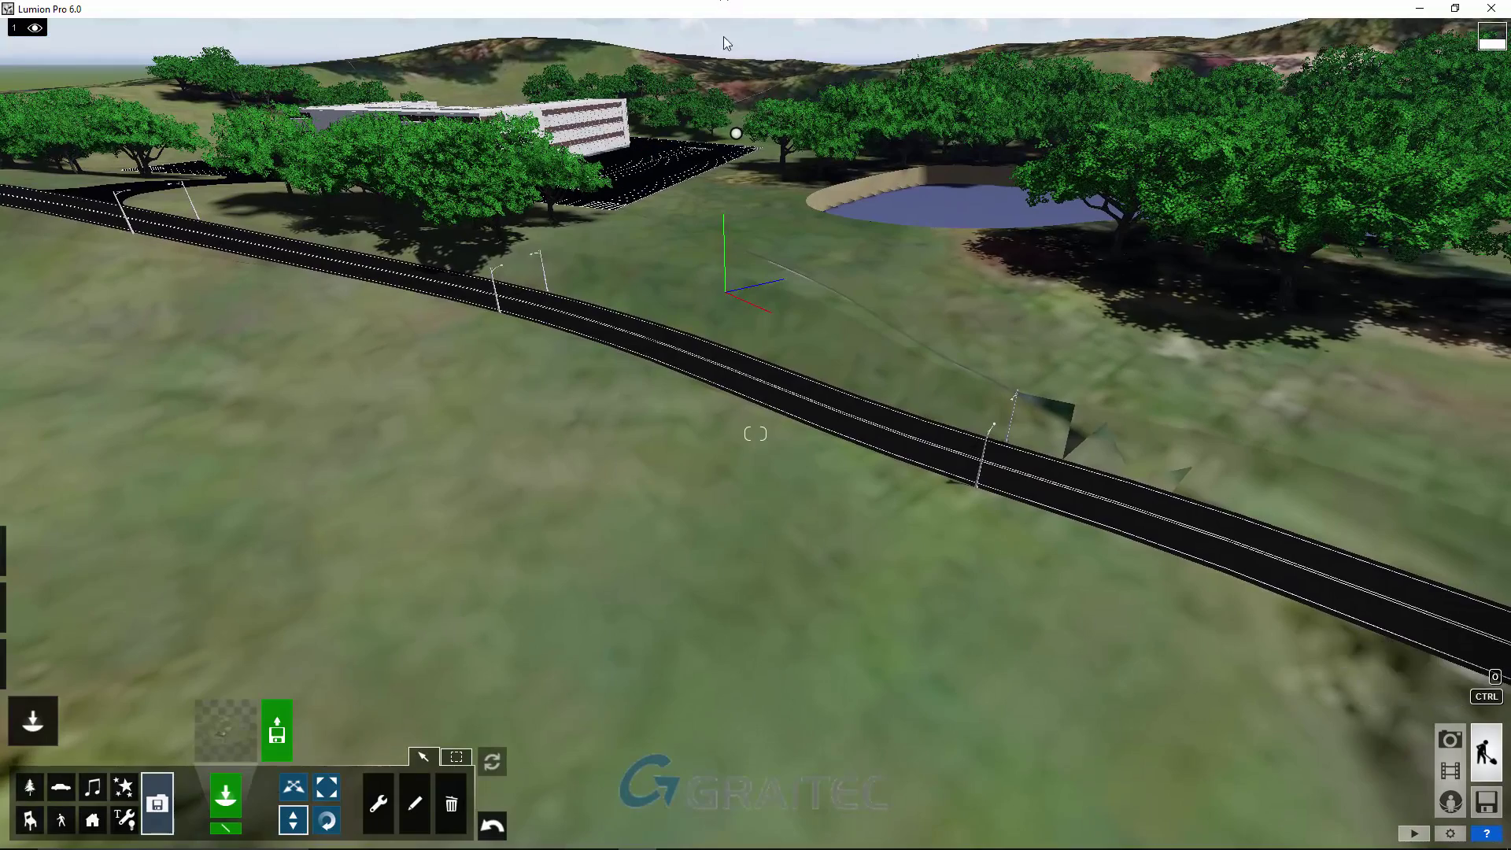
pyautogui.moveTo(718, 122)
pyautogui.mouseDown(button='right')
pyautogui.moveTo(720, 100)
pyautogui.moveTo(703, 149)
pyautogui.moveTo(704, 78)
pyautogui.moveTo(732, 43)
pyautogui.moveTo(763, 39)
pyautogui.mouseUp(button='right')
# Fly along the tree-lined parking lot to ground level facing the building facade
pyautogui.press('w')
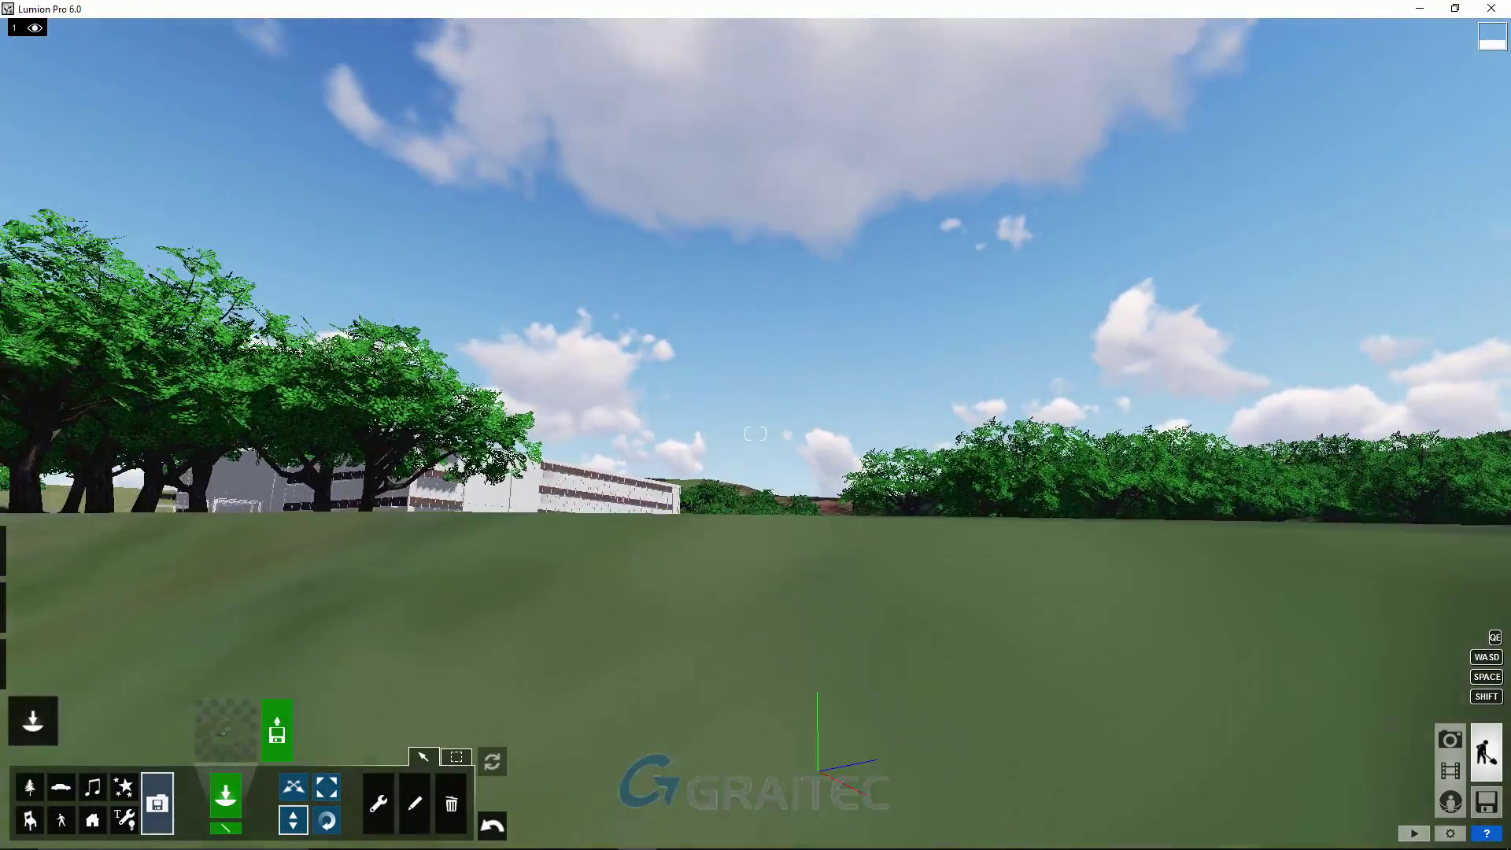
pyautogui.press('w')
pyautogui.press('w')
pyautogui.press('w')
pyautogui.press('w')
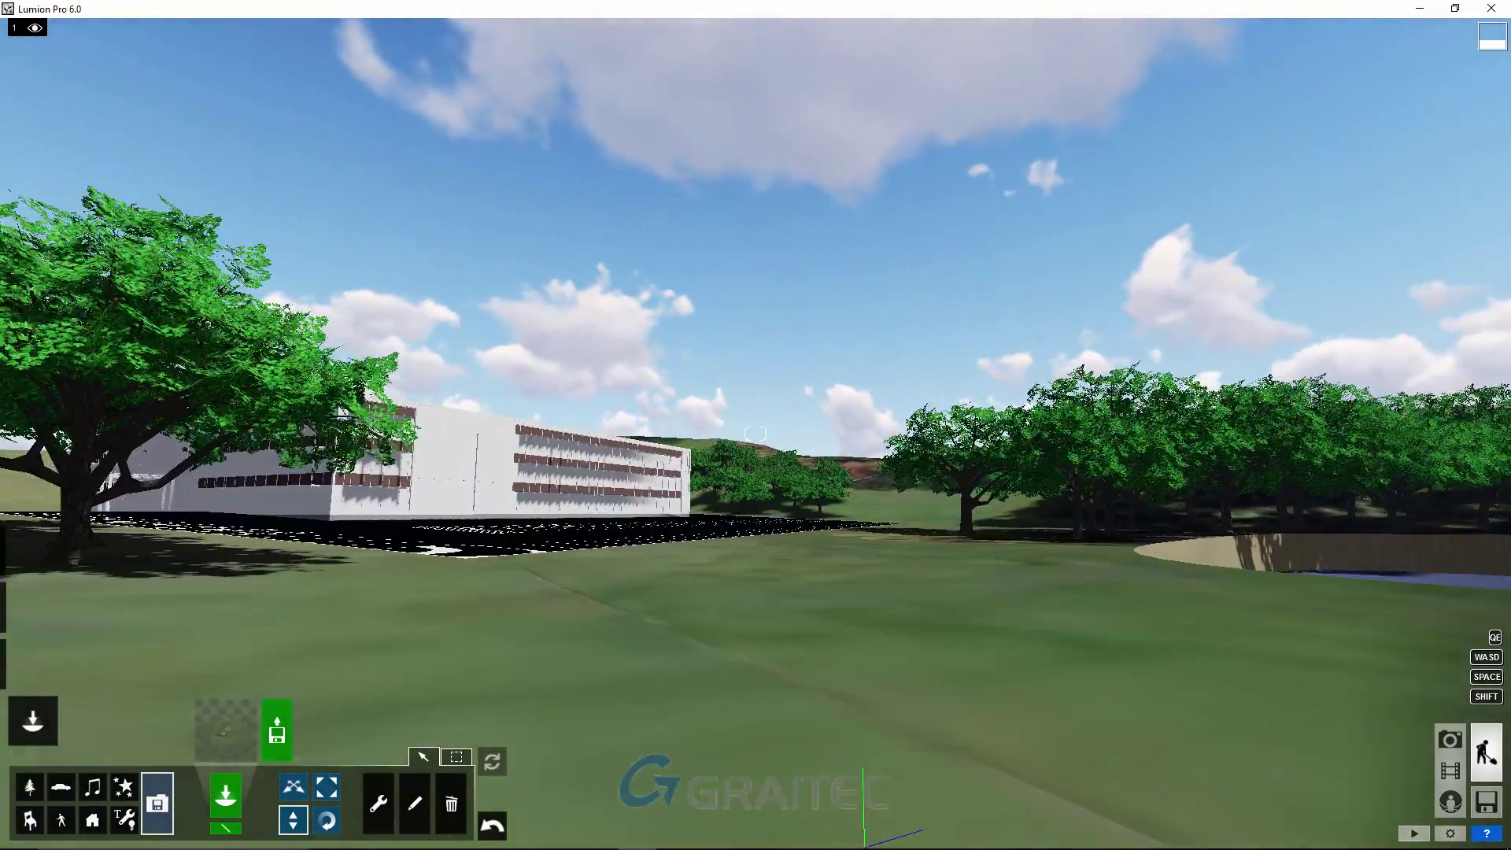
pyautogui.press('w')
pyautogui.press('w')
pyautogui.press('w')
pyautogui.press('w')
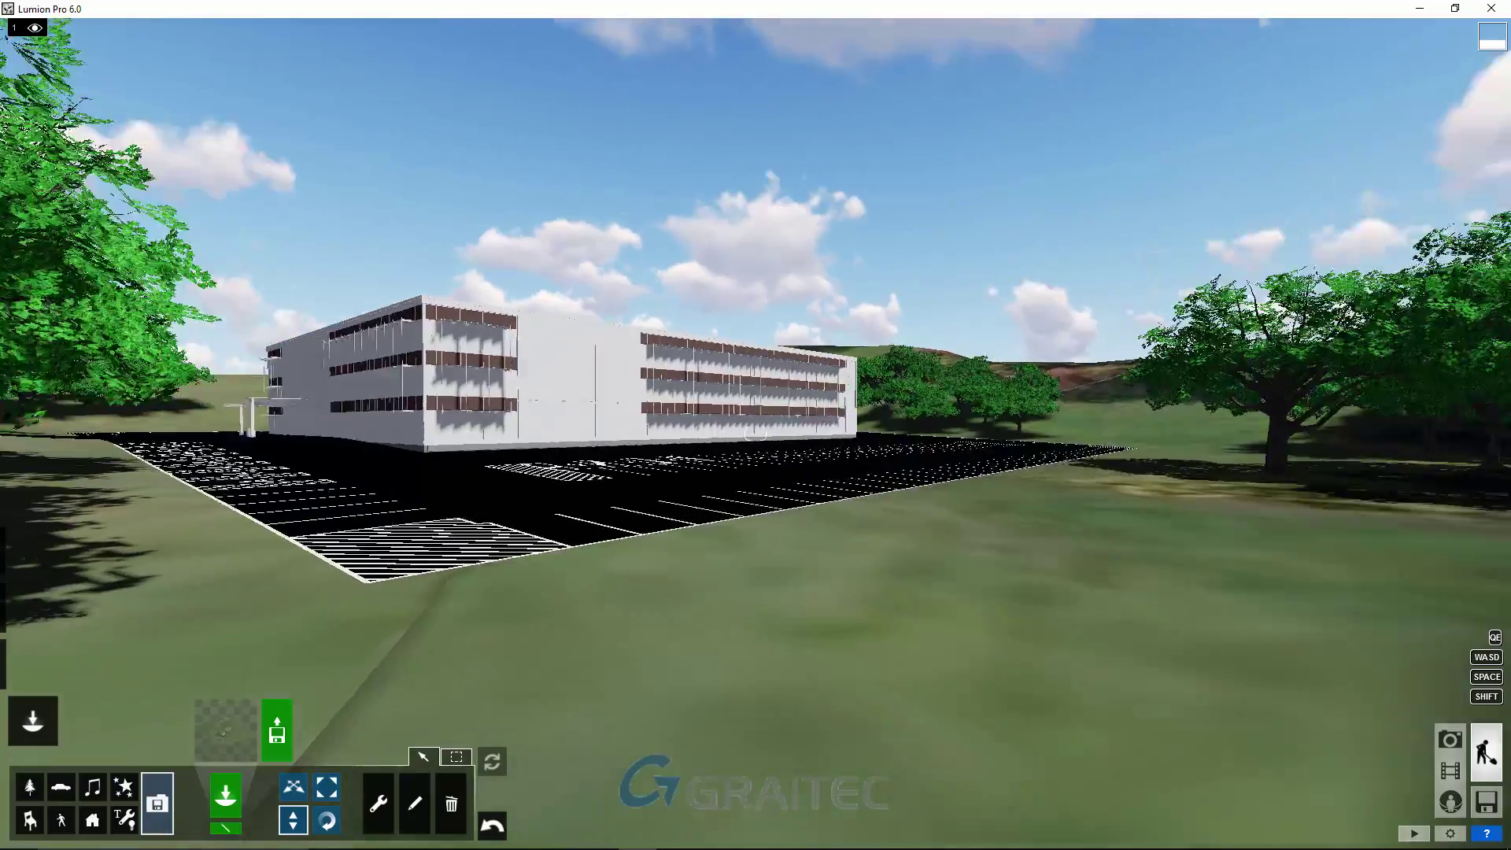
pyautogui.press('w')
pyautogui.press('w')
pyautogui.press('w')
pyautogui.press('w')
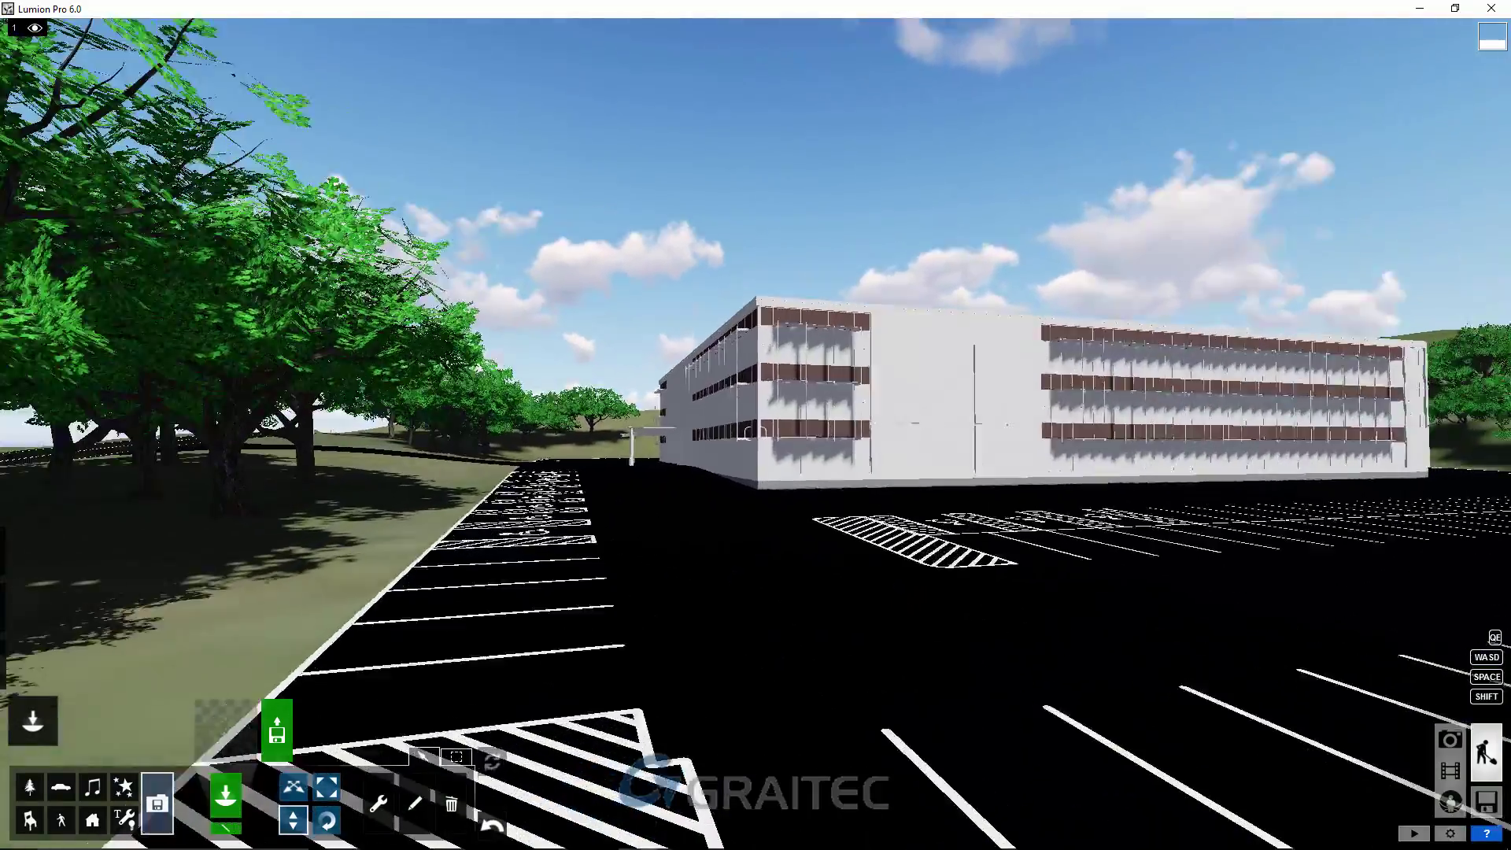
pyautogui.press('w')
pyautogui.press('w')
pyautogui.press('w')
pyautogui.press('w')
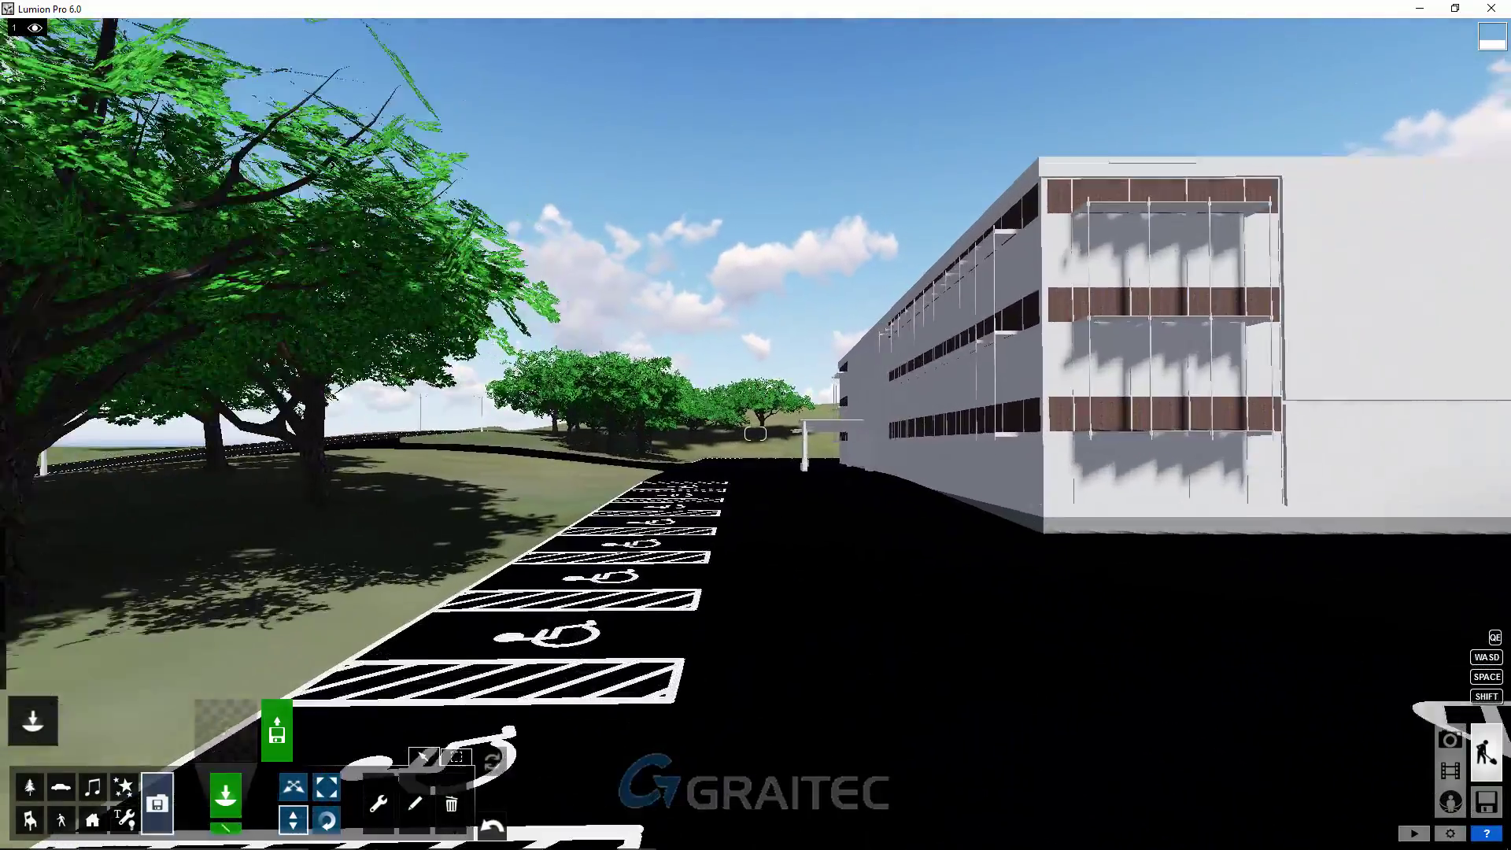
pyautogui.press('w')
pyautogui.press('w')
pyautogui.press('w')
pyautogui.press('w')
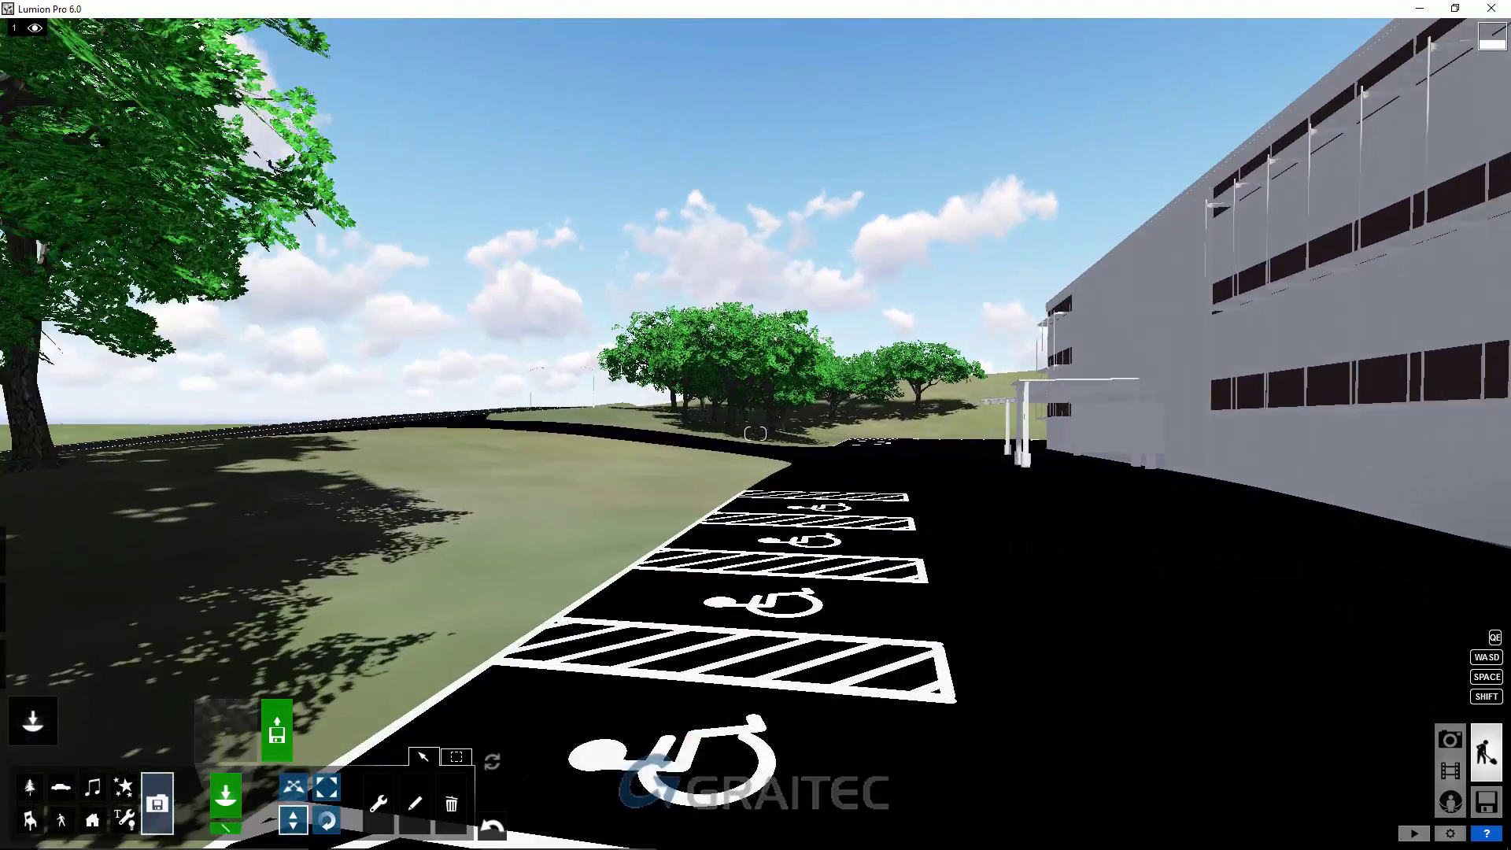
pyautogui.press('w')
pyautogui.press('w')
pyautogui.press('w')
pyautogui.press('w')
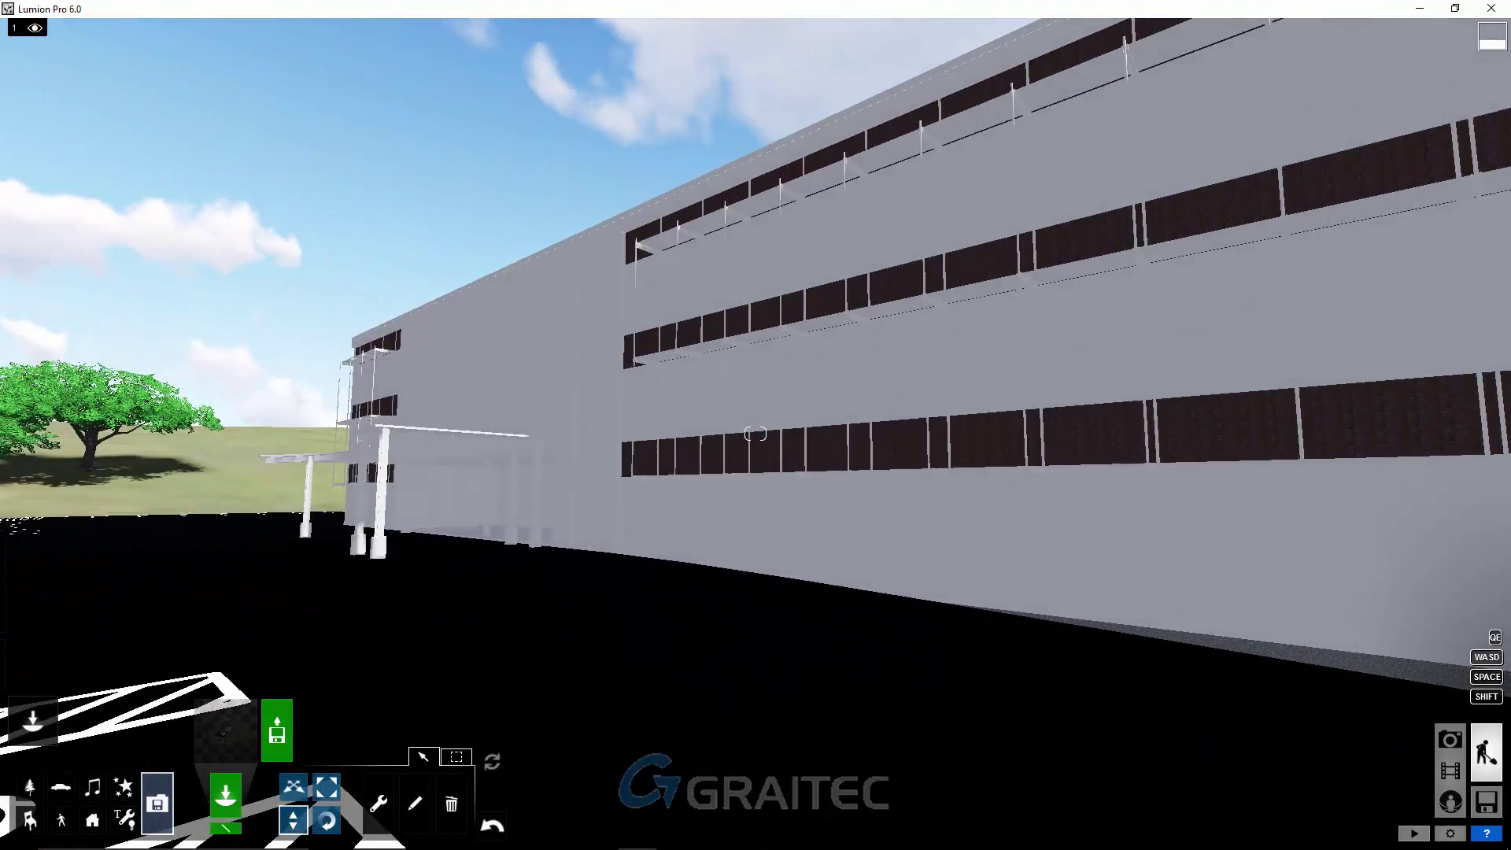
pyautogui.press('w')
pyautogui.press('w')
pyautogui.press('w')
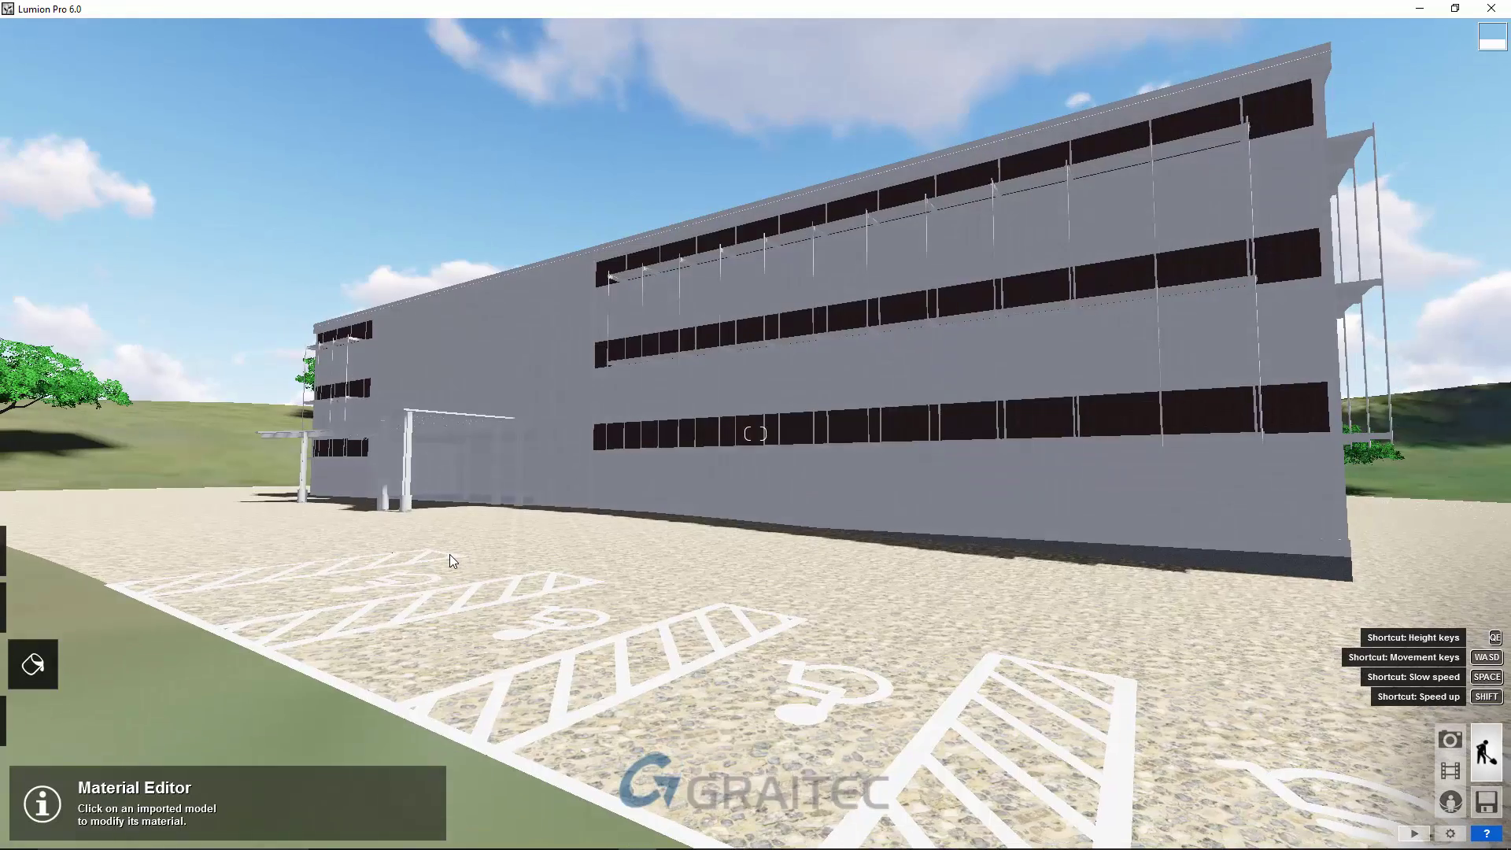
pyautogui.press('w')
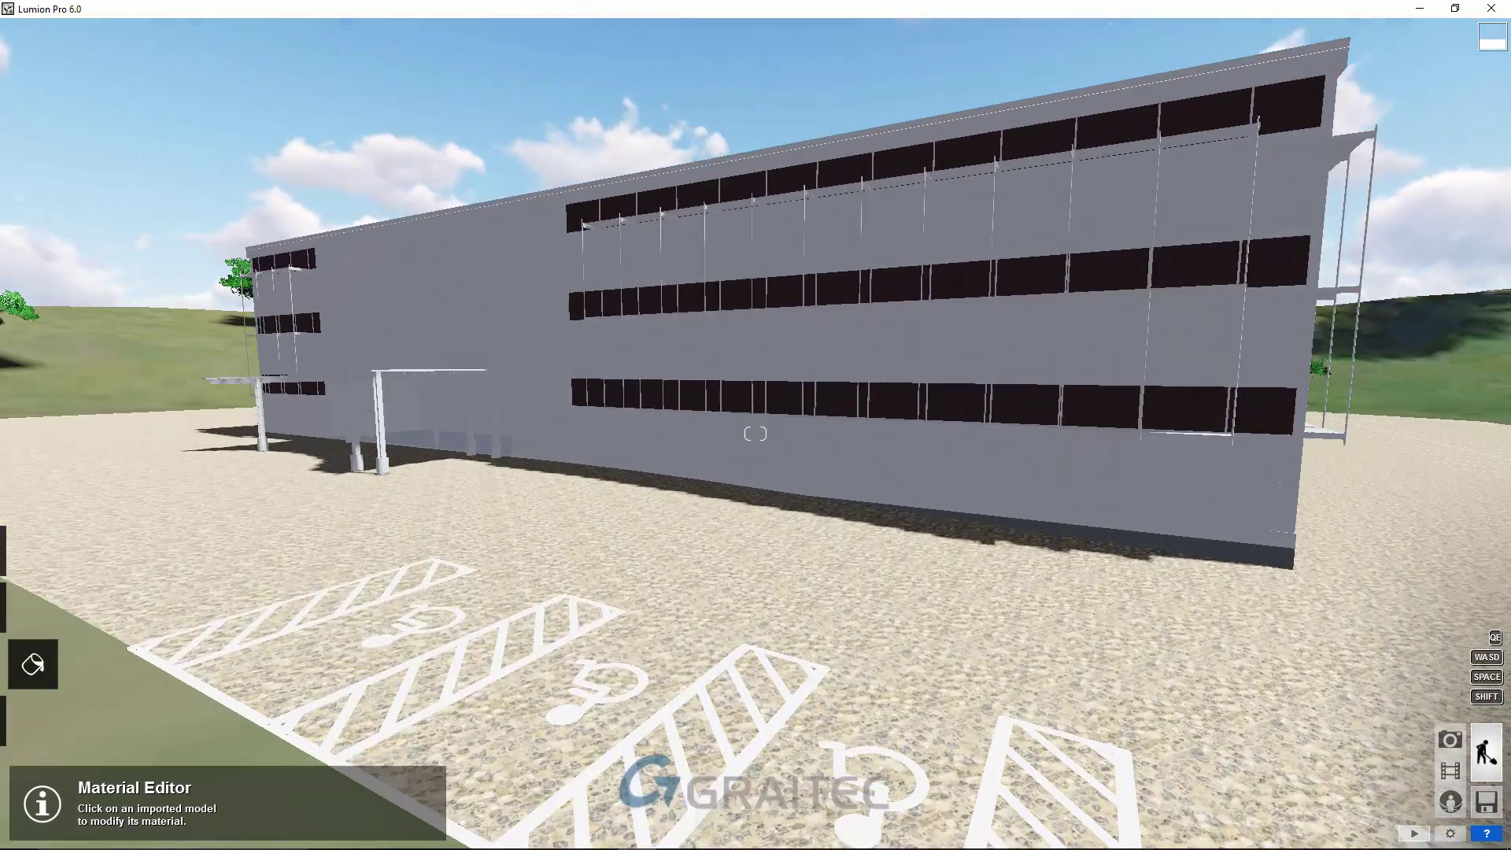
pyautogui.press('w')
pyautogui.press('w')
pyautogui.press('w')
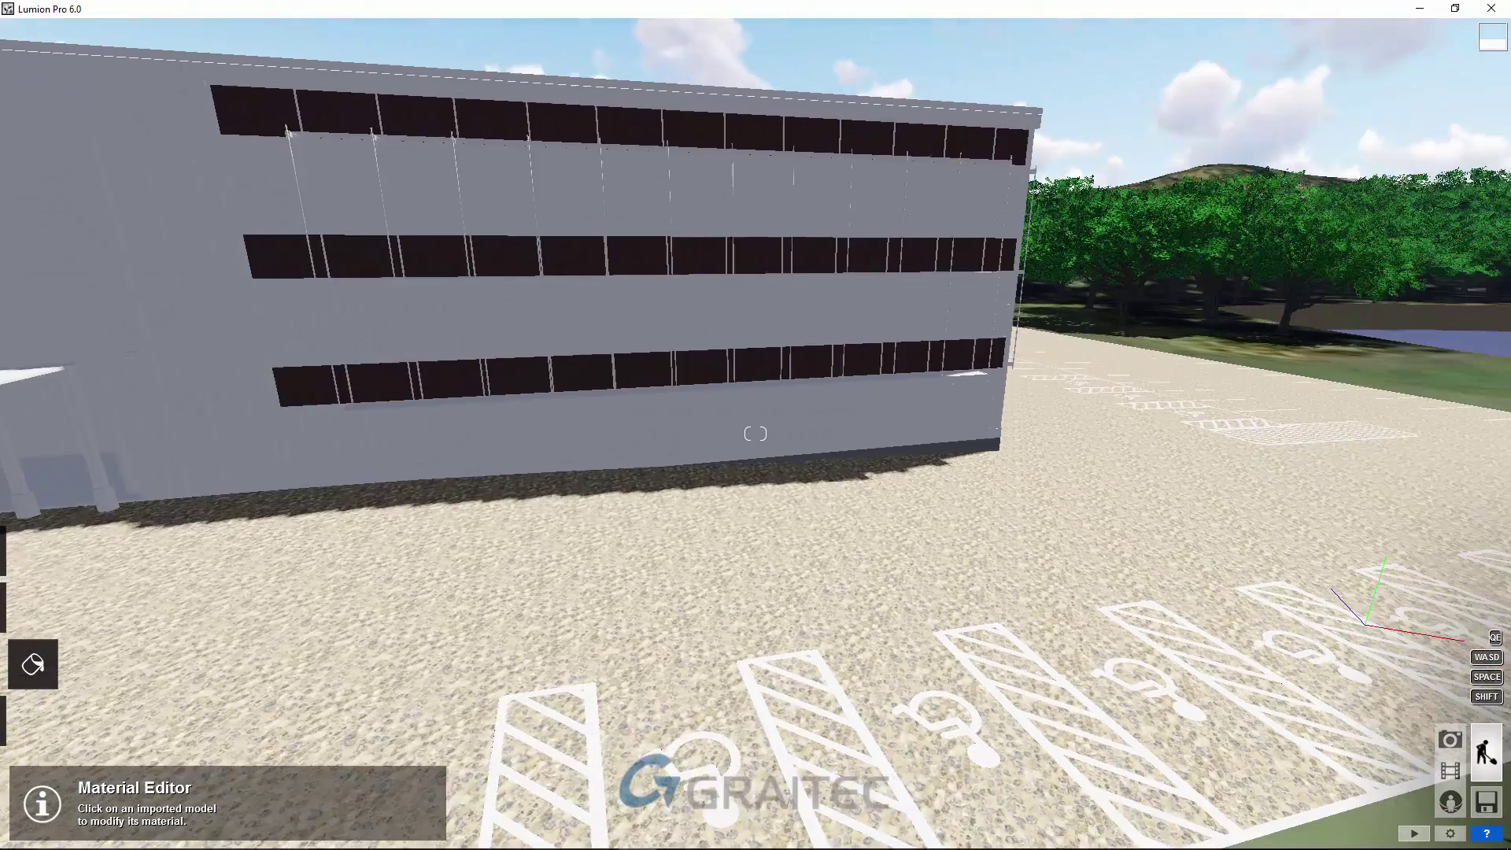
pyautogui.moveTo(236, 699); pyautogui.dragTo(430, 699, button='right')
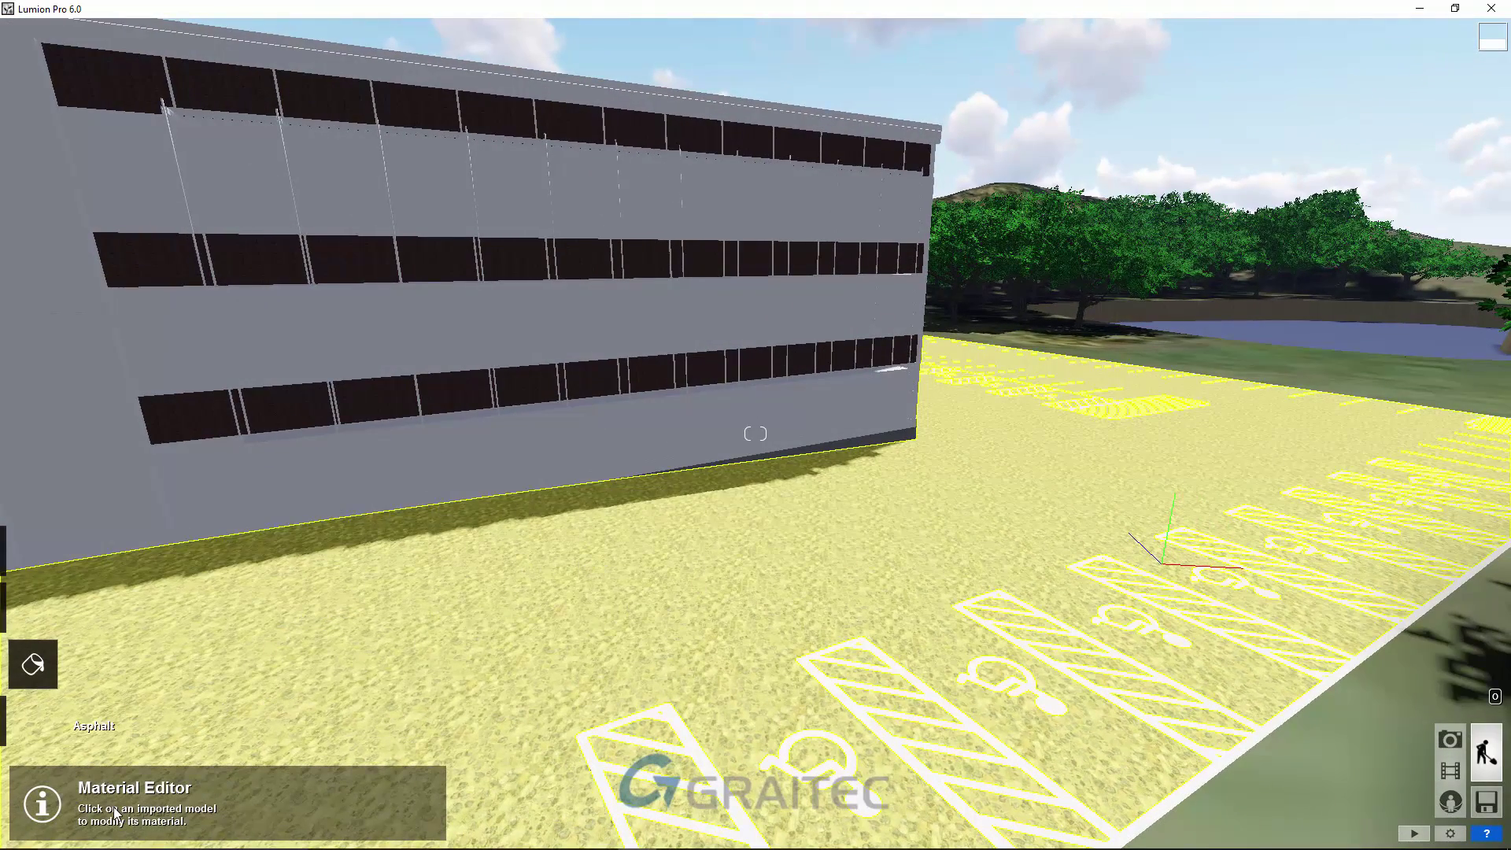
pyautogui.click(203, 732)
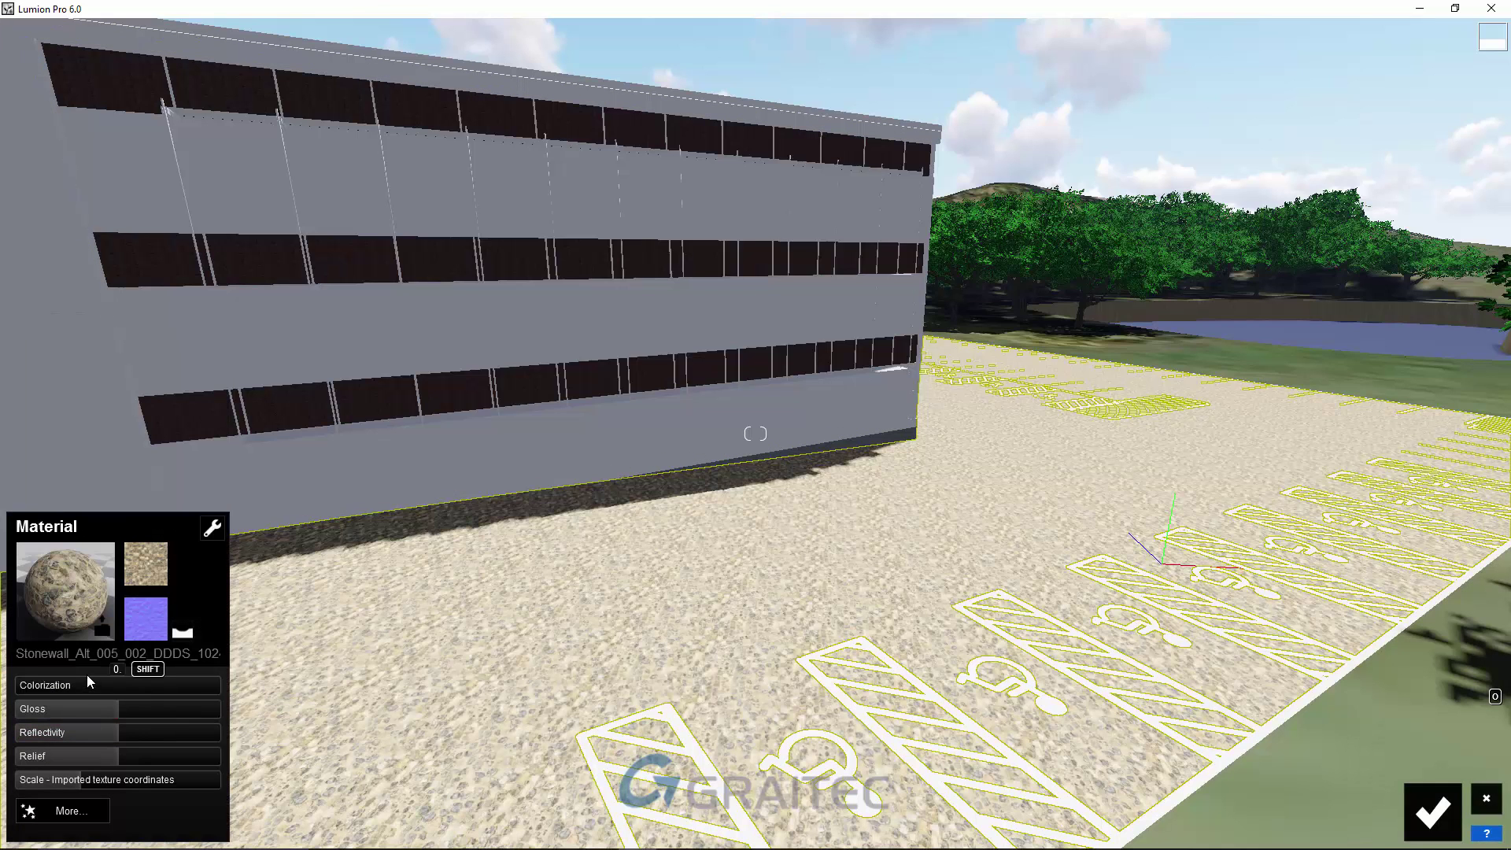
pyautogui.click(63, 570)
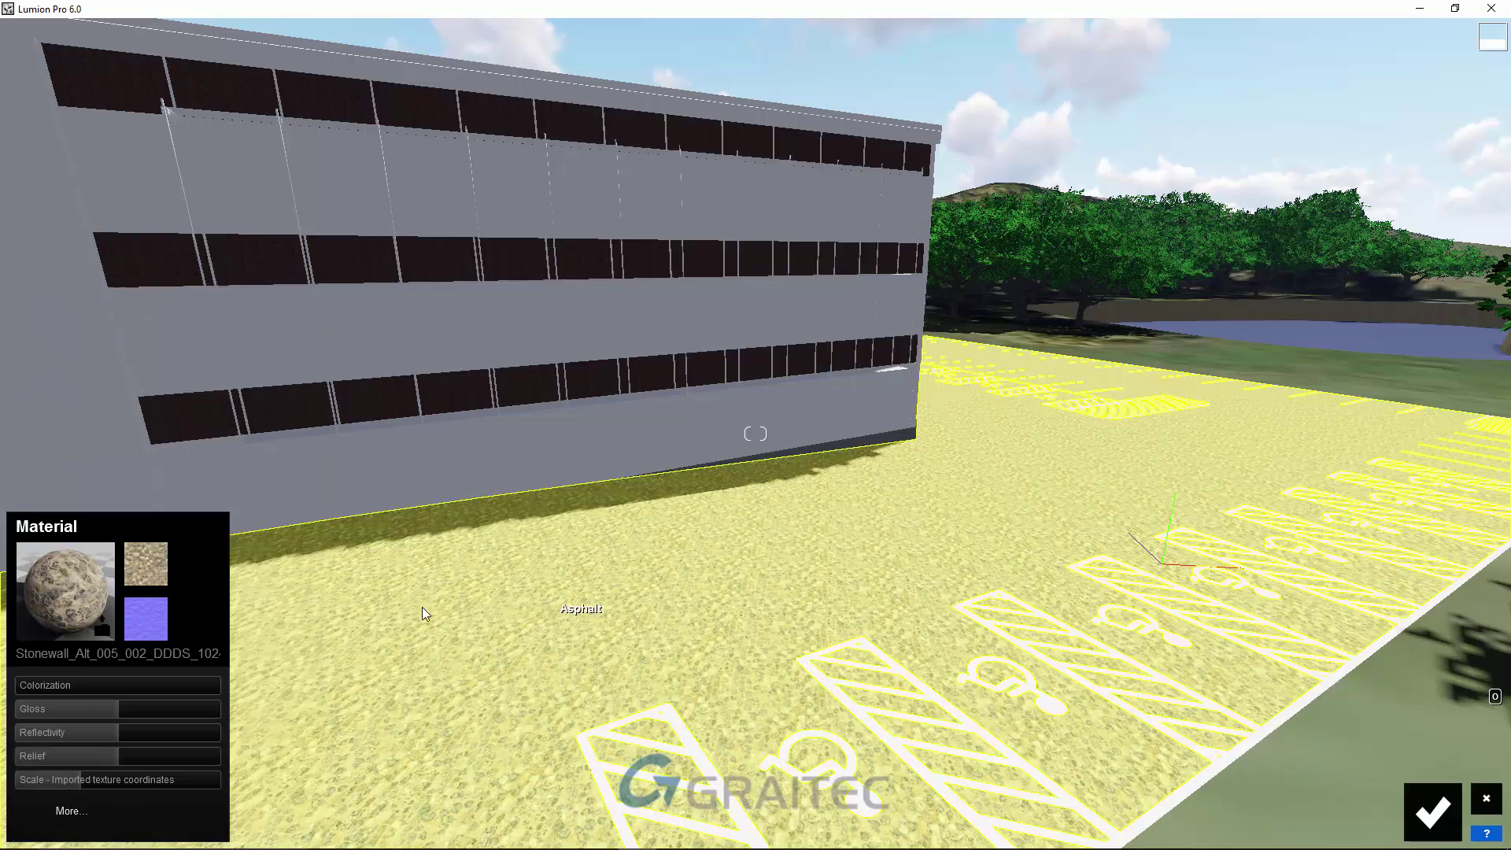
pyautogui.click(71, 612)
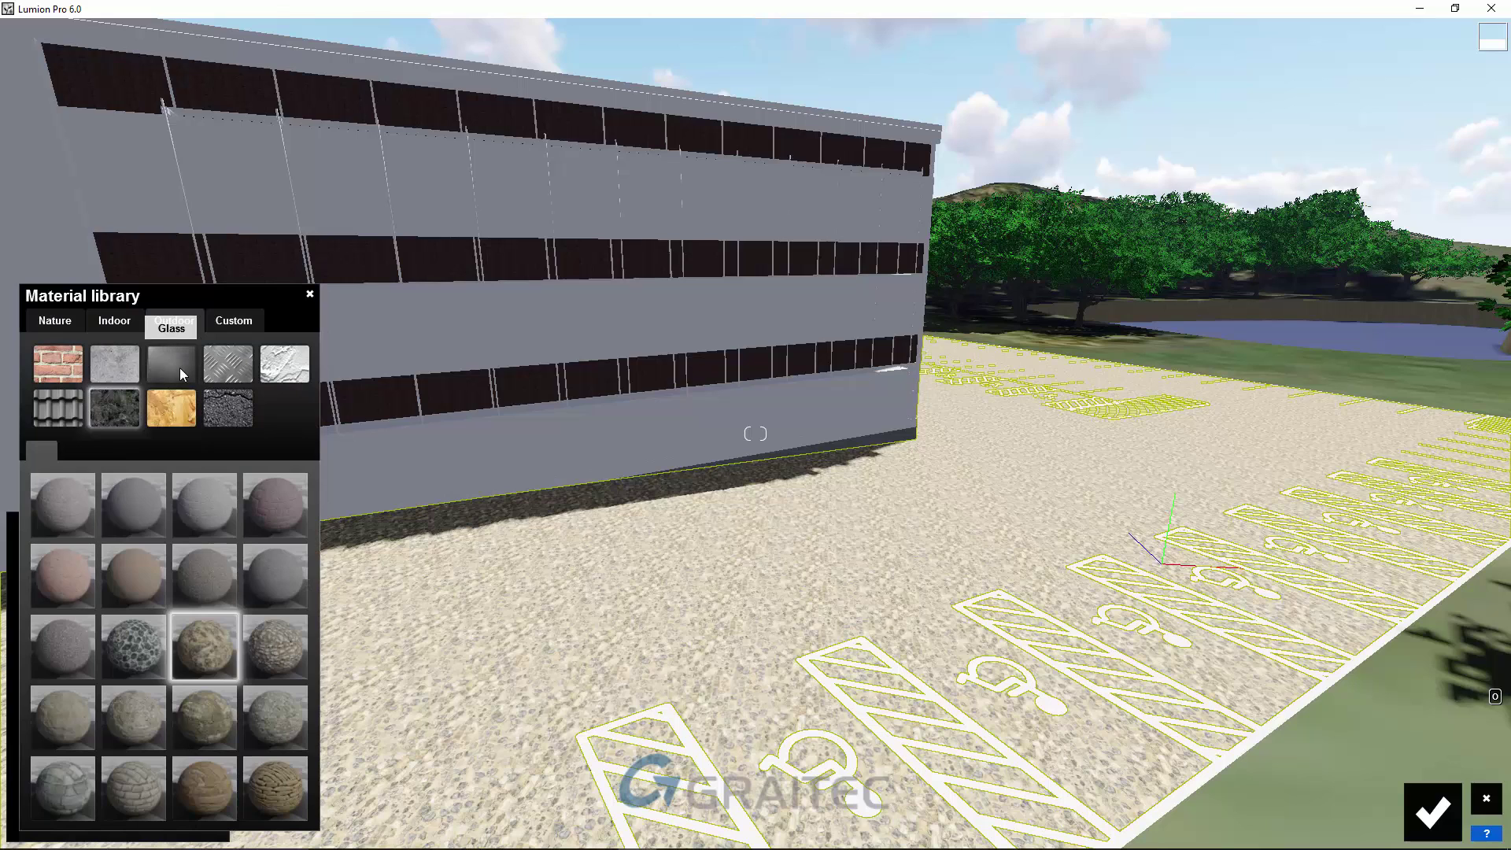
pyautogui.click(121, 370)
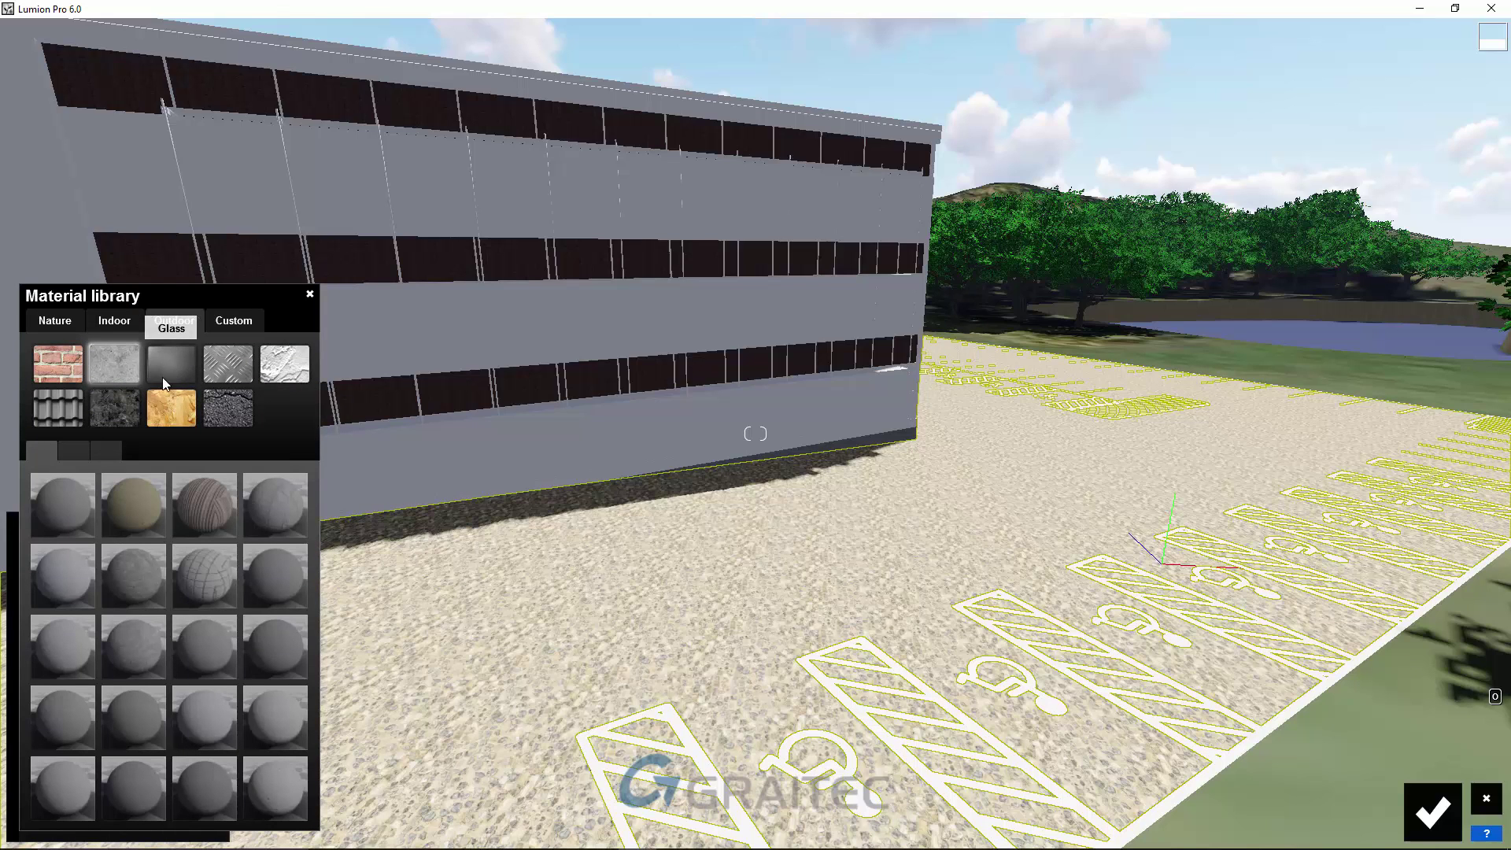
pyautogui.click(235, 416)
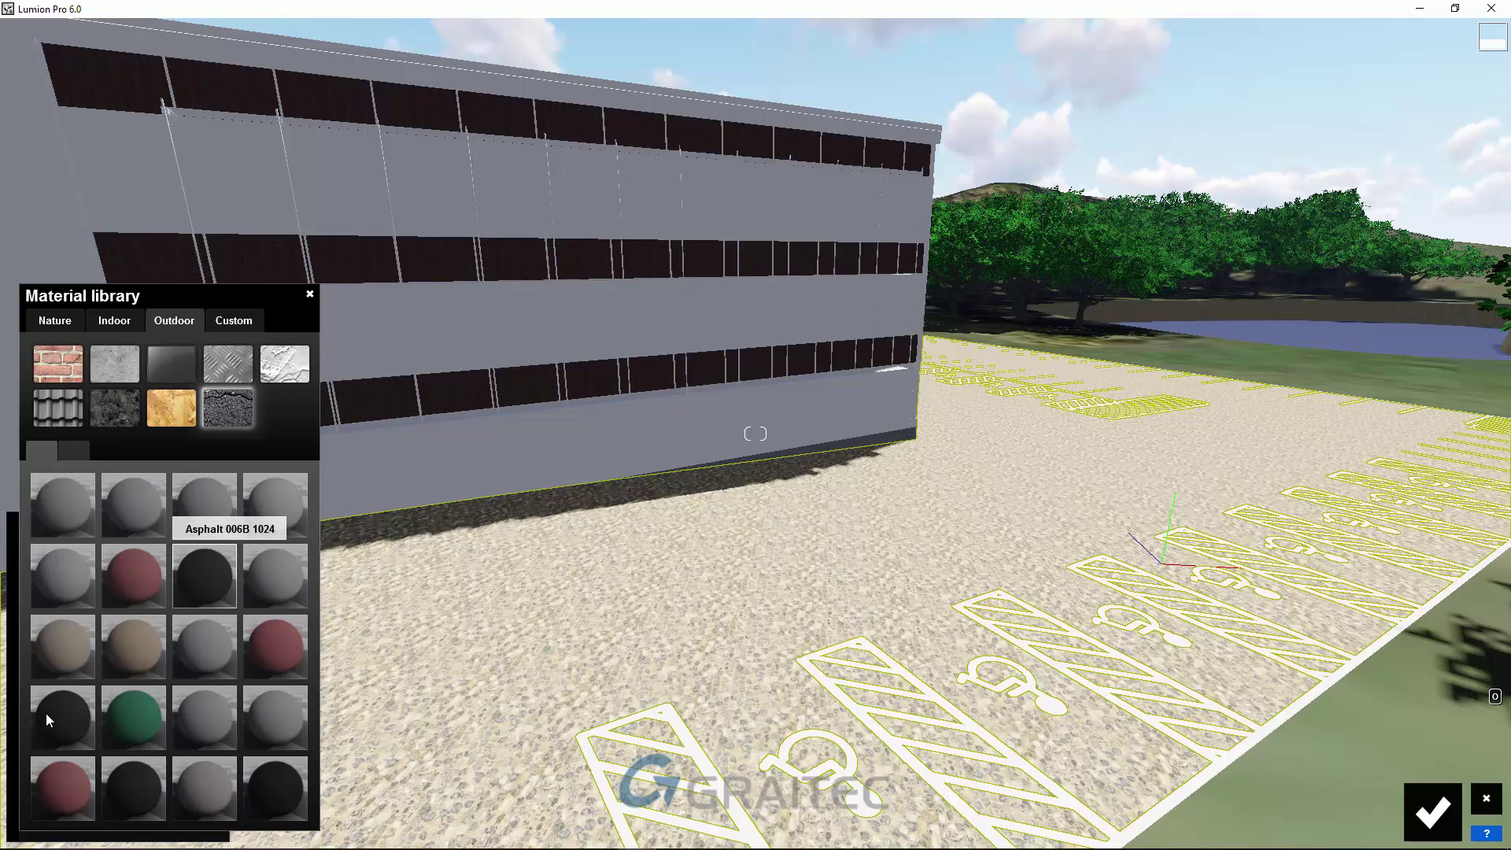
pyautogui.click(51, 709)
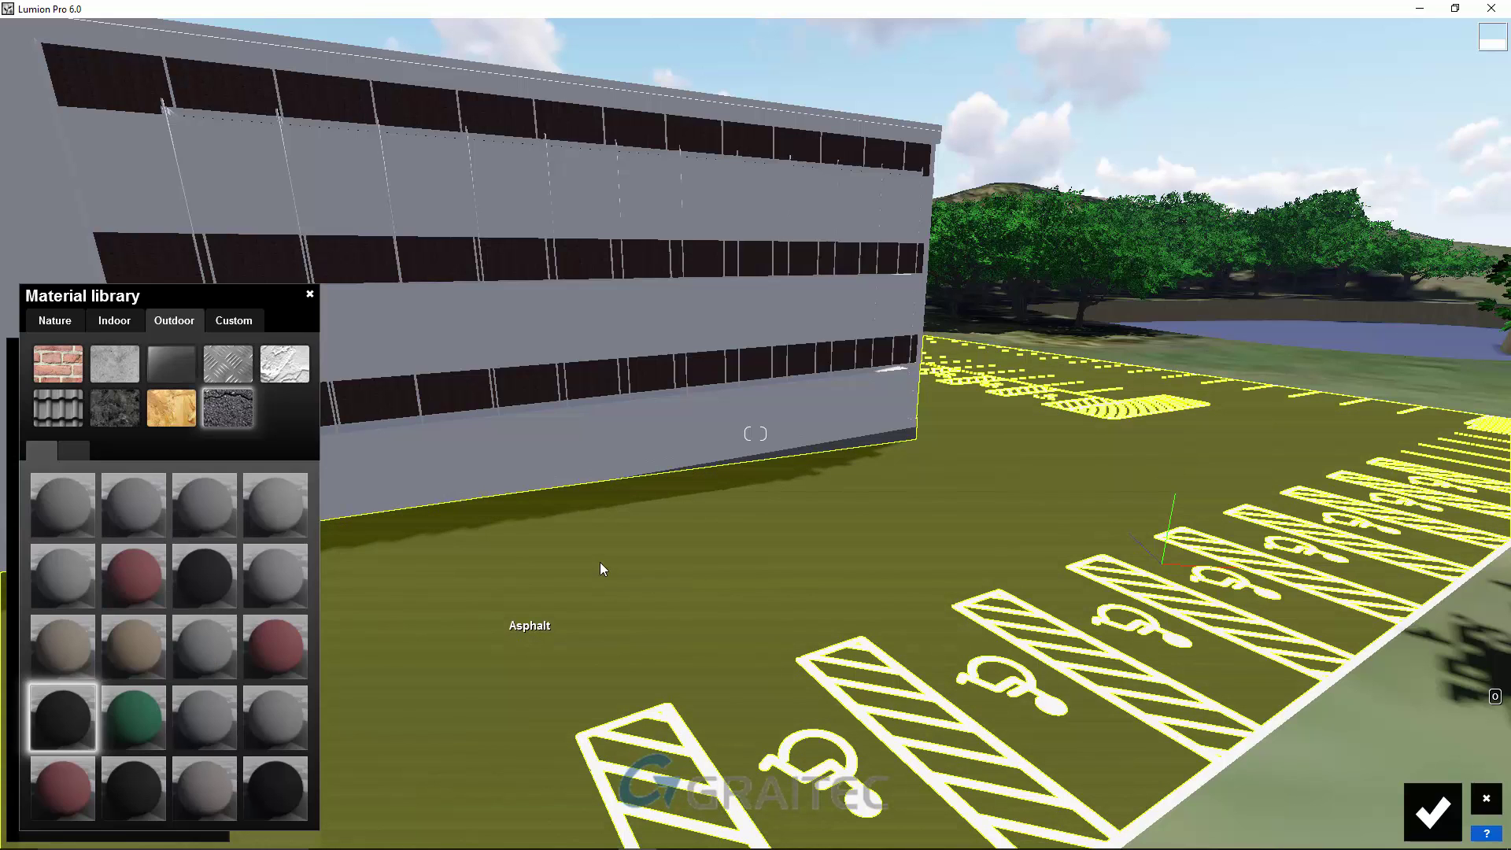
pyautogui.click(600, 562)
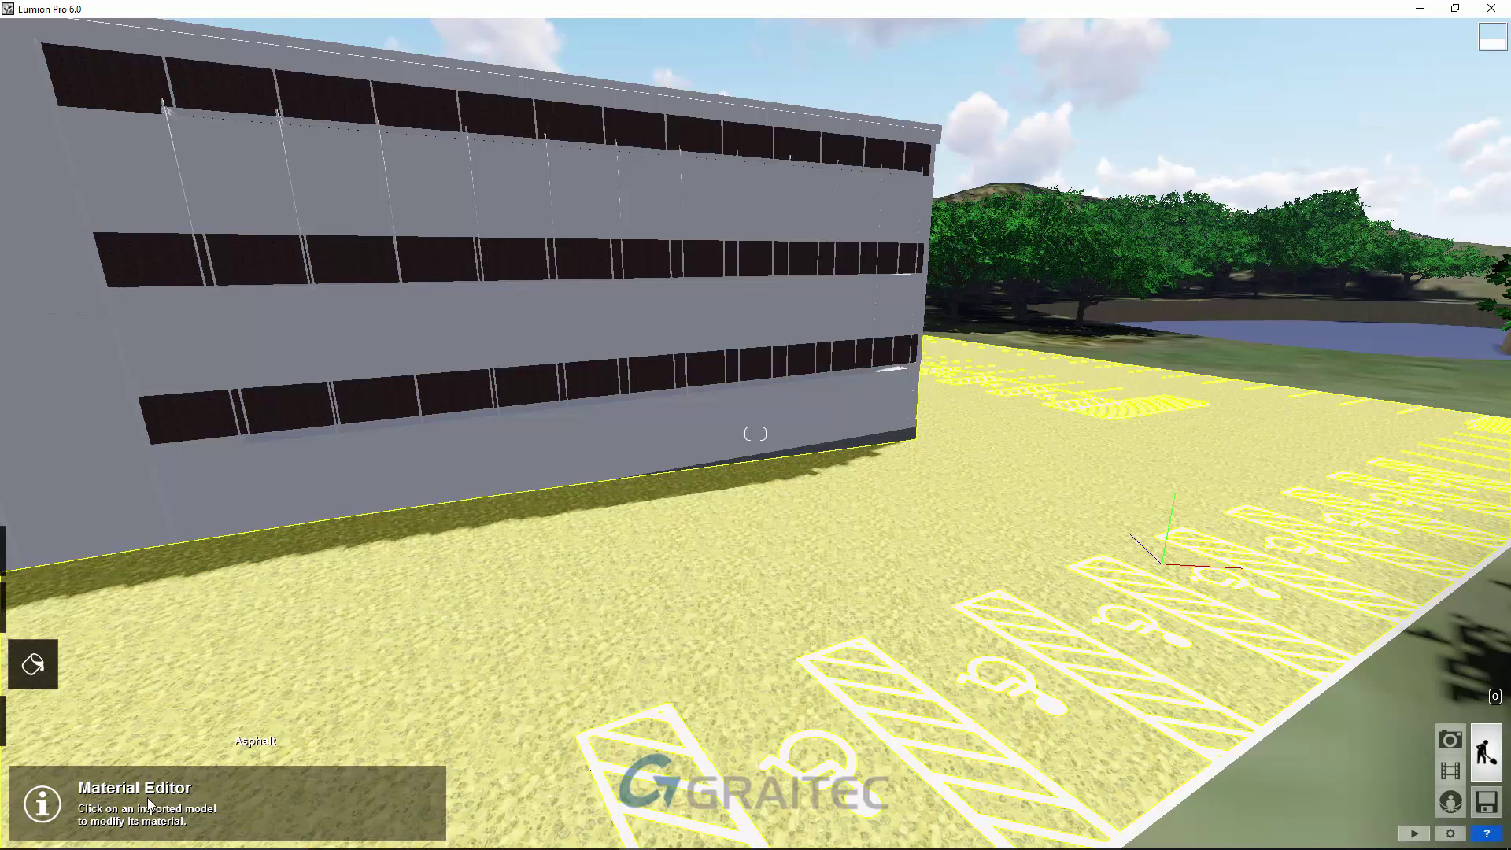
# Replace the ground model's material with the grey Asphalt 010
pyautogui.click(197, 739)
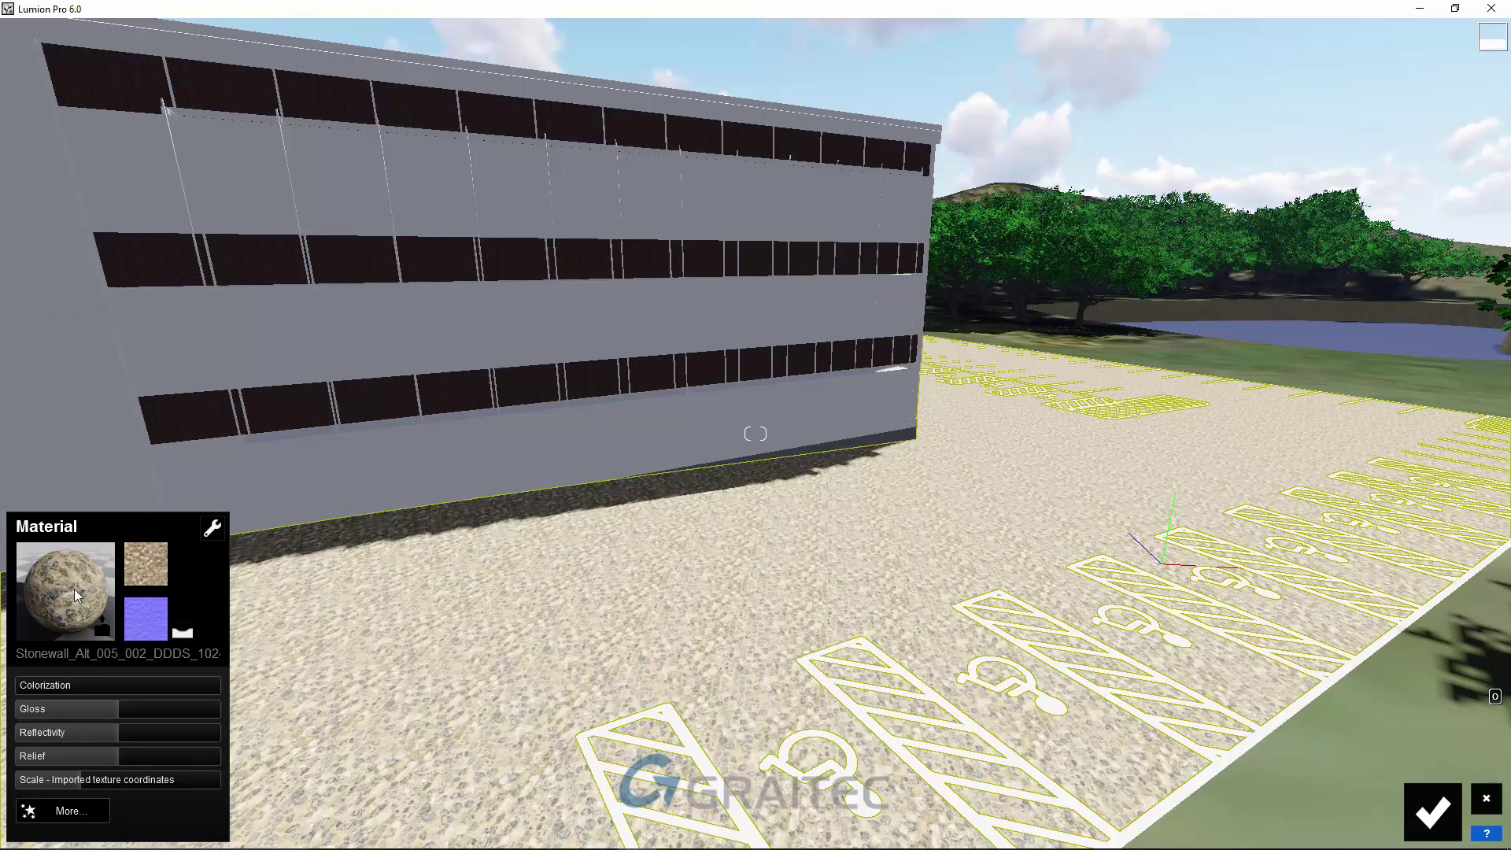
pyautogui.click(63, 569)
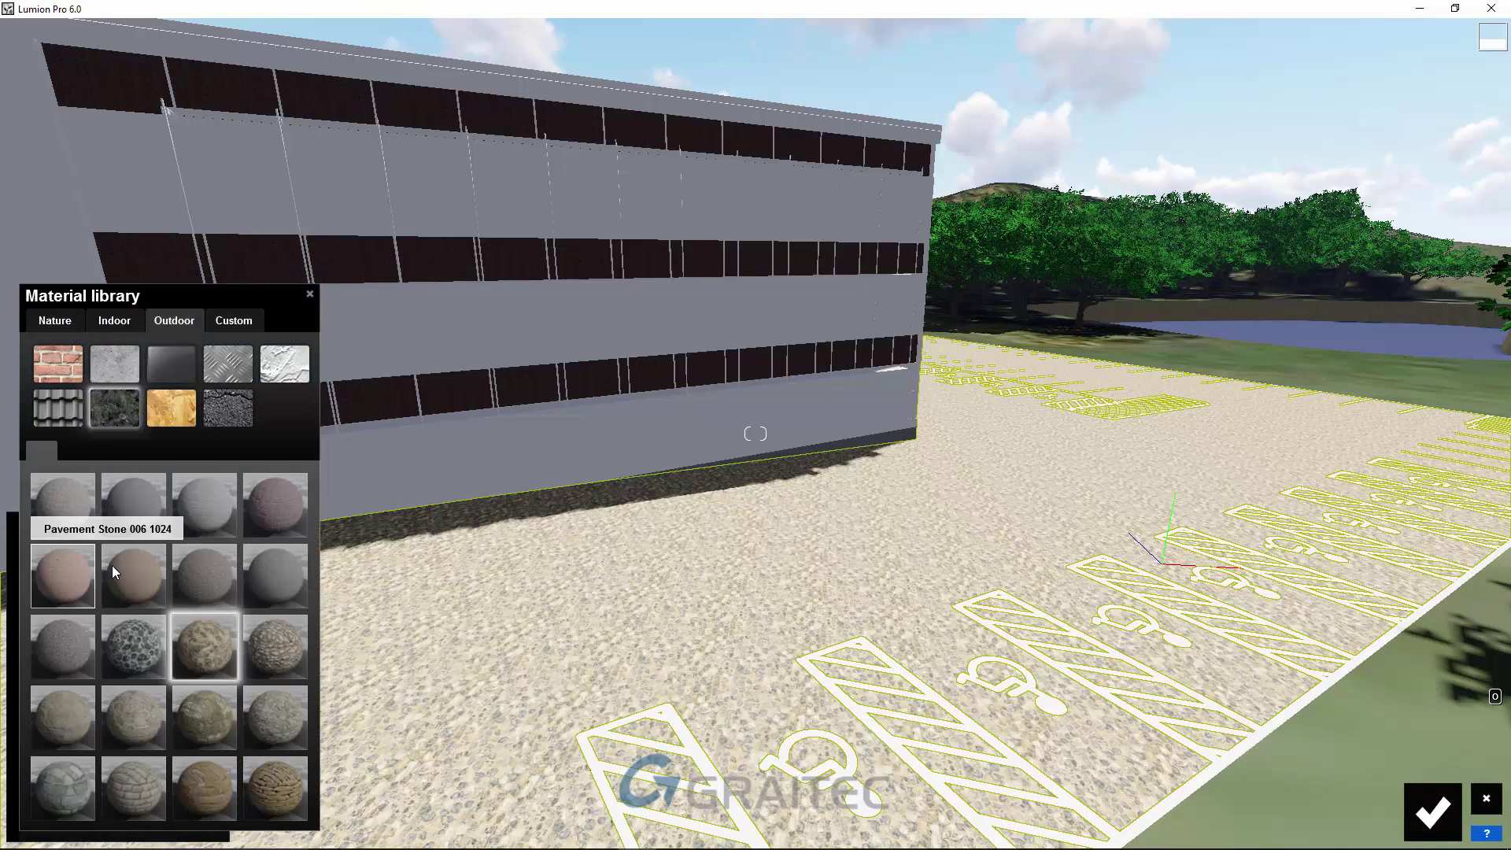
pyautogui.click(230, 403)
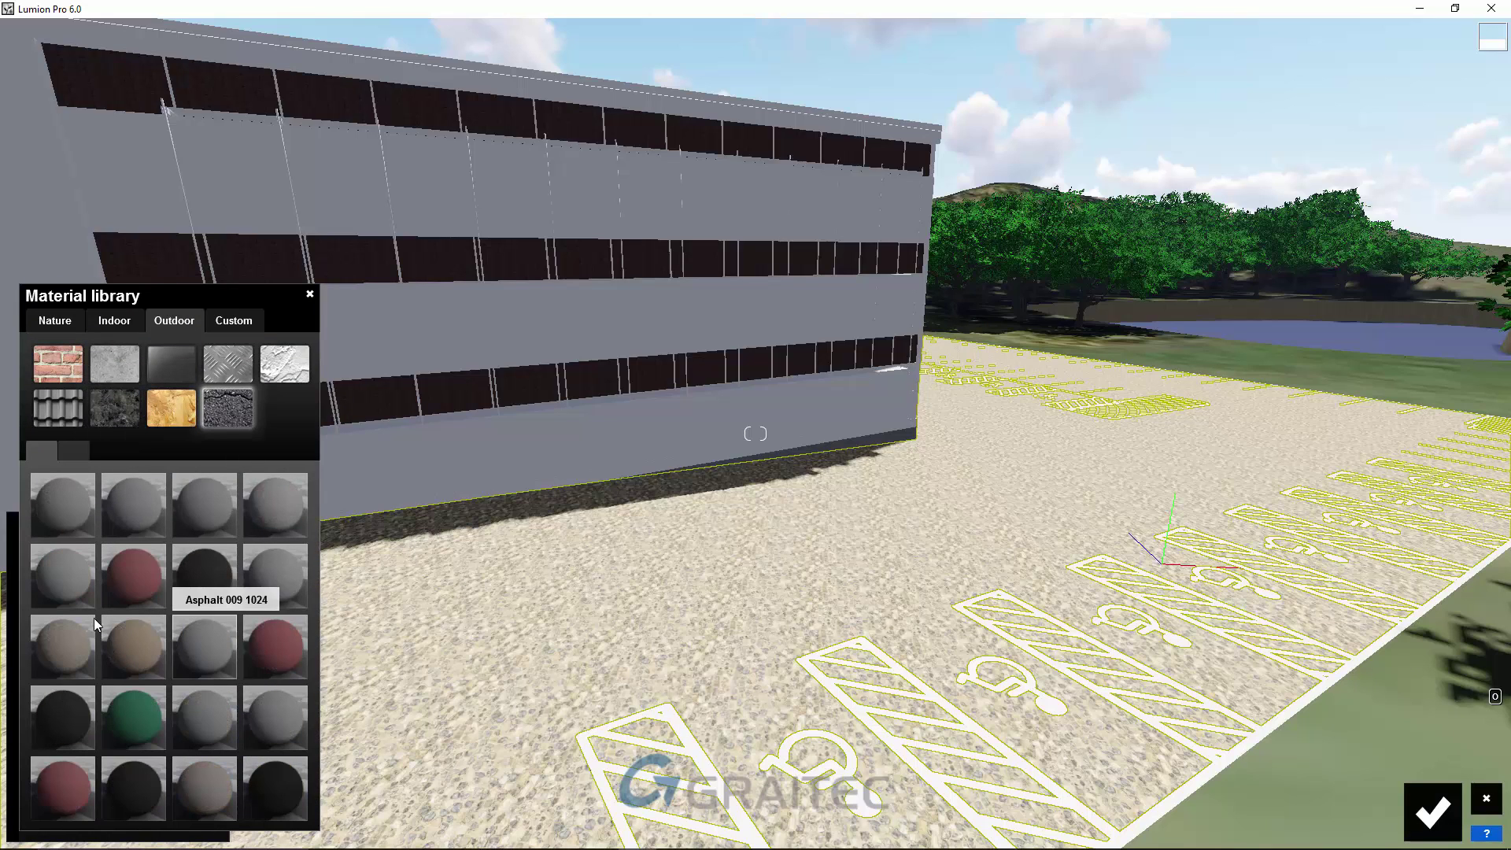
pyautogui.click(214, 707)
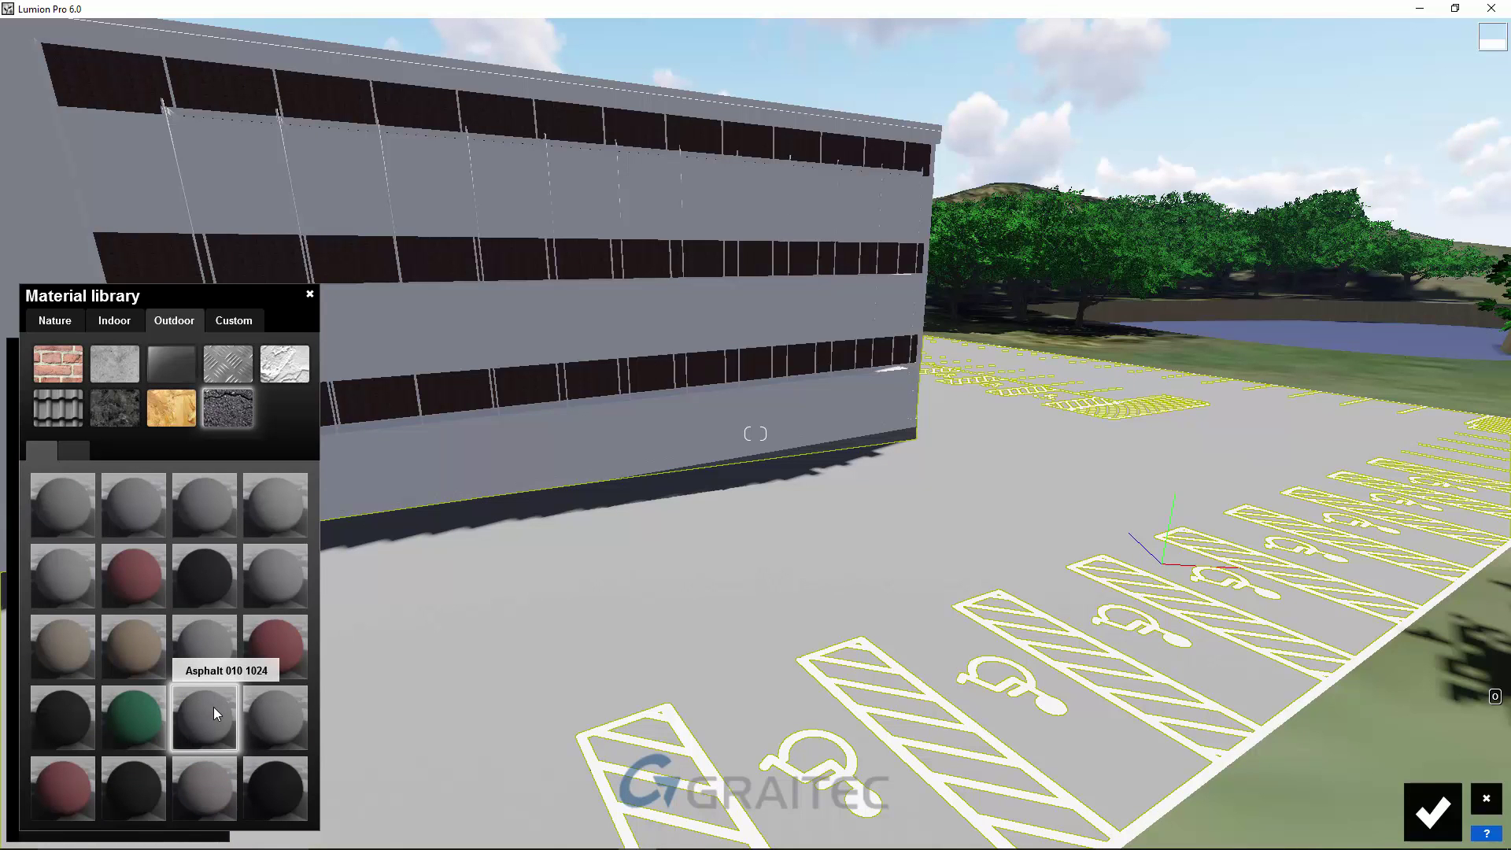
pyautogui.click(213, 715)
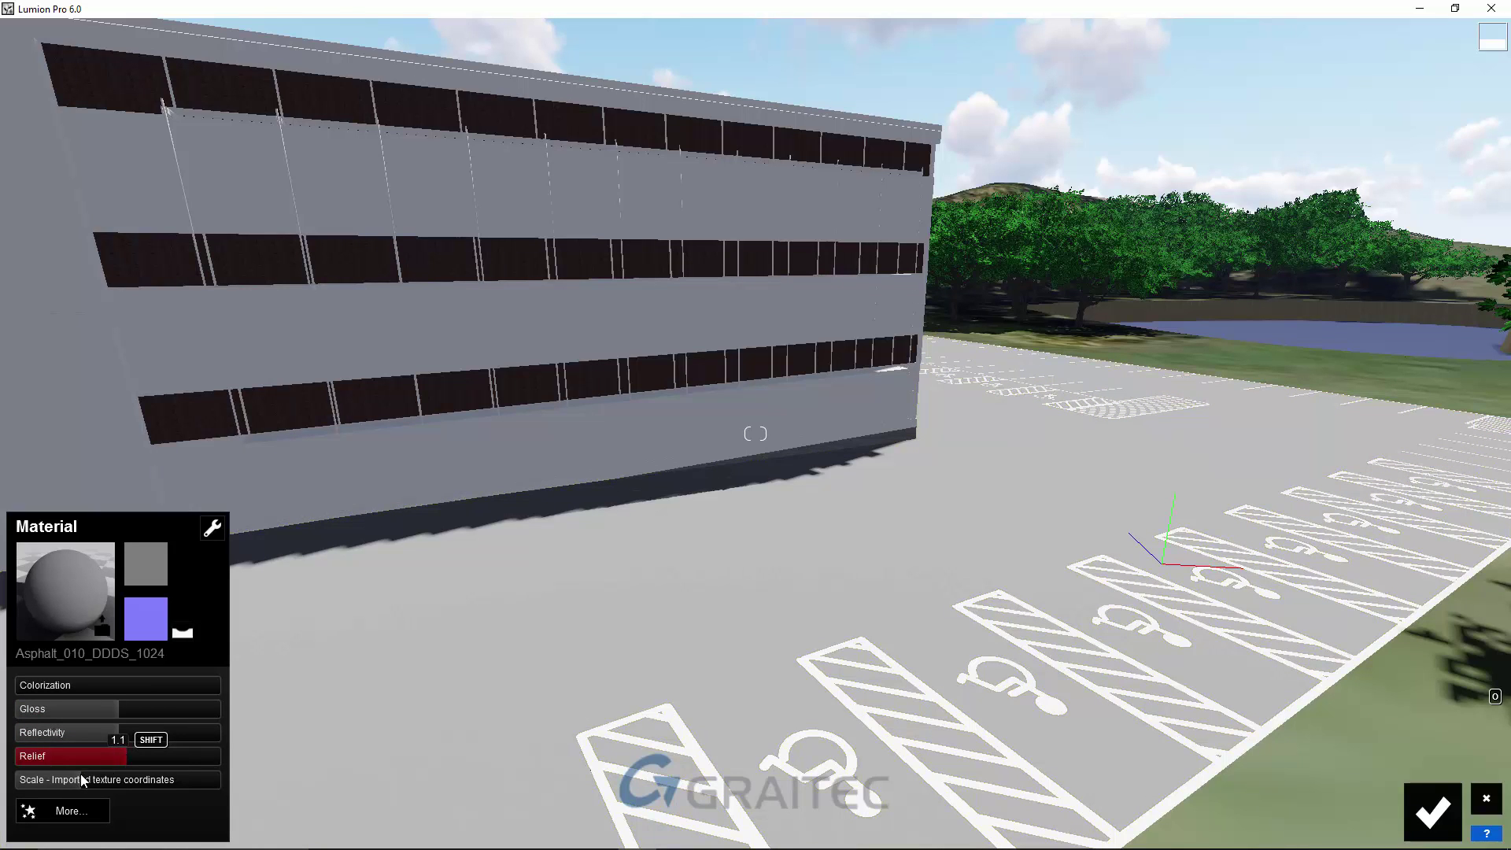
# Raise the asphalt texture scale to about 15.1 and confirm the material
pyautogui.moveTo(81, 773); pyautogui.dragTo(139, 777)
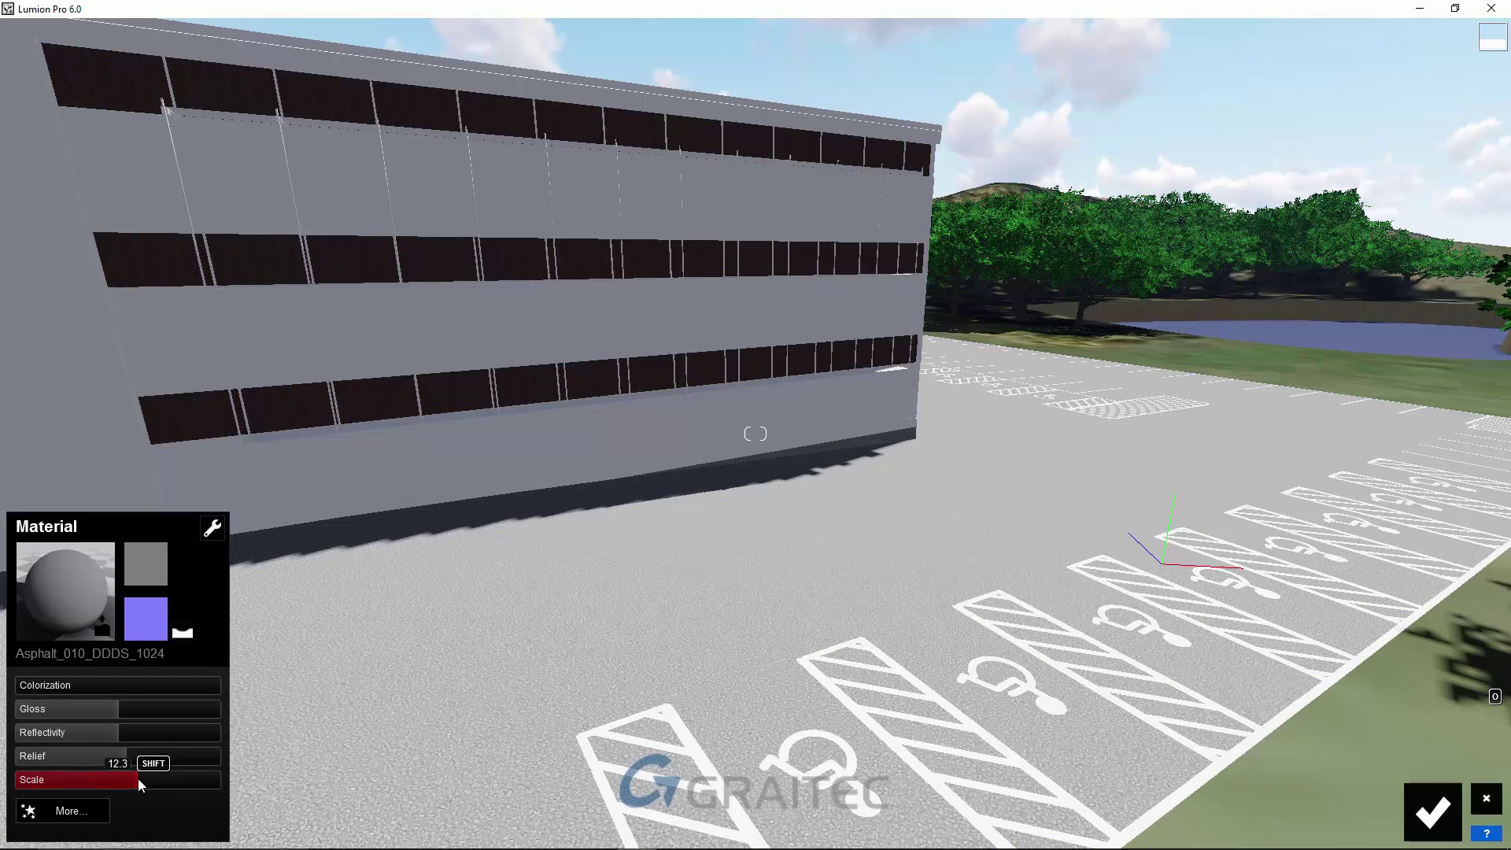
pyautogui.moveTo(139, 778); pyautogui.dragTo(144, 778)
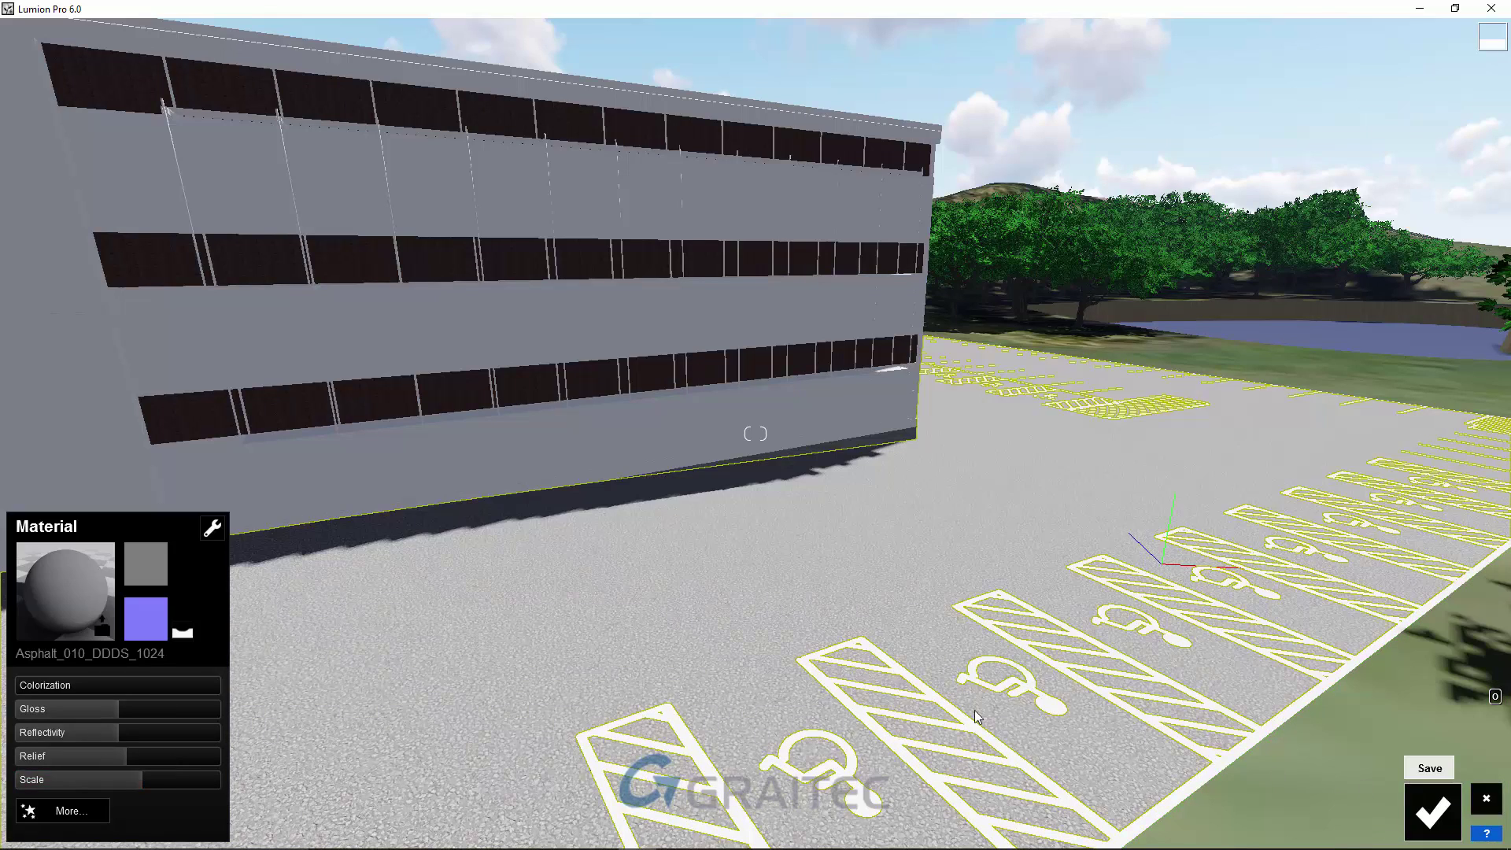
pyautogui.click(1425, 804)
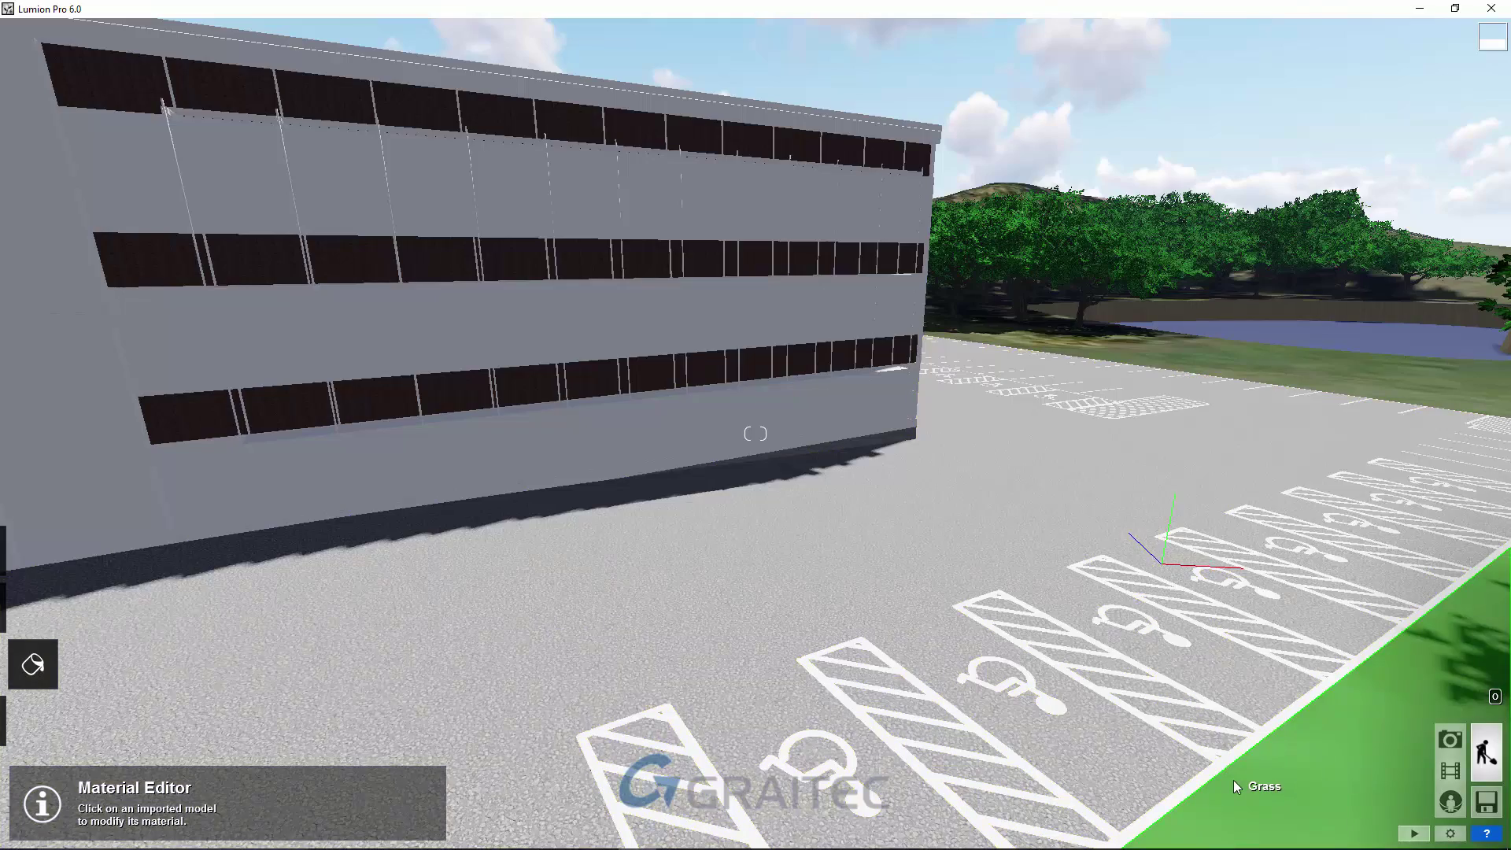
# Replace the ground material with dark Asphalt 010B and enlarge its texture scale
pyautogui.moveTo(1234, 781); pyautogui.dragTo(736, 735, button='right')
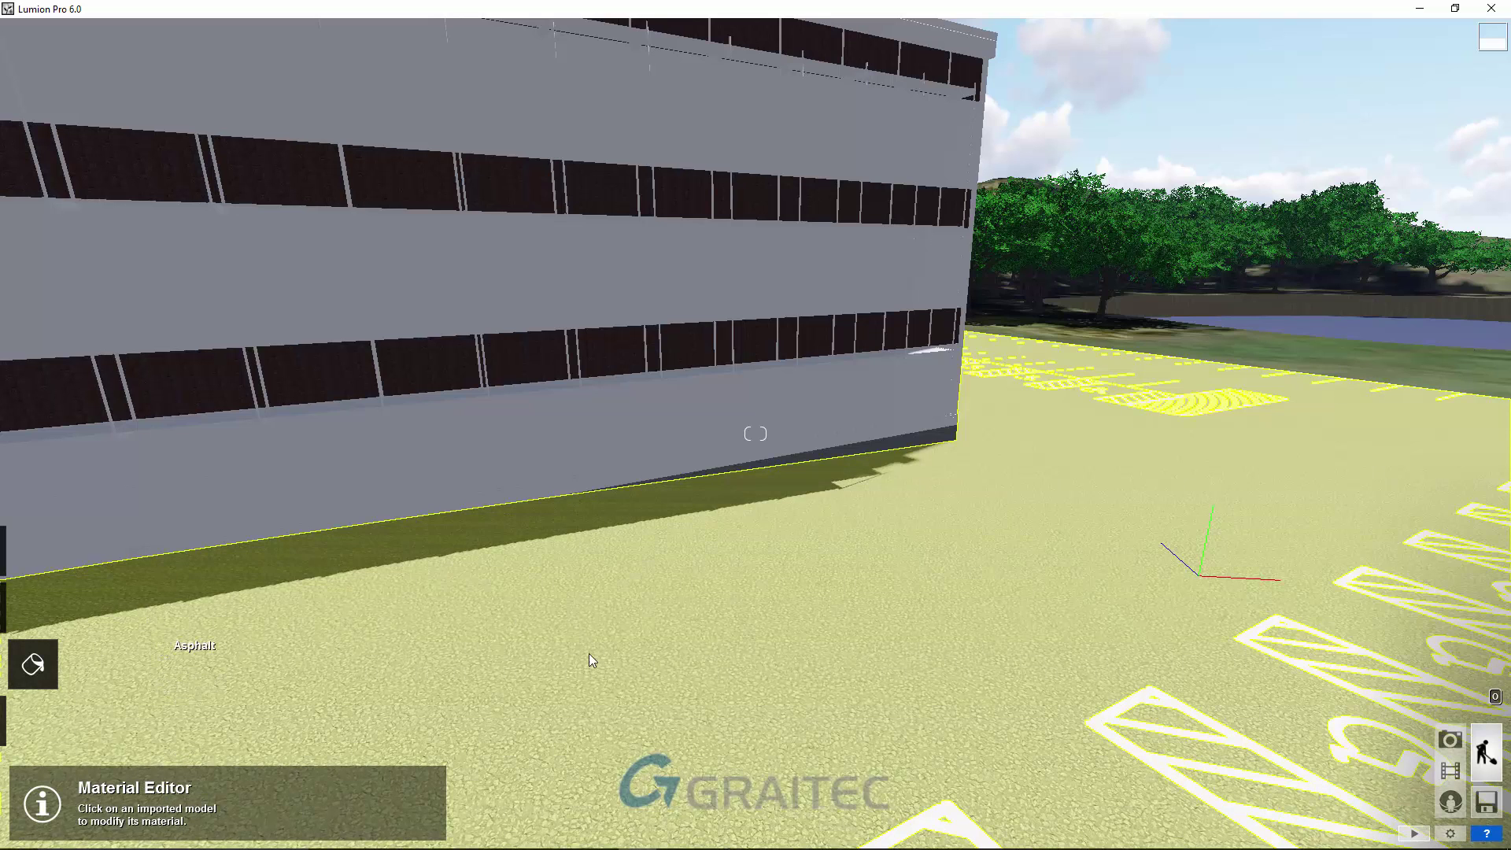
pyautogui.click(164, 795)
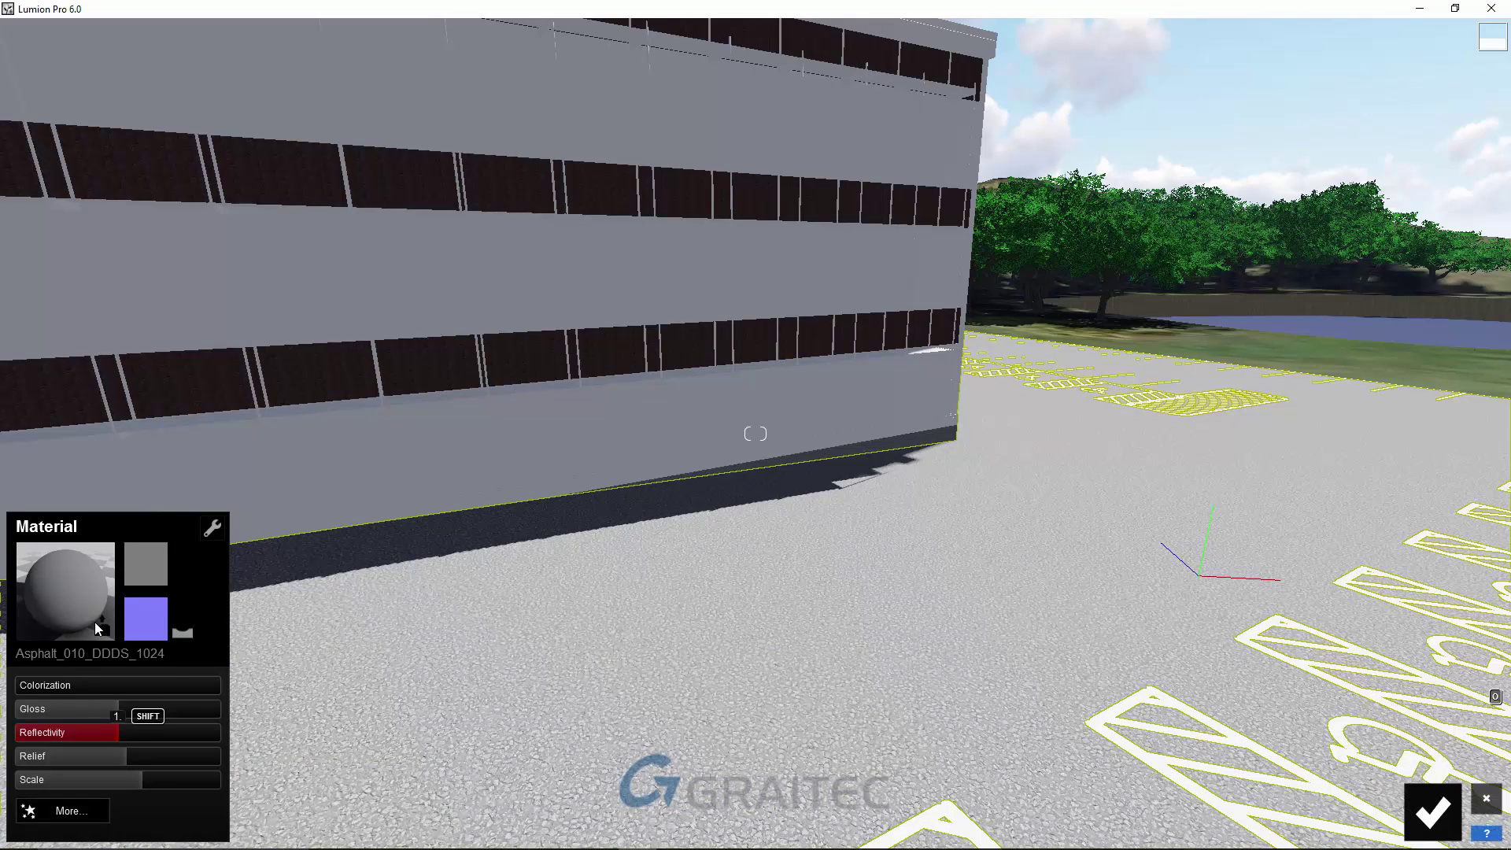
pyautogui.click(63, 570)
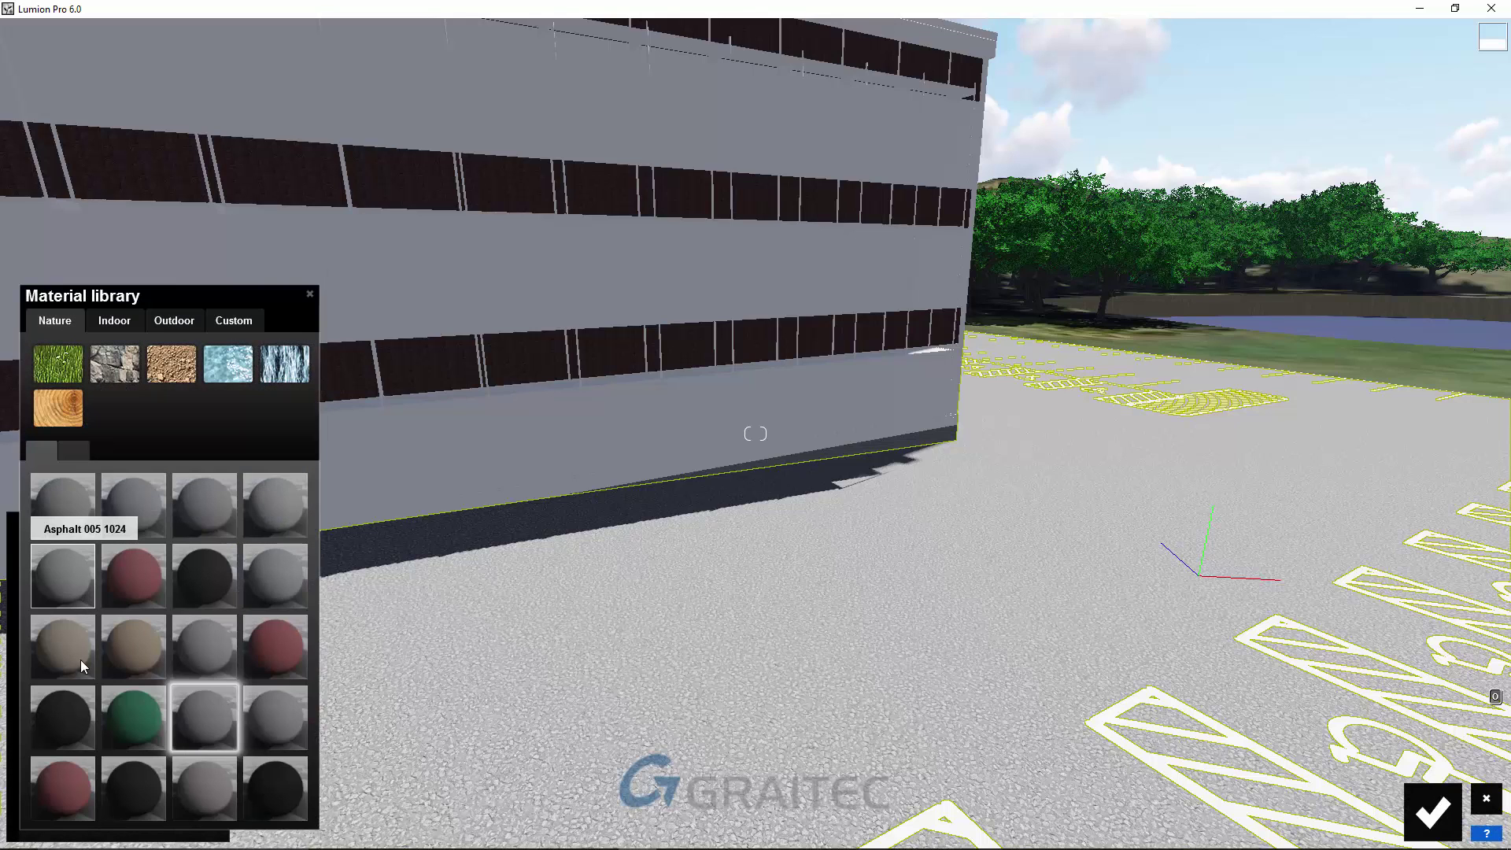
pyautogui.click(60, 706)
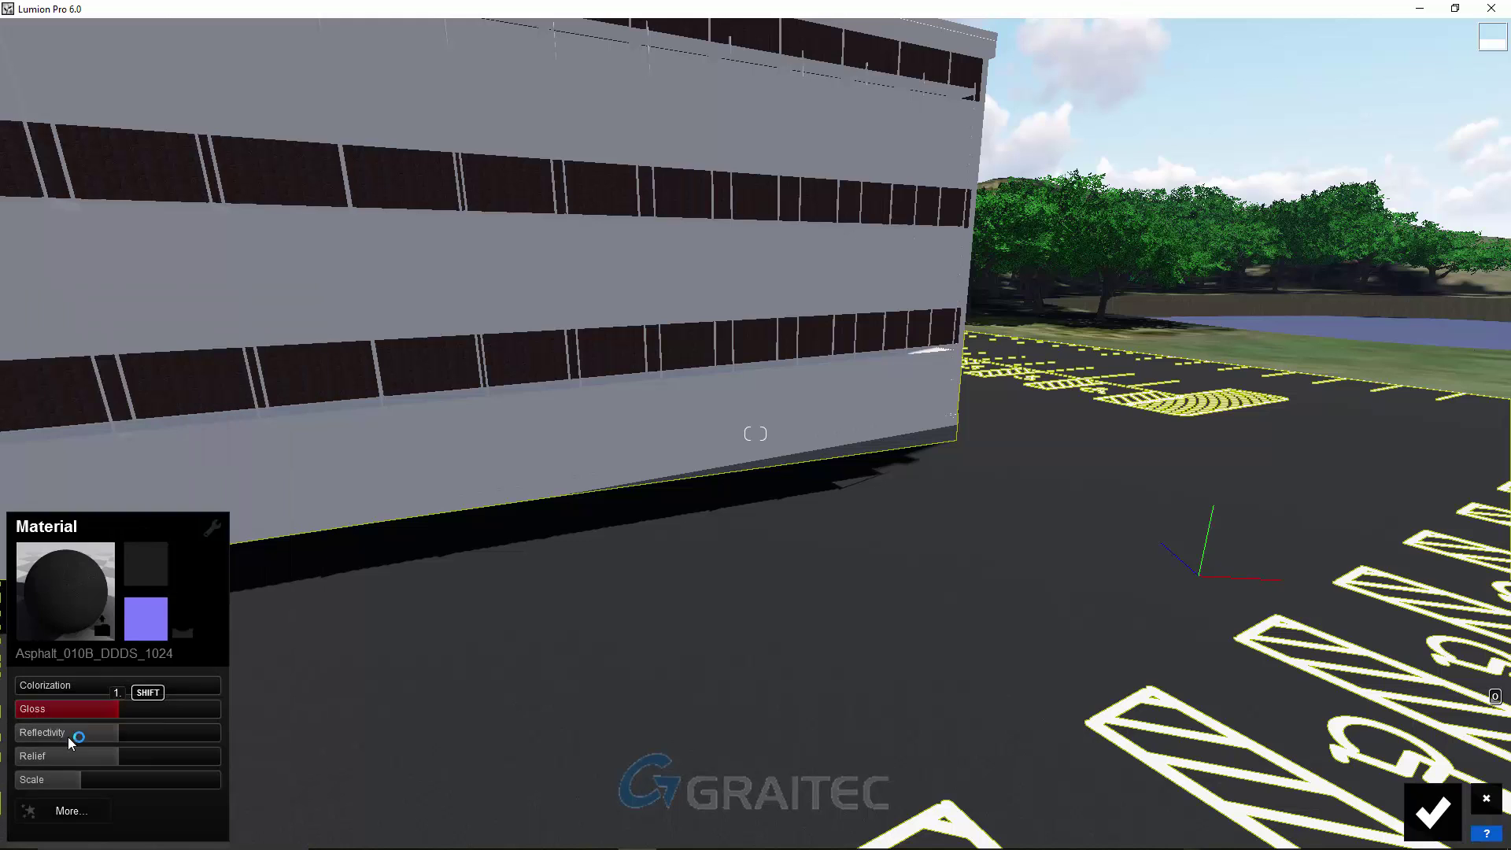
pyautogui.moveTo(88, 778); pyautogui.dragTo(122, 777)
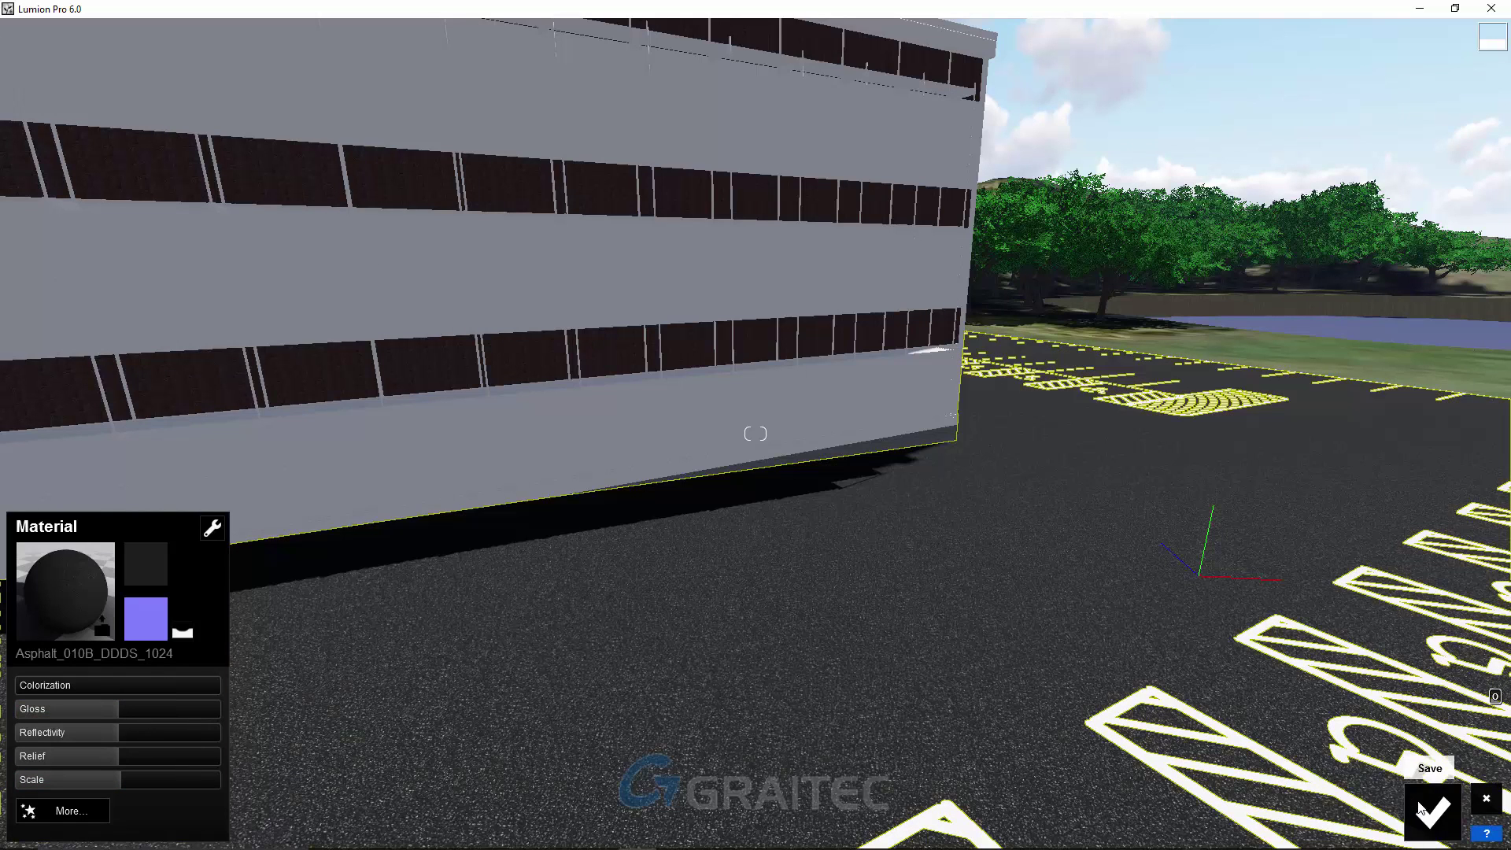
pyautogui.click(1409, 803)
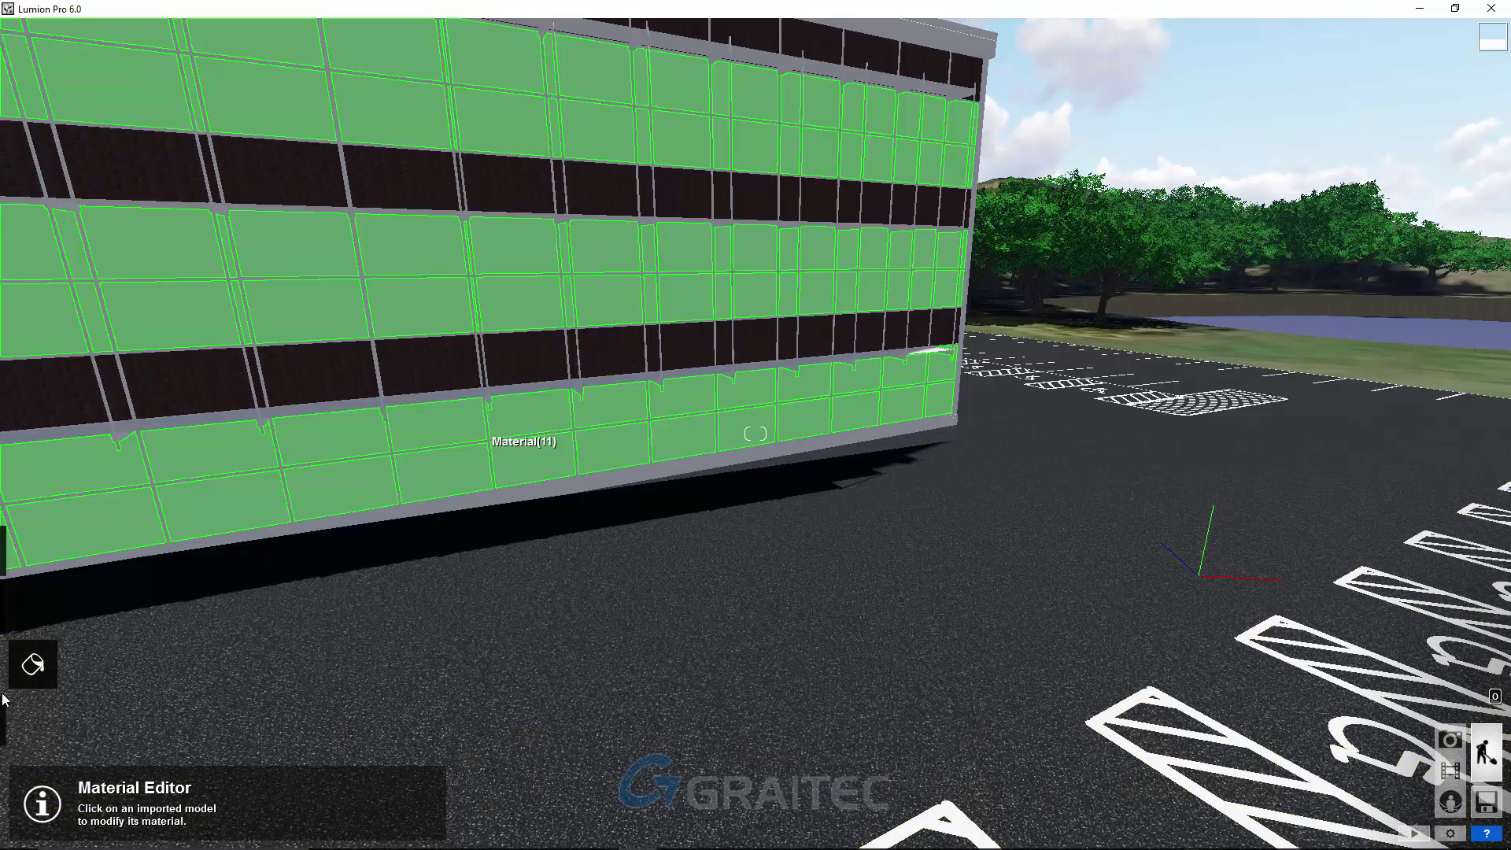
pyautogui.moveTo(31, 664)
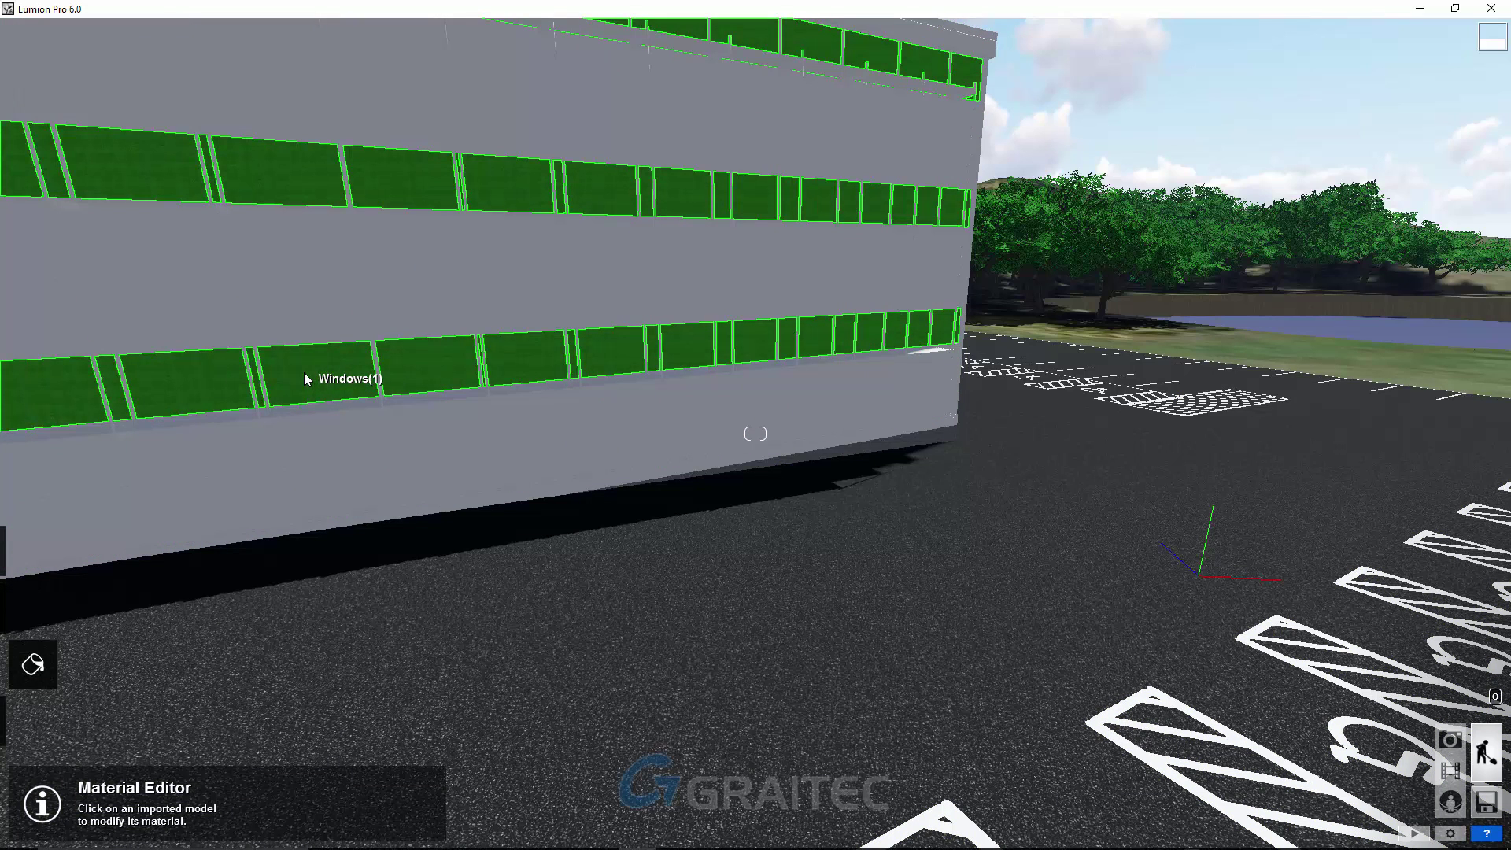
# Apply Outdoor > Glass > Glass Panels 001 to the windows
pyautogui.click(304, 379)
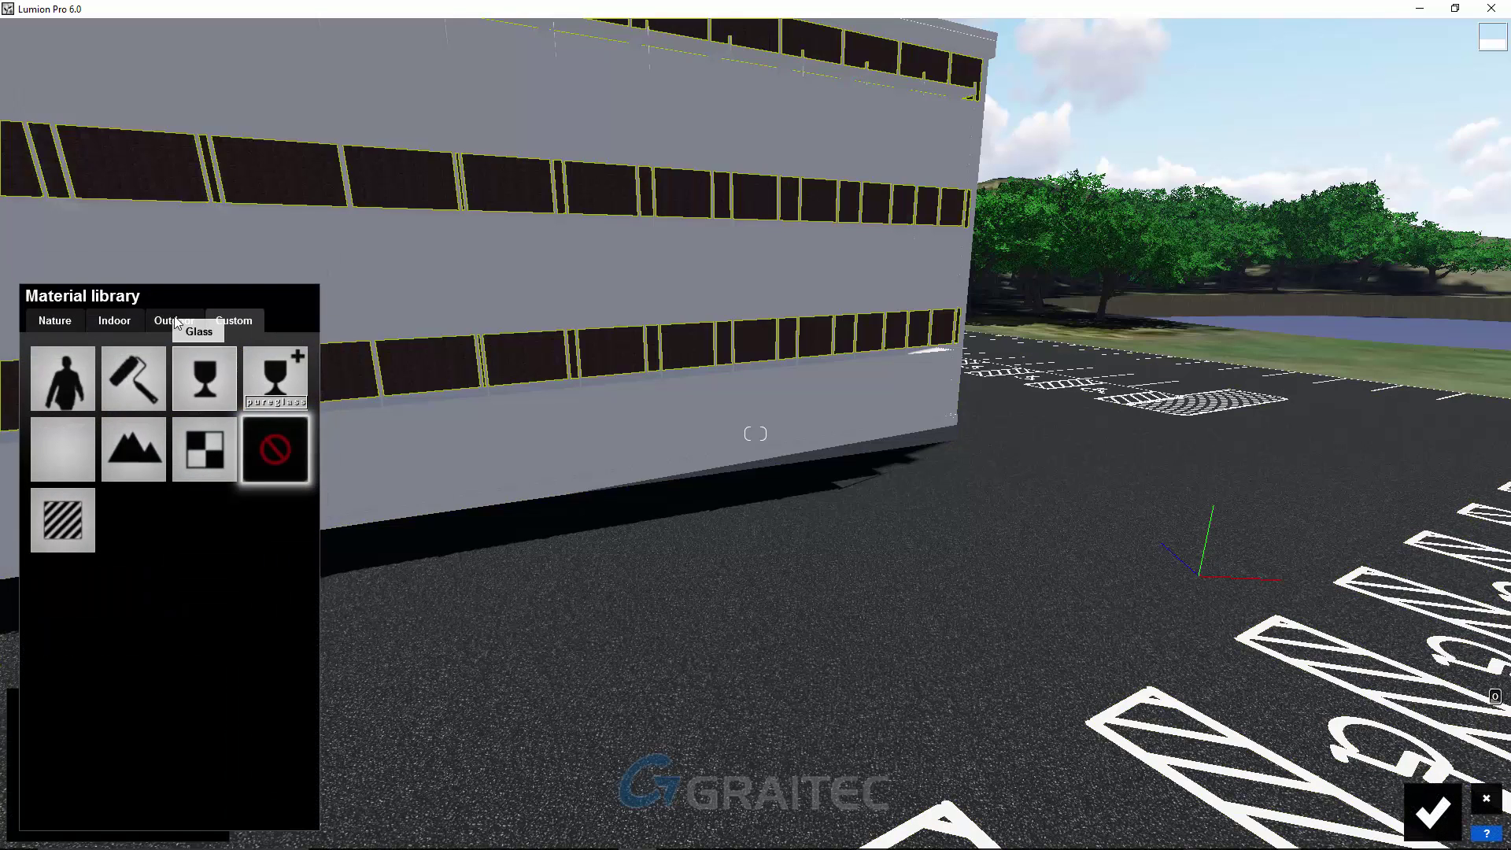
pyautogui.click(173, 323)
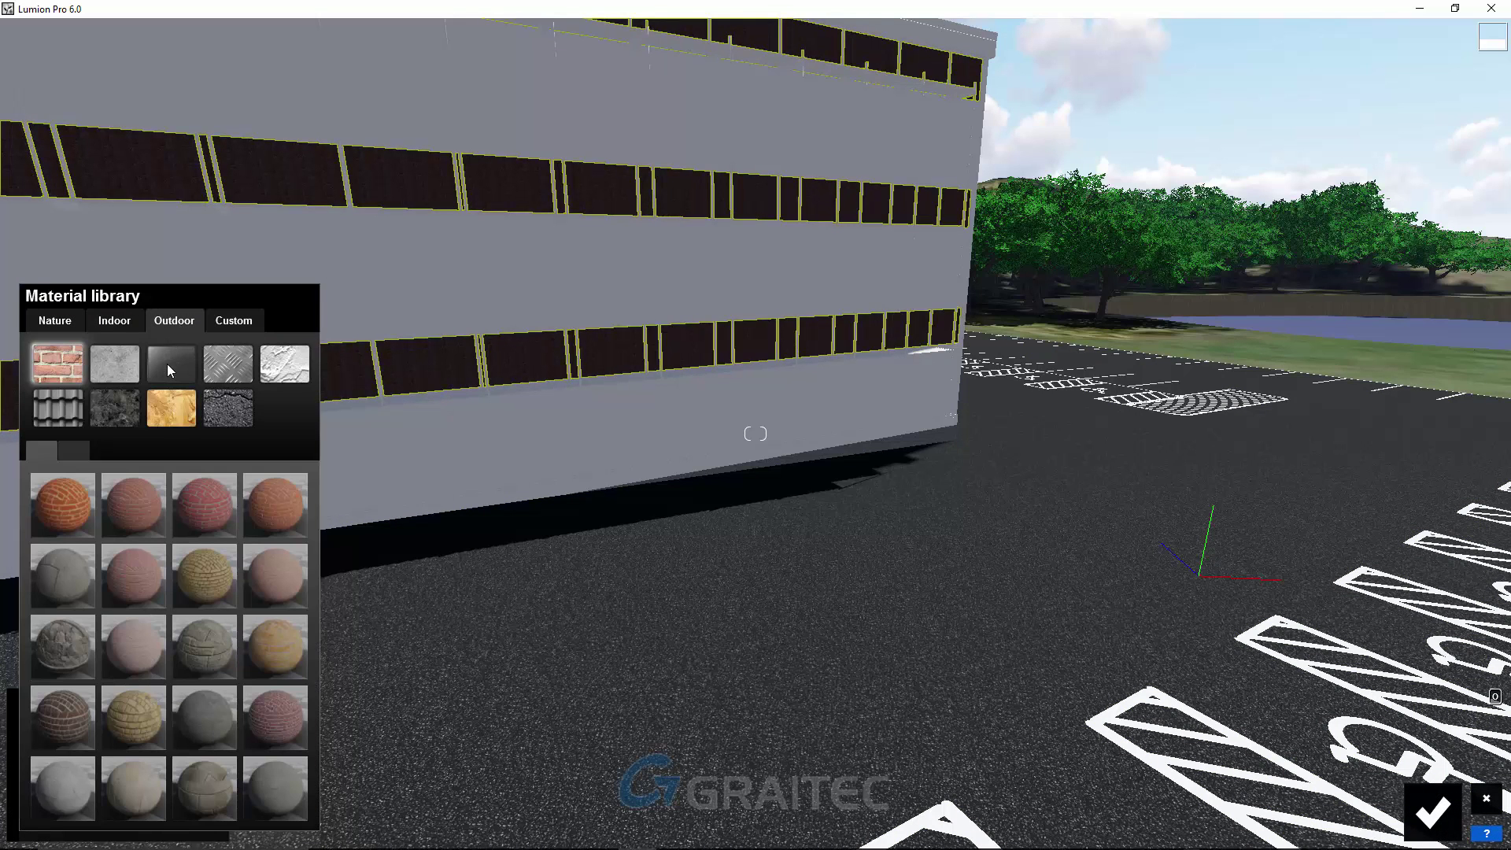
pyautogui.click(168, 363)
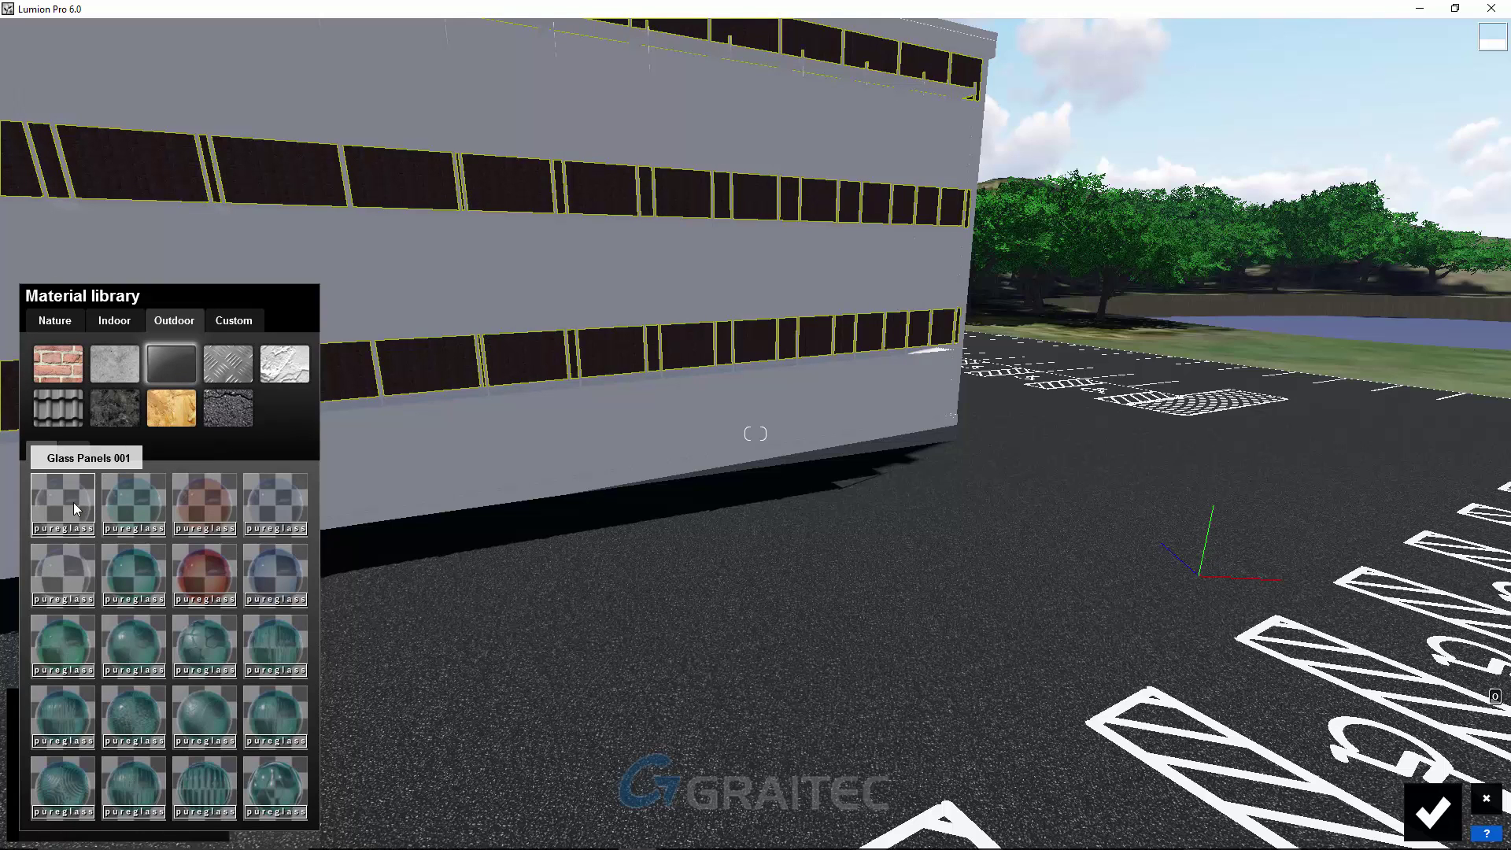
pyautogui.click(68, 564)
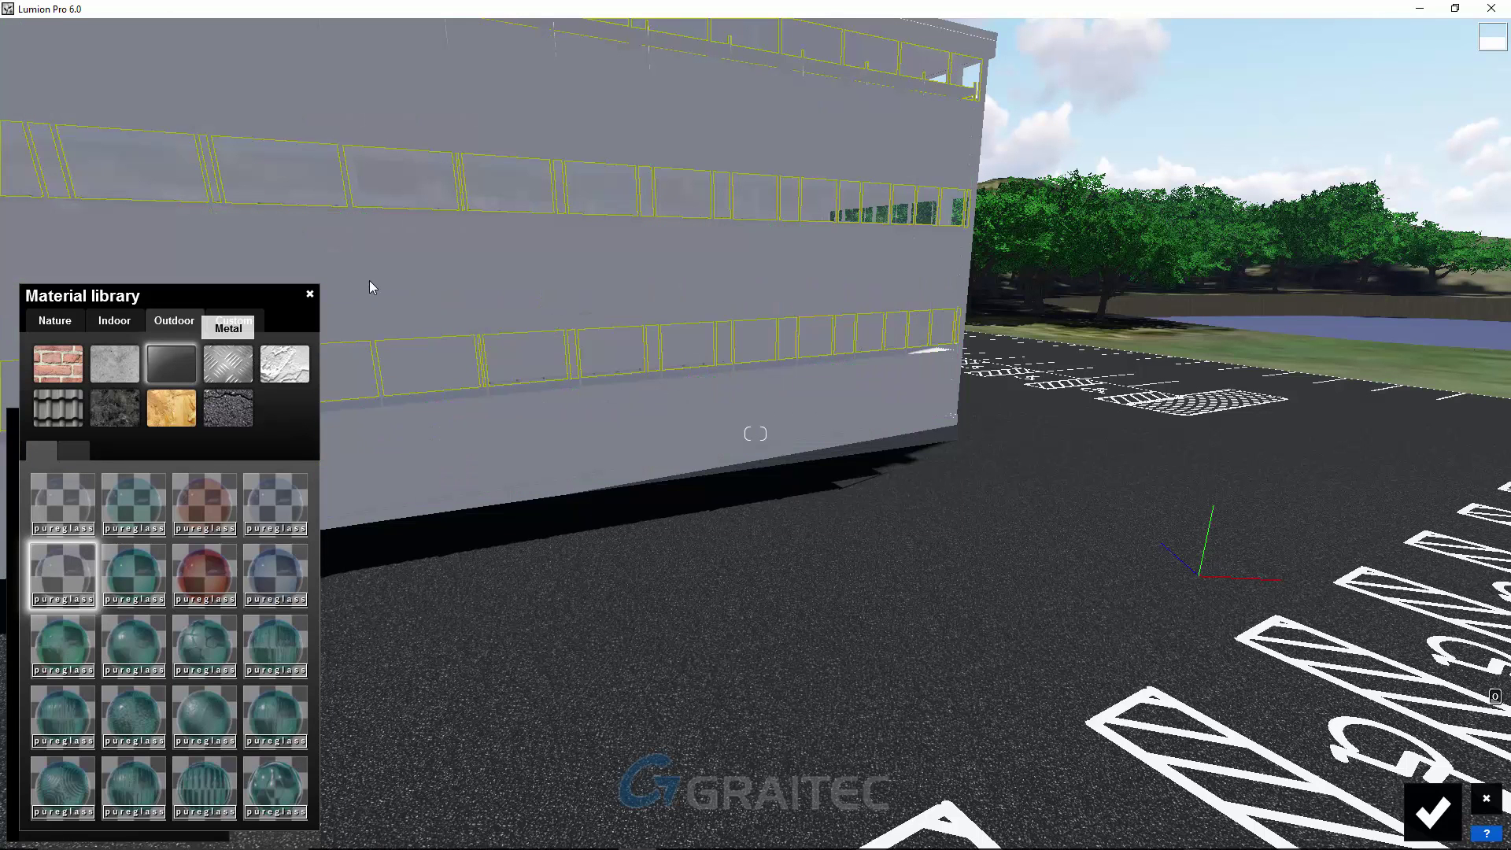
# Re-texture the facade panels with Concrete 012 1024 at an enlarged texture scale
pyautogui.click(392, 261)
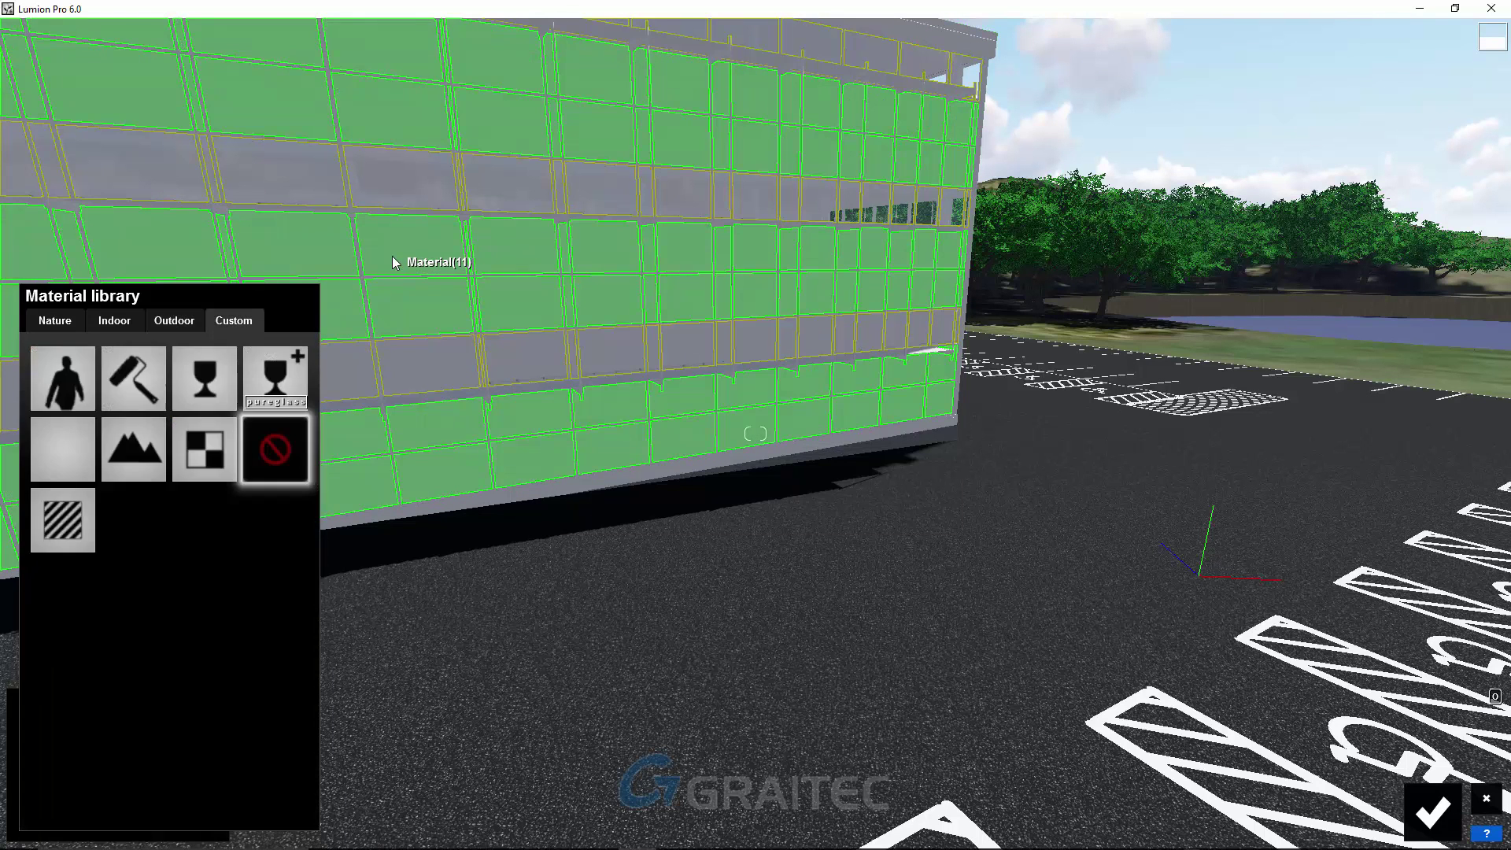
pyautogui.click(177, 321)
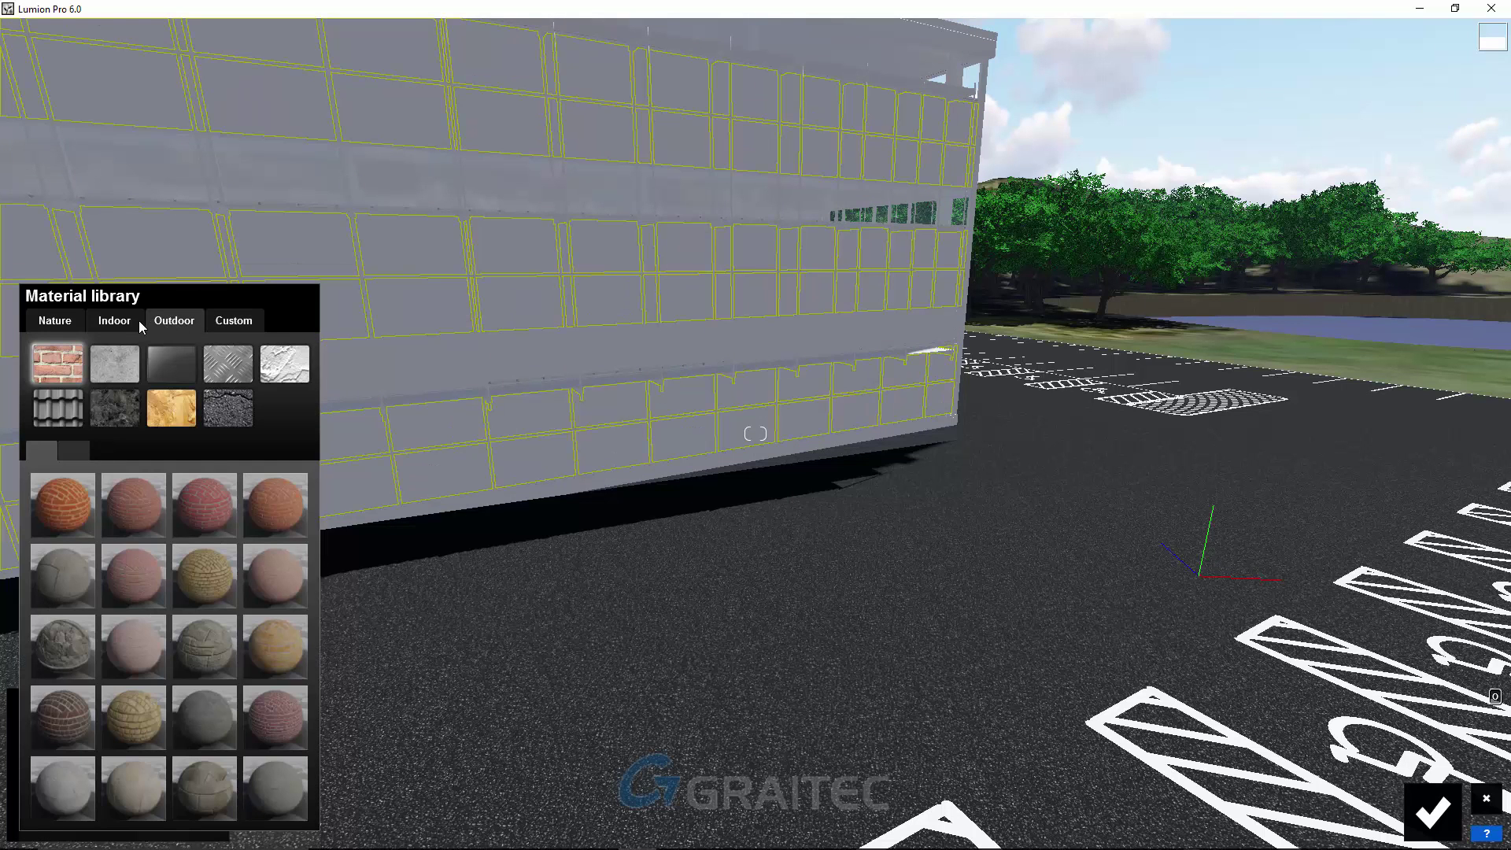
pyautogui.click(116, 365)
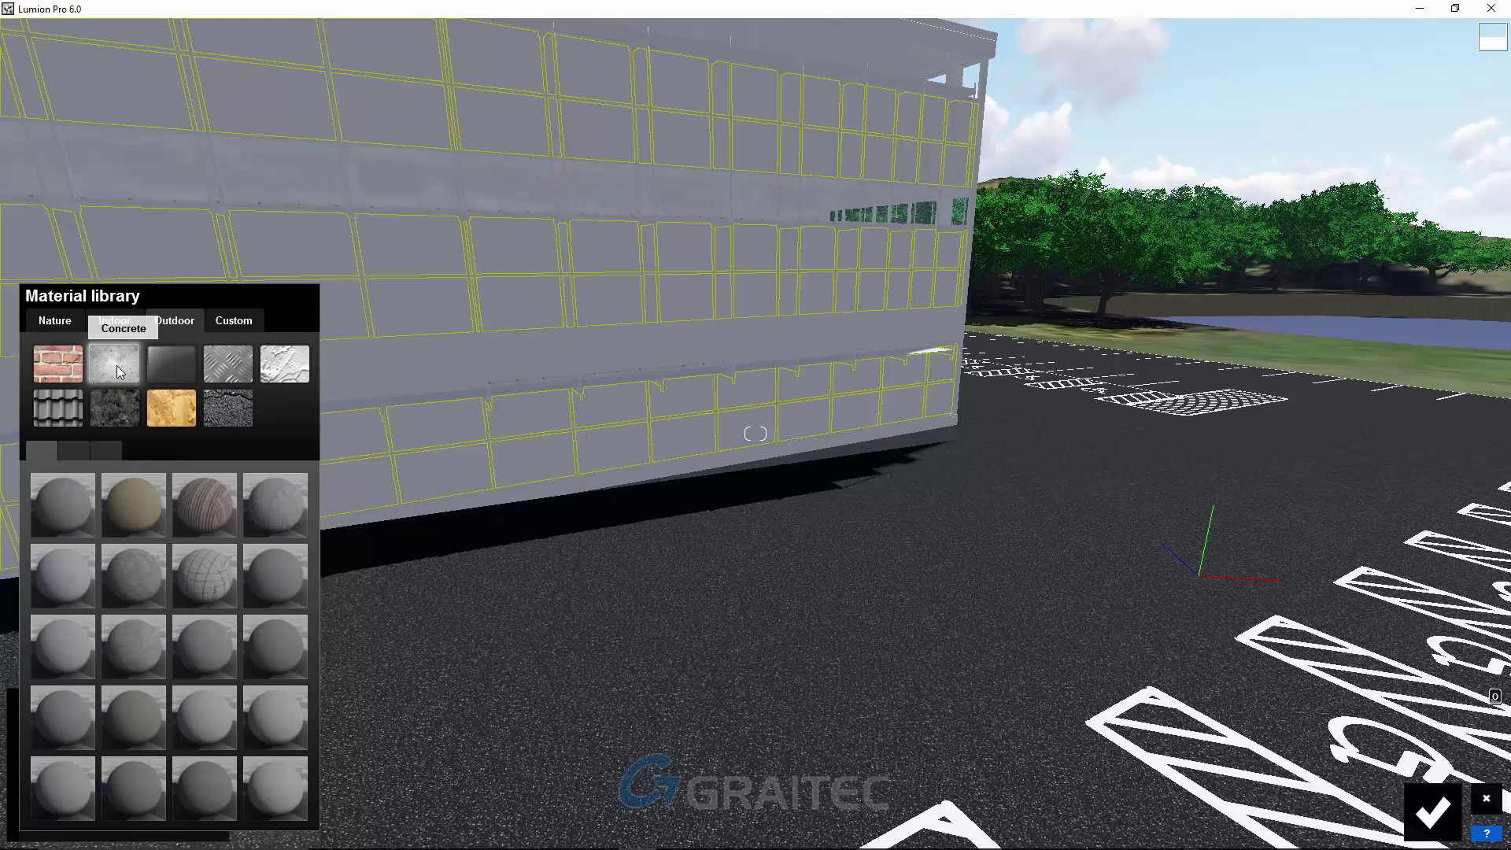
pyautogui.click(140, 571)
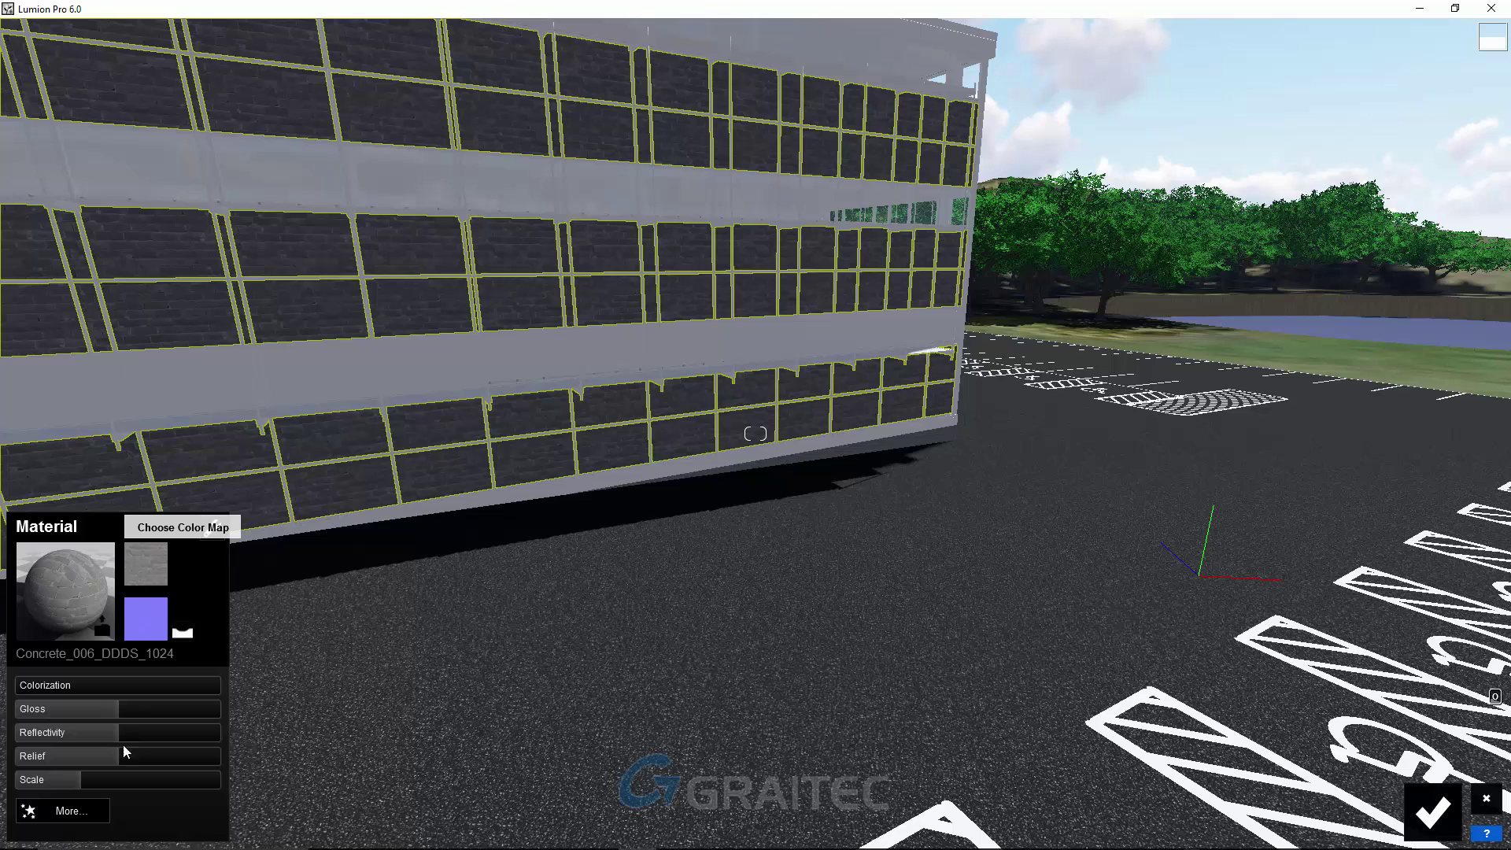
pyautogui.press('shift')
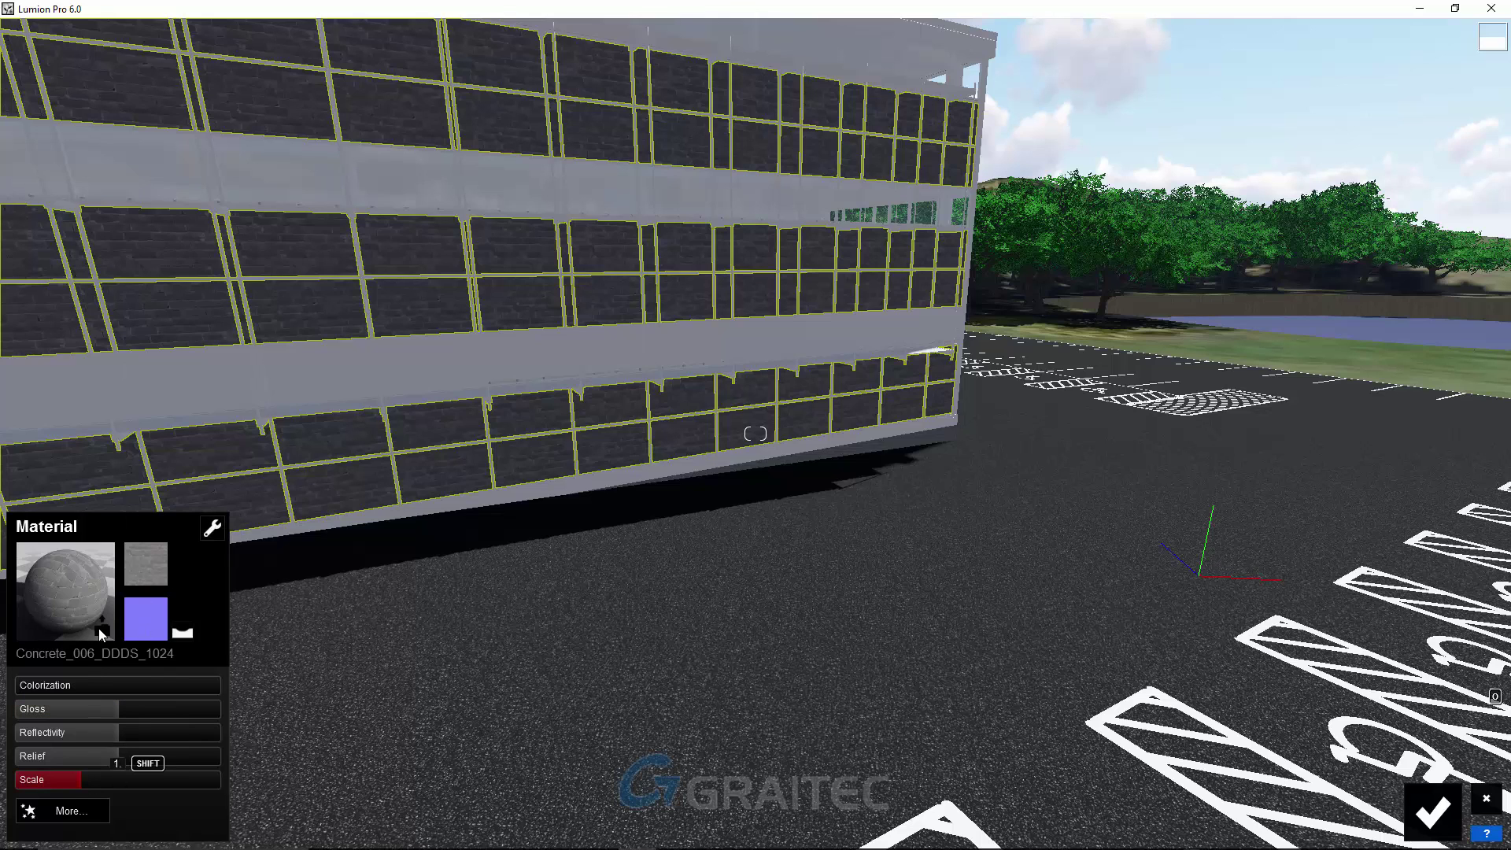
pyautogui.click(72, 594)
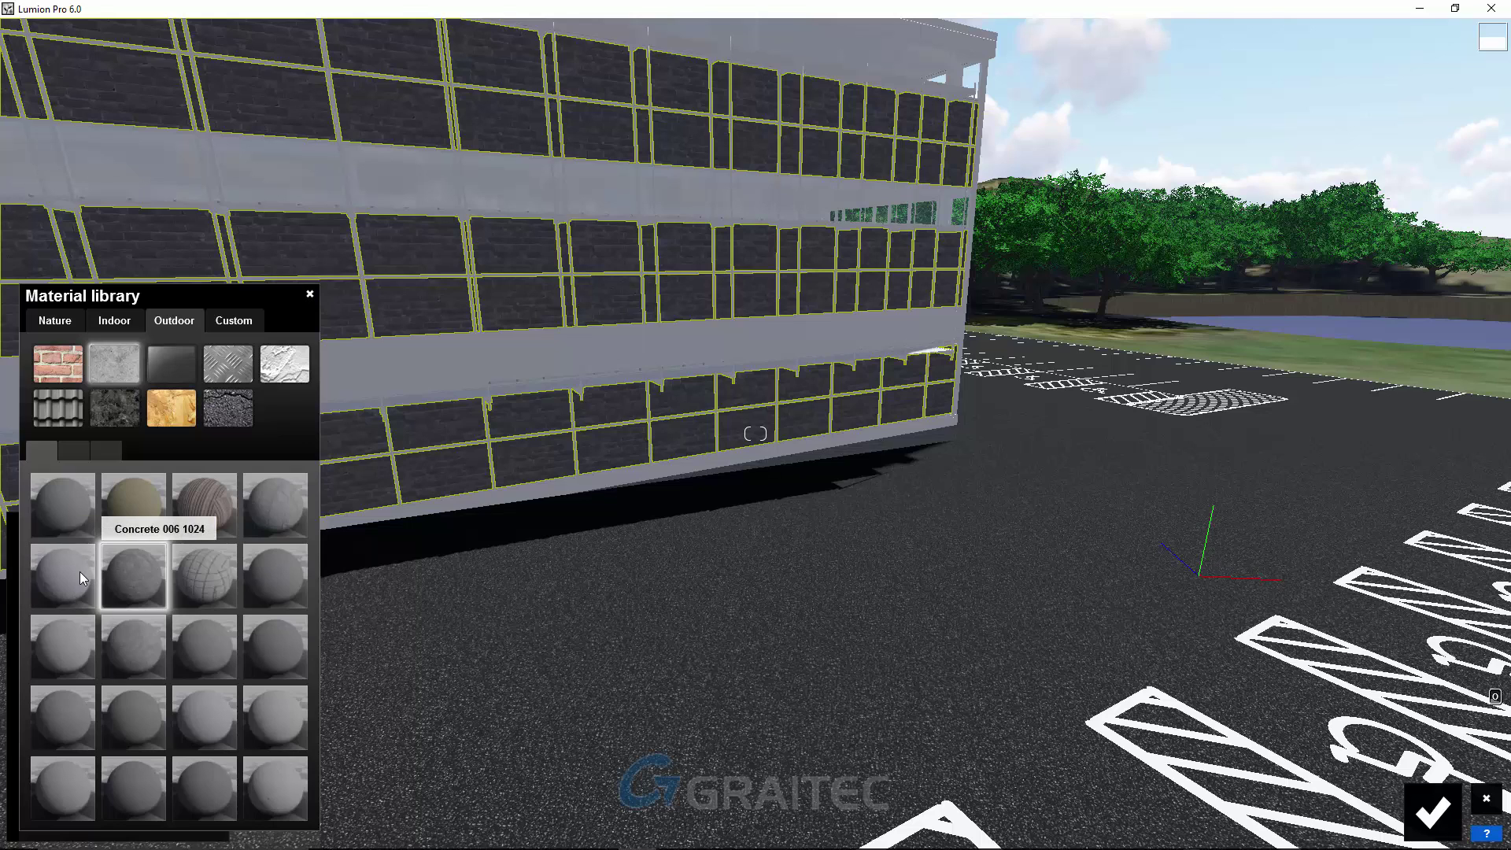
pyautogui.click(129, 634)
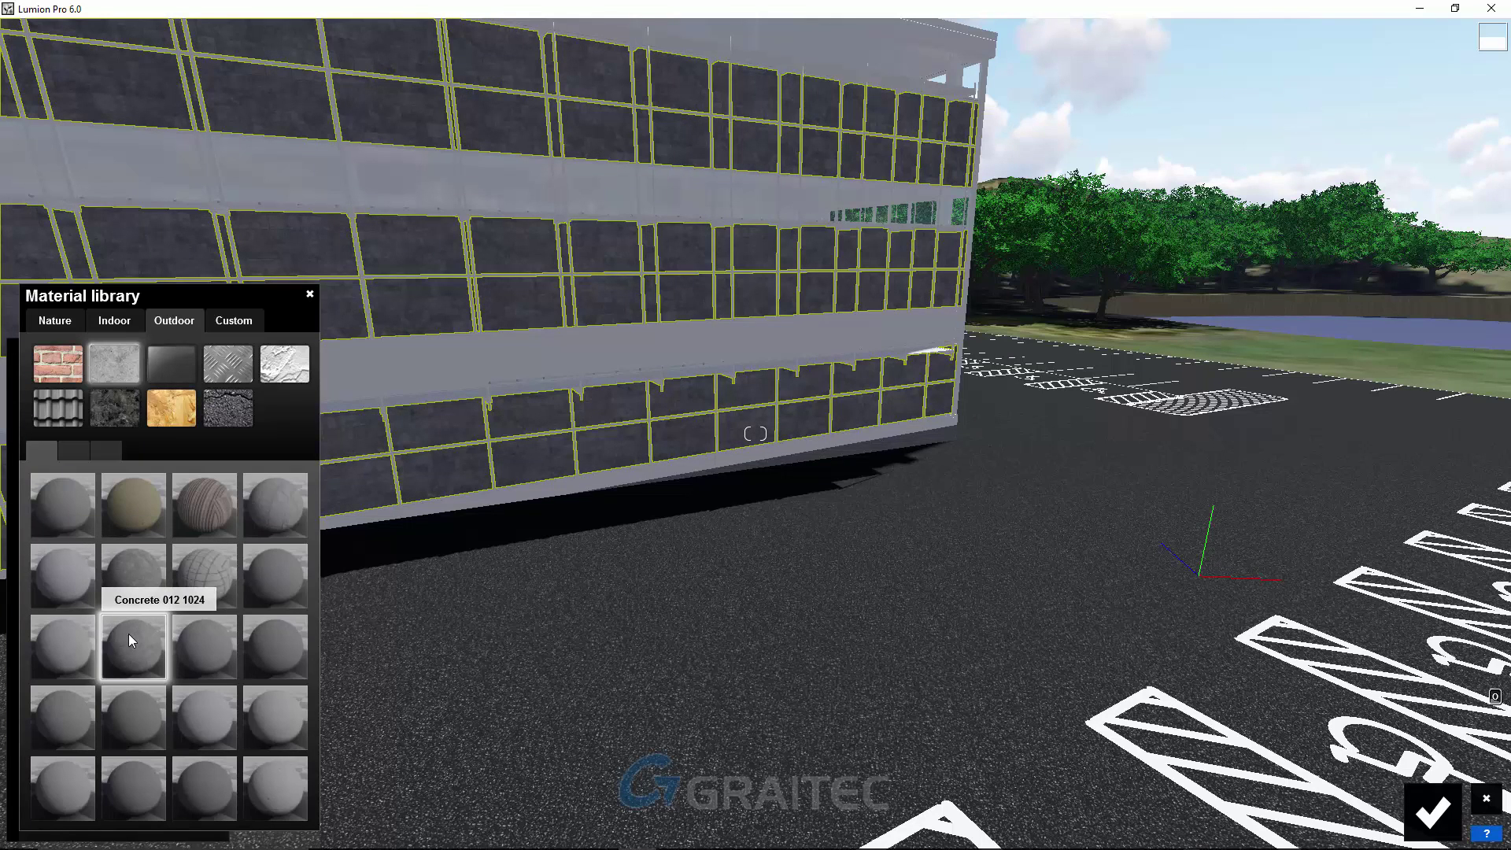
pyautogui.click(129, 635)
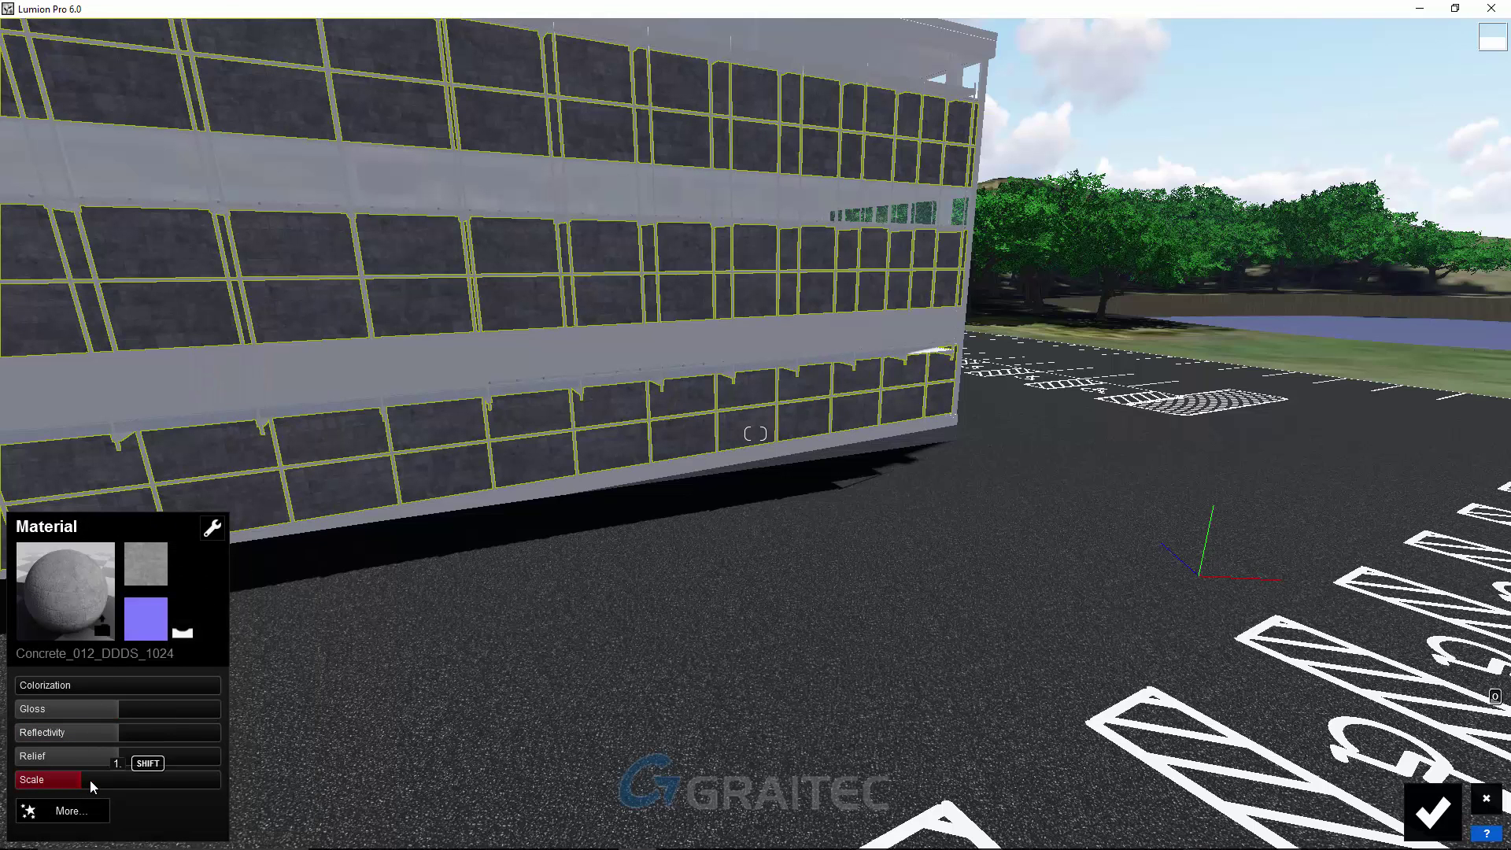
pyautogui.moveTo(90, 781); pyautogui.dragTo(86, 781)
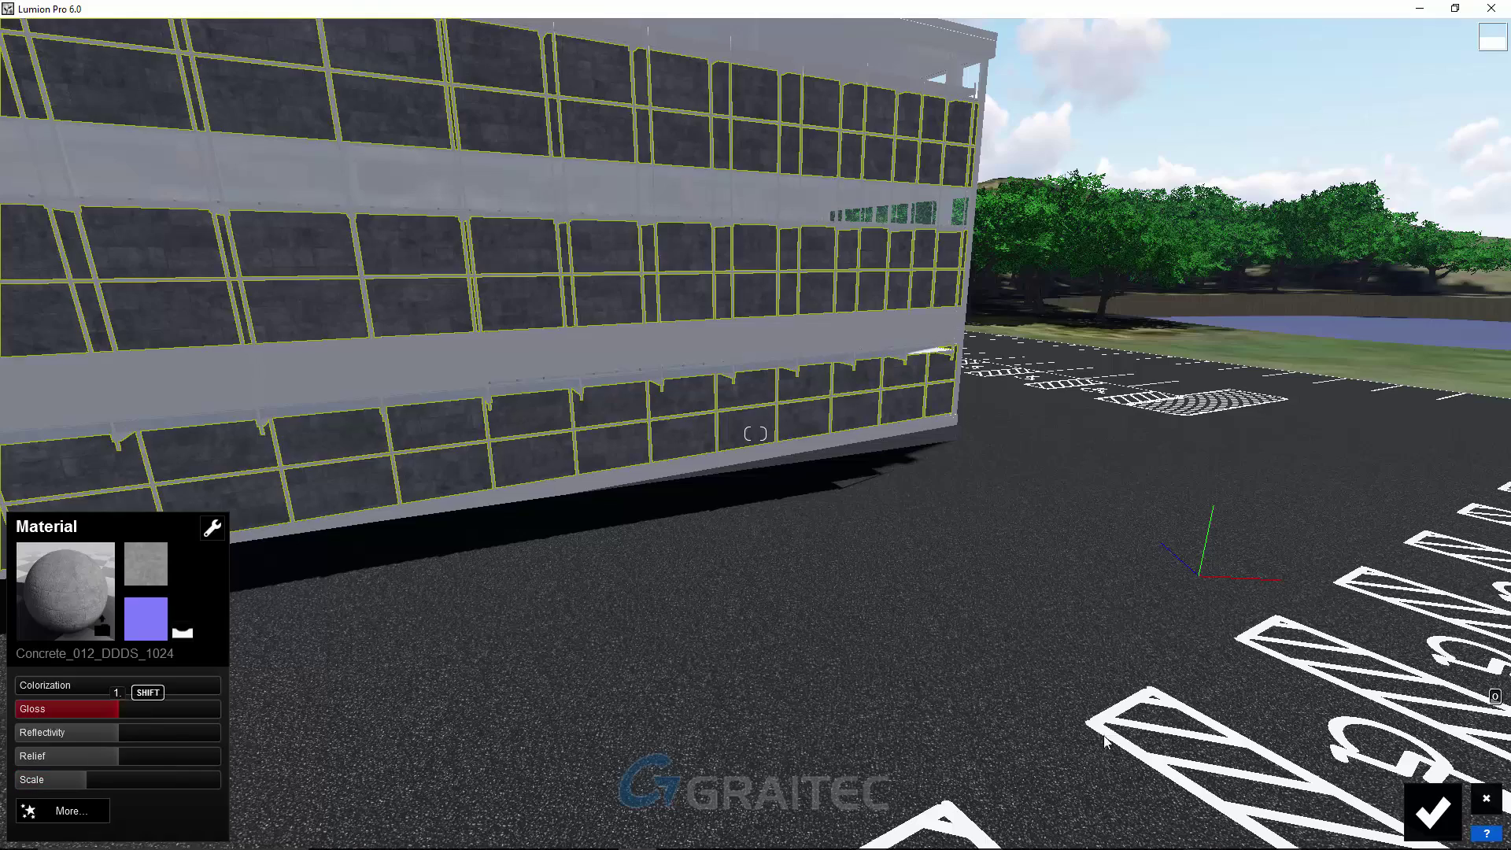
pyautogui.click(1469, 801)
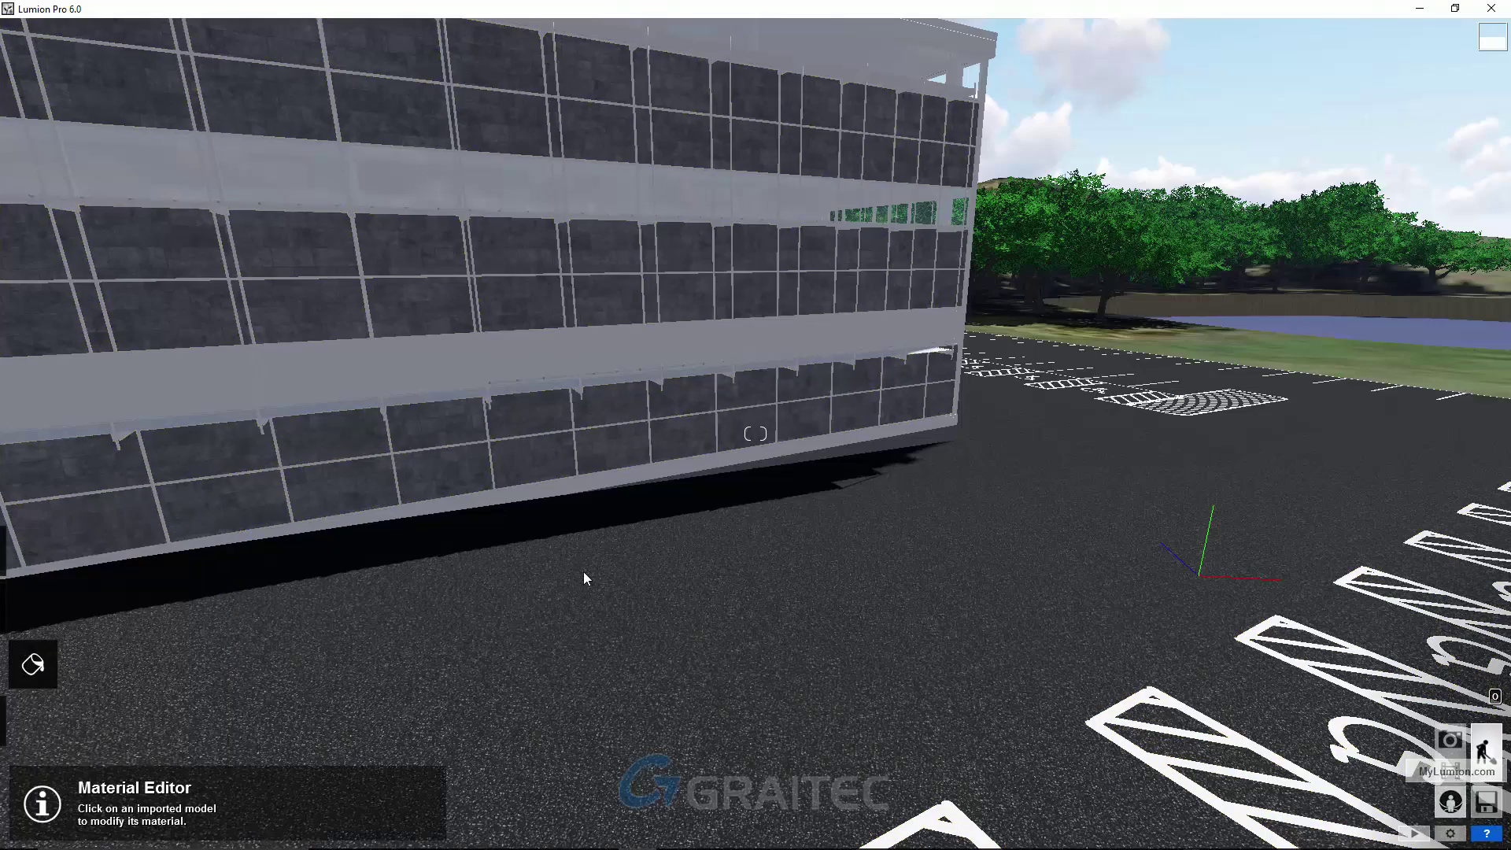
# Fly the camera round to the entrance canopy and reopen the Asphalt 010B ground material
pyautogui.scroll(-5, 504, 503)
pyautogui.scroll(-3, 518, 554)
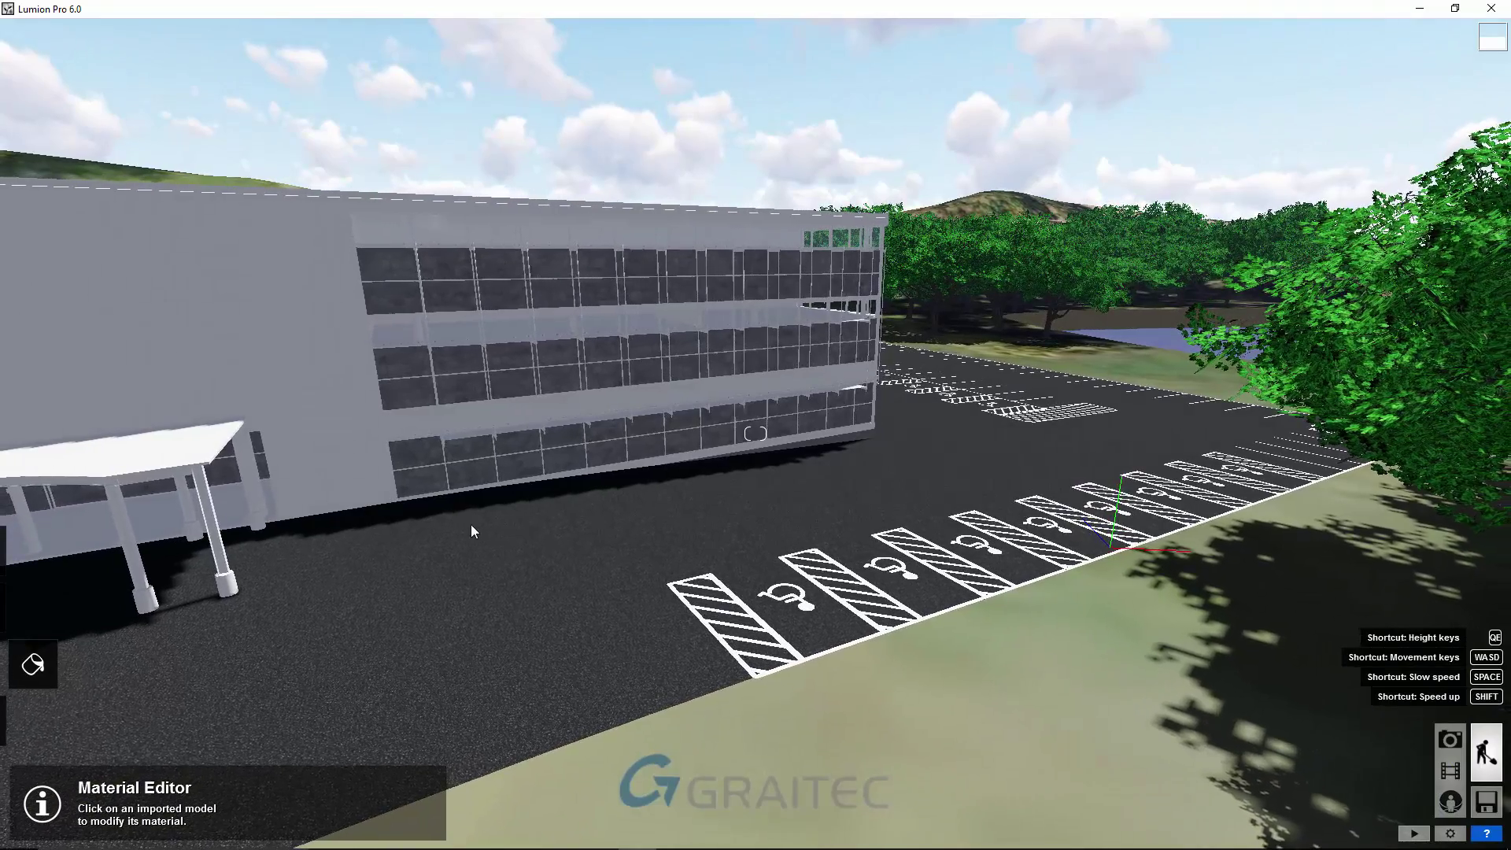
pyautogui.press('s')
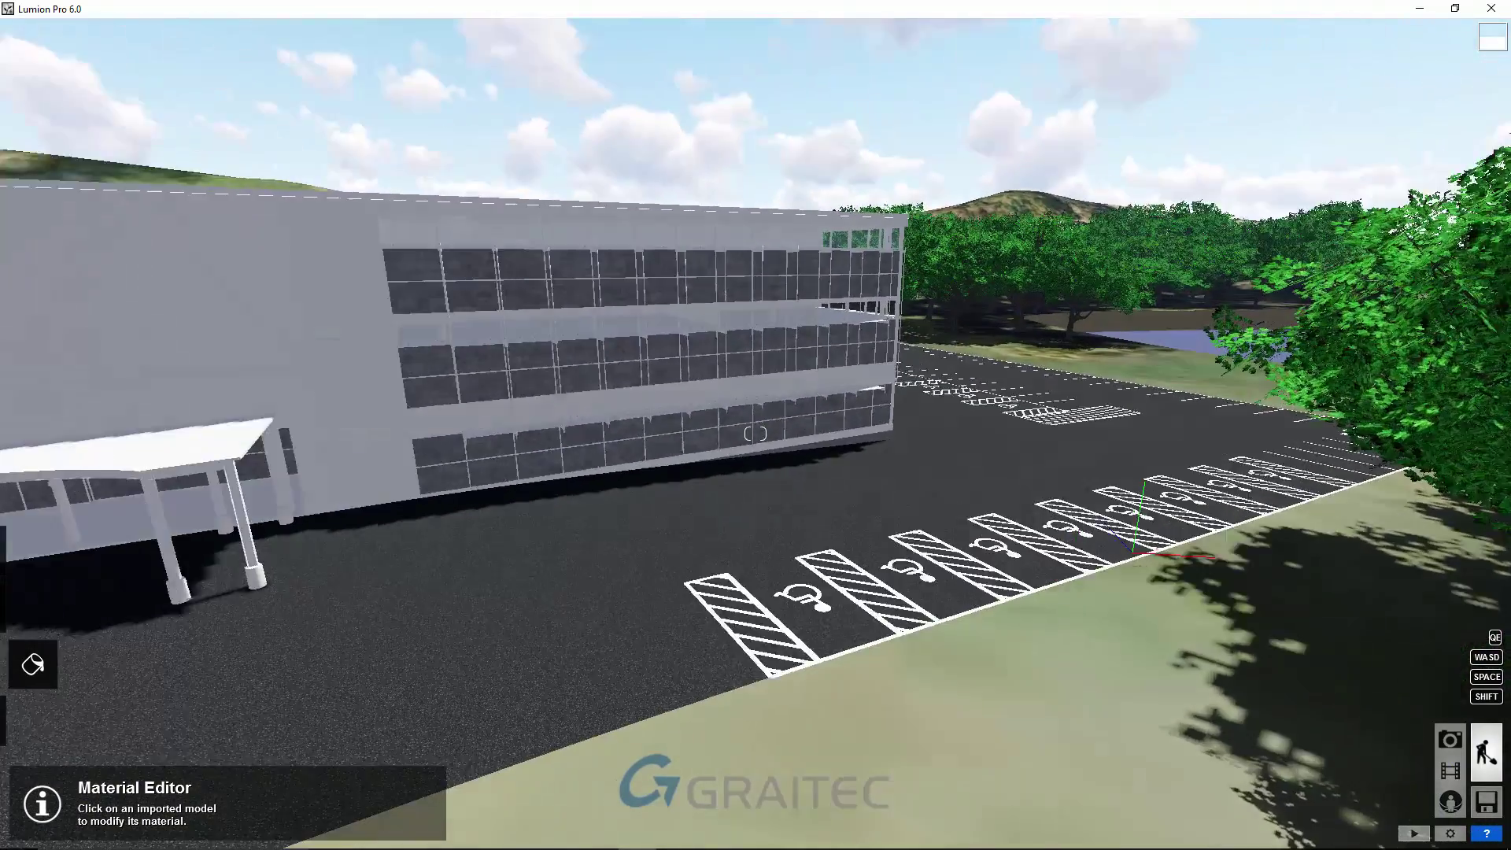
pyautogui.moveTo(756, 506); pyautogui.dragTo(521, 505, button='right')
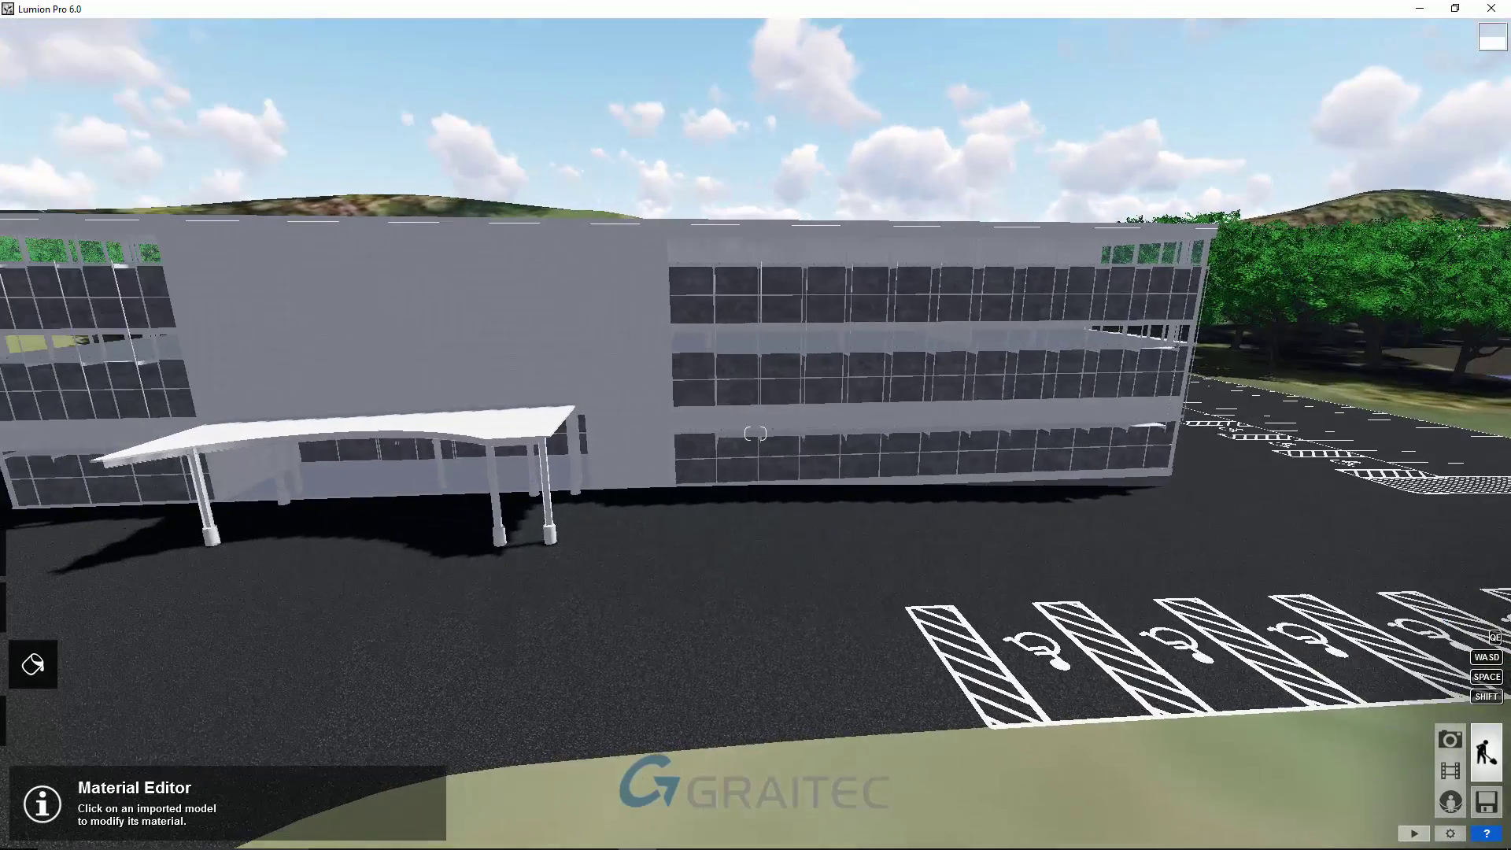
pyautogui.scroll(5, 641, 355)
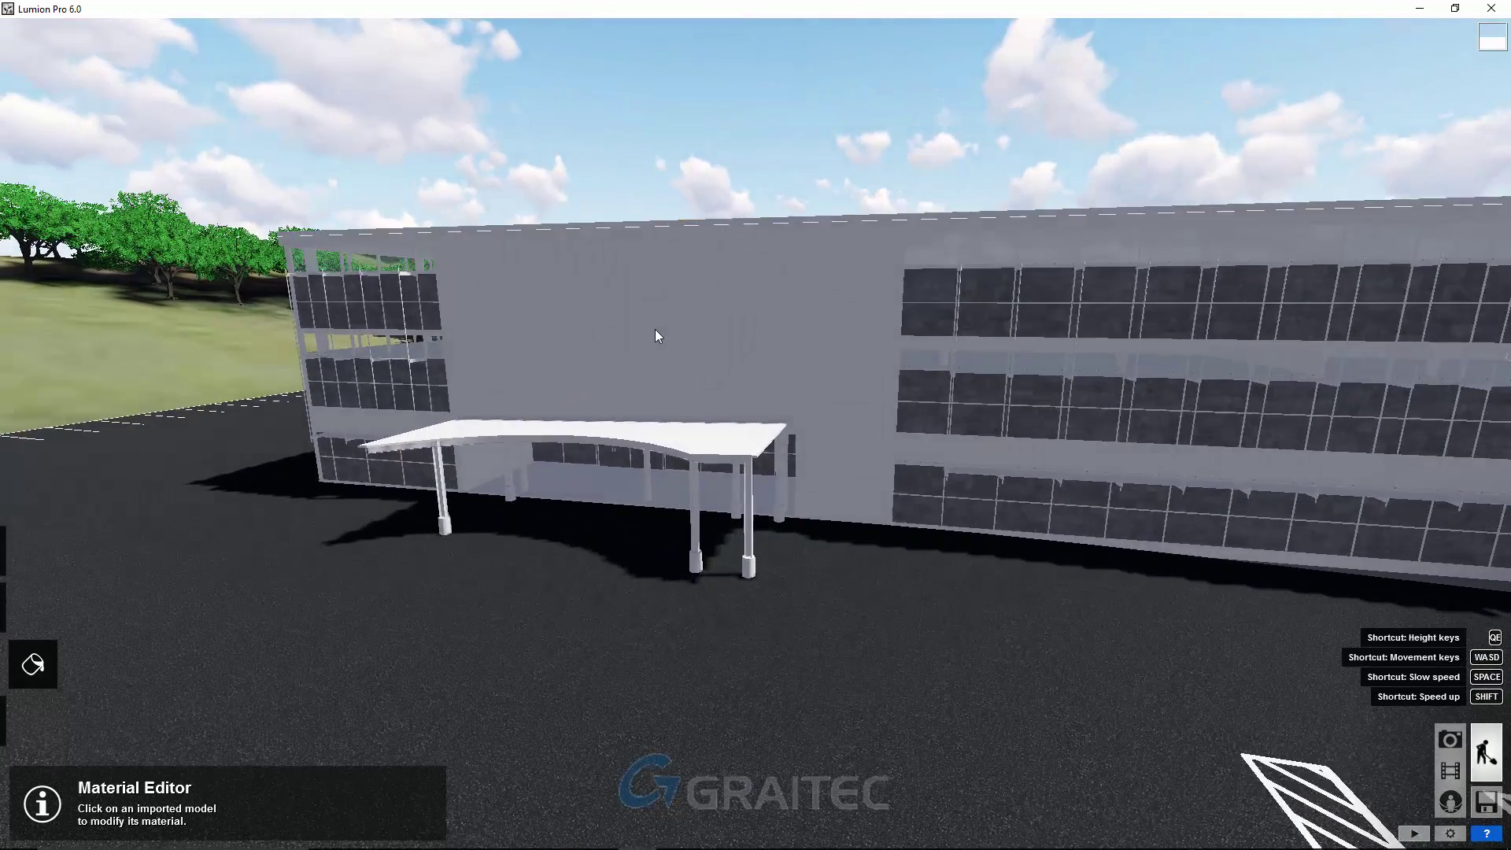
pyautogui.scroll(3, 650, 325)
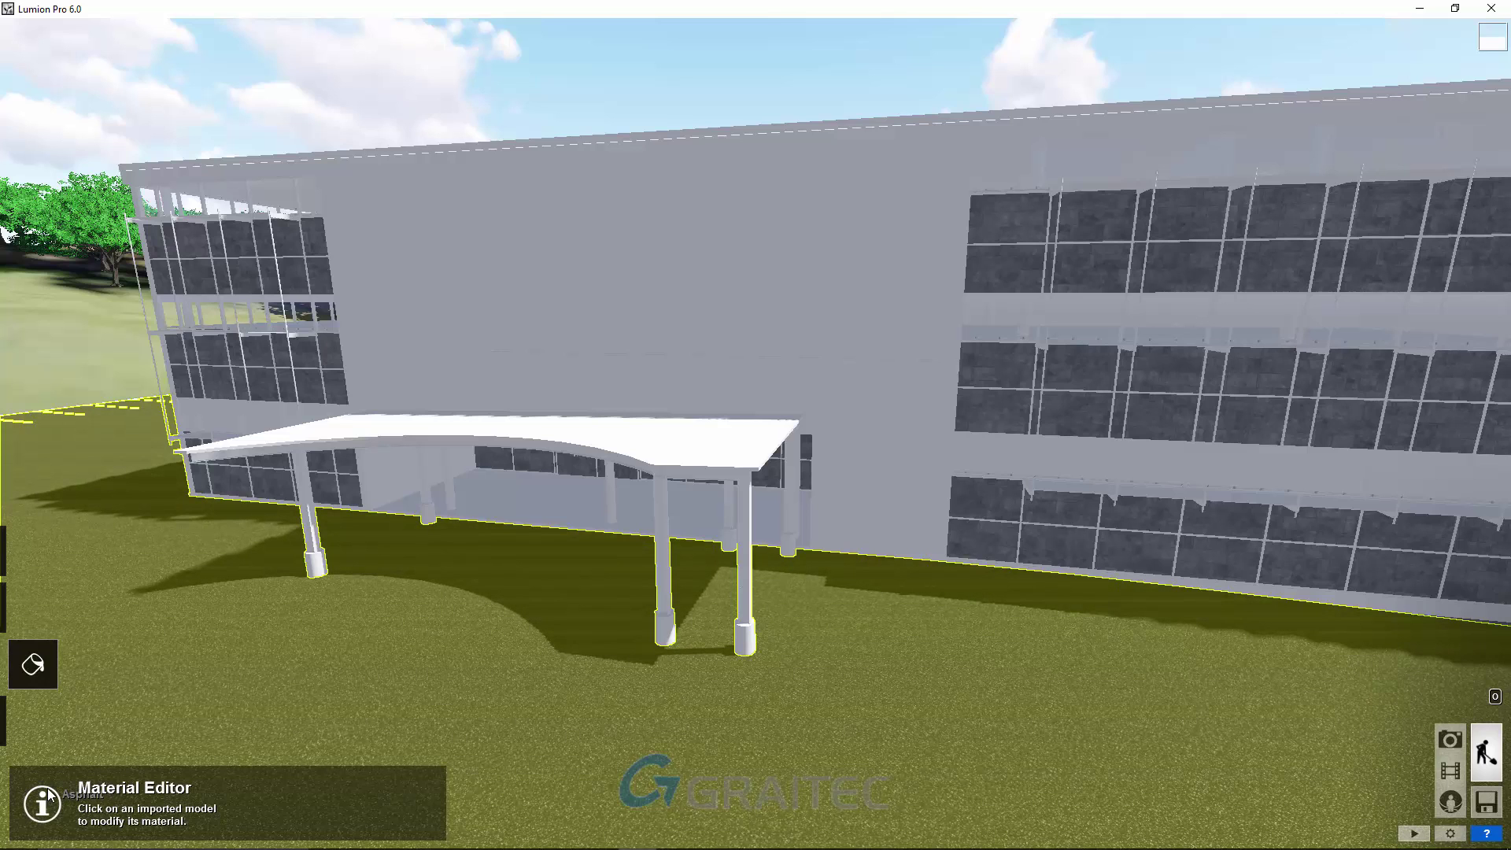
pyautogui.click(65, 772)
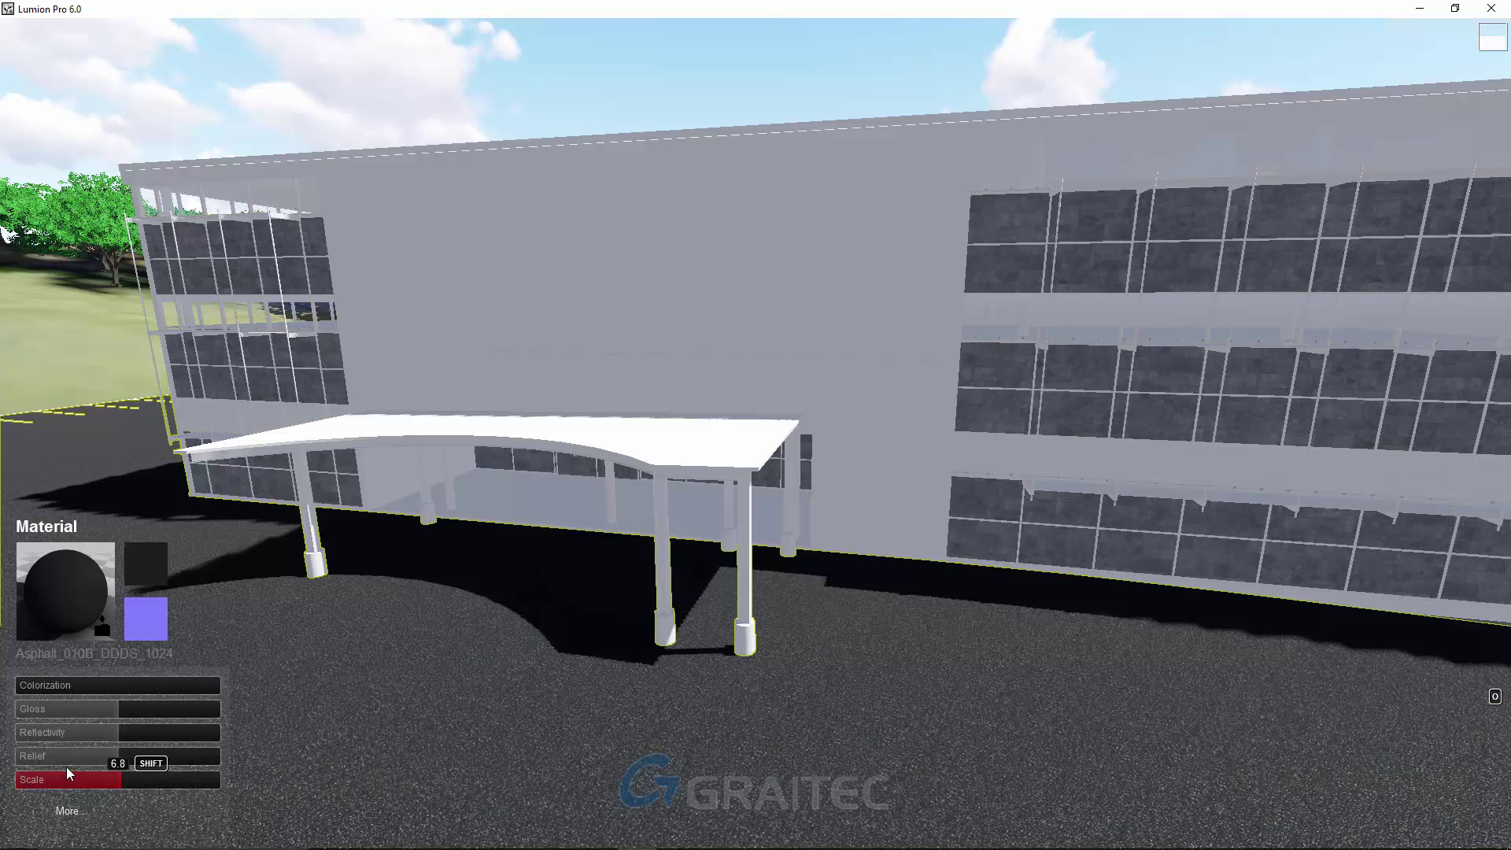
pyautogui.click(587, 271)
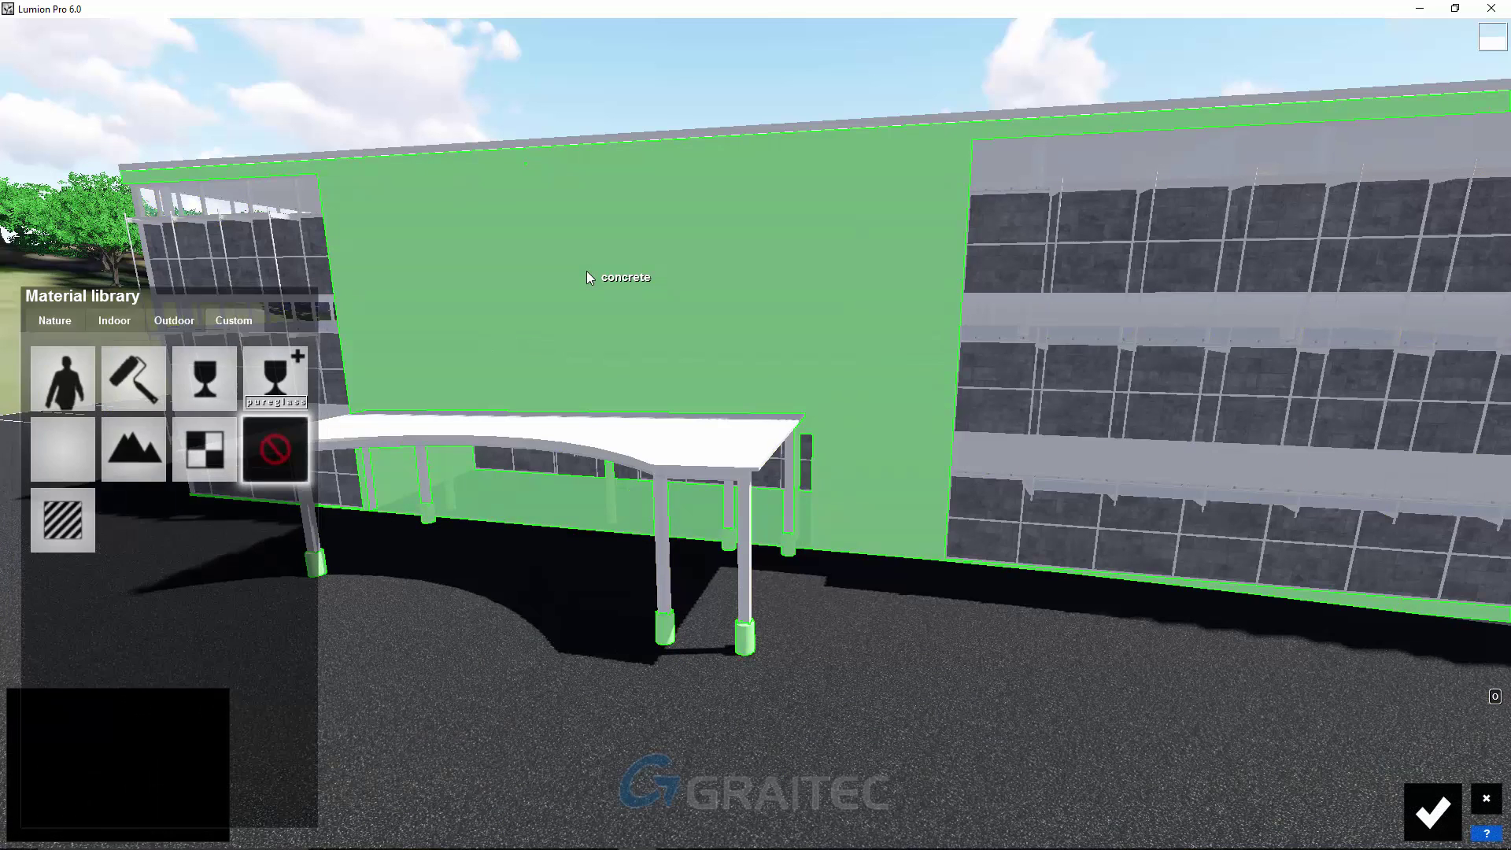
pyautogui.click(190, 323)
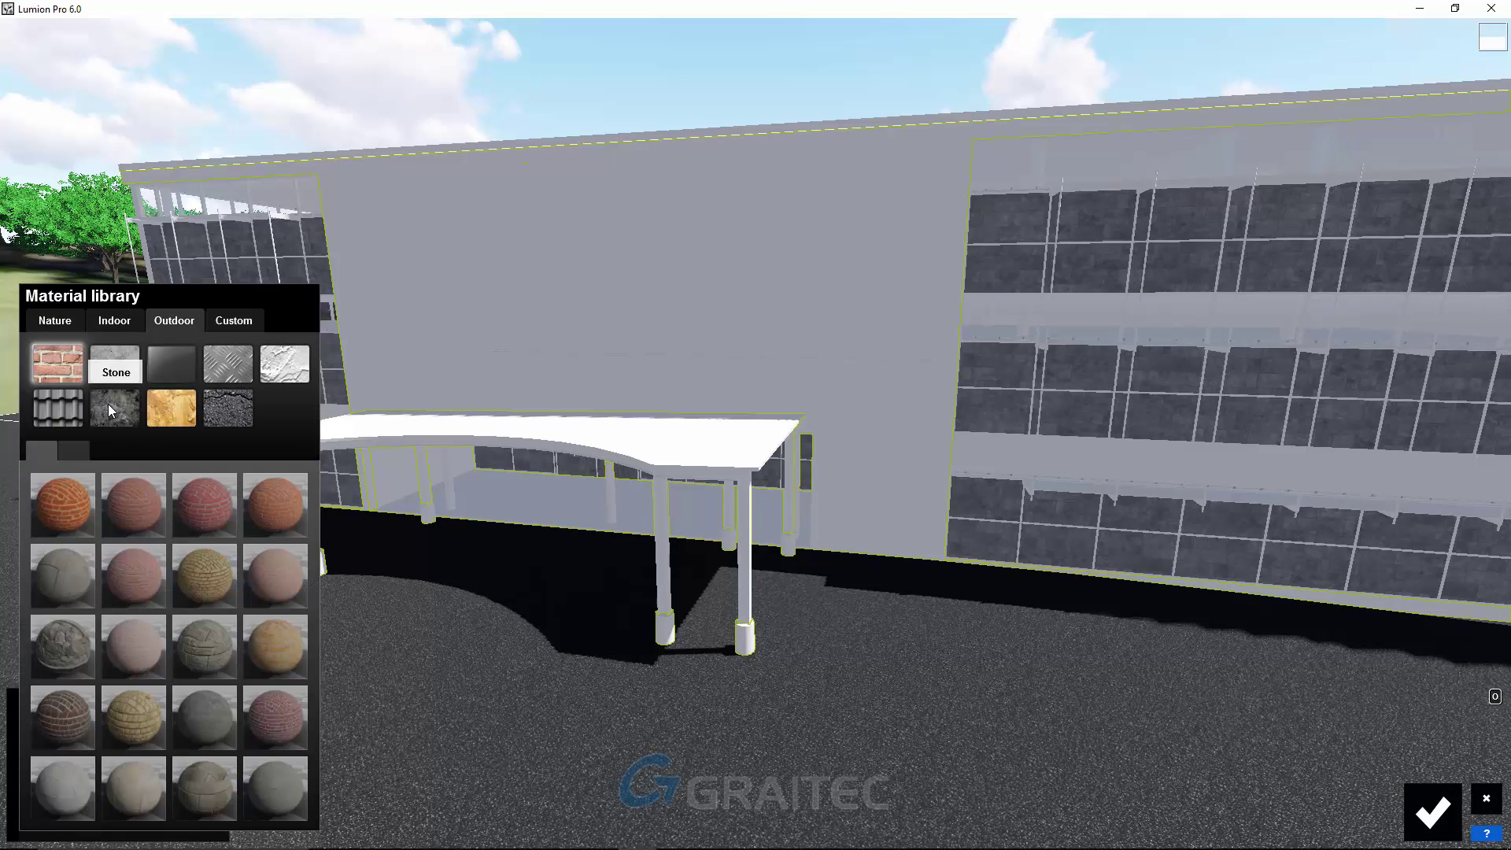
pyautogui.click(107, 404)
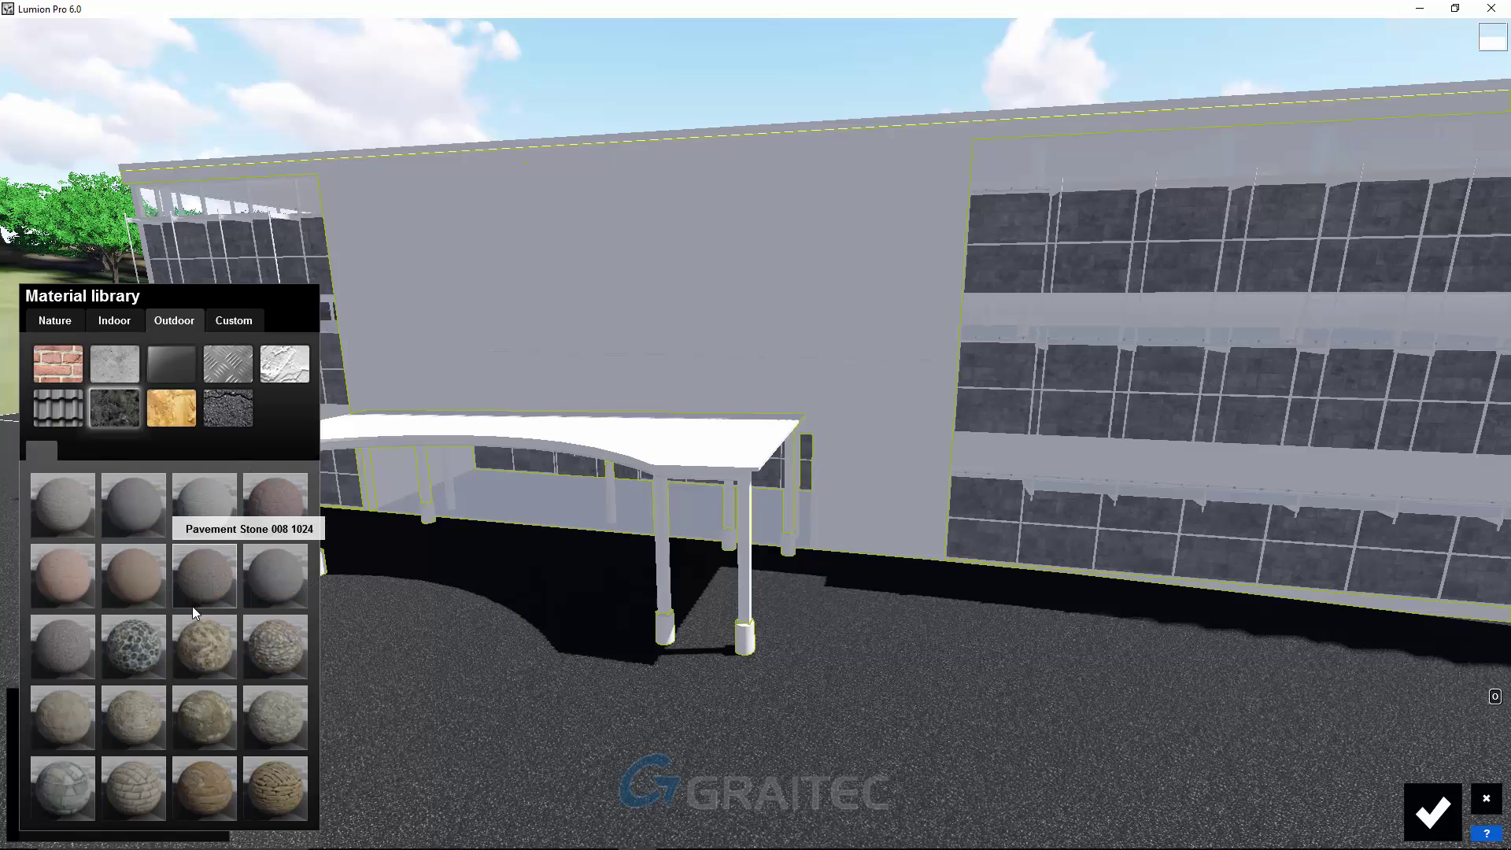
pyautogui.click(198, 716)
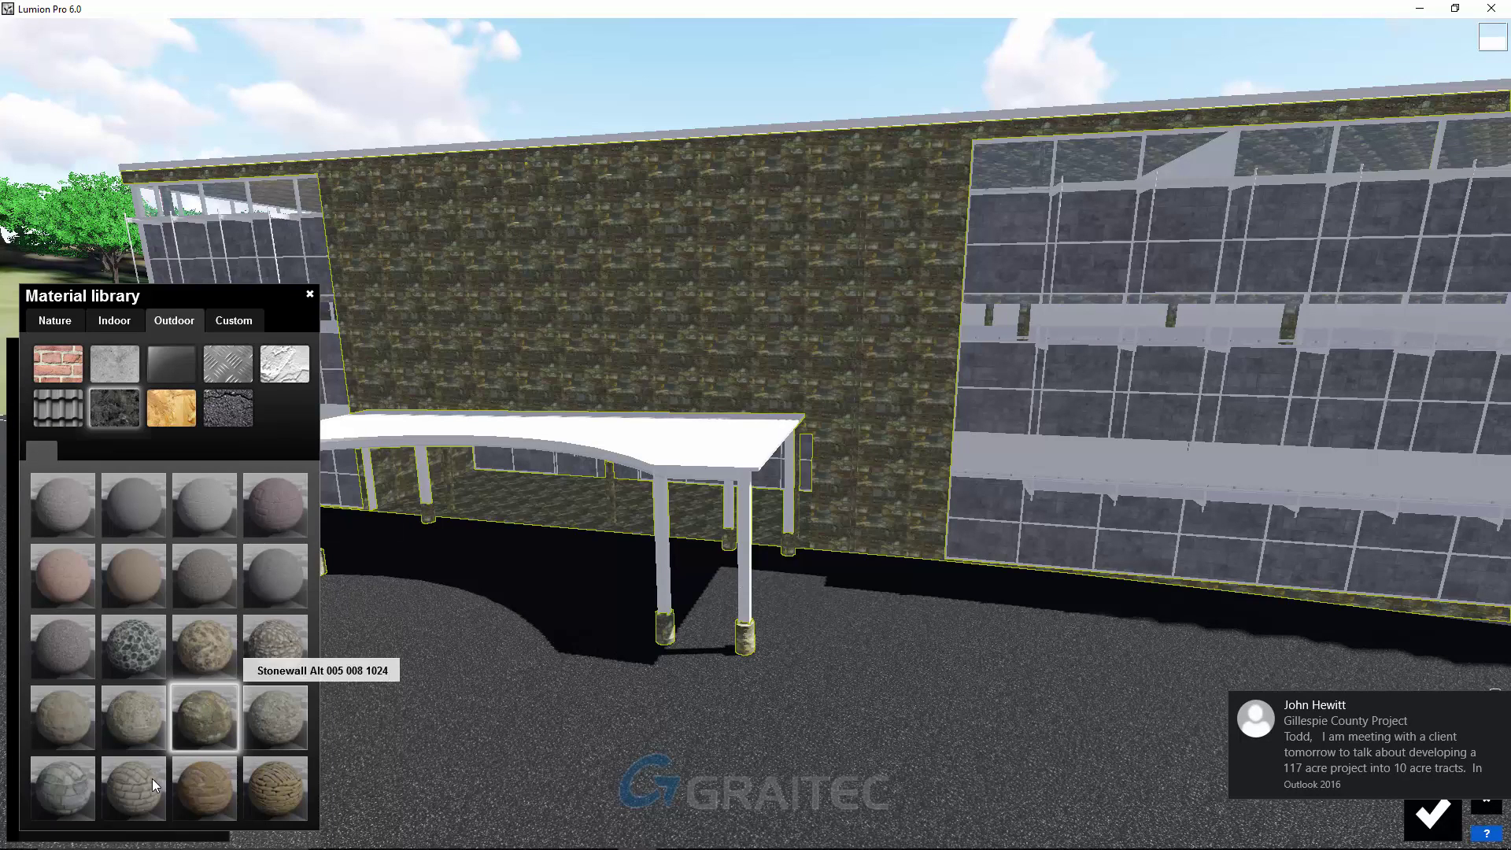
pyautogui.click(210, 778)
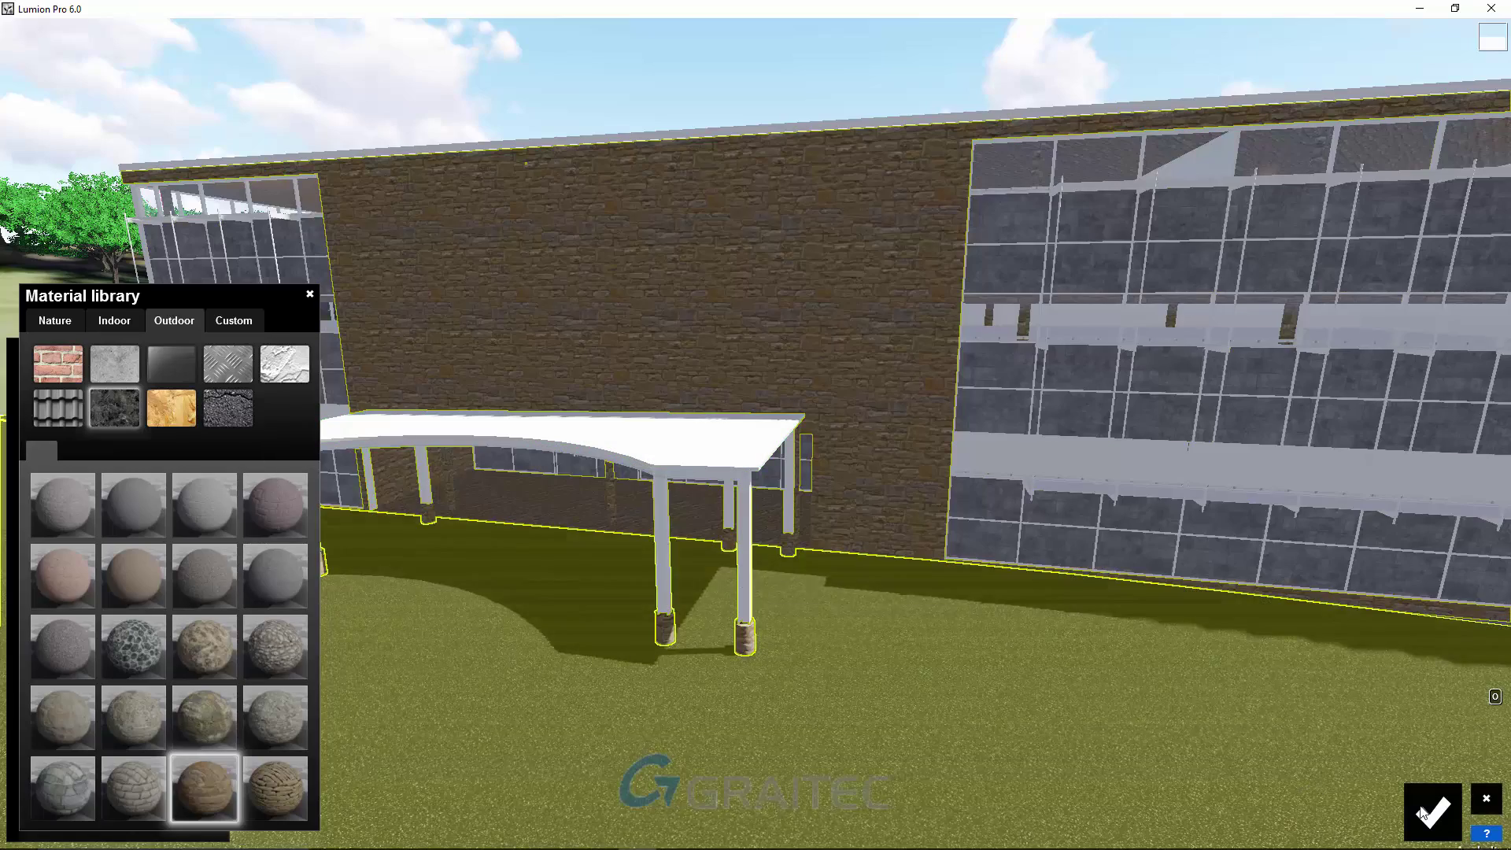
pyautogui.click(1433, 813)
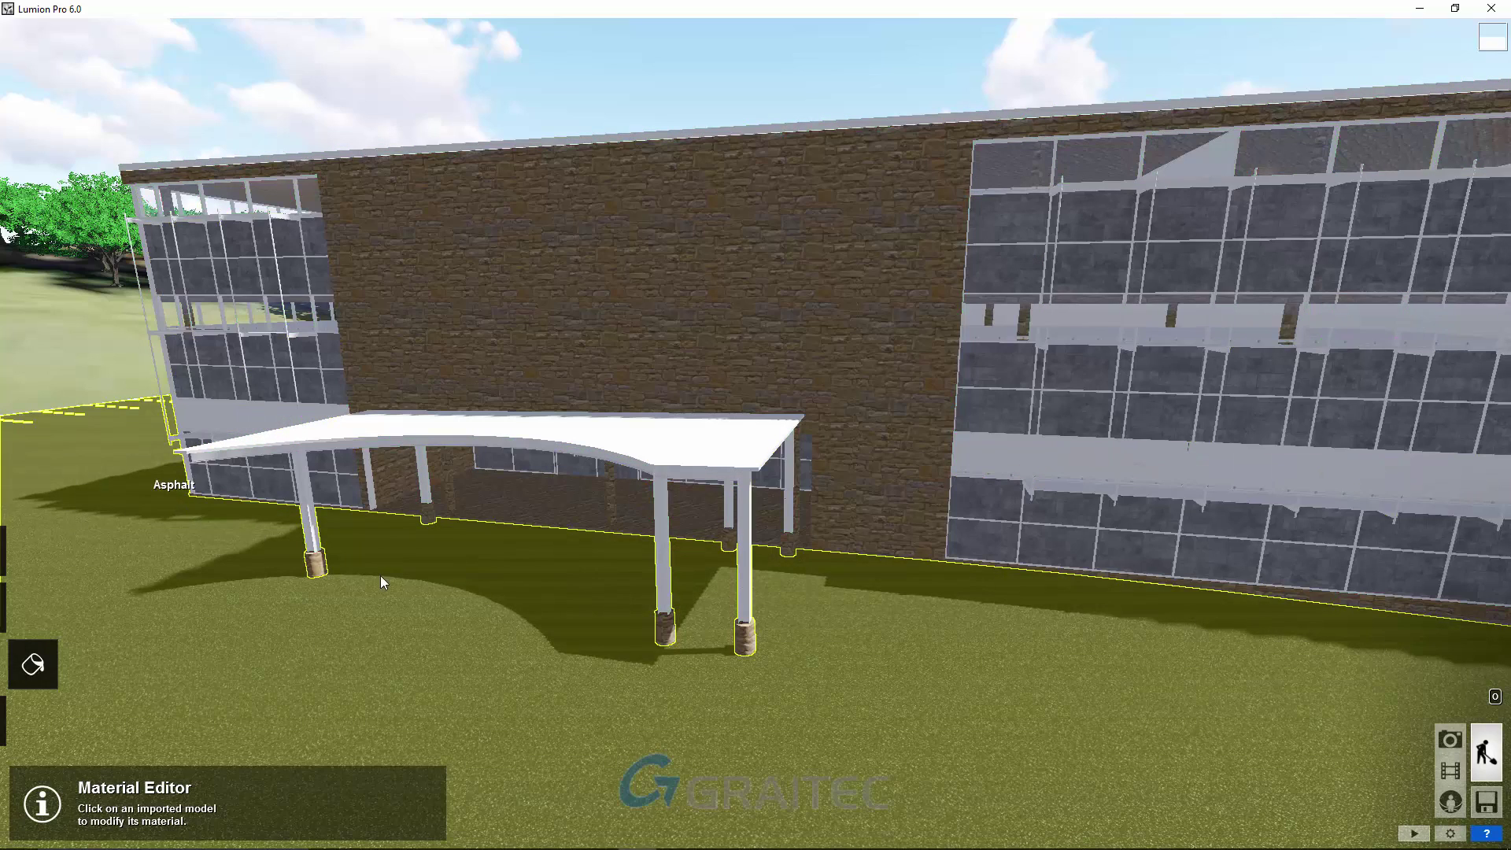
# Apply the green Roof 014 roofing tiles to the entrance canopy
pyautogui.click(541, 588)
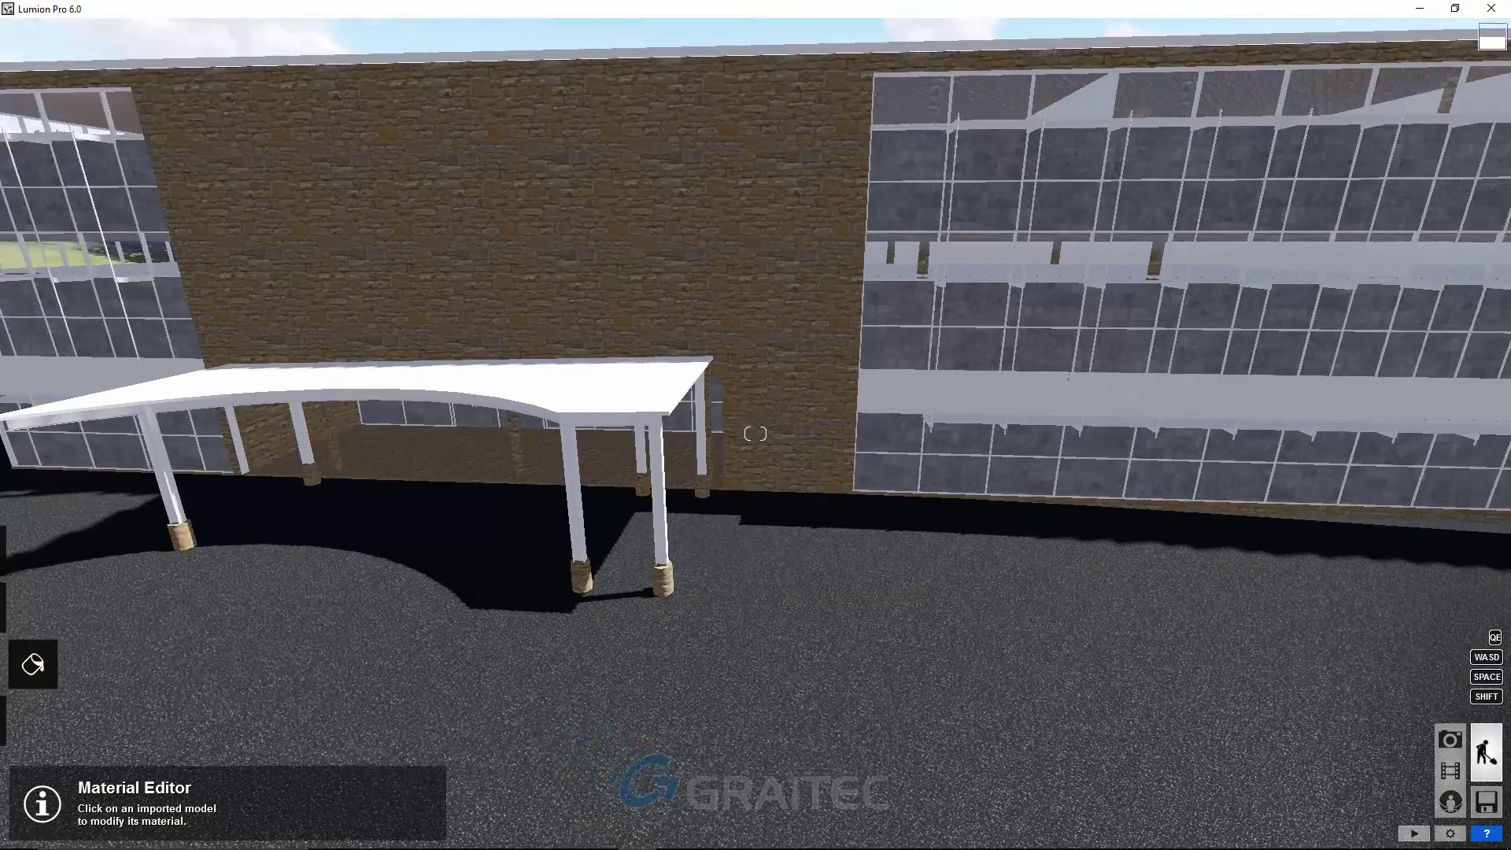
pyautogui.moveTo(541, 589); pyautogui.dragTo(531, 587, button='right')
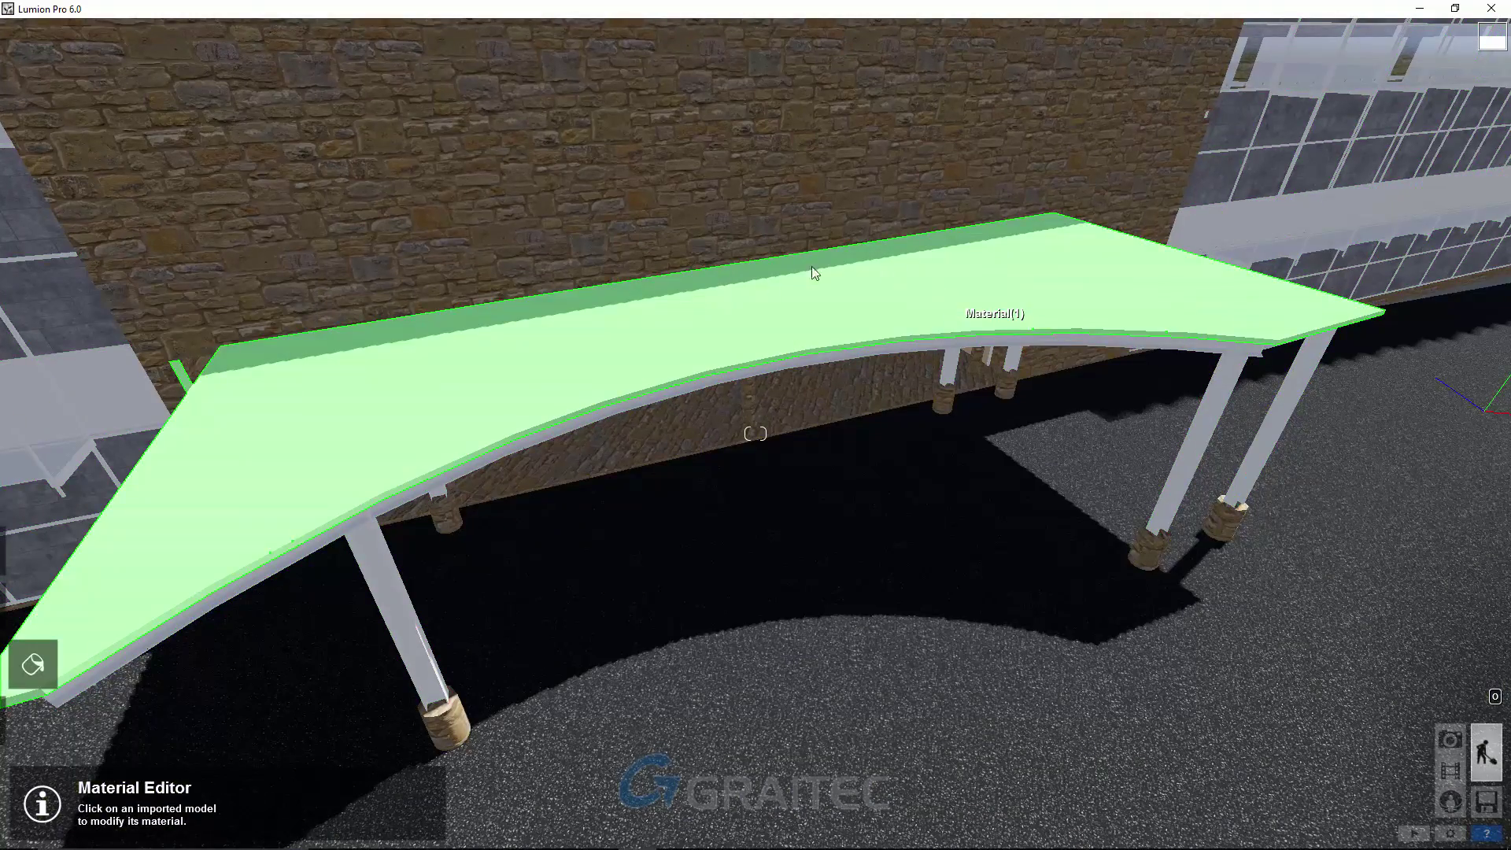
pyautogui.click(32, 616)
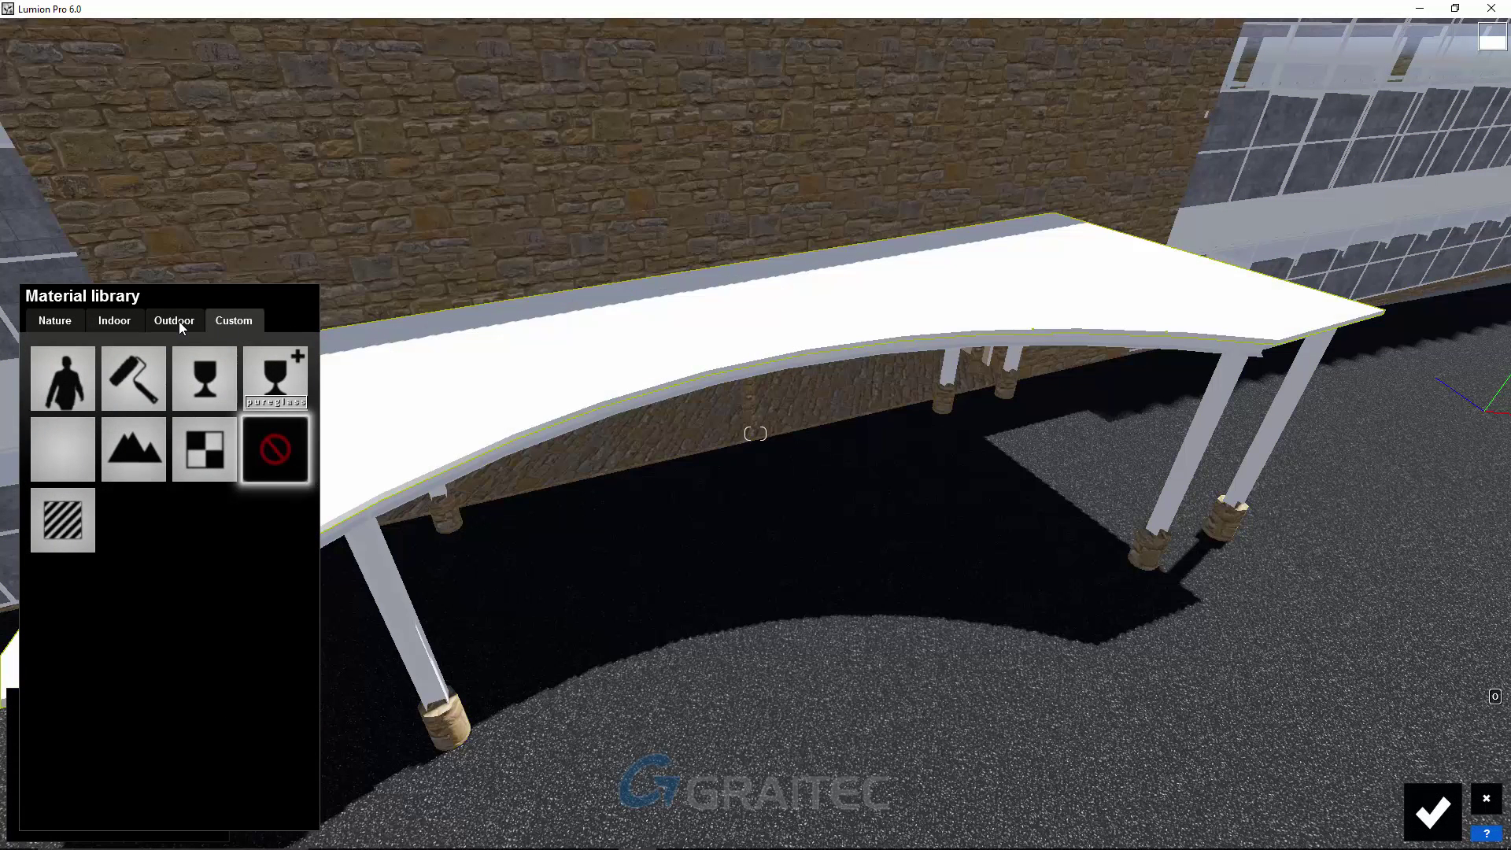
pyautogui.click(176, 321)
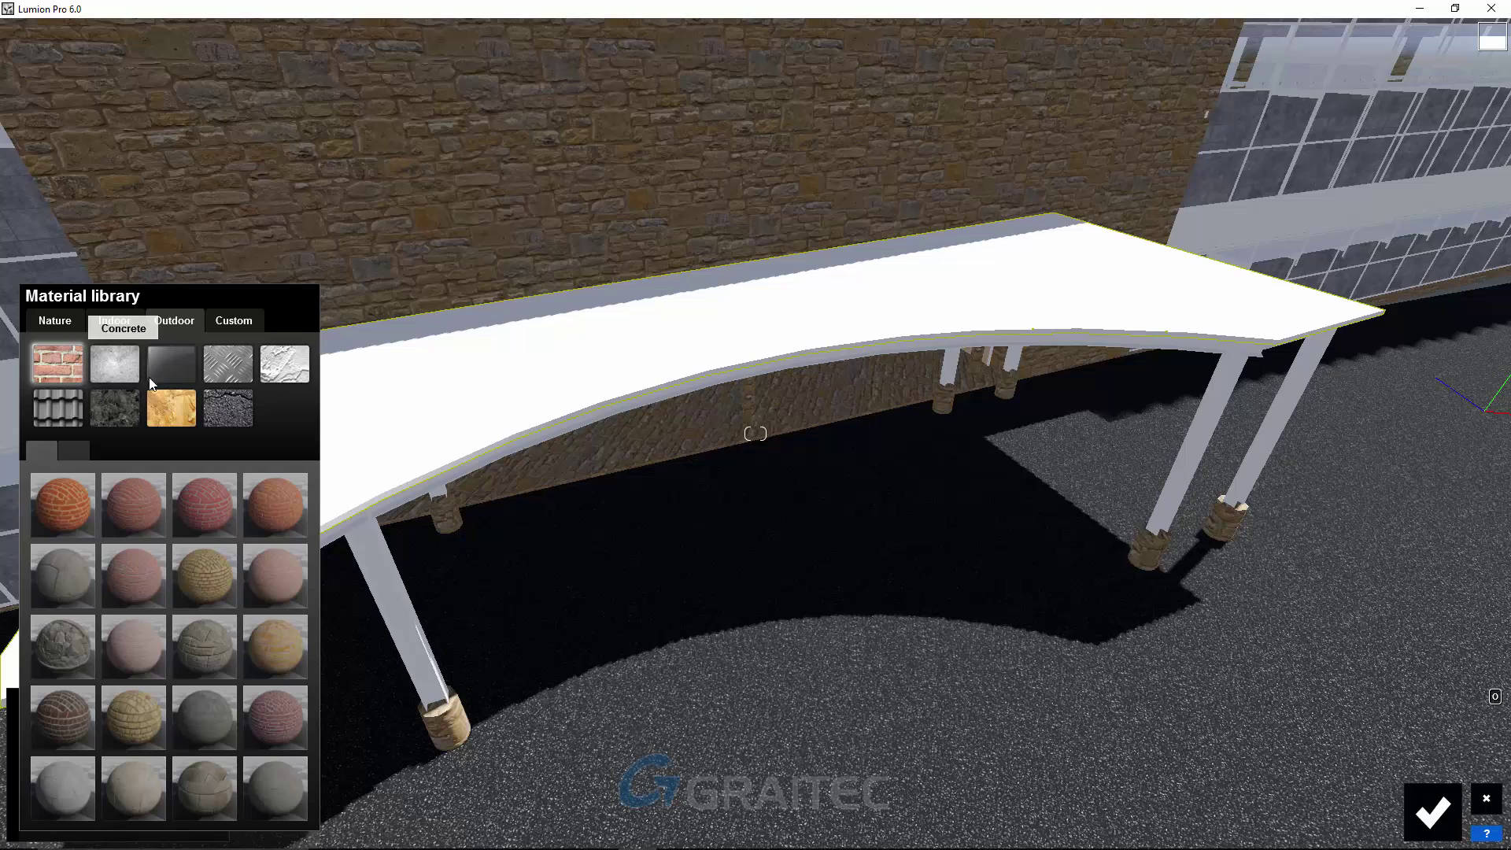
pyautogui.click(55, 400)
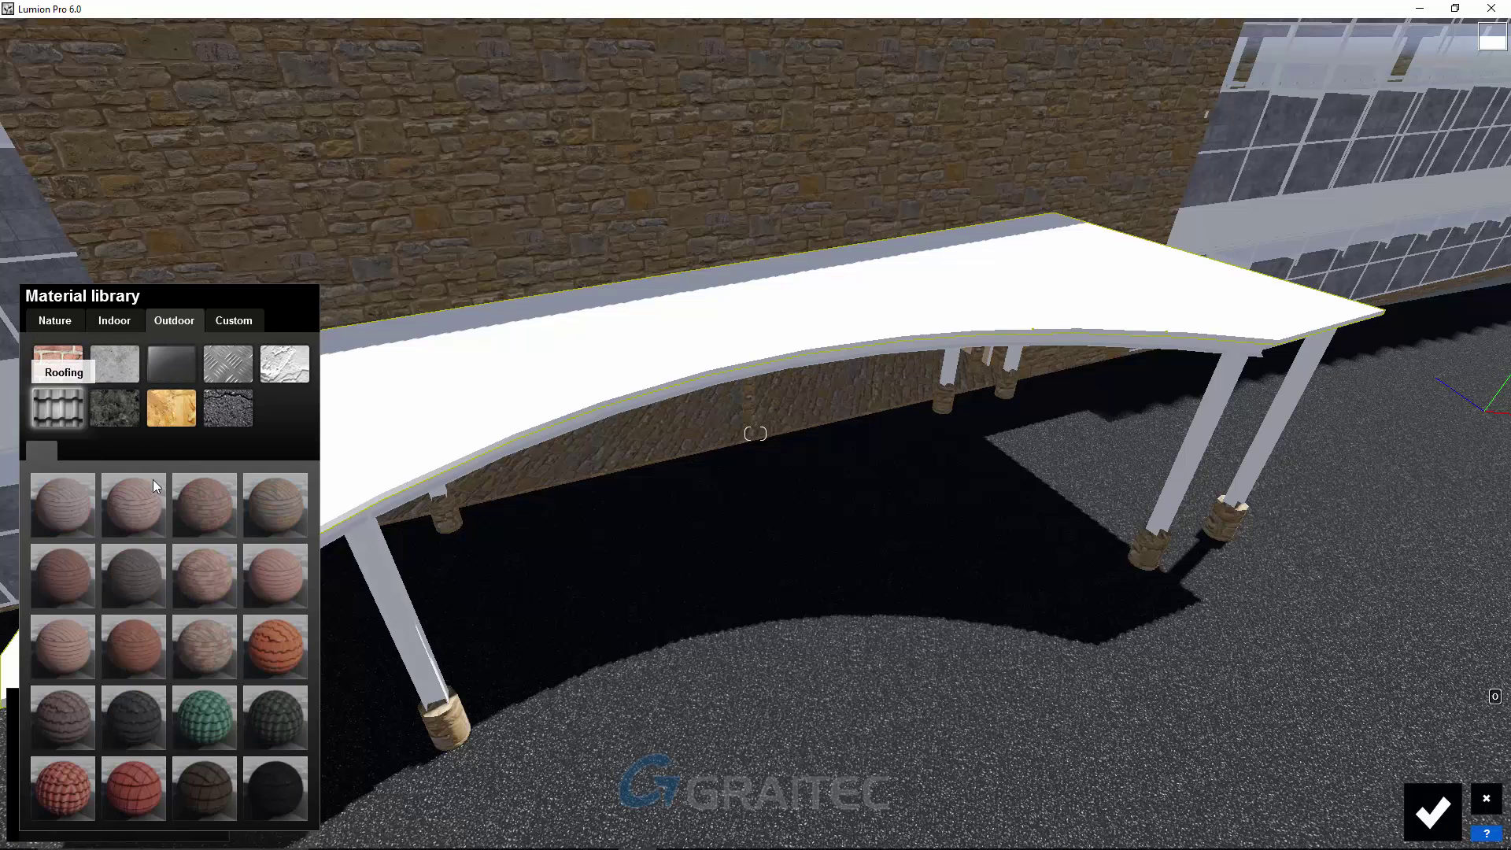
pyautogui.click(273, 781)
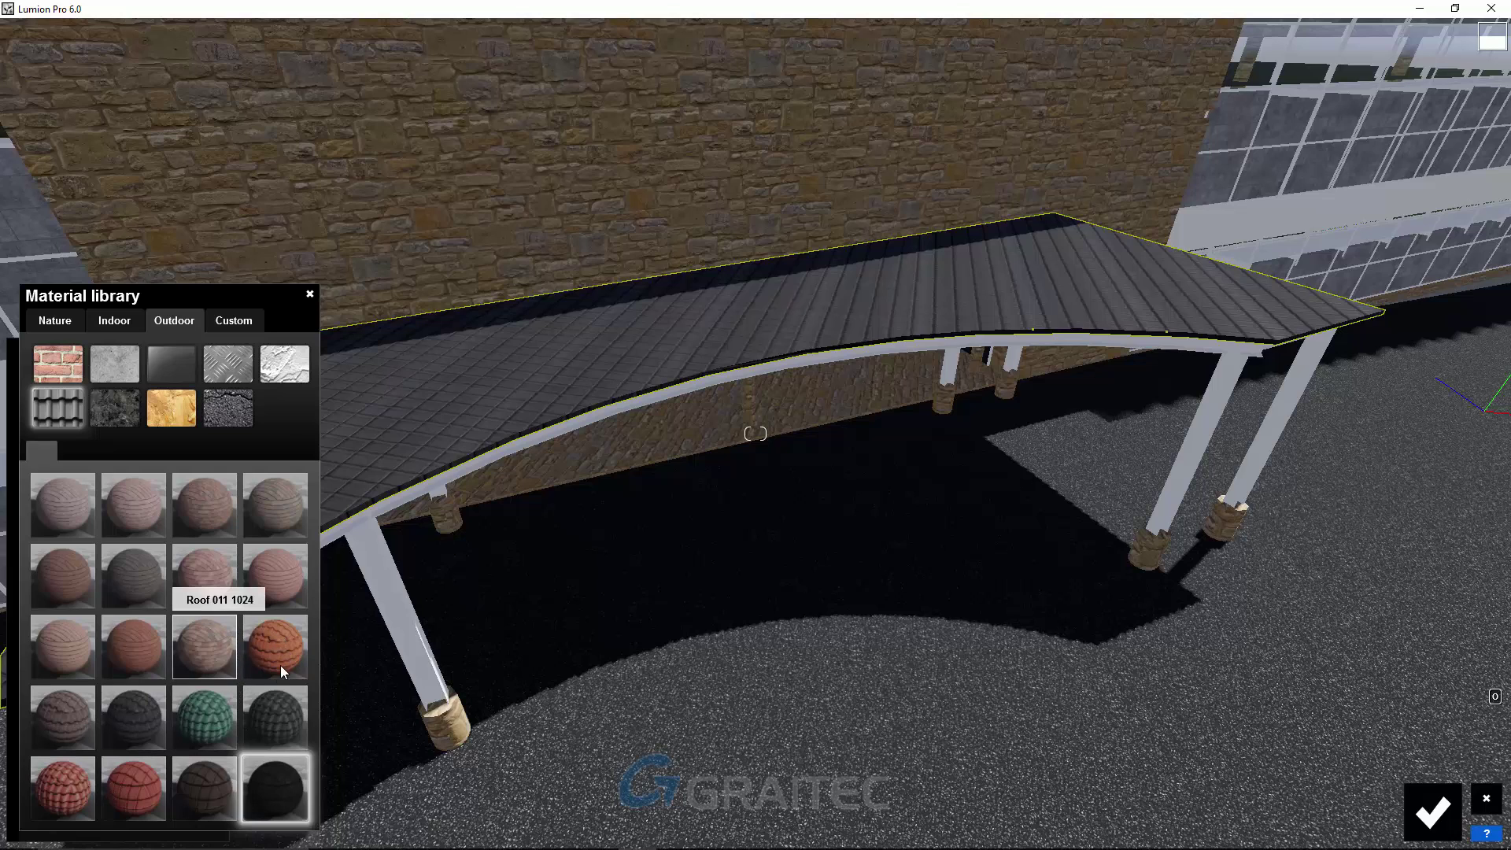
pyautogui.click(202, 706)
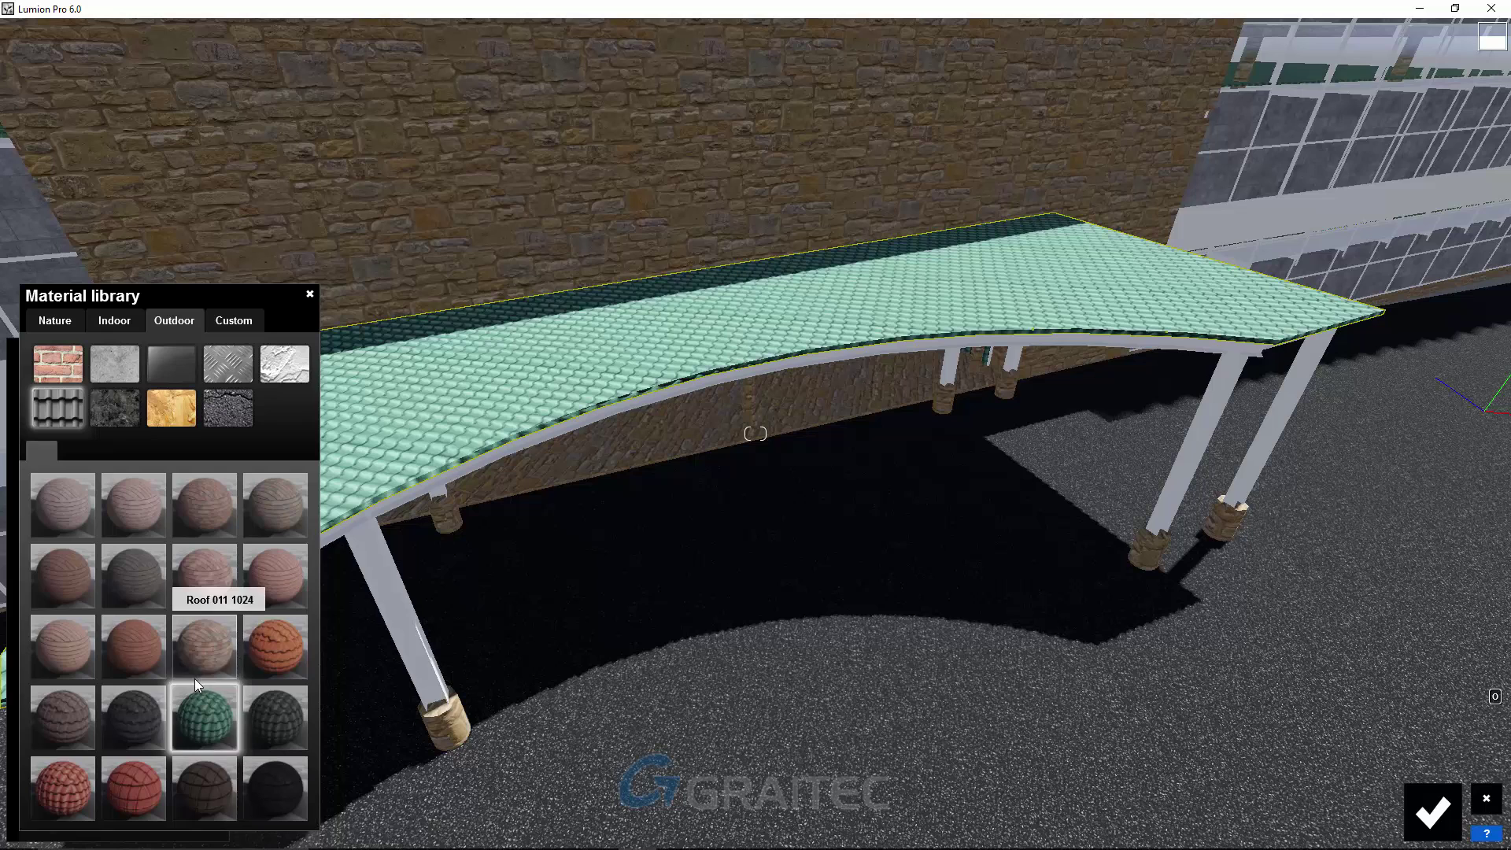
pyautogui.click(196, 706)
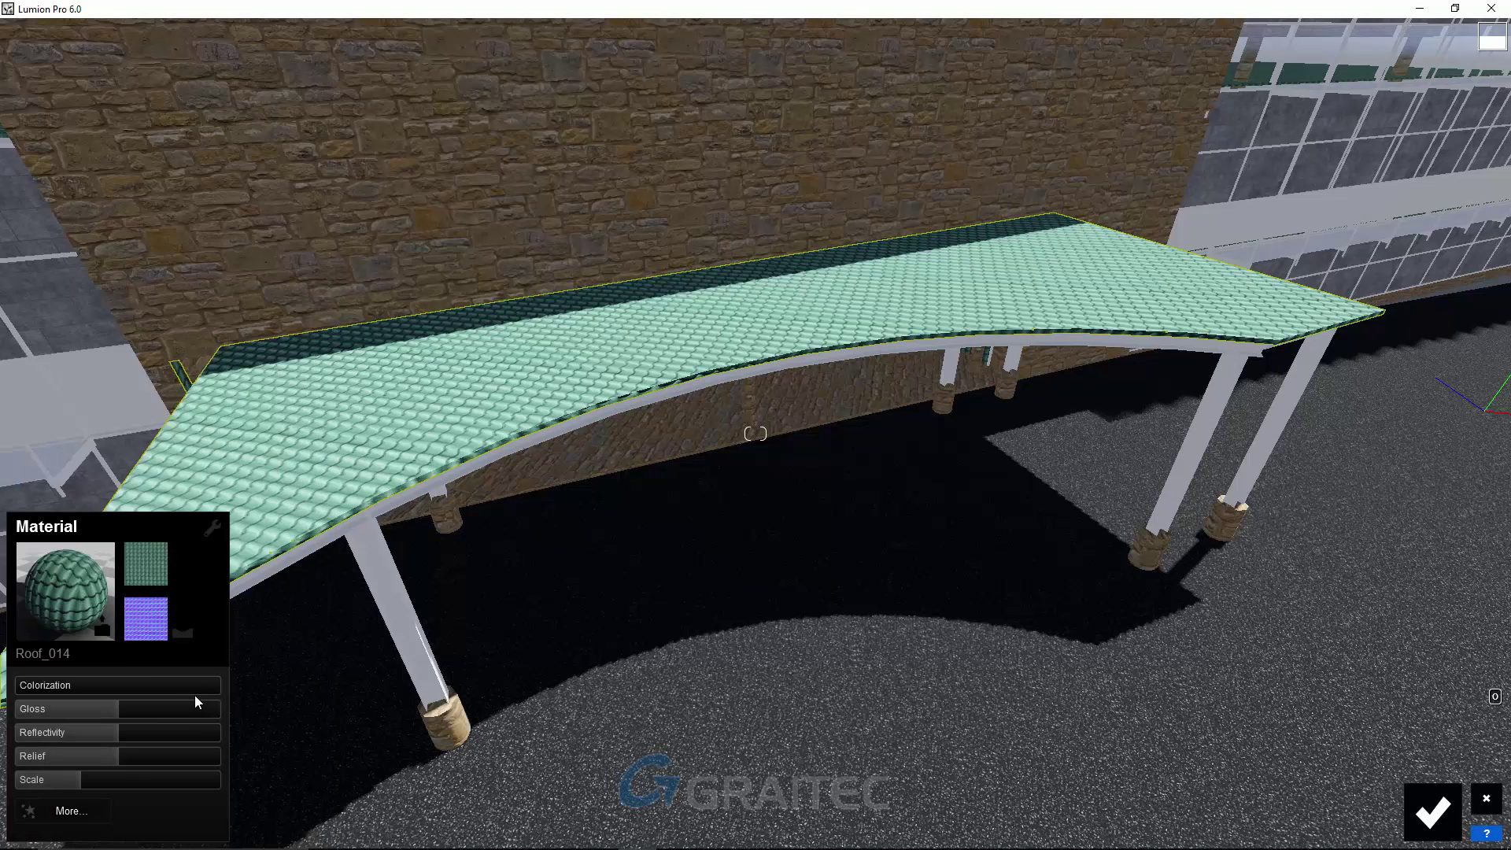
# Rotate the canopy's tile texture heading and raise its scale to about 2.1
pyautogui.click(76, 809)
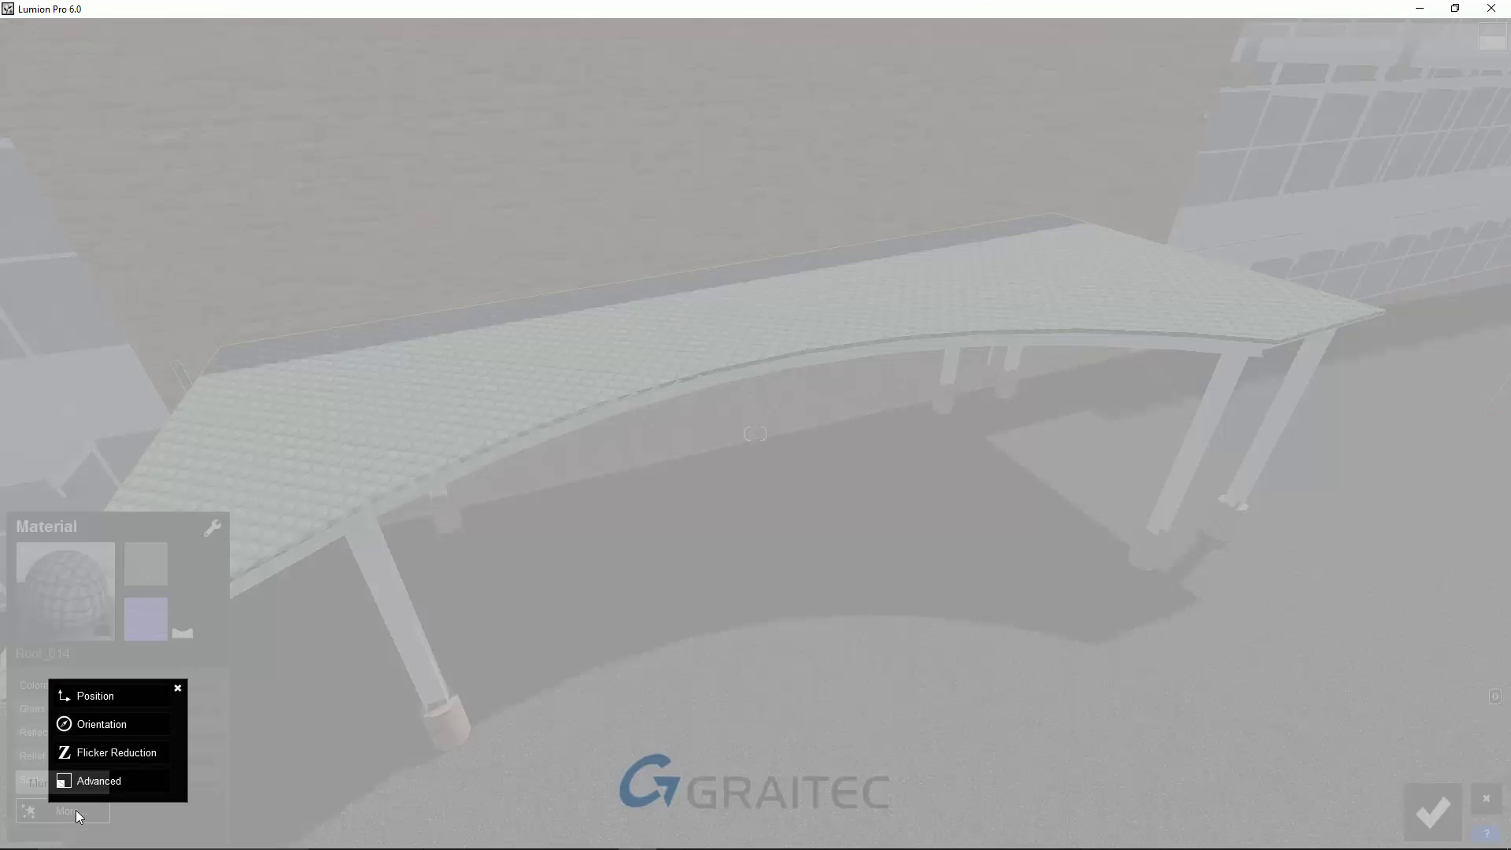
pyautogui.click(103, 726)
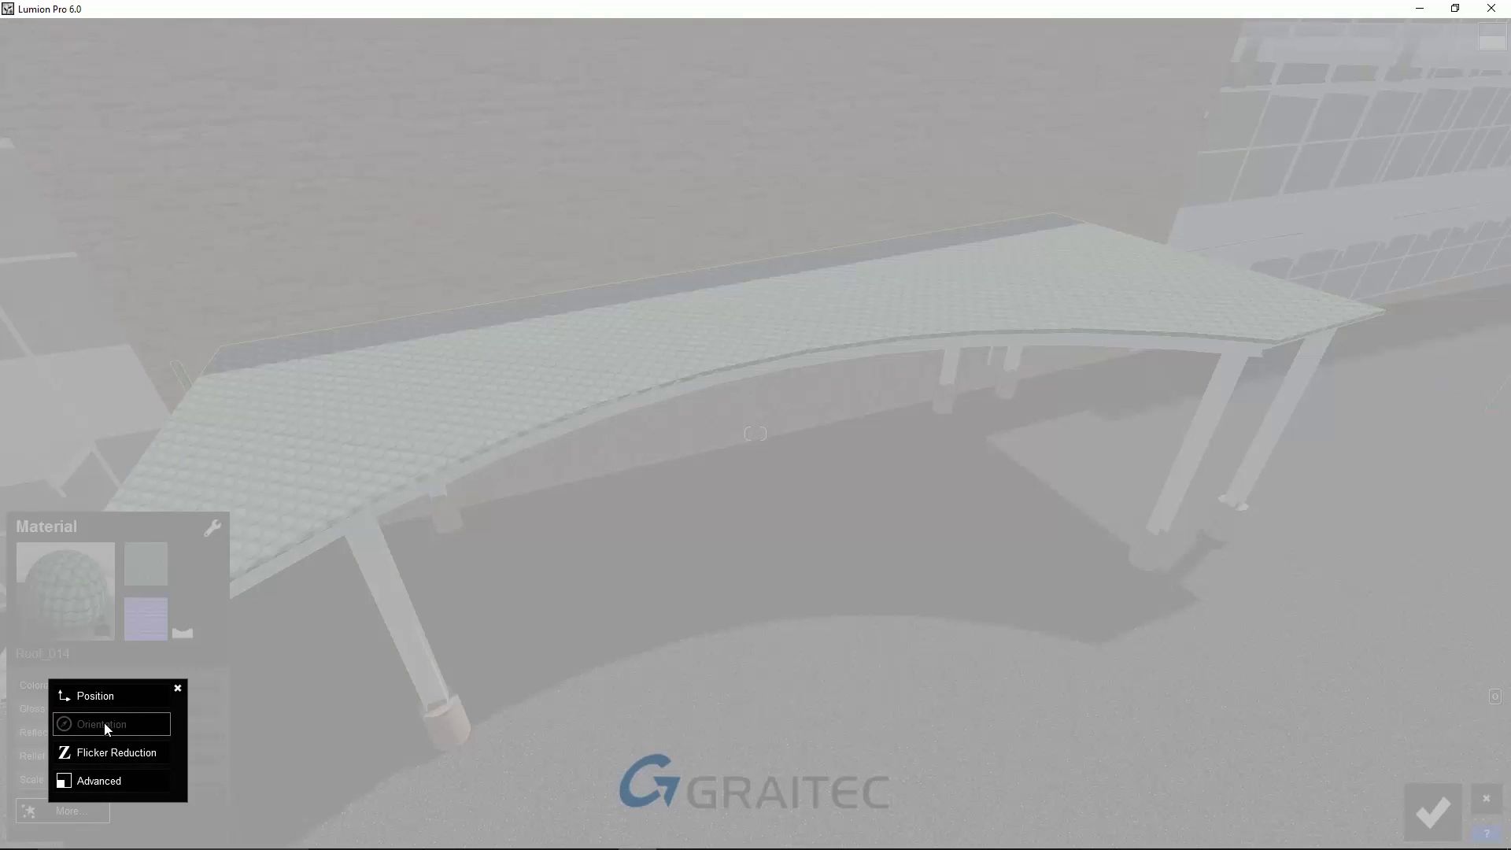
pyautogui.click(180, 690)
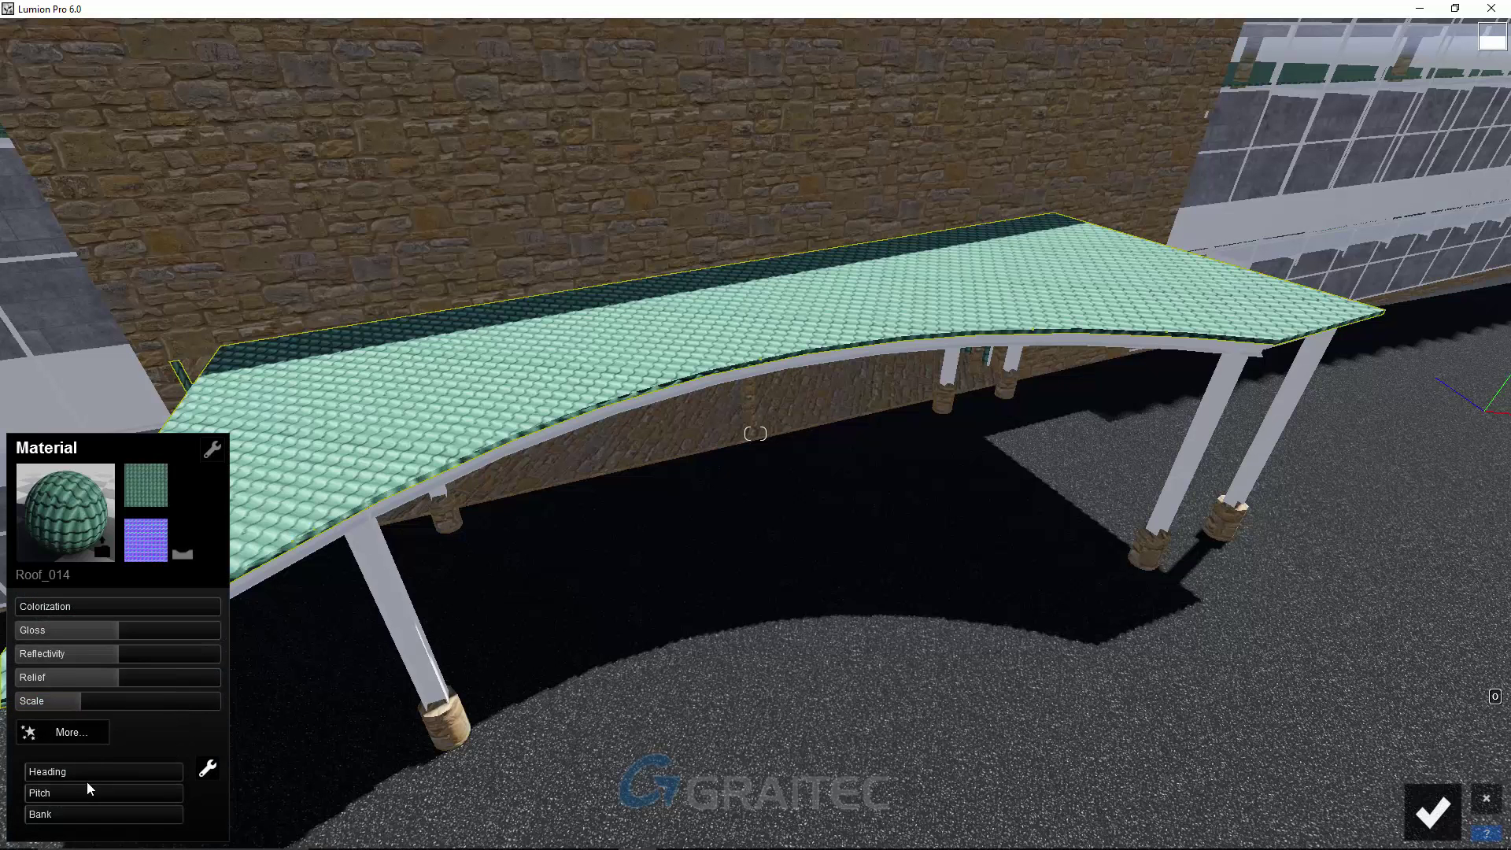
pyautogui.moveTo(107, 771)
pyautogui.mouseDown()
pyautogui.moveTo(91, 772)
pyautogui.moveTo(139, 770)
pyautogui.mouseUp()
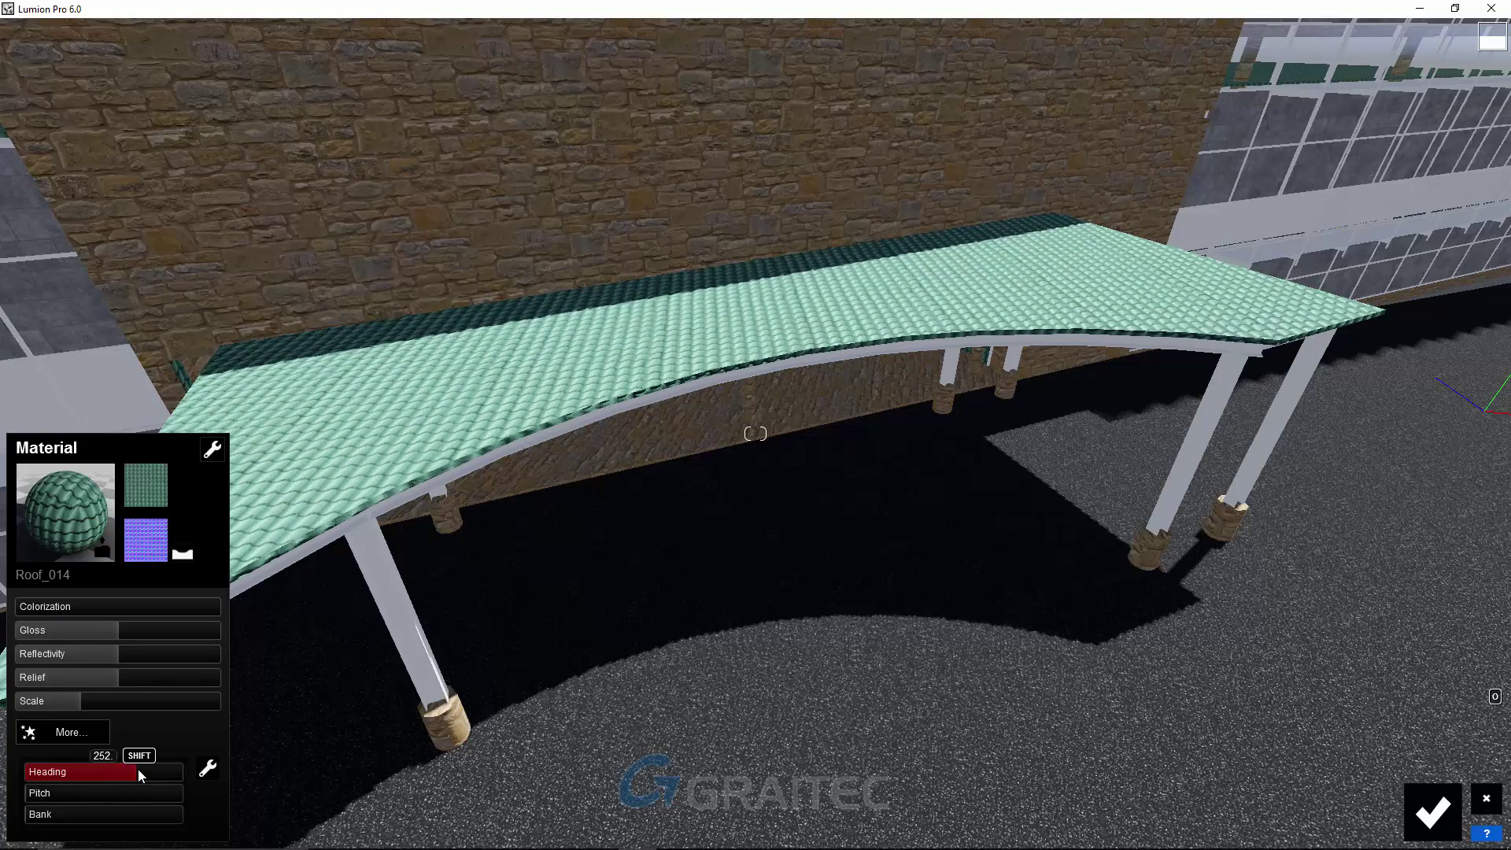
pyautogui.moveTo(138, 770); pyautogui.dragTo(127, 770)
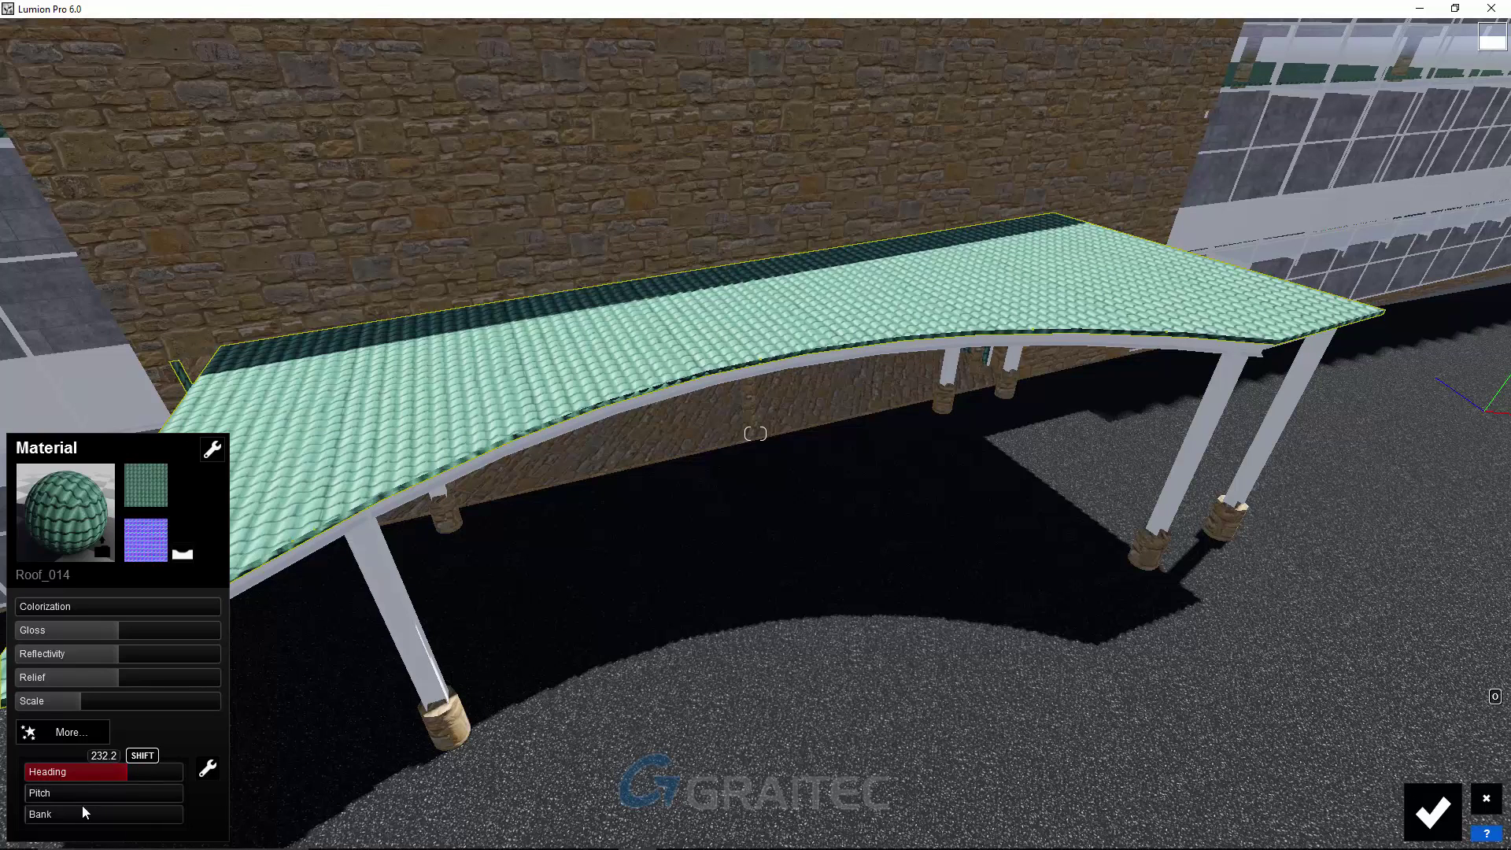
pyautogui.click(83, 698)
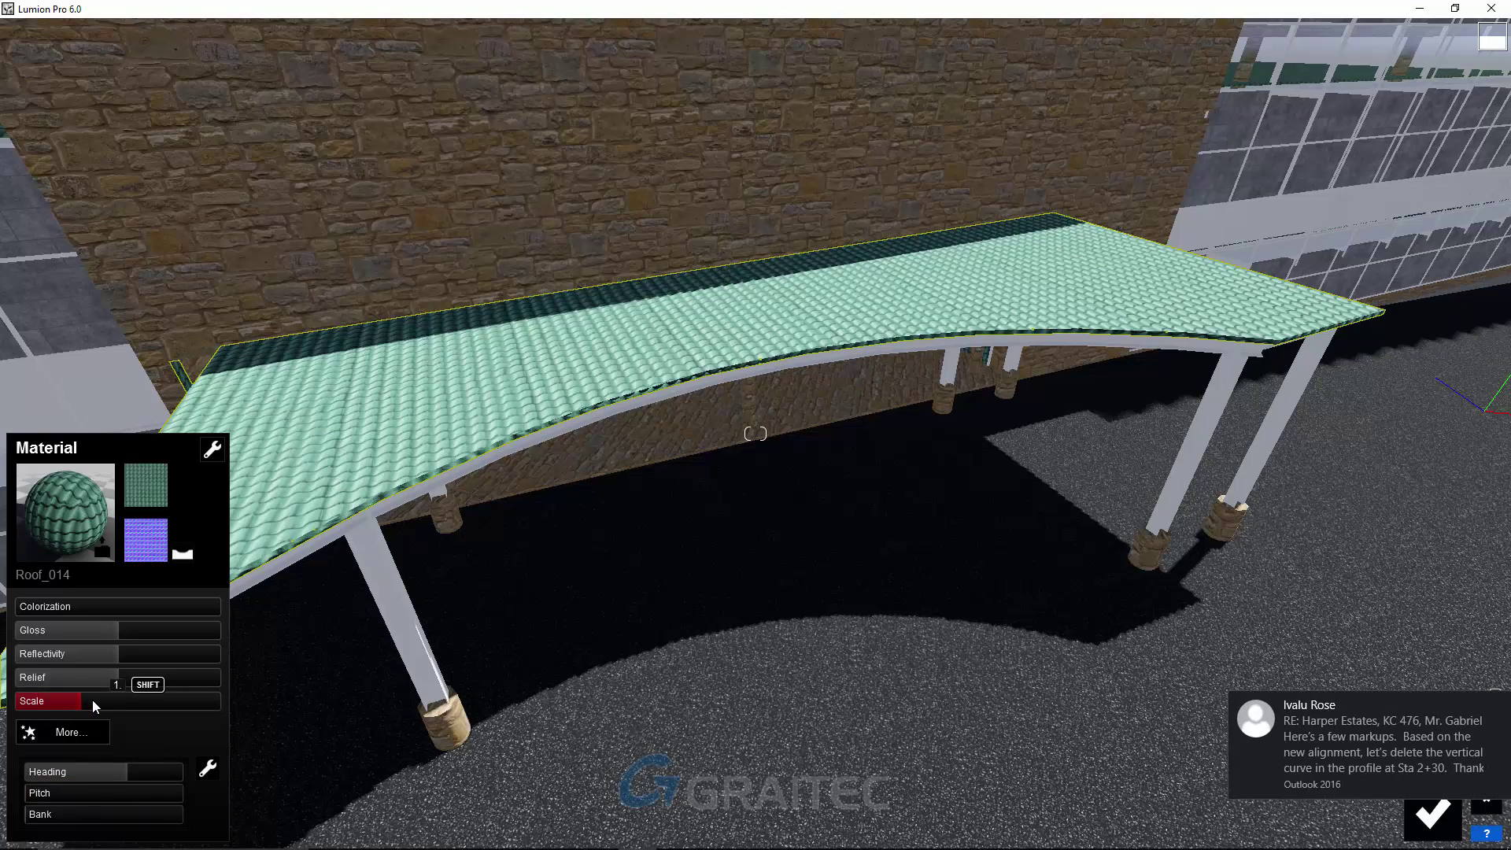
pyautogui.moveTo(93, 701); pyautogui.dragTo(94, 700)
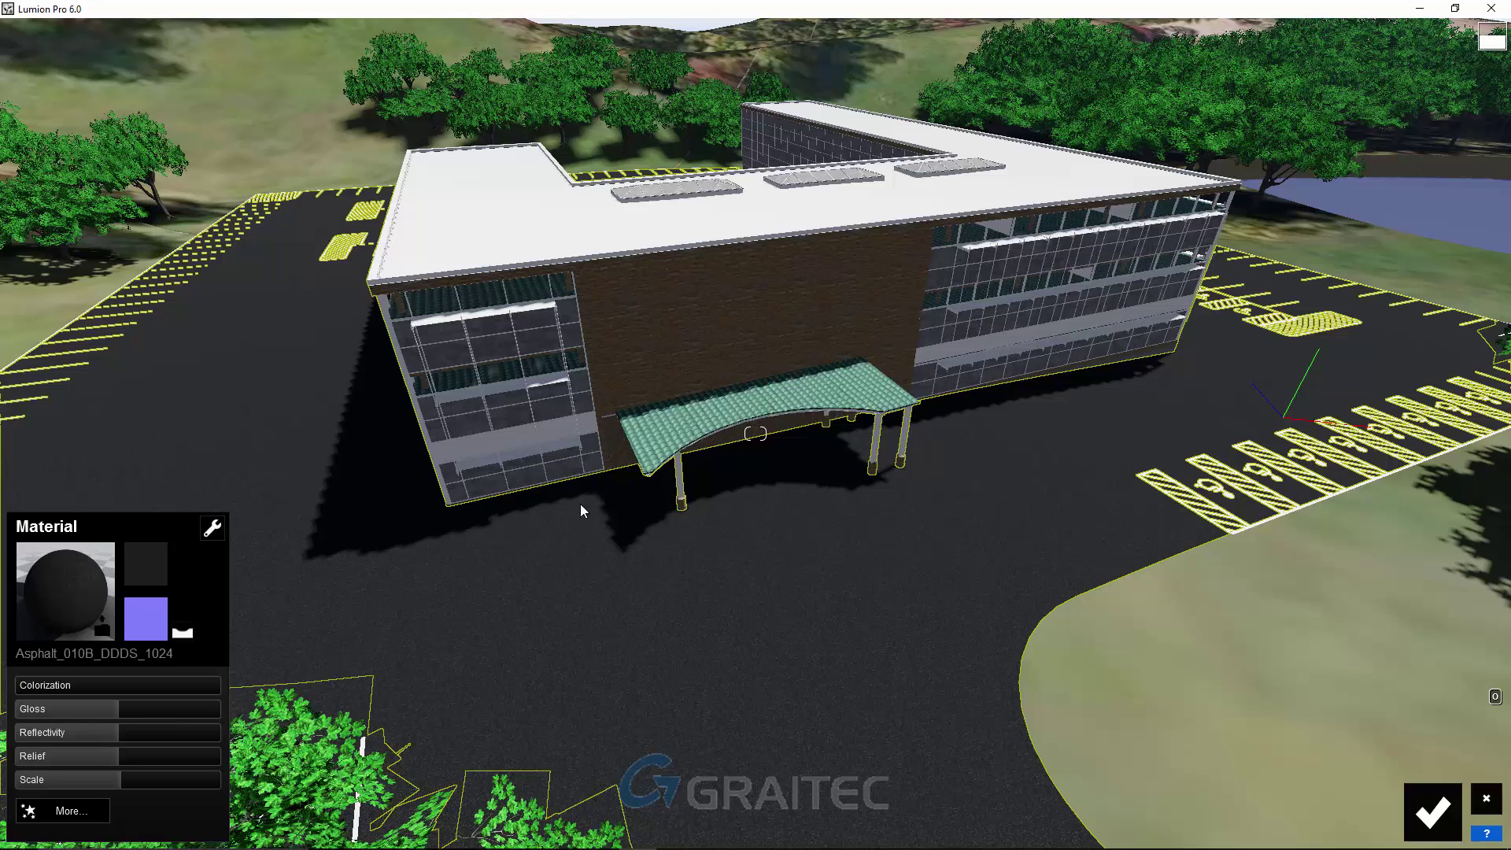
# Select the main flat roof and apply Outdoor > Roofing > Roof 014 tiles to it
pyautogui.click(512, 202)
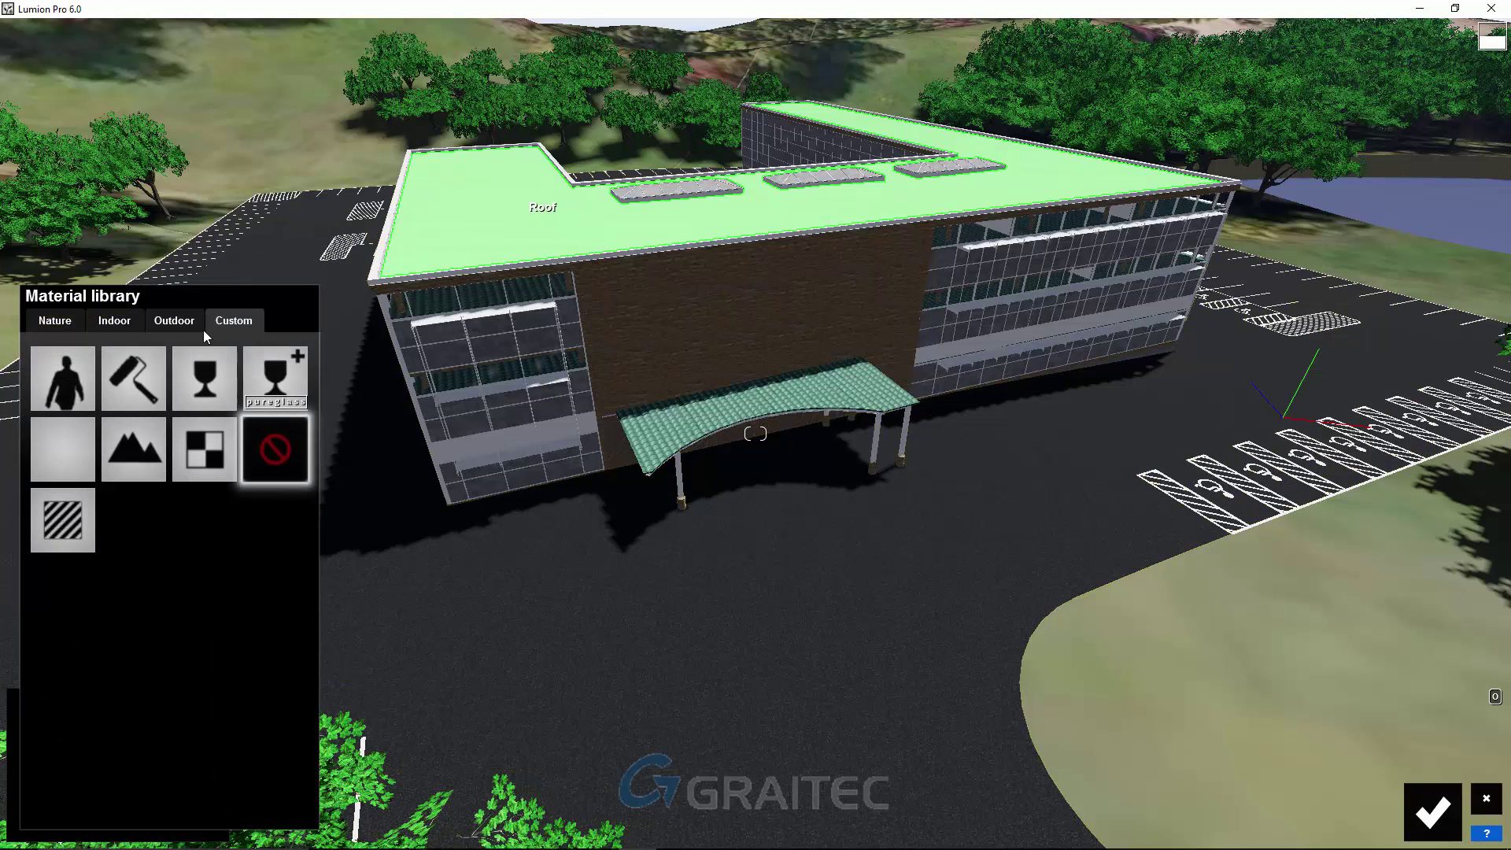
pyautogui.click(170, 323)
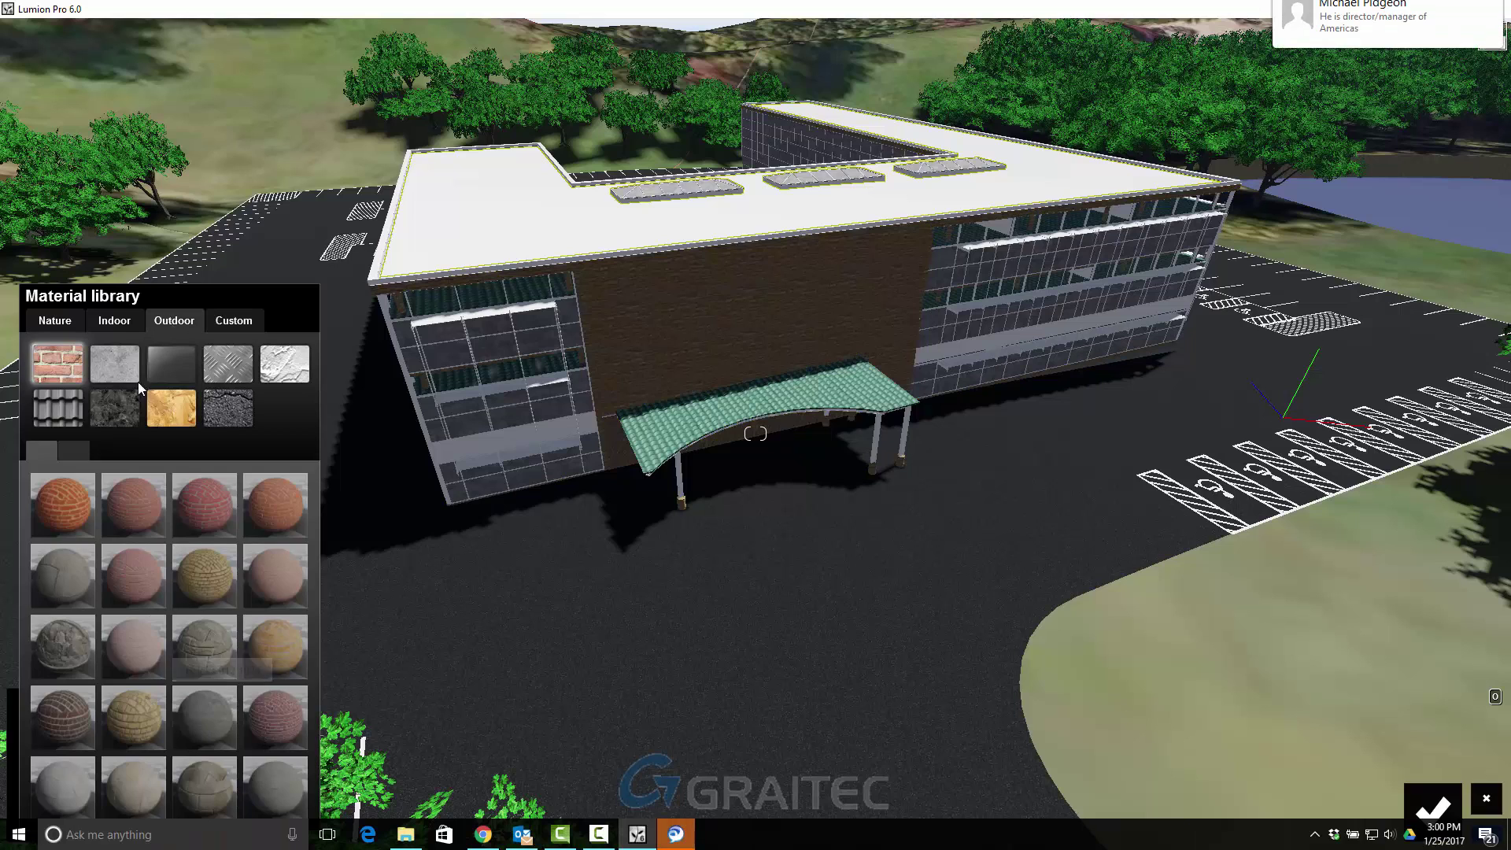
pyautogui.click(63, 408)
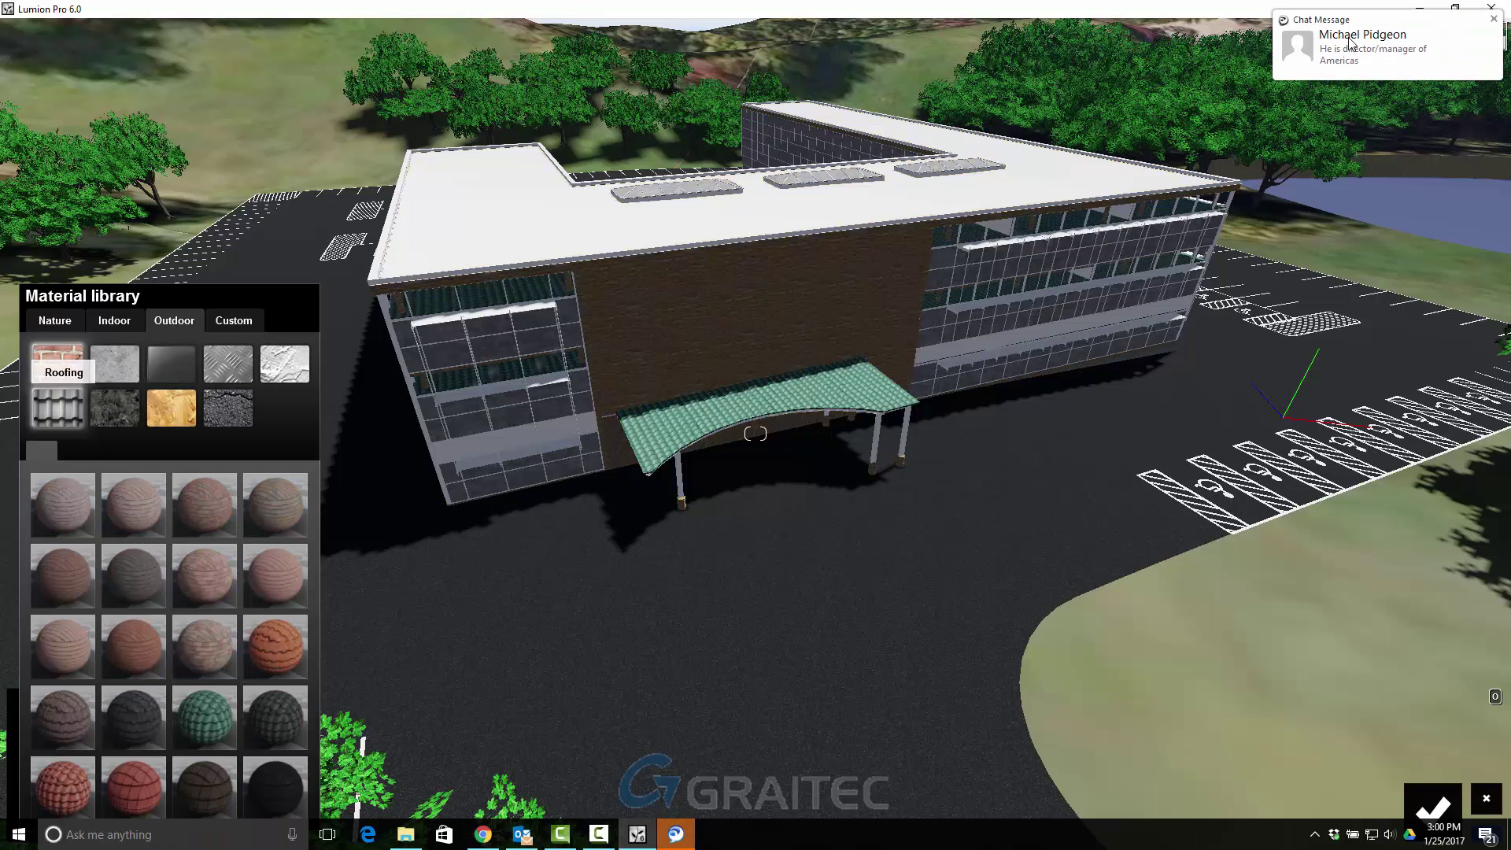
pyautogui.click(1490, 19)
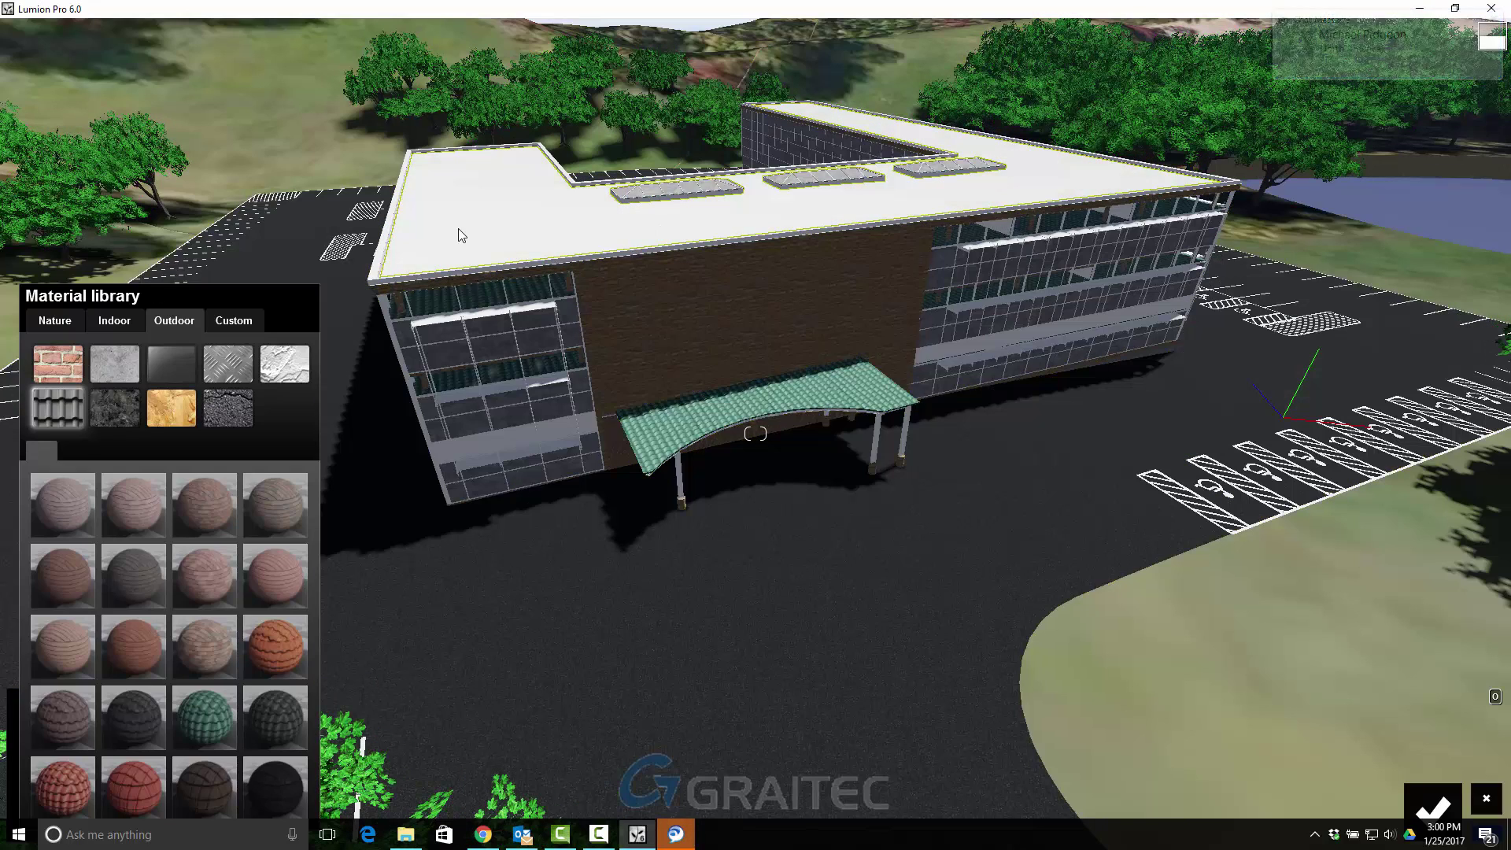
pyautogui.click(465, 233)
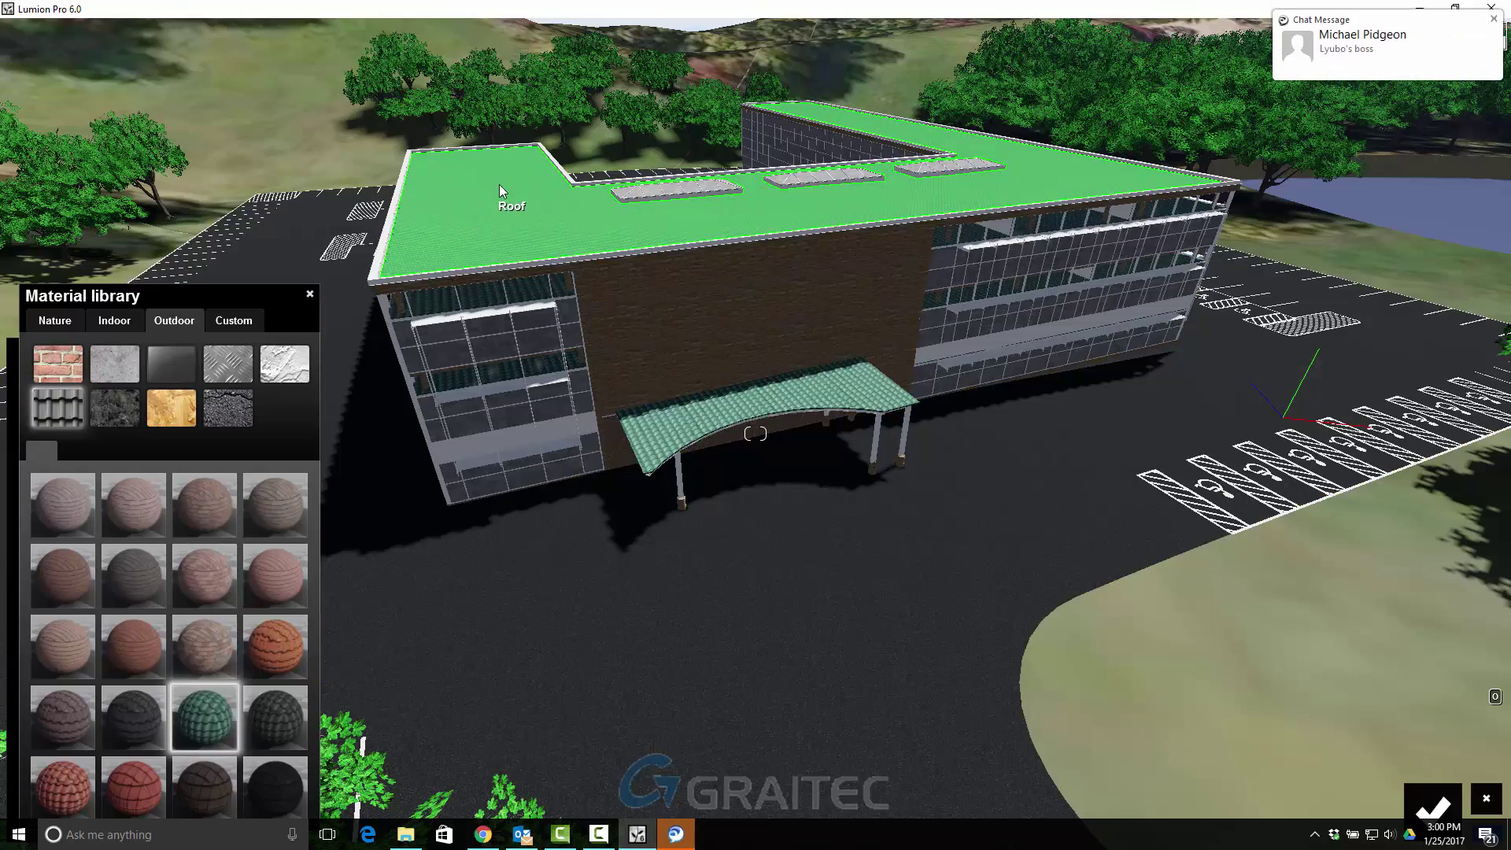
pyautogui.click(499, 185)
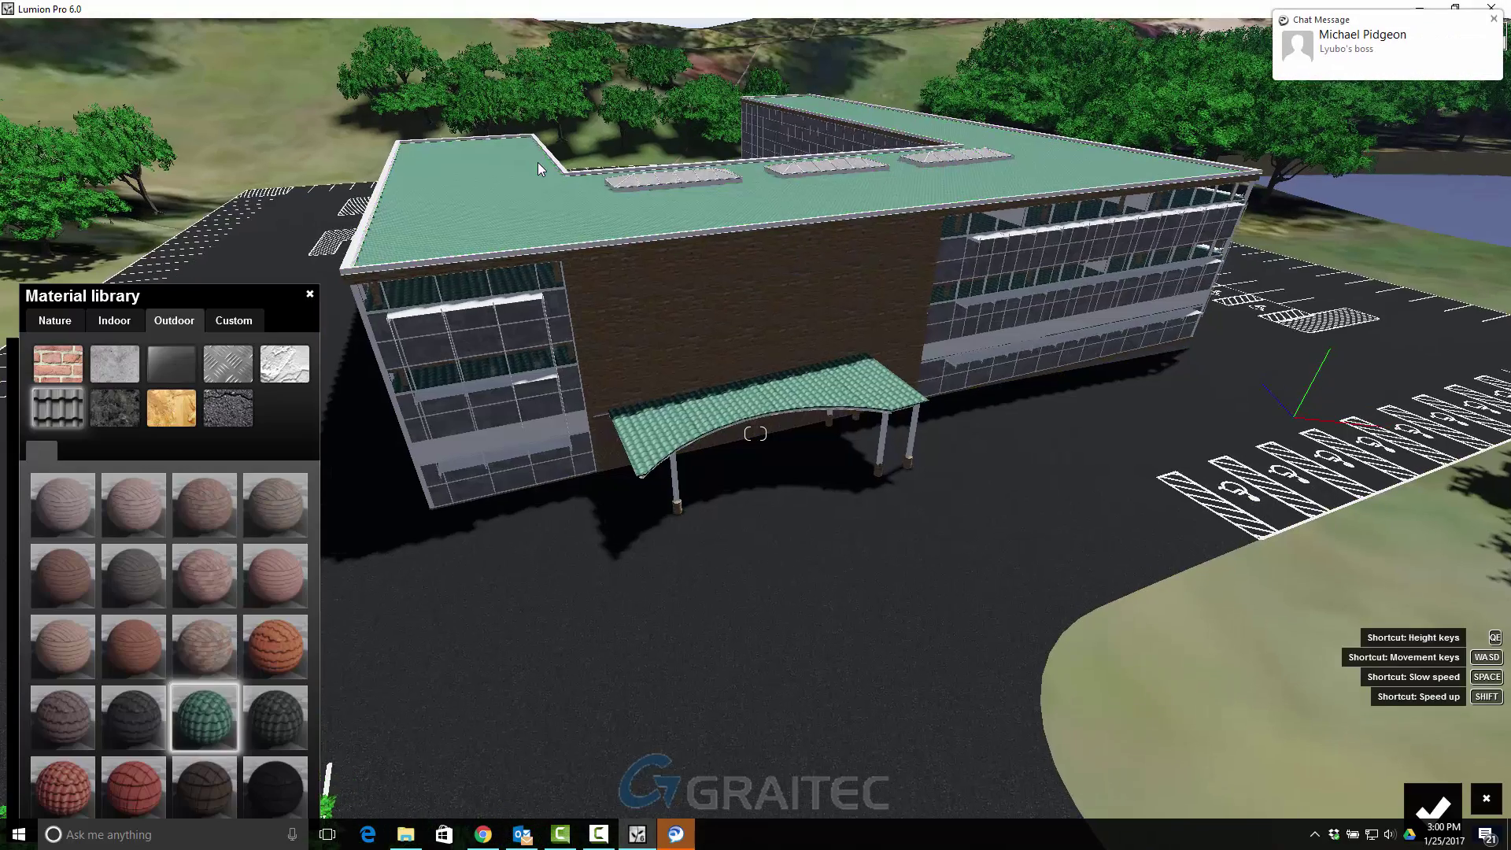
pyautogui.scroll(5, 525, 186)
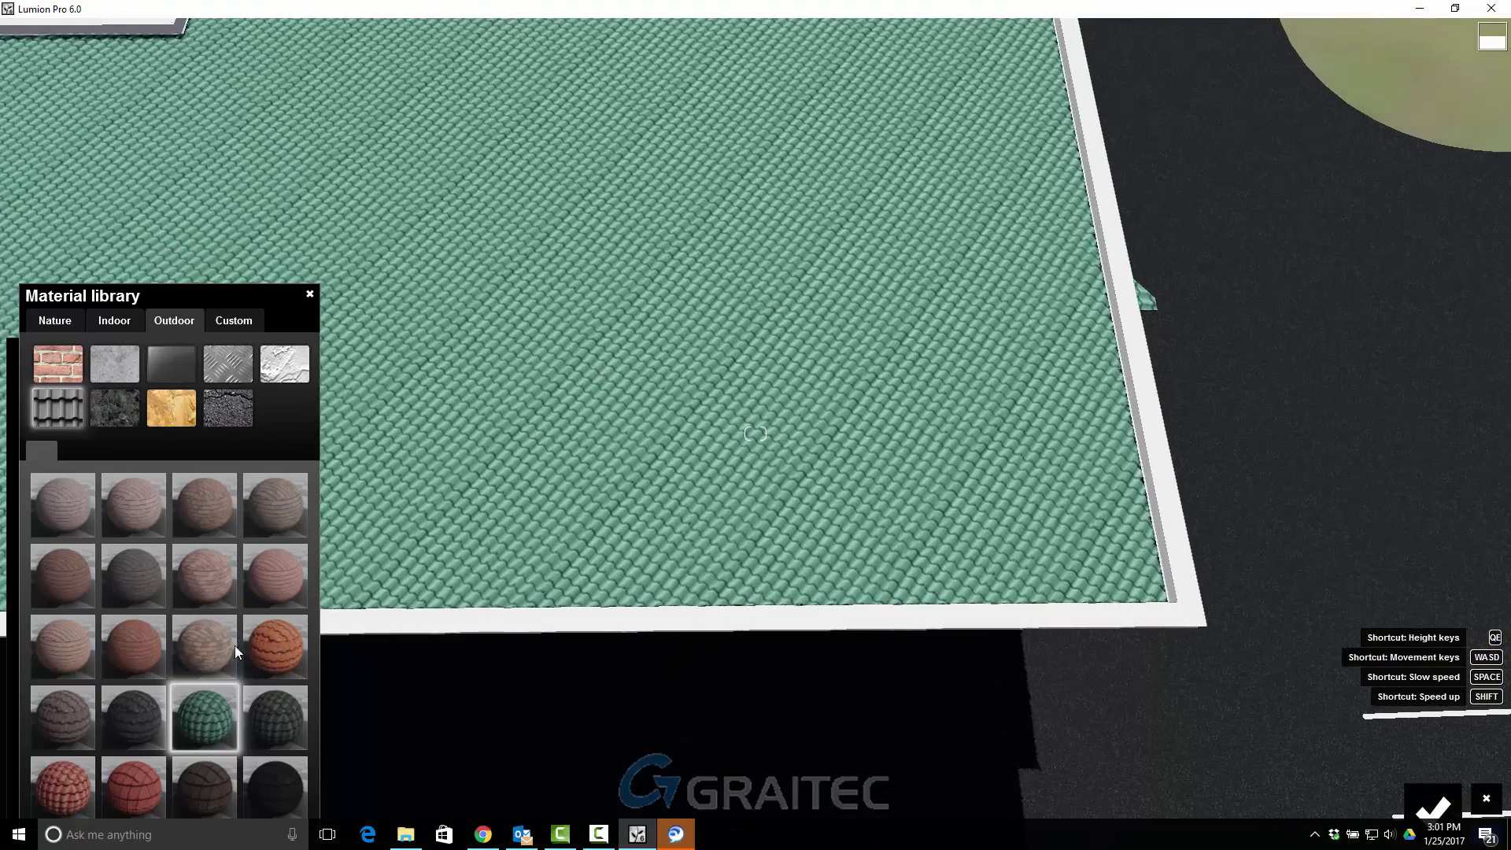
pyautogui.click(195, 723)
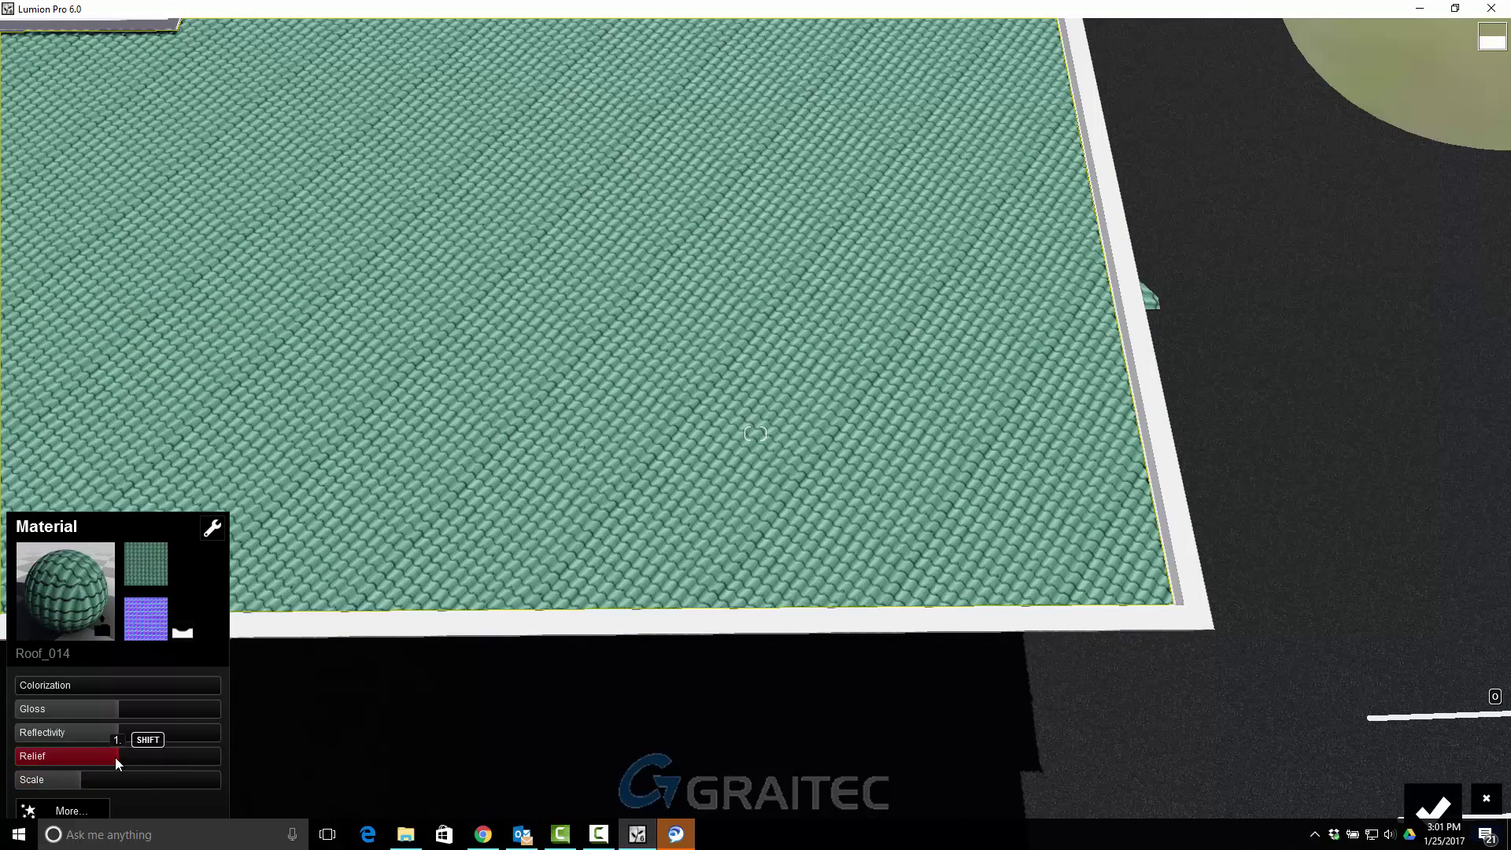
pyautogui.click(66, 815)
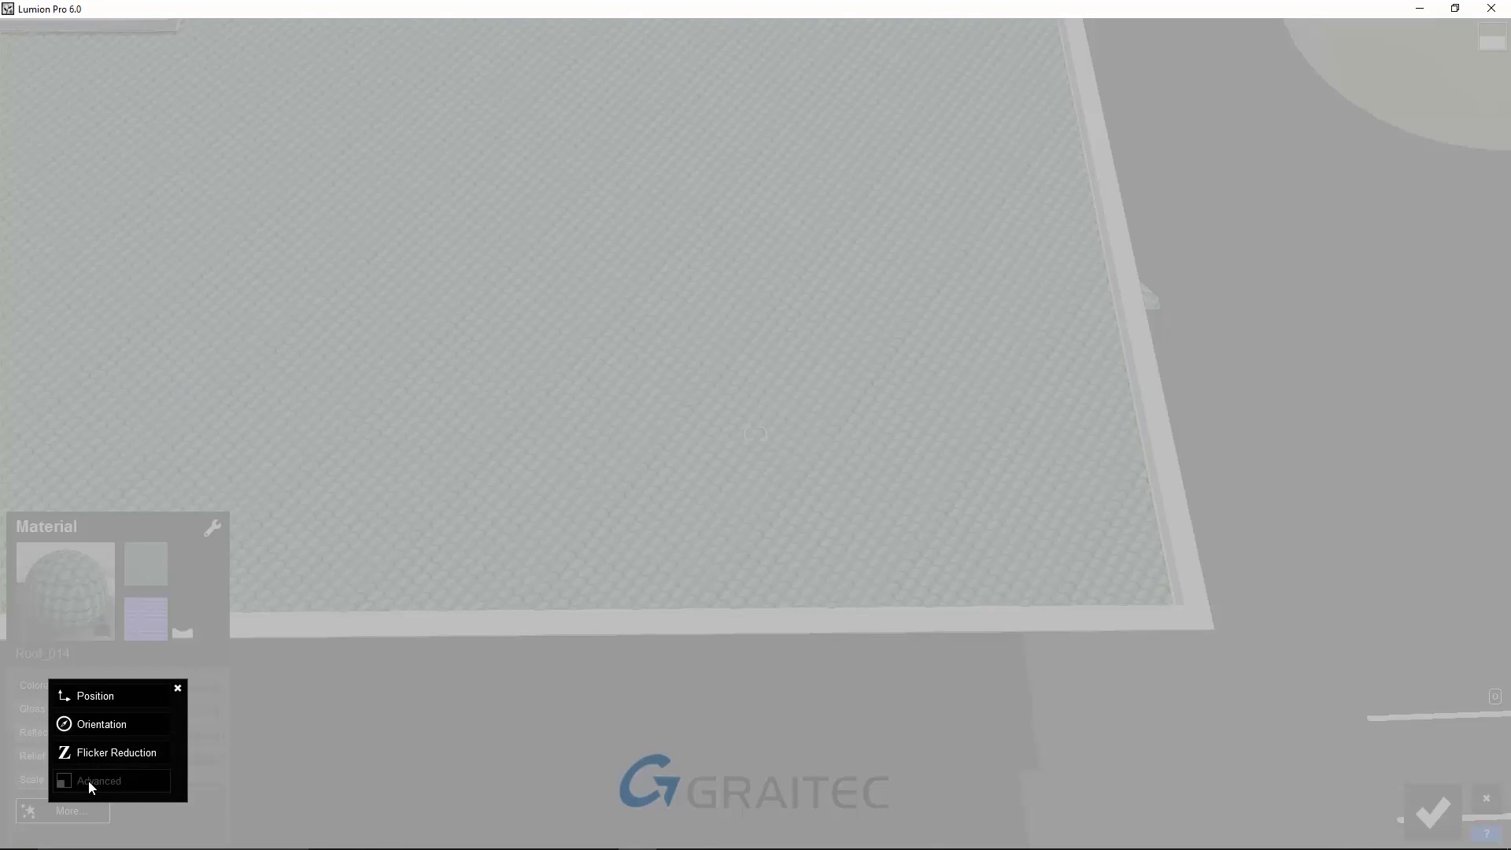
# Set the main roof tiles to heading 61.2 and scale 1.9, and accept
pyautogui.click(148, 770)
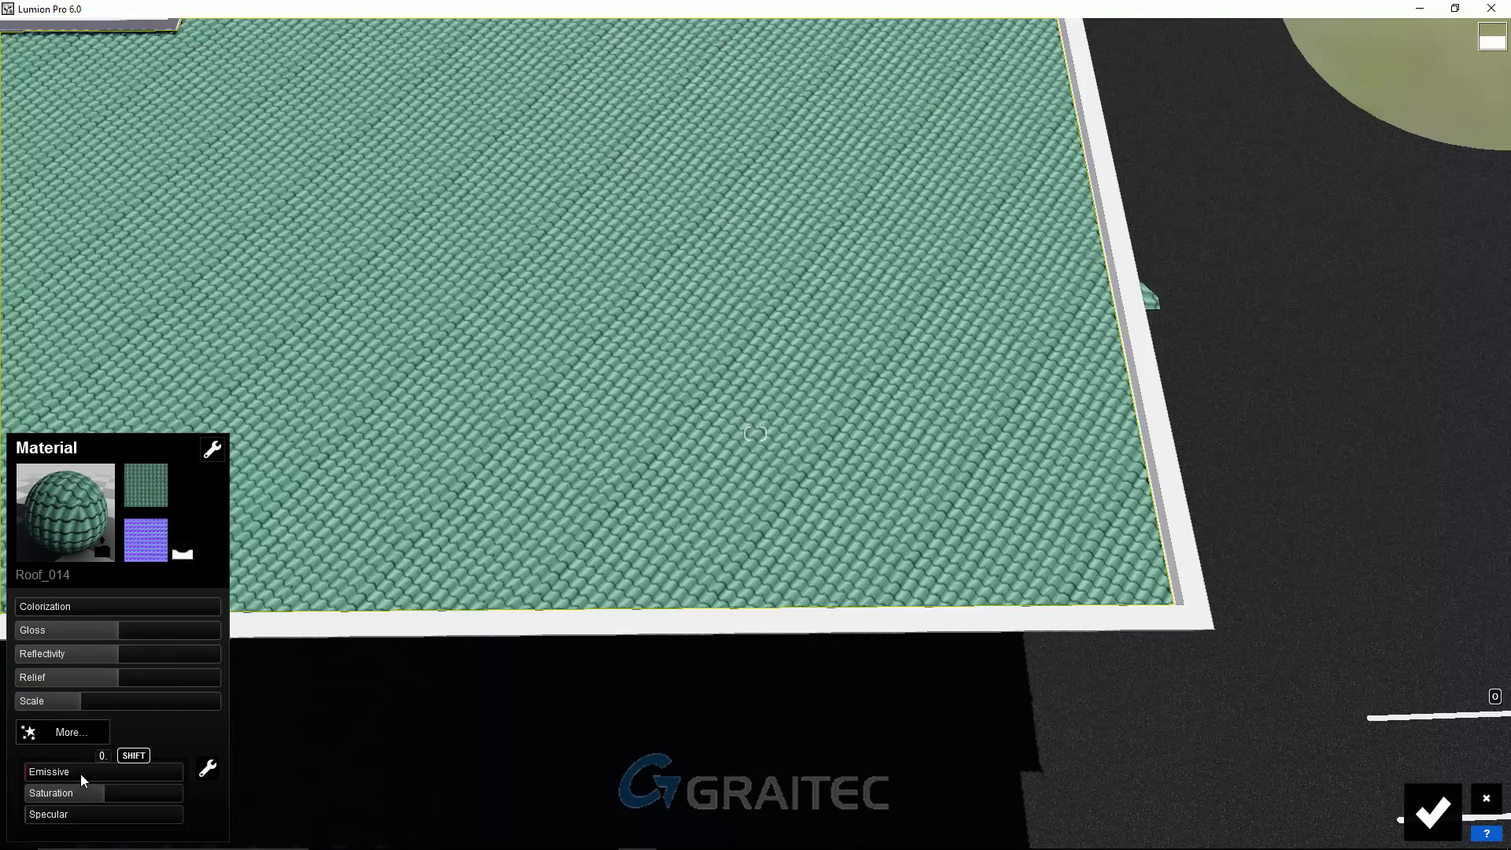
pyautogui.click(88, 729)
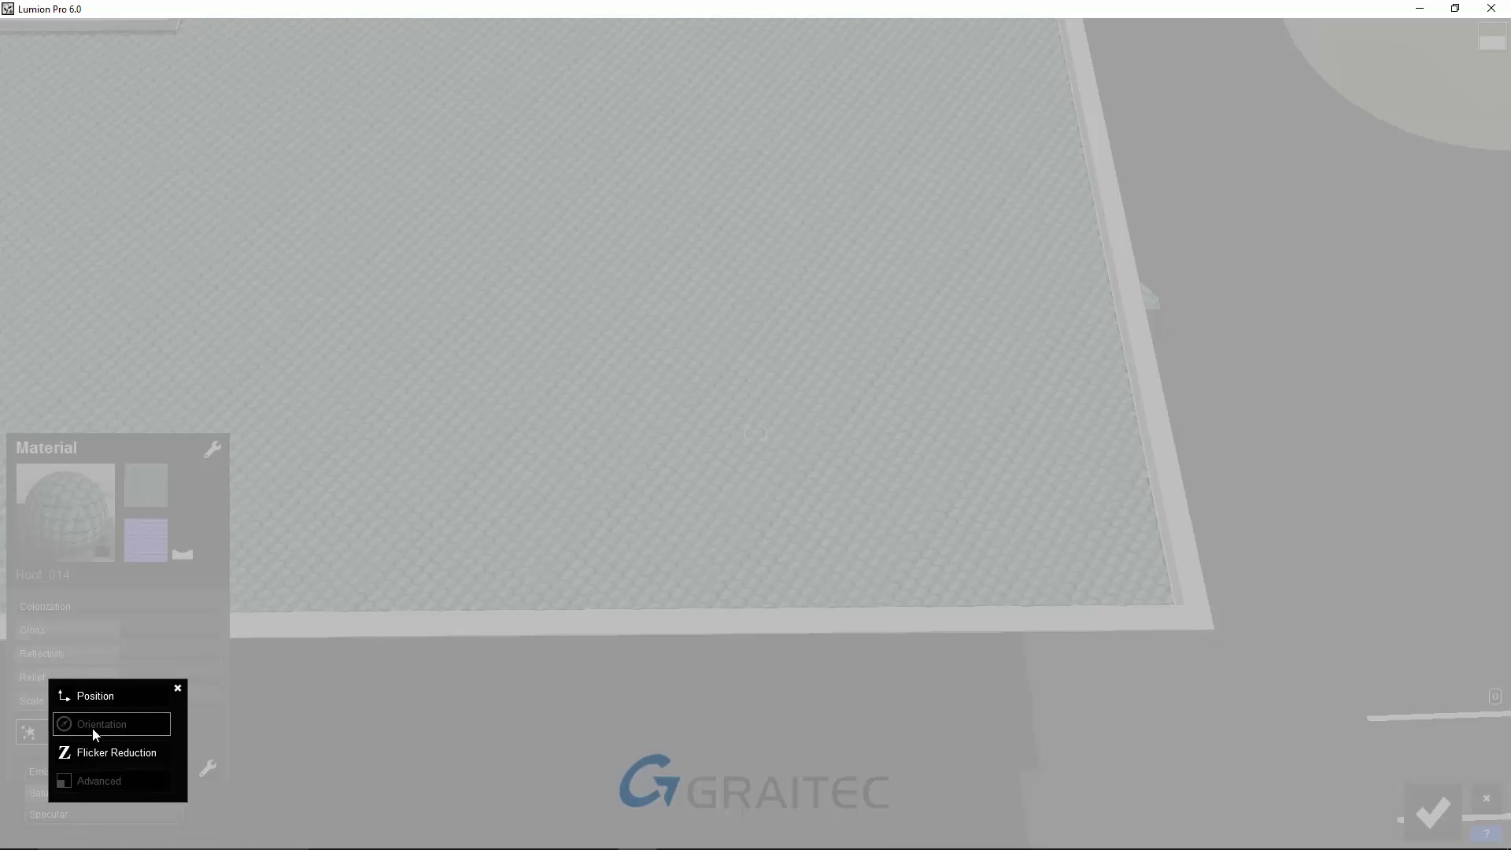
pyautogui.click(90, 740)
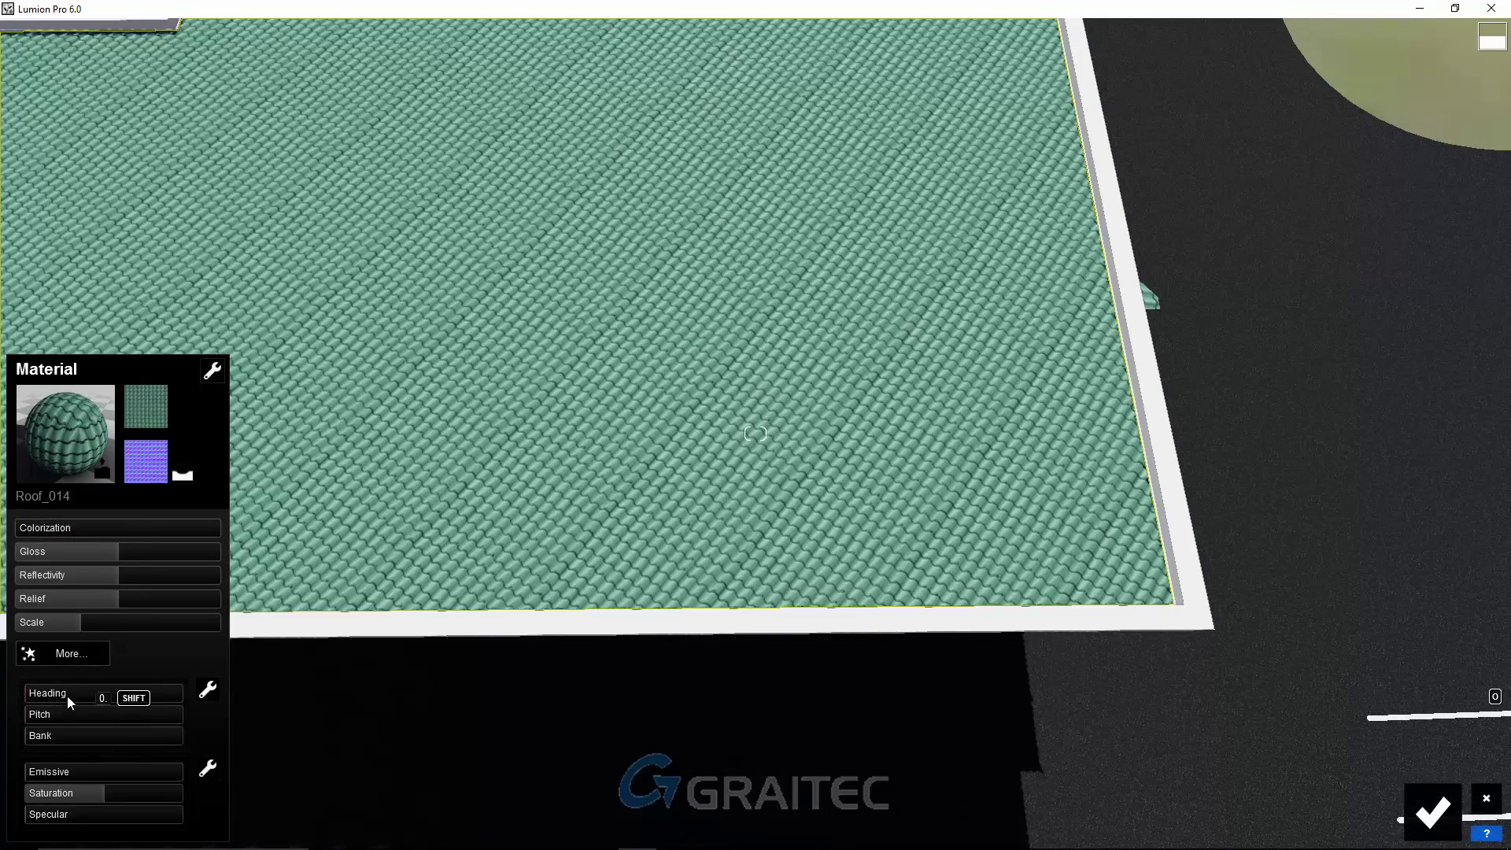
pyautogui.click(78, 692)
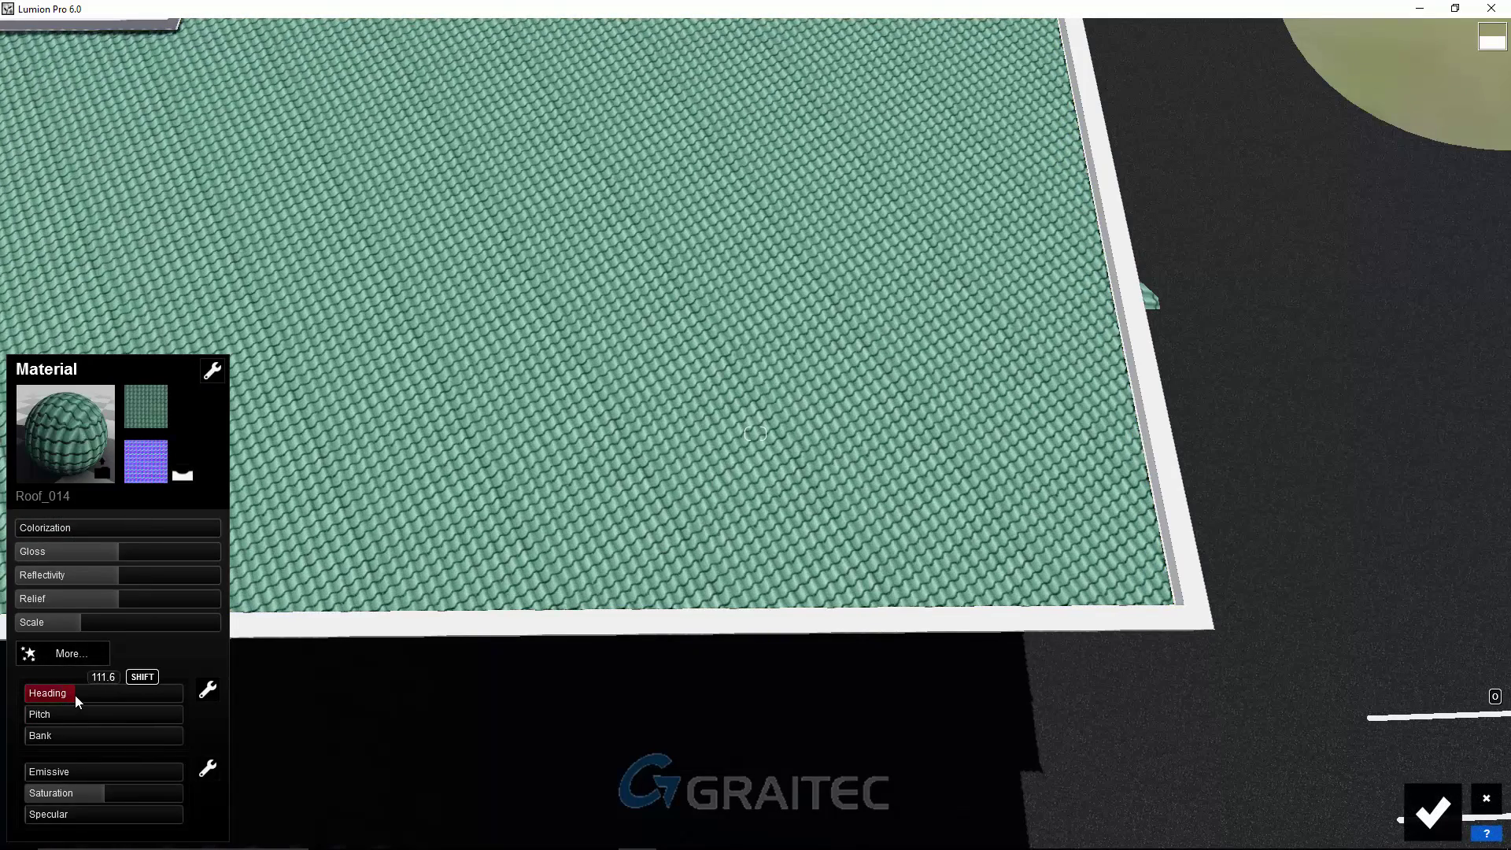
pyautogui.moveTo(72, 699); pyautogui.dragTo(24, 699)
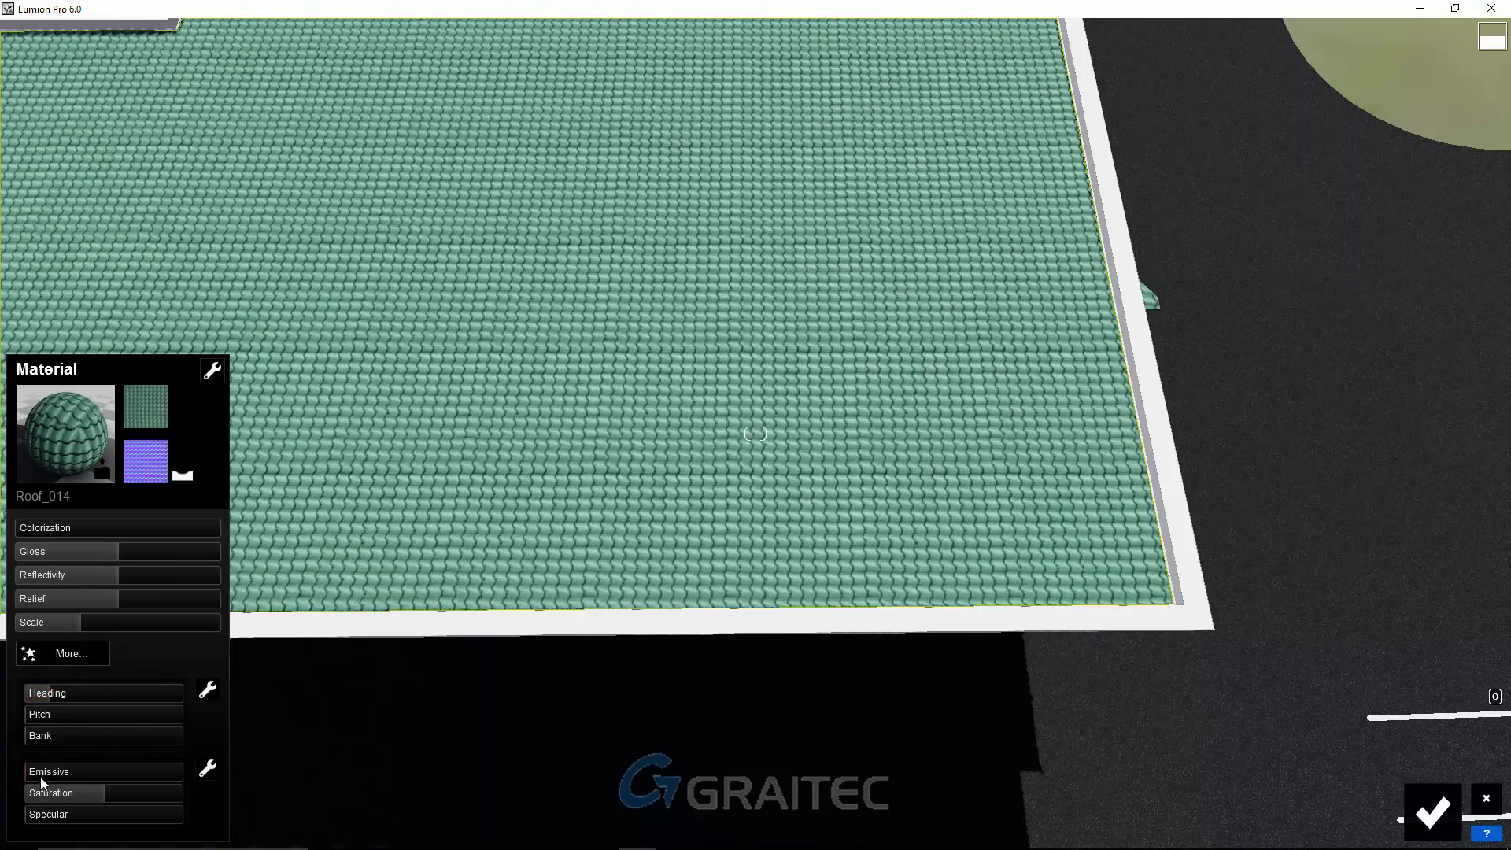
pyautogui.moveTo(82, 626)
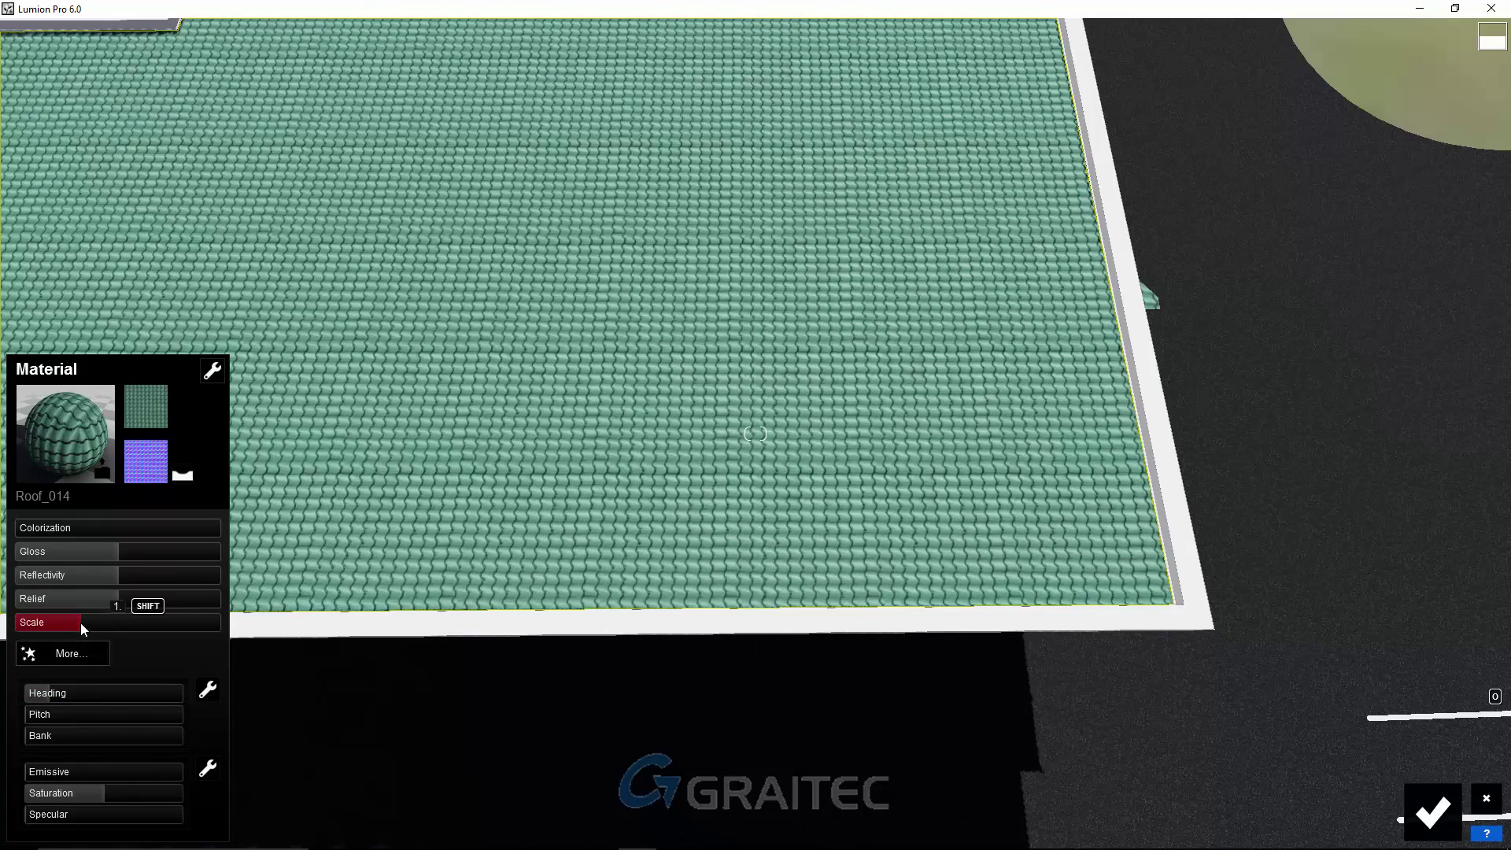
pyautogui.moveTo(87, 627); pyautogui.dragTo(93, 626)
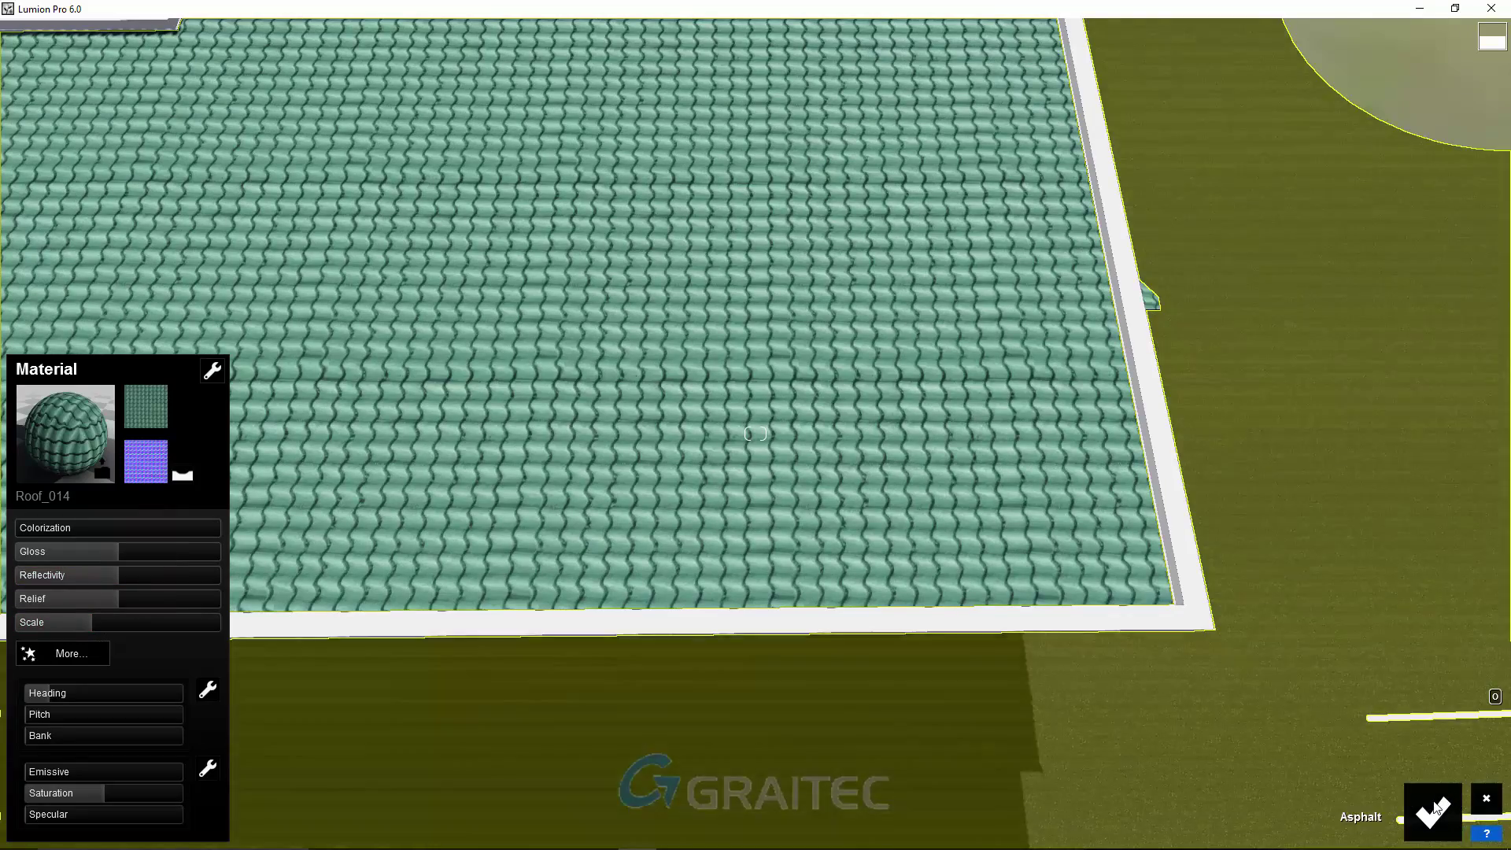
pyautogui.click(1434, 809)
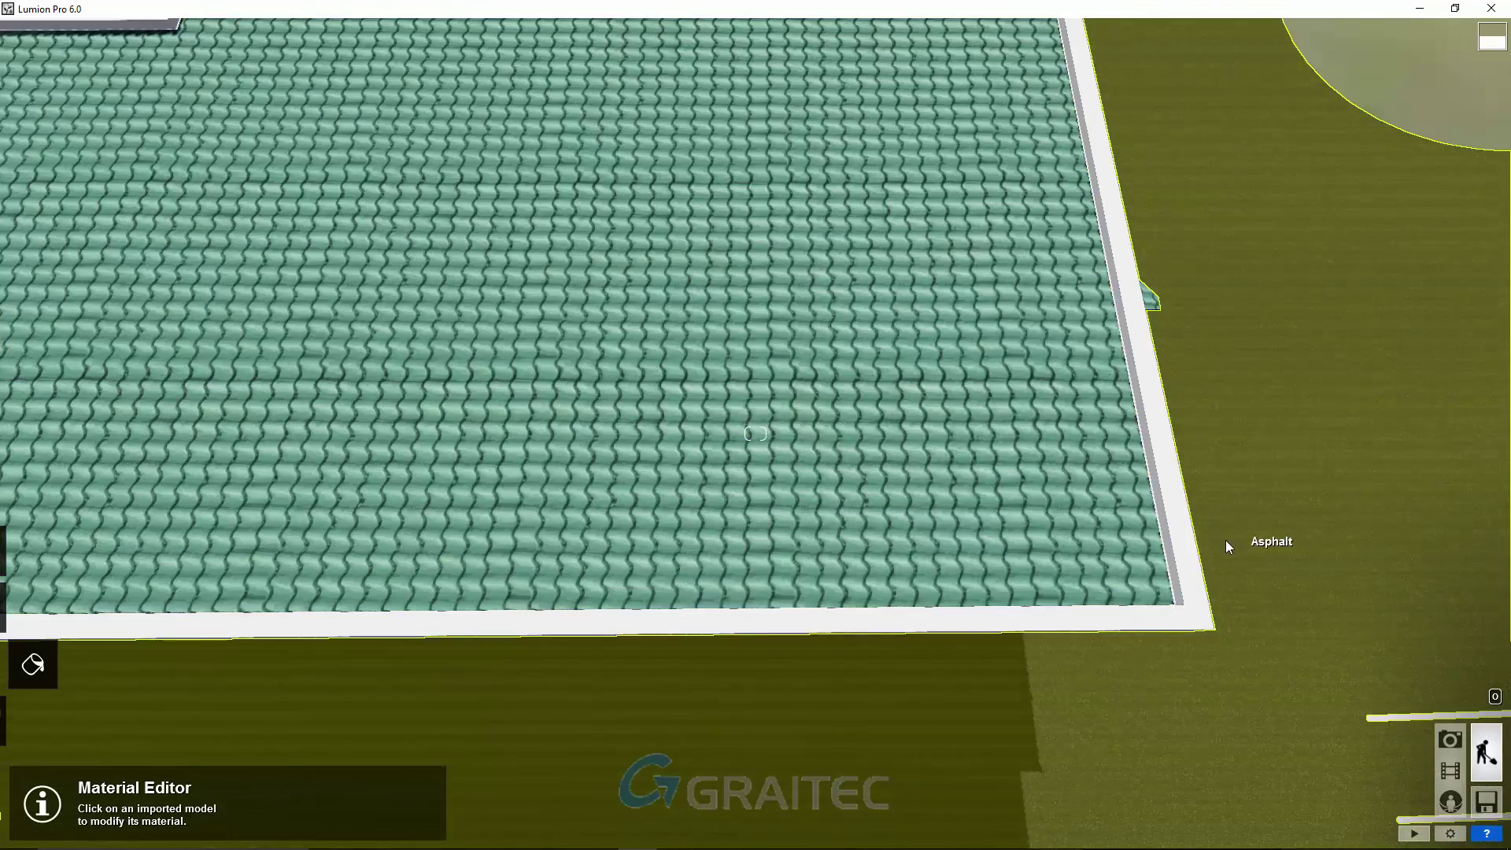
# Orbit and zoom the camera down into the courtyard over the tan floor strip
pyautogui.scroll(-5, 1226, 540)
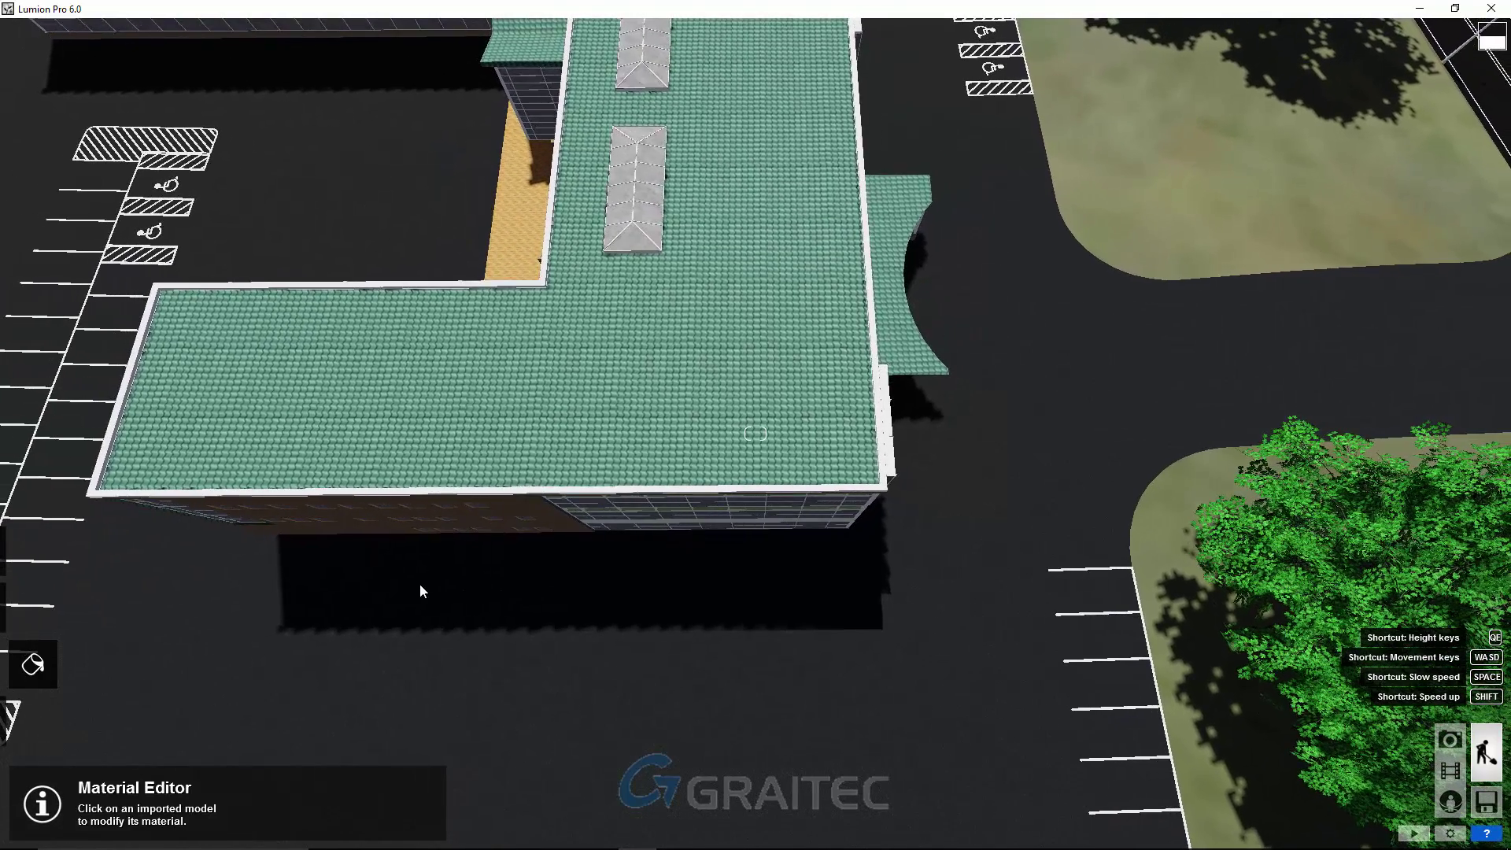
pyautogui.moveTo(381, 568)
pyautogui.mouseDown(button='right')
pyautogui.moveTo(314, 575)
pyautogui.moveTo(412, 584)
pyautogui.moveTo(327, 686)
pyautogui.mouseUp(button='right')
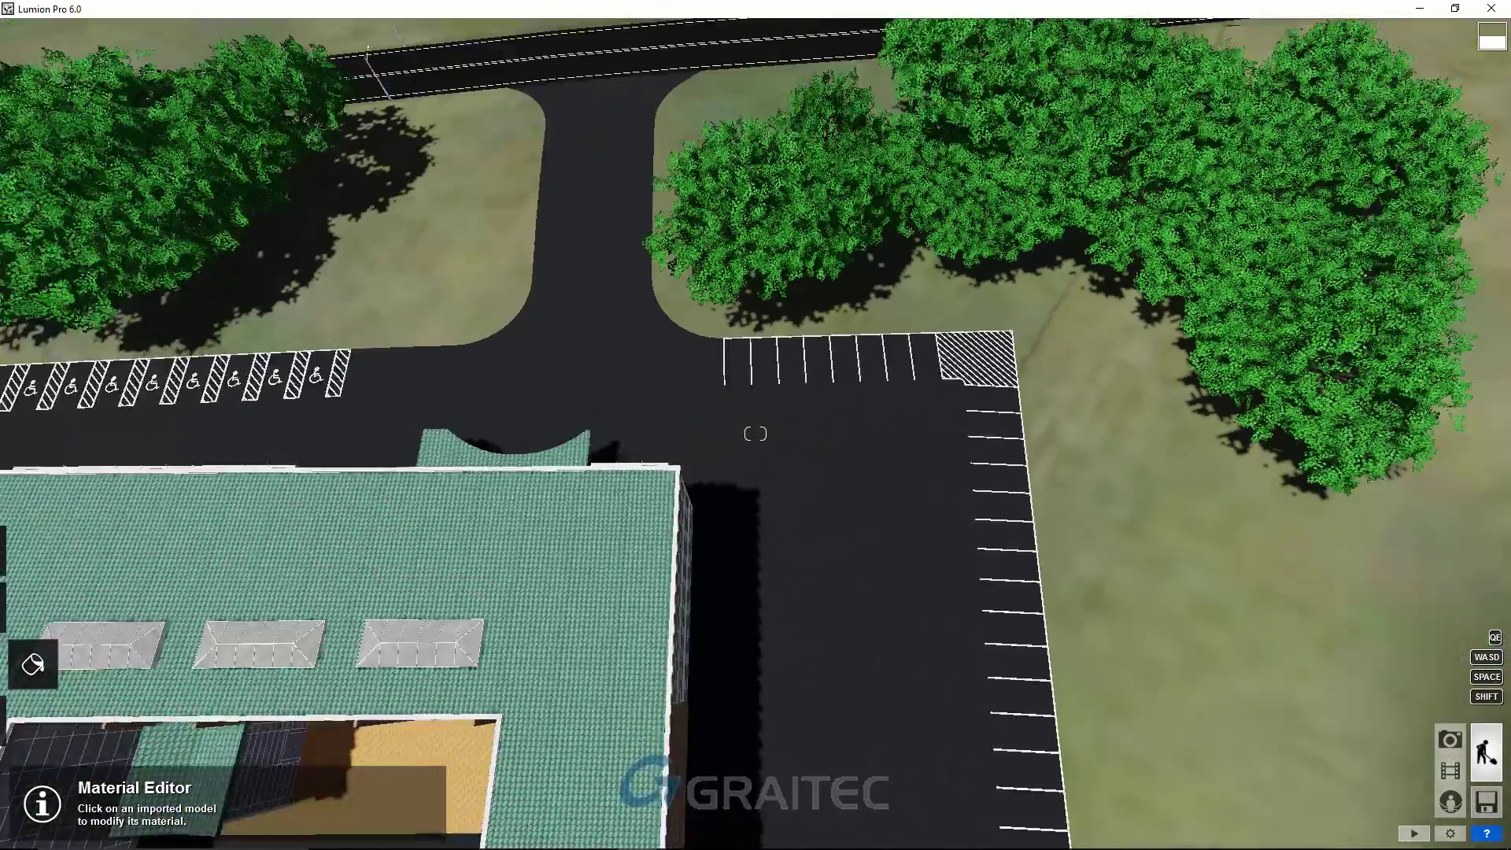
pyautogui.moveTo(754, 434); pyautogui.dragTo(512, 710, button='right')
pyautogui.scroll(5, 755, 433)
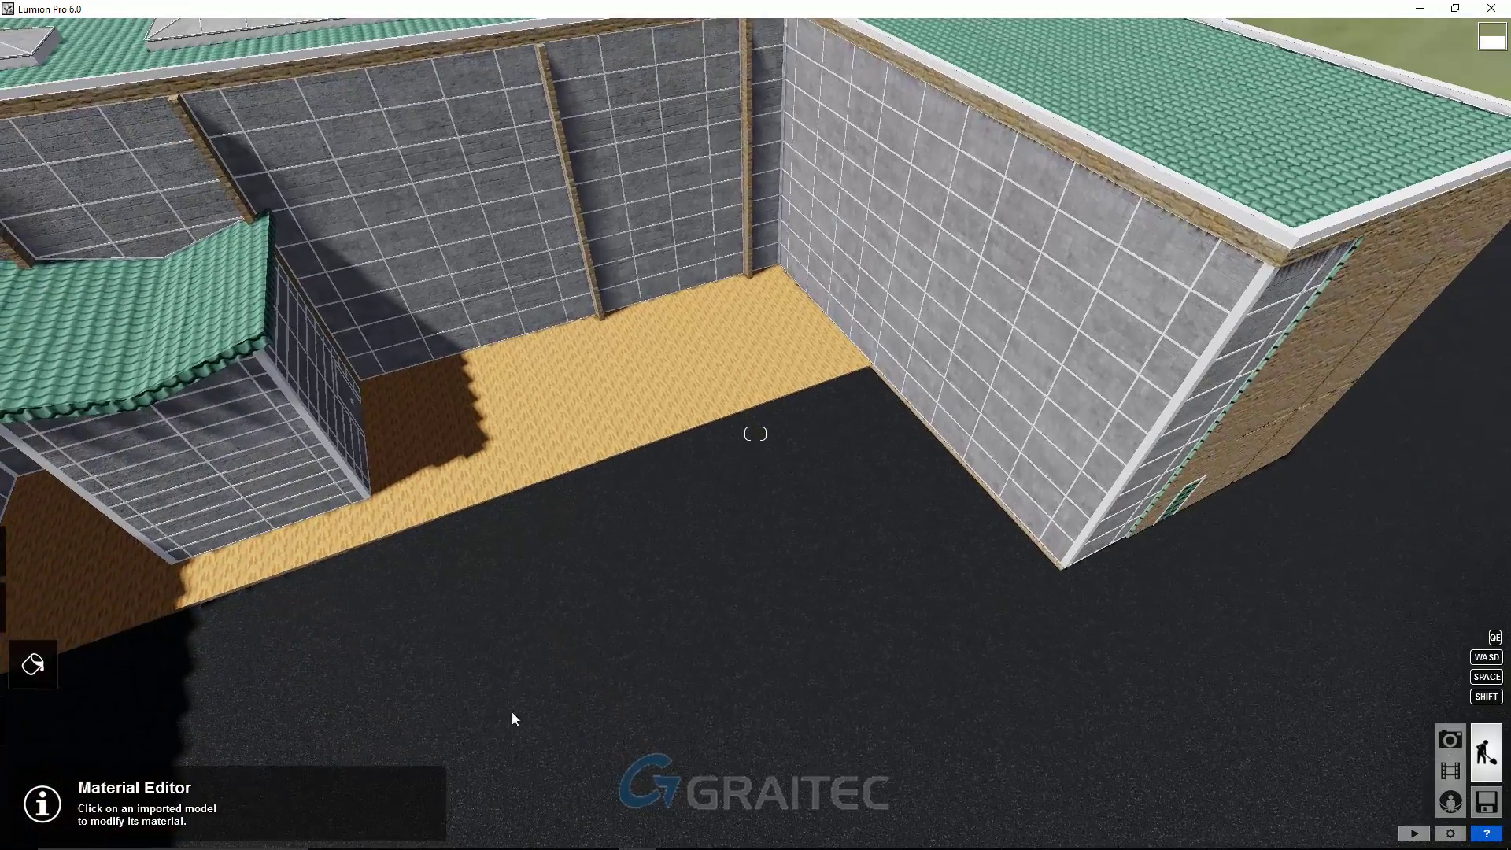
pyautogui.scroll(5, 438, 494)
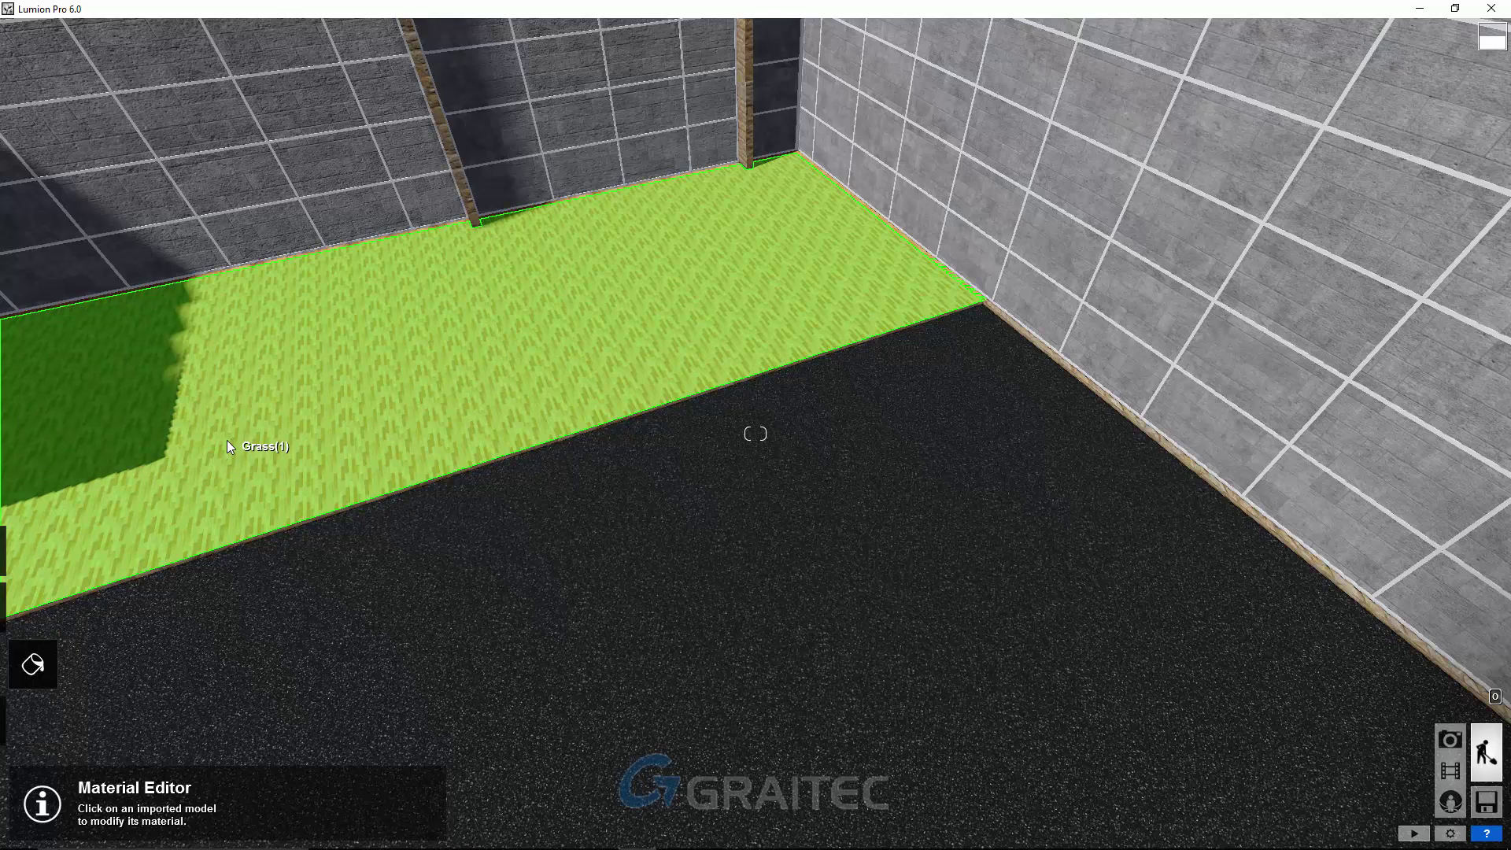
# Replace the courtyard's Grass(1) floor with the Custom Landscape material
pyautogui.click(288, 453)
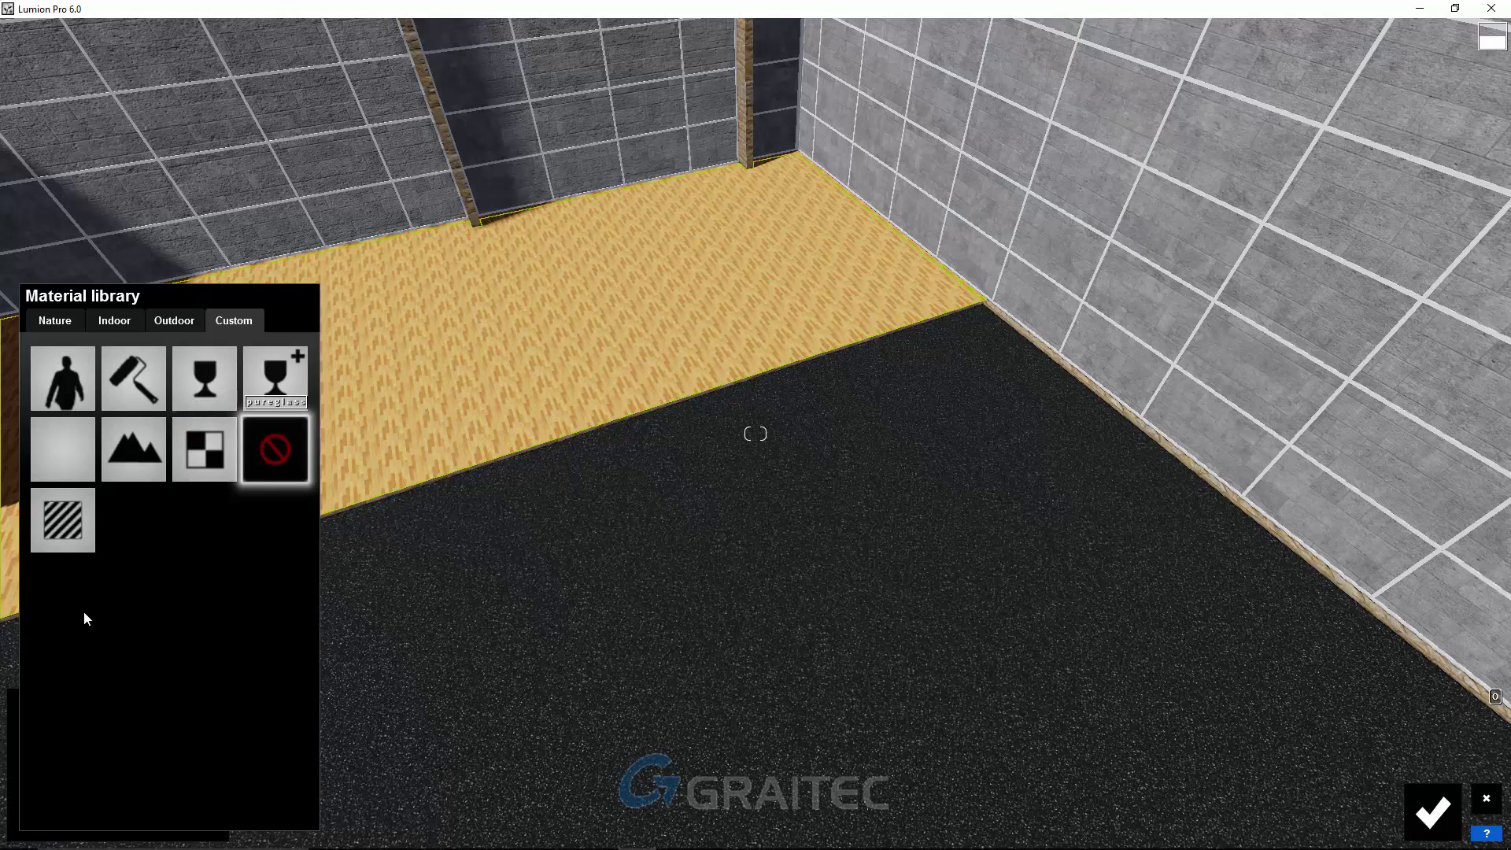
pyautogui.click(134, 462)
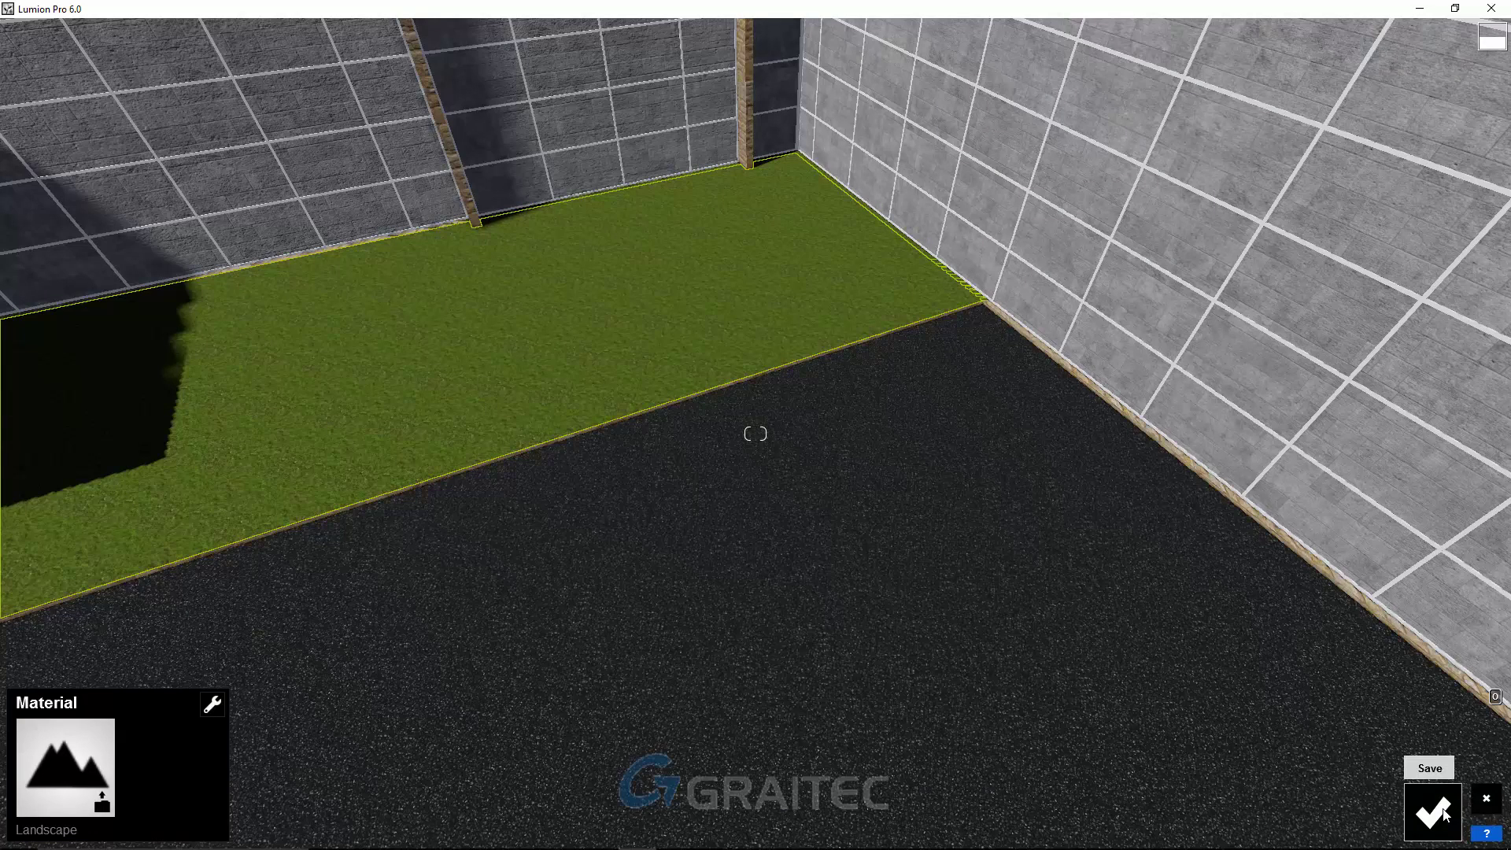
pyautogui.click(1445, 816)
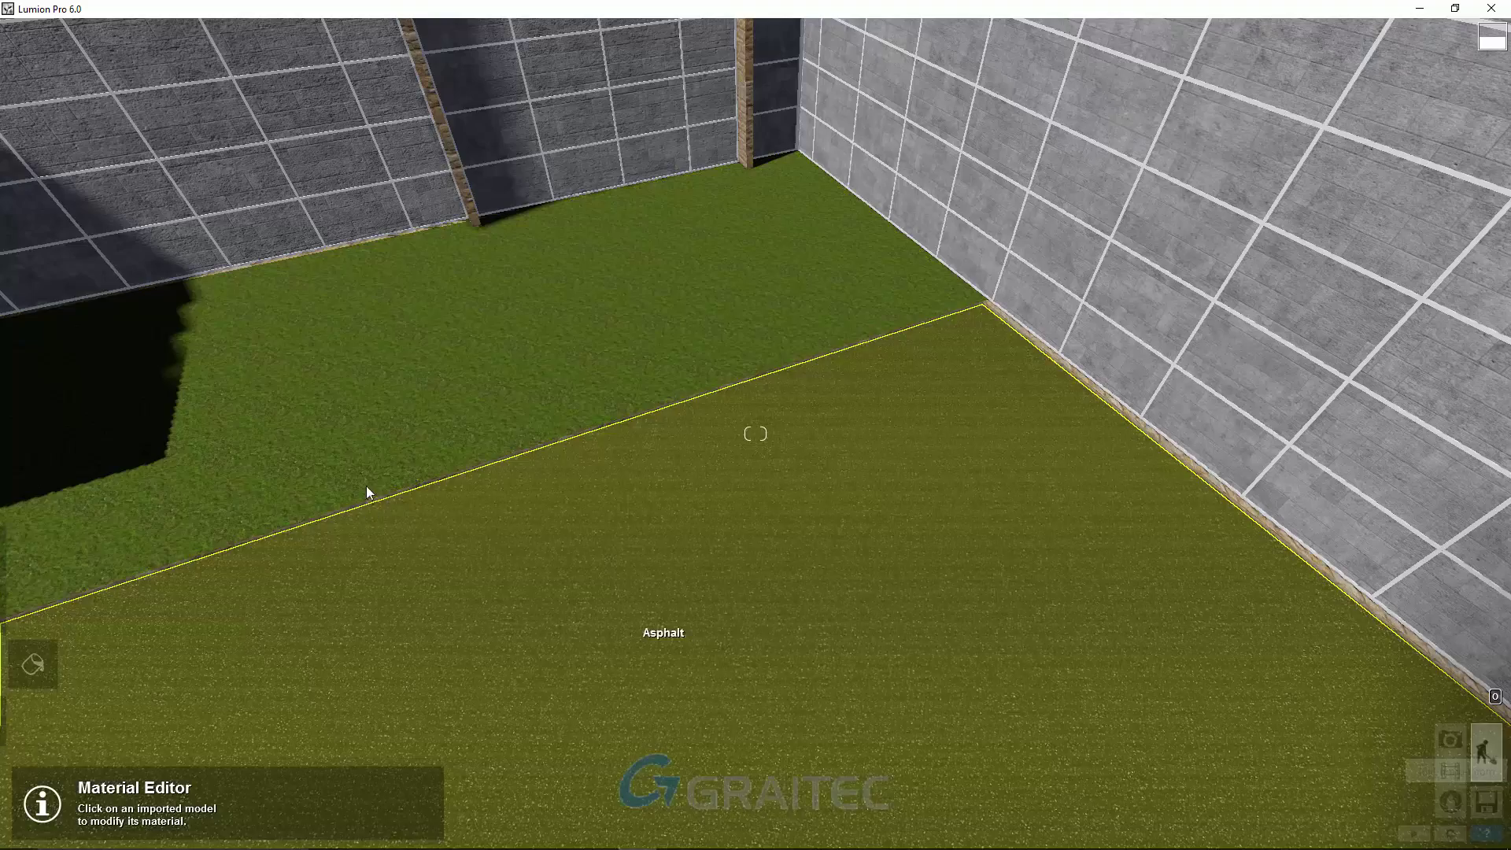
pyautogui.press('s')
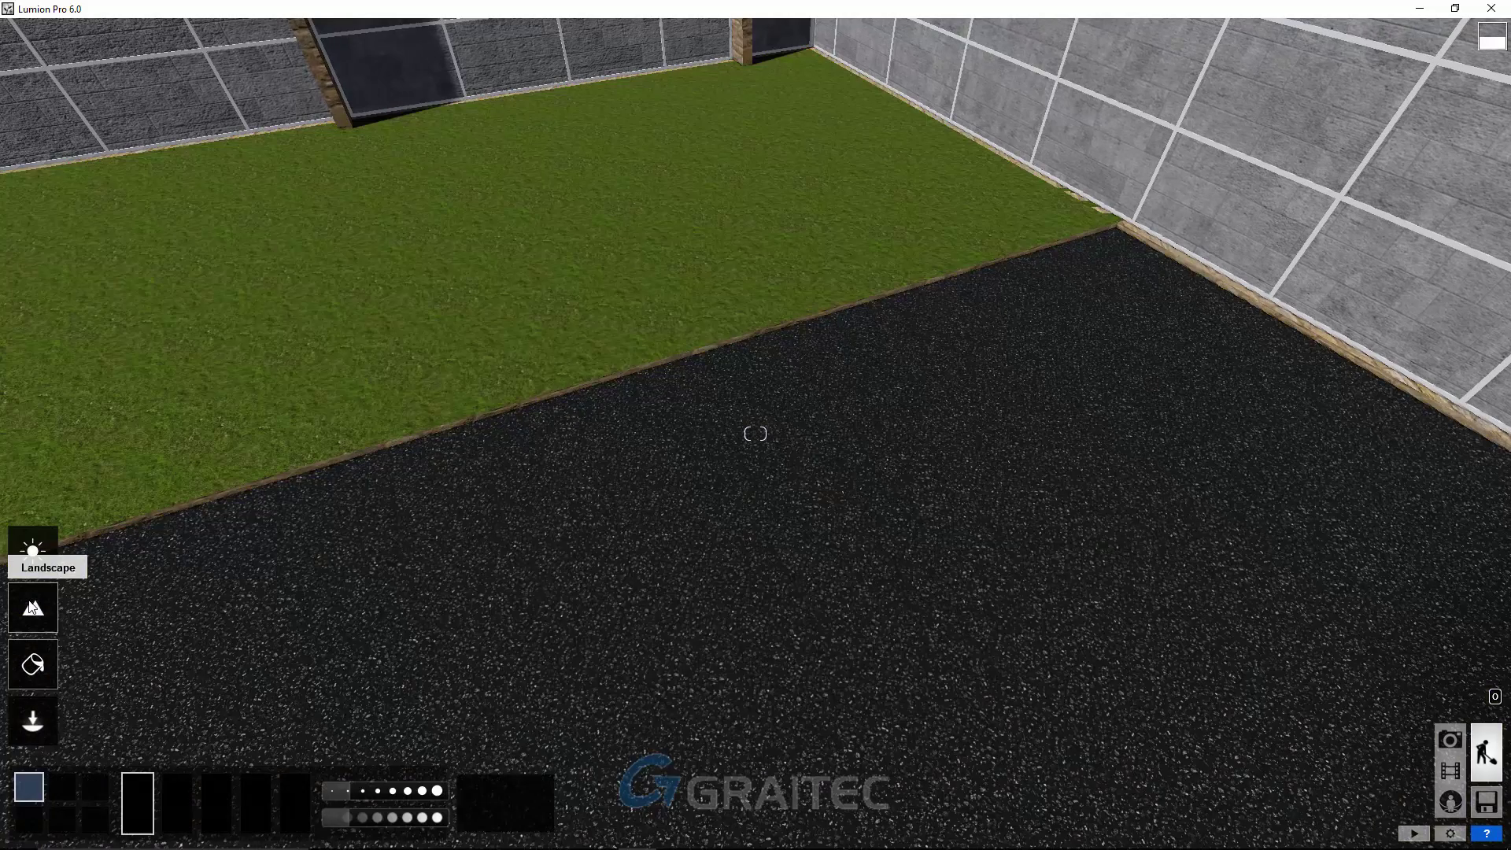
# Turn on 3D landscape grass and increase its blade size and height
pyautogui.click(33, 608)
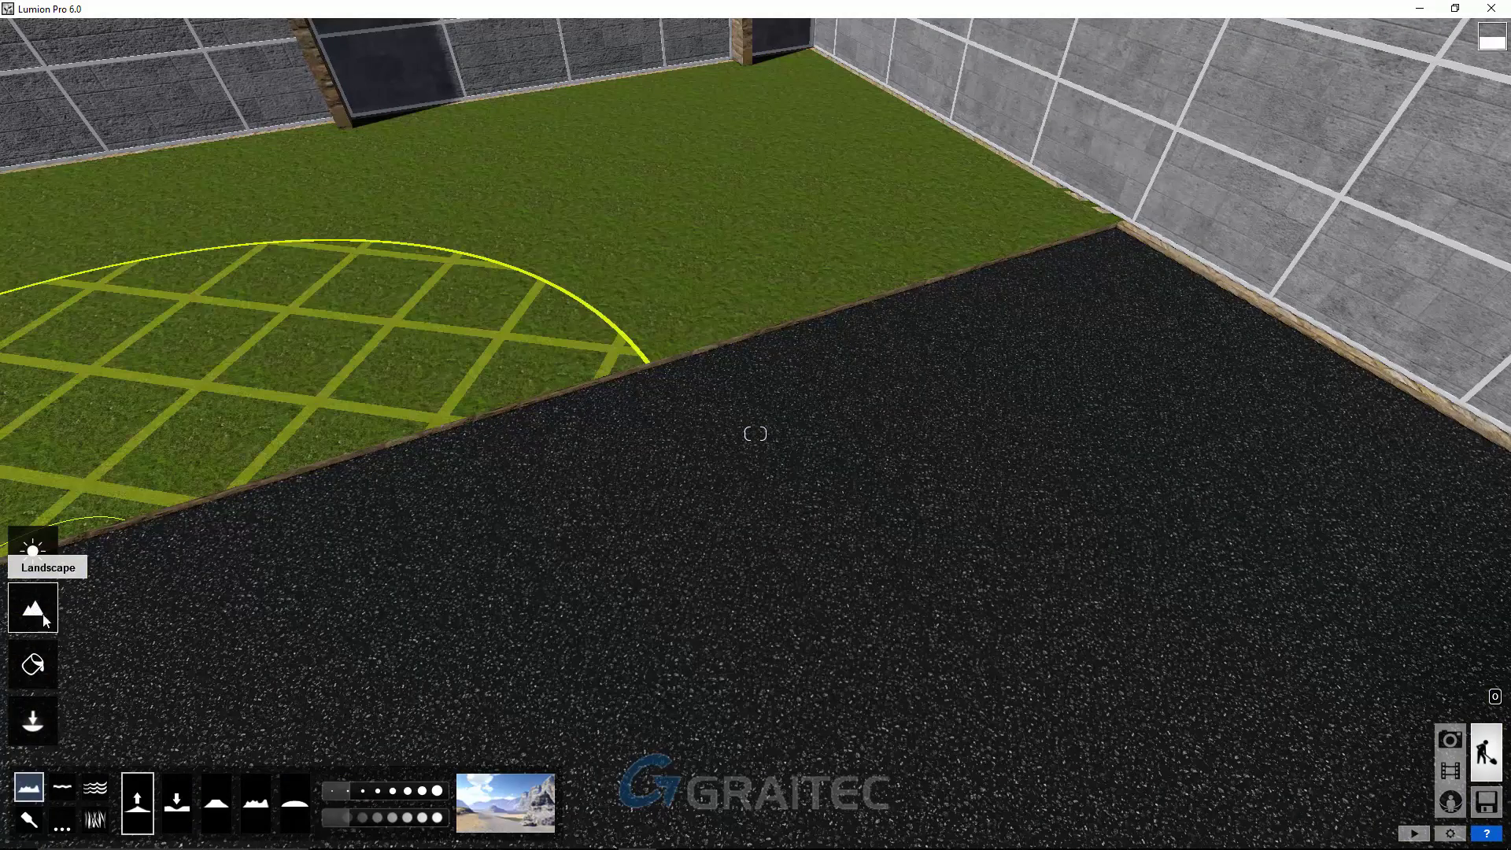
pyautogui.click(95, 821)
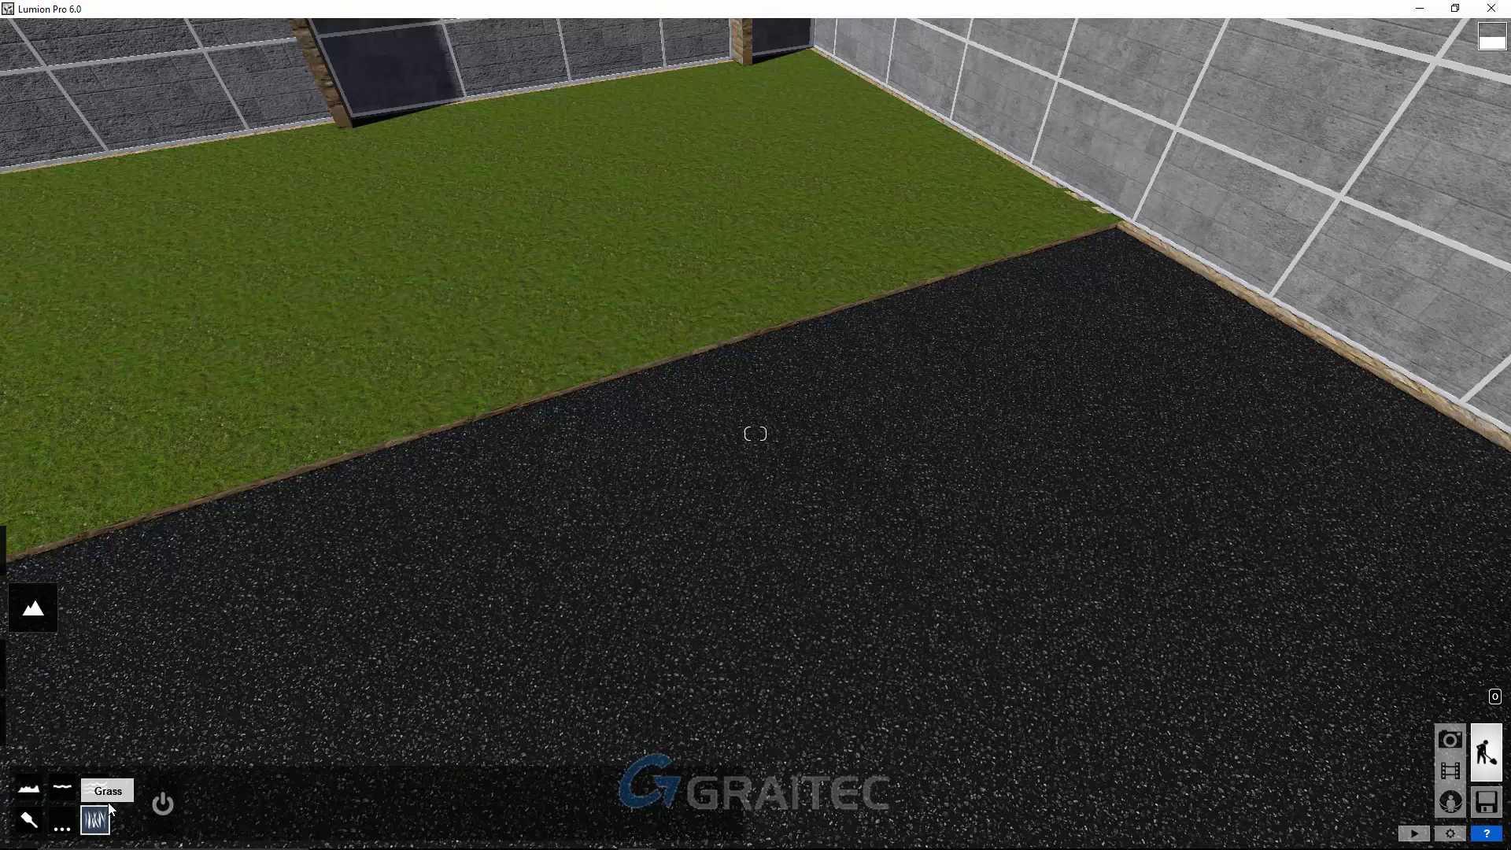
pyautogui.click(160, 806)
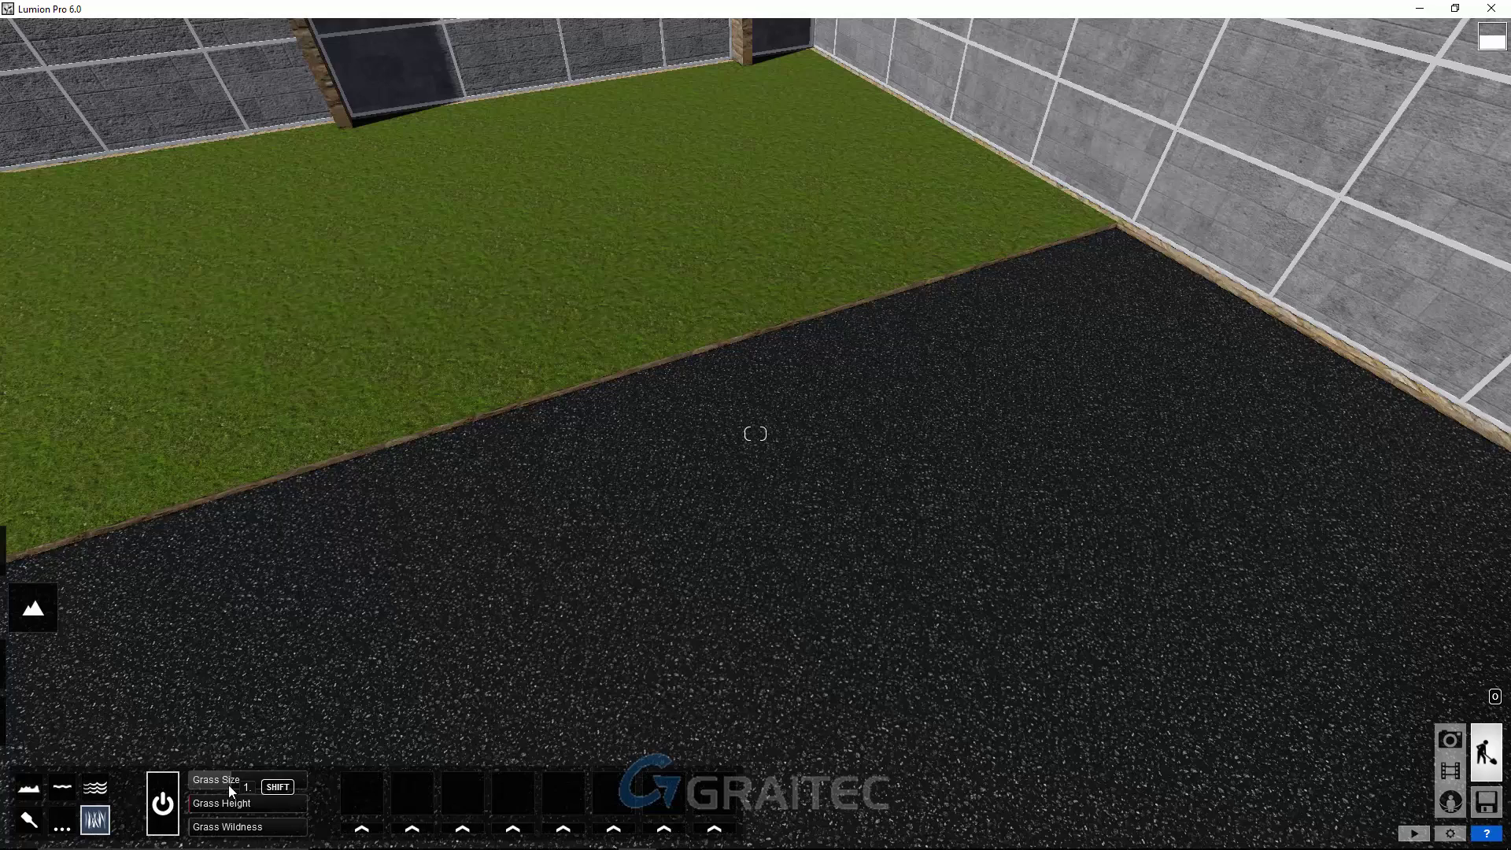
pyautogui.moveTo(224, 781)
pyautogui.moveTo(259, 781); pyautogui.dragTo(287, 780)
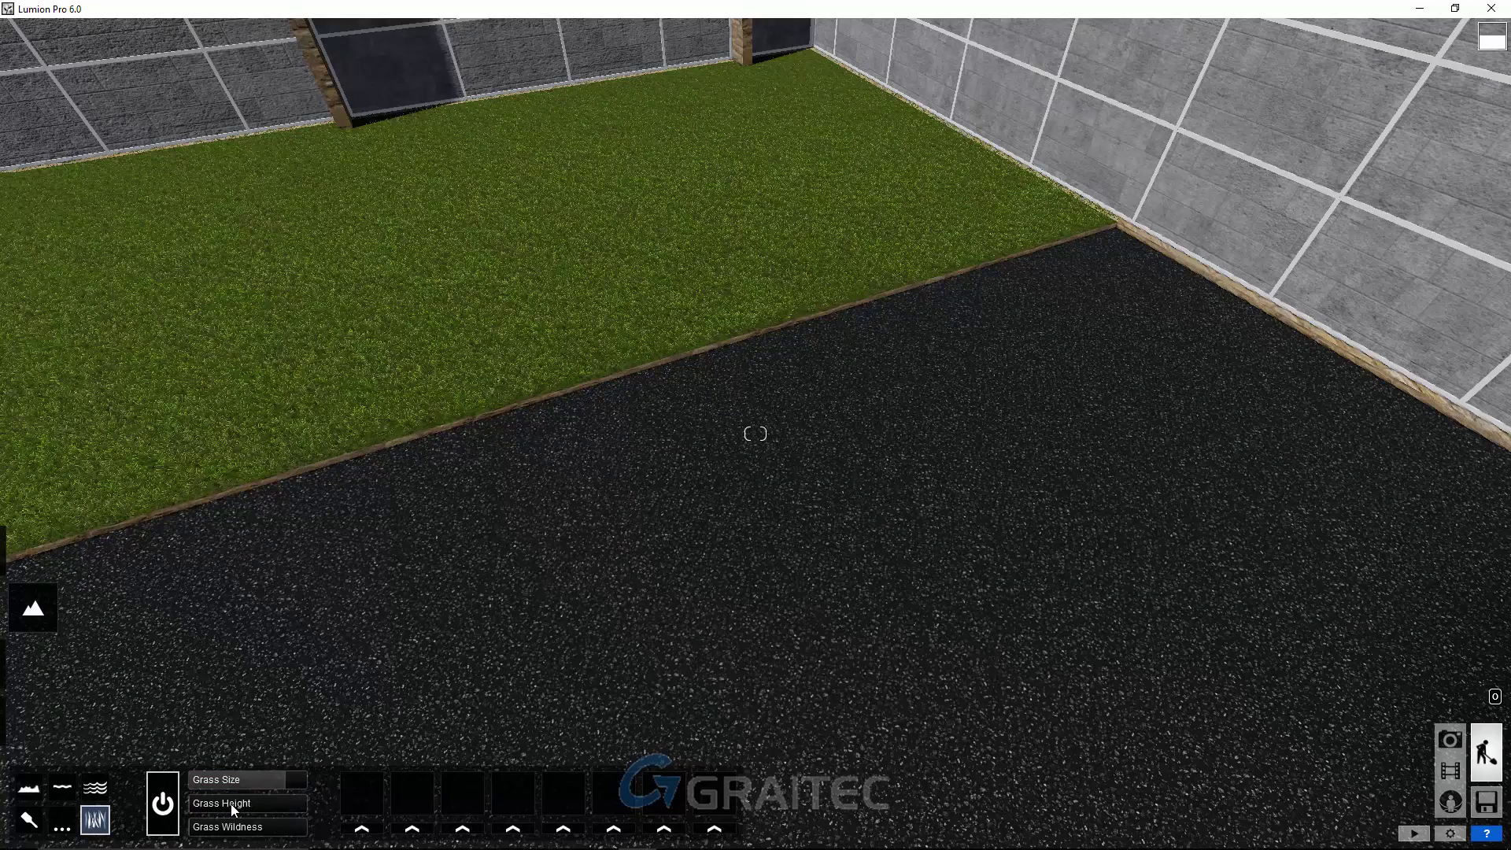
pyautogui.moveTo(210, 803); pyautogui.dragTo(262, 803)
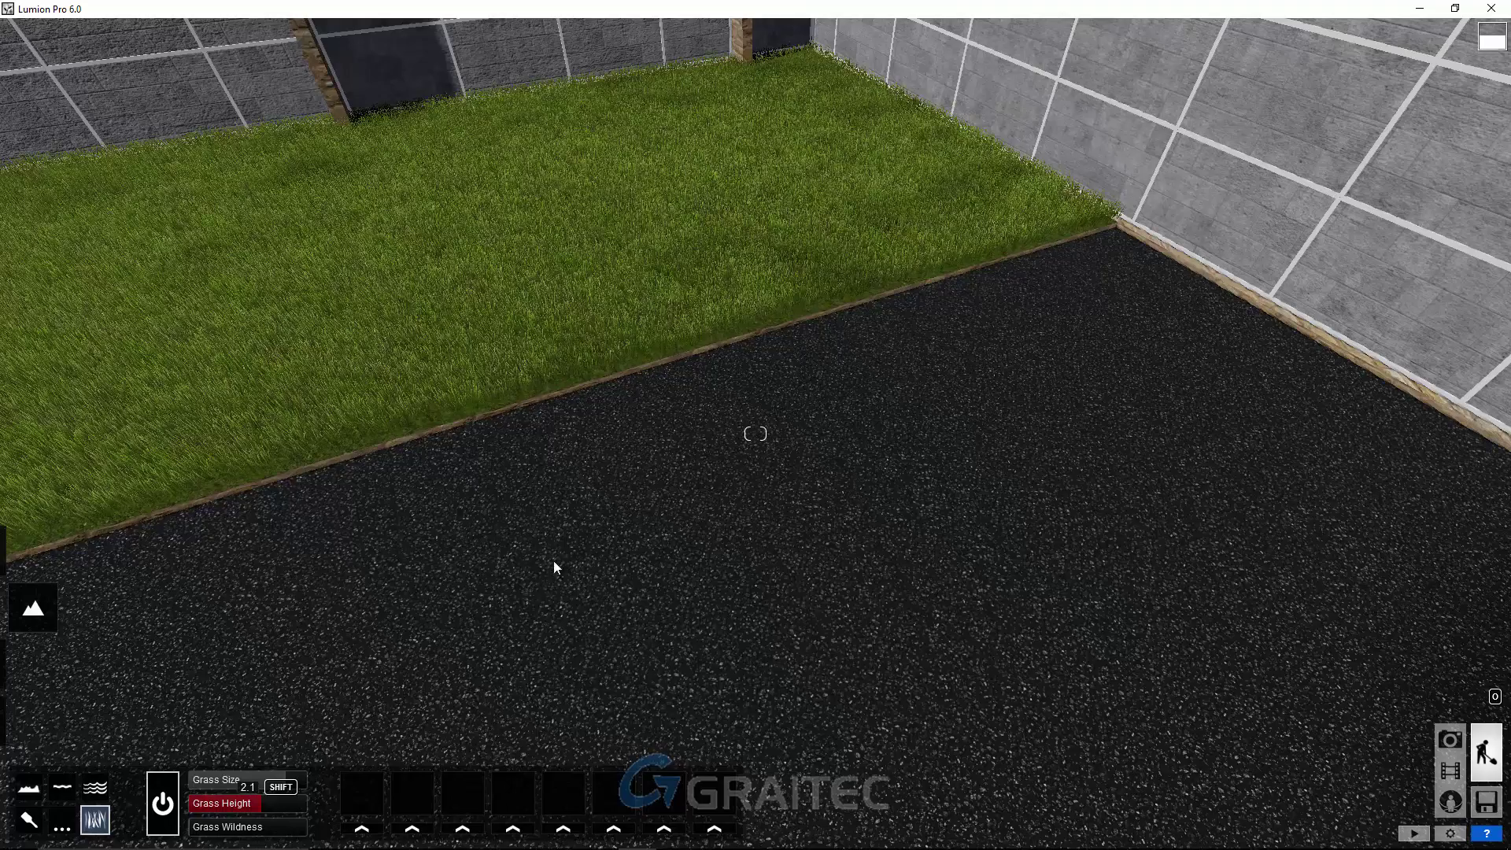
# Raise the grass wildness to about 0.4 while viewing the courtyard lawn
pyautogui.moveTo(555, 567); pyautogui.dragTo(548, 461)
pyautogui.press('w')
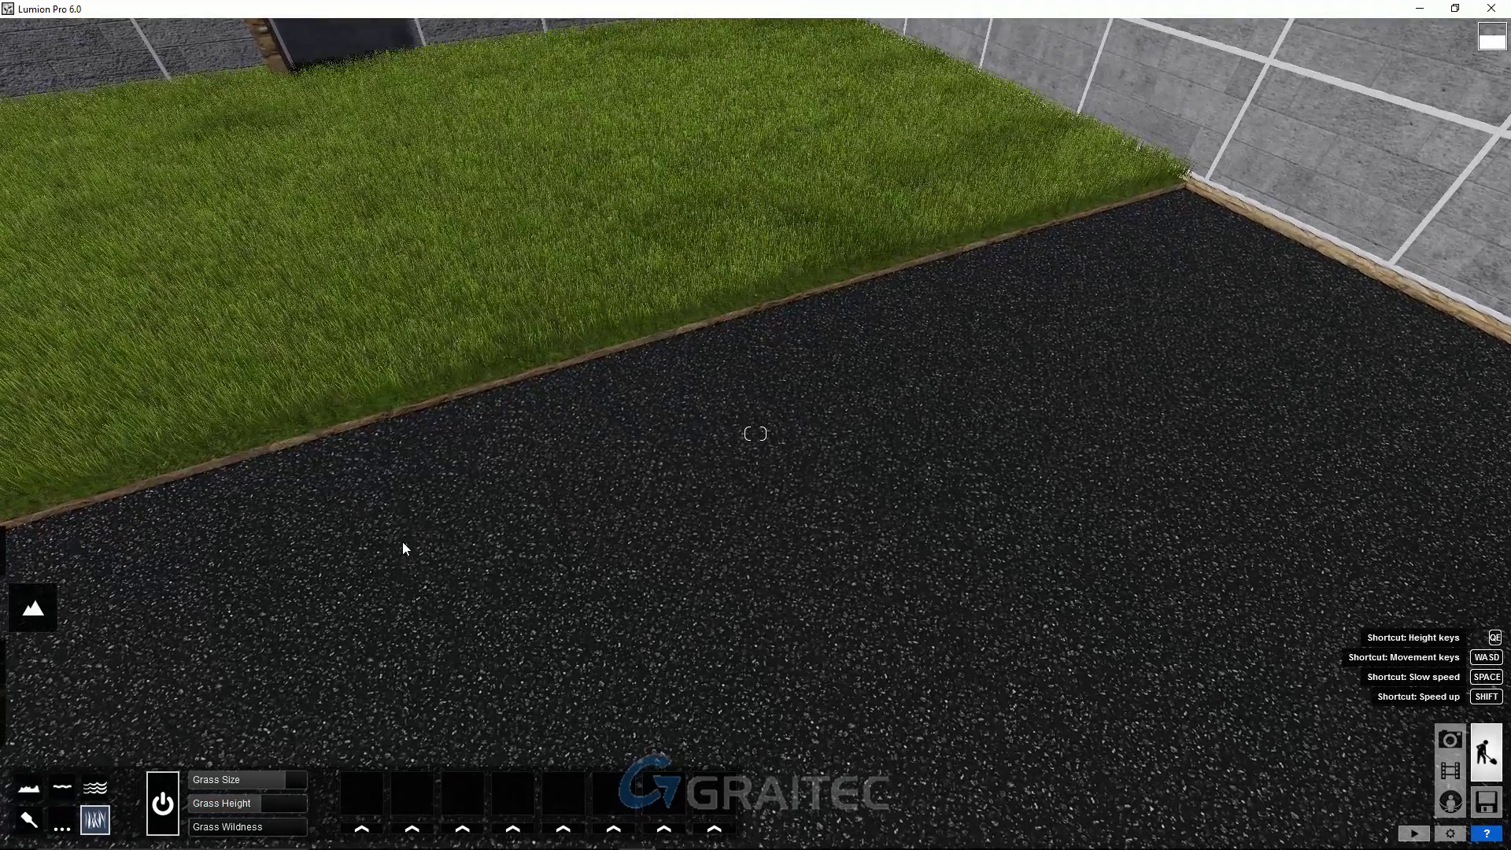
pyautogui.moveTo(394, 513)
pyautogui.mouseDown(button='right')
pyautogui.moveTo(398, 490)
pyautogui.moveTo(370, 456)
pyautogui.mouseUp(button='right')
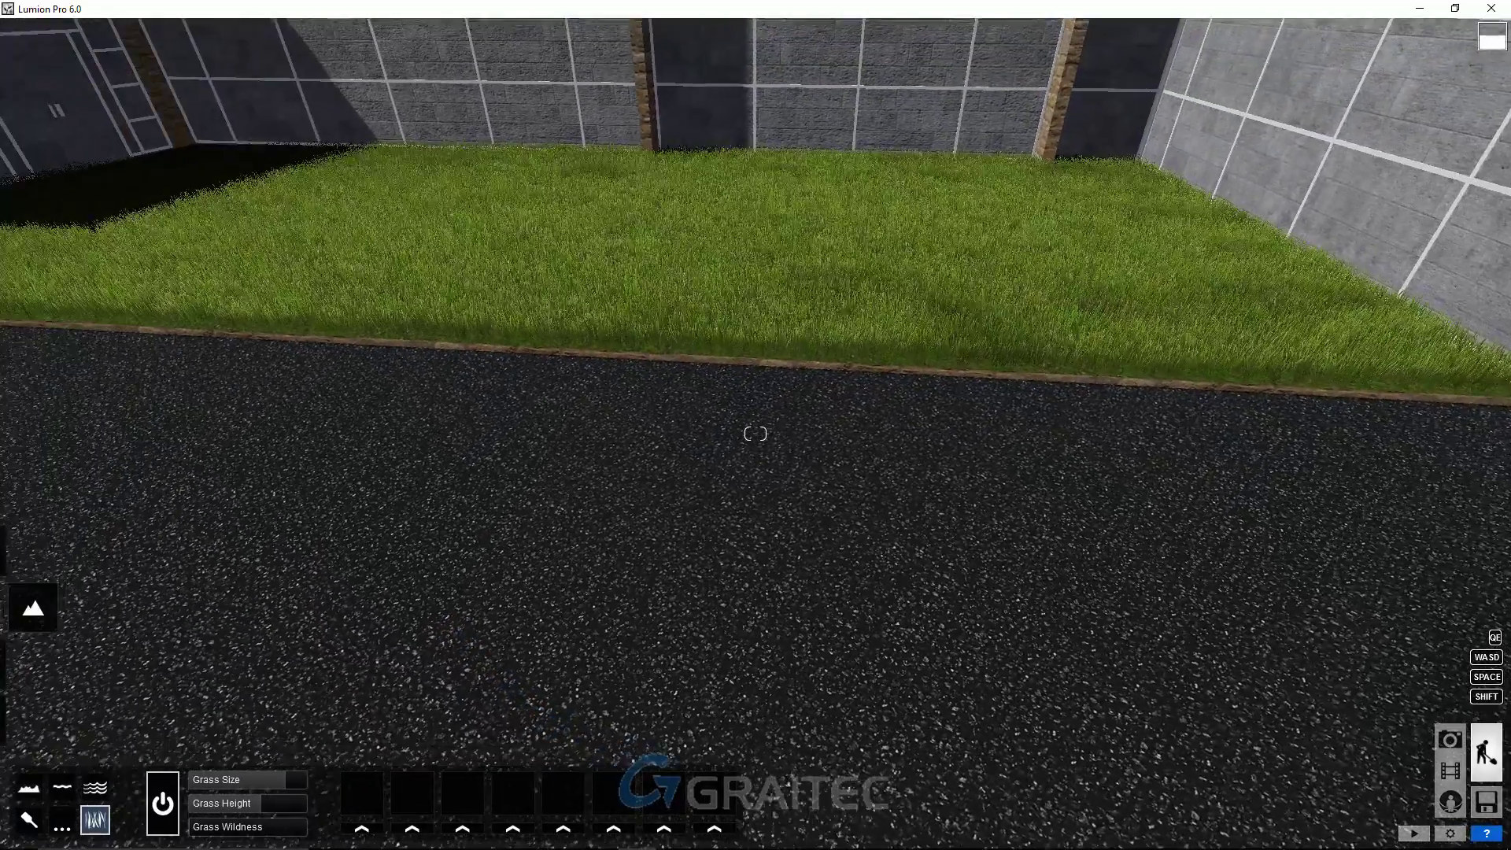
pyautogui.moveTo(370, 457); pyautogui.dragTo(1061, 360, button='right')
pyautogui.press('e')
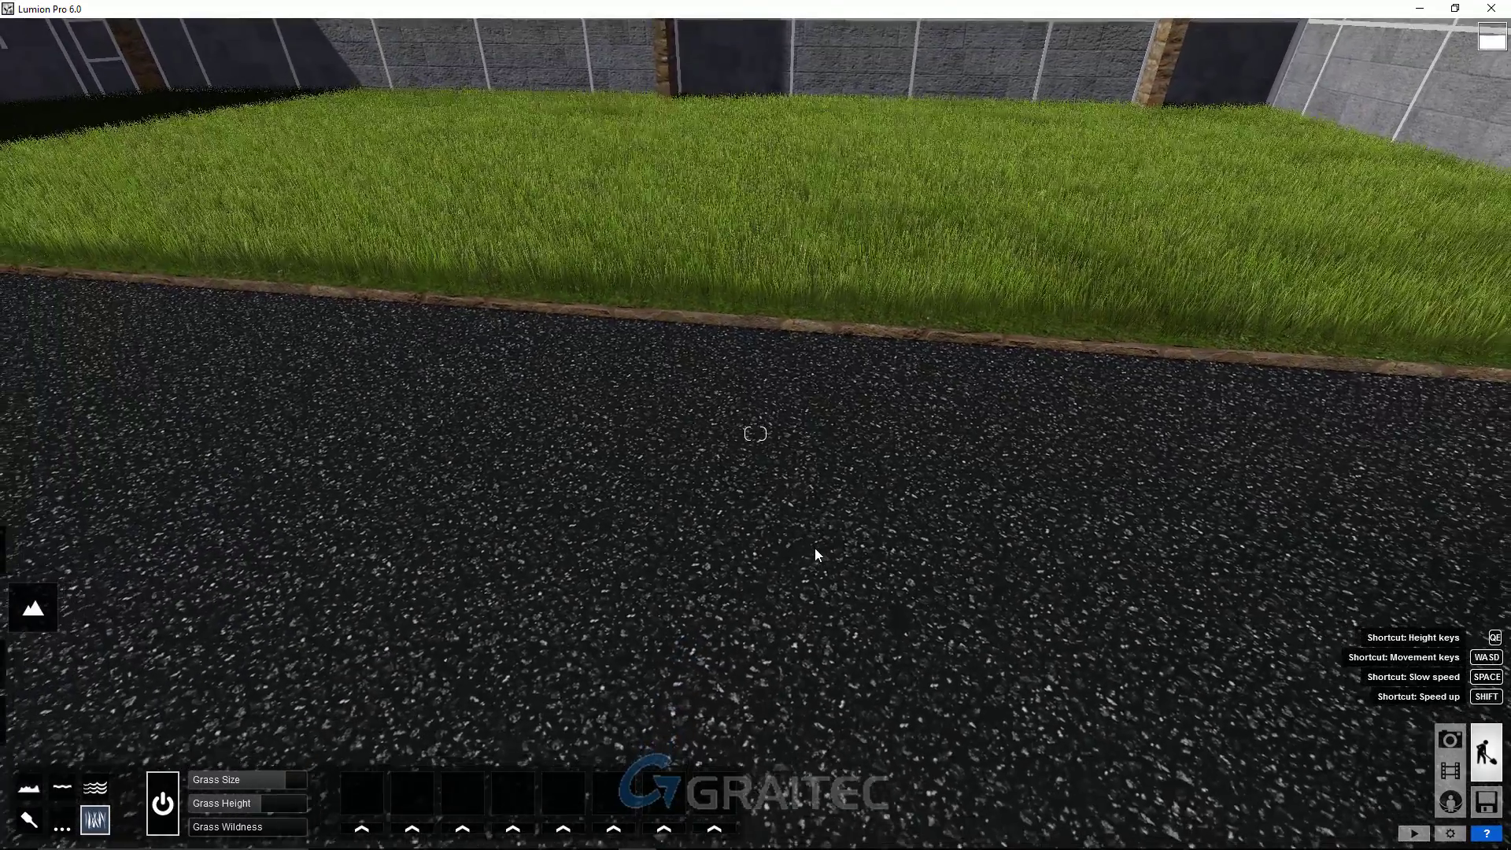
pyautogui.press('q')
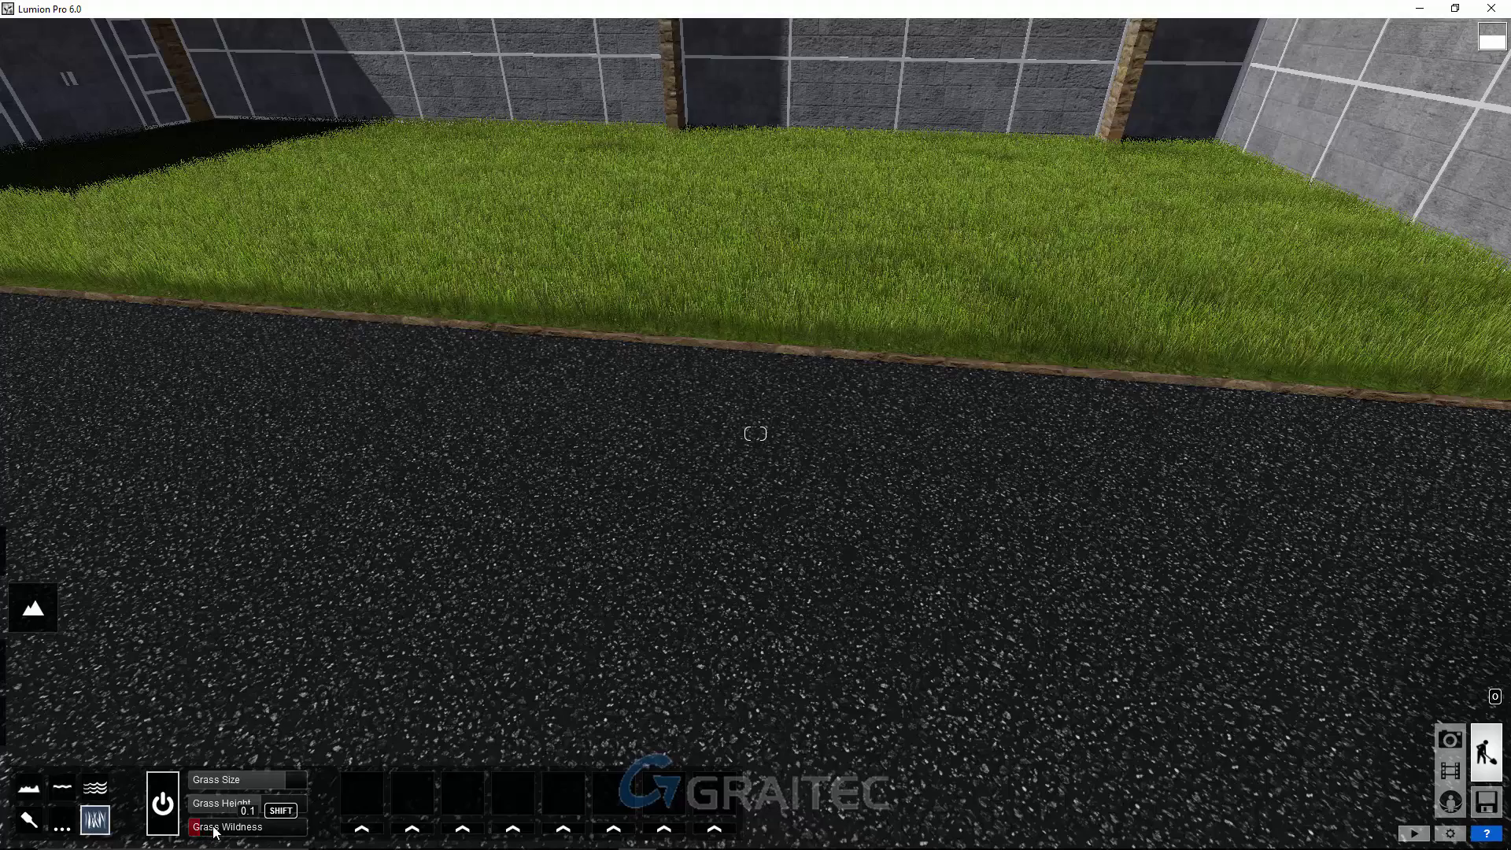
pyautogui.moveTo(217, 832); pyautogui.dragTo(223, 830)
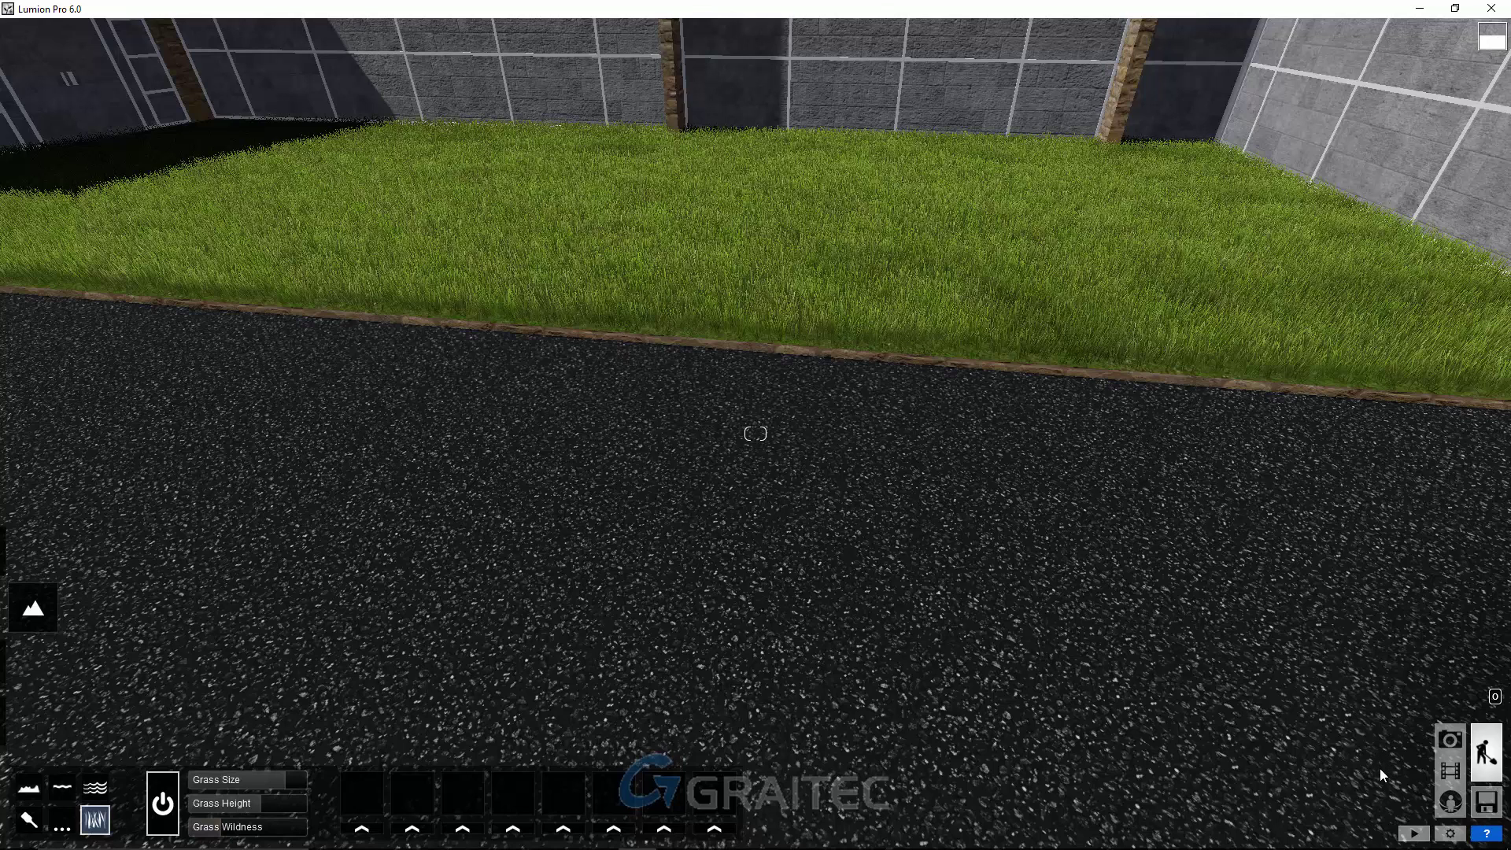
# Enable 'High quality trees and grass in editor' in Settings and confirm
pyautogui.click(1449, 834)
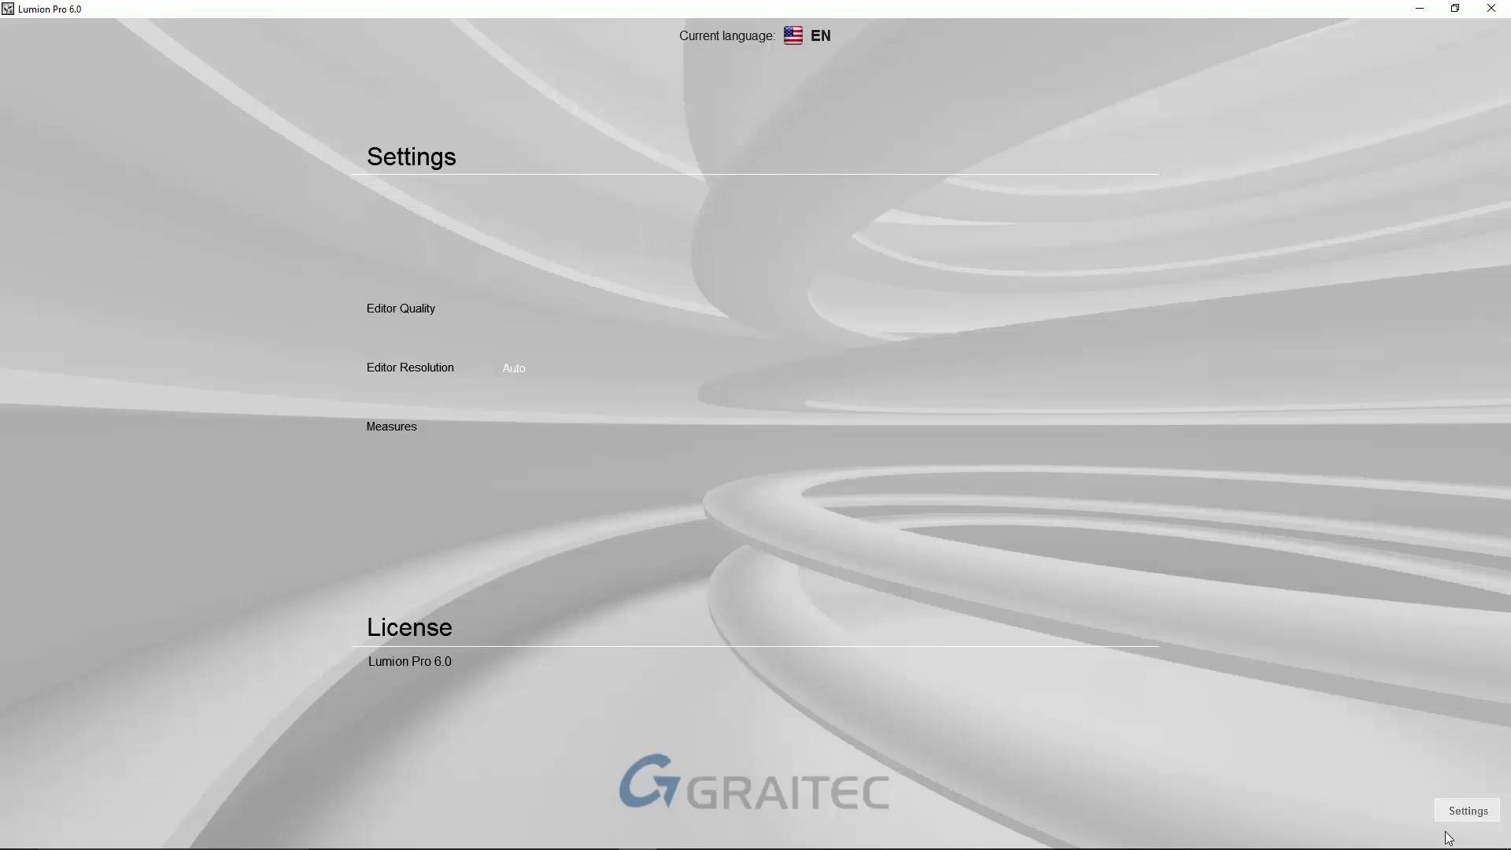
pyautogui.click(379, 224)
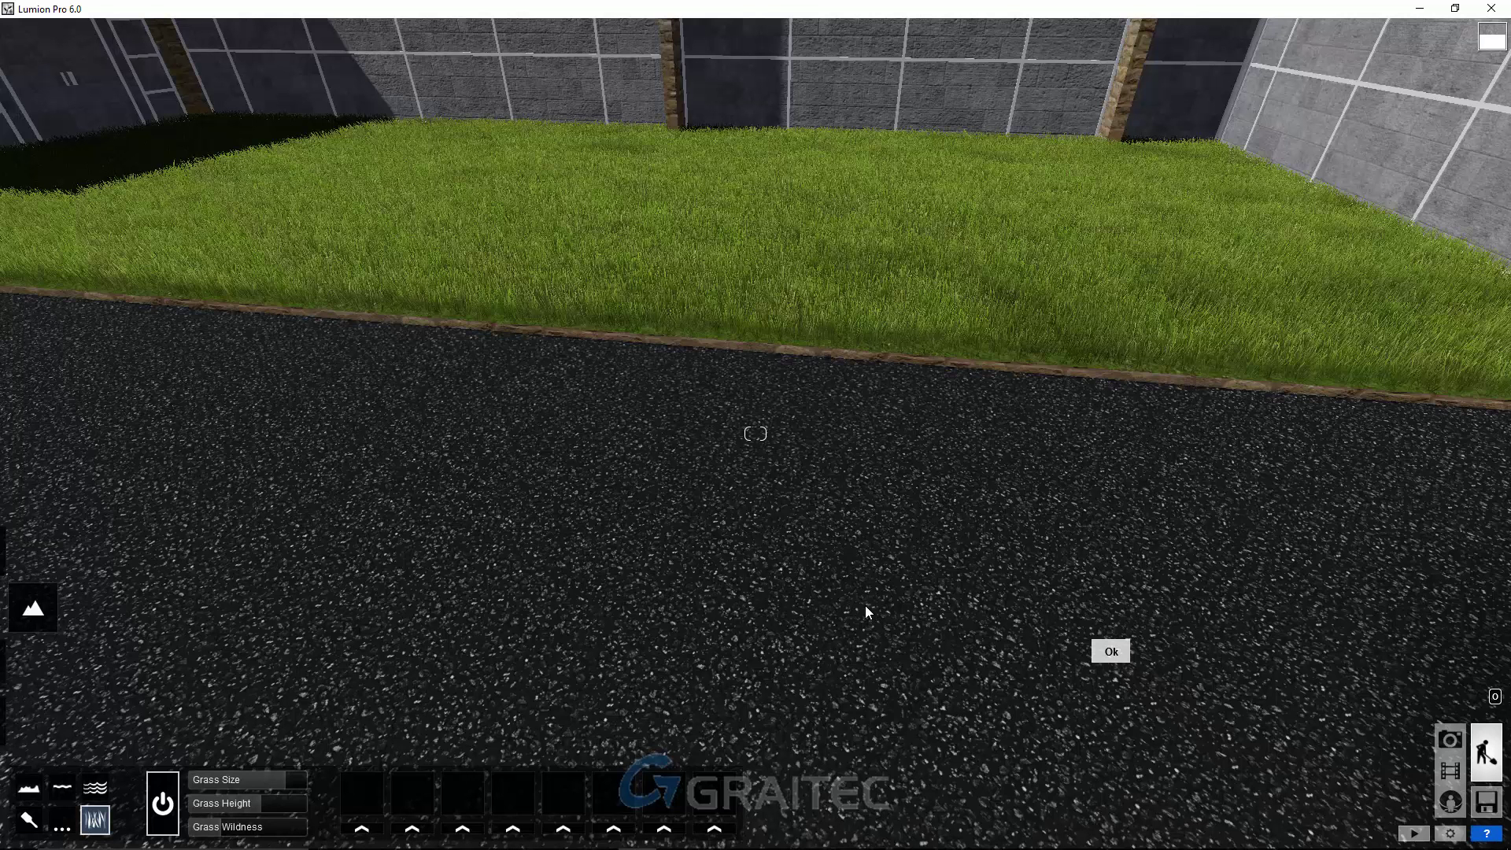
# Fly the camera back out of the courtyard and across to the site's pond
pyautogui.press('w')
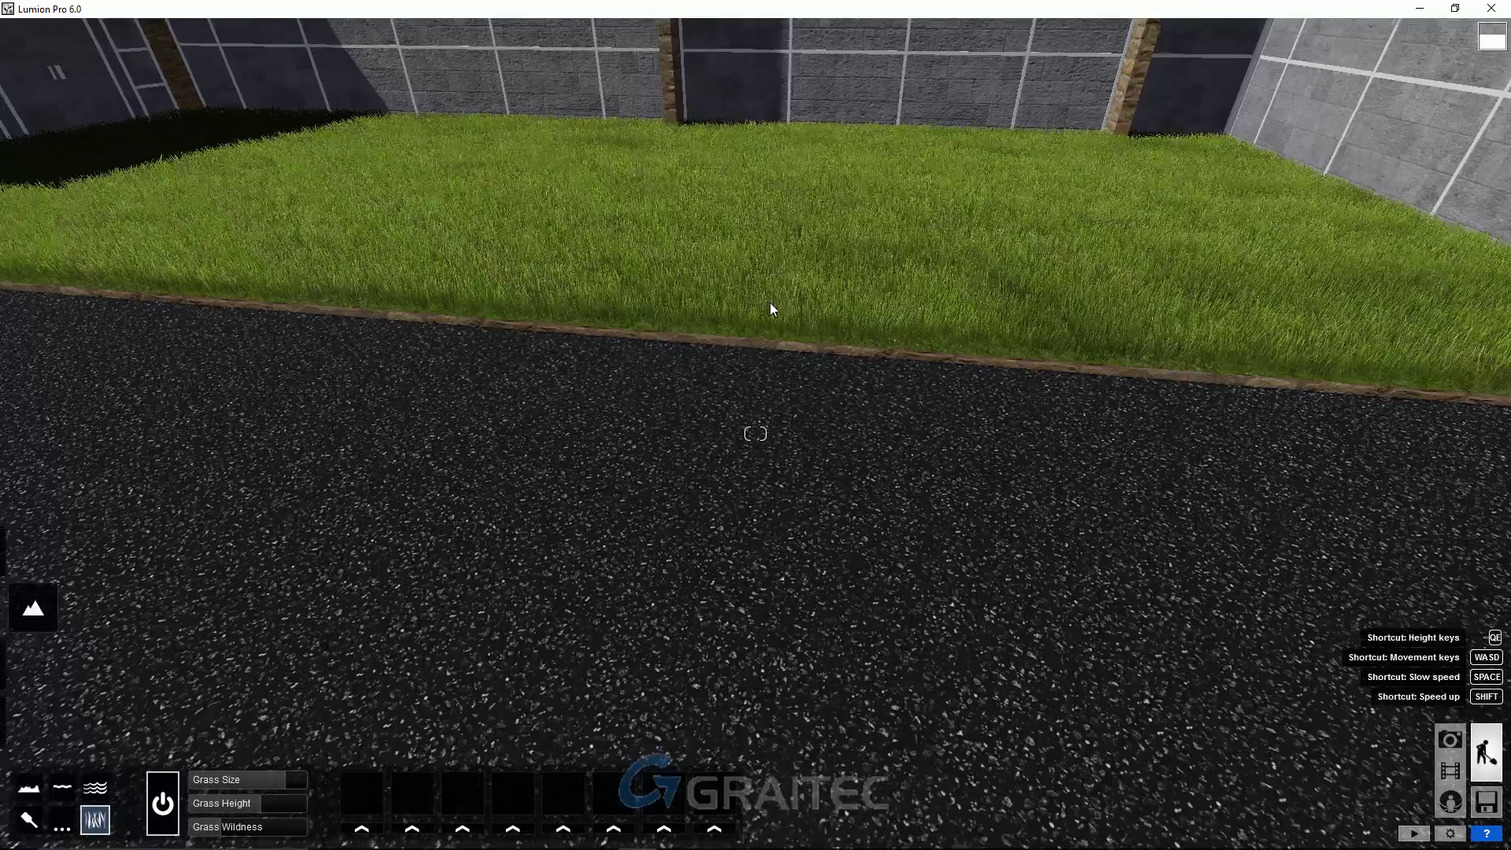
pyautogui.press('s')
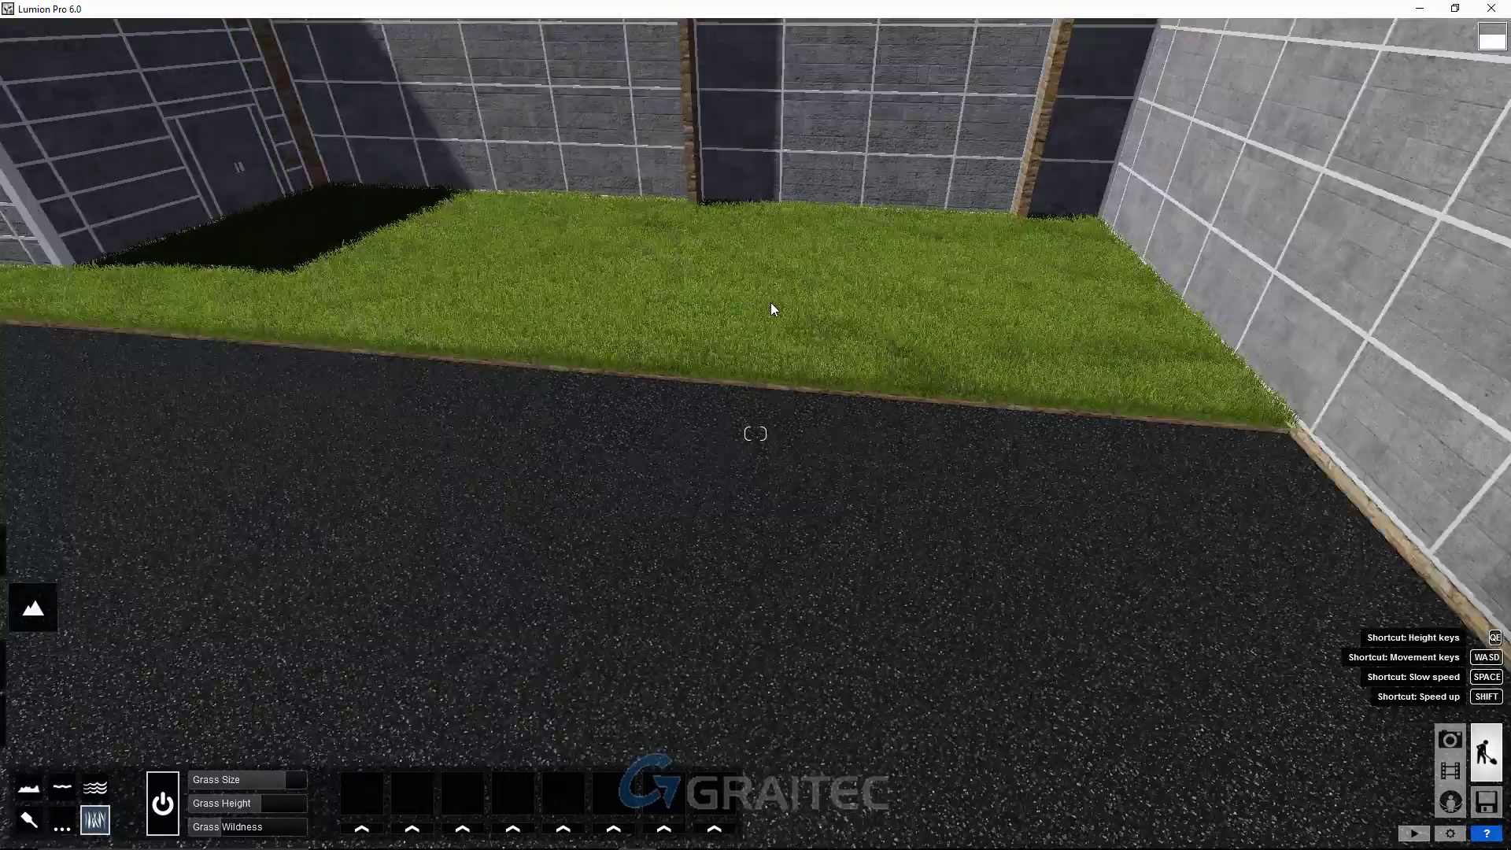
pyautogui.press('s')
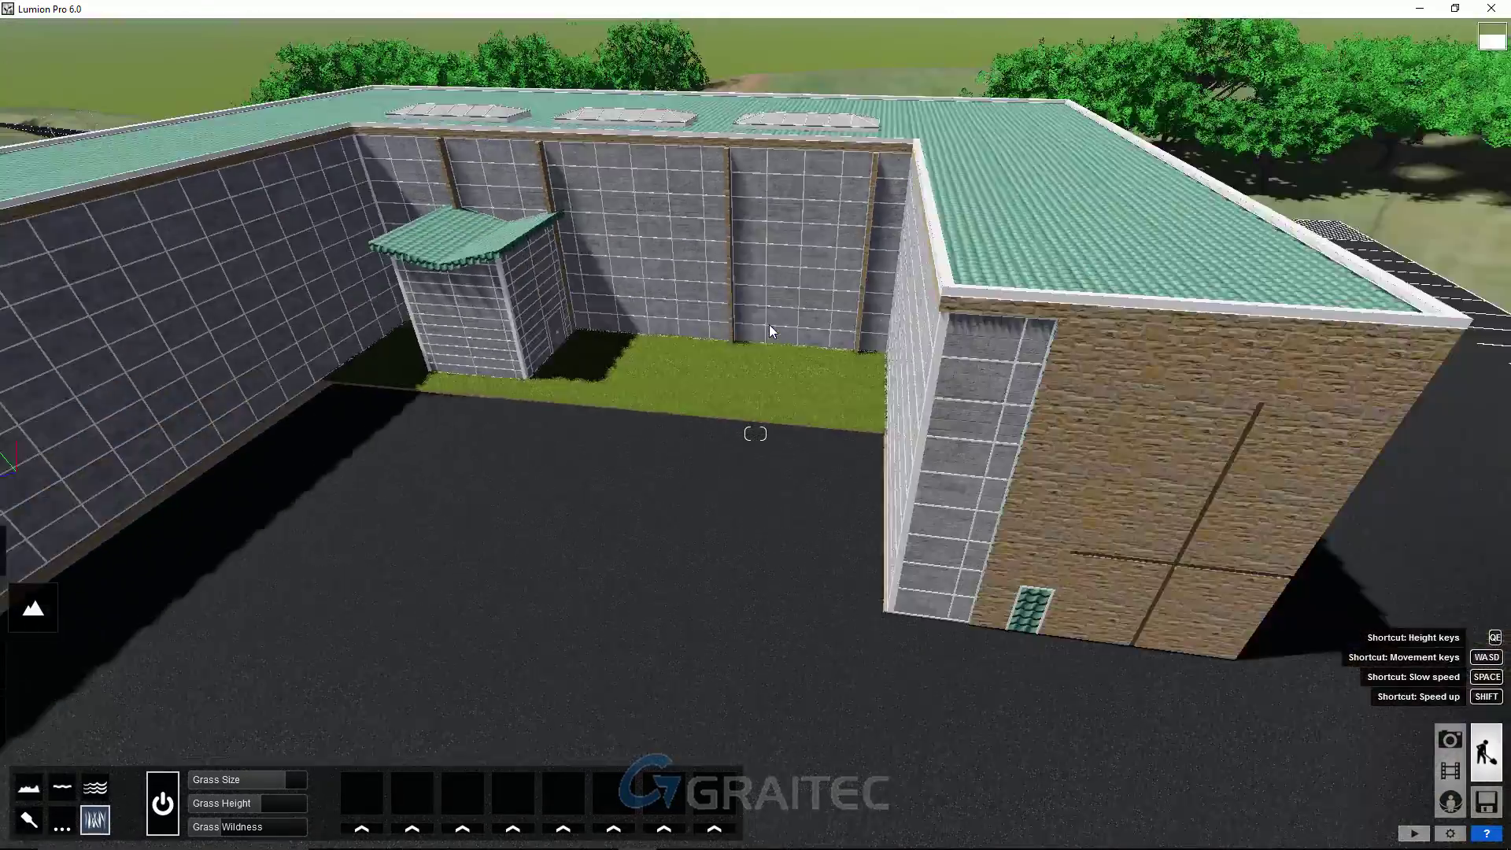
pyautogui.press('s')
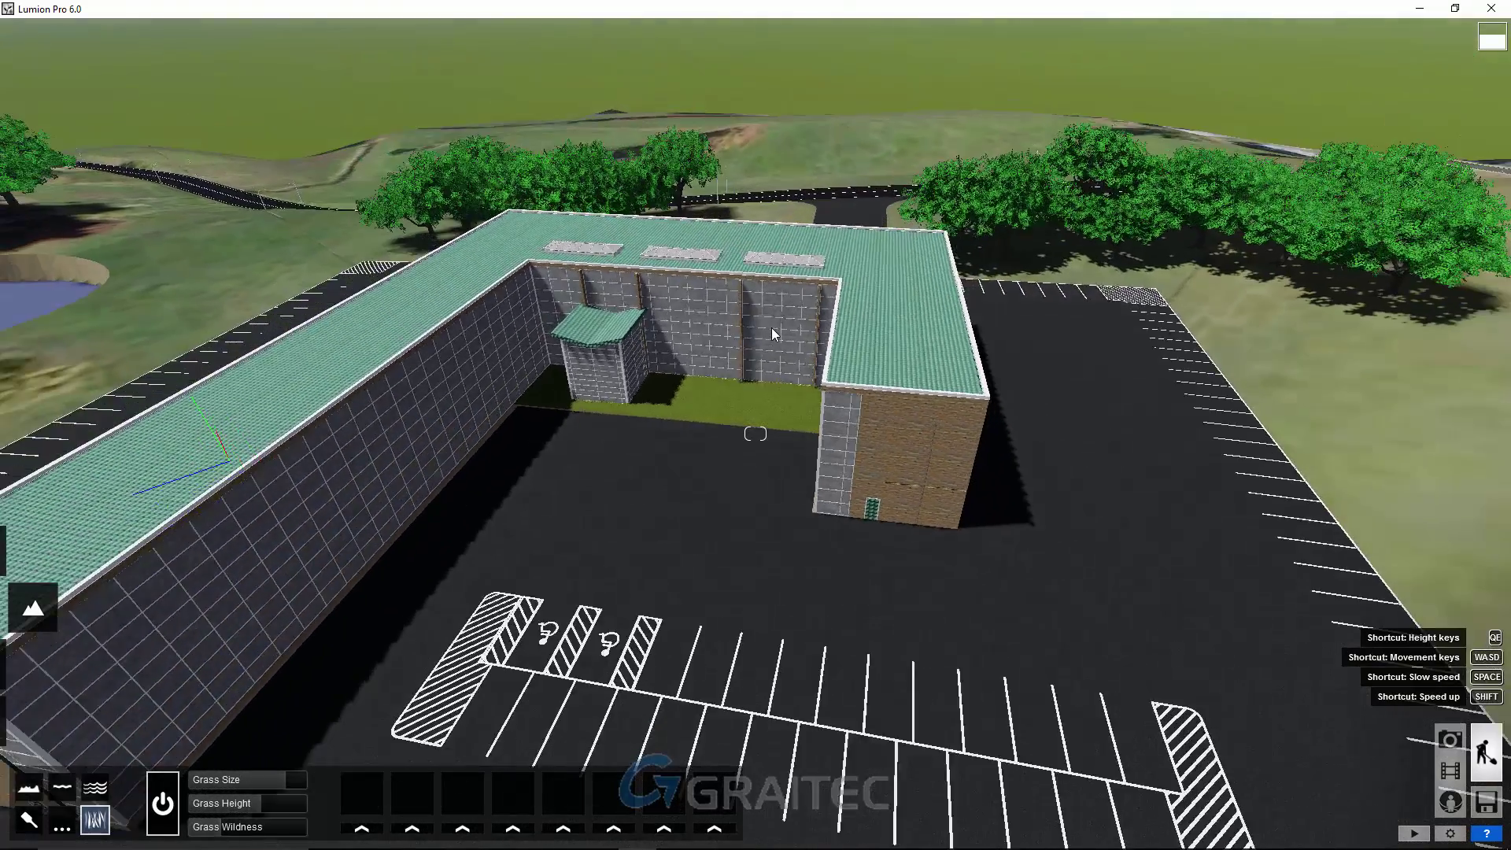
pyautogui.press('s')
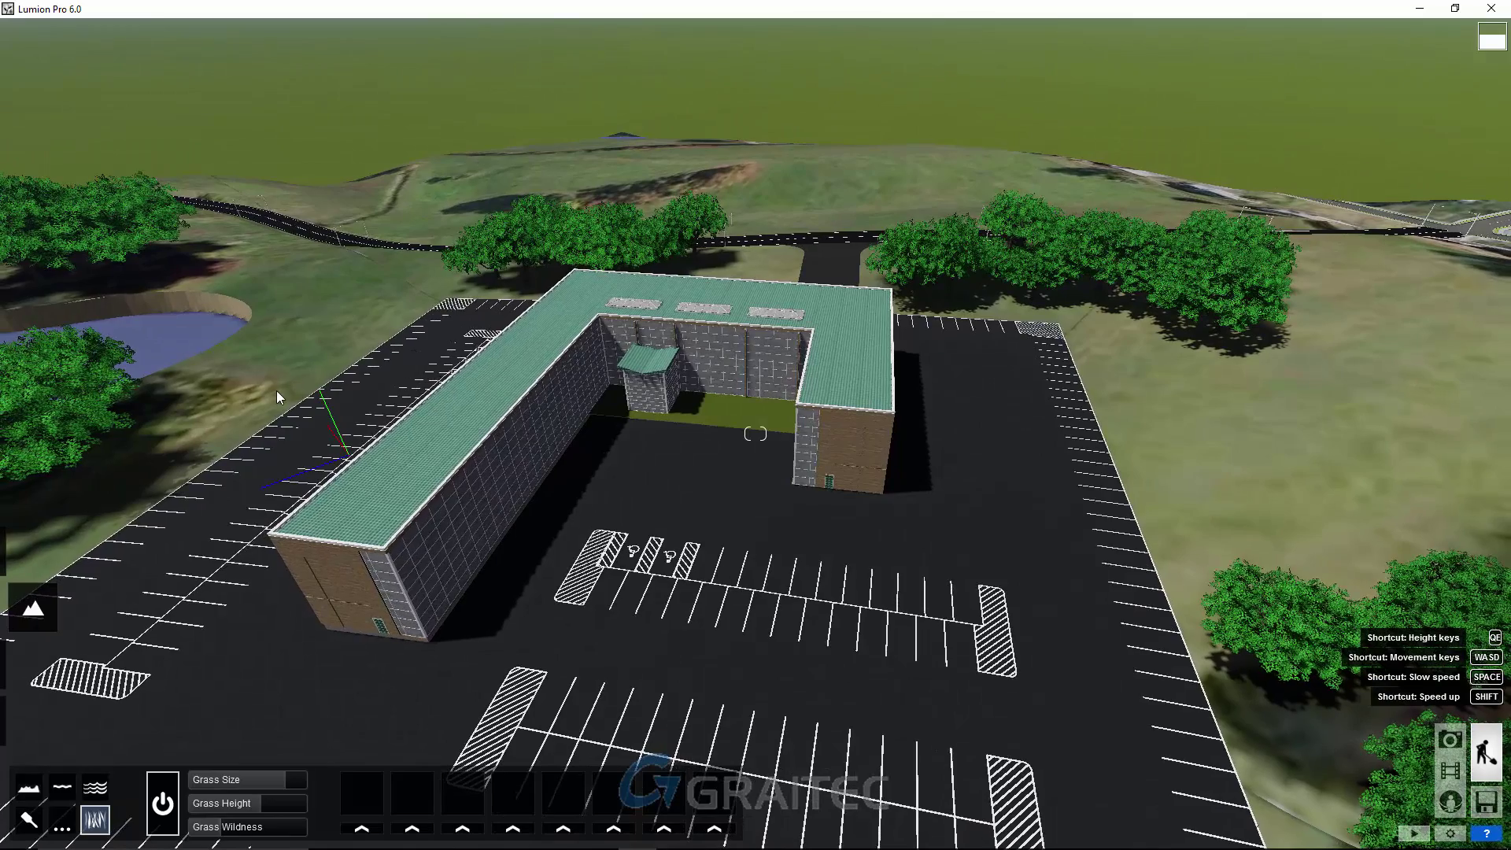
pyautogui.press('a')
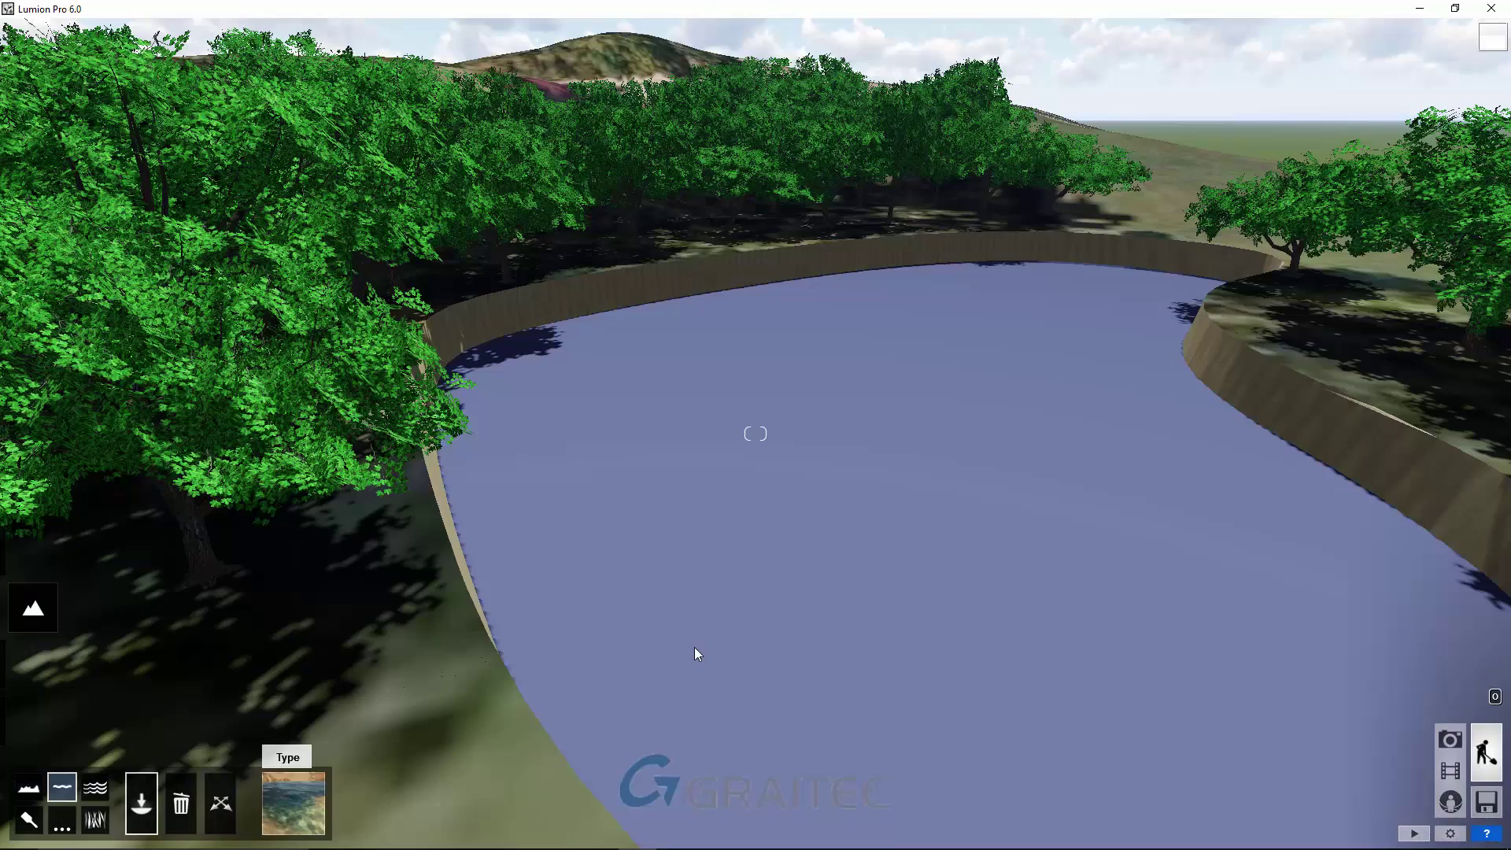
# Place a new Pond-type water plane in the site's pond
pyautogui.click(286, 787)
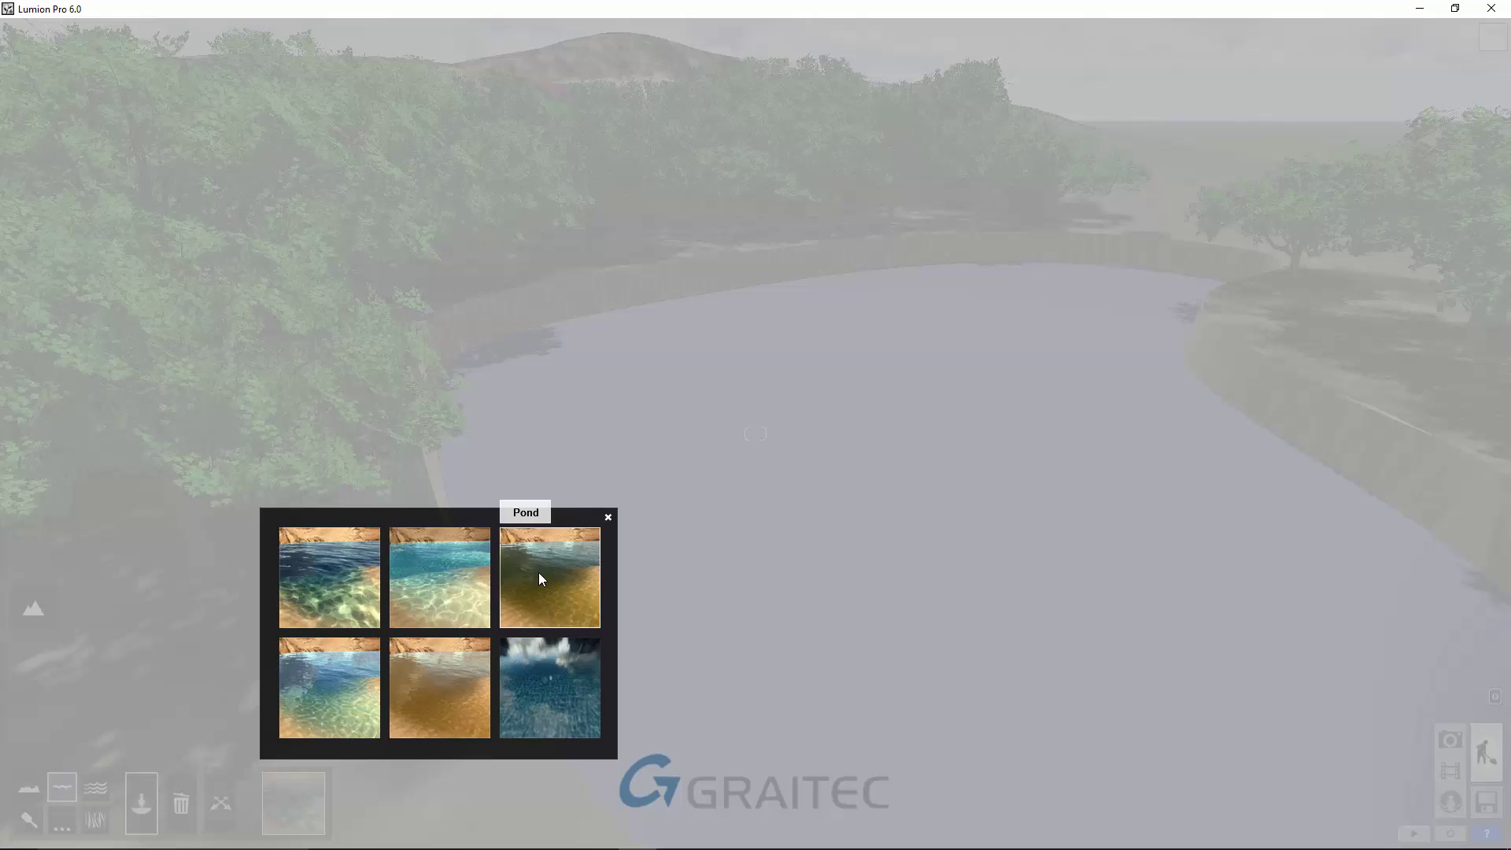
pyautogui.click(761, 446)
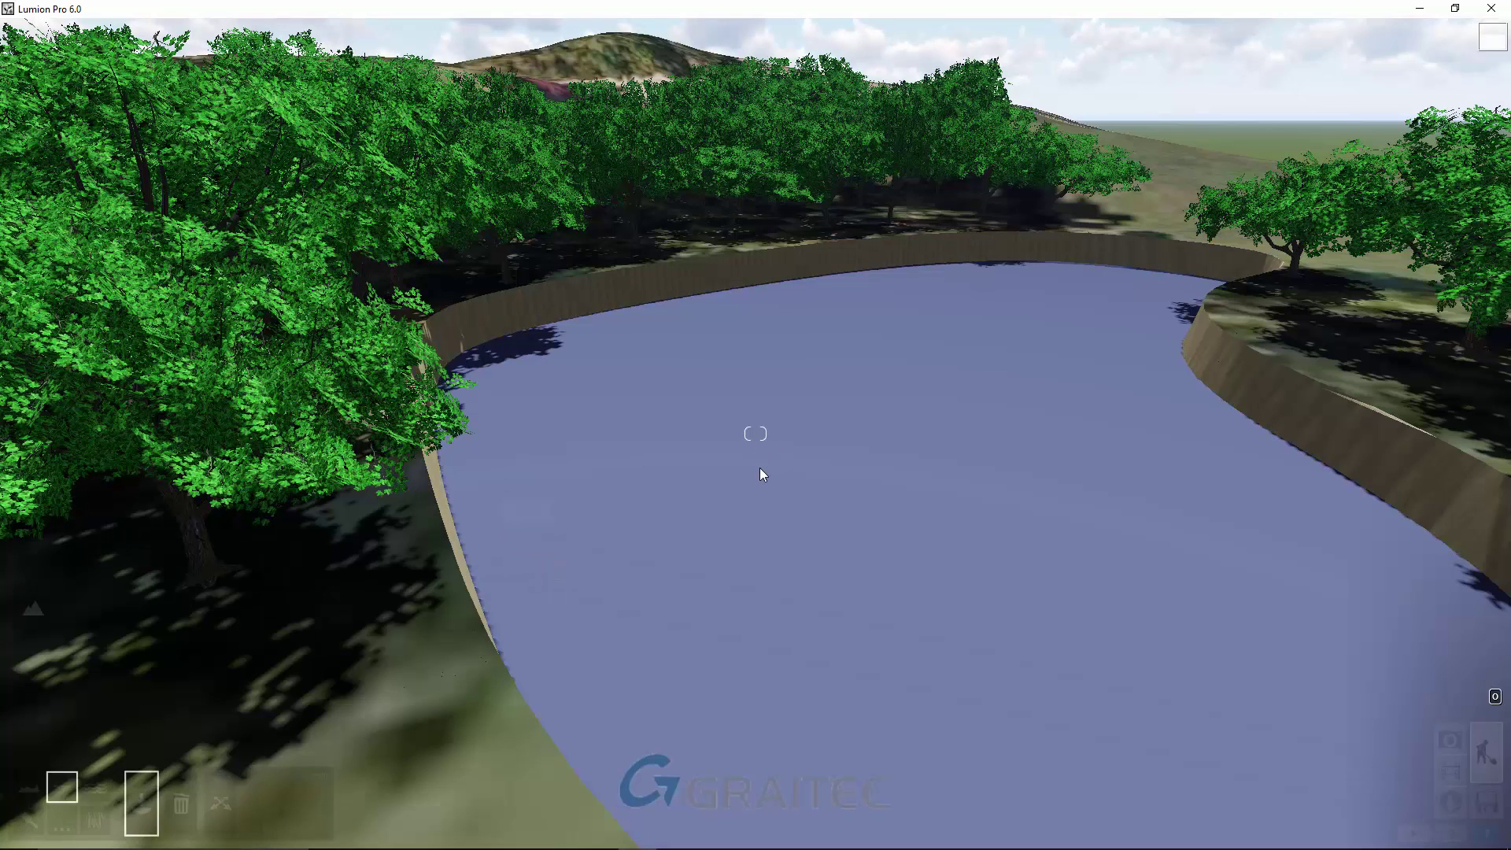
pyautogui.click(760, 469)
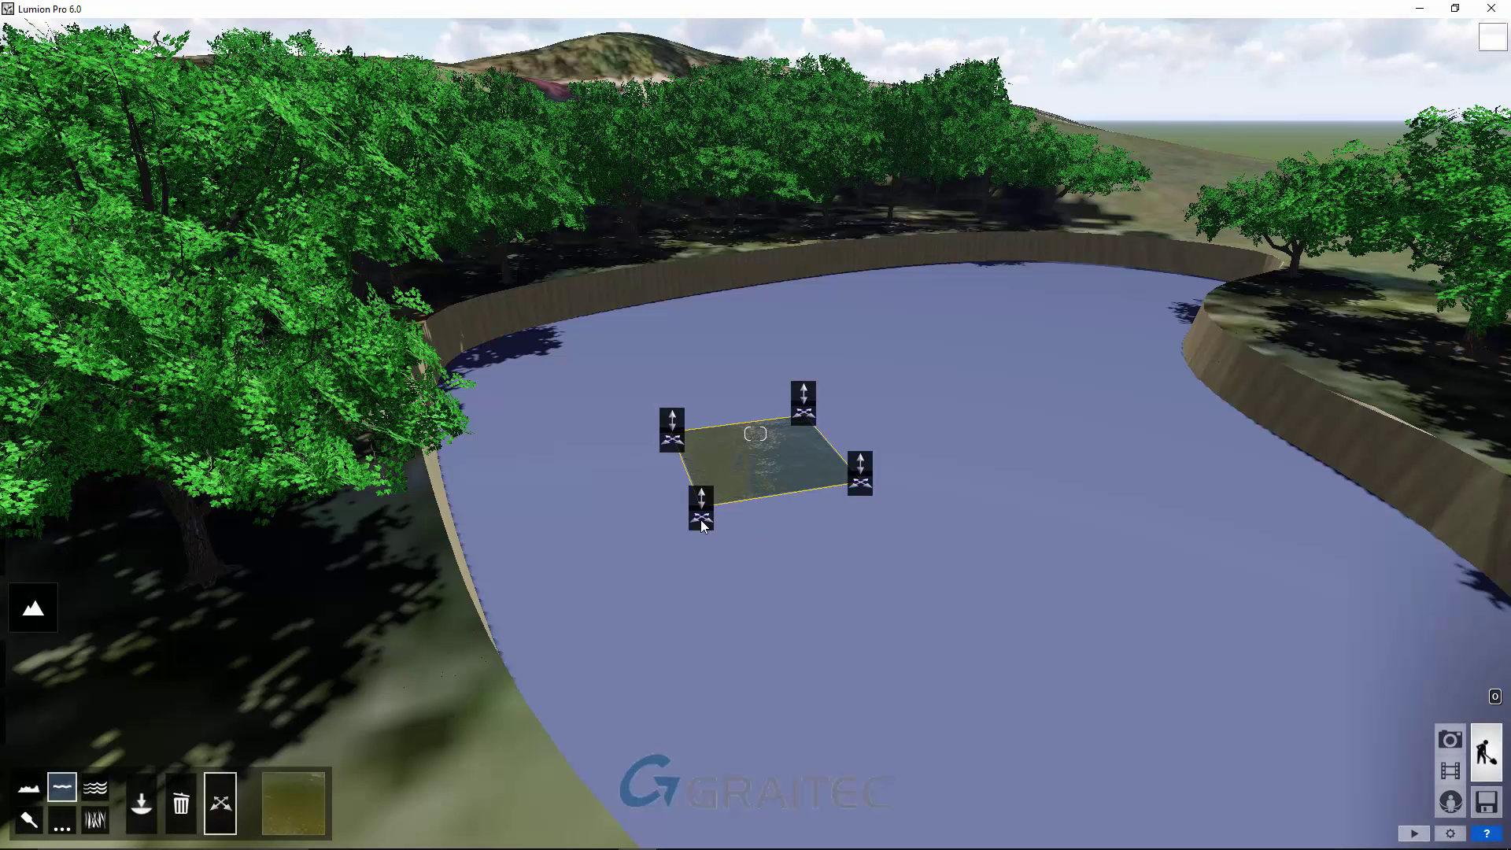
# Stretch the water plane into a long rectangle and raise it to height 63.53
pyautogui.moveTo(698, 574); pyautogui.dragTo(698, 783)
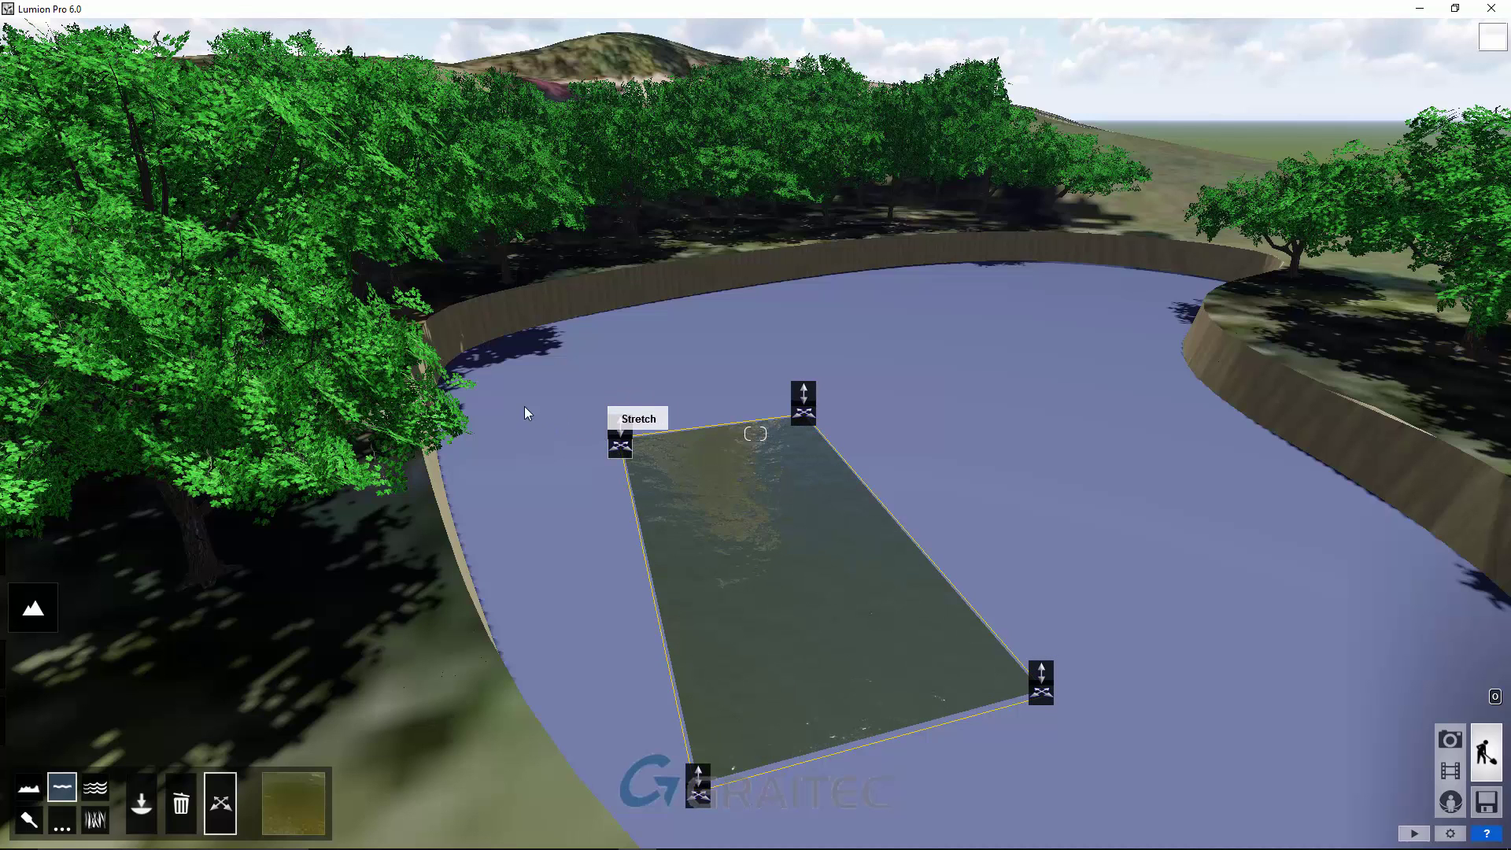
pyautogui.moveTo(527, 413)
pyautogui.mouseDown()
pyautogui.moveTo(752, 378)
pyautogui.moveTo(573, 385)
pyautogui.mouseUp()
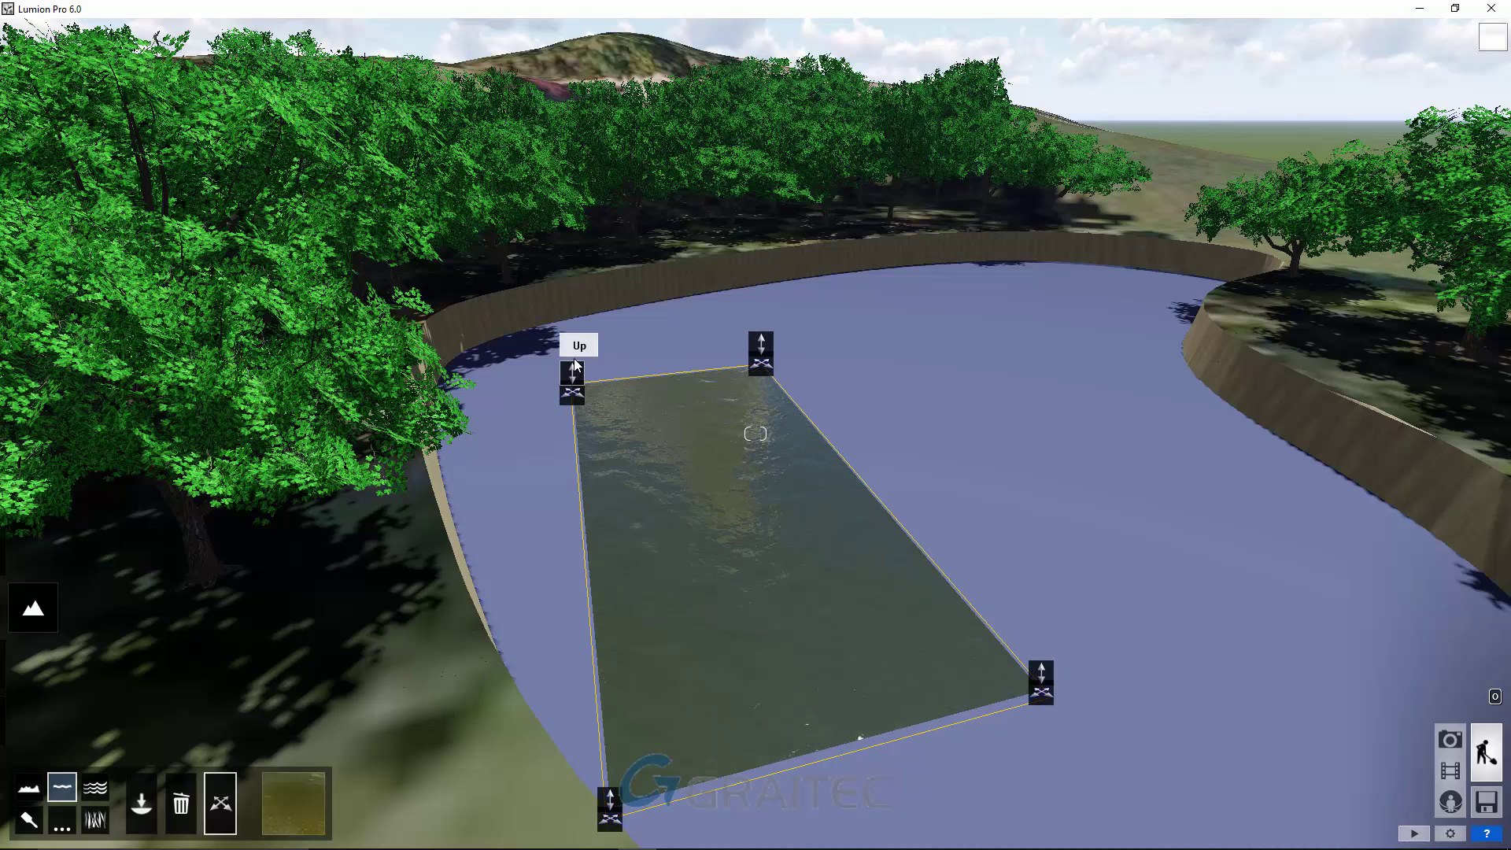
pyautogui.moveTo(575, 341); pyautogui.dragTo(574, 335)
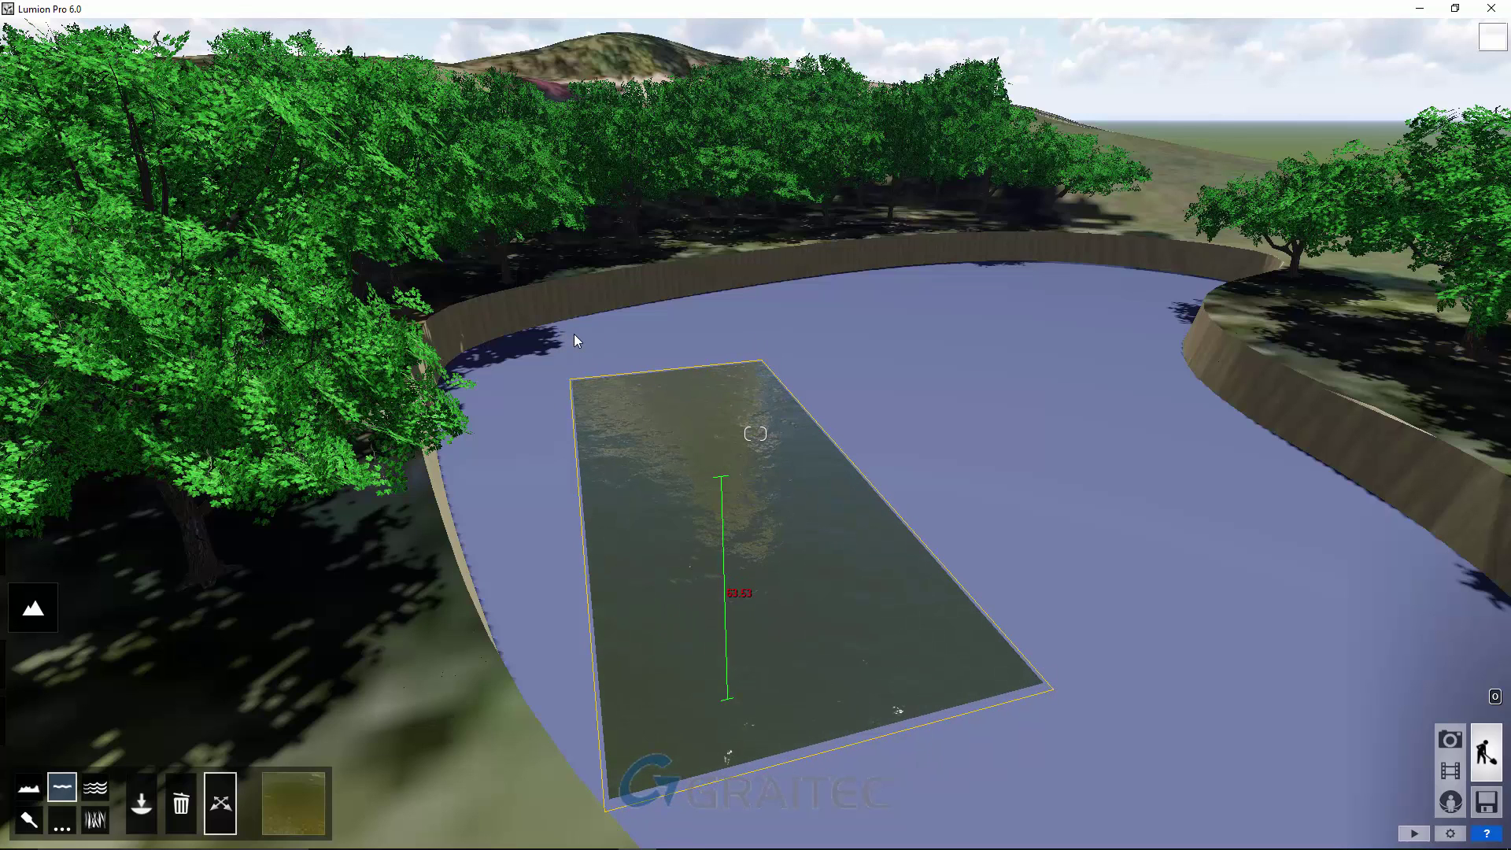
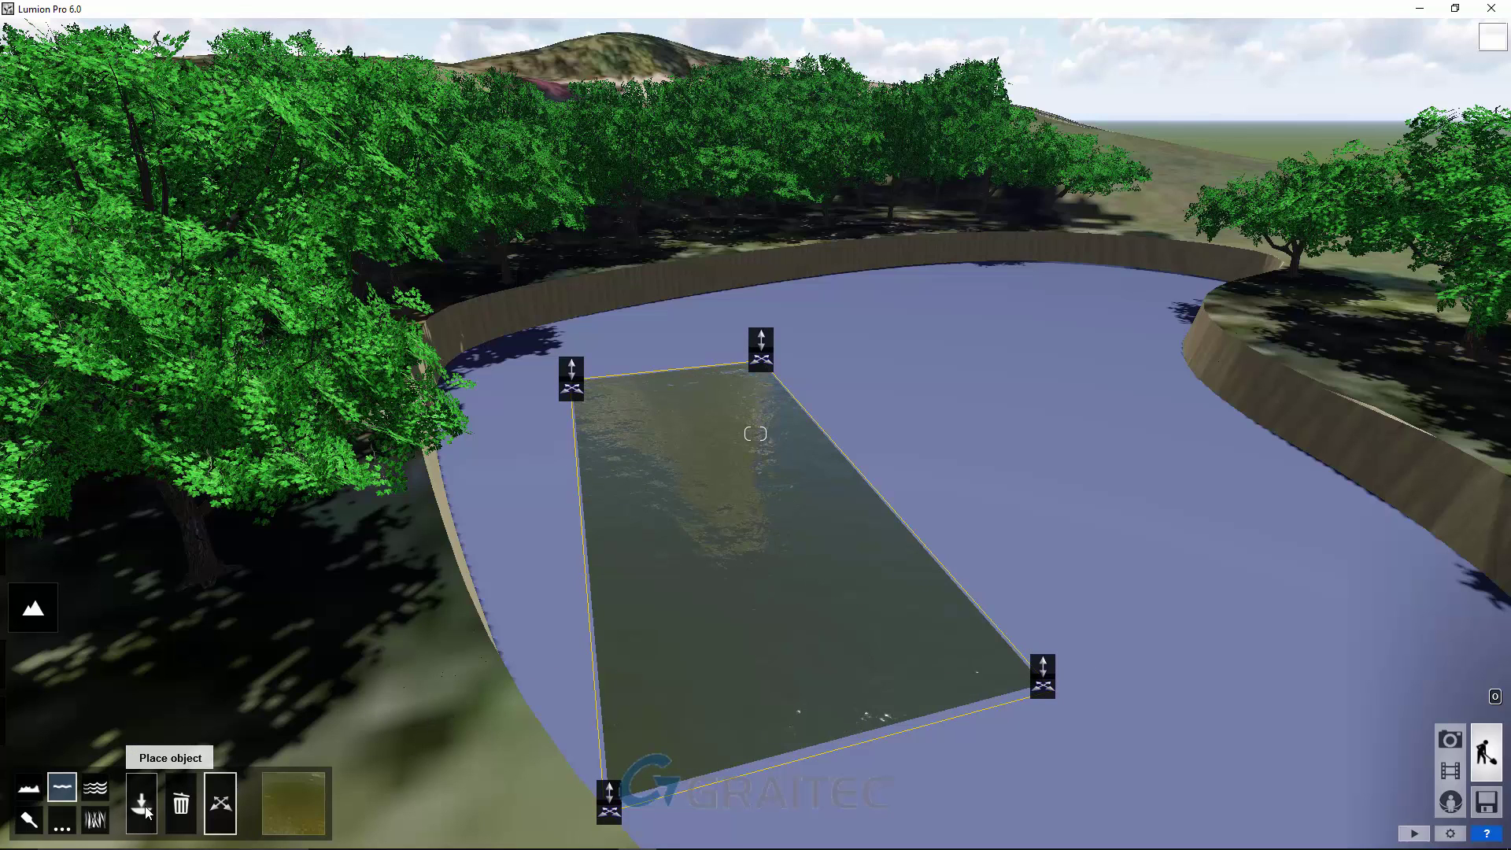
# Delete the extra rectangular water plane so only the deep-blue pond water remains
pyautogui.click(196, 807)
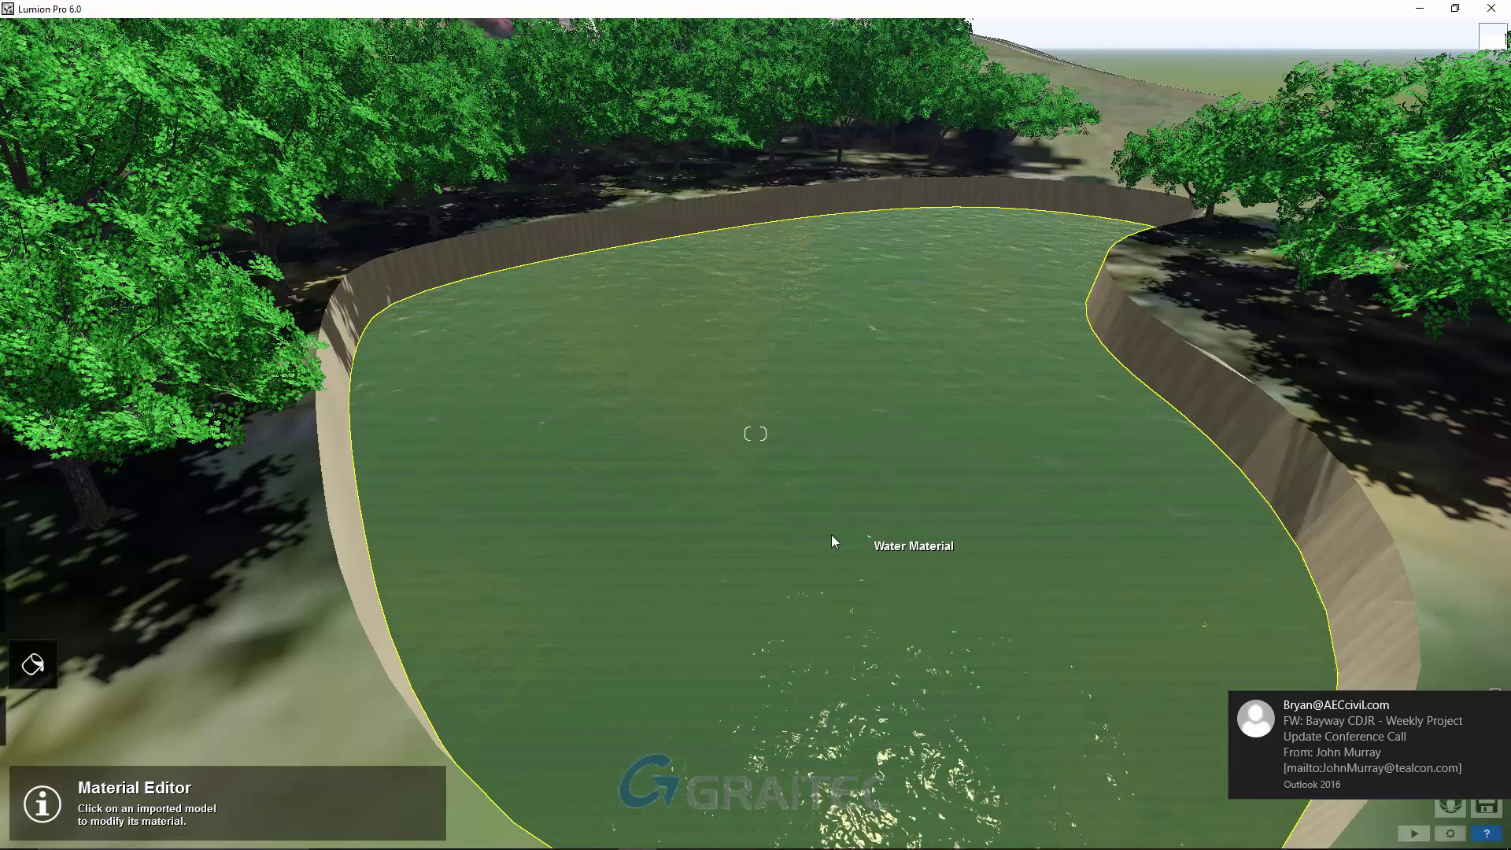
pyautogui.click(800, 536)
pyautogui.press('Escape')
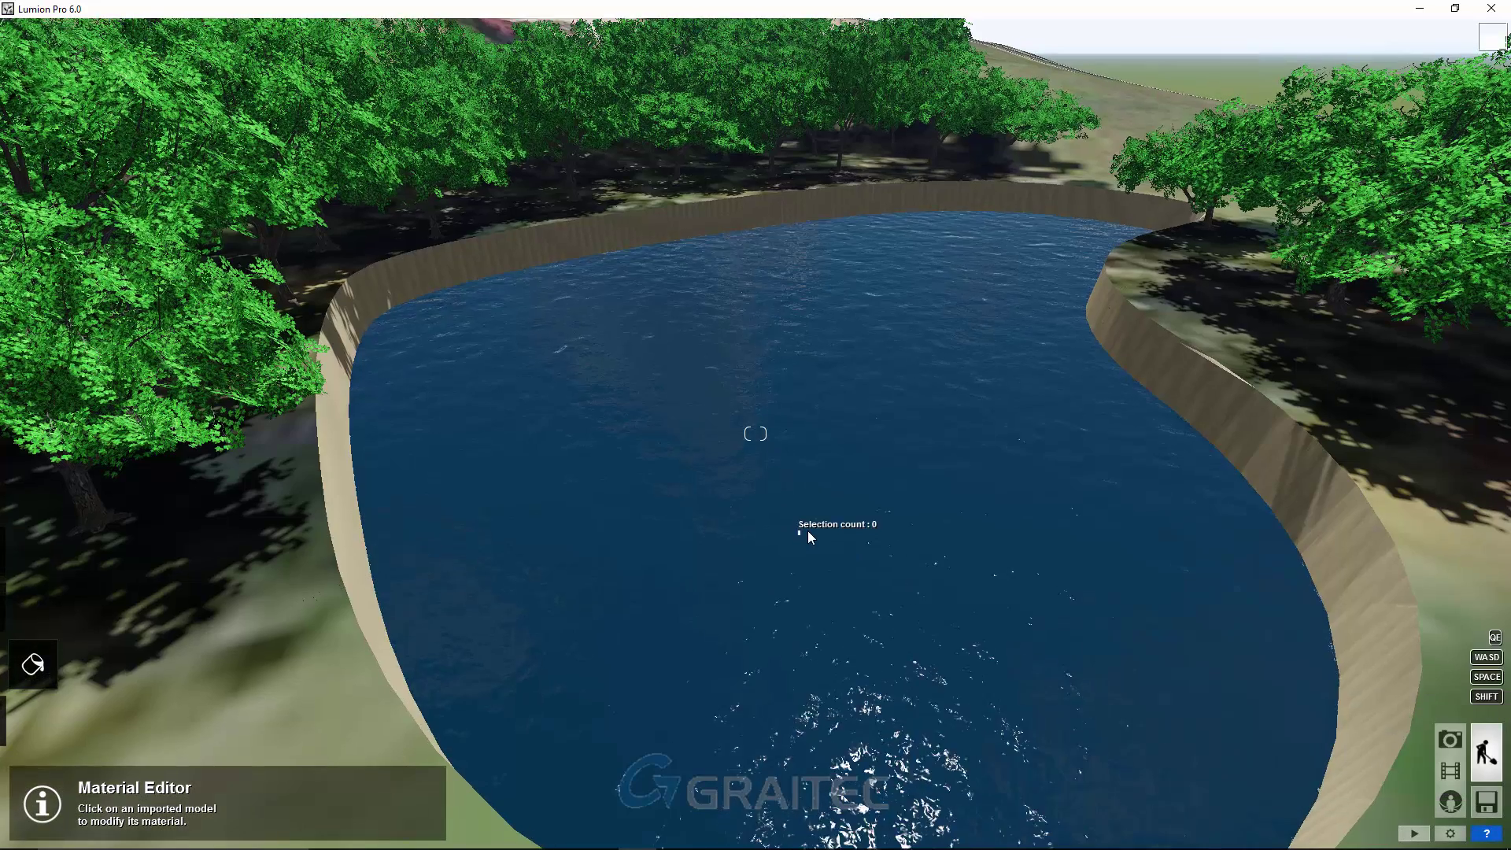
# Fly the camera back from the pond and swing the view over the parking lot
pyautogui.press('s')
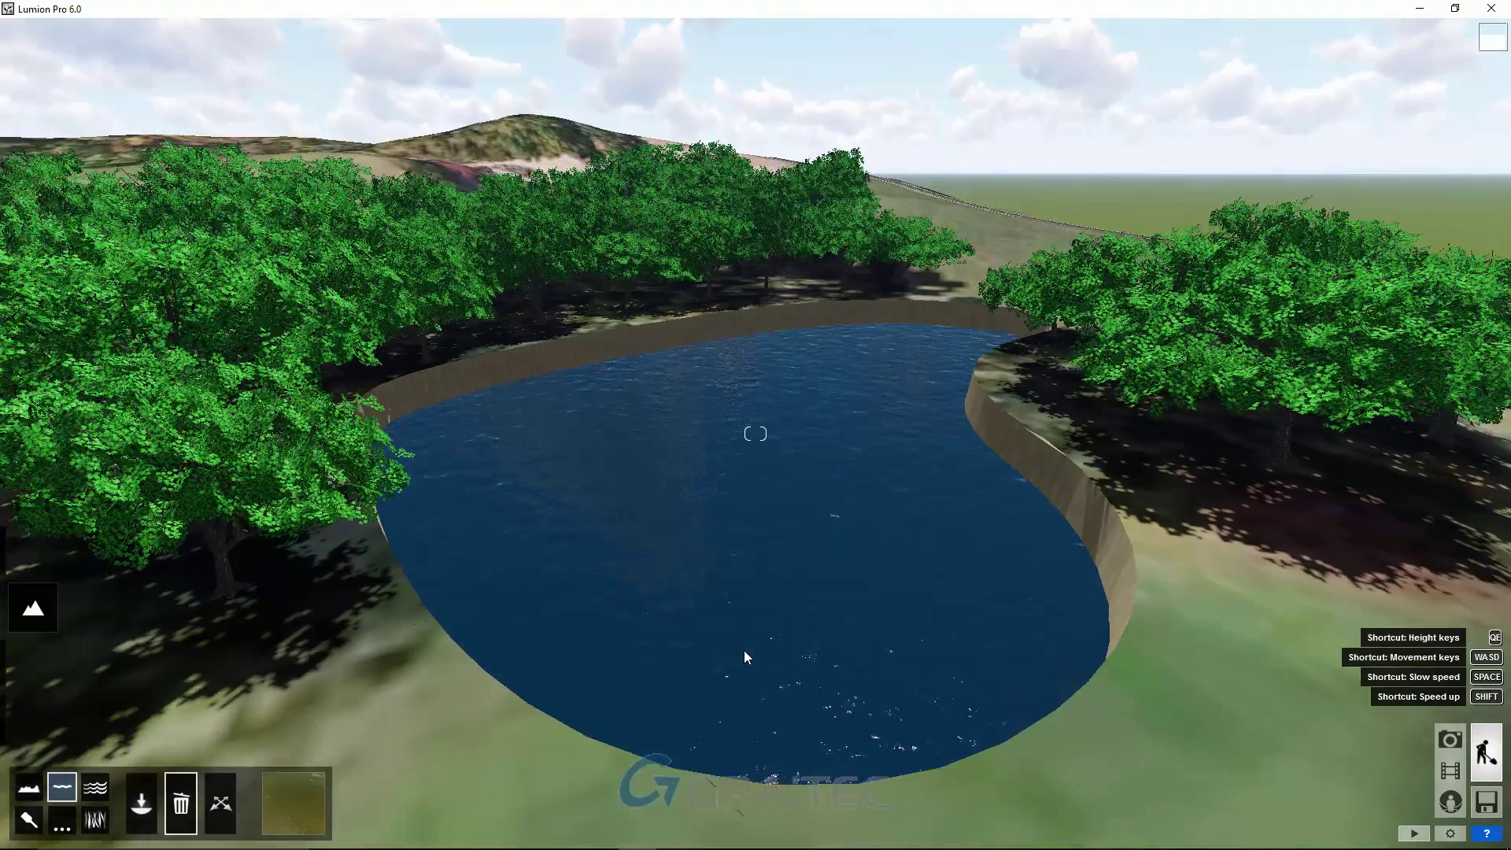
pyautogui.press('s')
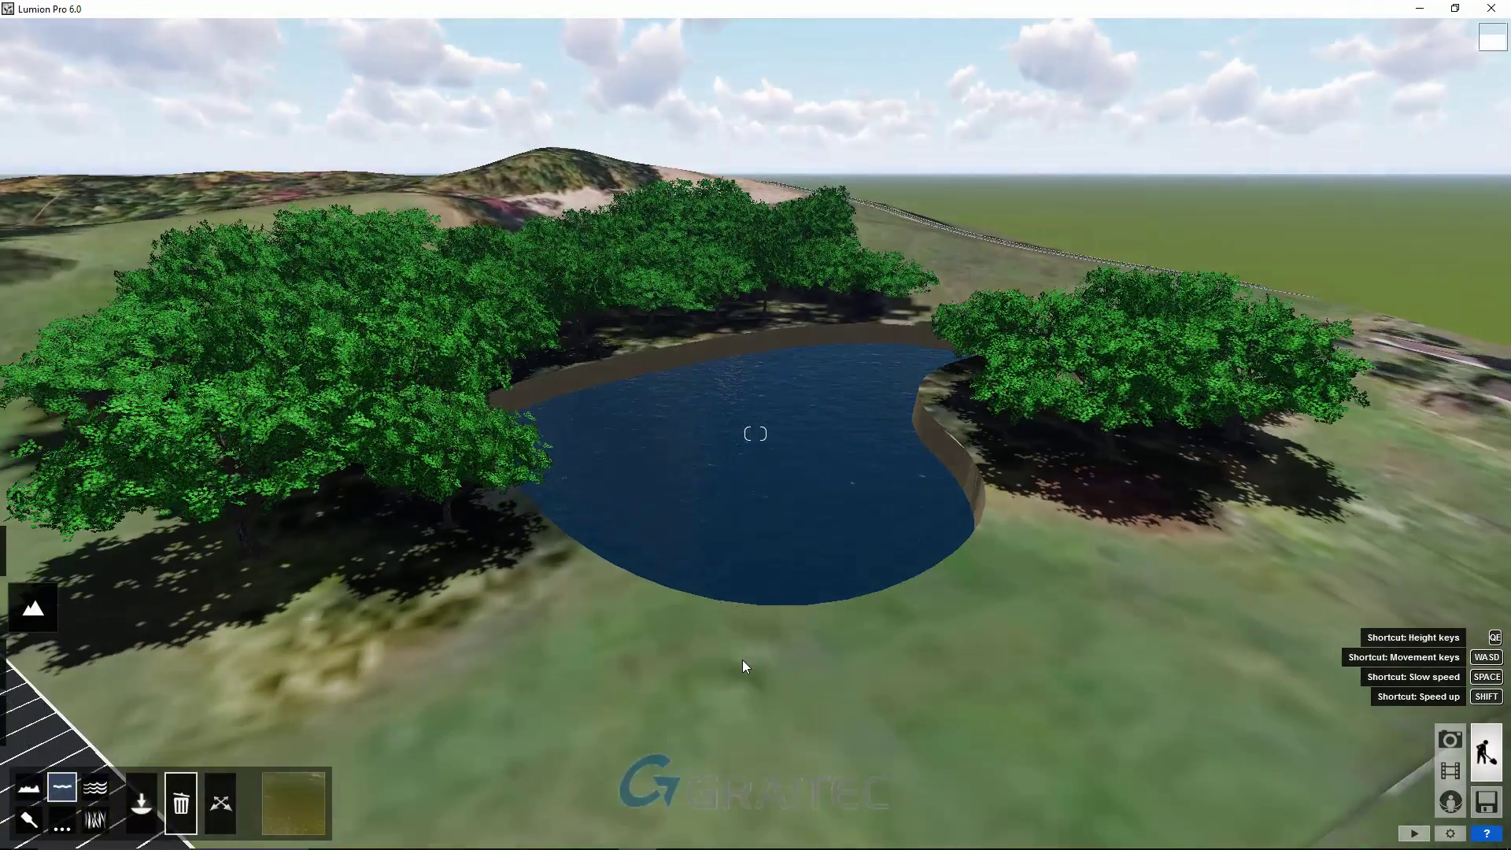
pyautogui.press('s')
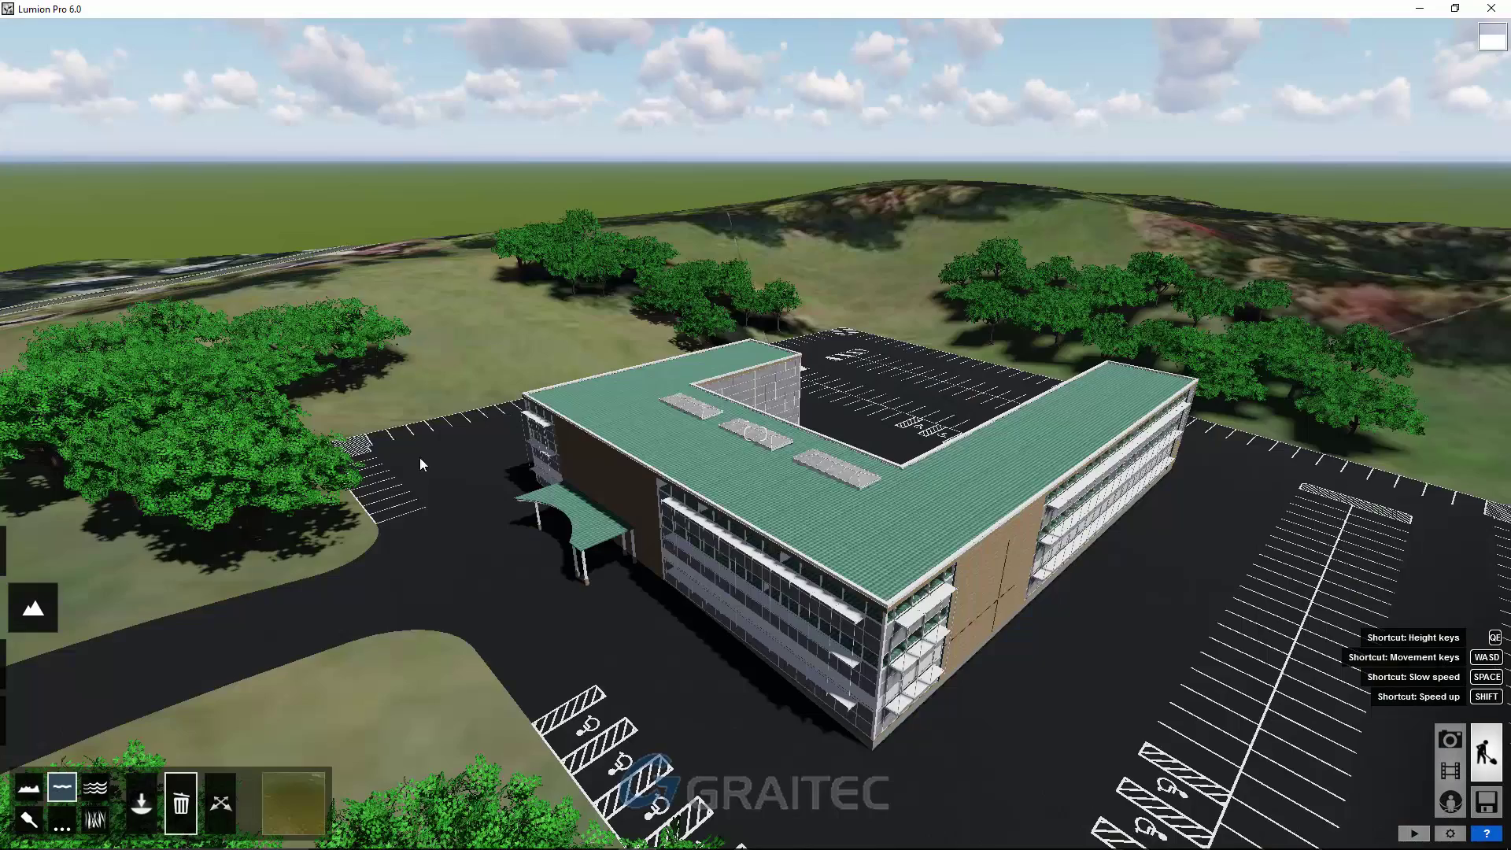
pyautogui.press('w')
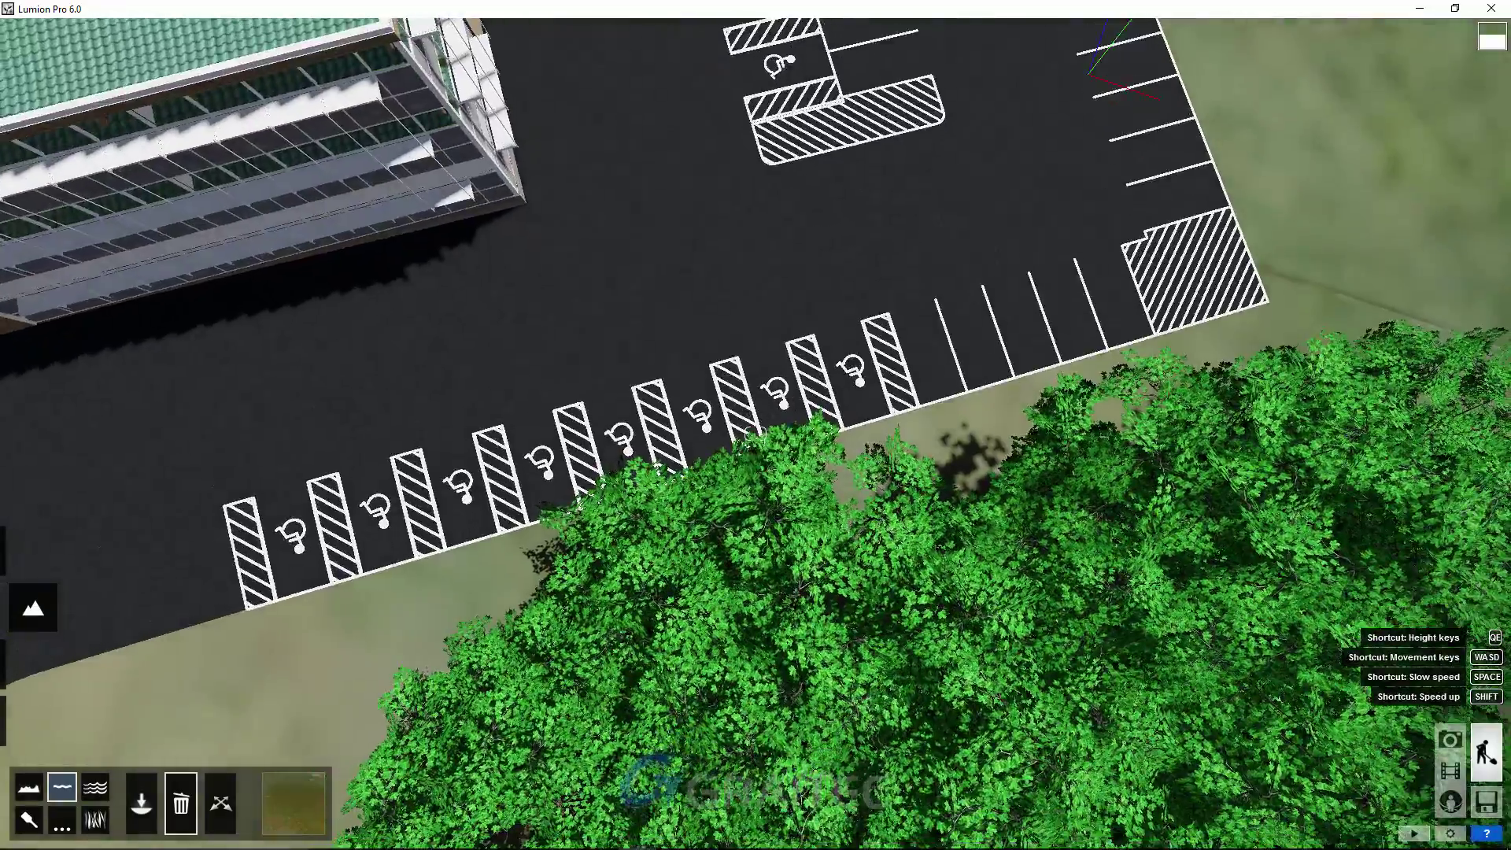
pyautogui.moveTo(1419, 461); pyautogui.dragTo(1180, 464, button='right')
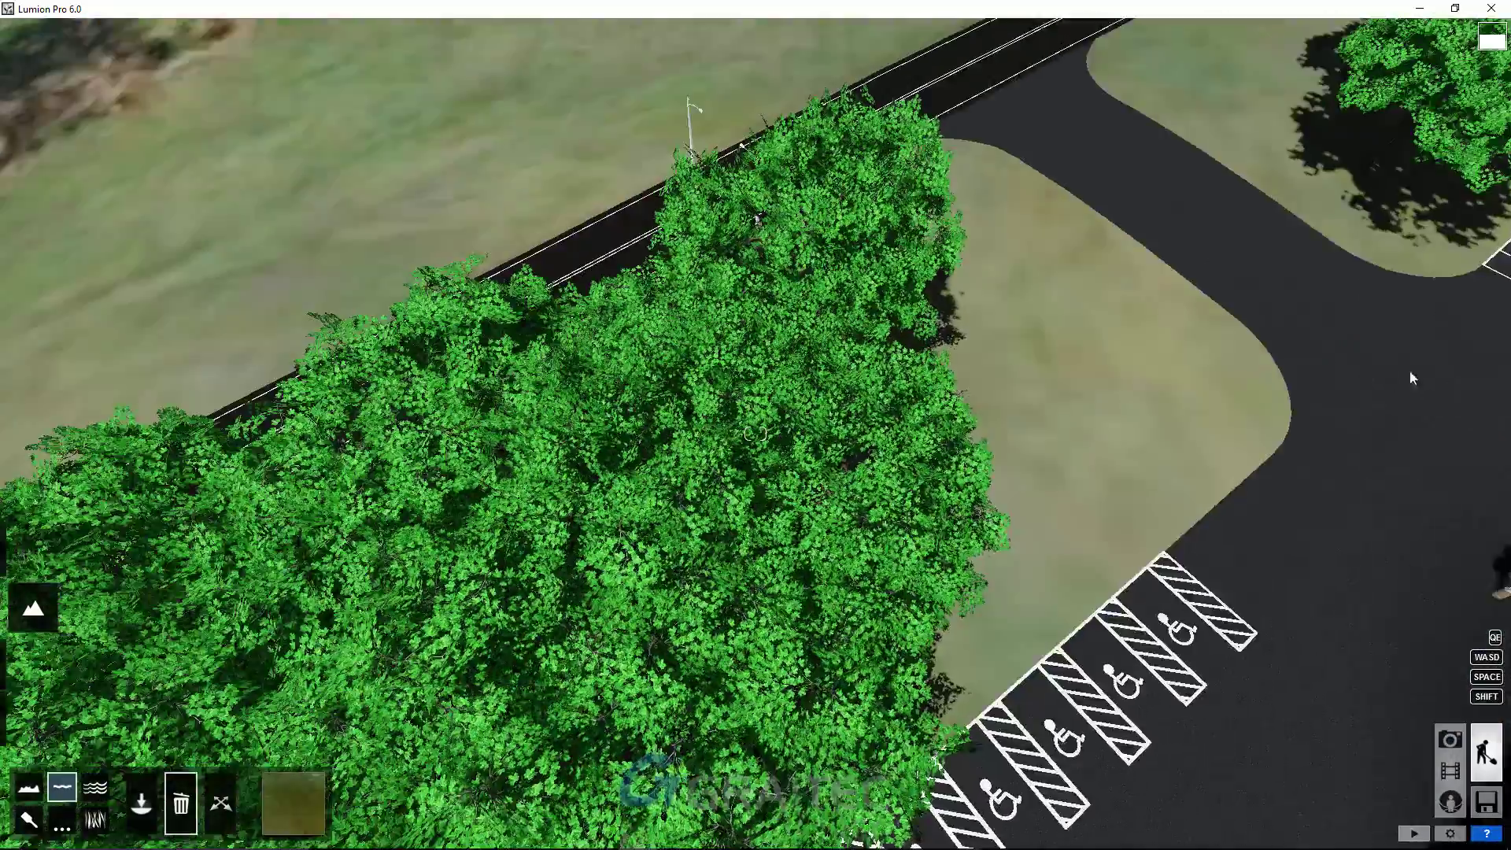
pyautogui.moveTo(1410, 370); pyautogui.dragTo(1437, 383, button='right')
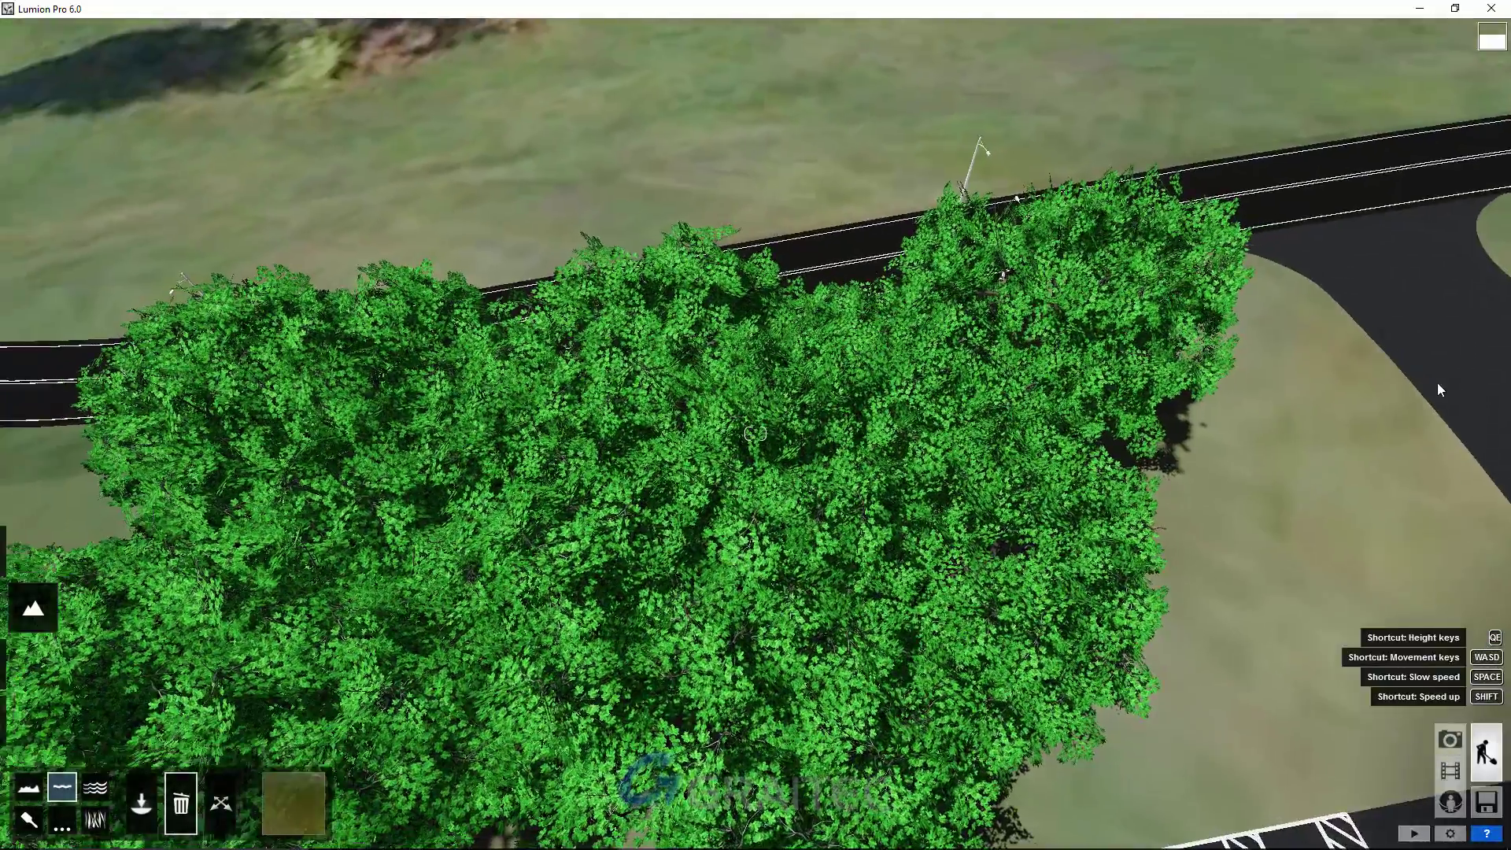
# Glide along the road past the entrance drive and tilt down onto the empty parking row
pyautogui.press('d')
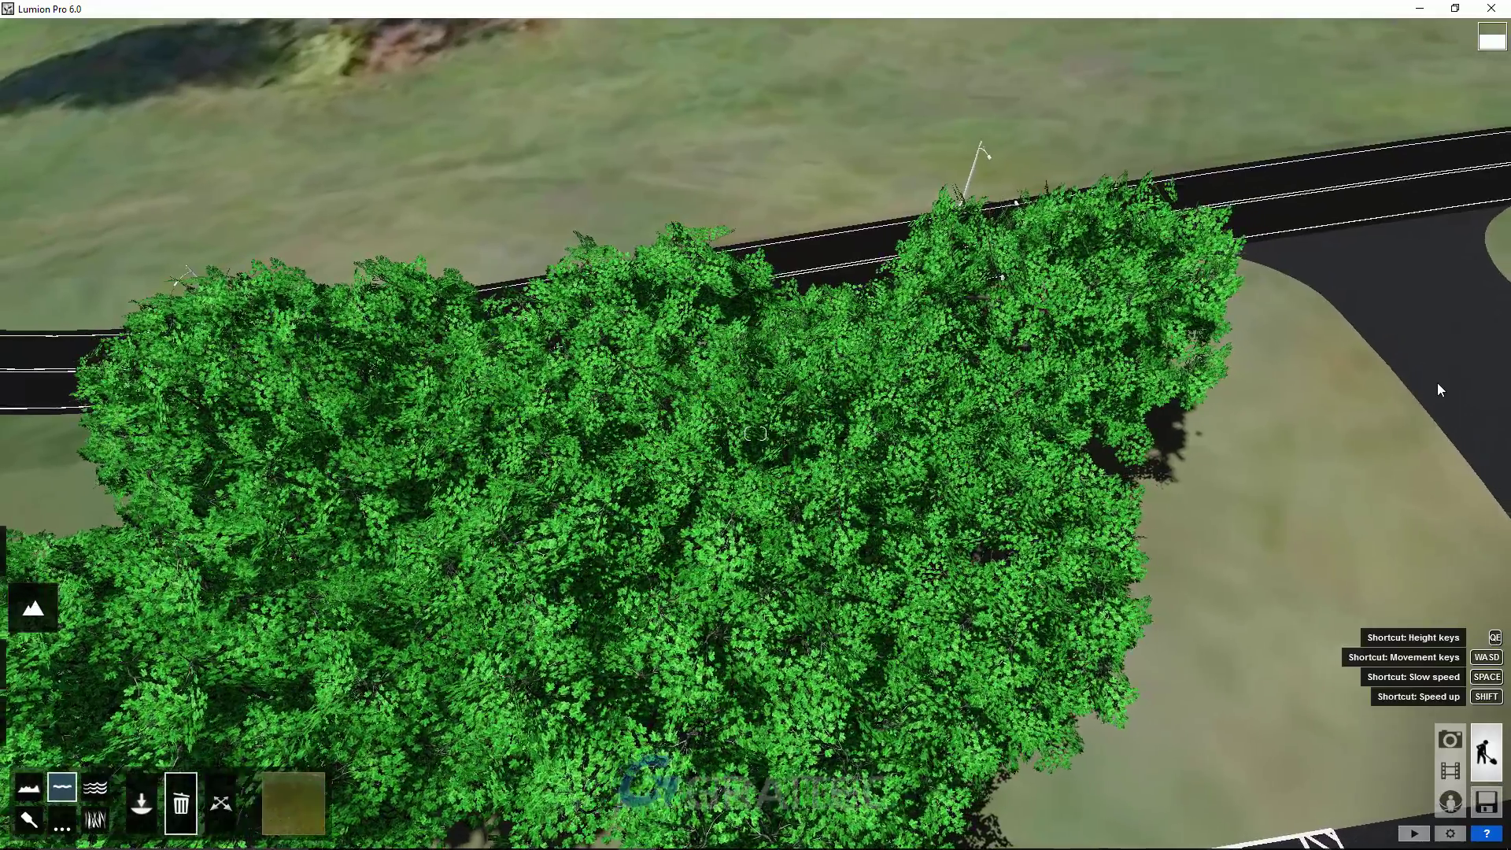
pyautogui.press('d')
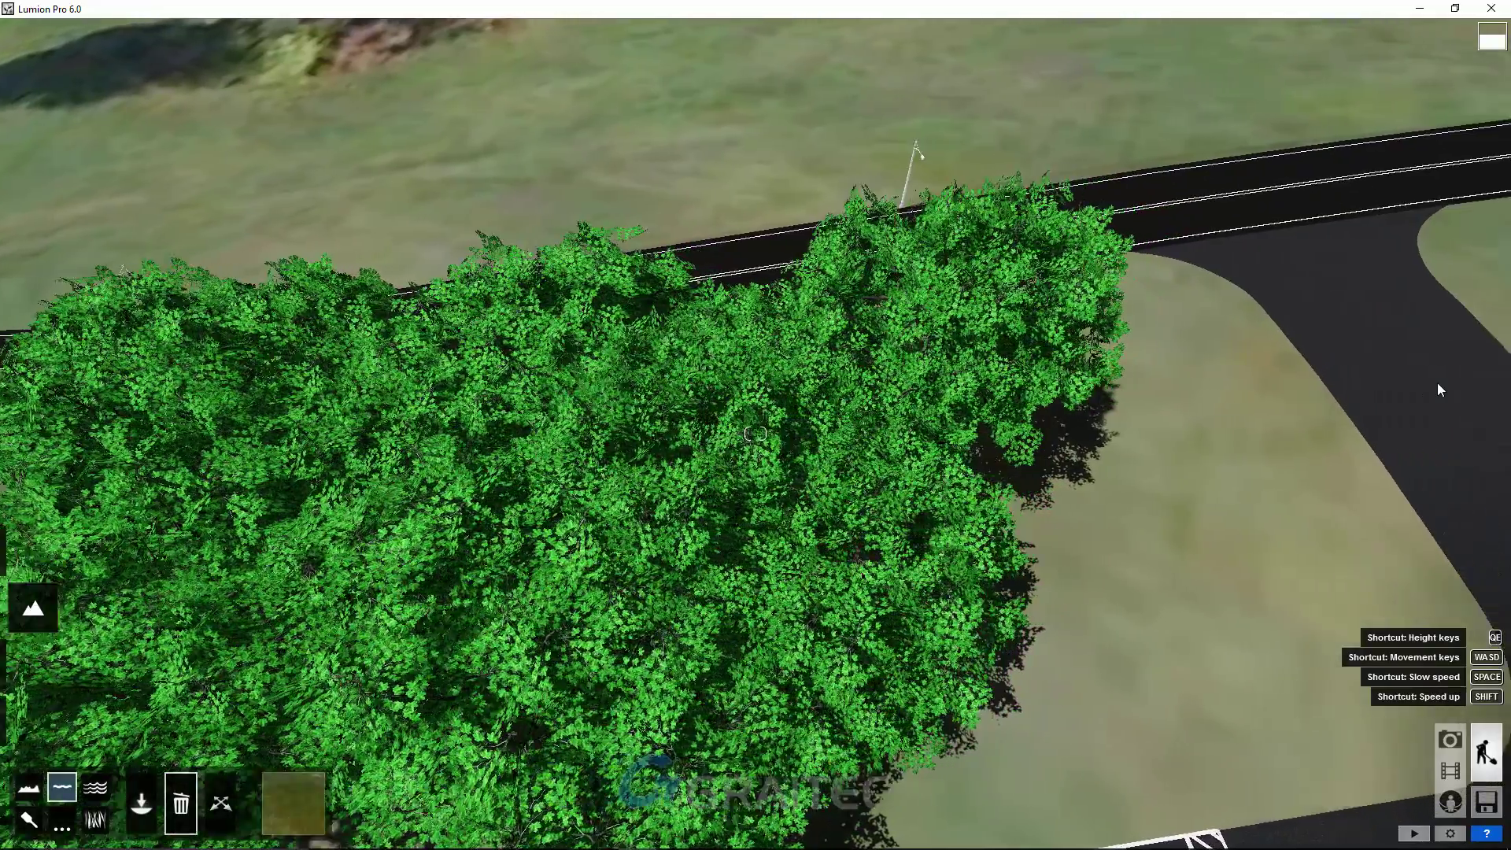
pyautogui.press('d')
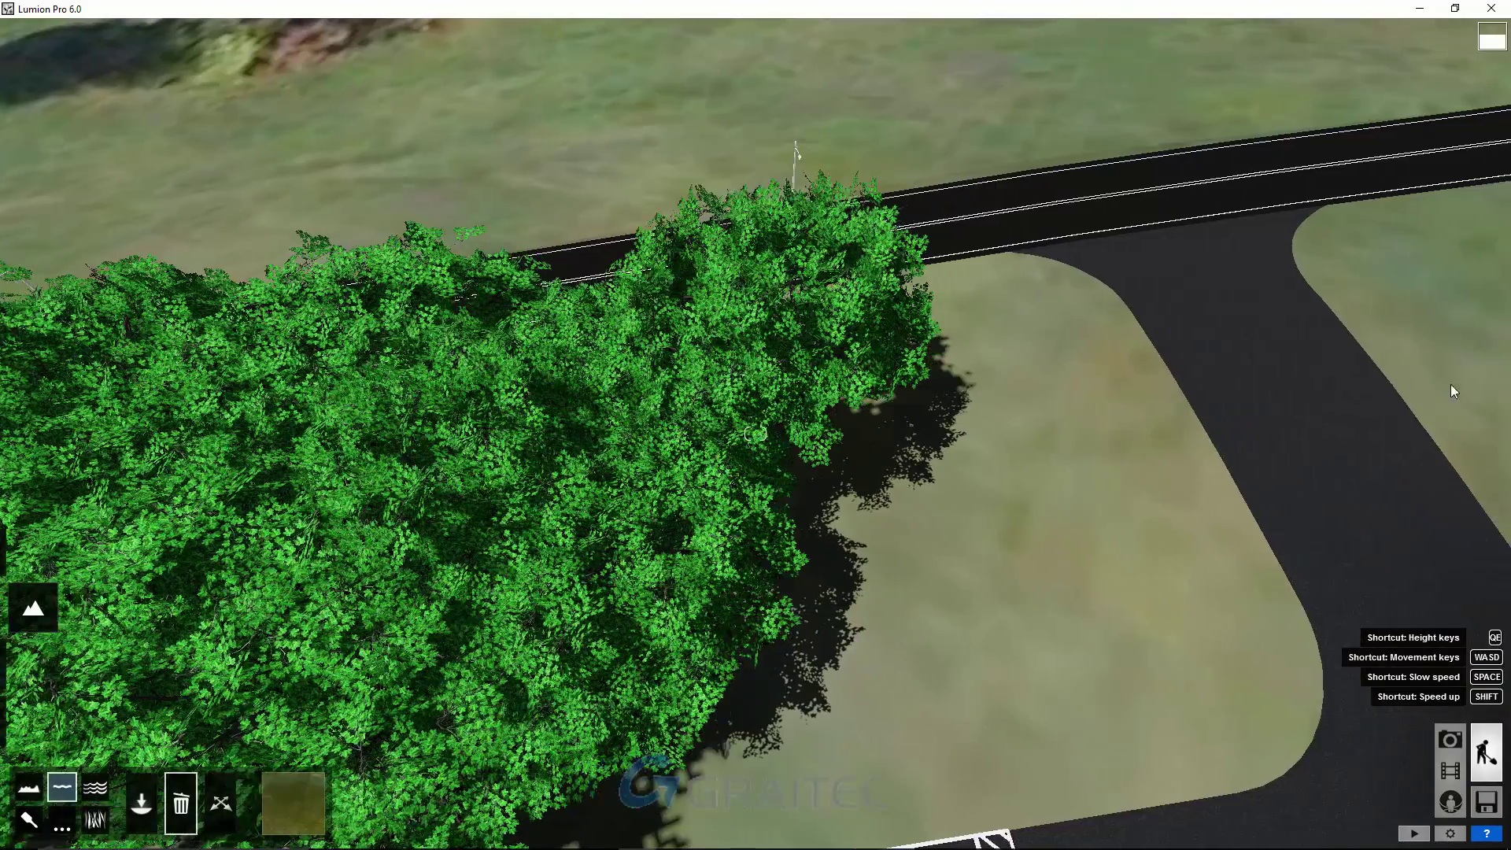
pyautogui.press('d')
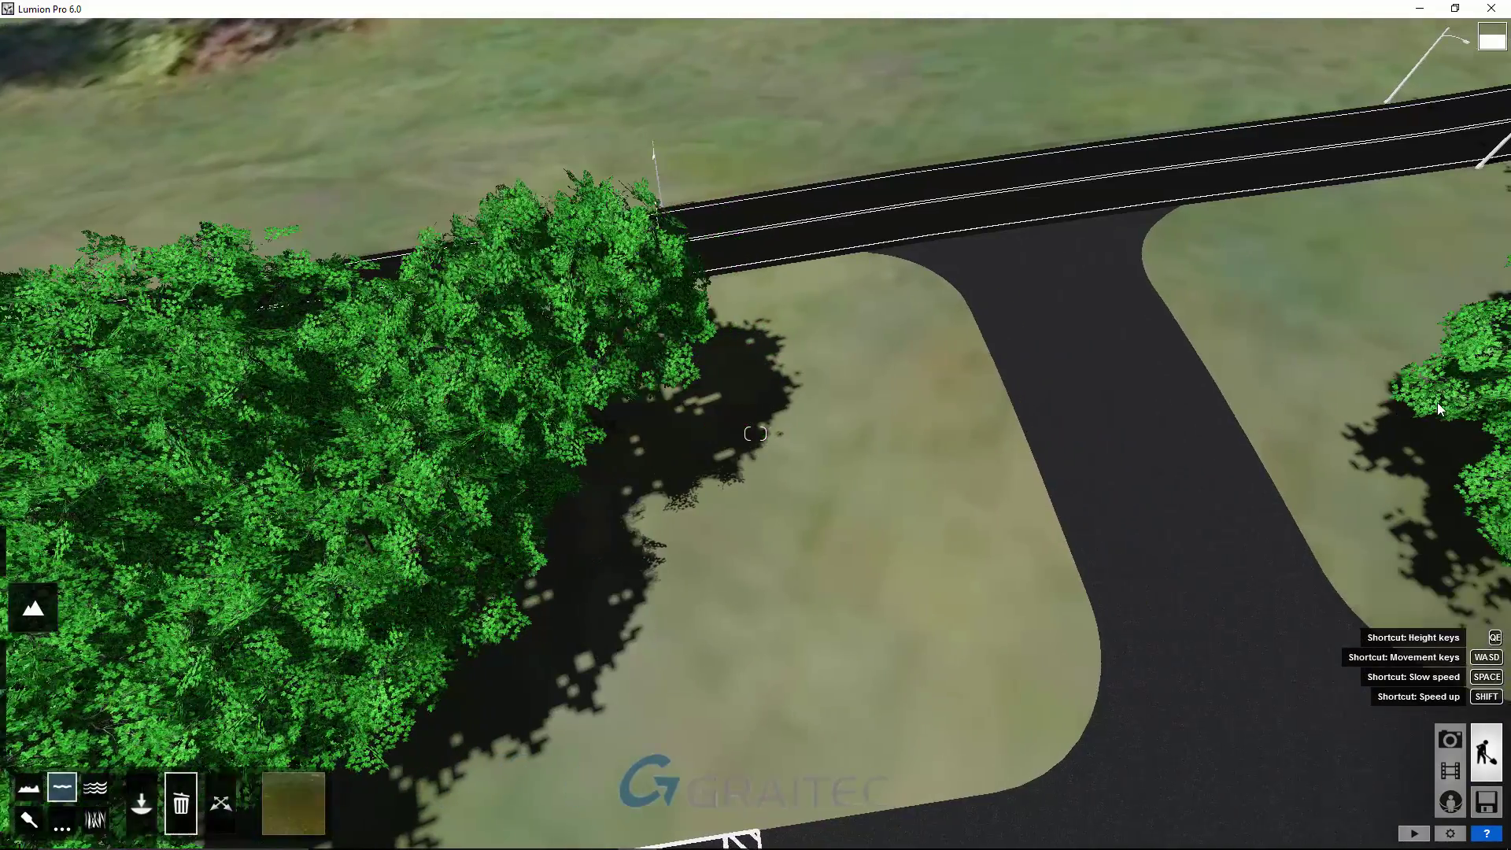
pyautogui.press('d')
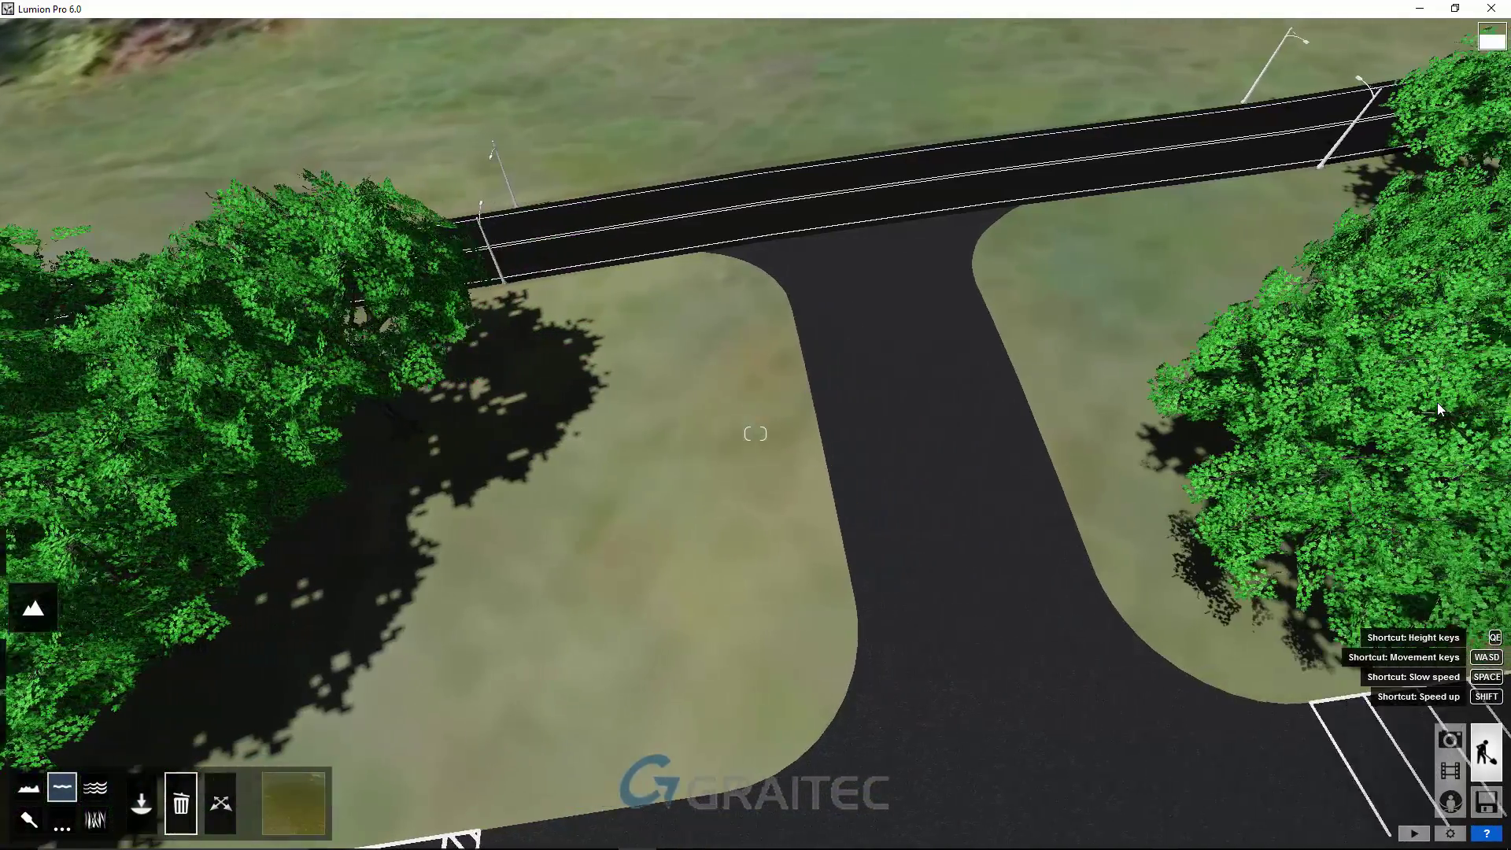
pyautogui.press('d')
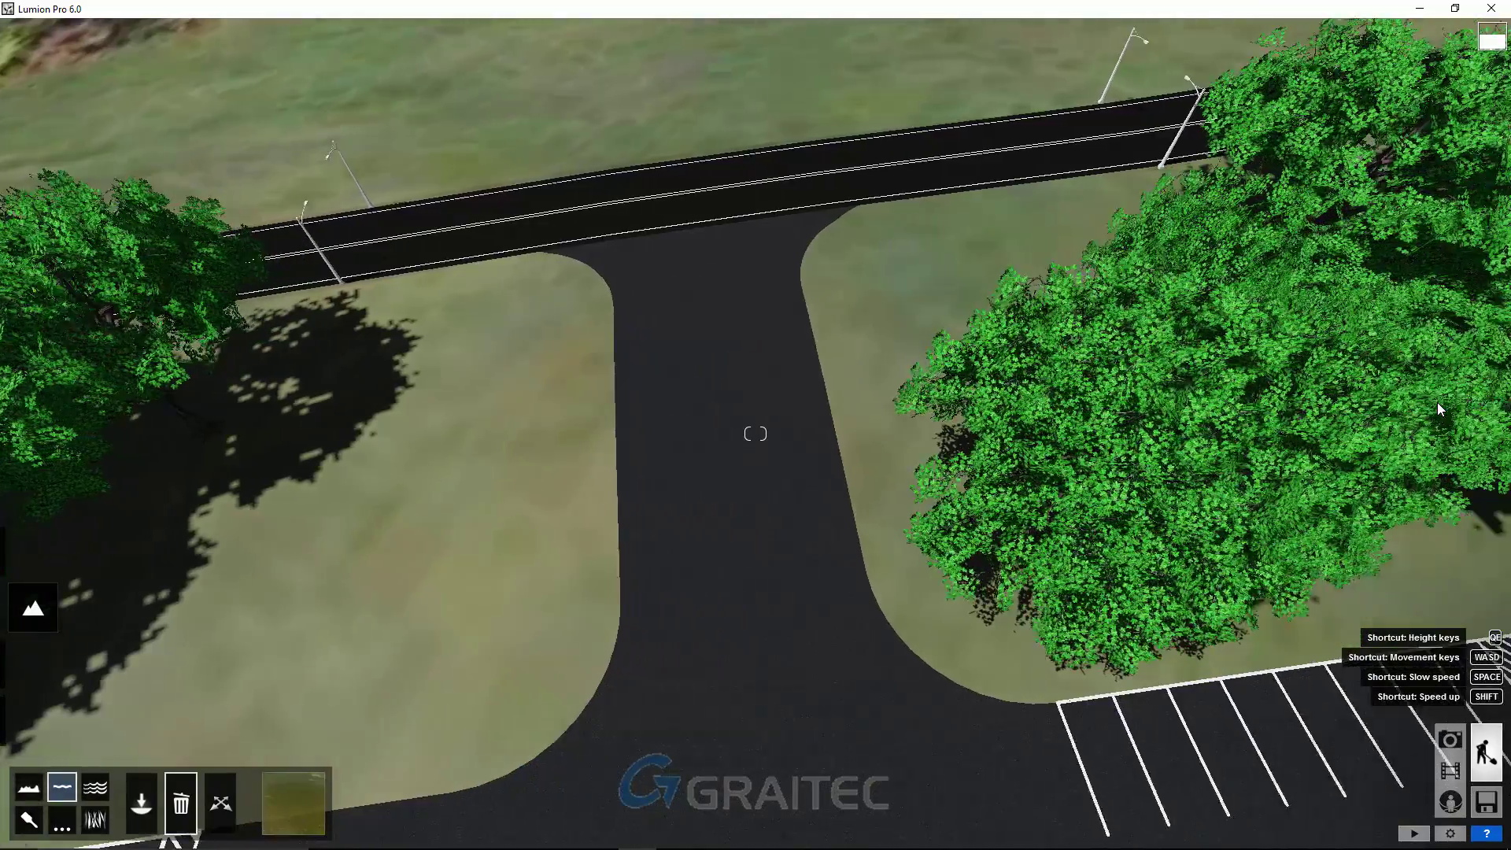
pyautogui.press('d')
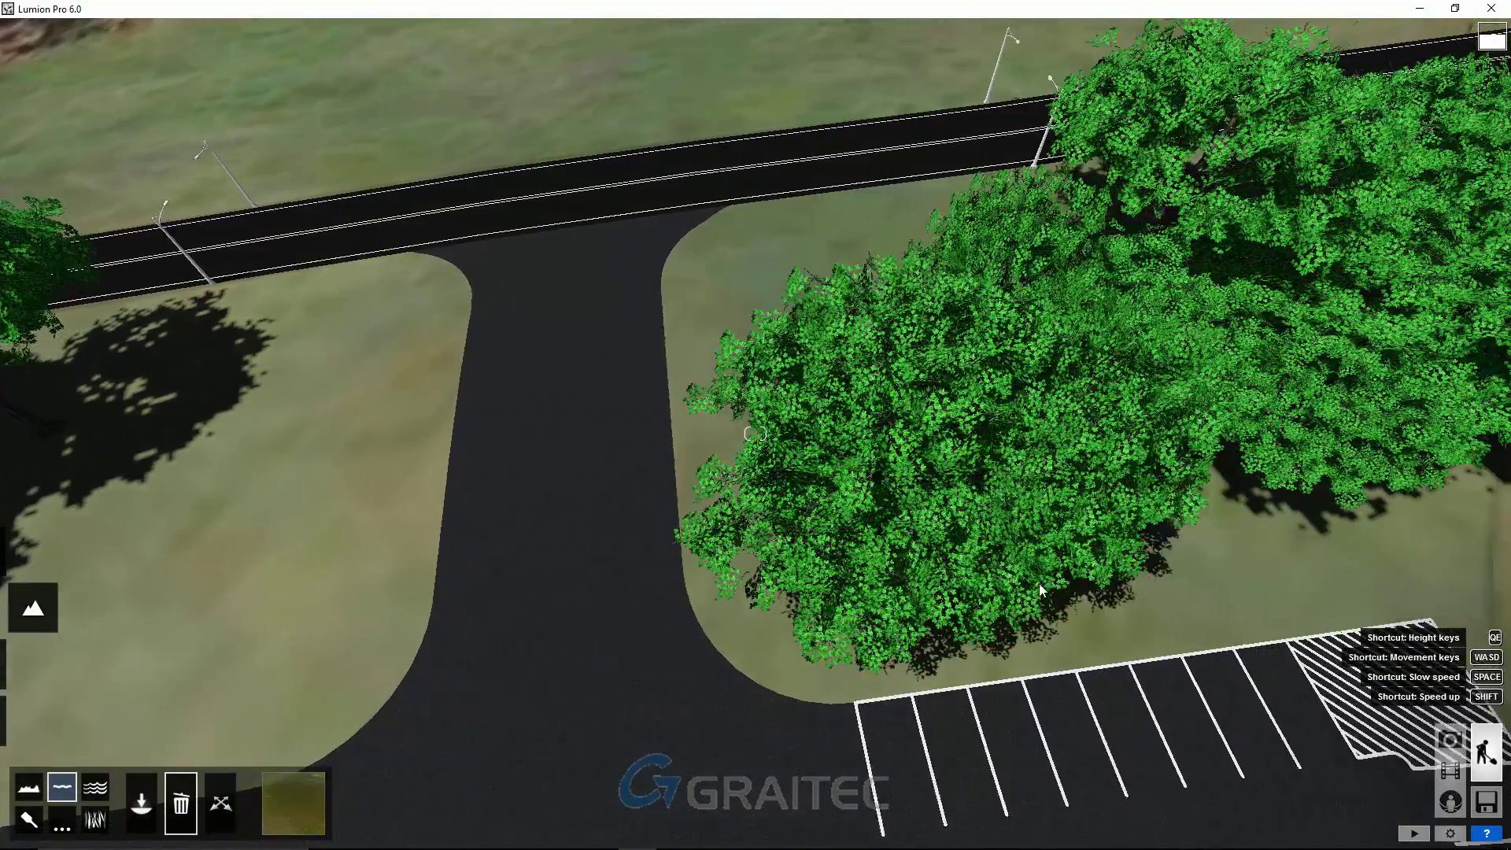
pyautogui.press('d')
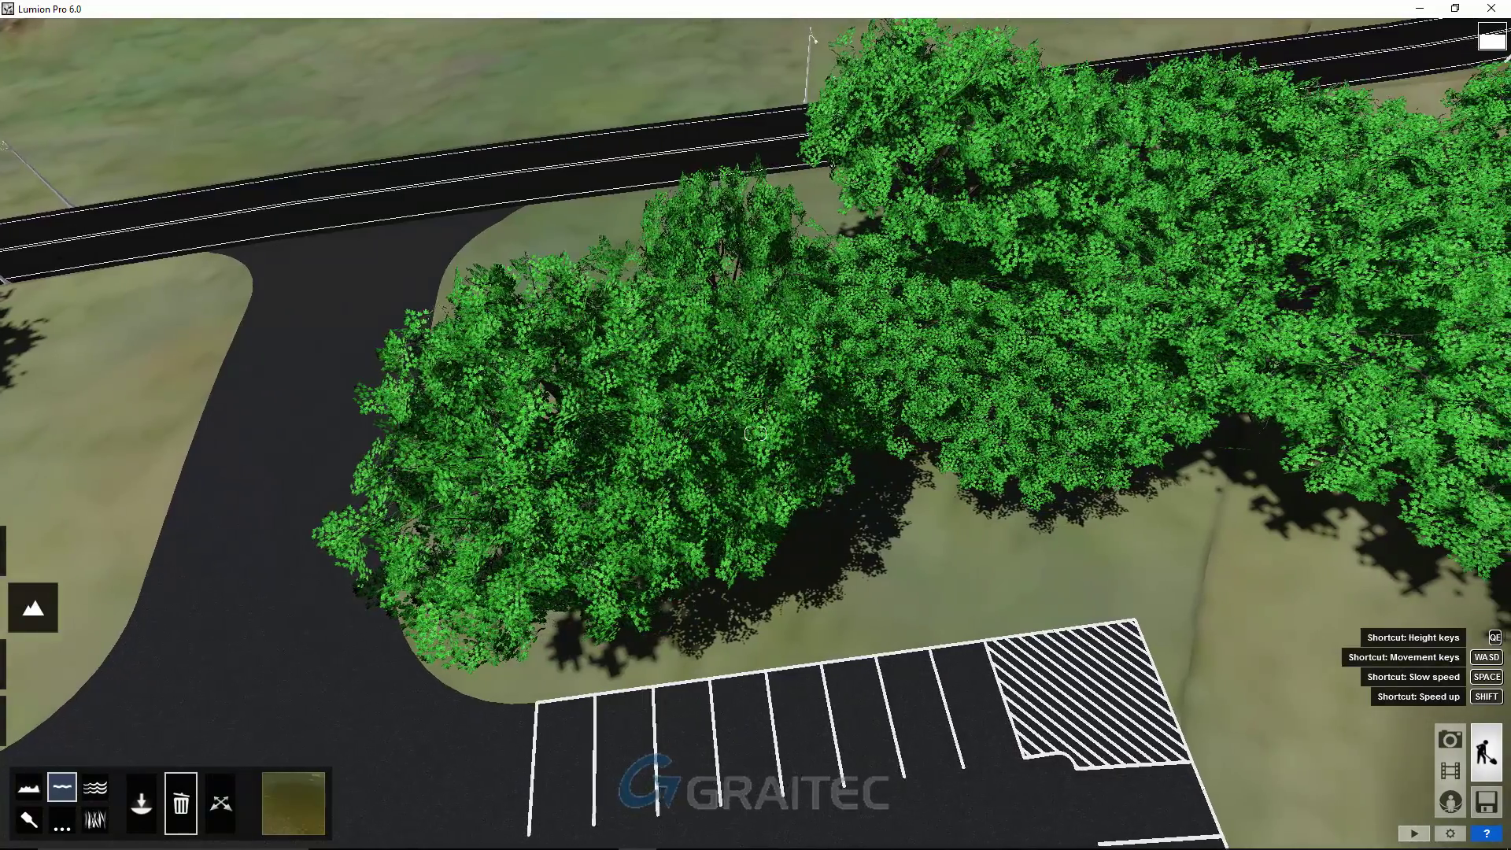
pyautogui.moveTo(776, 472); pyautogui.dragTo(776, 623, button='right')
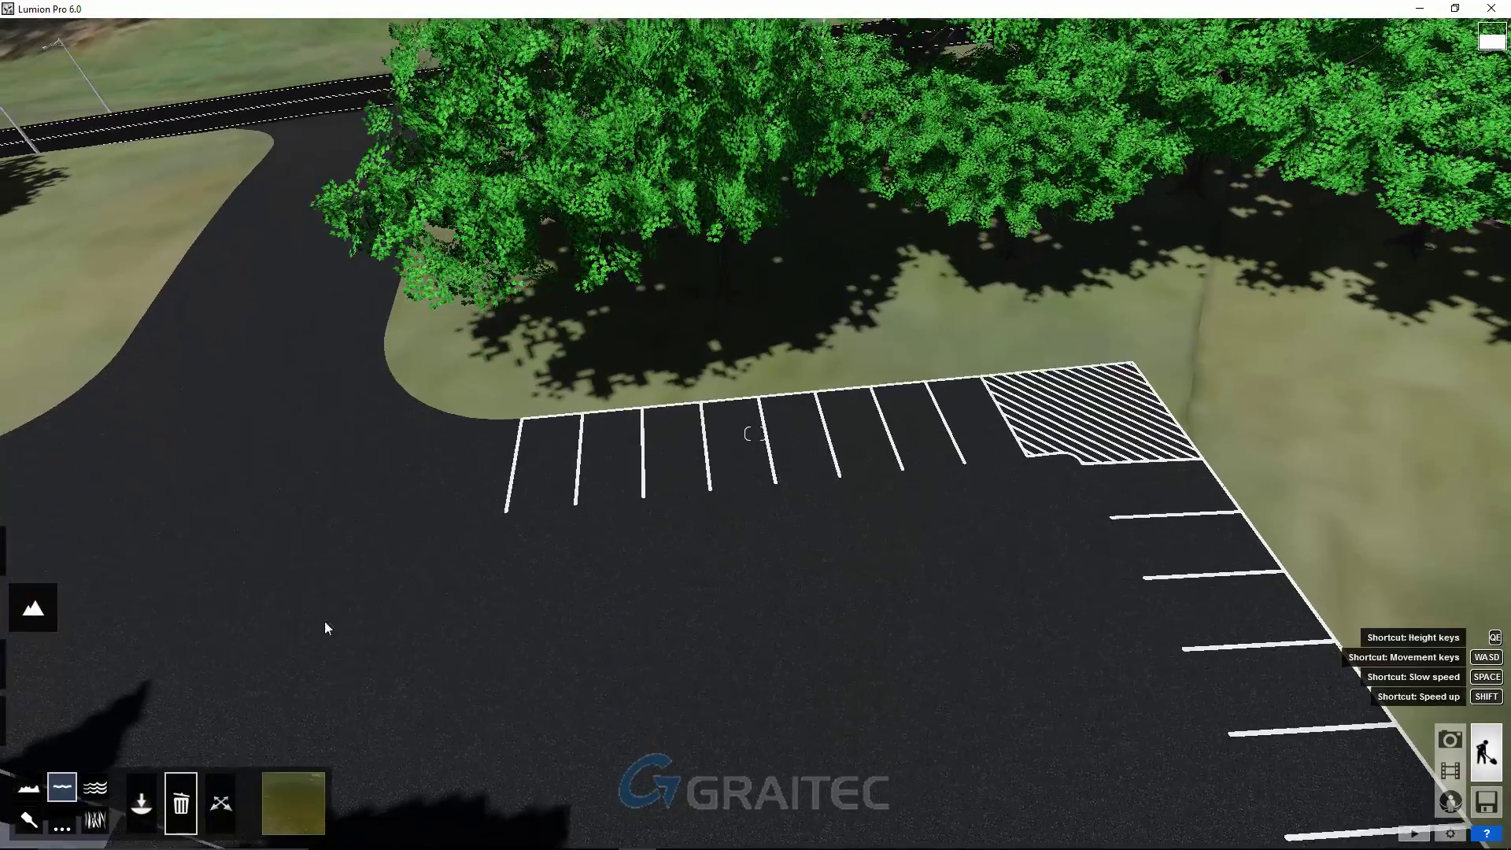
pyautogui.moveTo(31, 722)
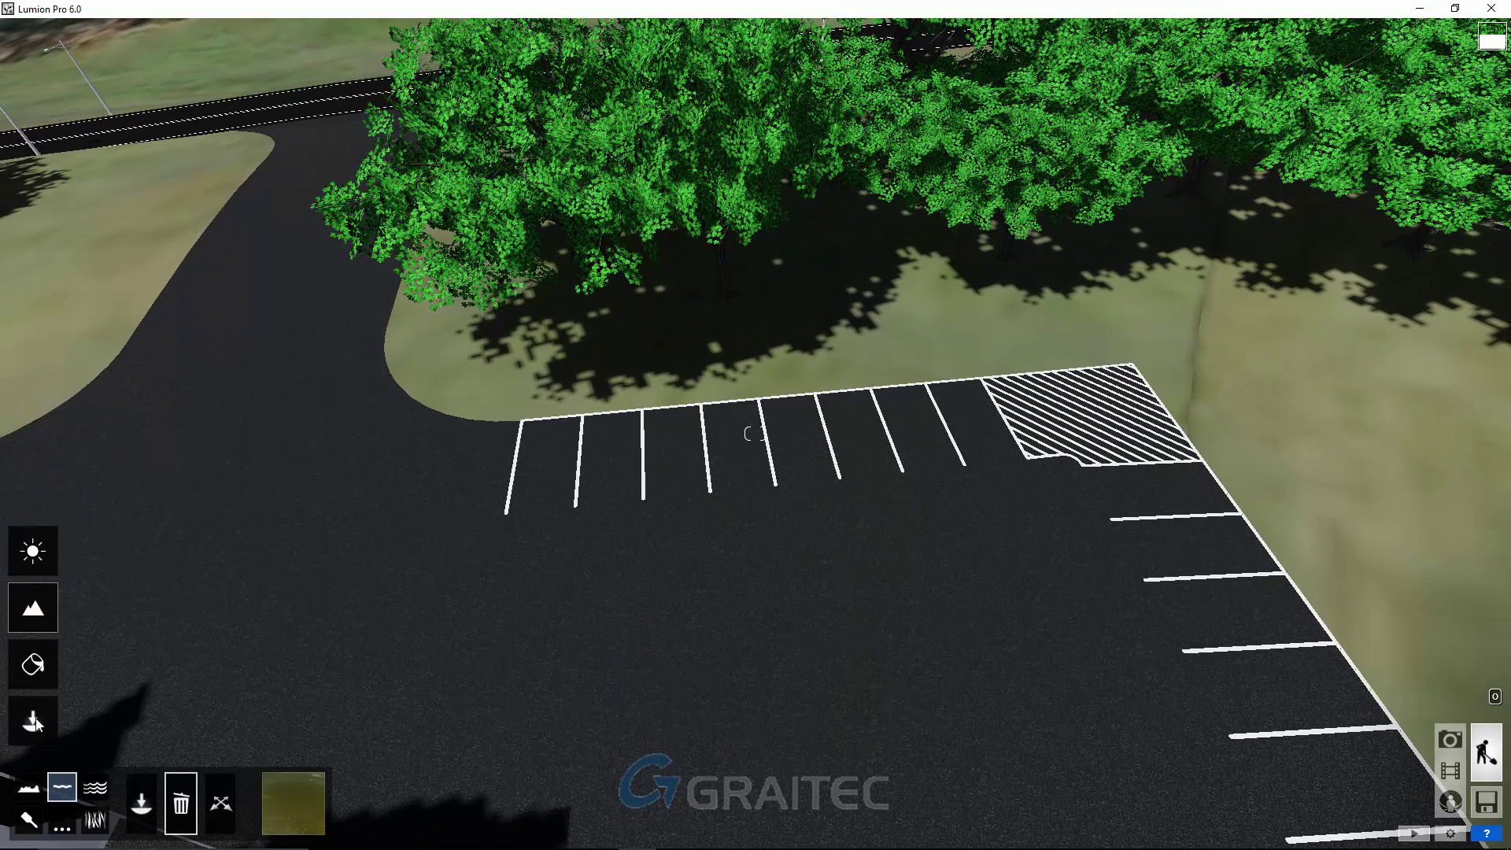
# Pick Car_010 from the Transport library's Cars tab and start a placement line at the first stall
pyautogui.click(35, 721)
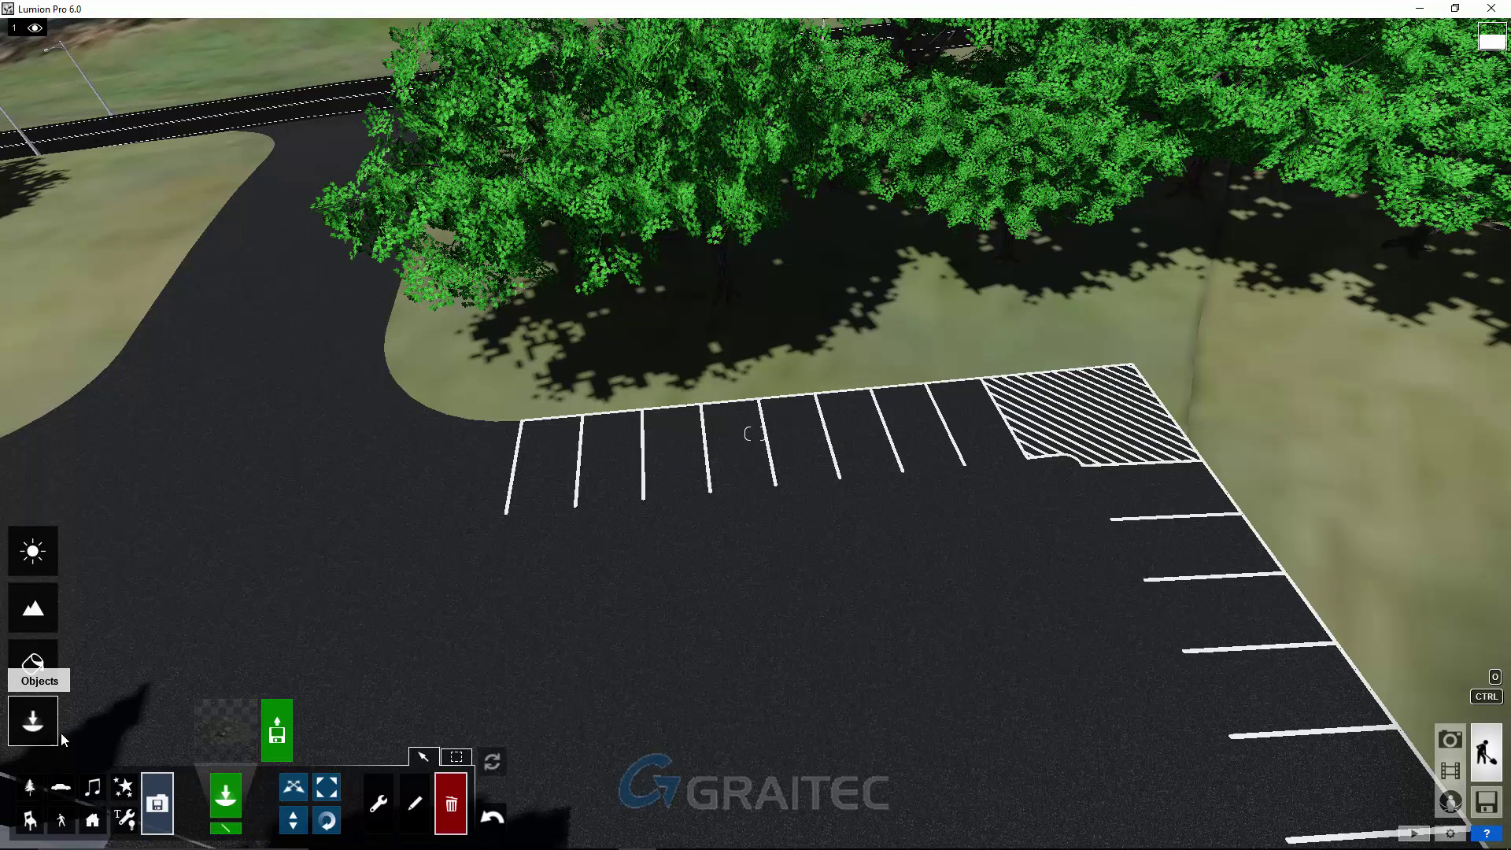
pyautogui.click(62, 793)
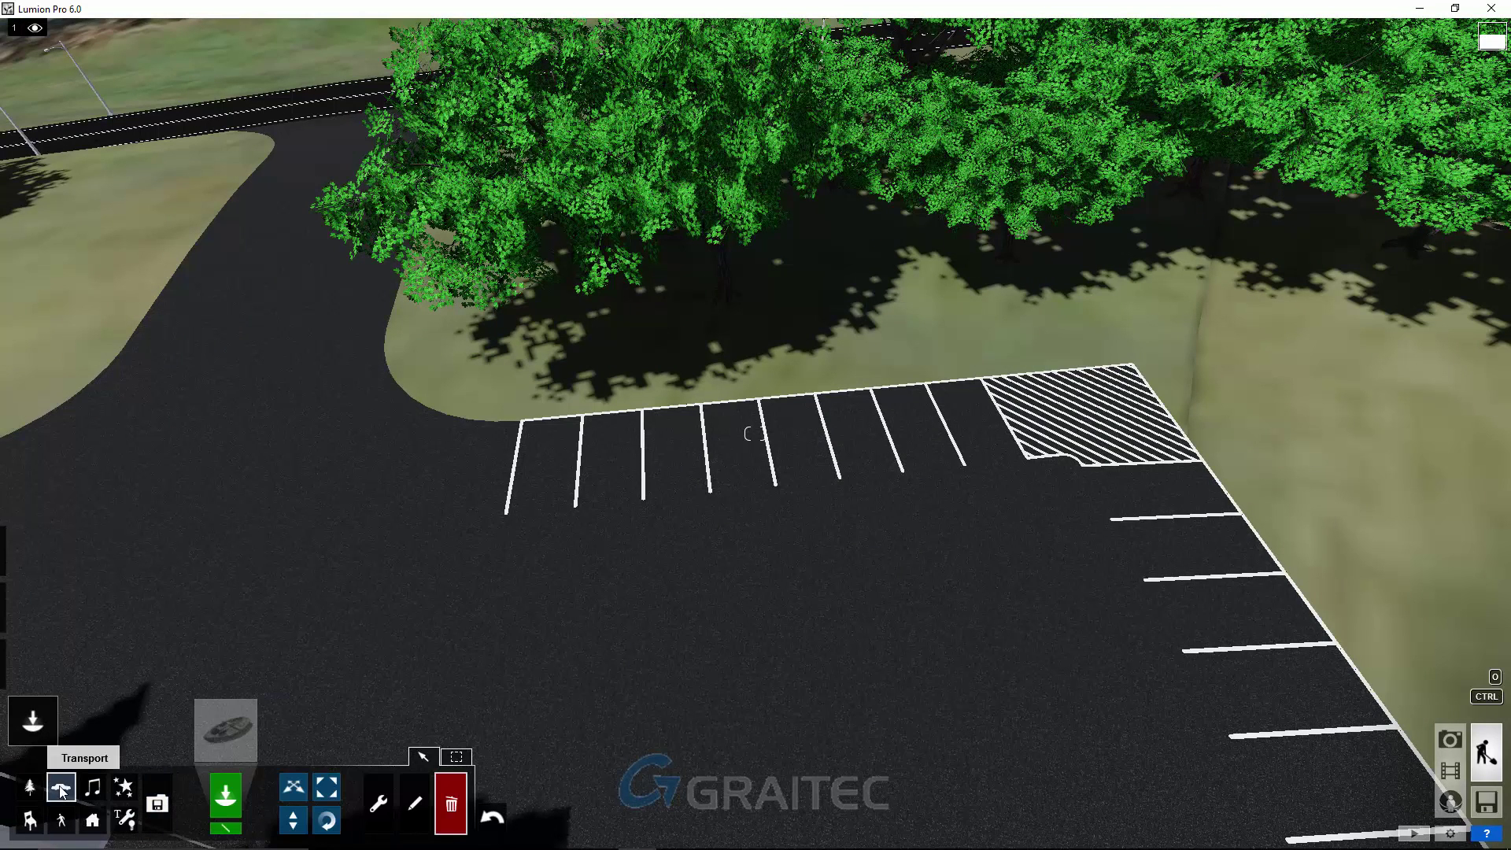
pyautogui.click(236, 744)
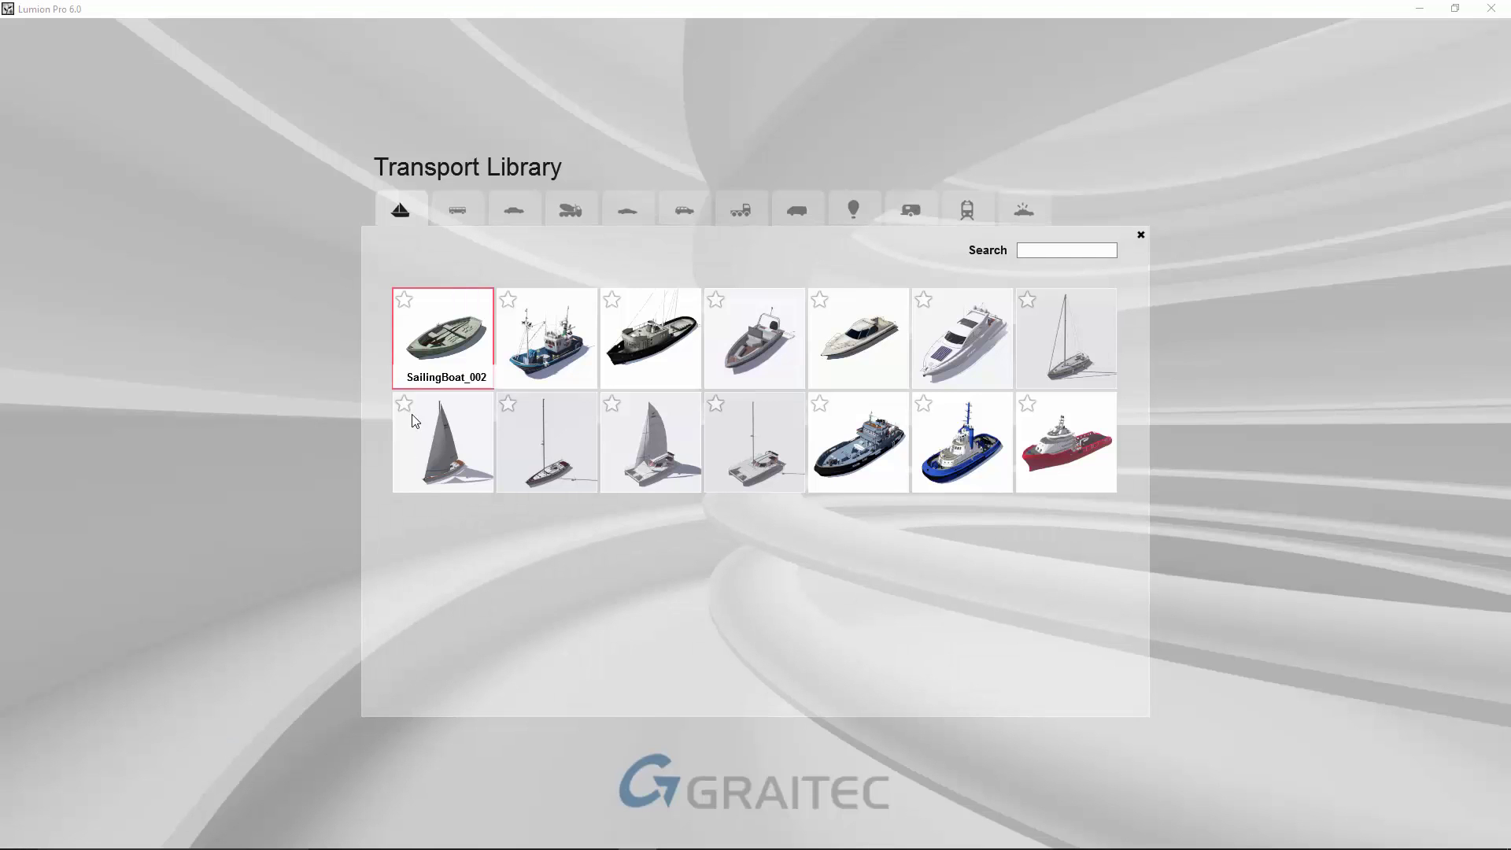
pyautogui.click(512, 211)
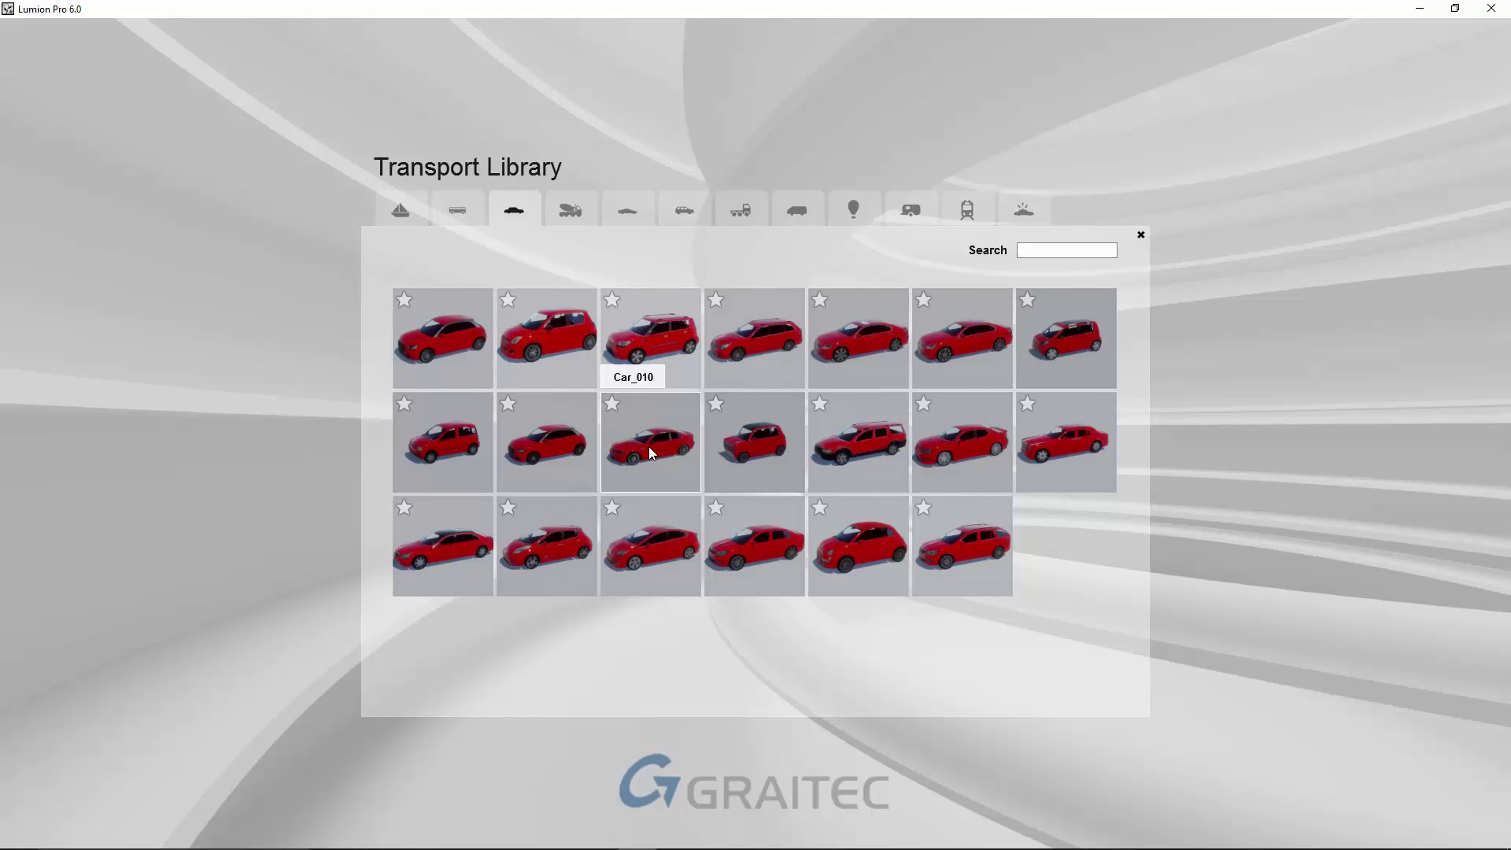
pyautogui.moveTo(659, 445)
pyautogui.mouseDown()
pyautogui.moveTo(232, 828)
pyautogui.moveTo(501, 565)
pyautogui.moveTo(545, 467)
pyautogui.mouseUp()
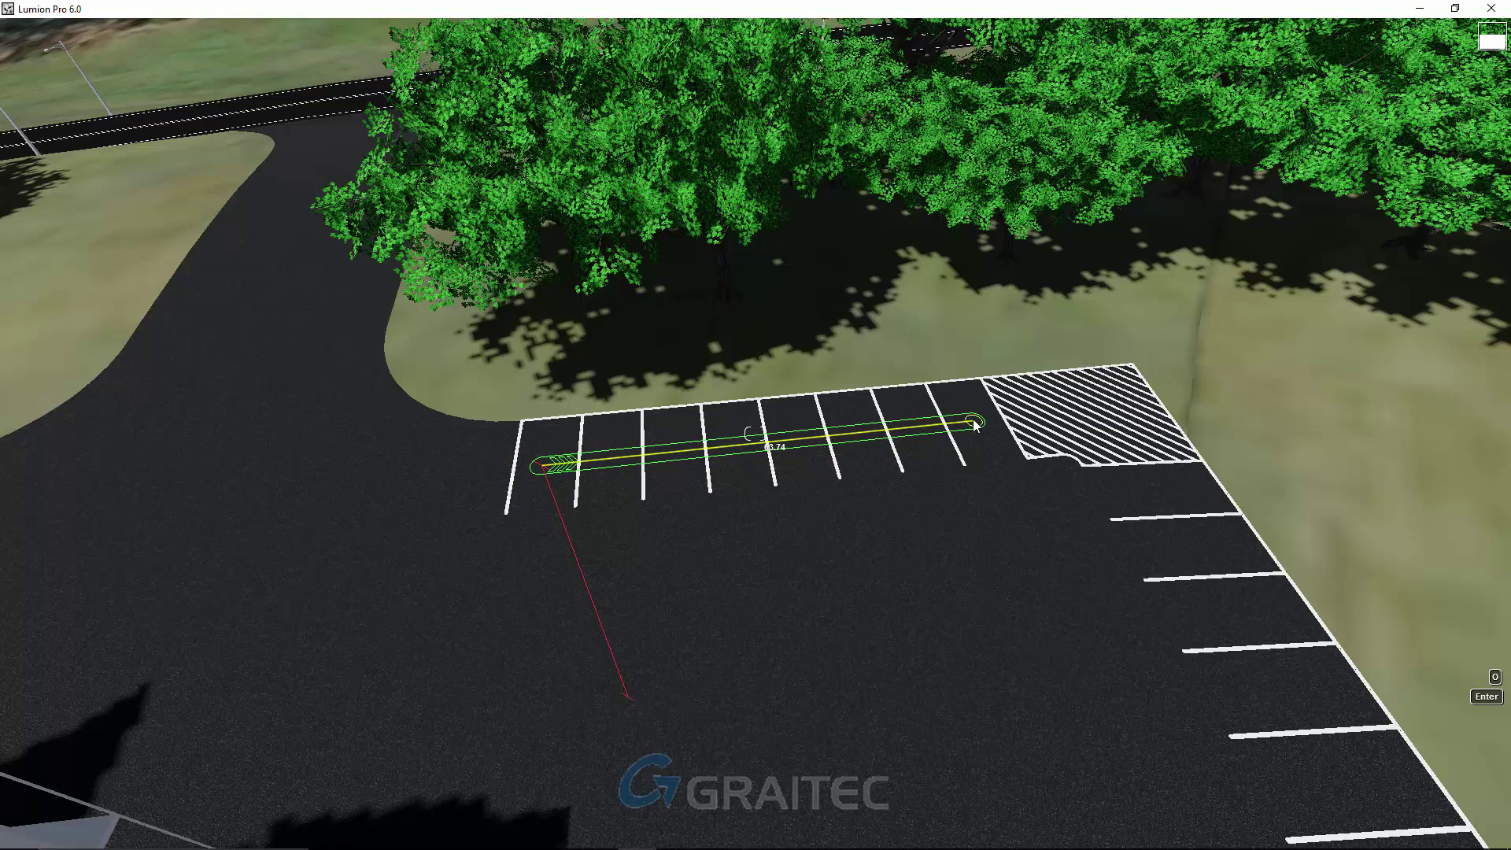
# Finish the car line with 8 items, direction about -38, facing into the stalls
pyautogui.click(975, 425)
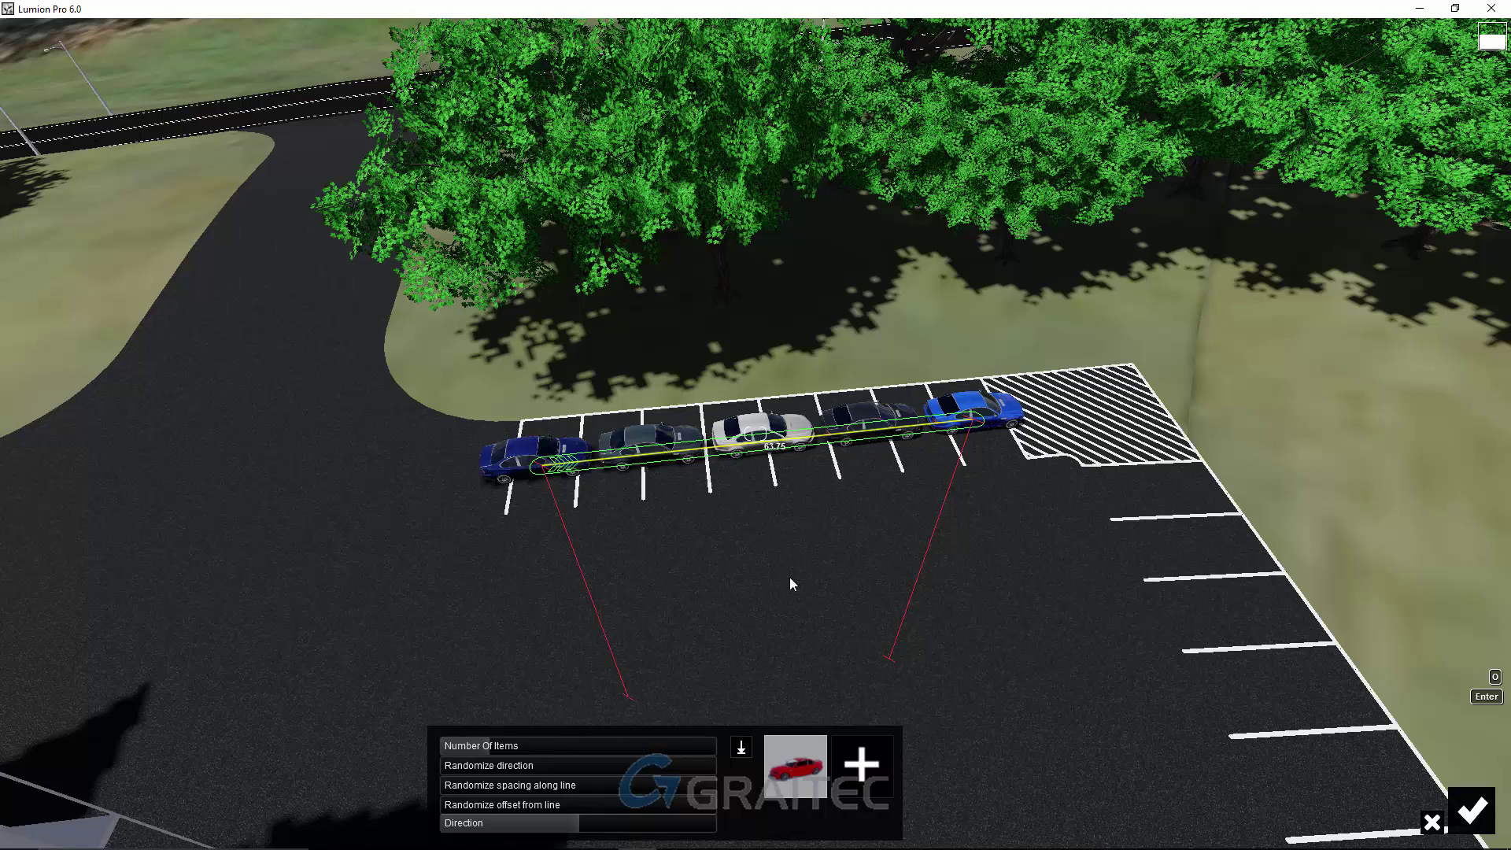
pyautogui.moveTo(503, 746)
pyautogui.click(497, 753)
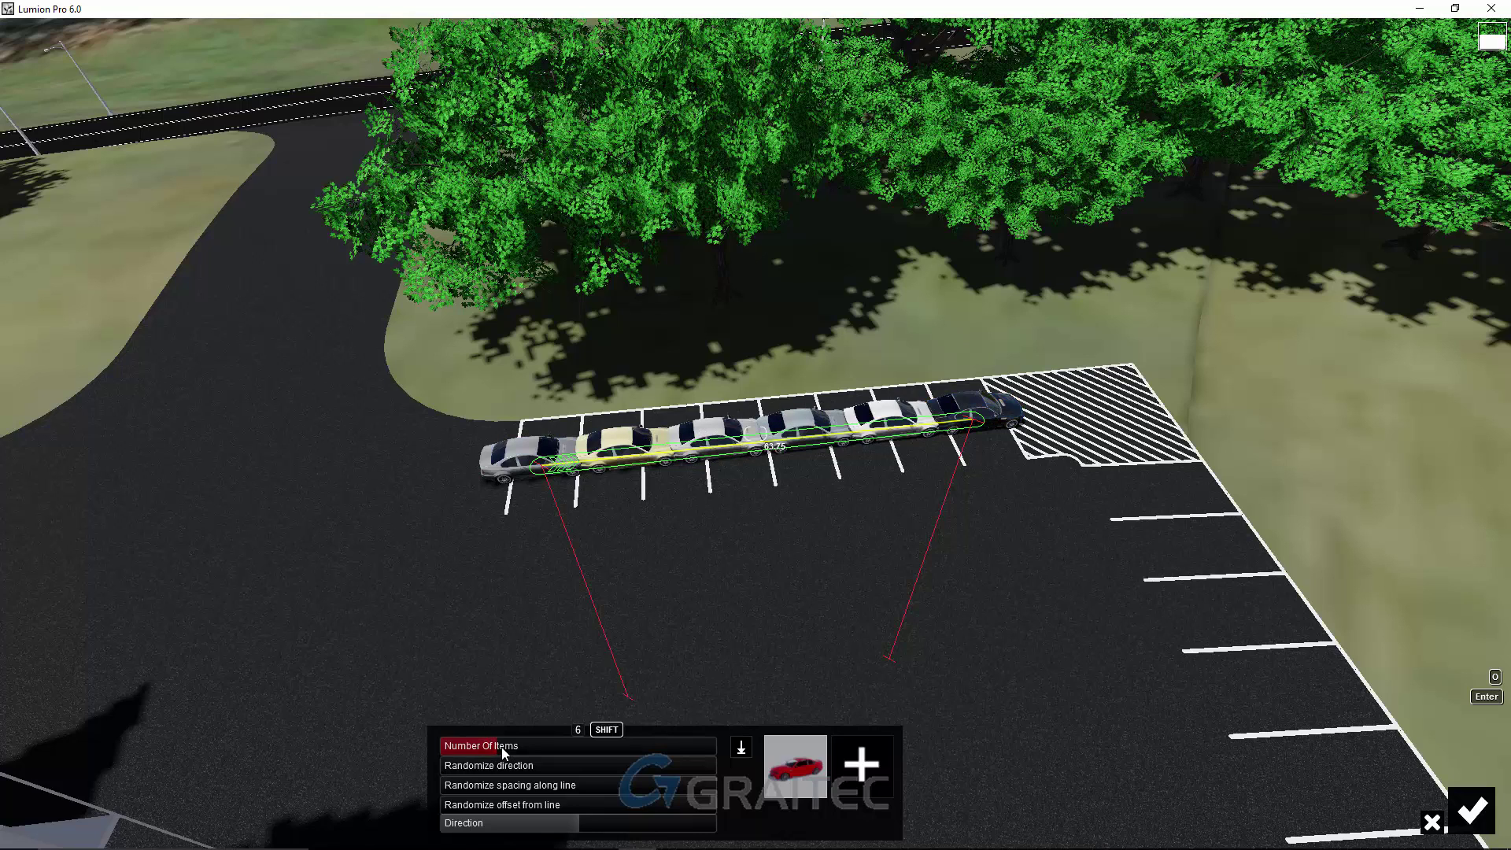
pyautogui.click(512, 746)
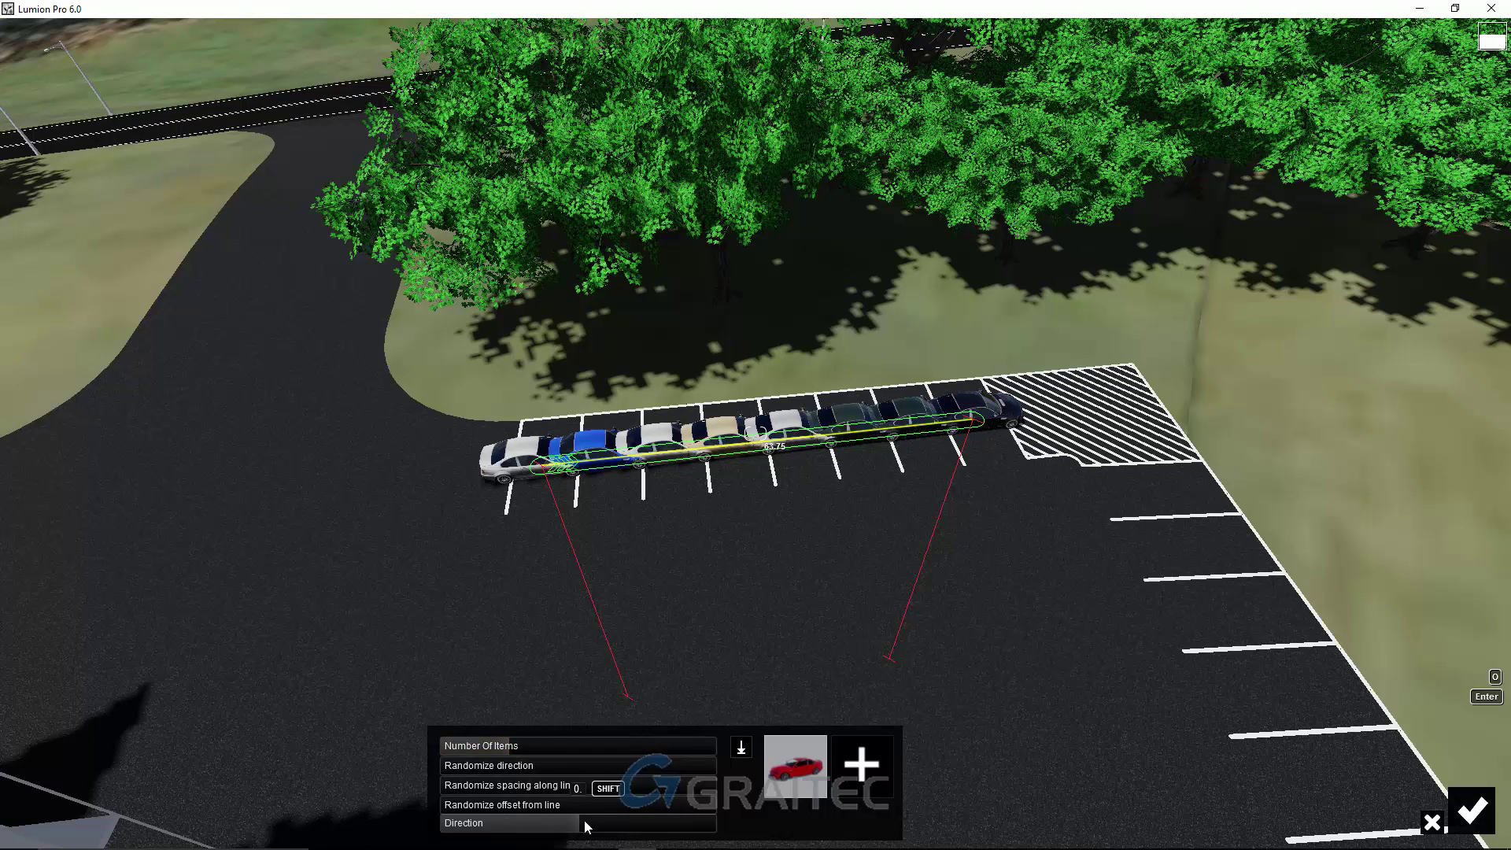
pyautogui.moveTo(576, 823)
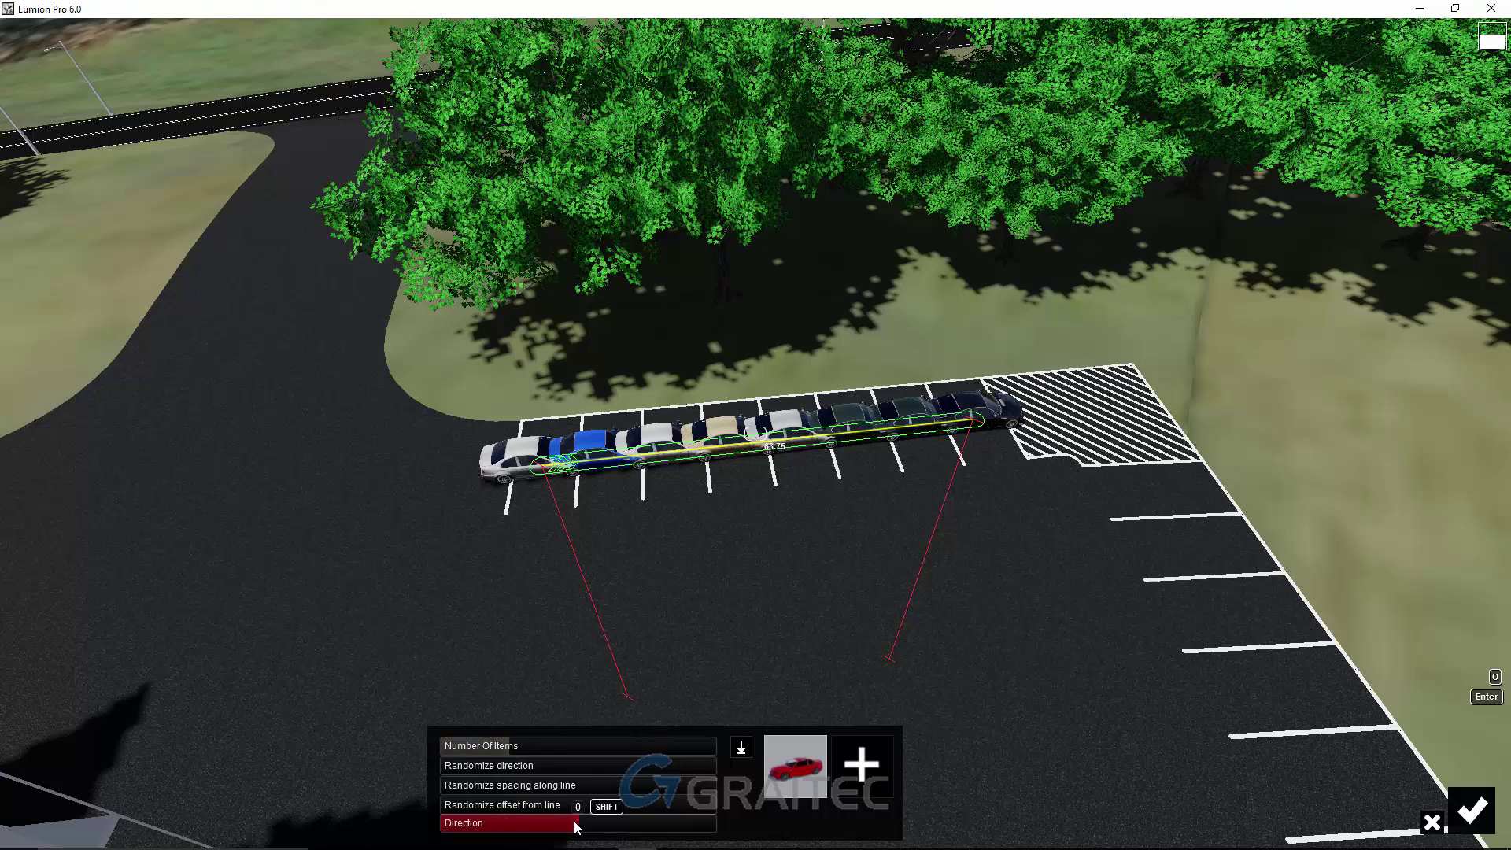
pyautogui.moveTo(576, 823)
pyautogui.mouseDown()
pyautogui.moveTo(477, 841)
pyautogui.moveTo(516, 836)
pyautogui.mouseUp()
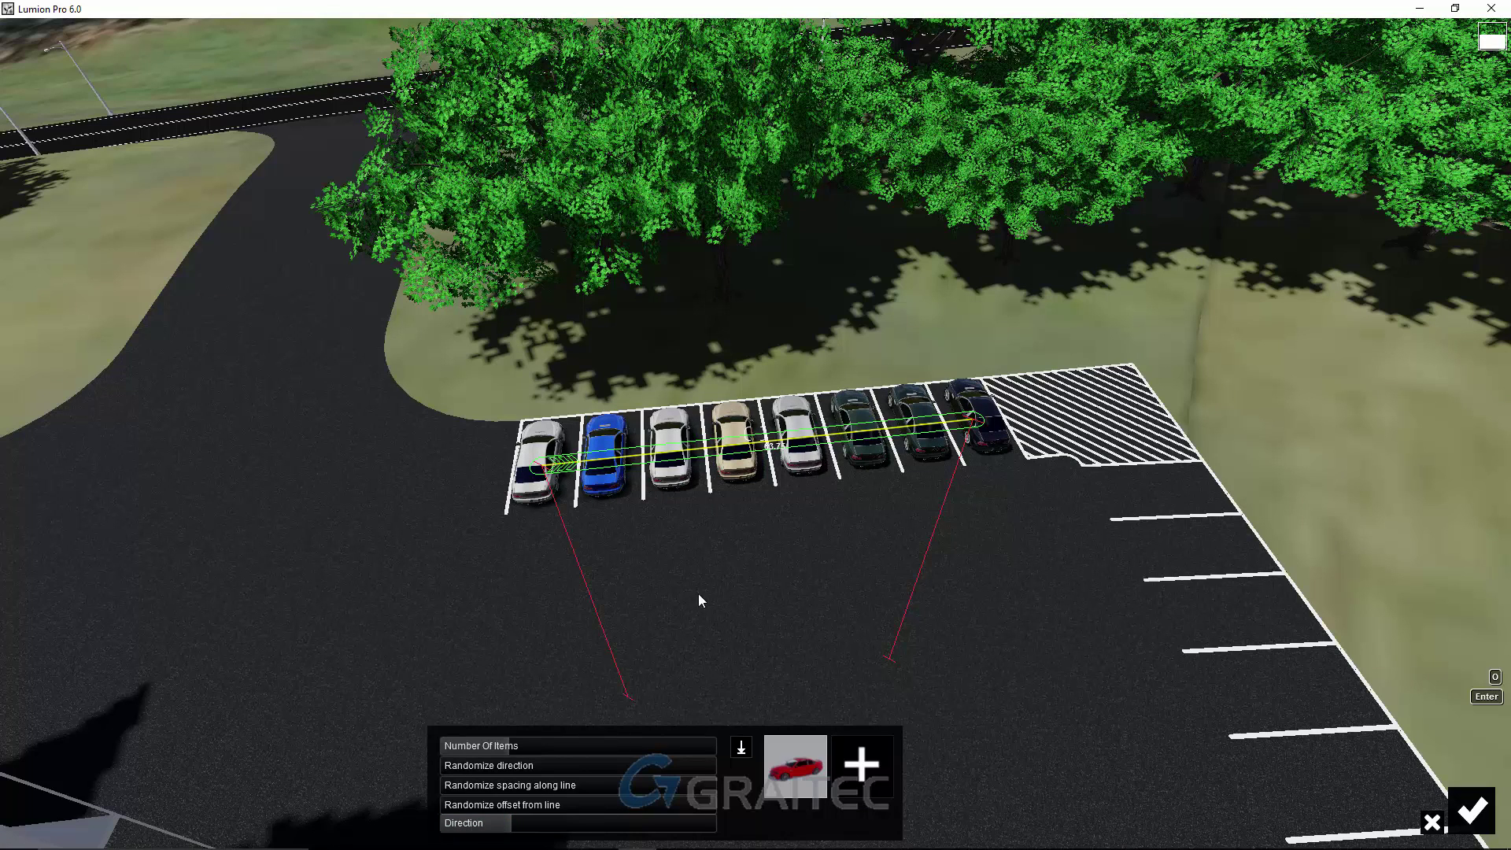
pyautogui.click(1477, 807)
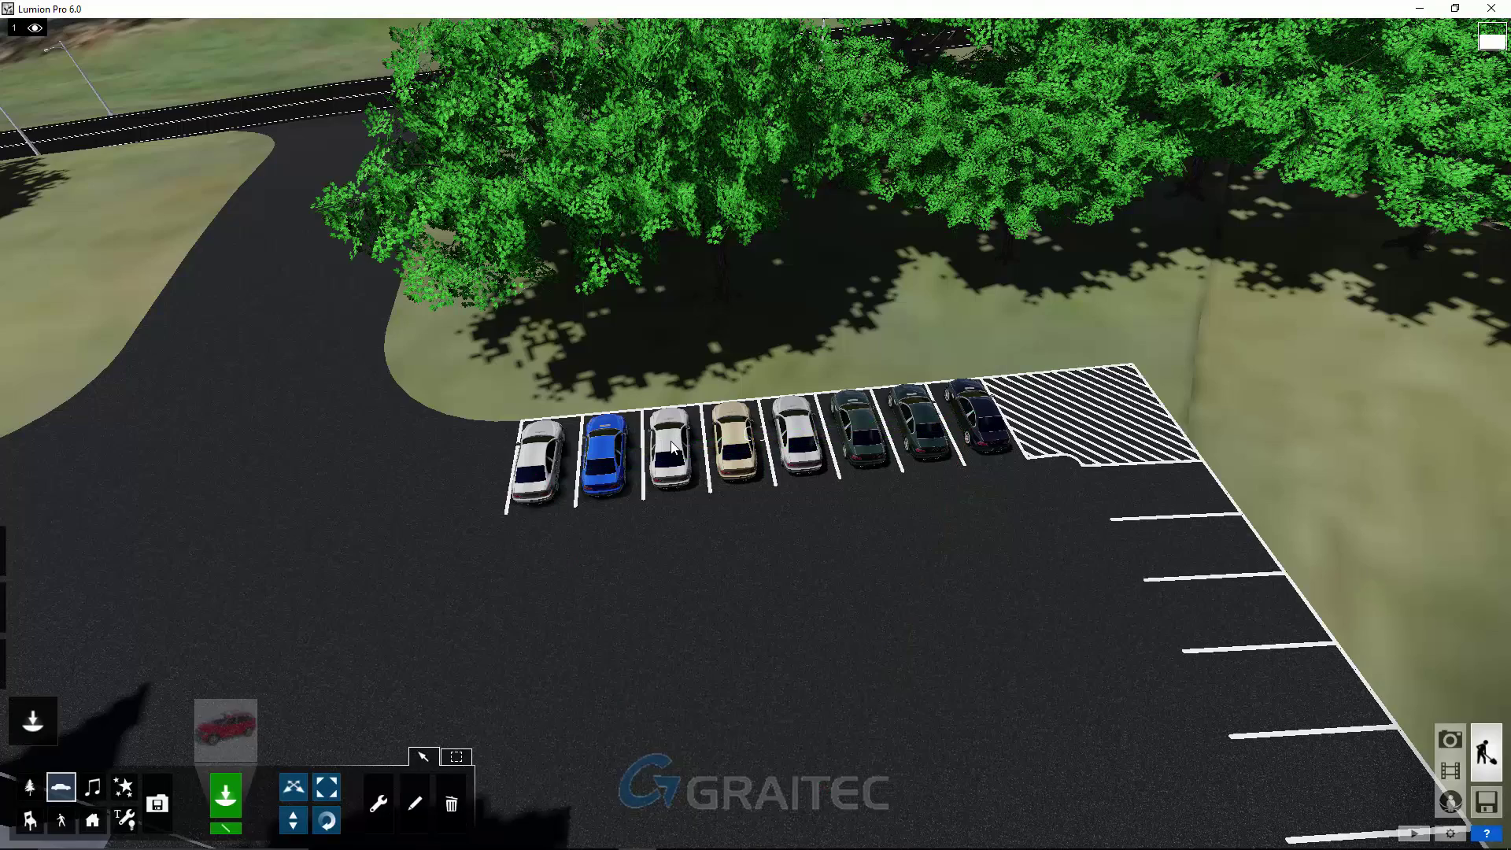
# Delete the blue, light silver and dark navy cars from the parking row
pyautogui.scroll(3, 734, 464)
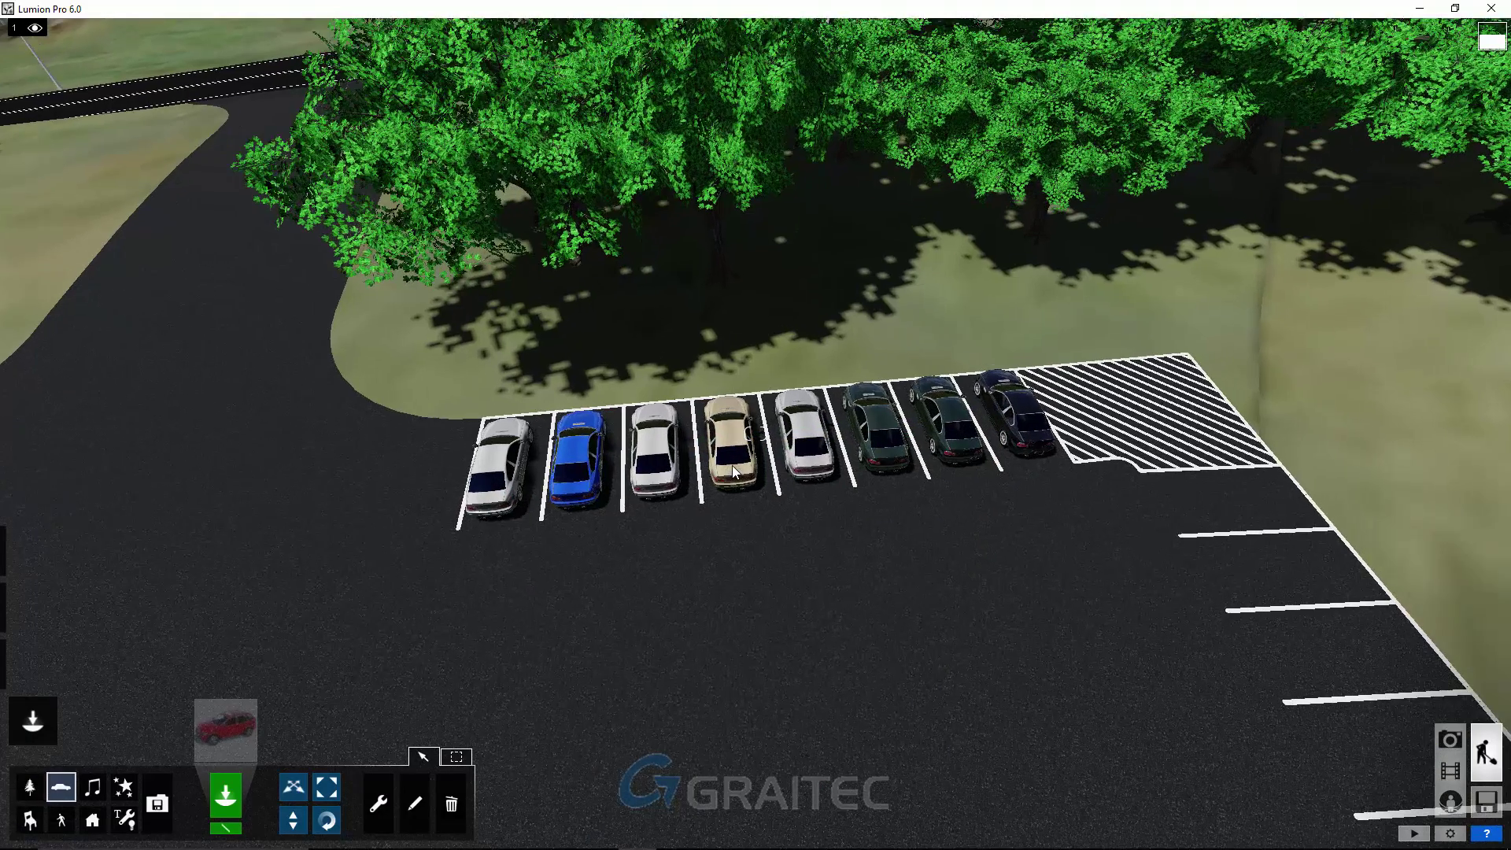
pyautogui.scroll(3, 744, 540)
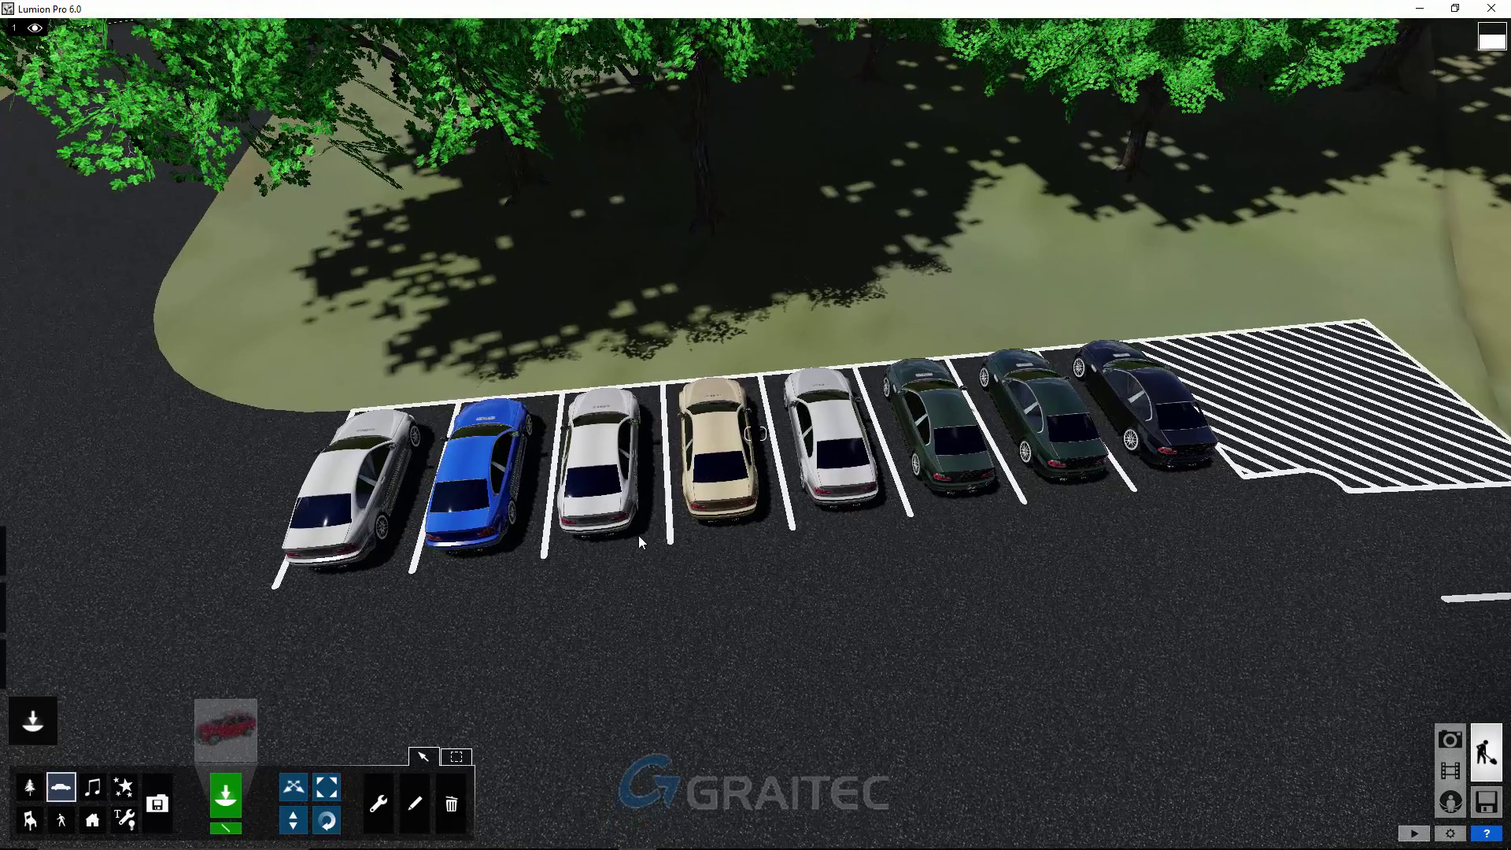
pyautogui.scroll(3, 640, 535)
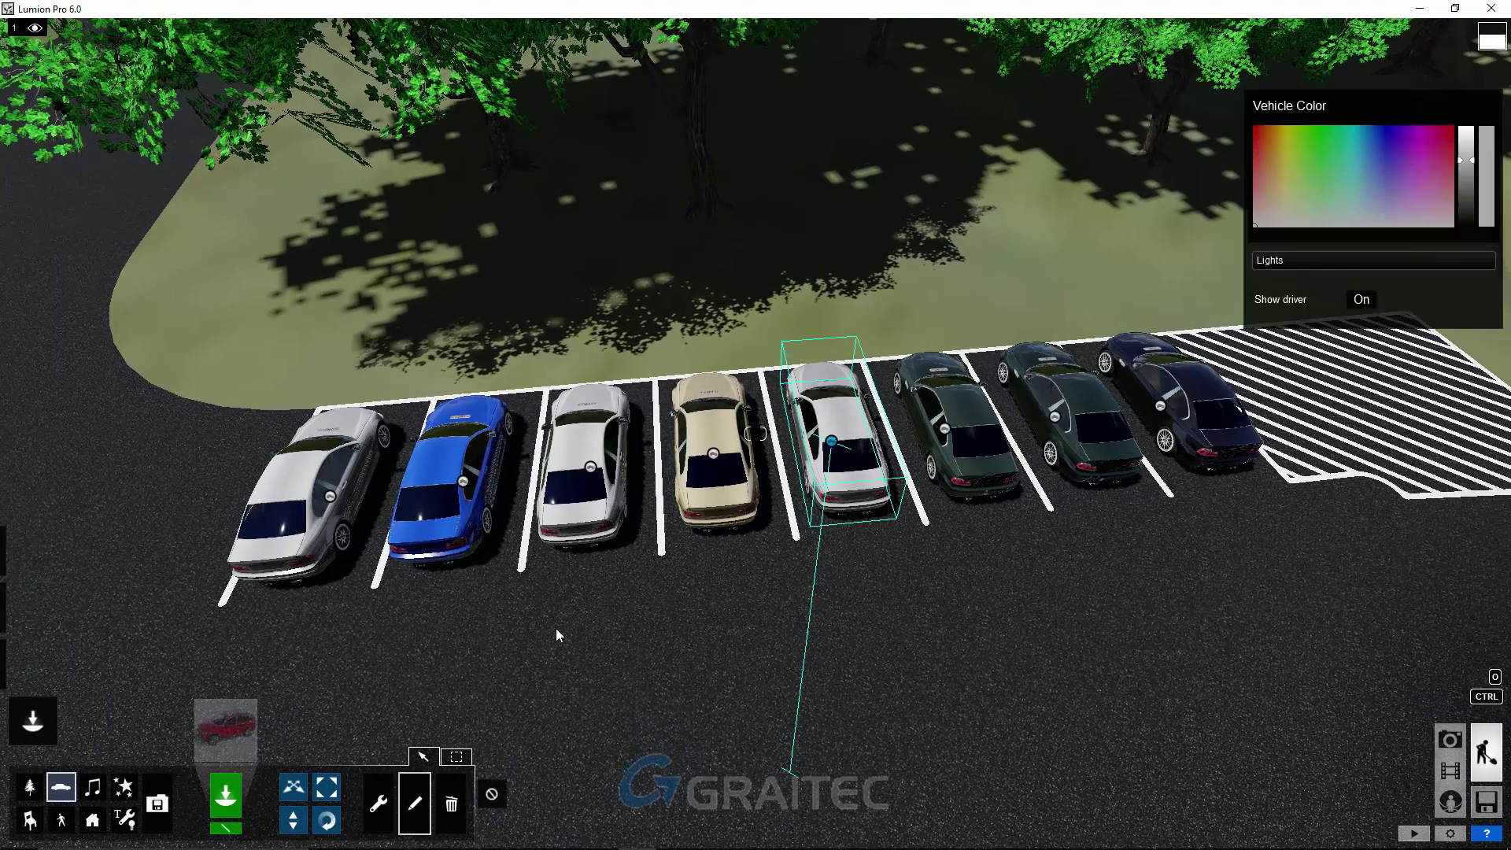
pyautogui.click(451, 803)
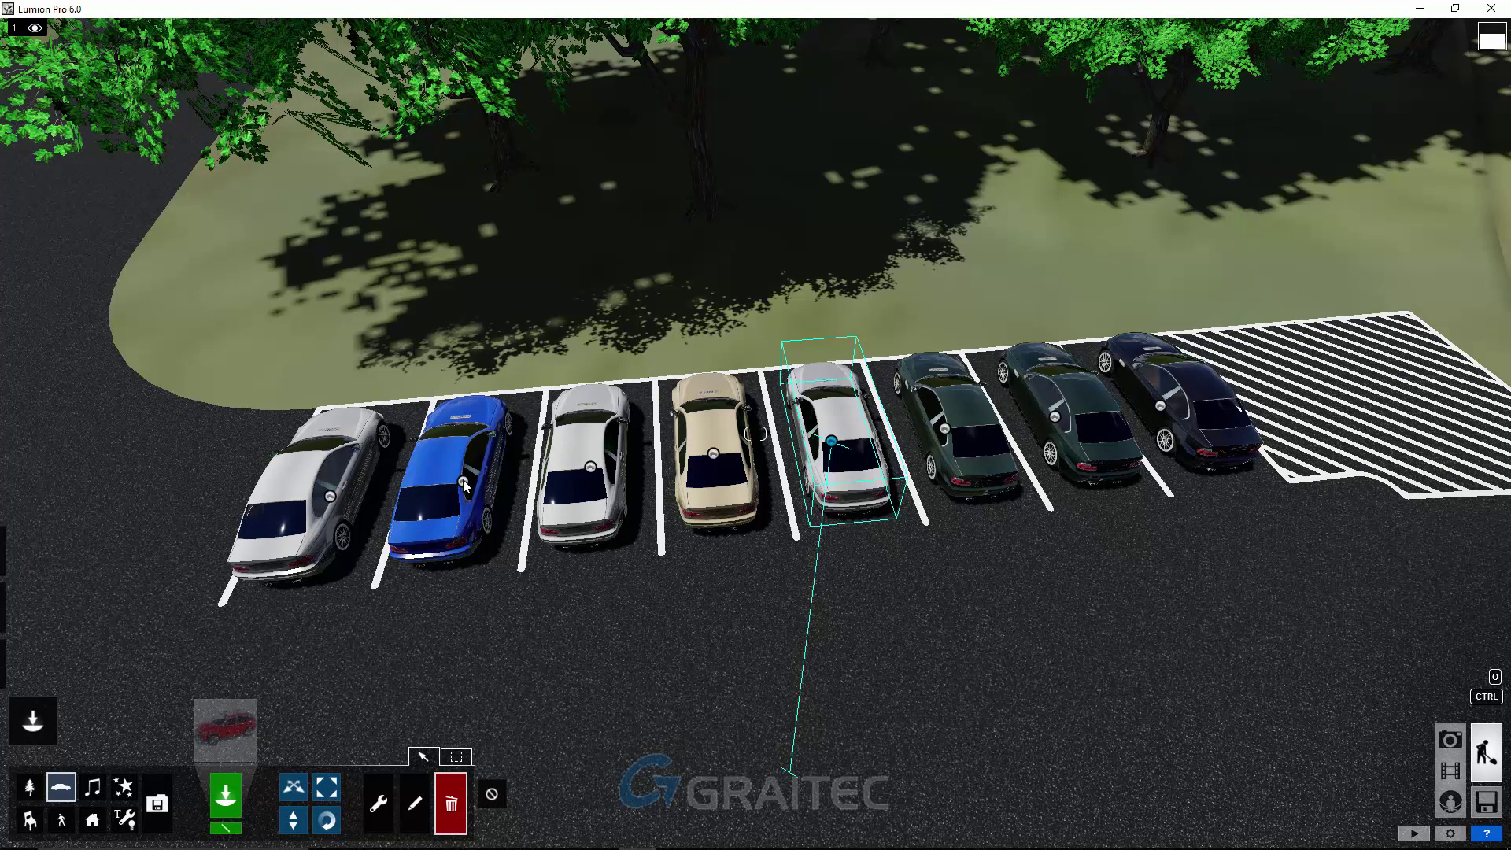
pyautogui.click(500, 491)
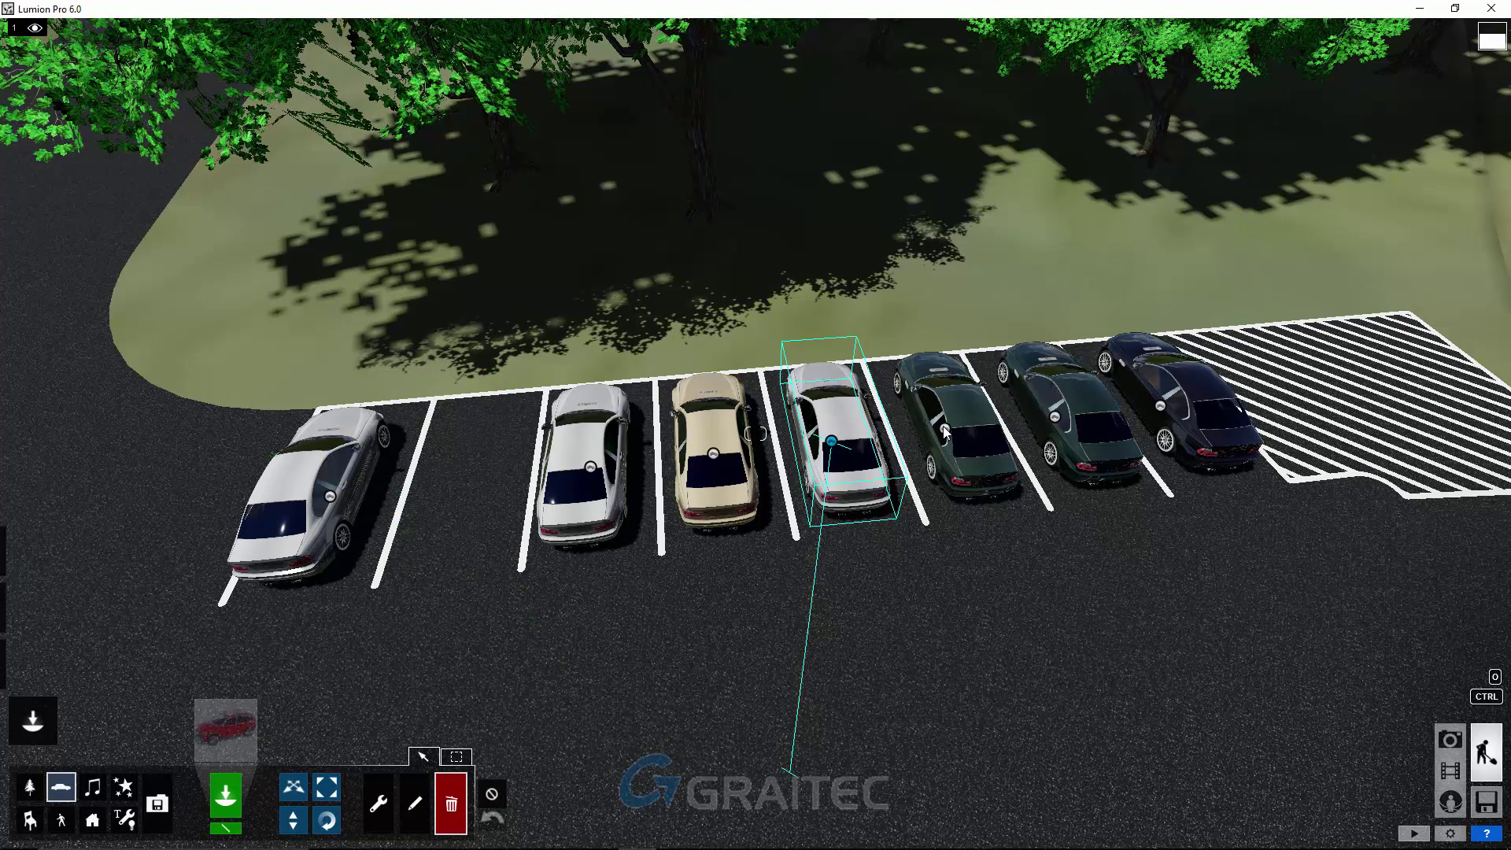
pyautogui.click(838, 445)
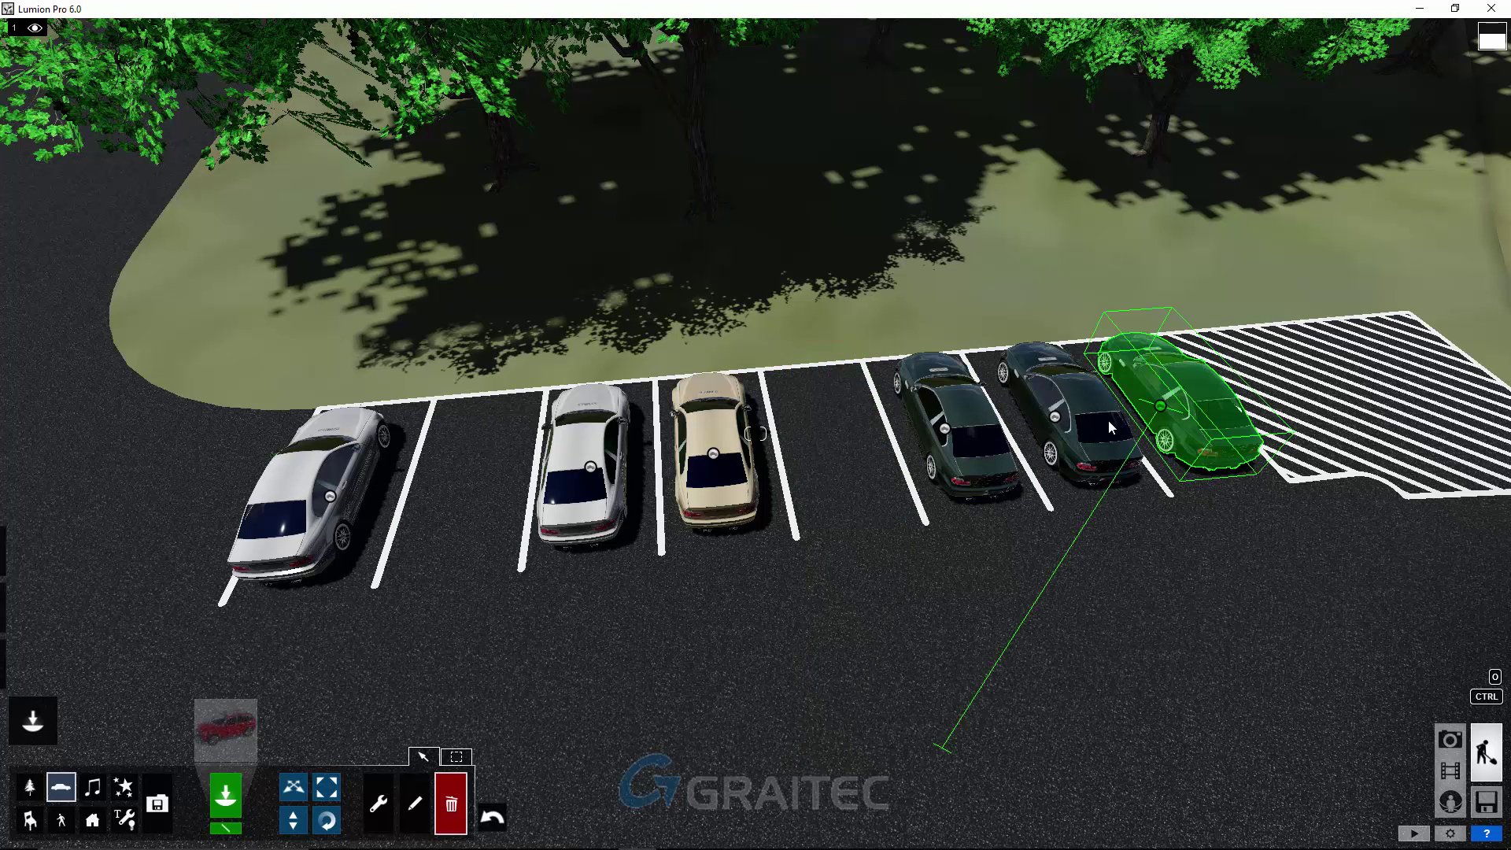
pyautogui.click(1163, 413)
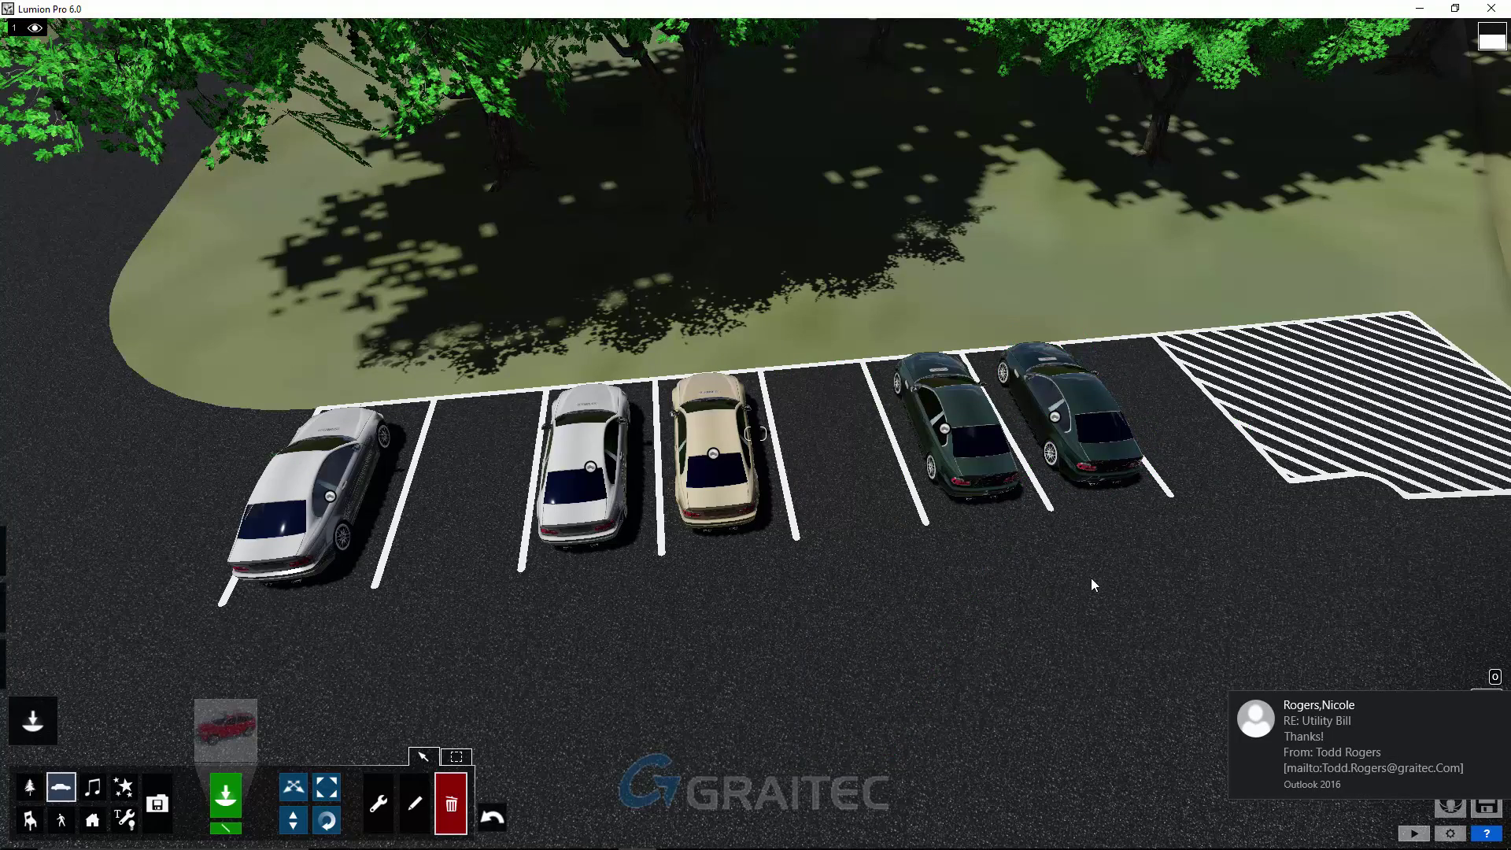
pyautogui.moveTo(756, 433); pyautogui.dragTo(756, 433, button='right')
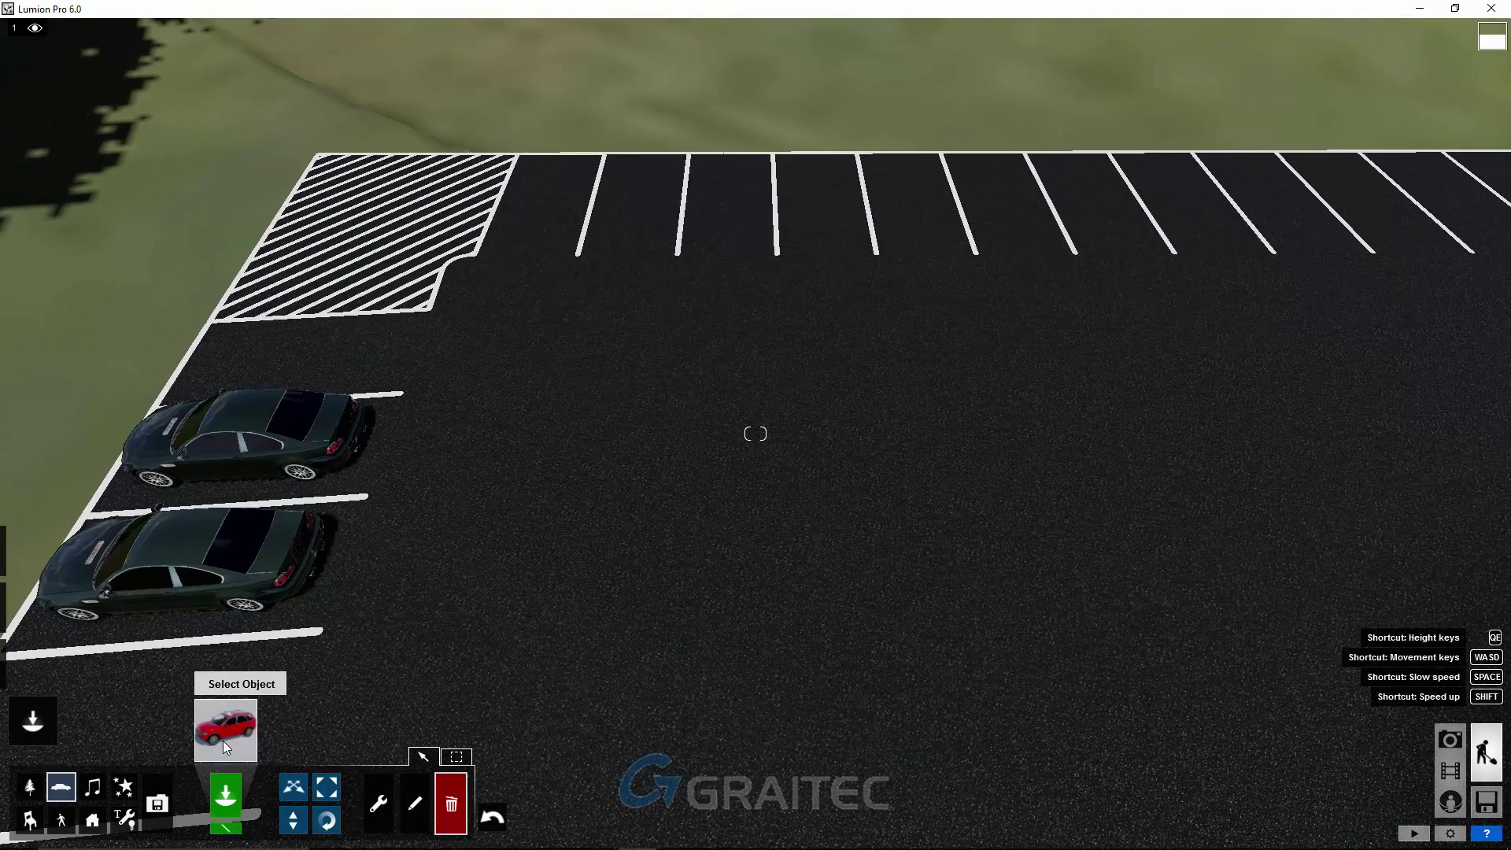
# Lay a line of 9 vehicles starting with SUV_003 across the top row of bays
pyautogui.click(224, 736)
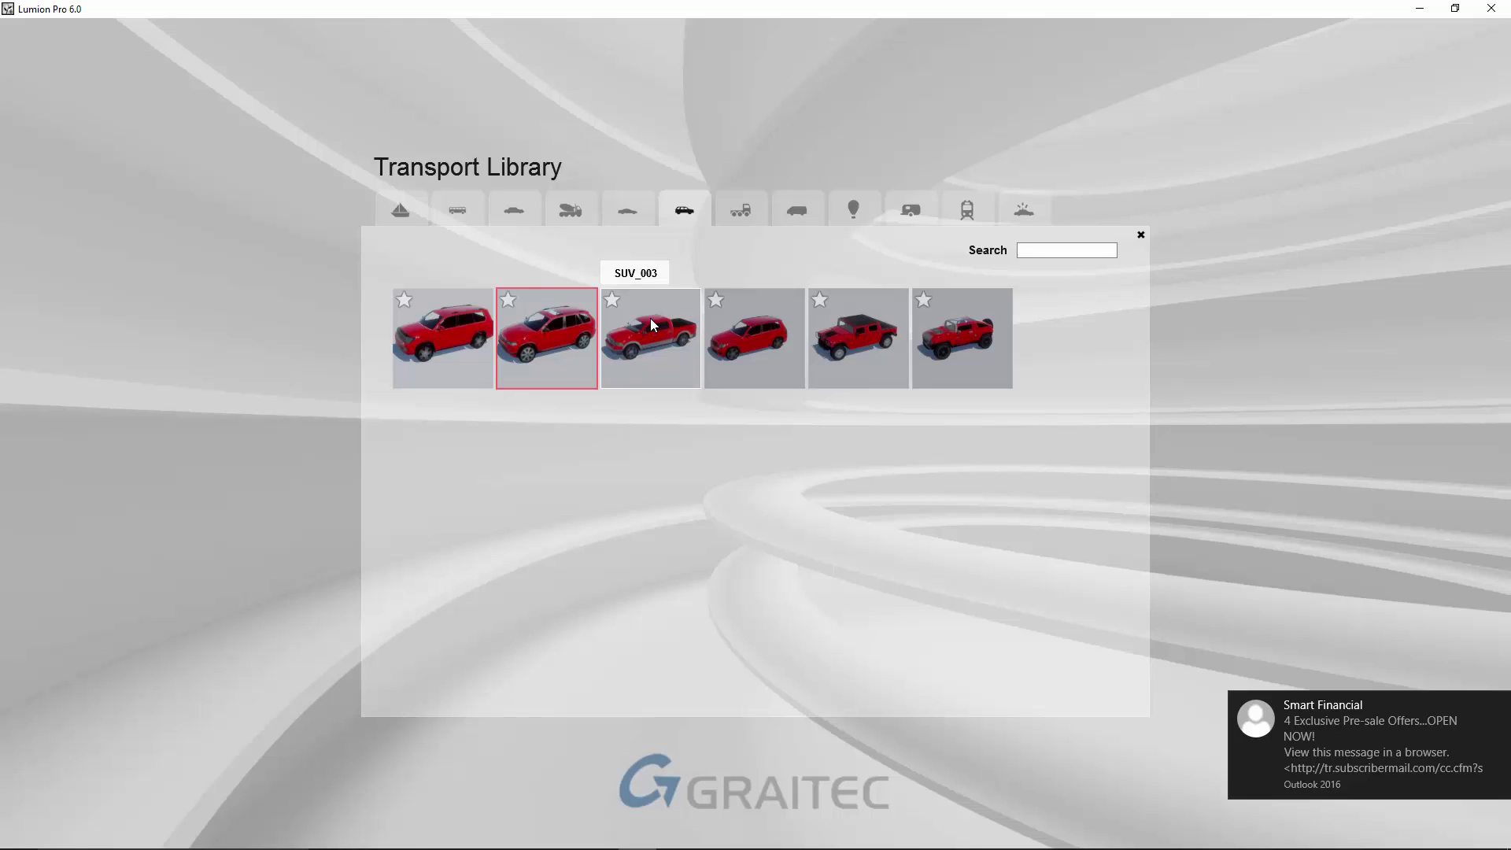
pyautogui.click(650, 318)
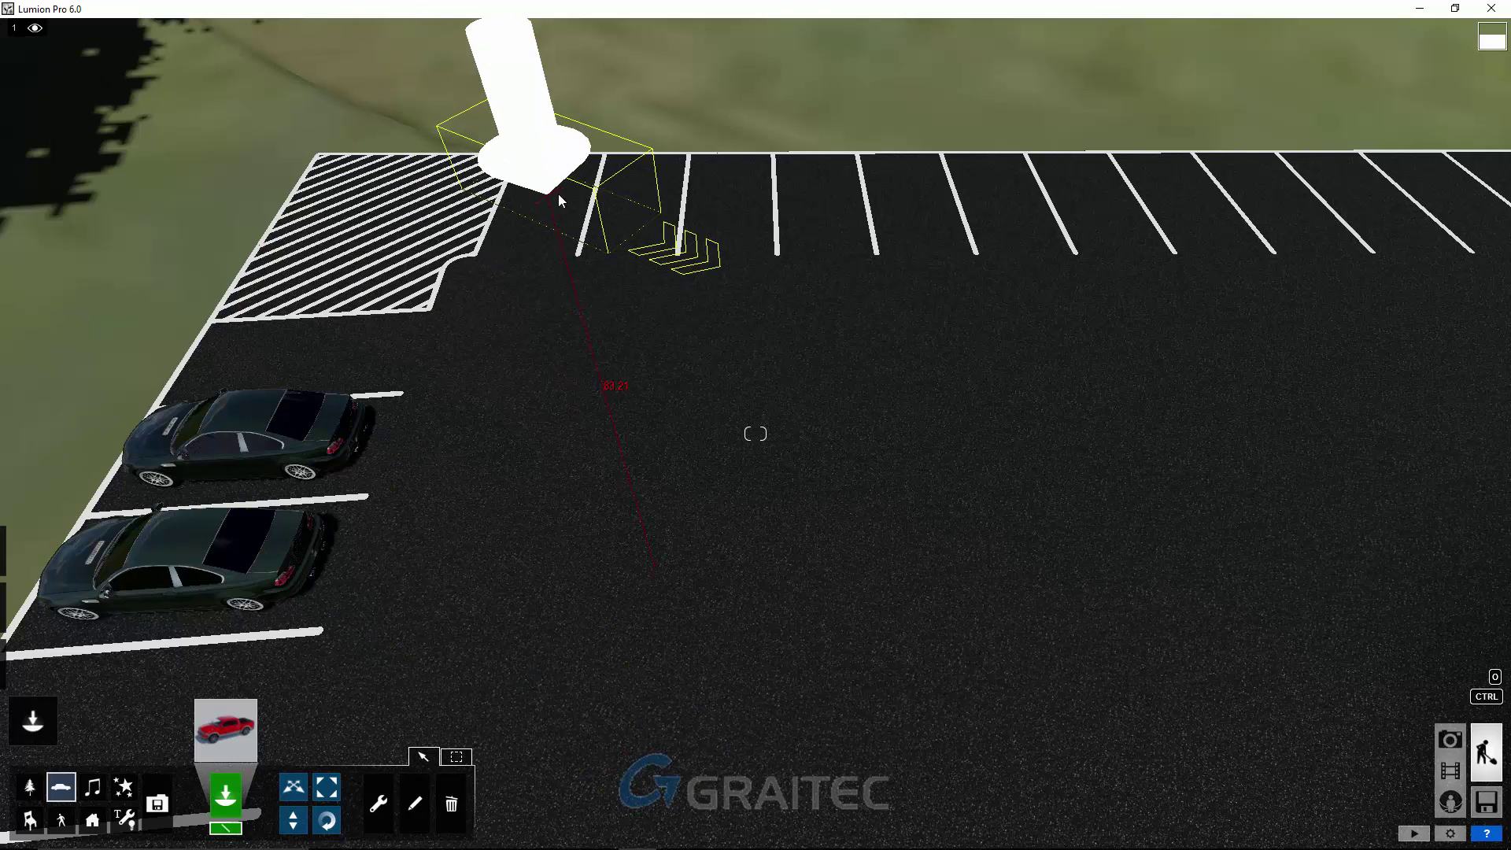
pyautogui.click(559, 194)
pyautogui.moveTo(837, 195); pyautogui.dragTo(1278, 201)
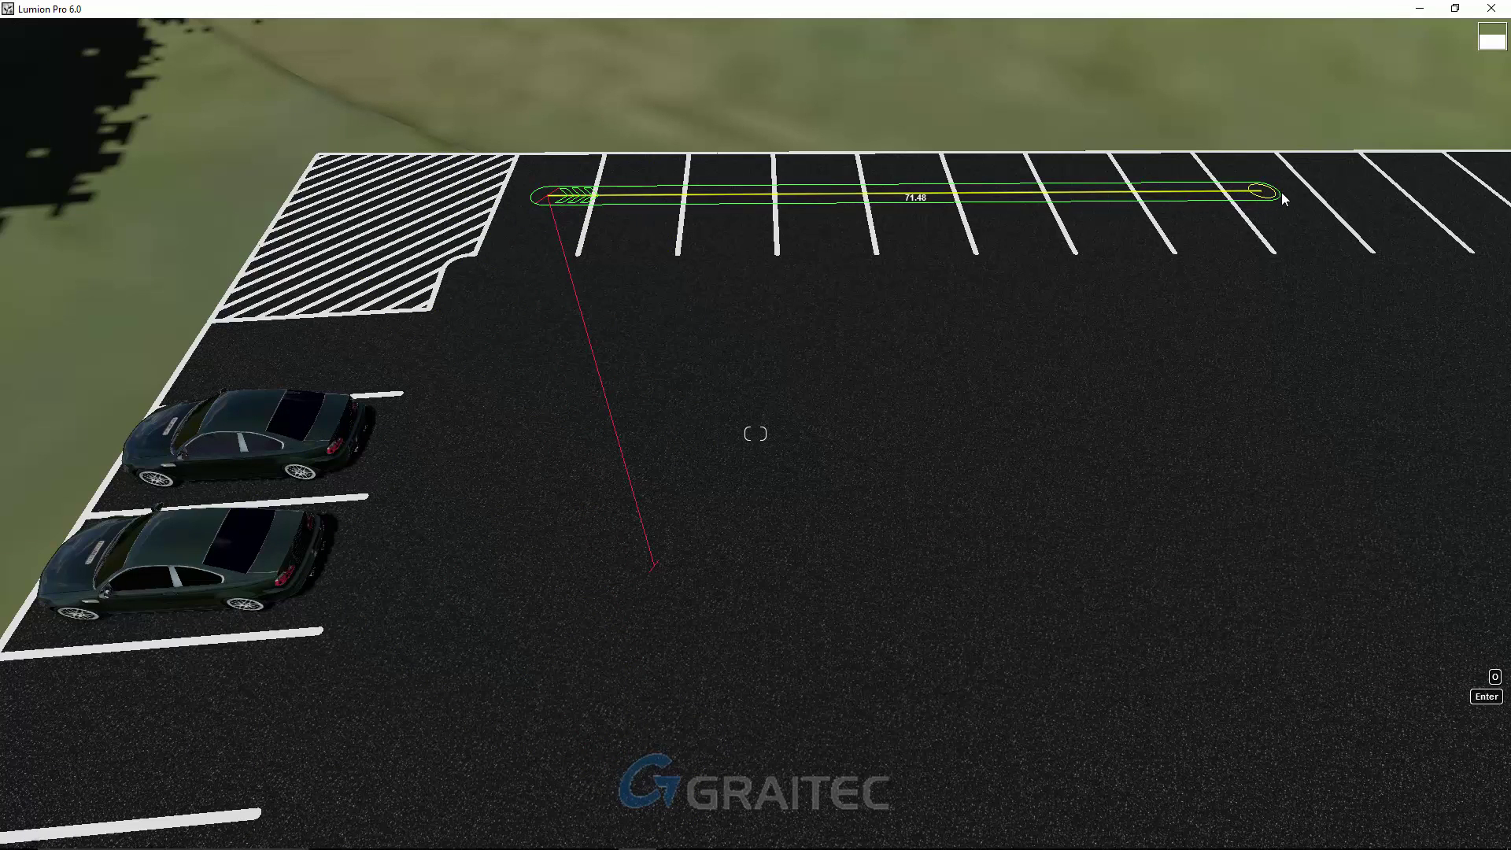
pyautogui.click(1277, 196)
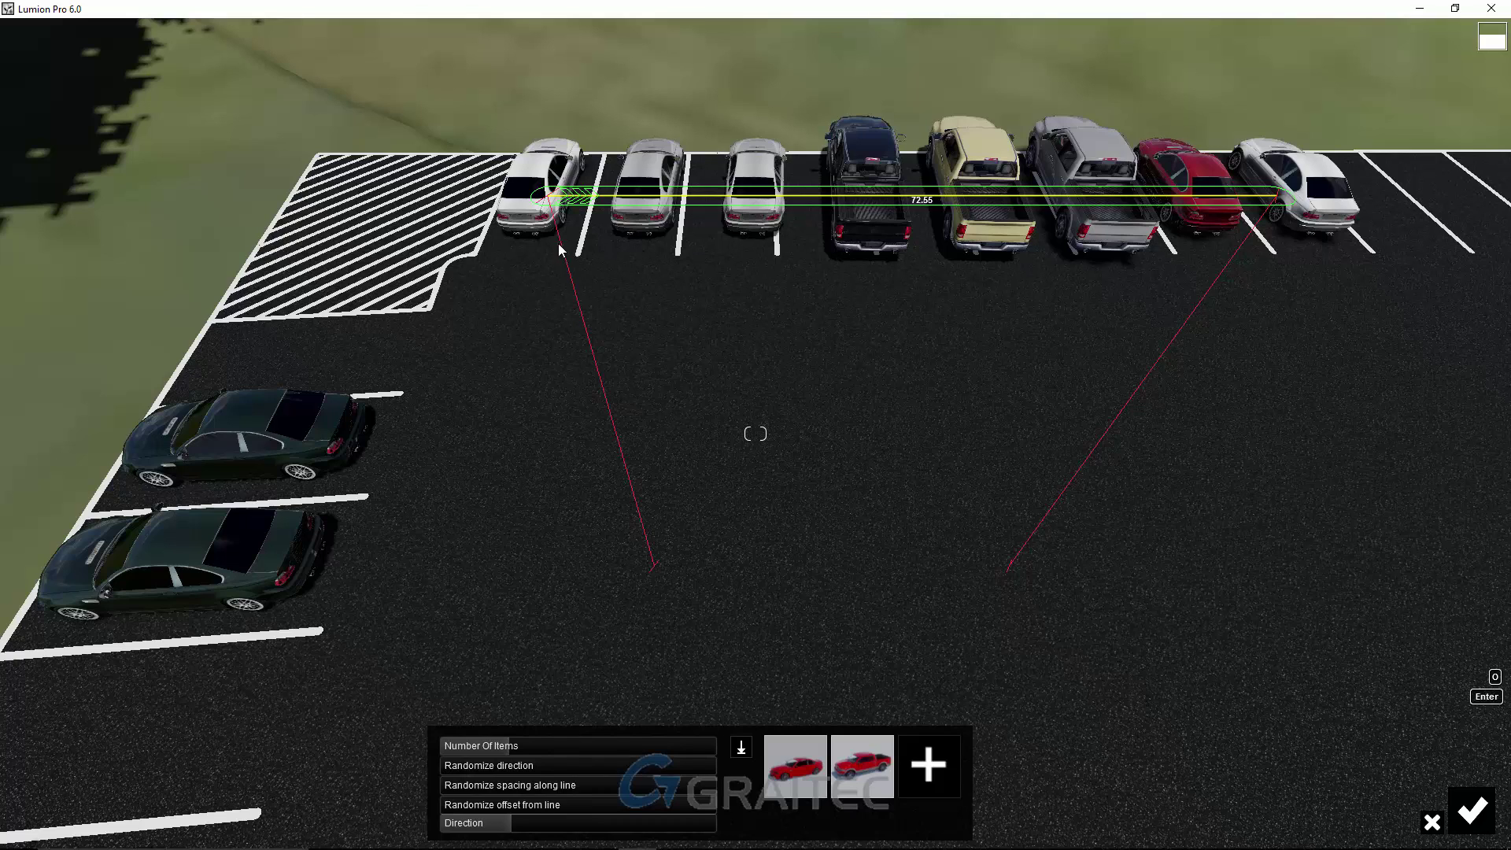
pyautogui.click(505, 744)
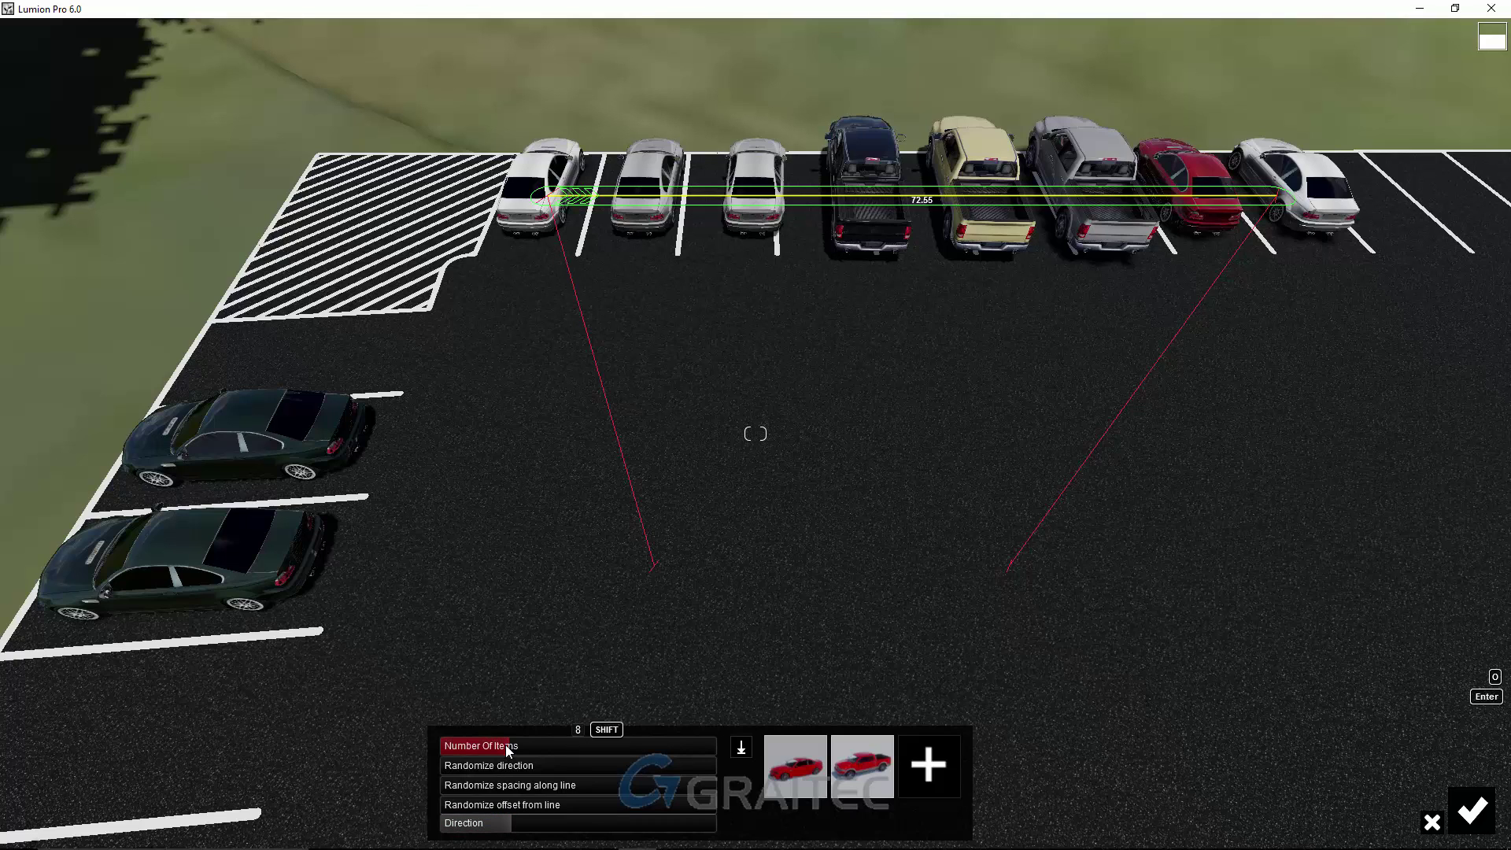
pyautogui.moveTo(507, 745); pyautogui.dragTo(509, 744)
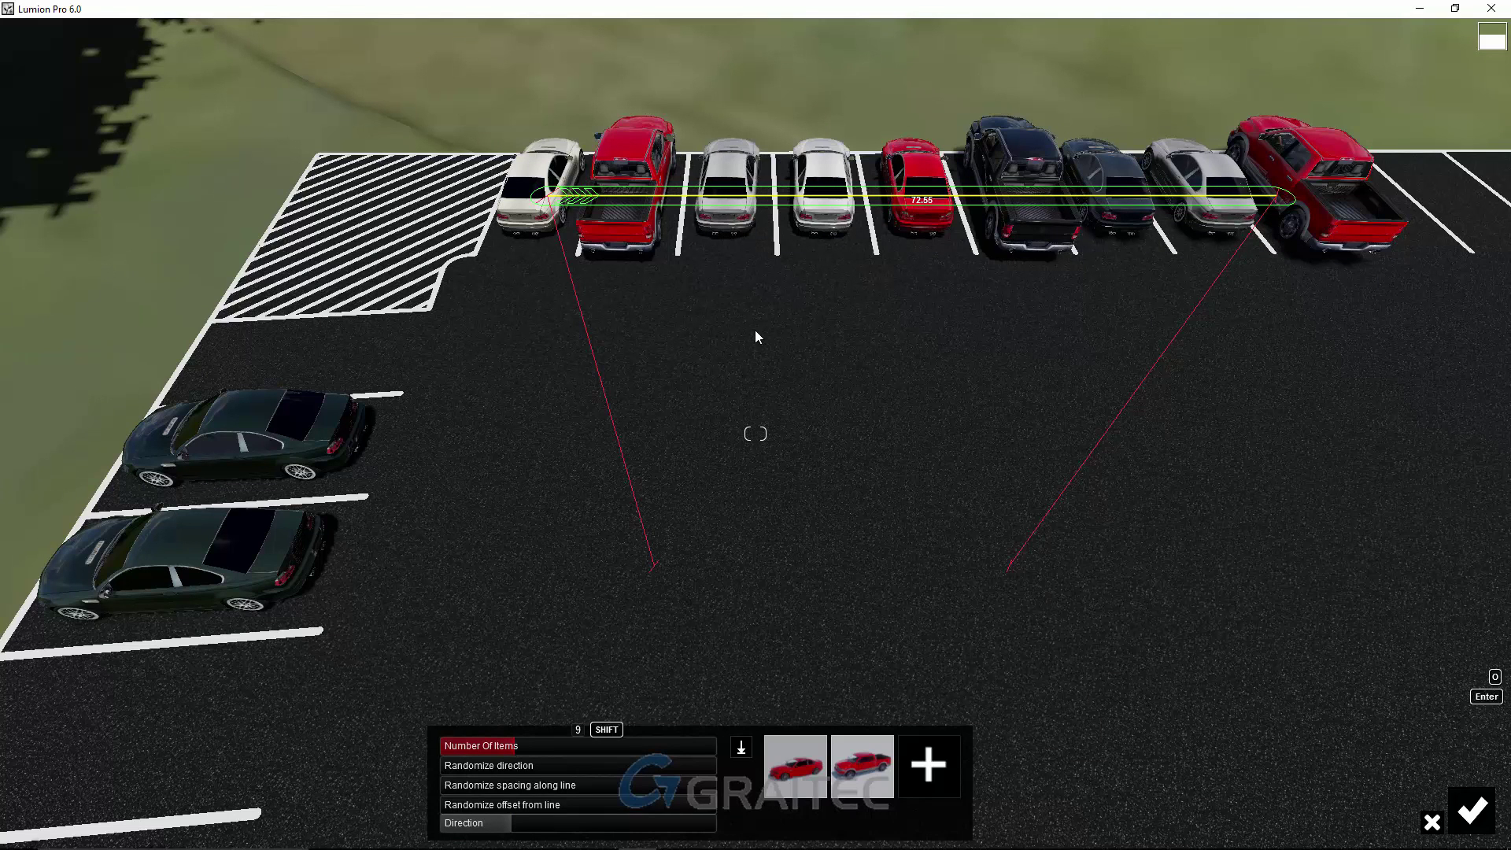
# Add sports car and red car models to the line mix and confirm the nine vehicles
pyautogui.click(944, 769)
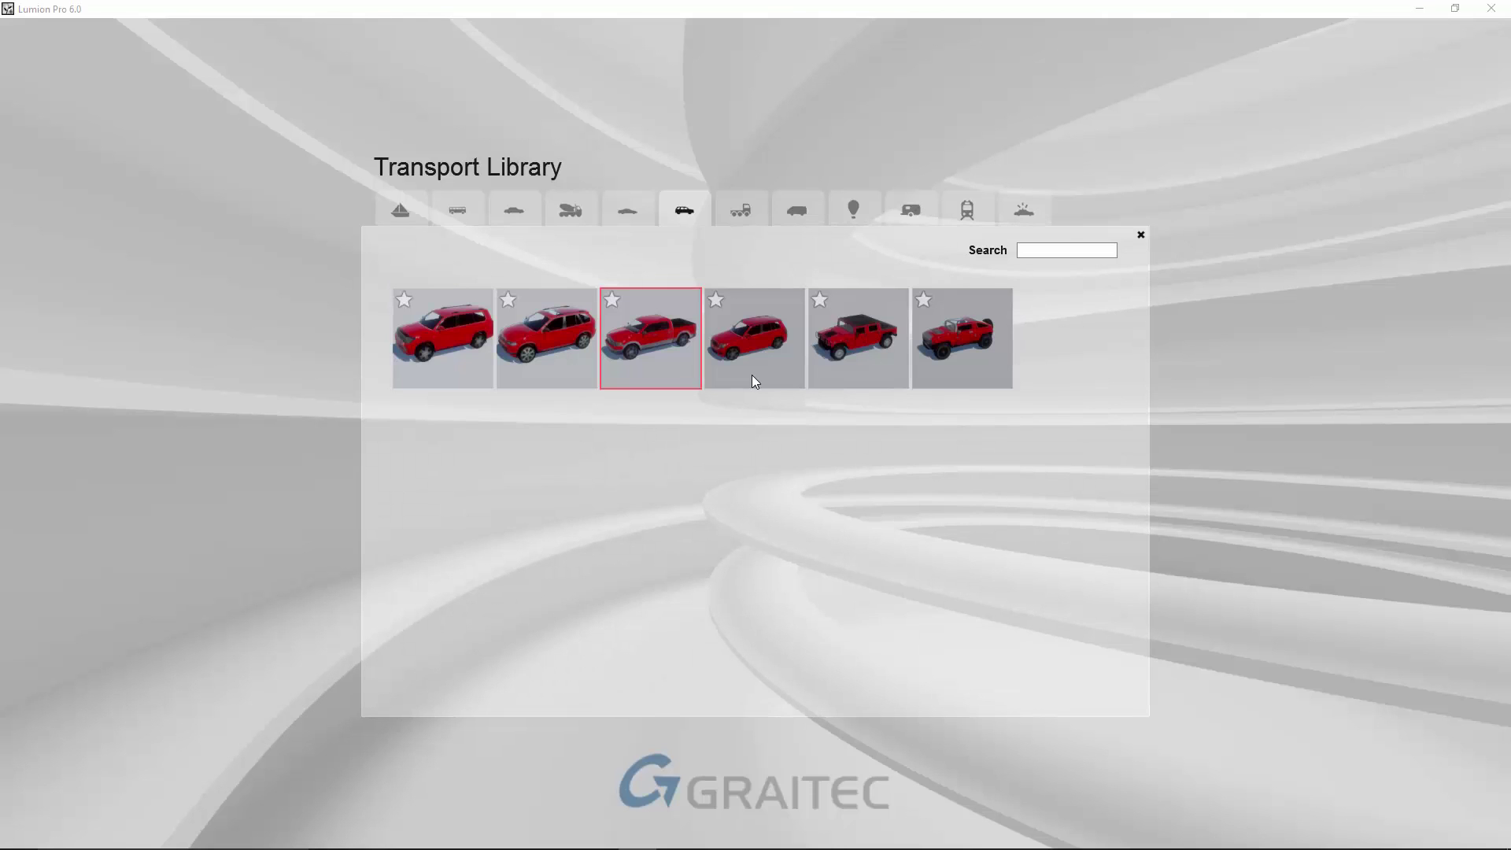
pyautogui.click(617, 215)
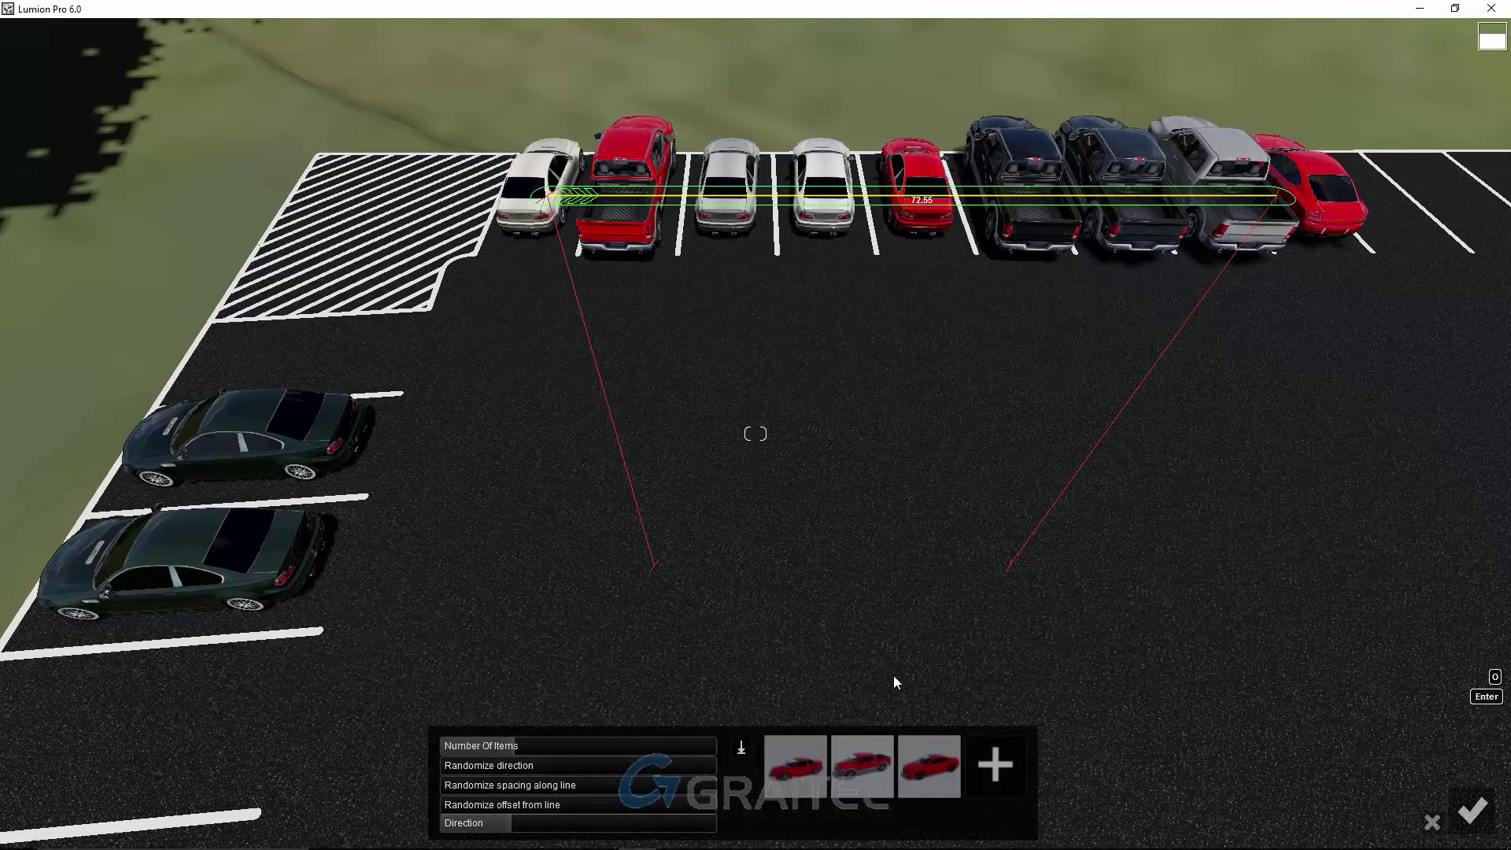
pyautogui.click(986, 759)
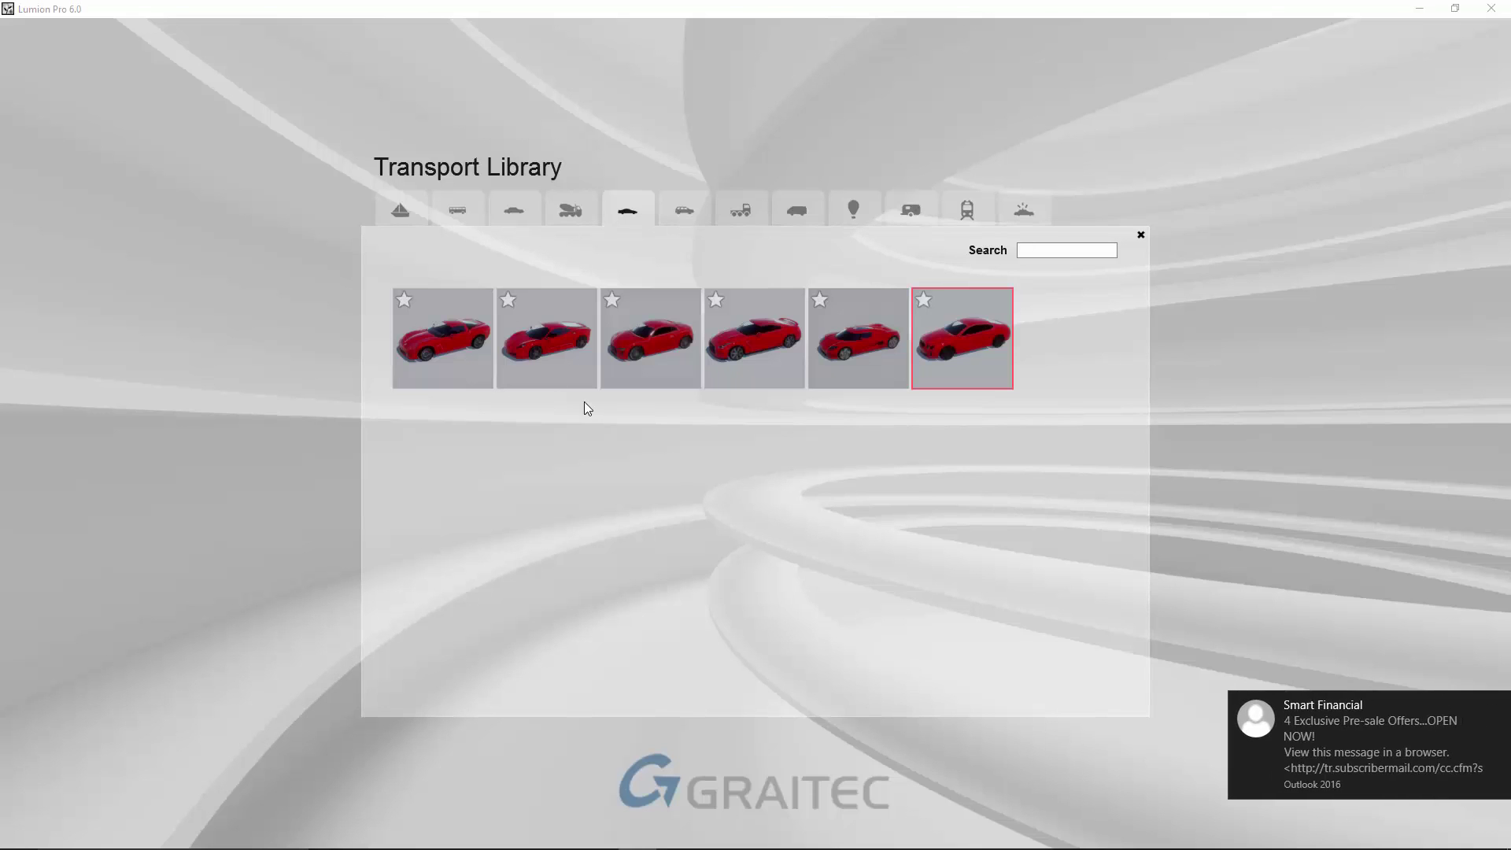
pyautogui.click(513, 211)
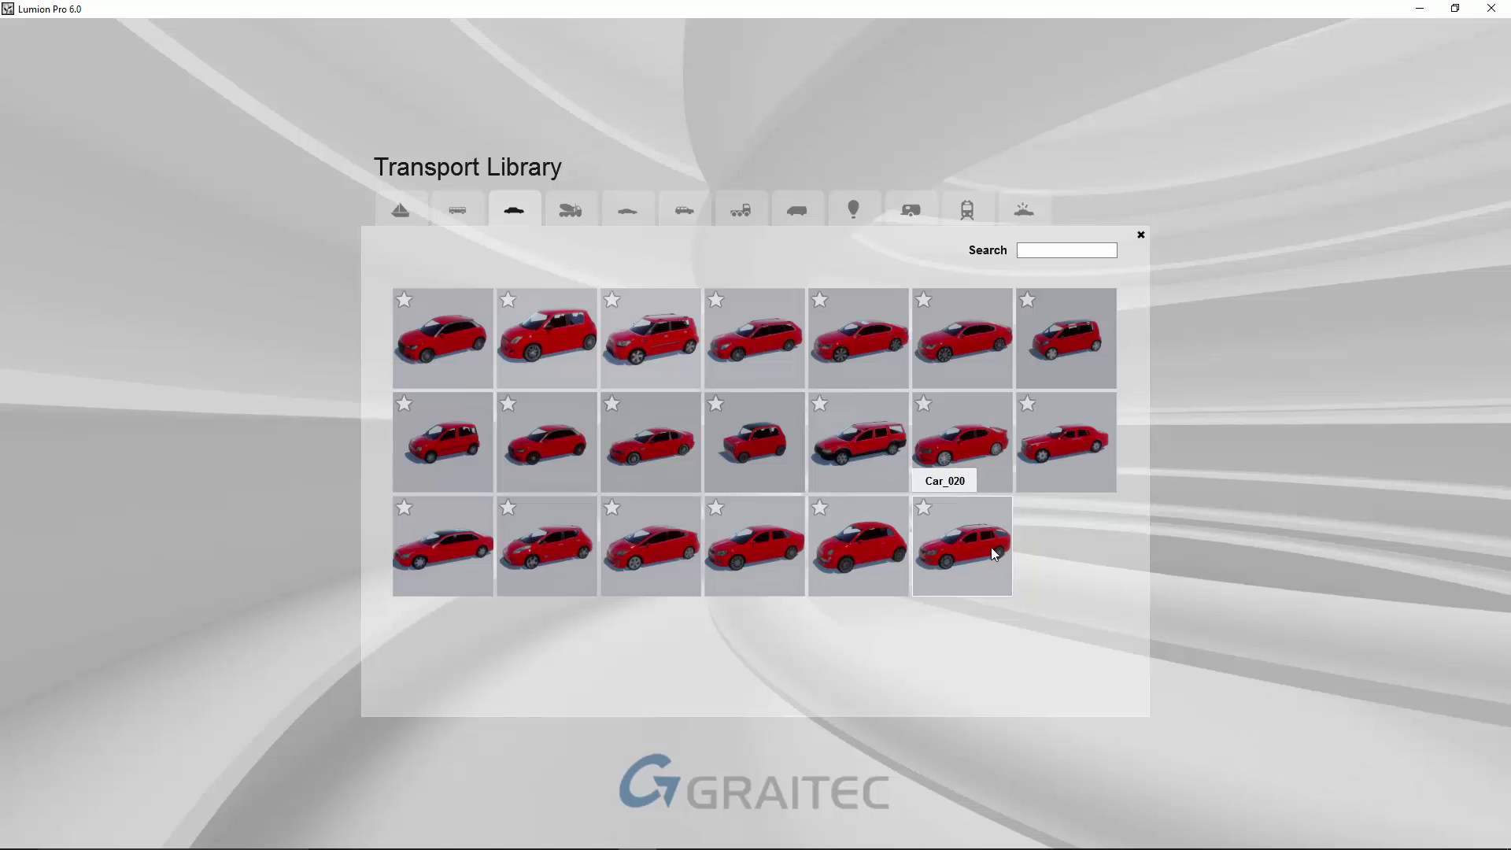
pyautogui.click(484, 560)
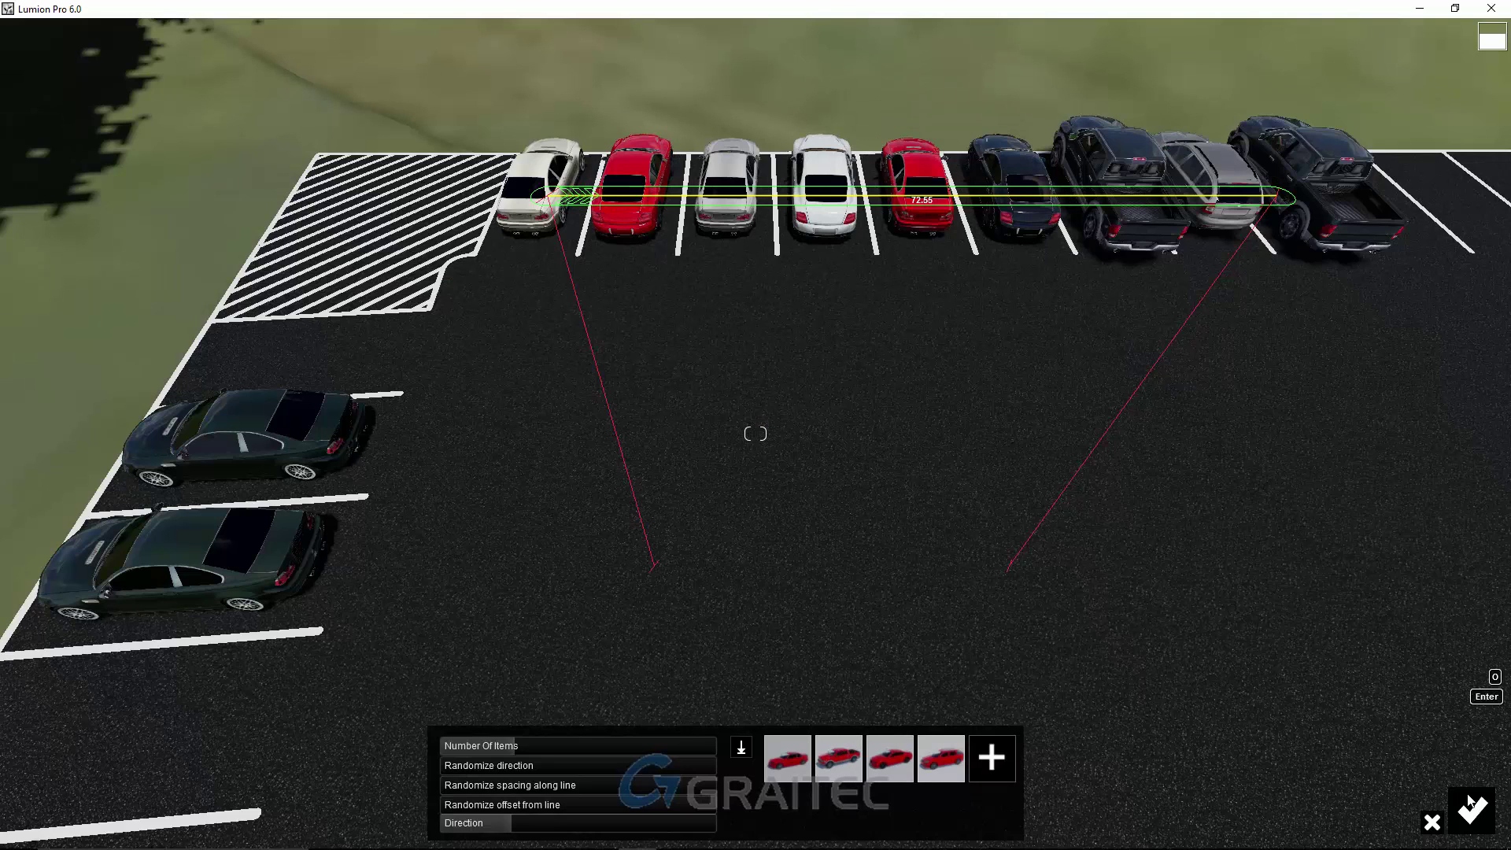
pyautogui.press('Return')
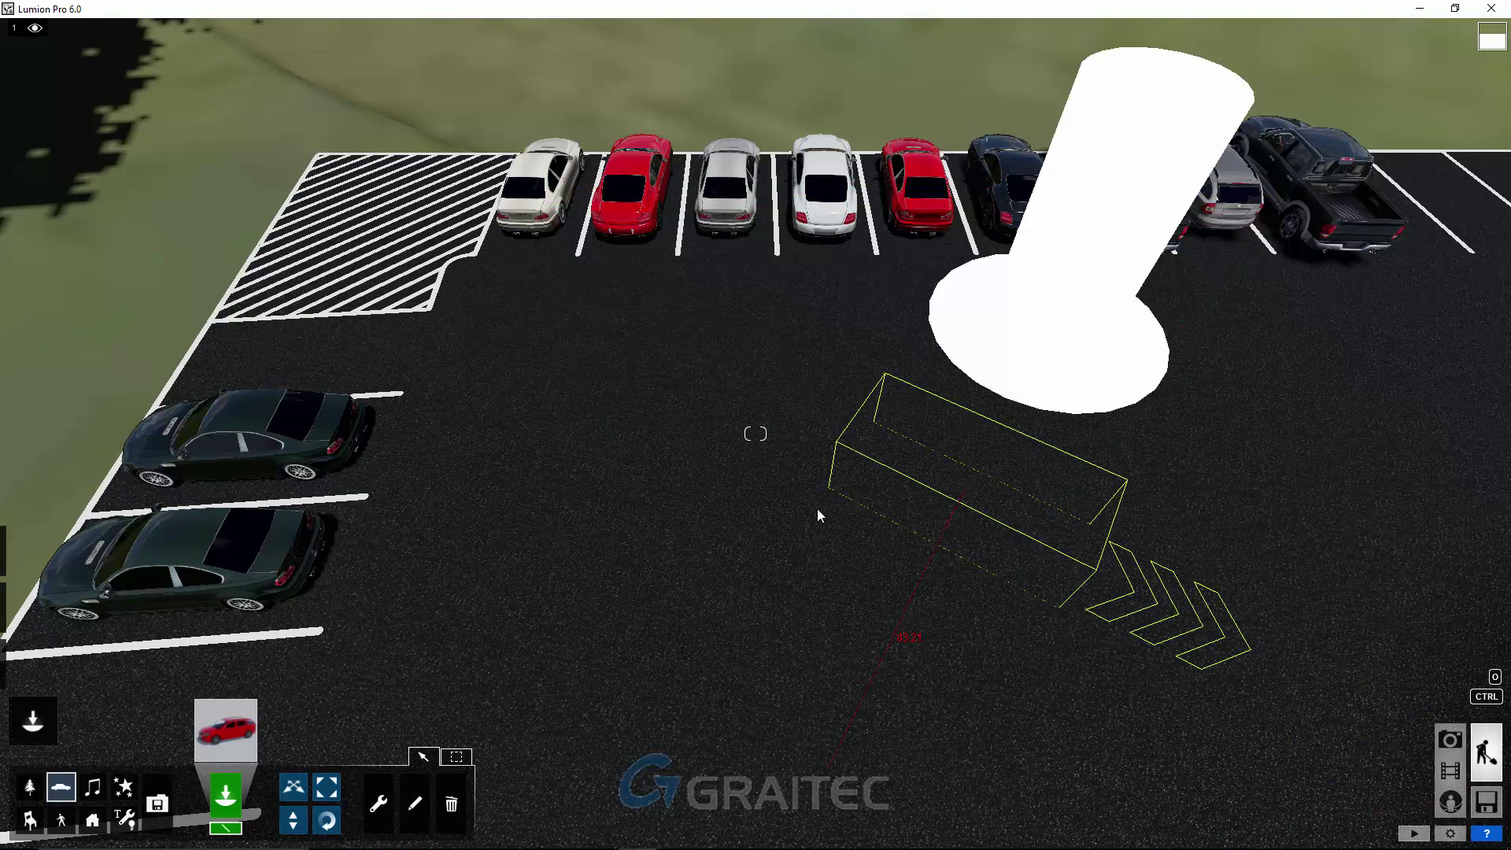
# Delete the red car and the right-end pickup truck from the top row
pyautogui.click(451, 803)
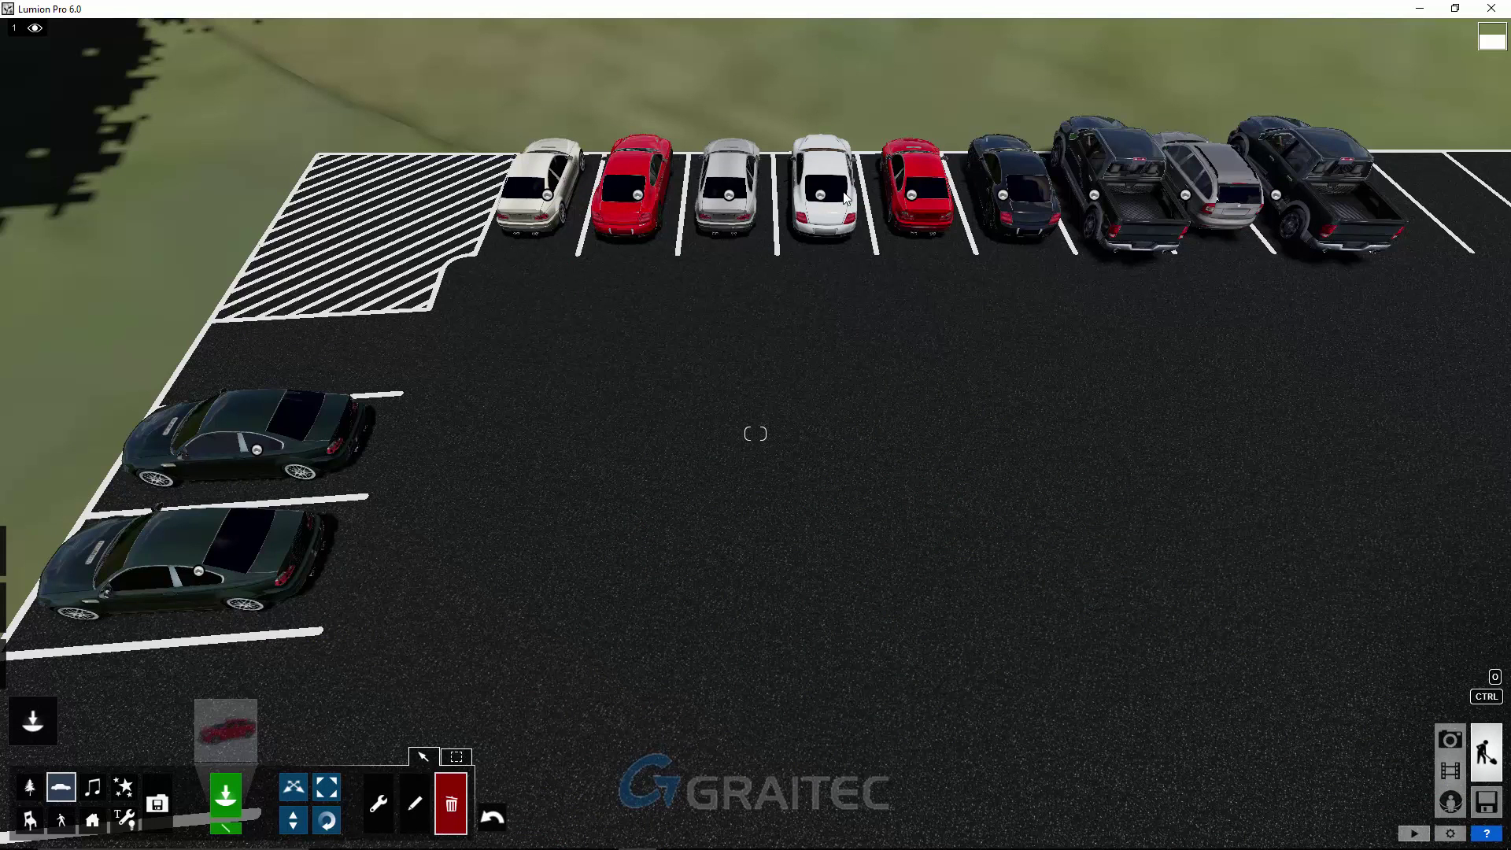
pyautogui.click(911, 196)
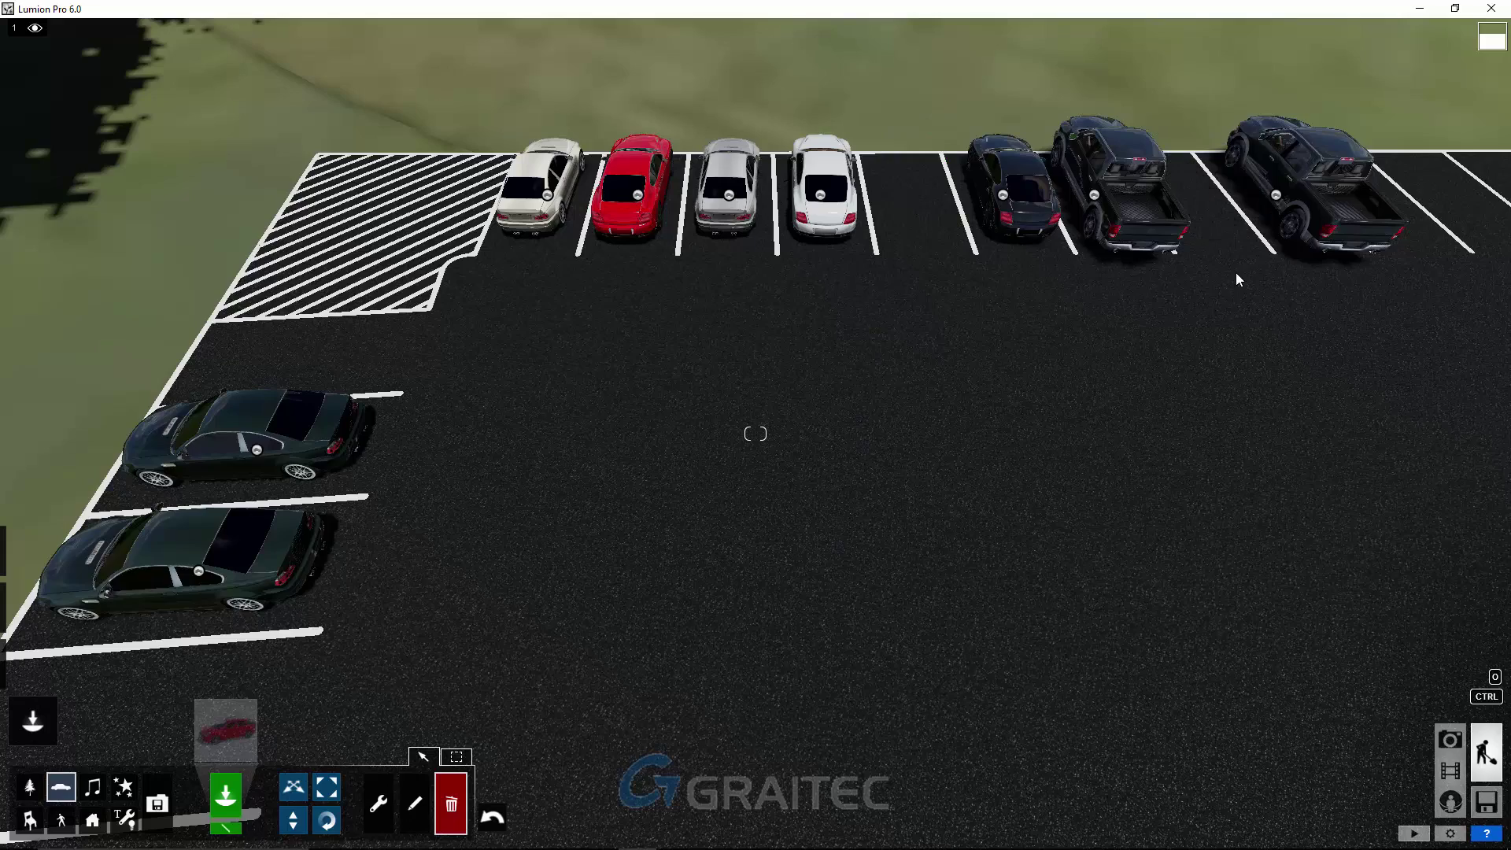
pyautogui.click(1277, 195)
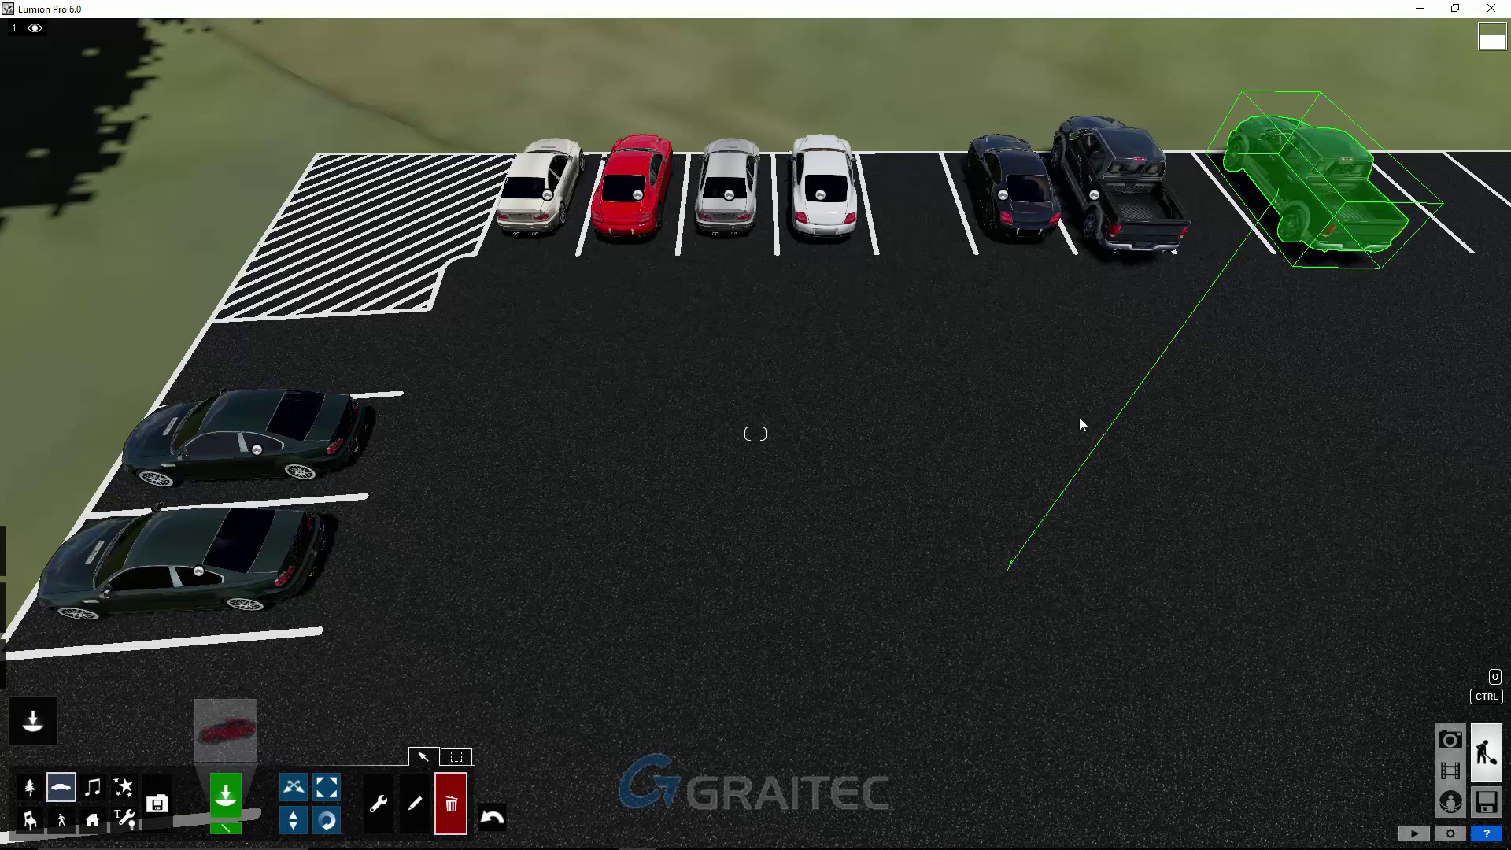
pyautogui.scroll(-5, 951, 449)
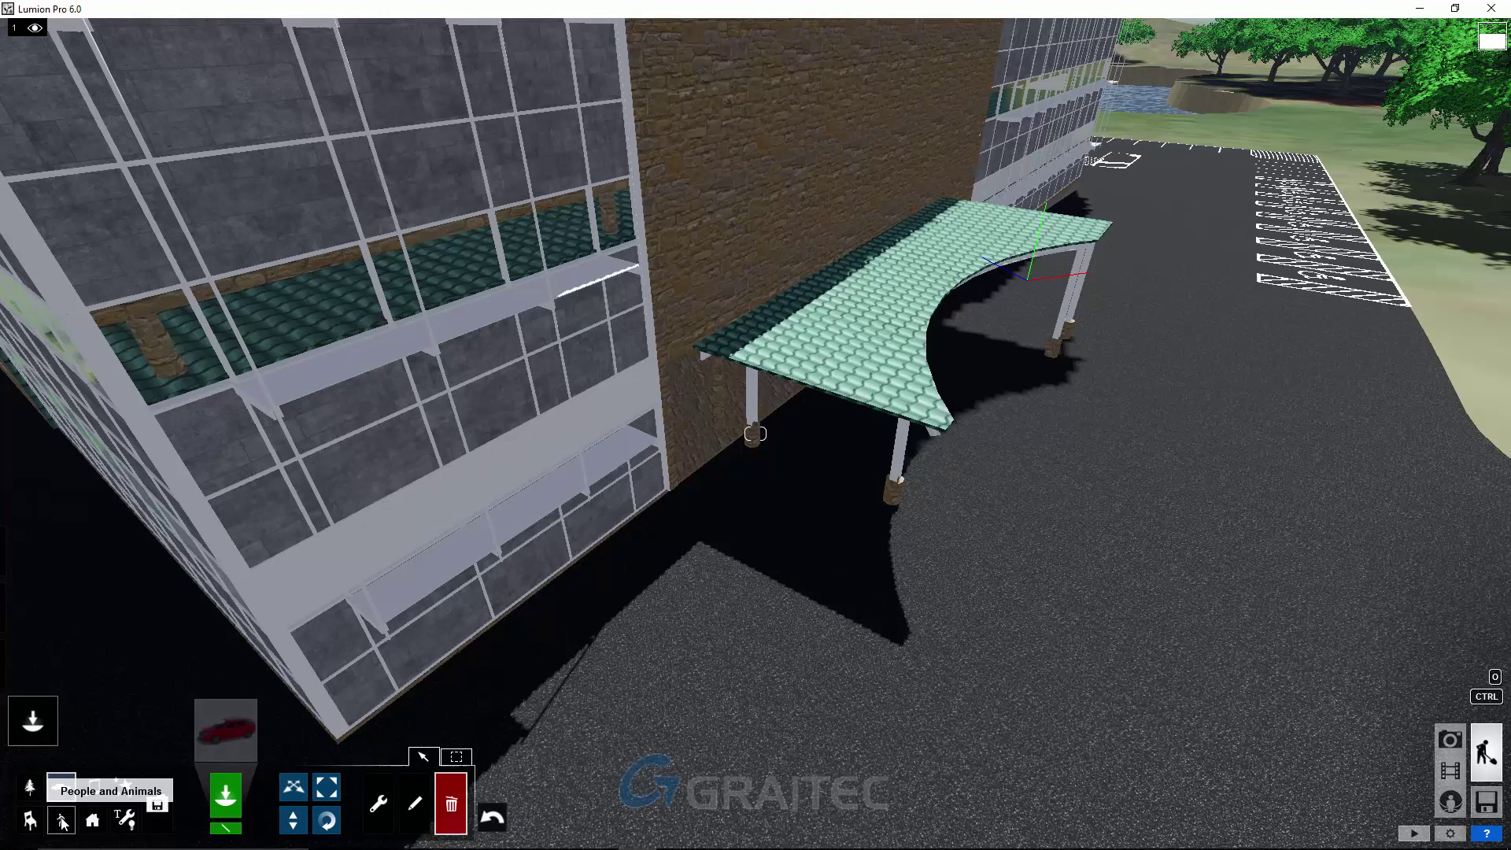
# Place a walking man from the People library on the pavement beside the canopy
pyautogui.click(63, 821)
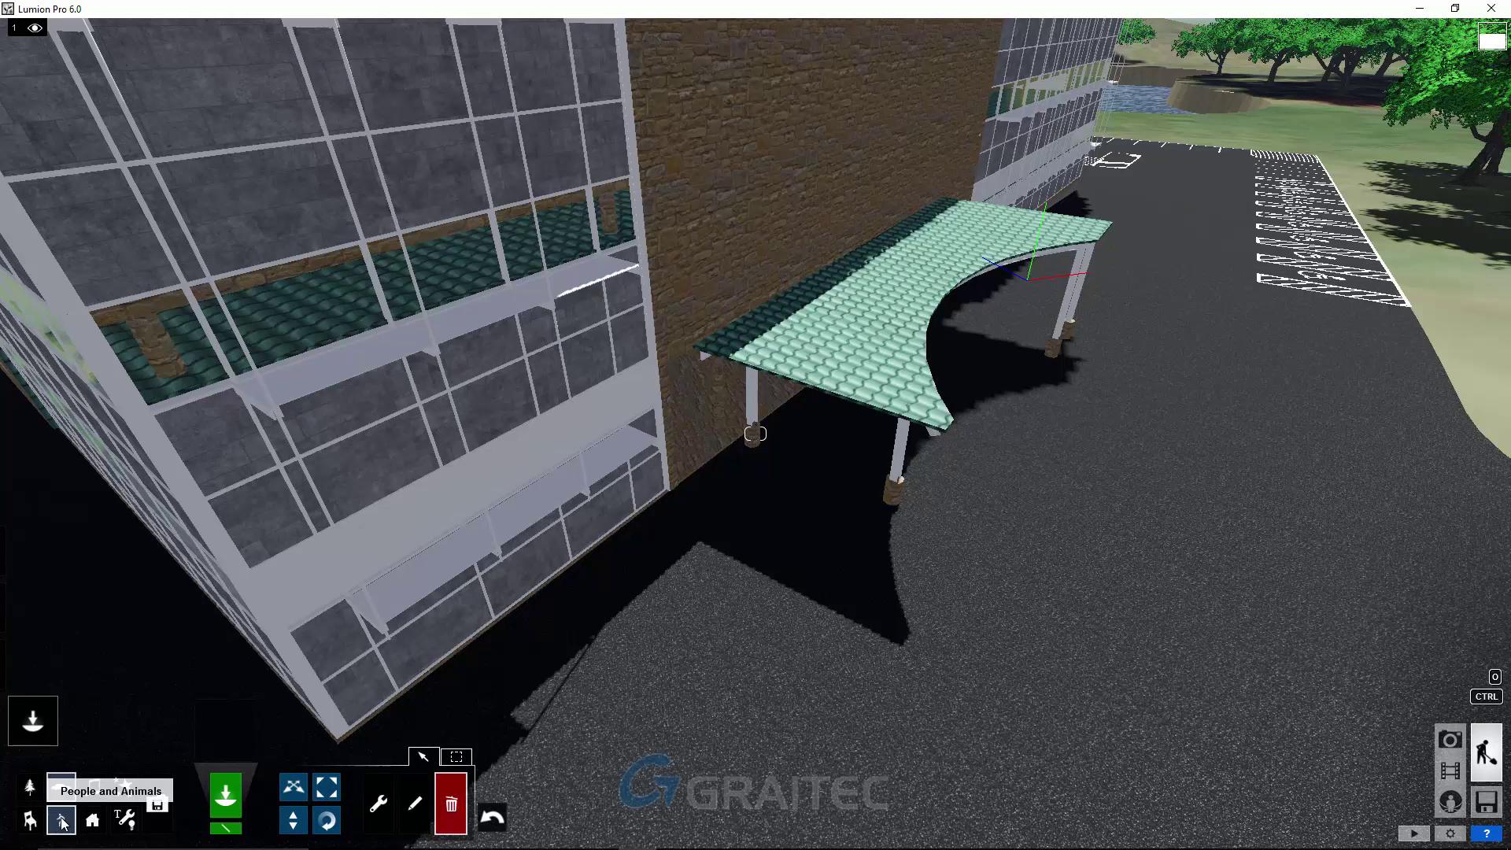
pyautogui.click(224, 730)
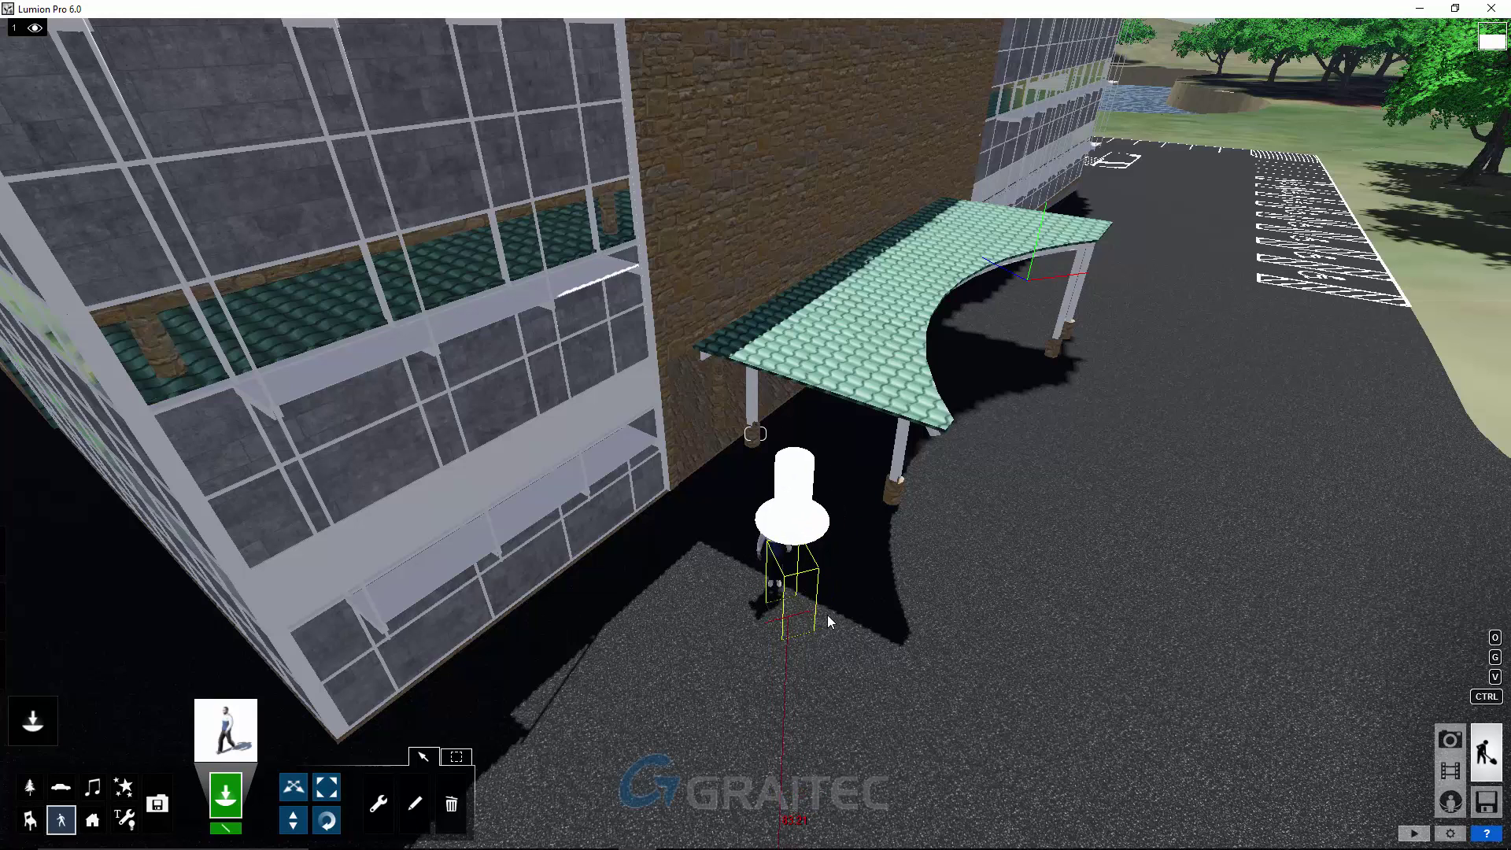
pyautogui.click(792, 636)
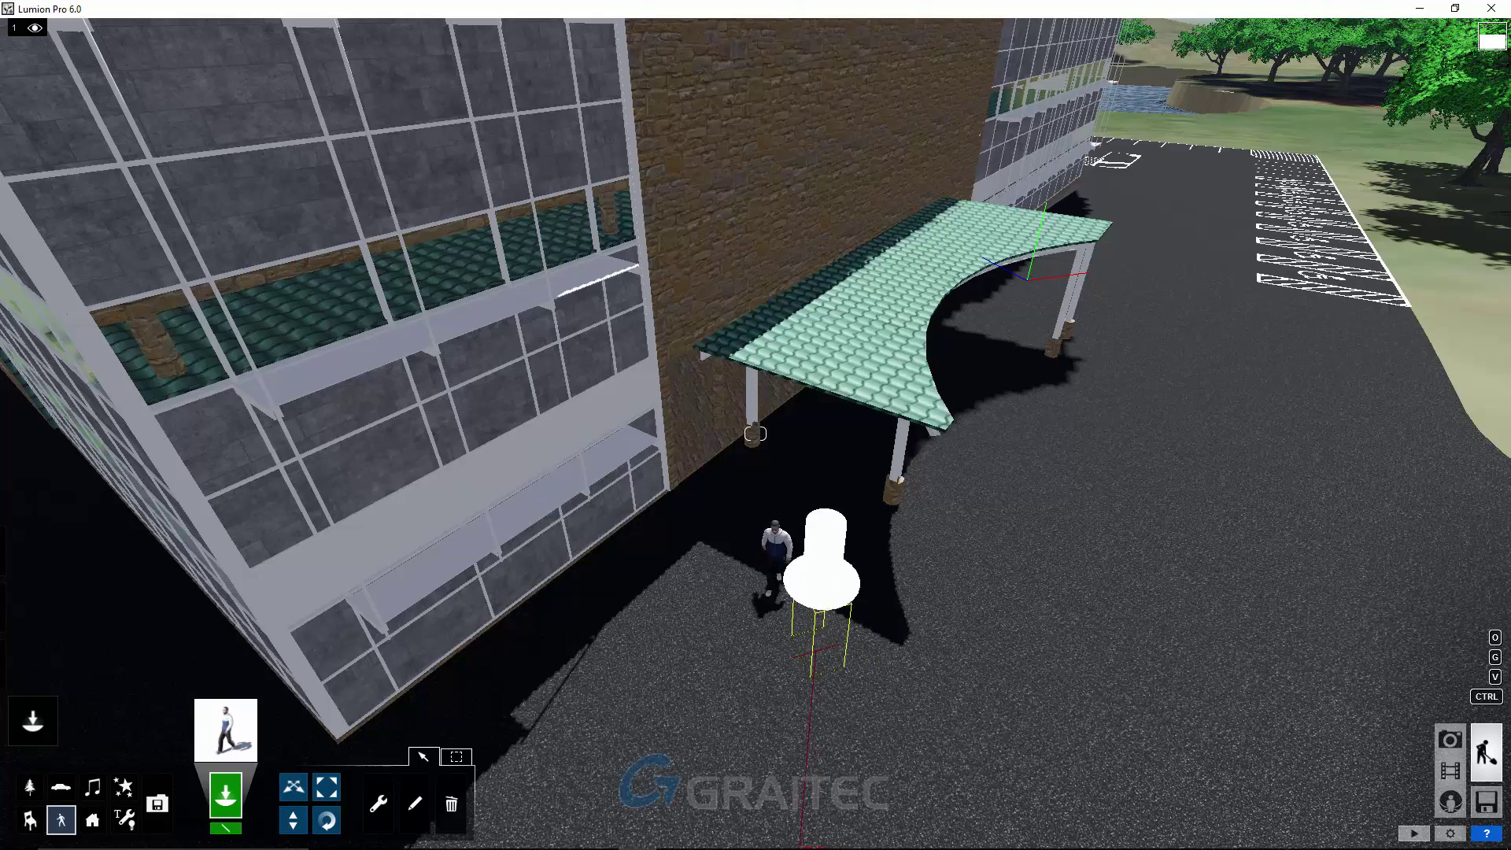
pyautogui.moveTo(822, 614); pyautogui.dragTo(822, 614, button='right')
pyautogui.moveTo(755, 433); pyautogui.dragTo(755, 434, button='right')
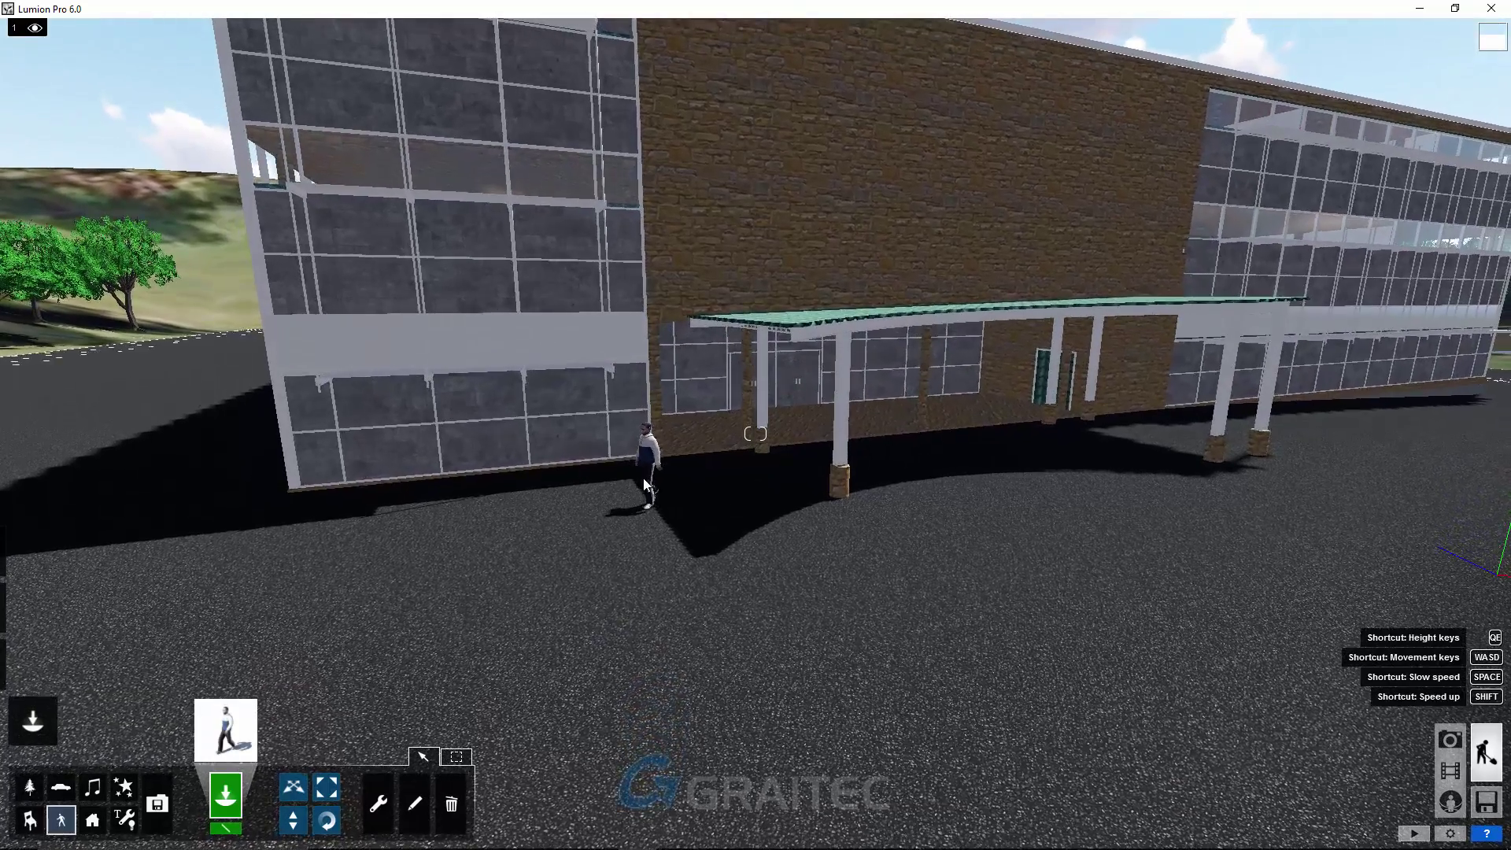
# Reposition the view around the canopy and switch to the Nature objects category
pyautogui.press('w')
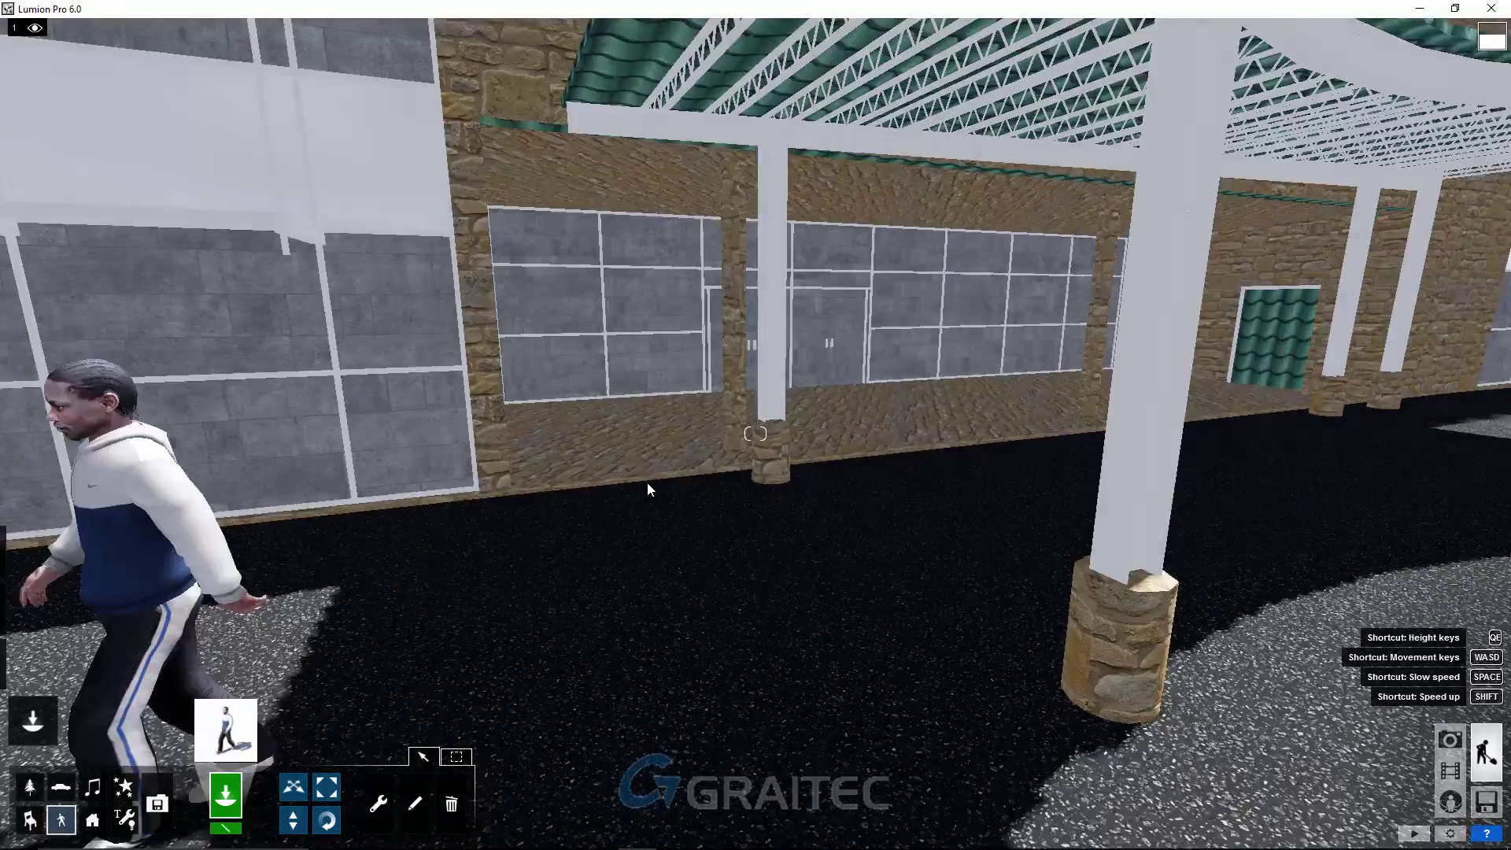
pyautogui.press('s')
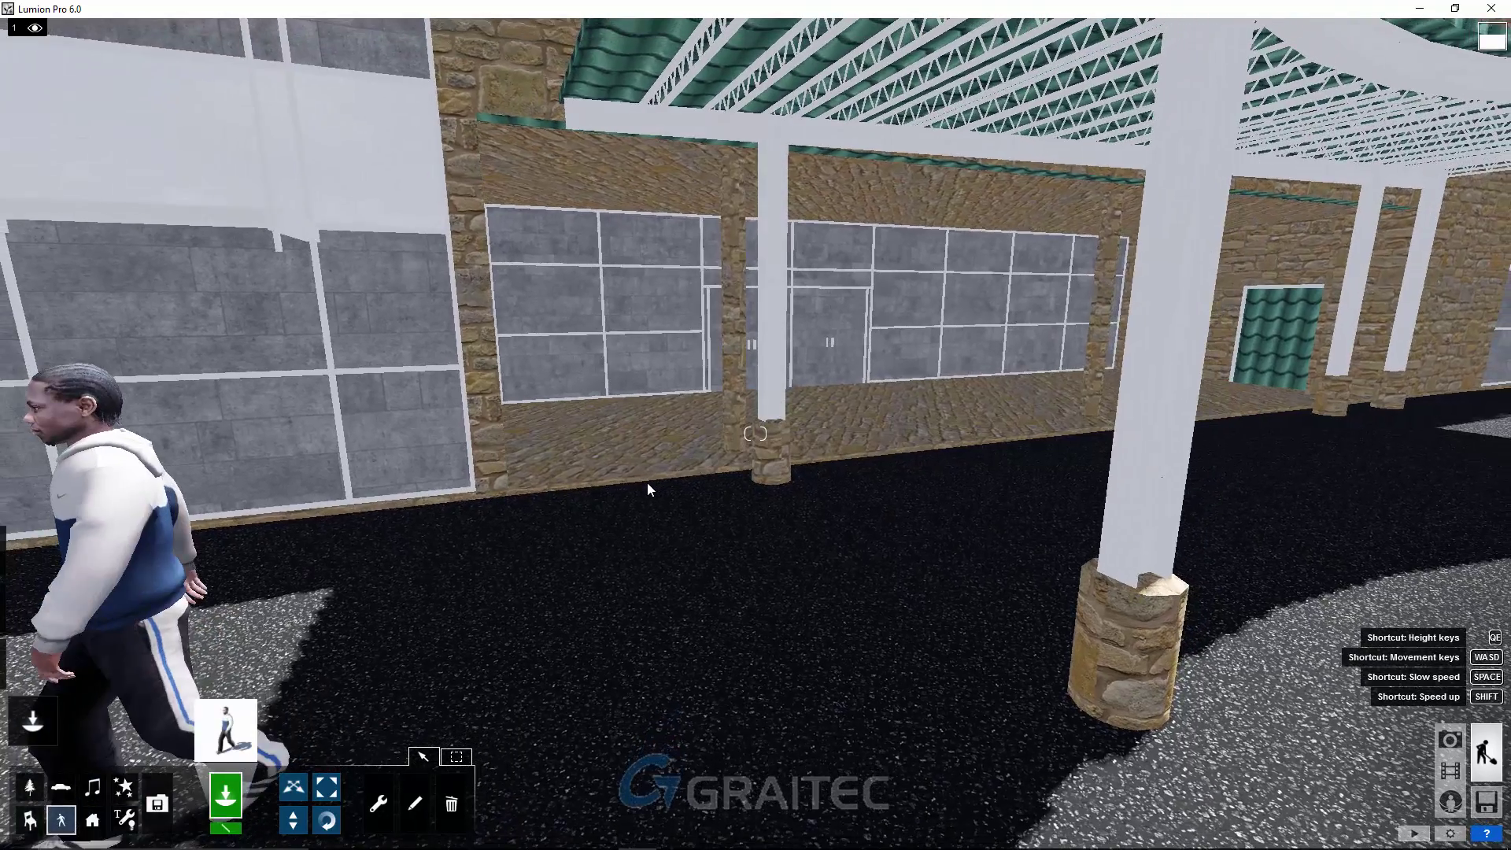
pyautogui.press('s')
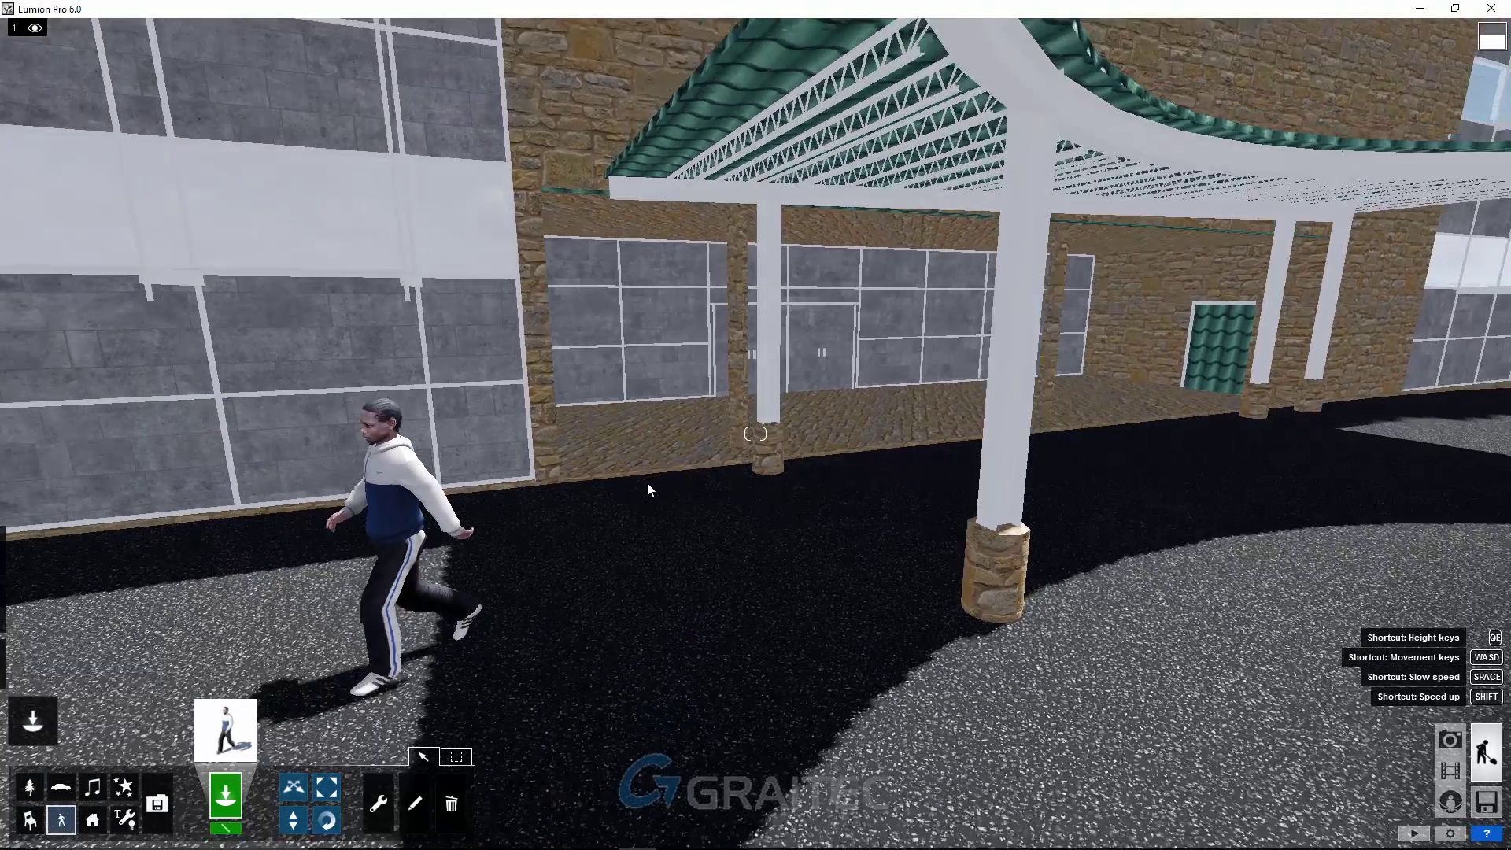
pyautogui.press('w')
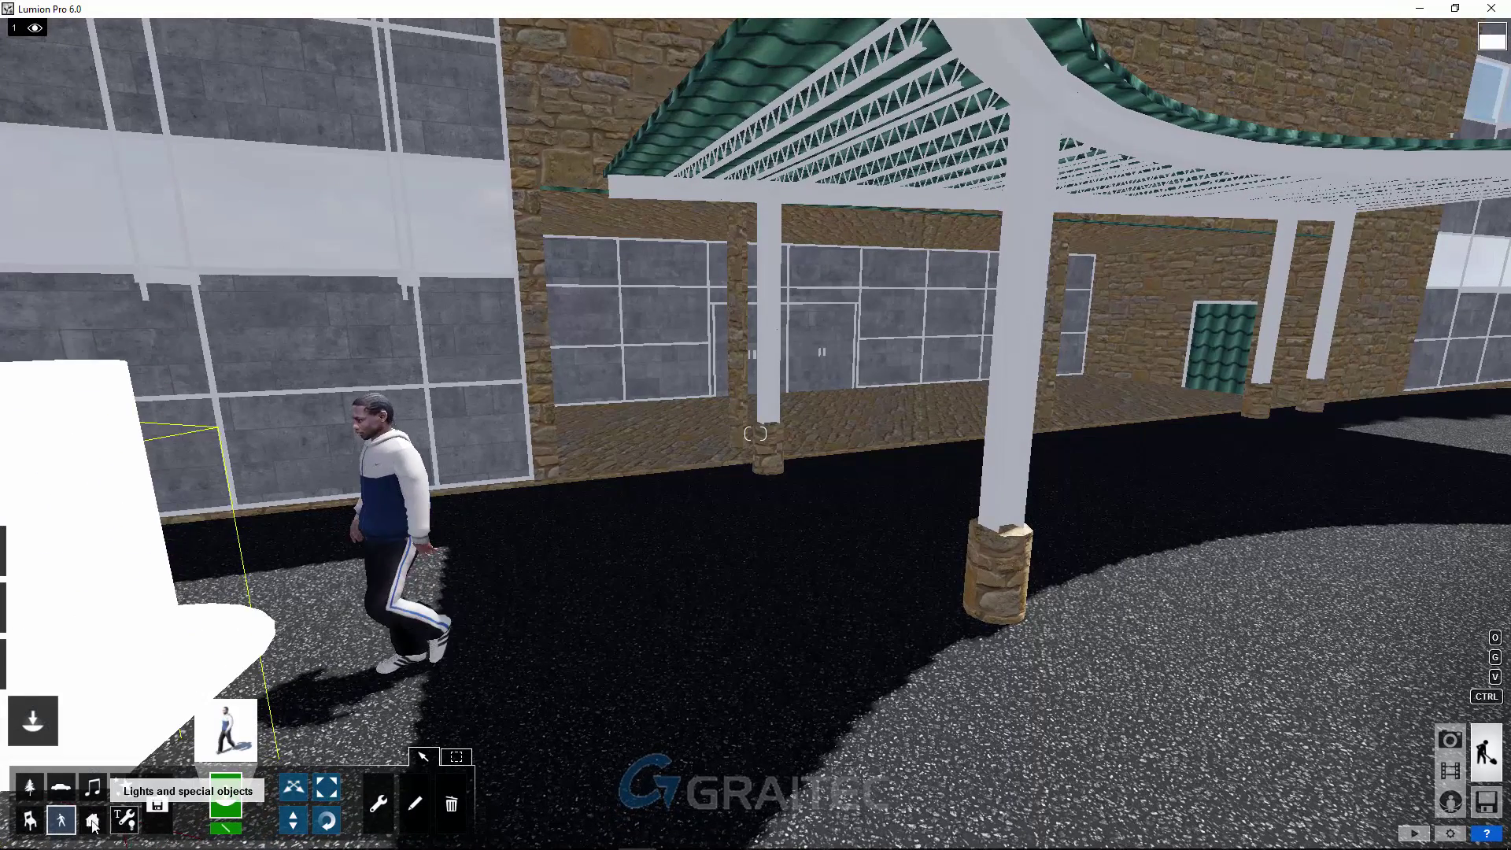
pyautogui.click(29, 821)
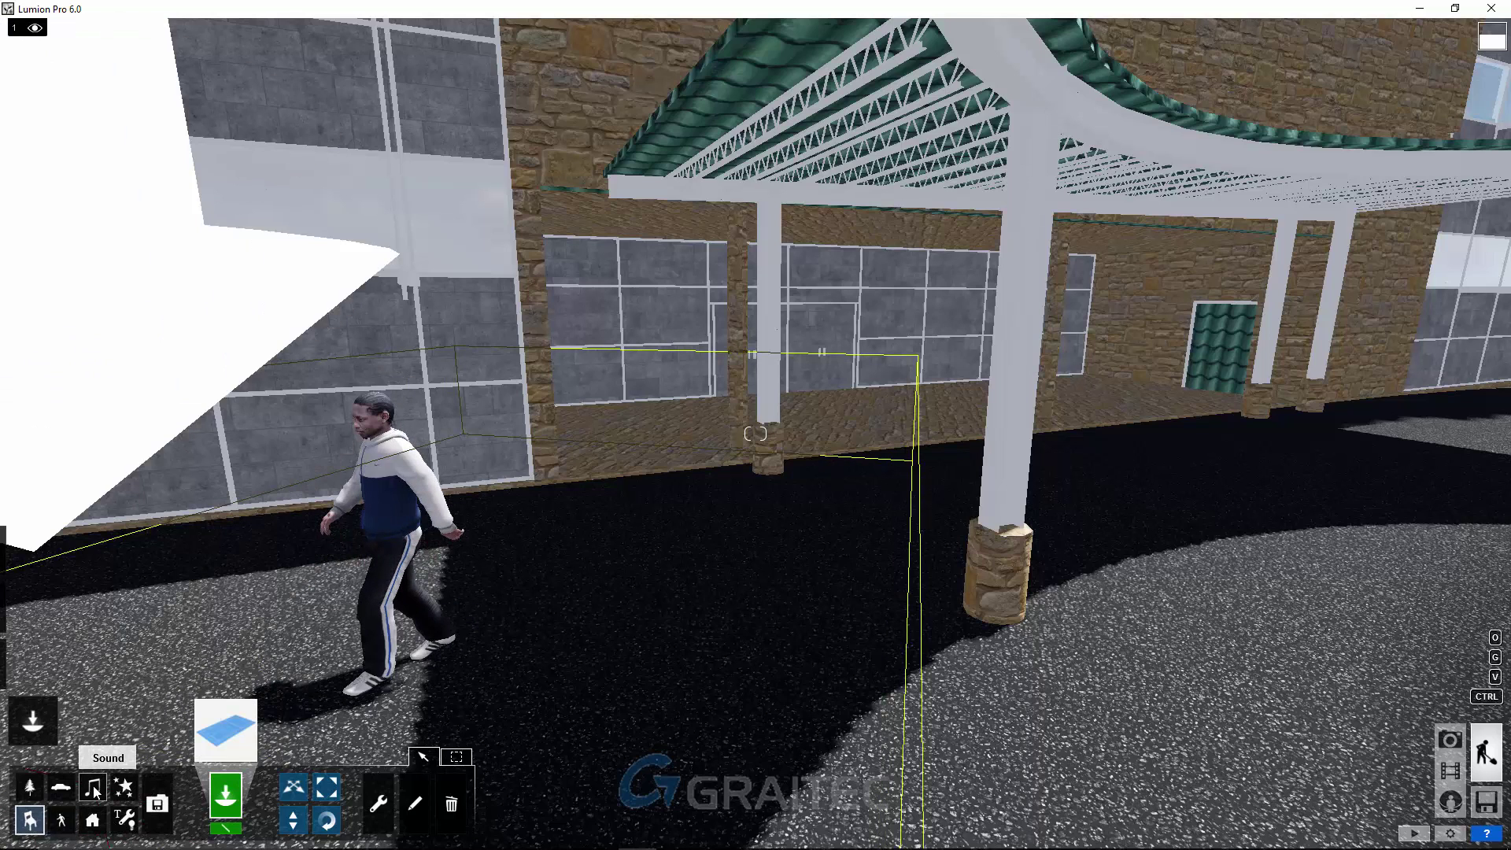
pyautogui.click(30, 790)
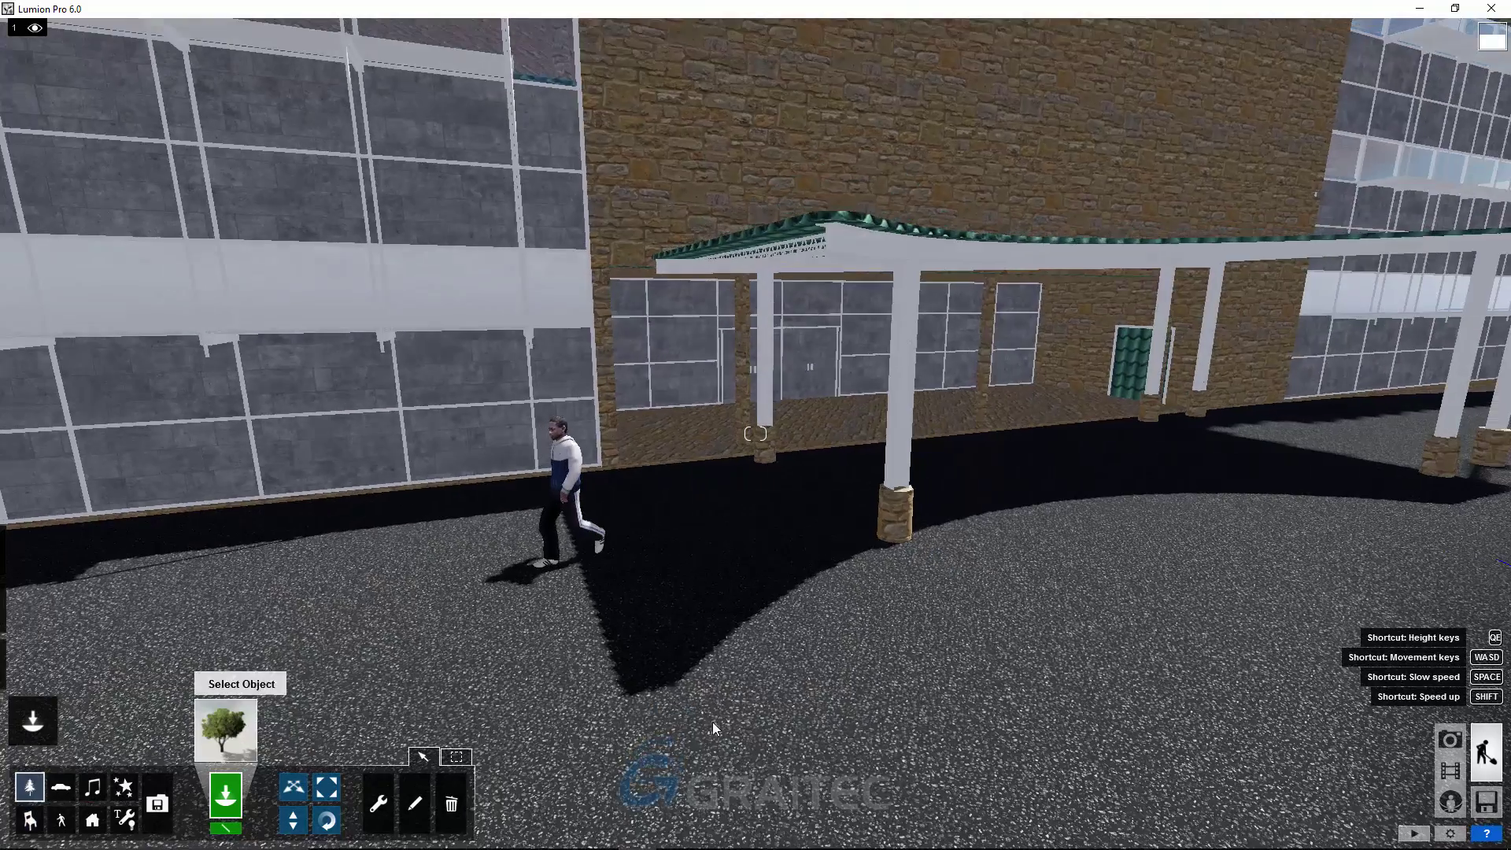
# Place a CherrybarkOak_M tree from the Leaf - Large category on the lawn
pyautogui.click(225, 730)
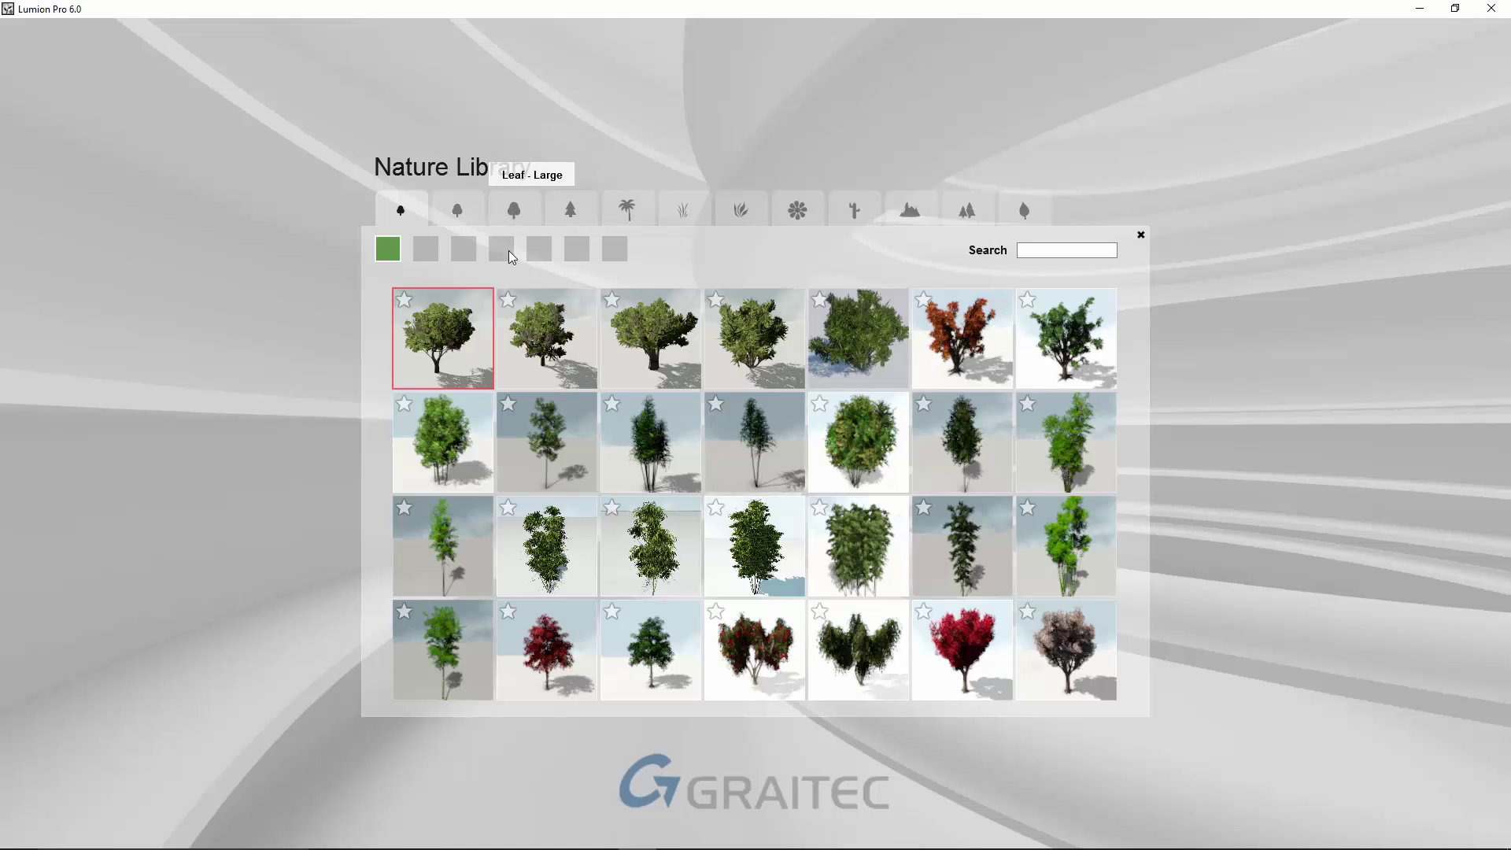
pyautogui.click(513, 209)
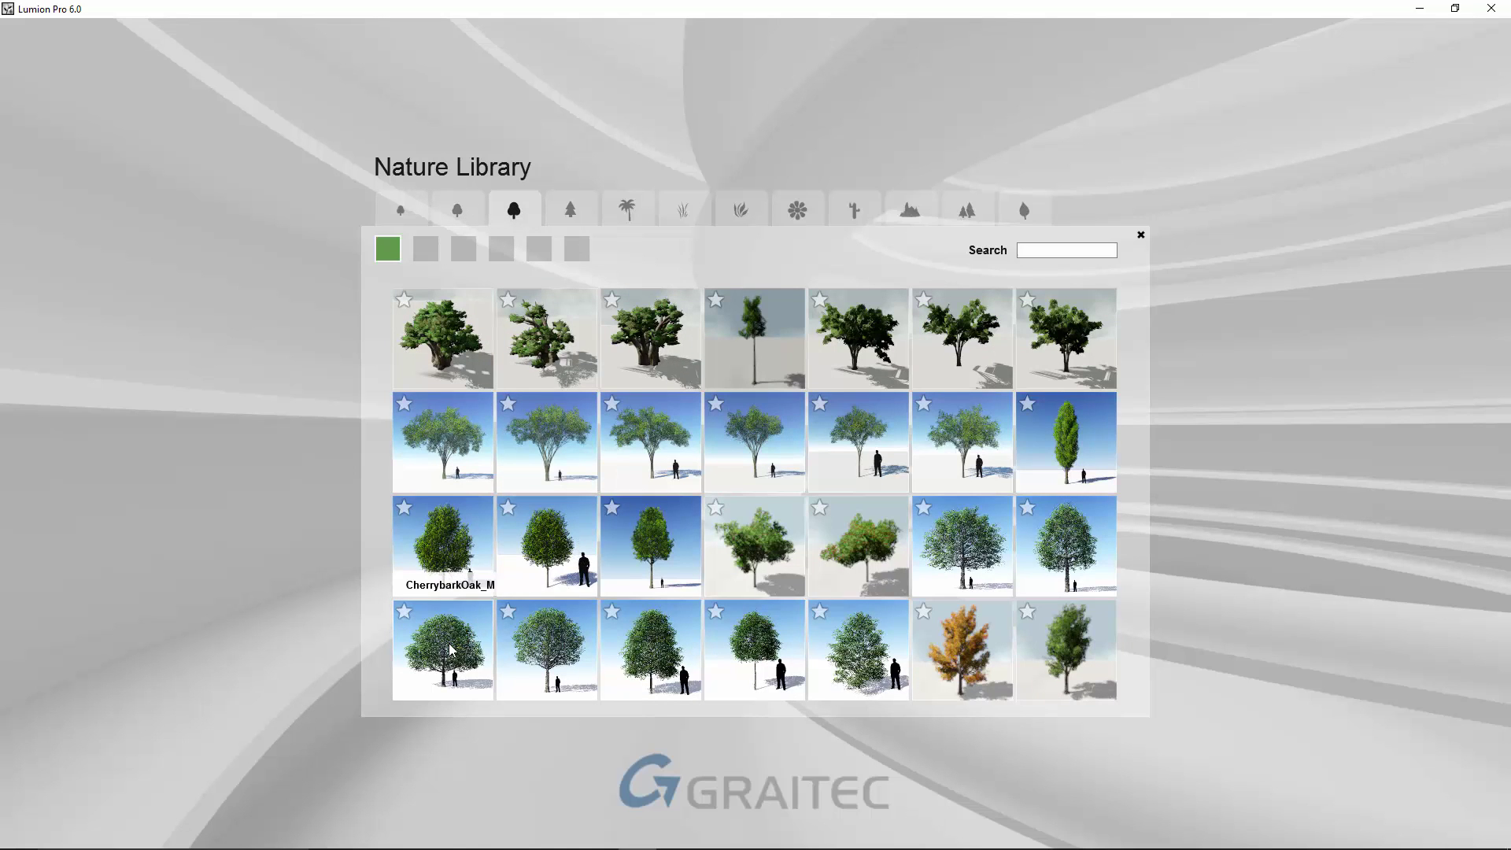
pyautogui.click(803, 546)
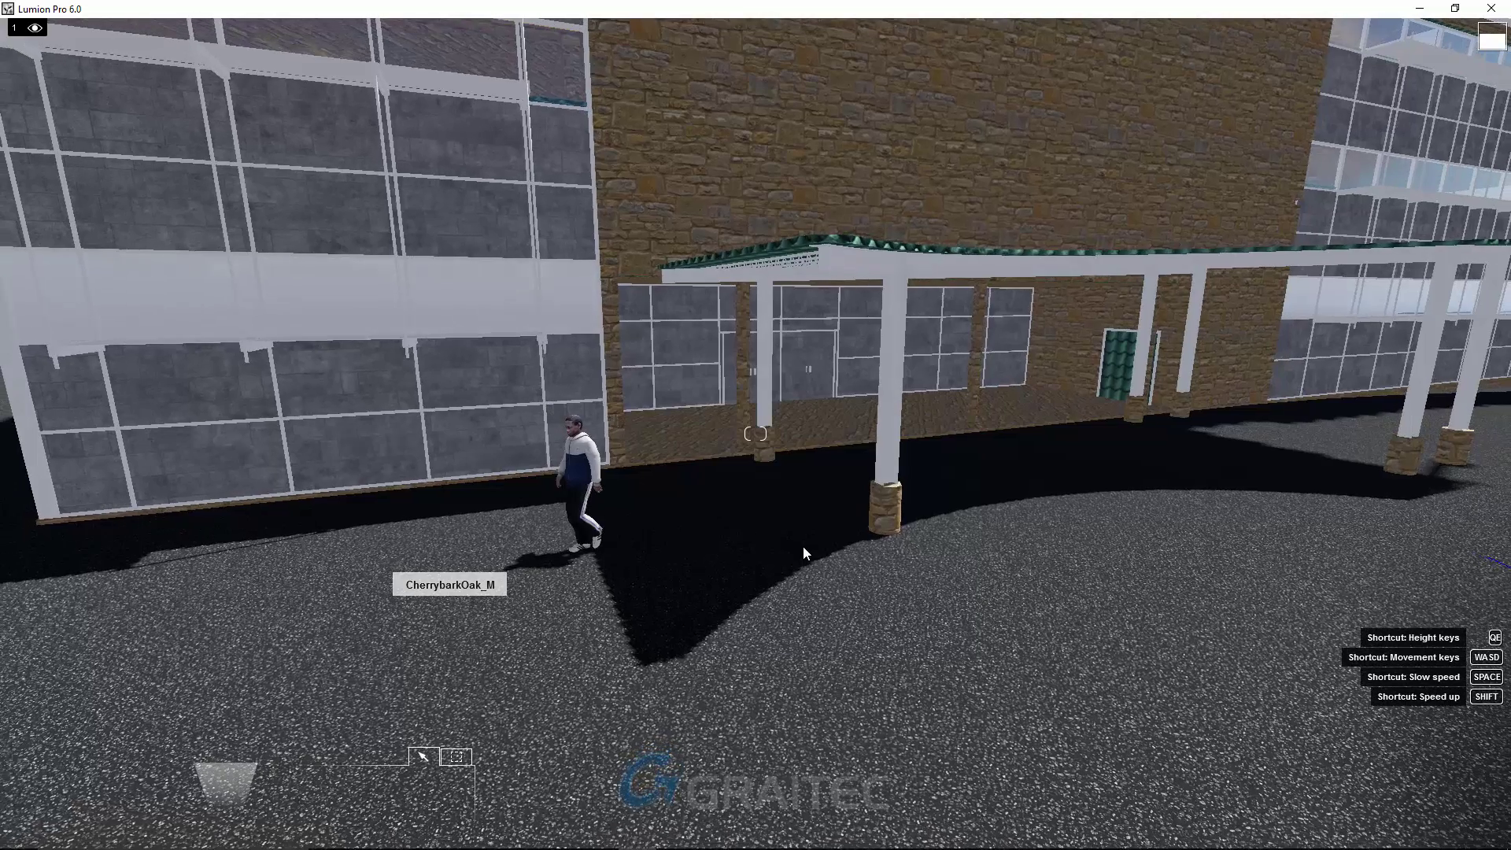
pyautogui.press('s')
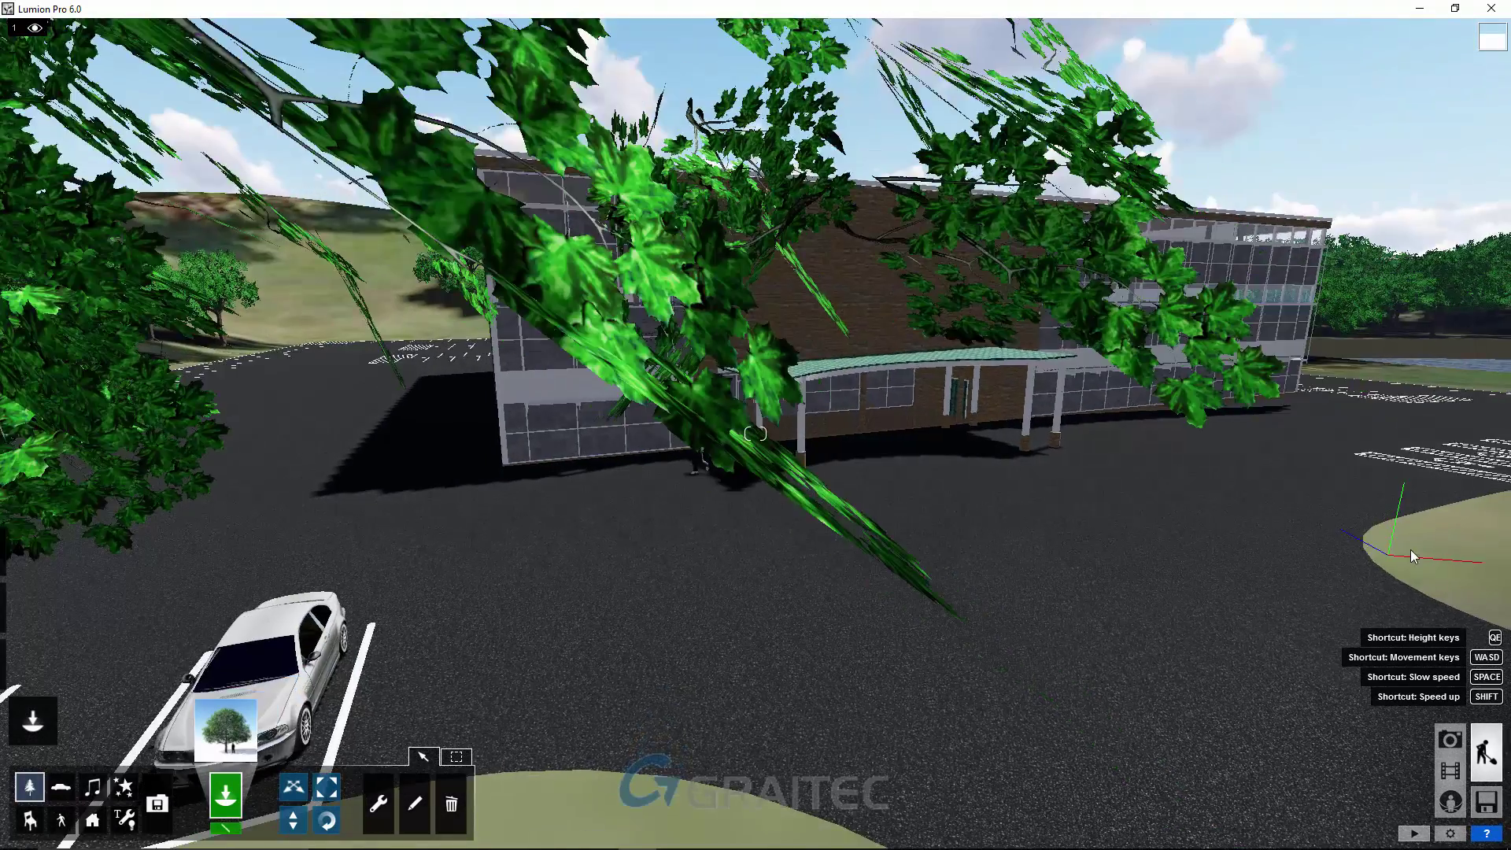
pyautogui.moveTo(1410, 557); pyautogui.dragTo(1233, 433, button='right')
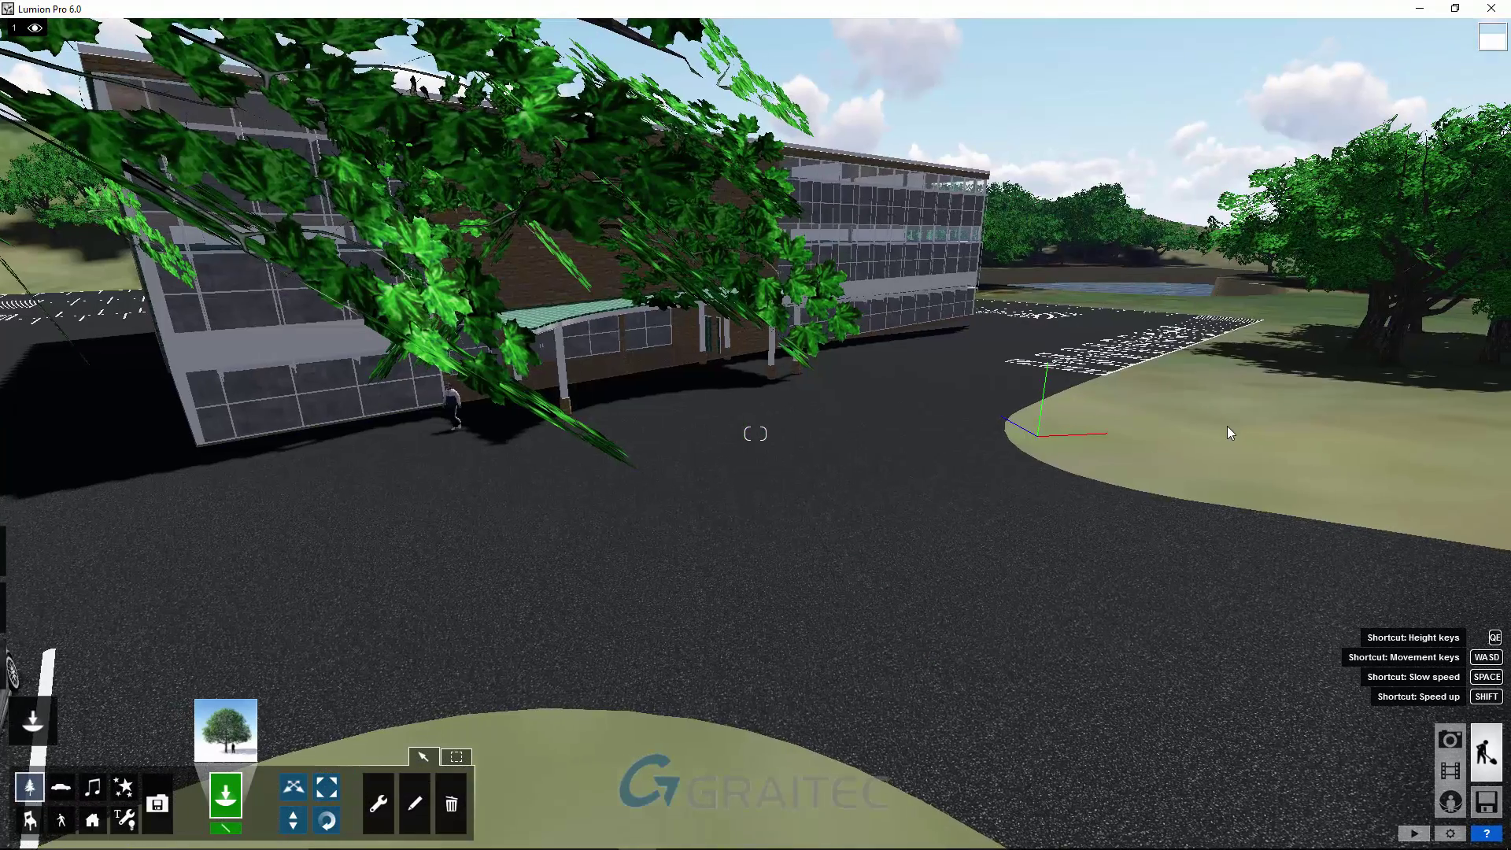
pyautogui.click(1227, 432)
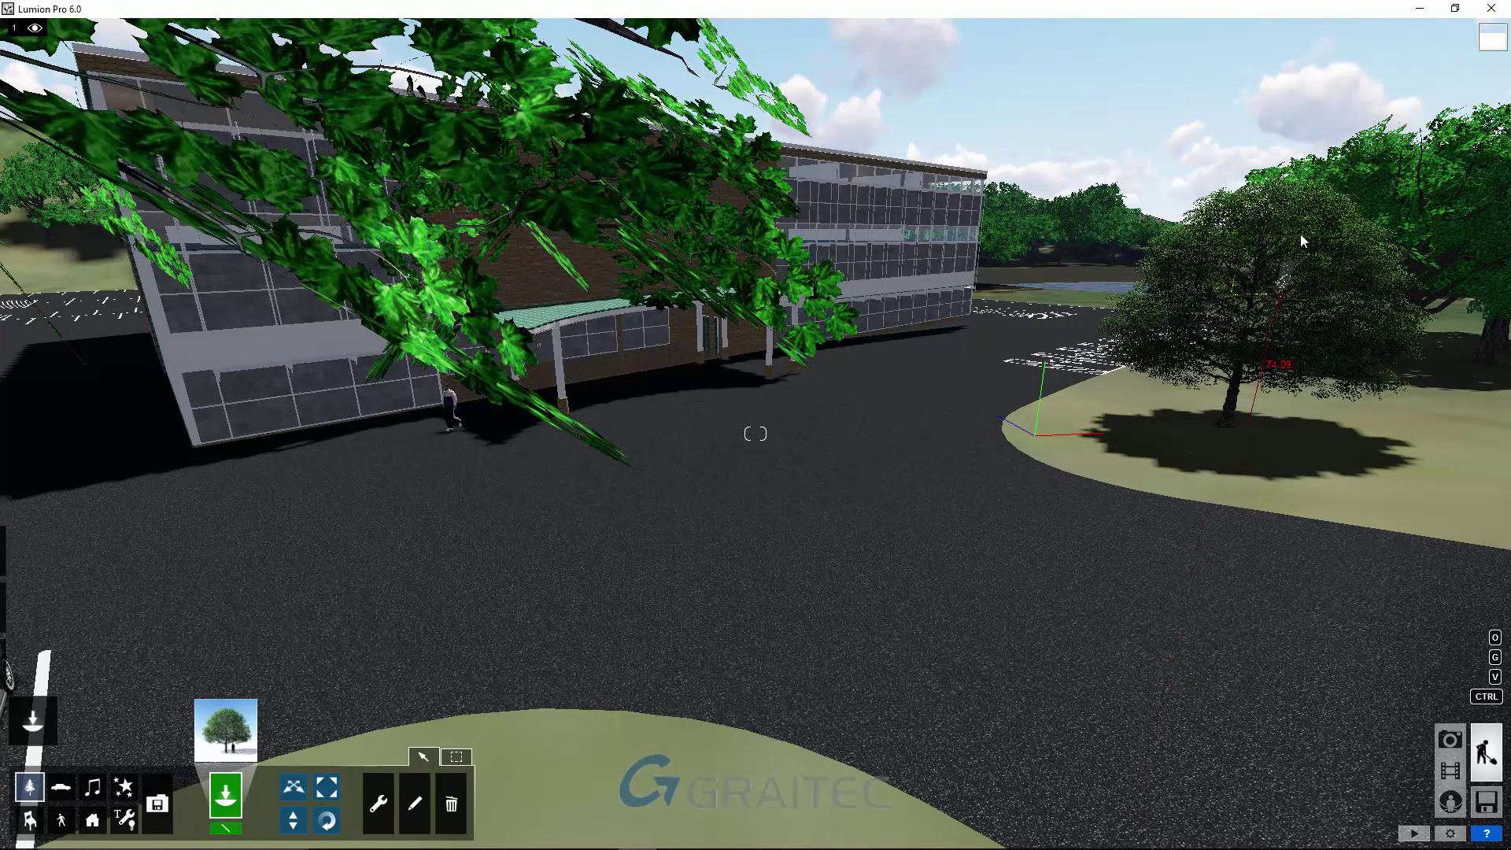
pyautogui.click(1300, 233)
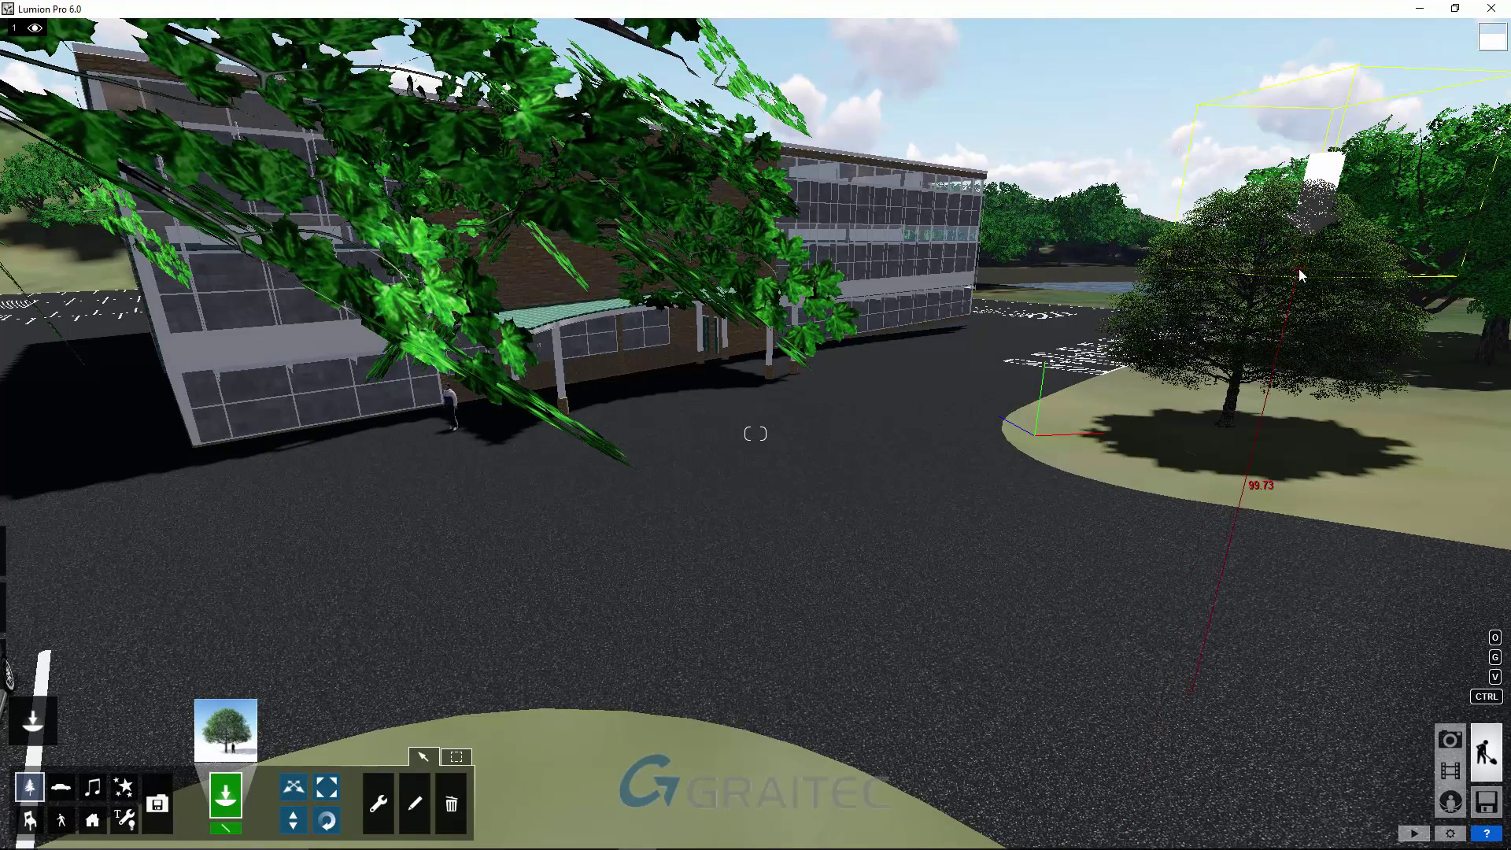
# Fly in close to inspect the new oak beside the existing tree row
pyautogui.press('w')
pyautogui.press('w')
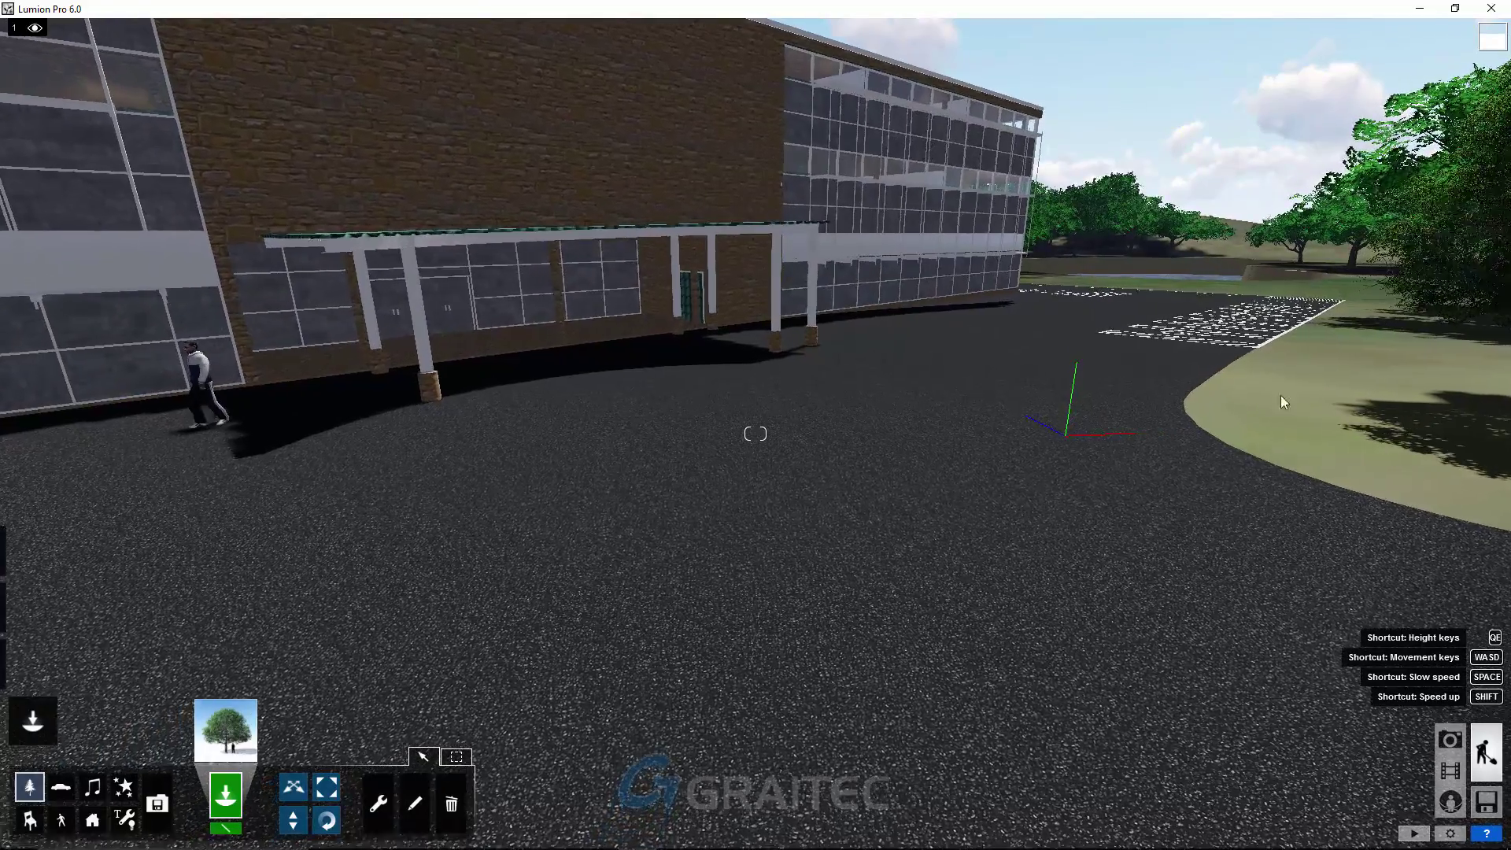
pyautogui.moveTo(1282, 395)
pyautogui.mouseDown(button='right')
pyautogui.moveTo(984, 398)
pyautogui.moveTo(1338, 398)
pyautogui.mouseUp(button='right')
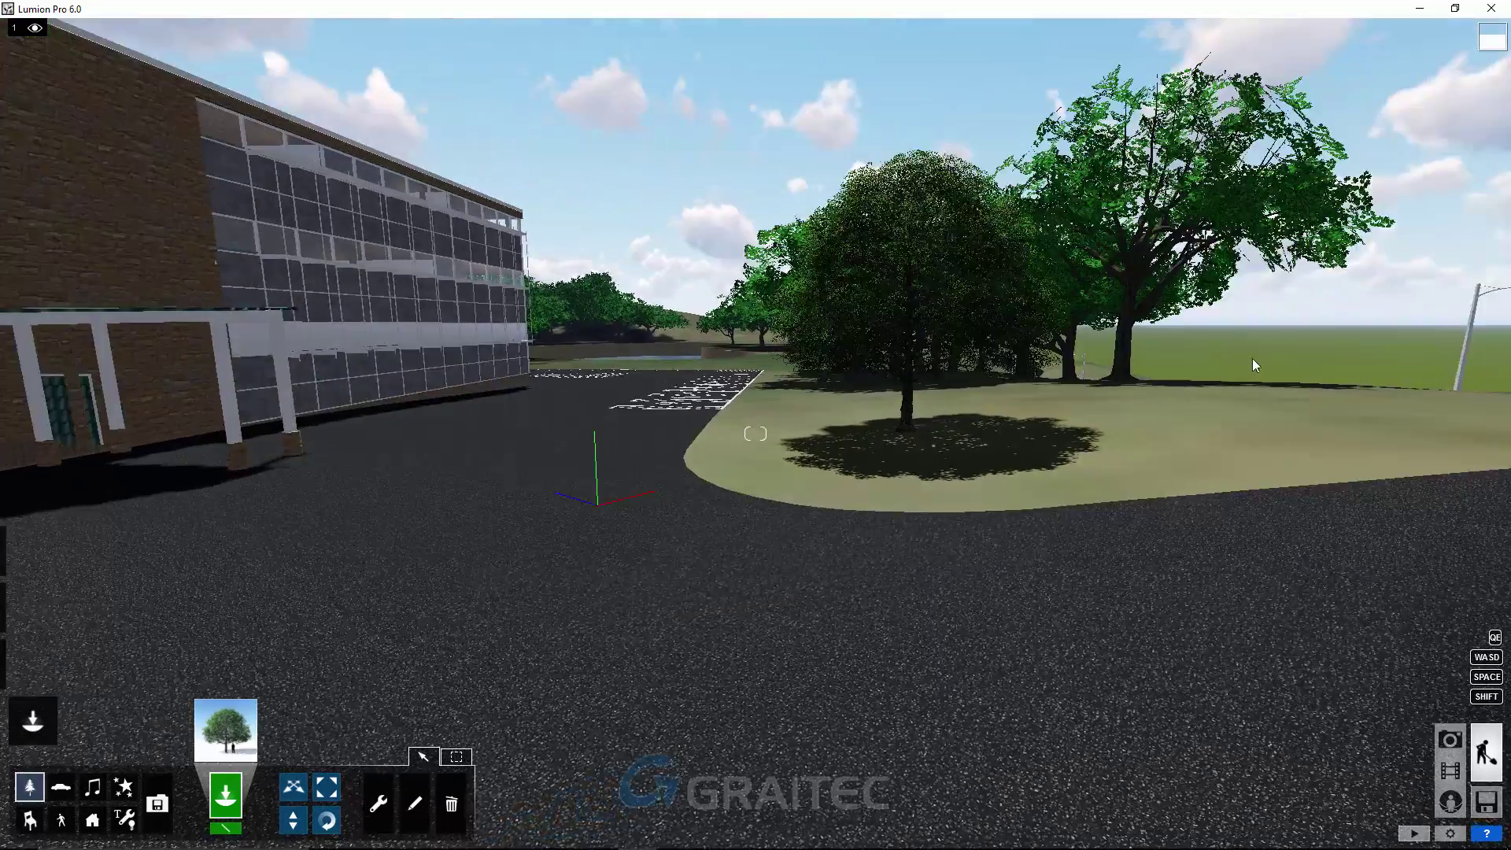
pyautogui.moveTo(984, 397); pyautogui.dragTo(847, 295, button='right')
pyautogui.press('w')
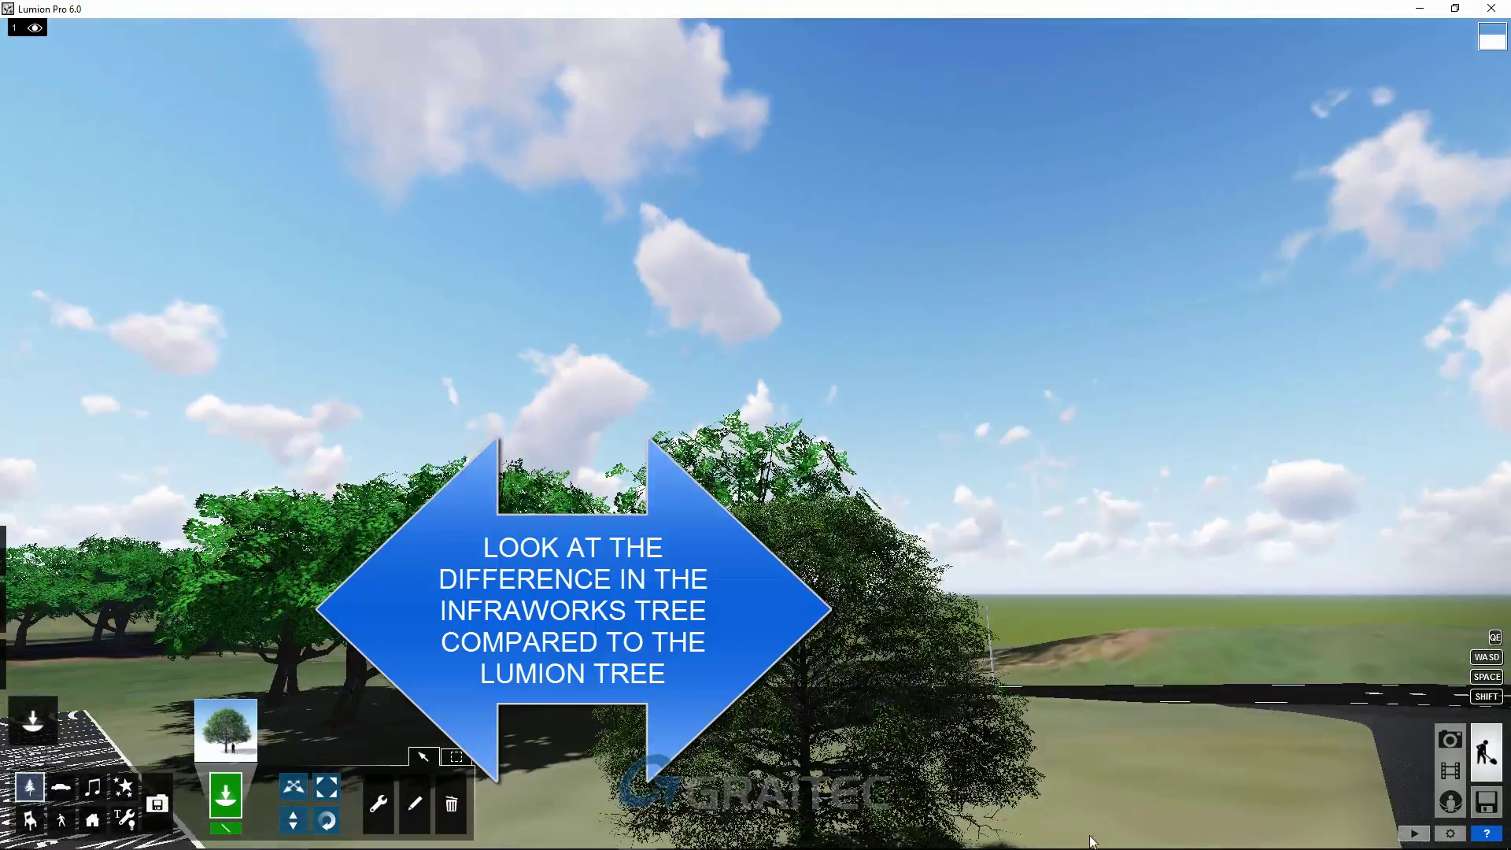
pyautogui.moveTo(858, 755); pyautogui.dragTo(773, 718, button='right')
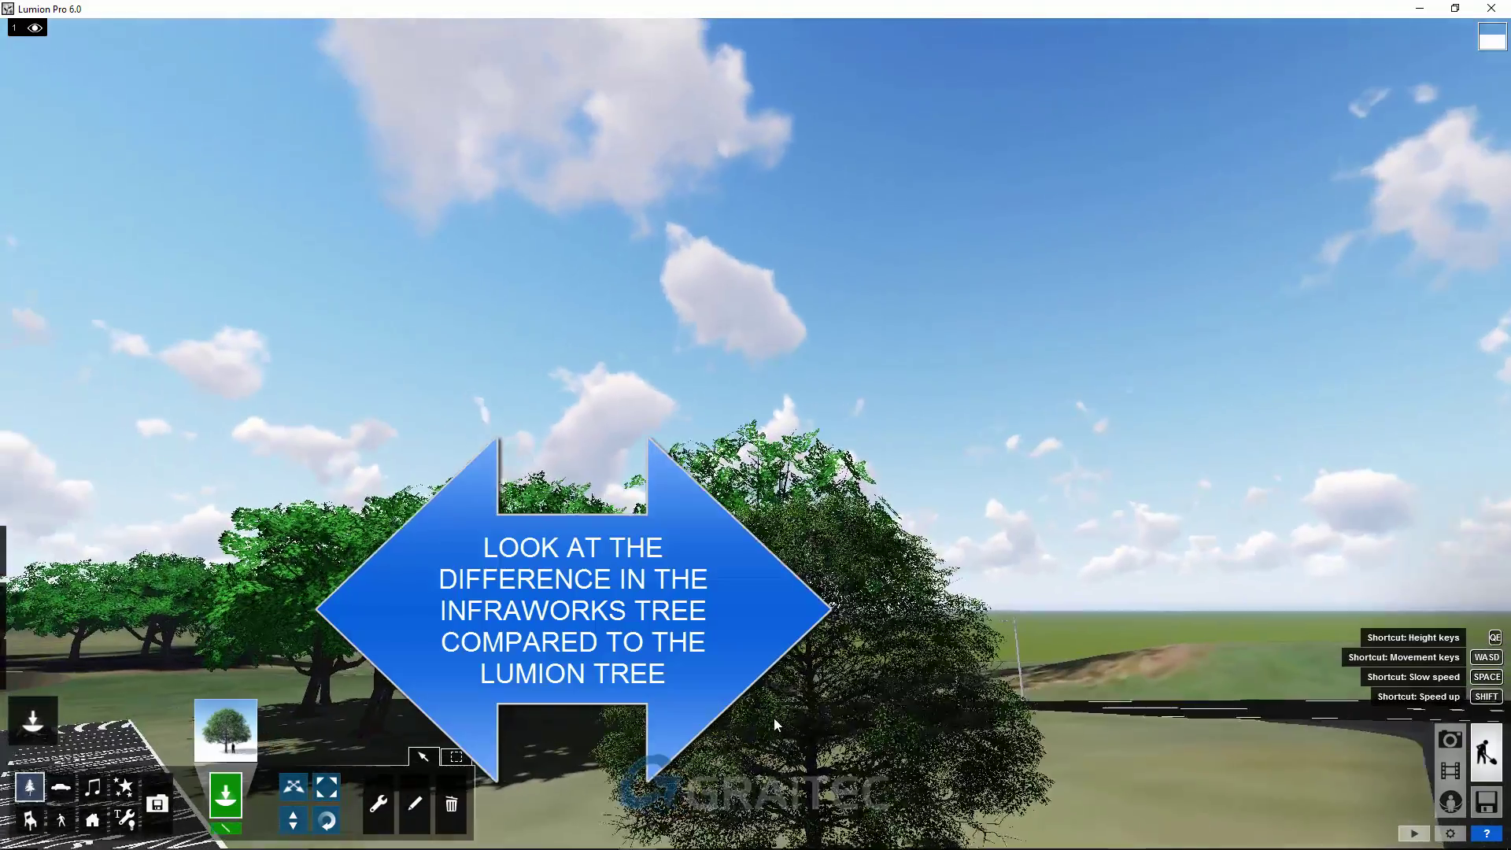
pyautogui.press('w')
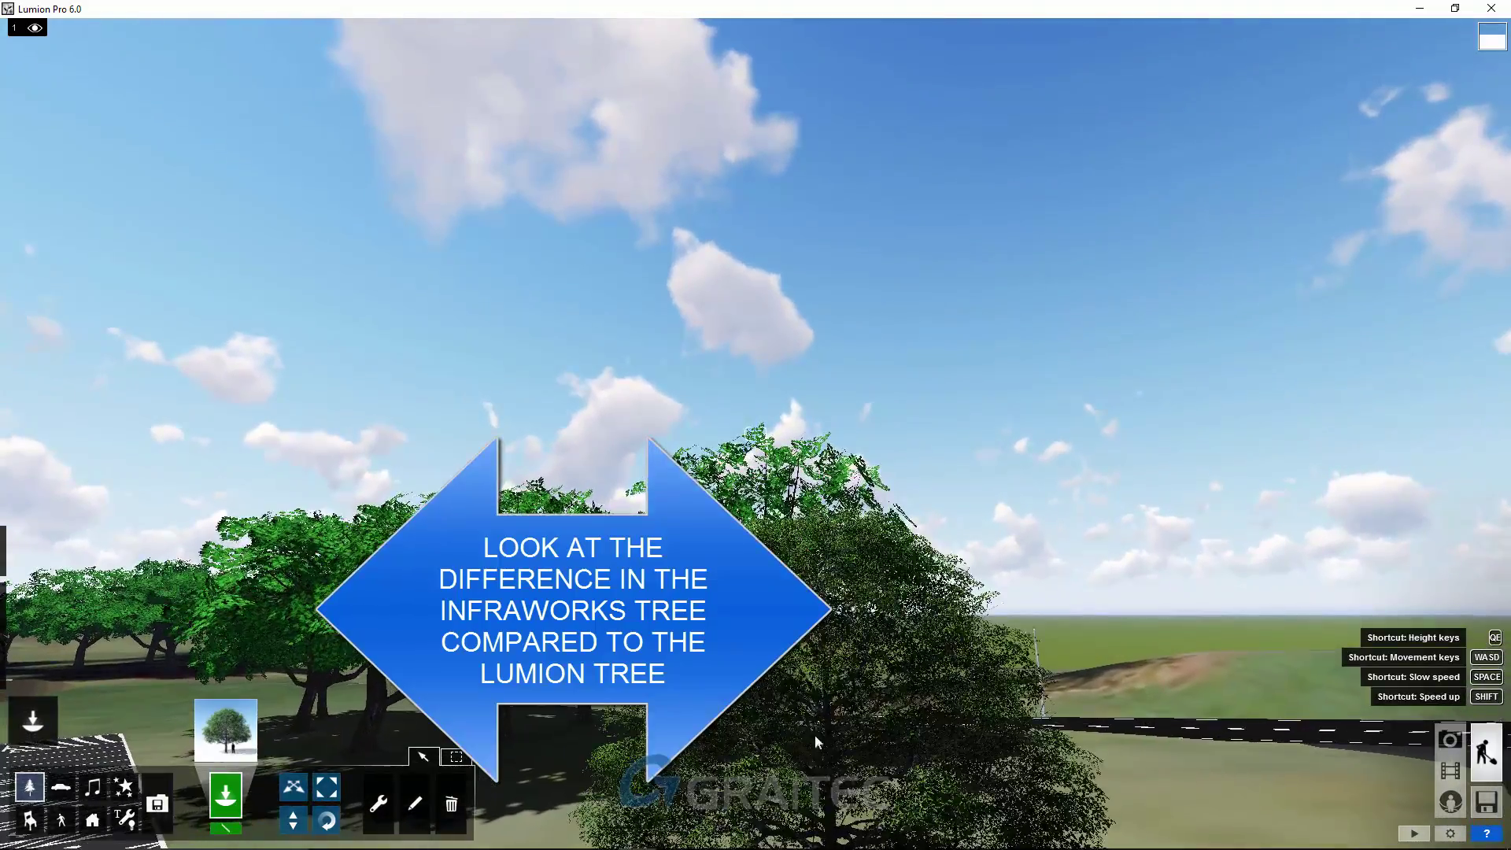
pyautogui.press('w')
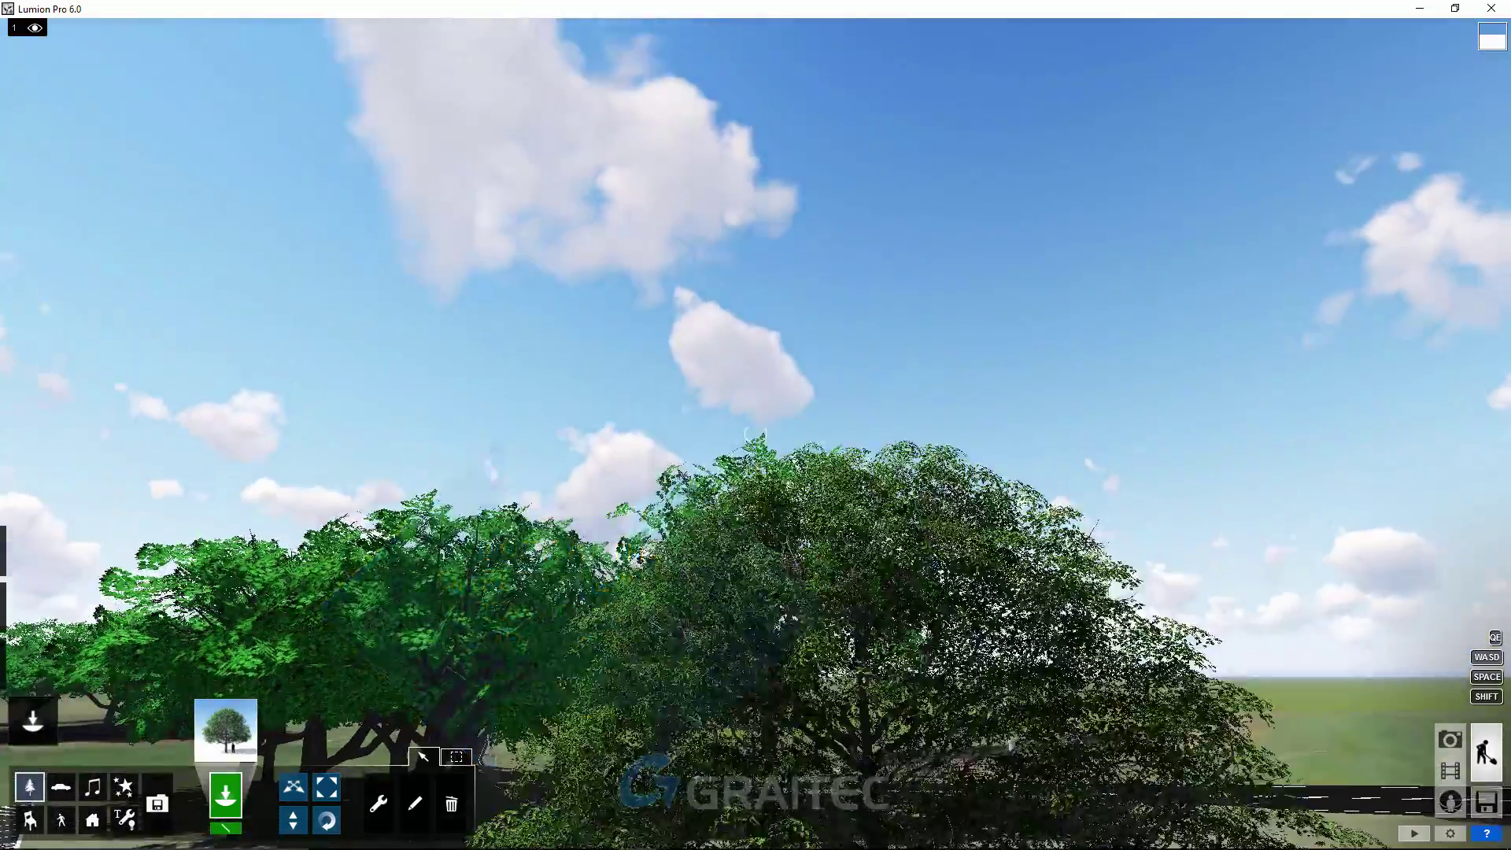
pyautogui.press('a')
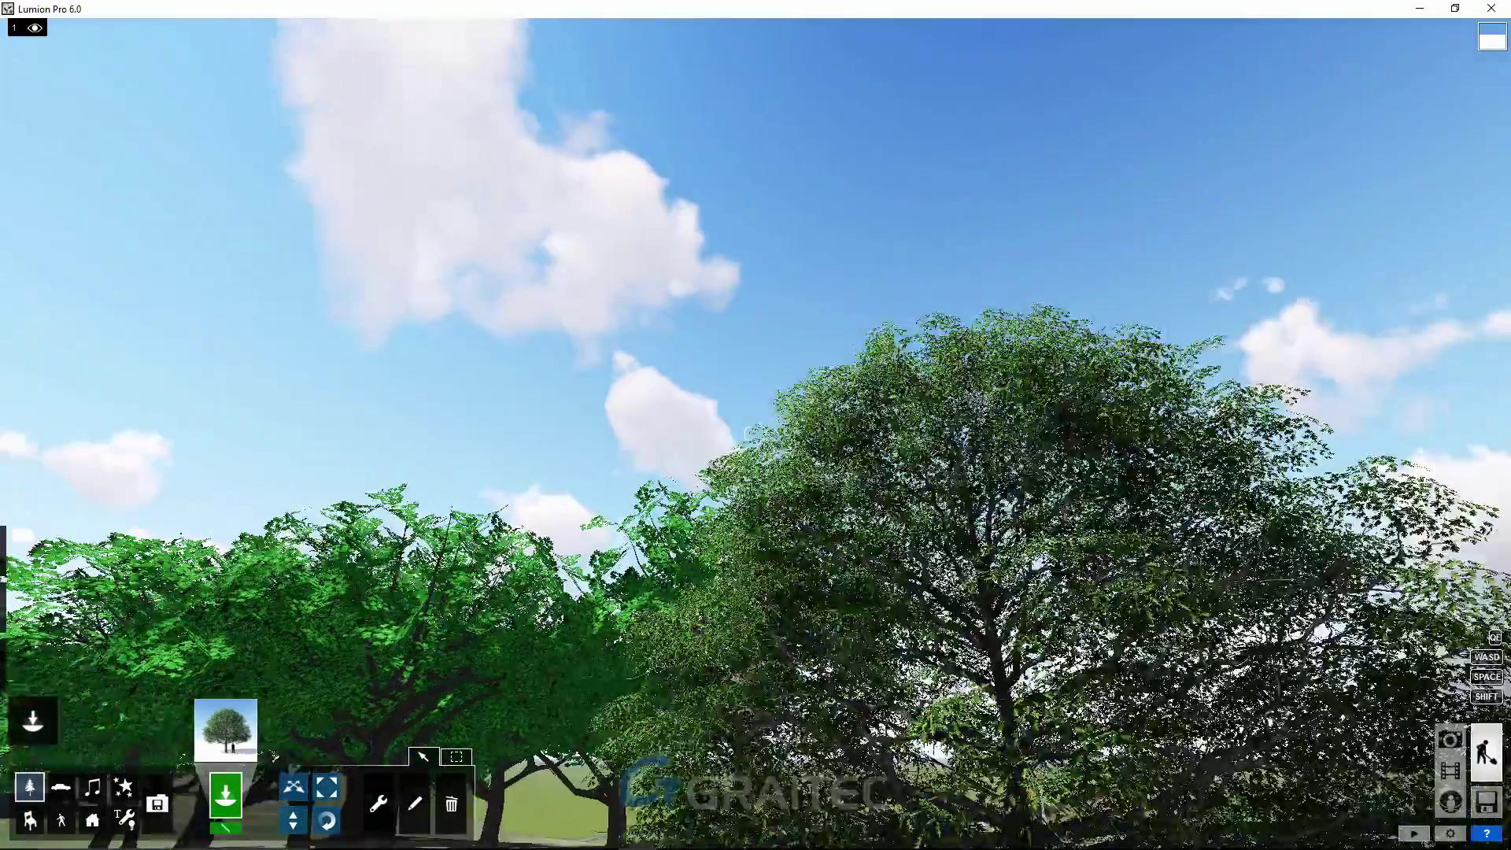
pyautogui.press('w')
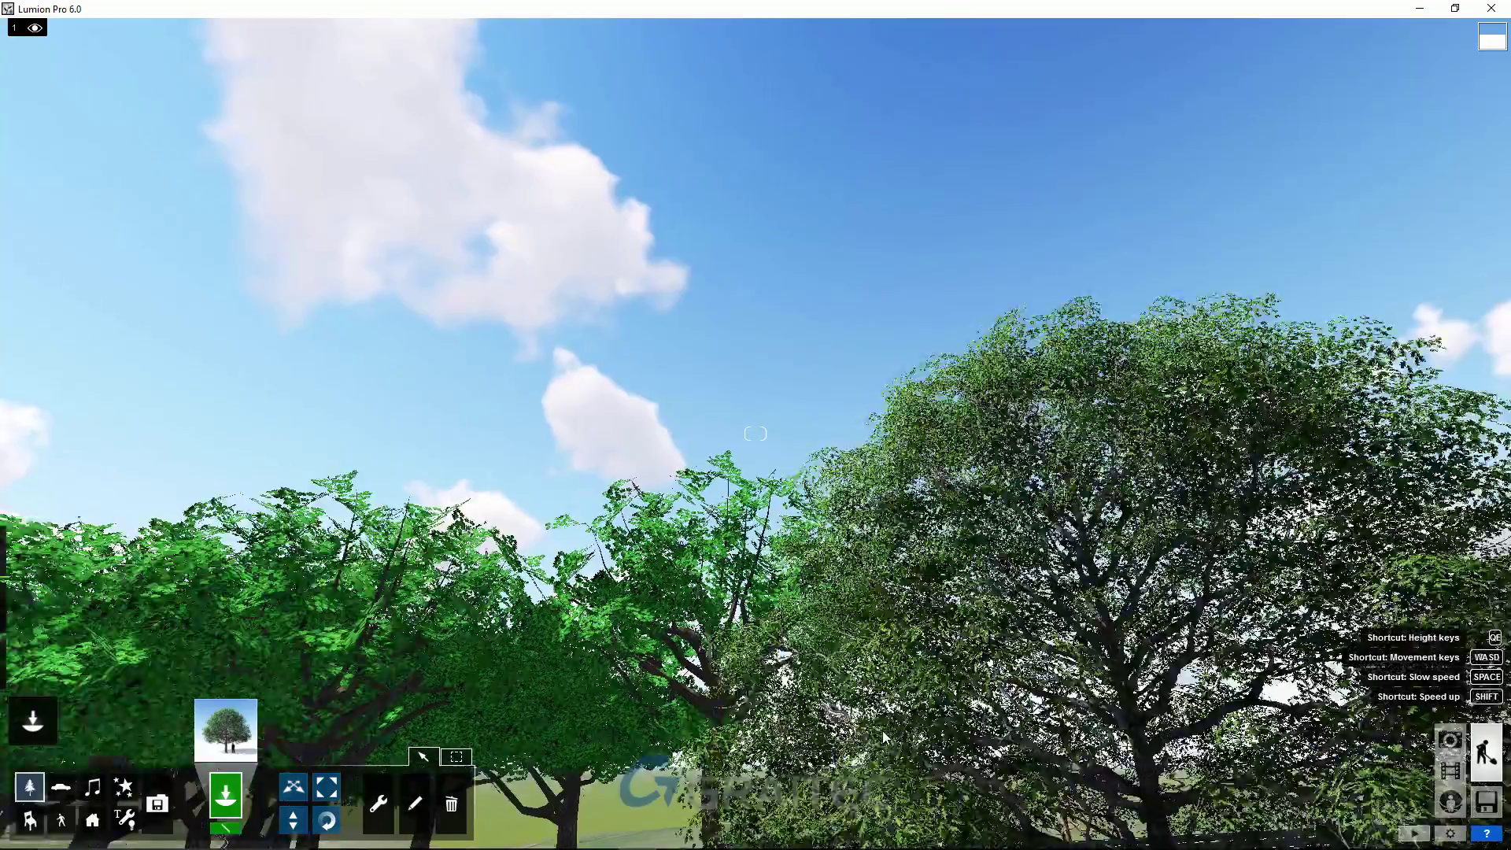
pyautogui.press('a')
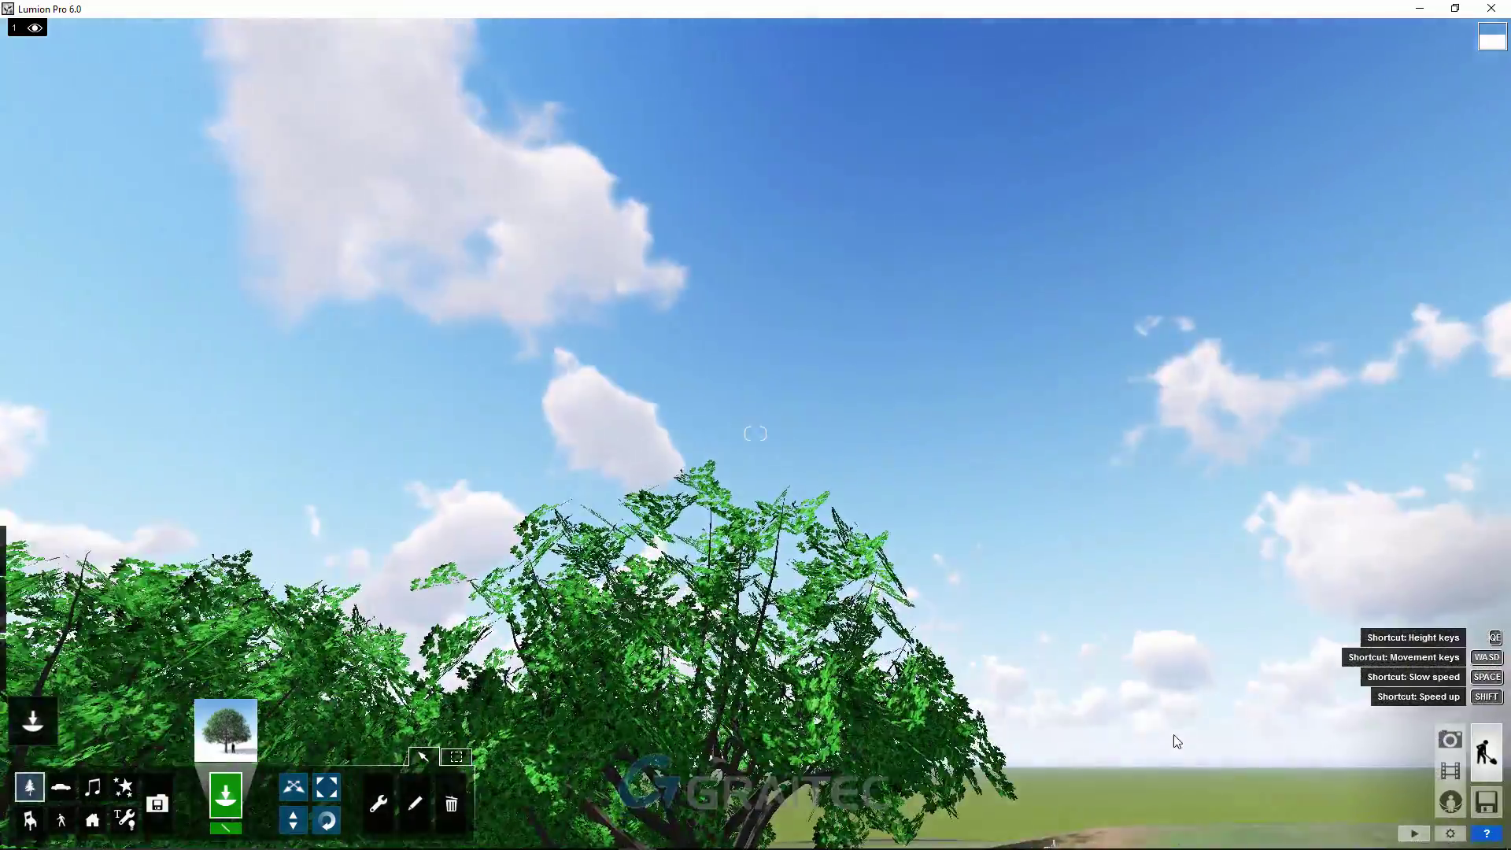
pyautogui.press('d')
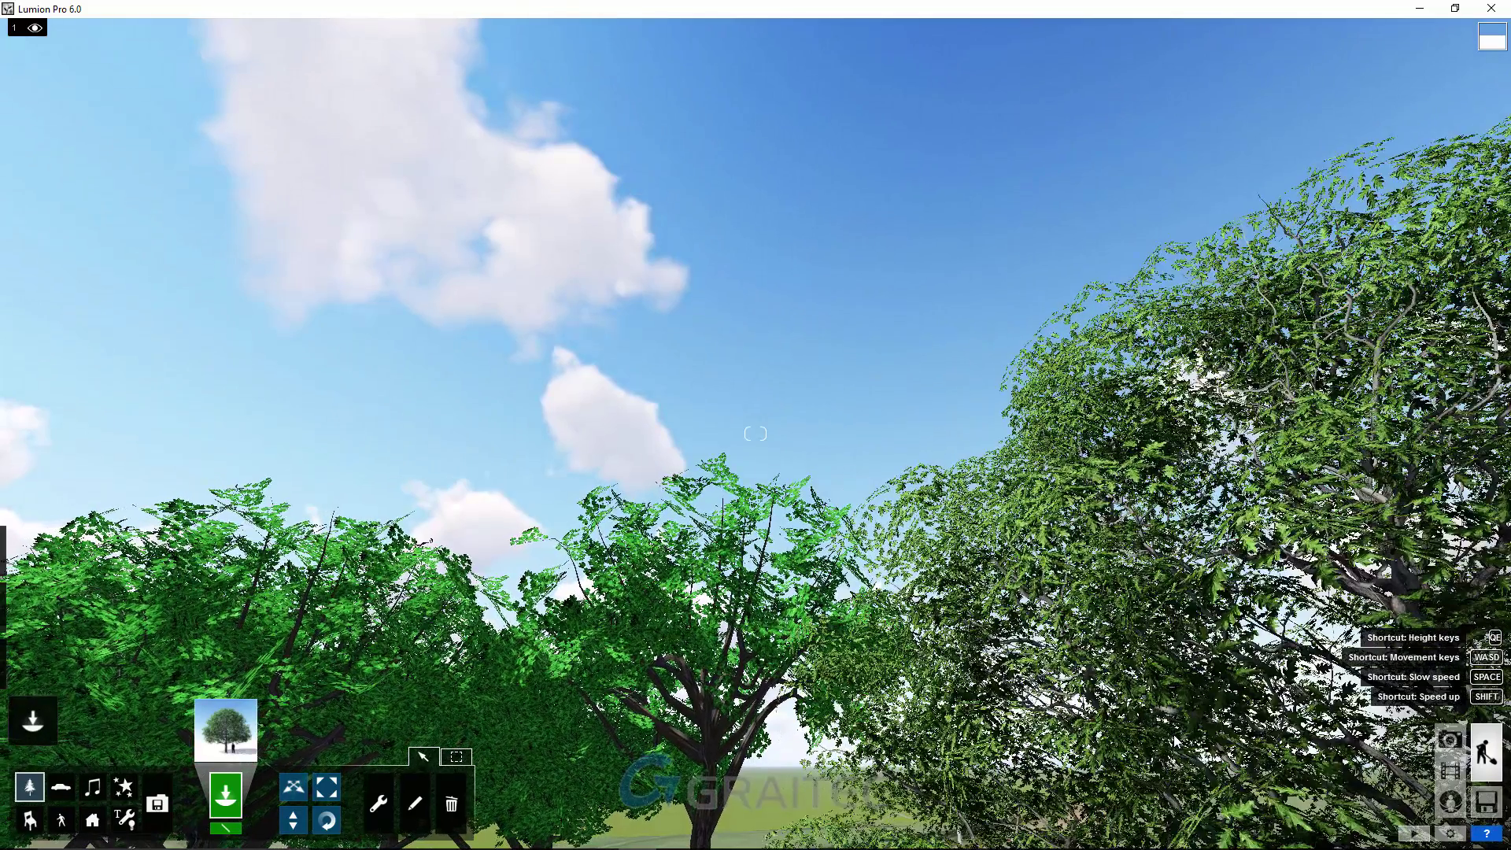
pyautogui.click(226, 730)
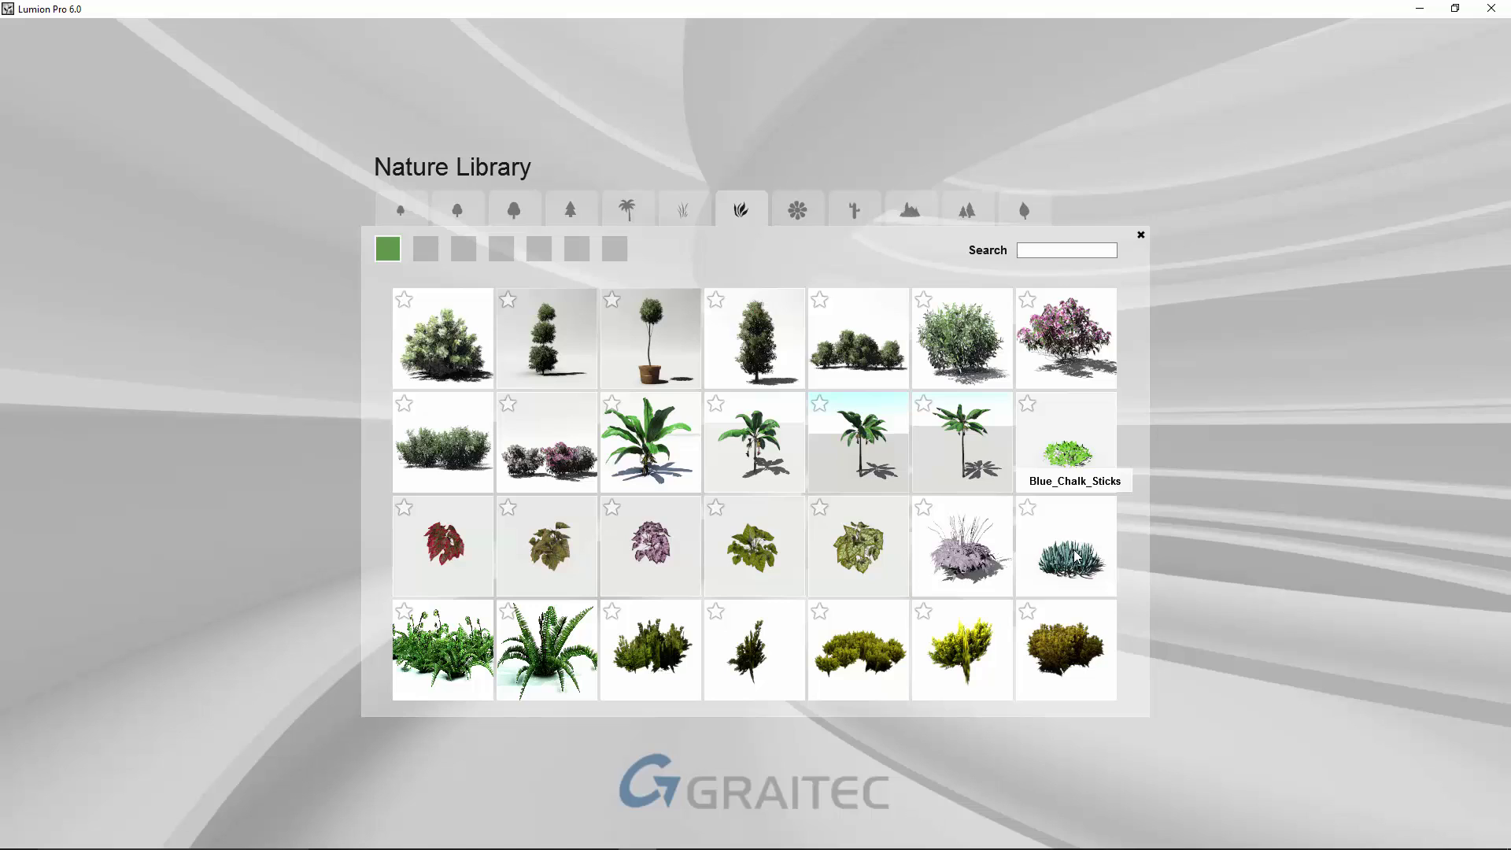
# Place a line of 9 blue-grey shrubs along the lawn edge by the parking lot
pyautogui.click(994, 582)
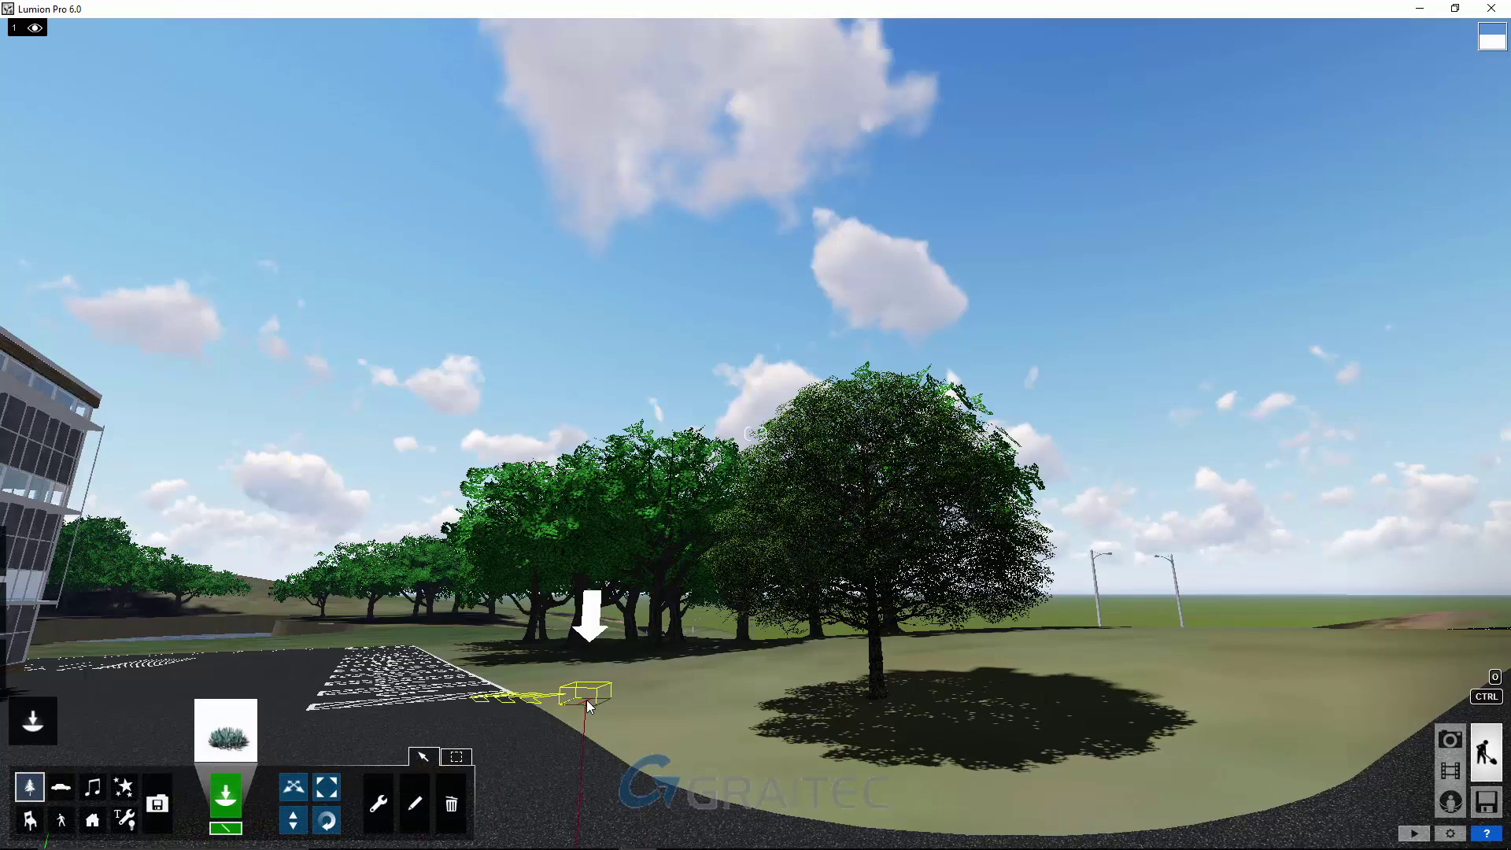
pyautogui.click(586, 701)
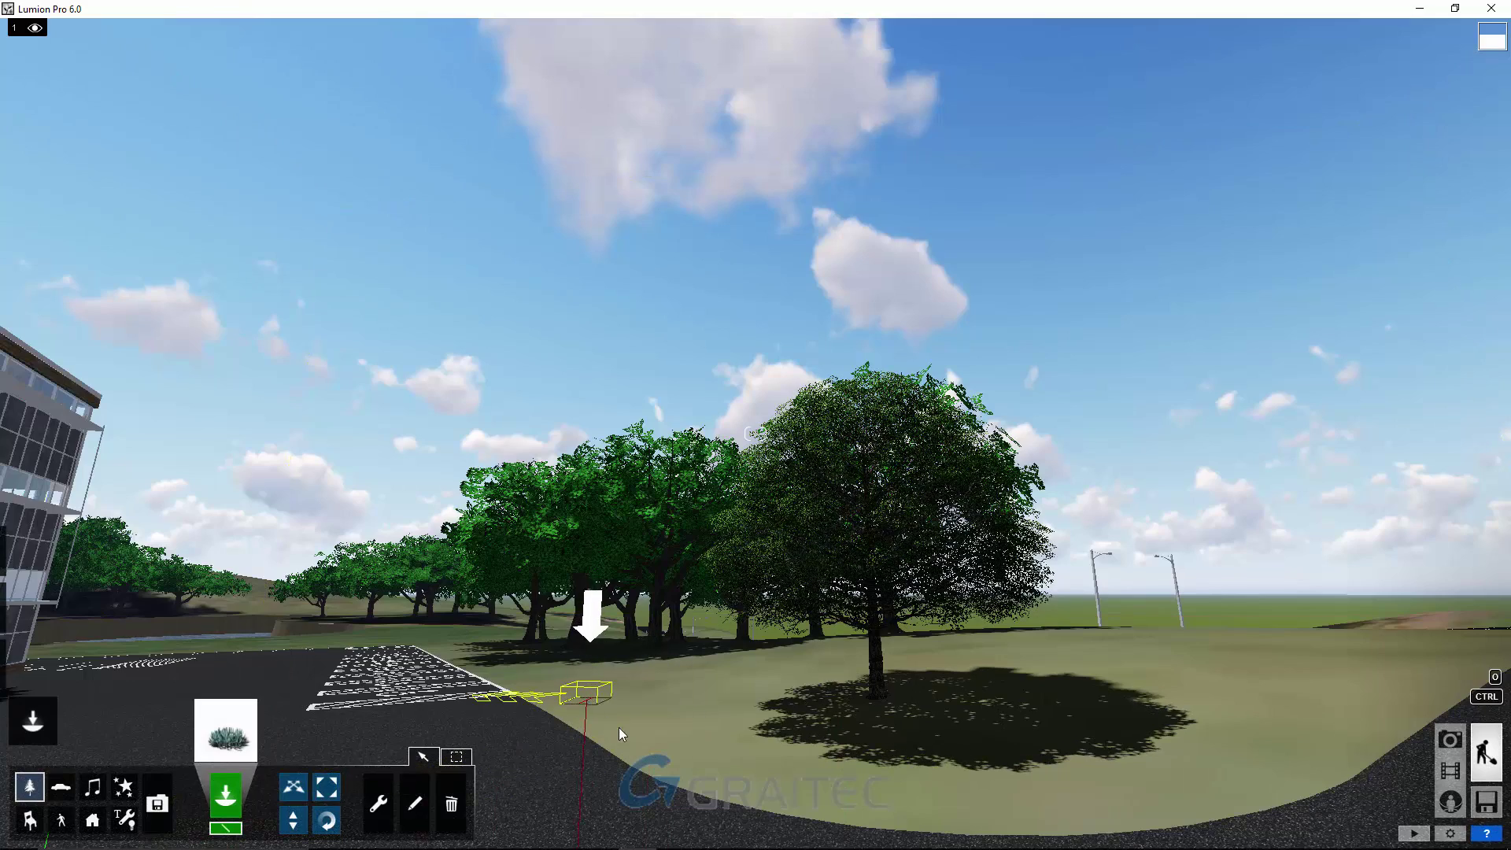
pyautogui.click(778, 785)
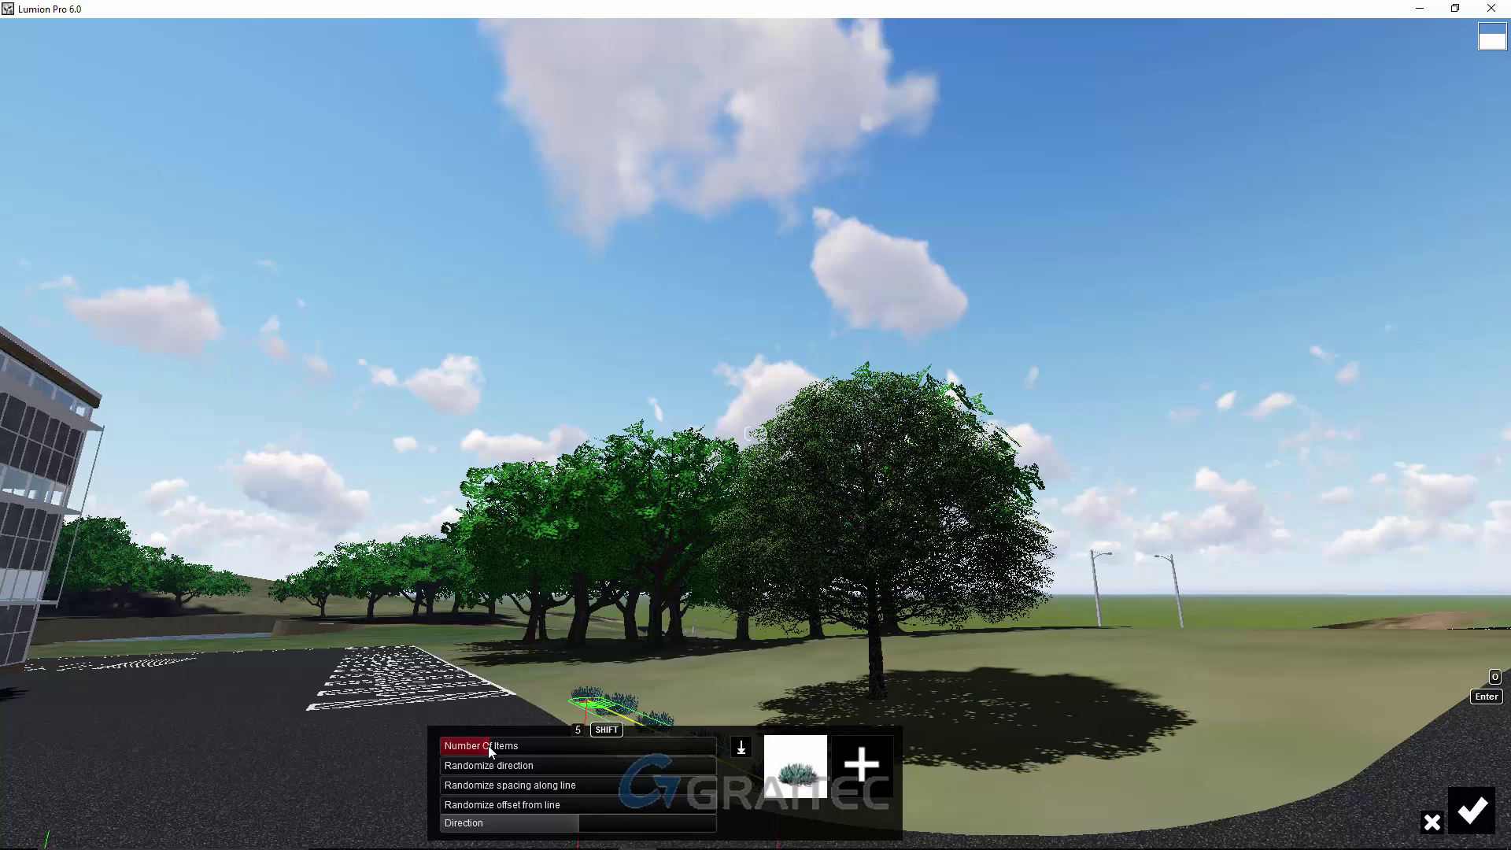
pyautogui.moveTo(510, 747); pyautogui.dragTo(521, 747)
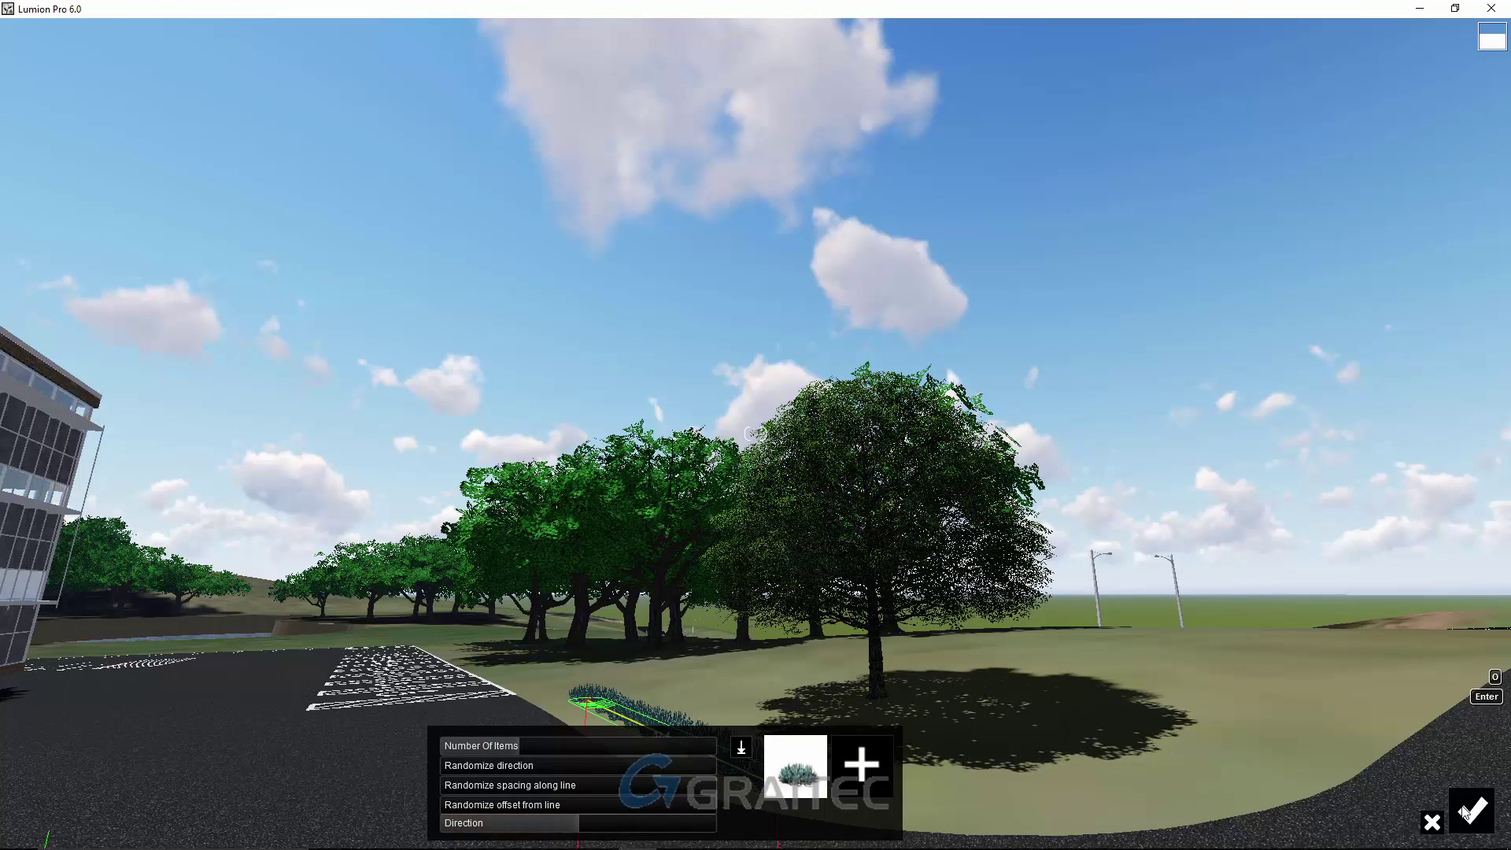
pyautogui.press('Return')
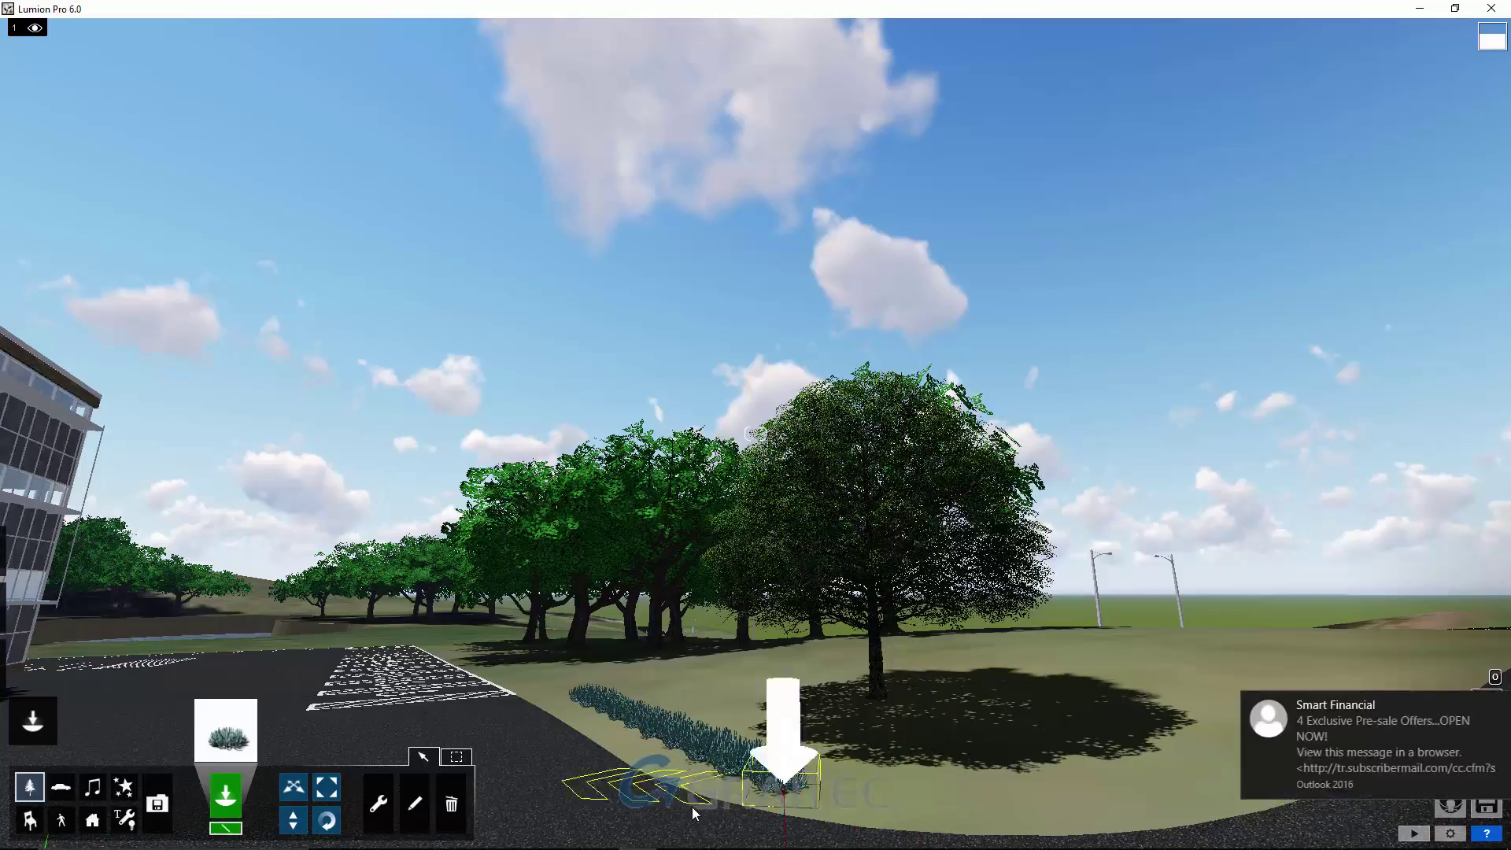
# Pull back and rise to an overhead view of the building, trees and road
pyautogui.press('w')
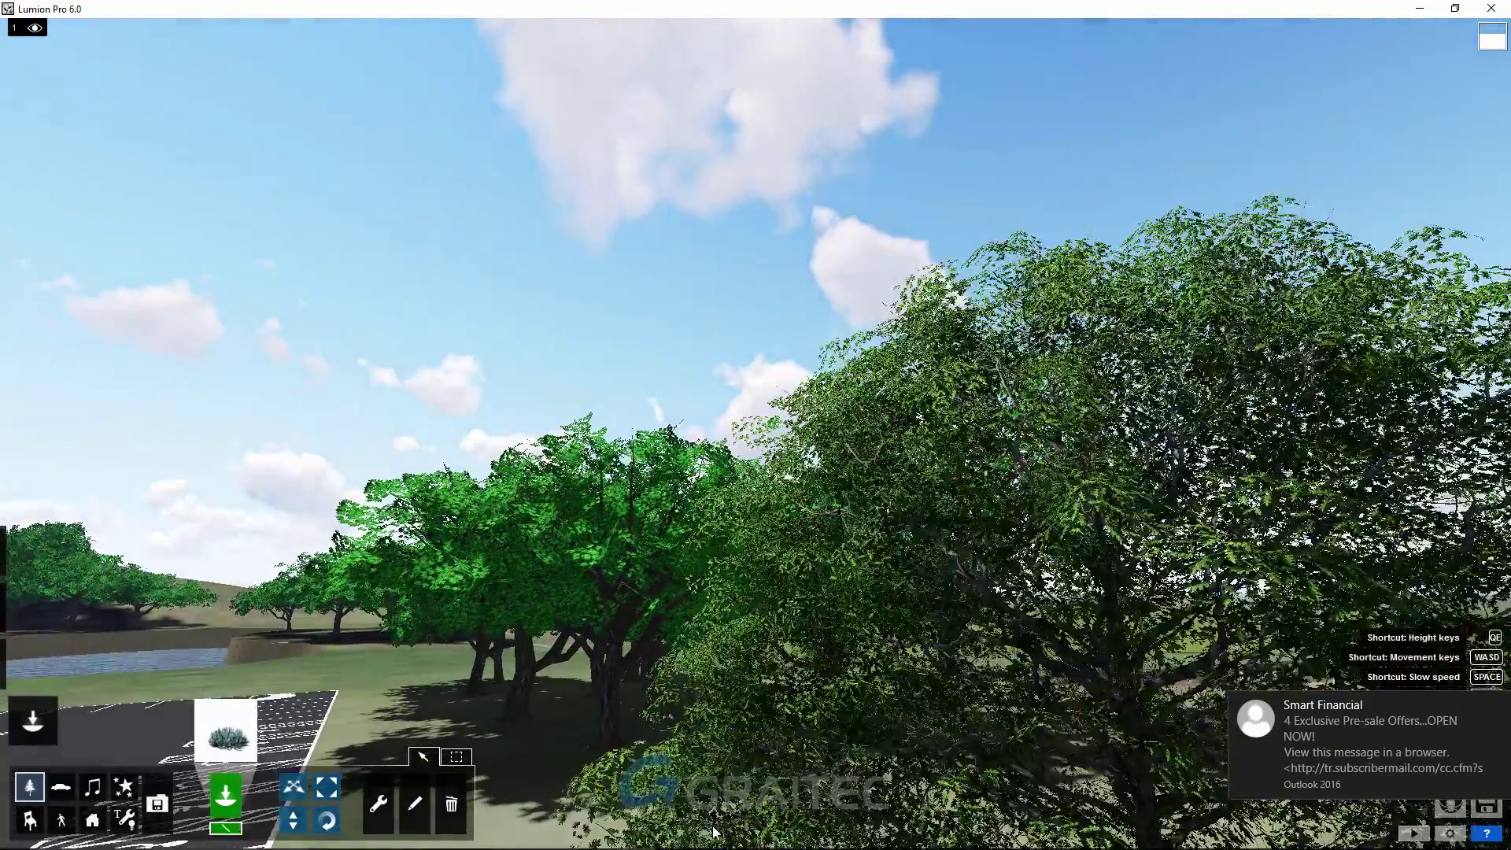
pyautogui.press('s')
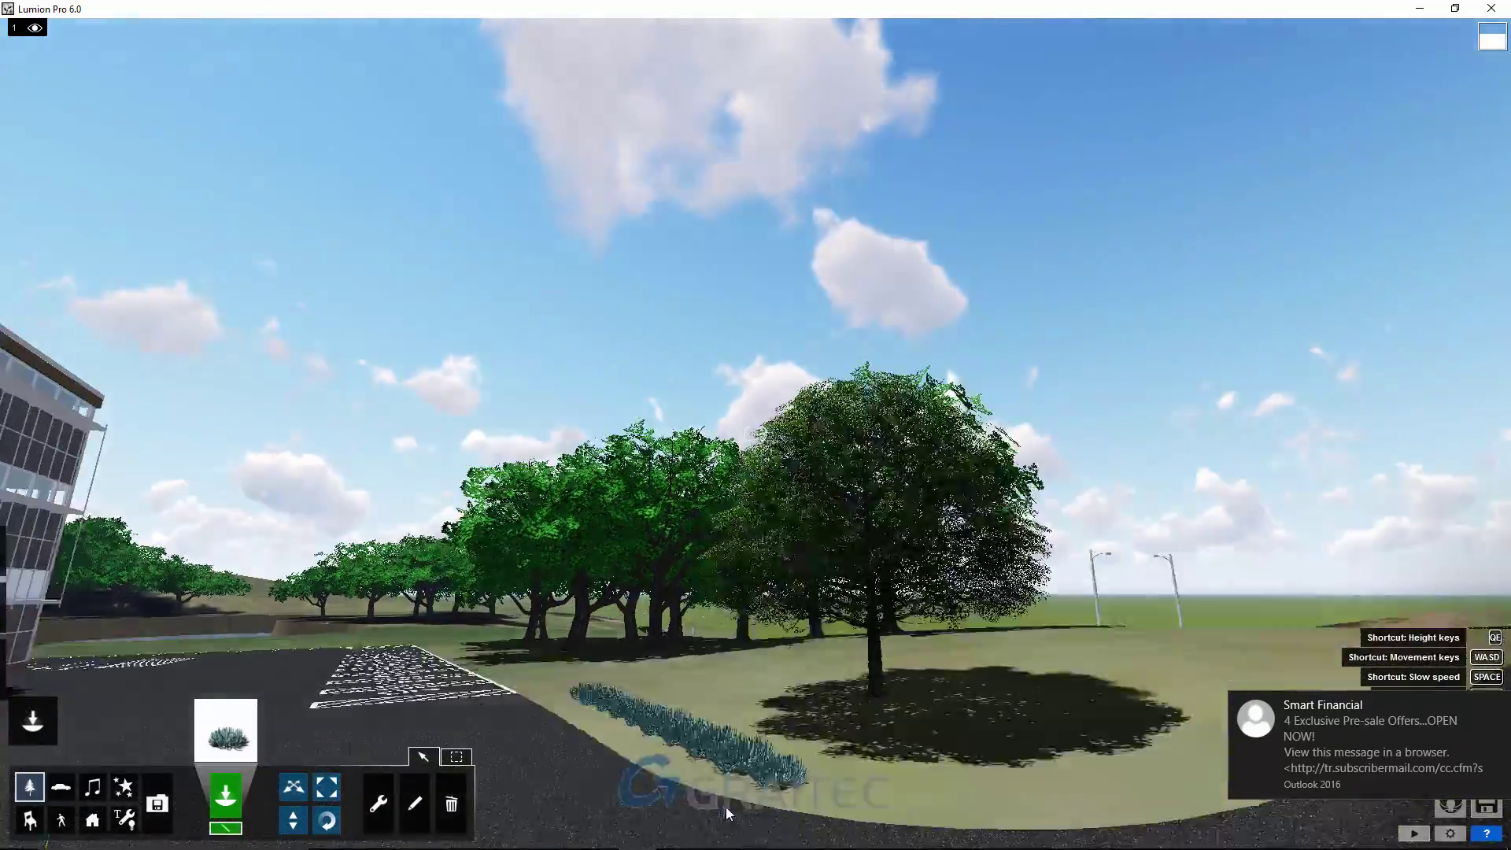
pyautogui.press('s')
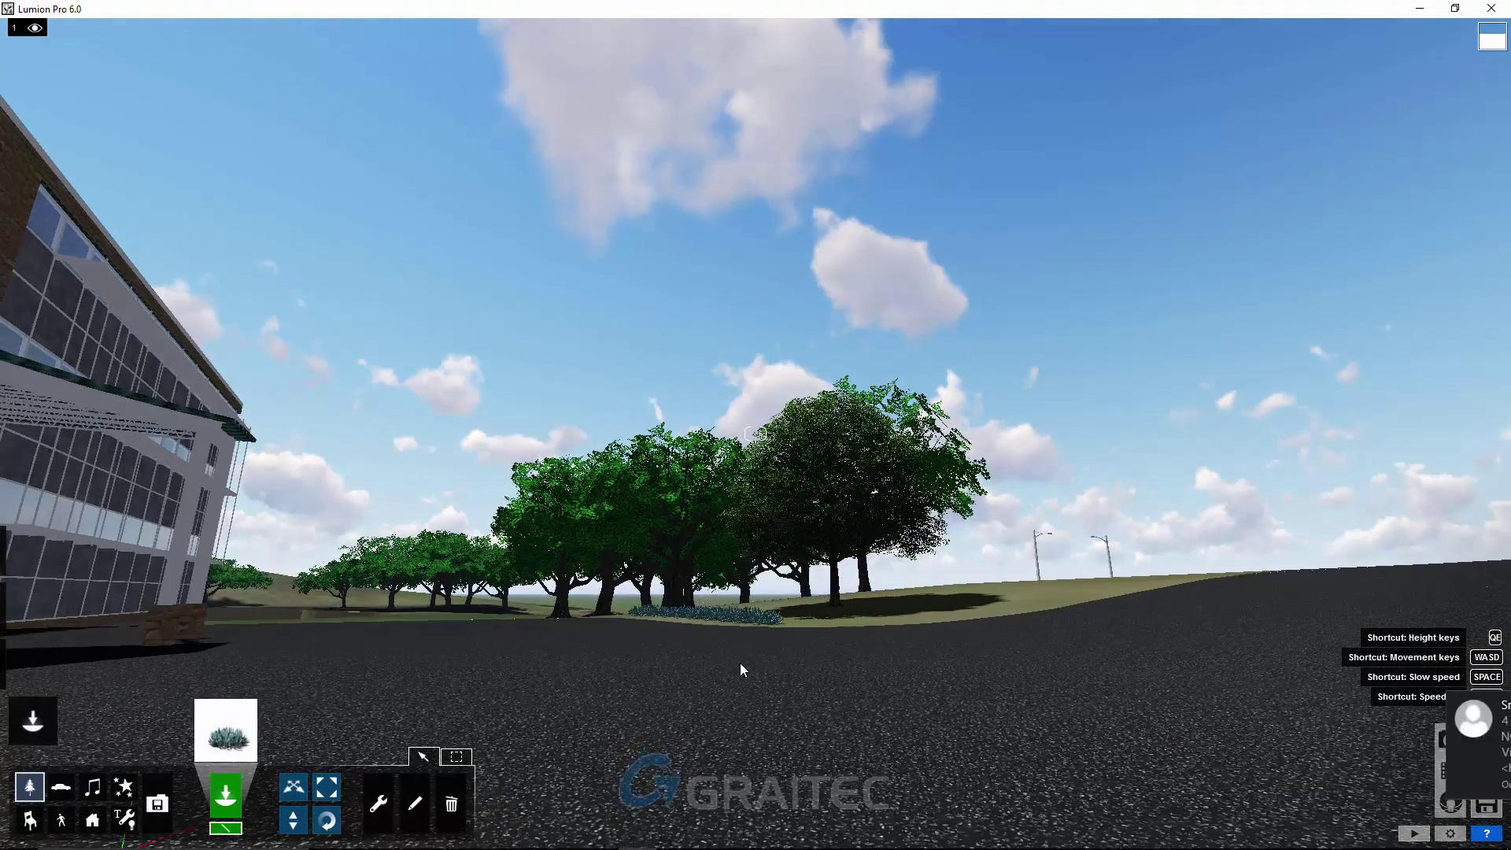
pyautogui.moveTo(740, 670); pyautogui.dragTo(692, 709, button='right')
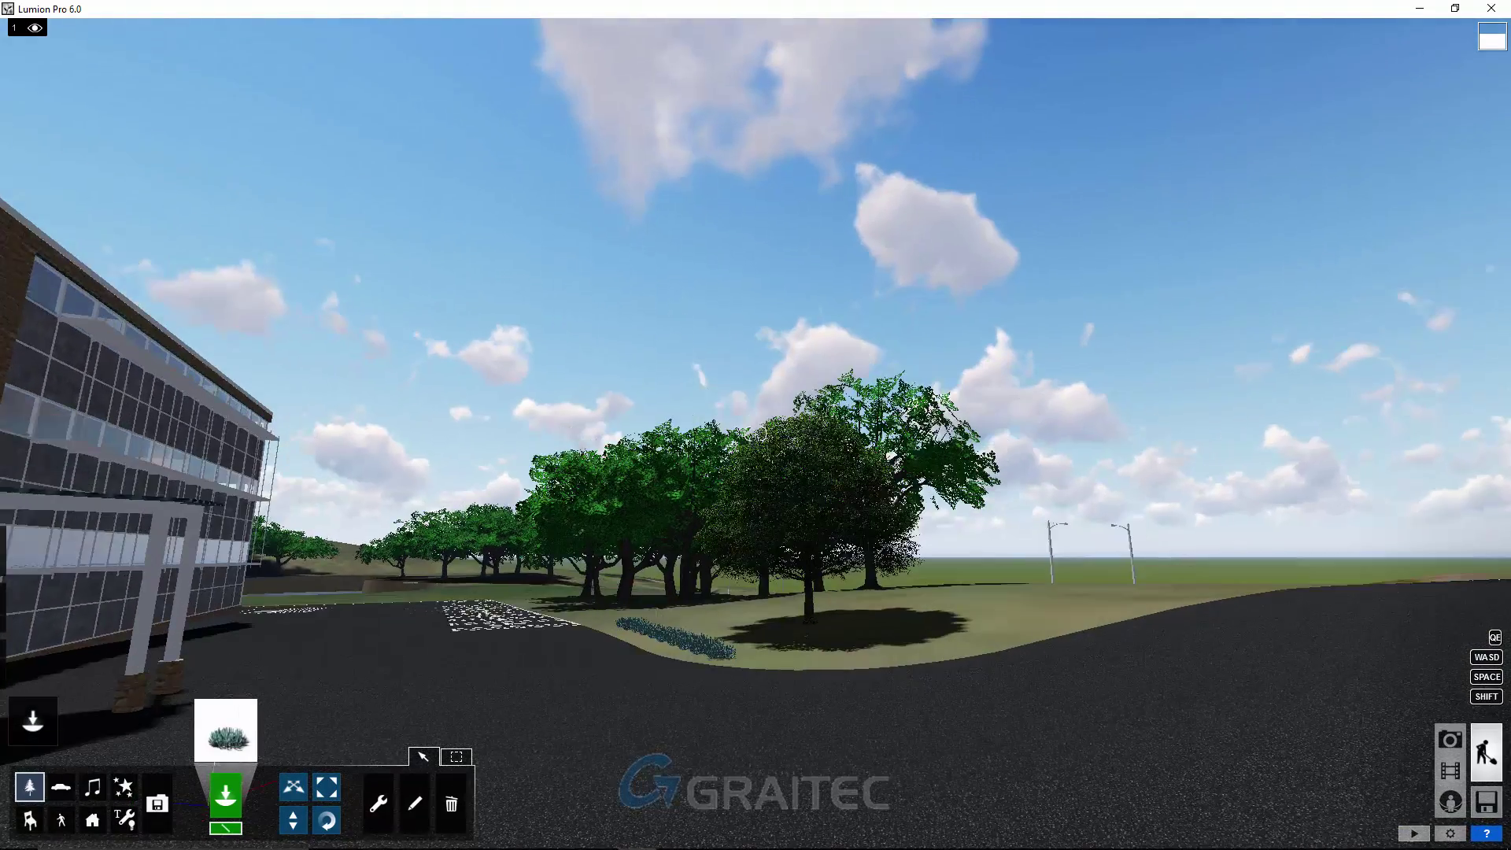
pyautogui.press('q')
pyautogui.moveTo(754, 432); pyautogui.dragTo(756, 433, button='right')
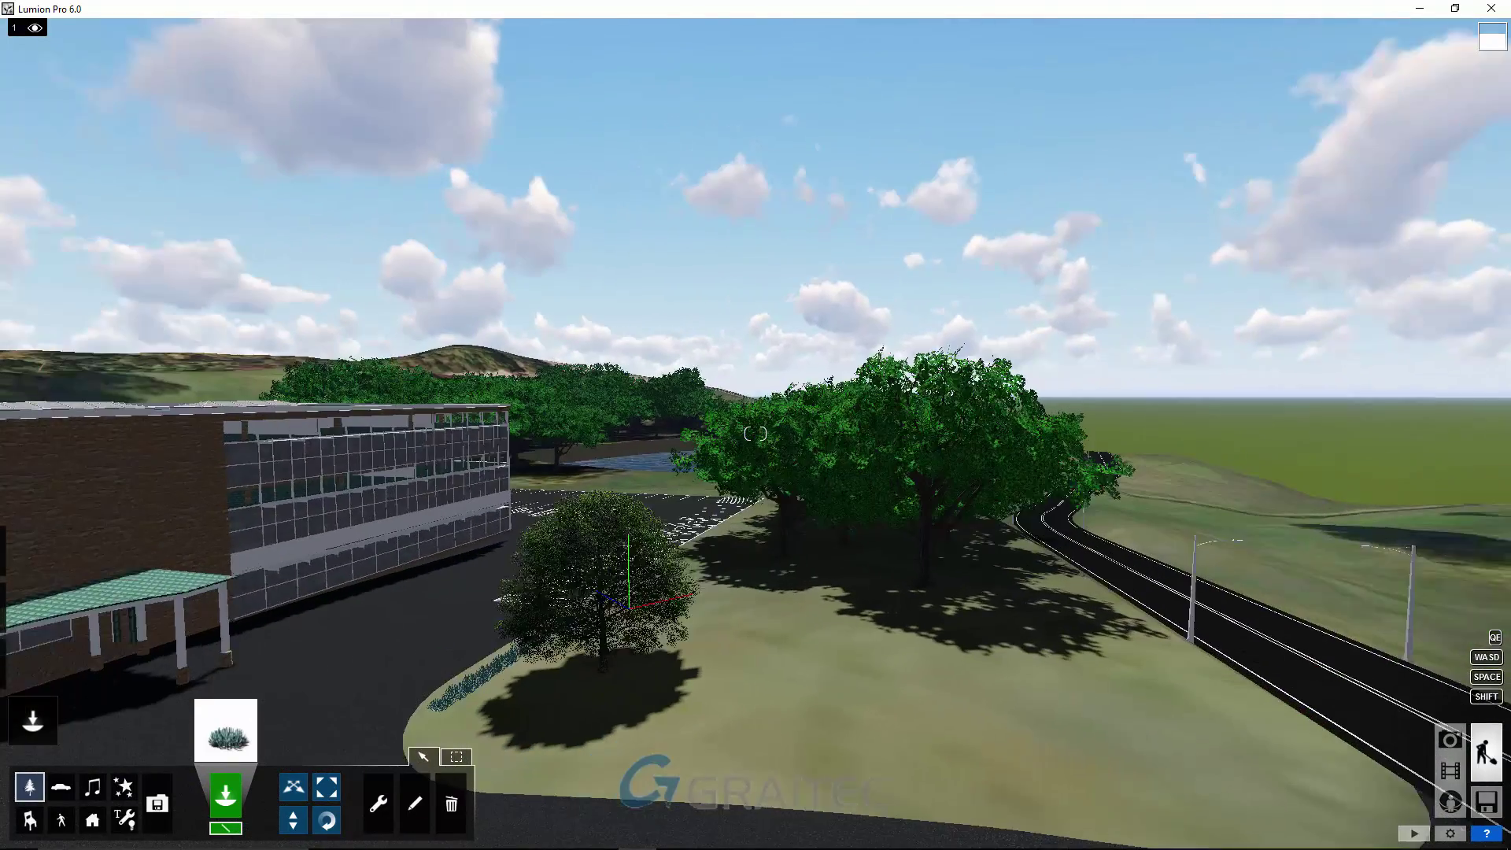
pyautogui.moveTo(866, 629); pyautogui.dragTo(1033, 628, button='right')
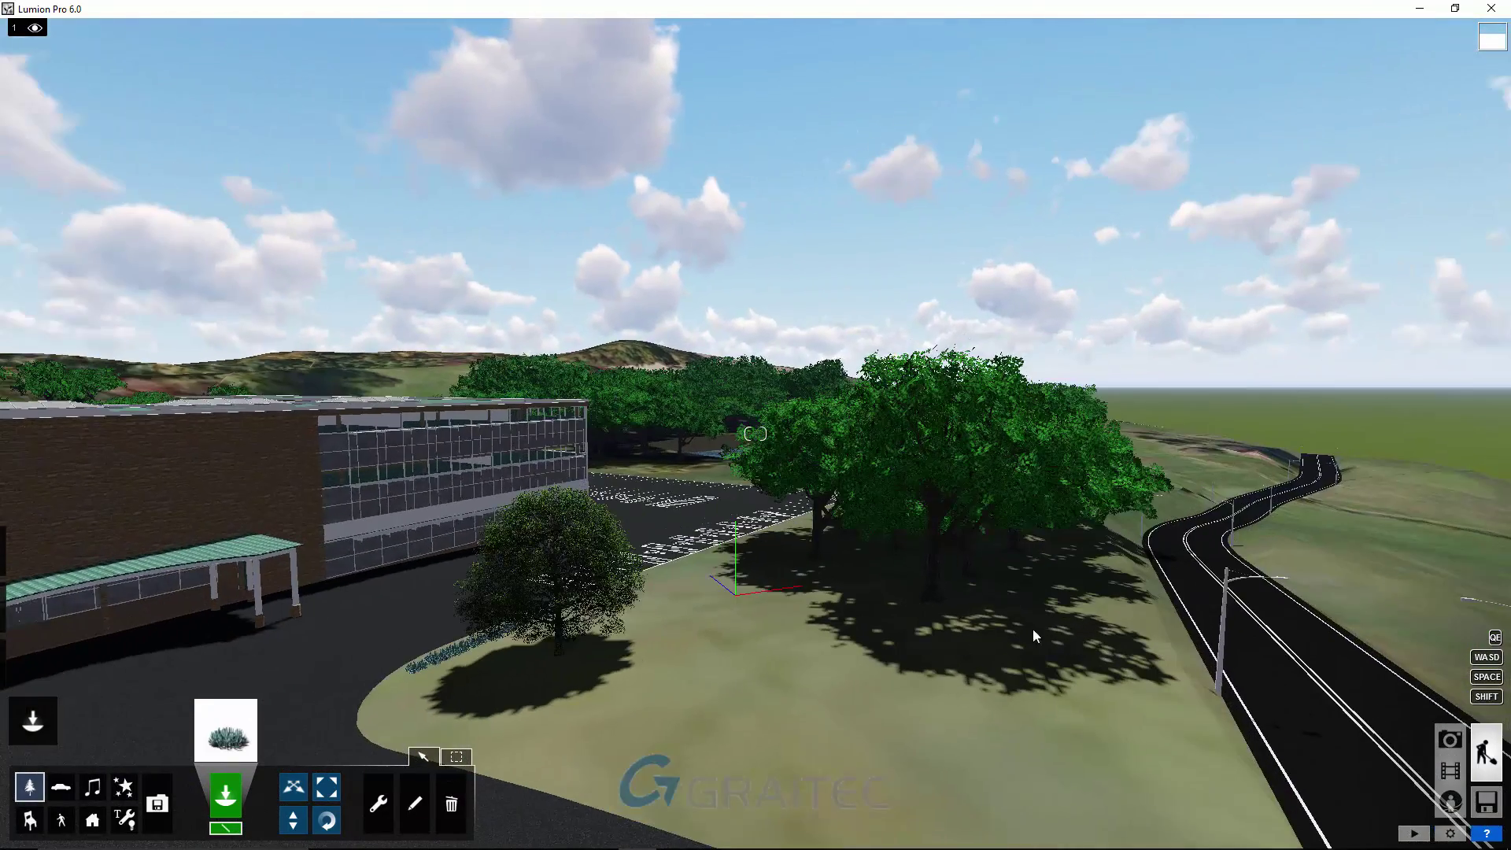